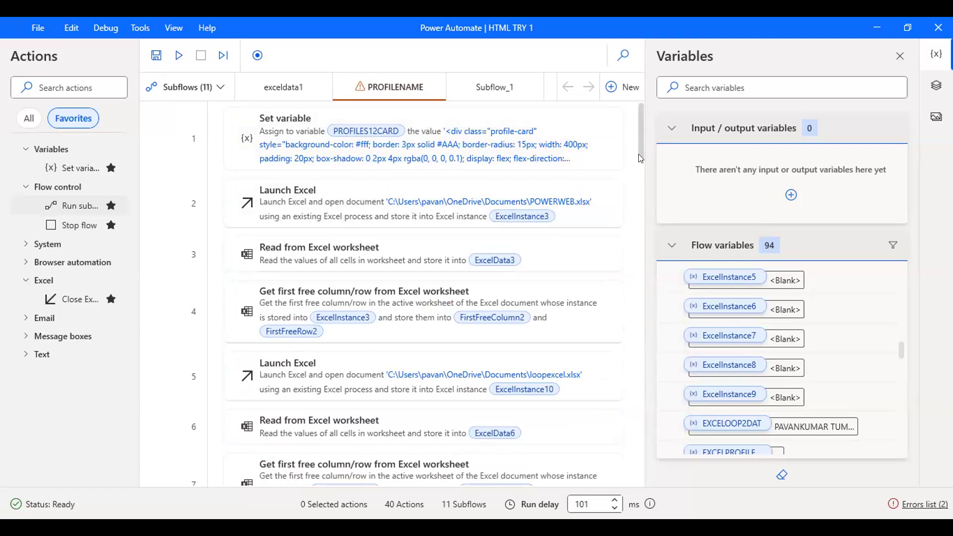
Step: Delete the outer LoopIndex4 loop on line 8 of the PROFILENAME subflow
click(639, 181)
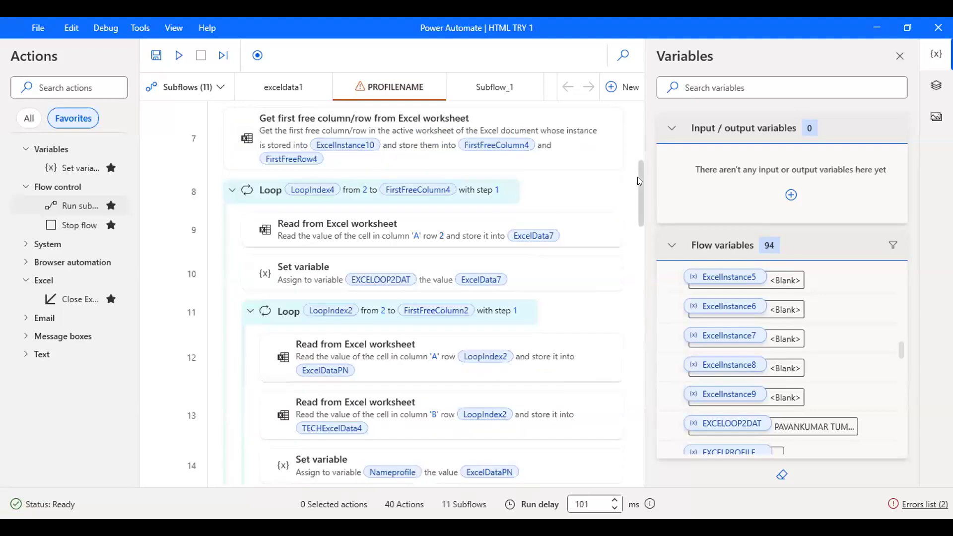
click(507, 185)
right_click(507, 185)
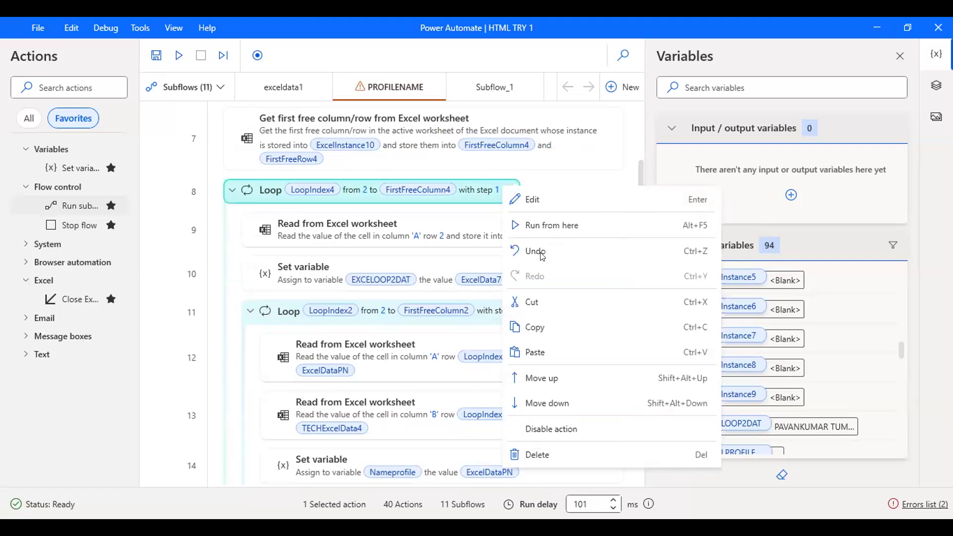
click(571, 447)
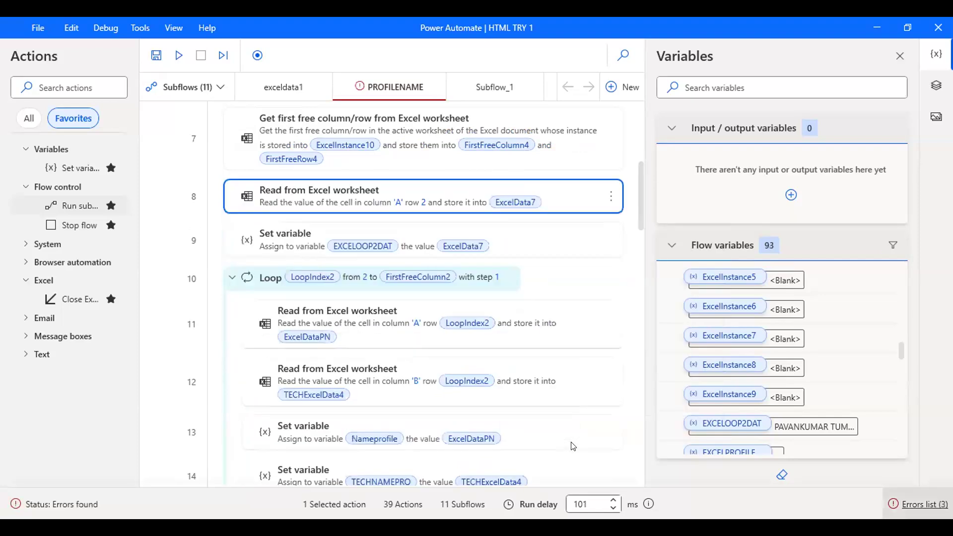
Step: Disable the Read from Excel worksheet action storing into ExcelData7 and the Set variable action for EXCELOOP2DAT below it
right_click(610, 194)
click(614, 428)
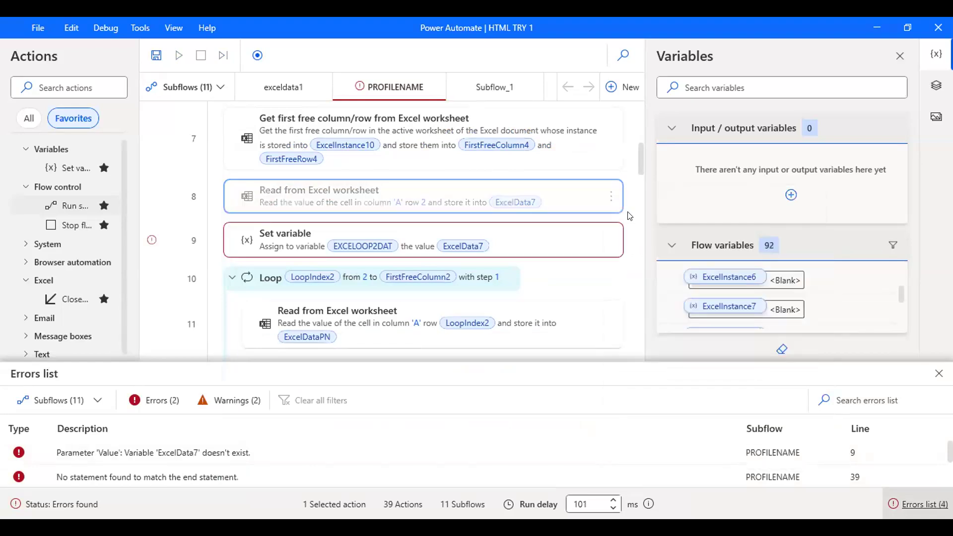
click(611, 242)
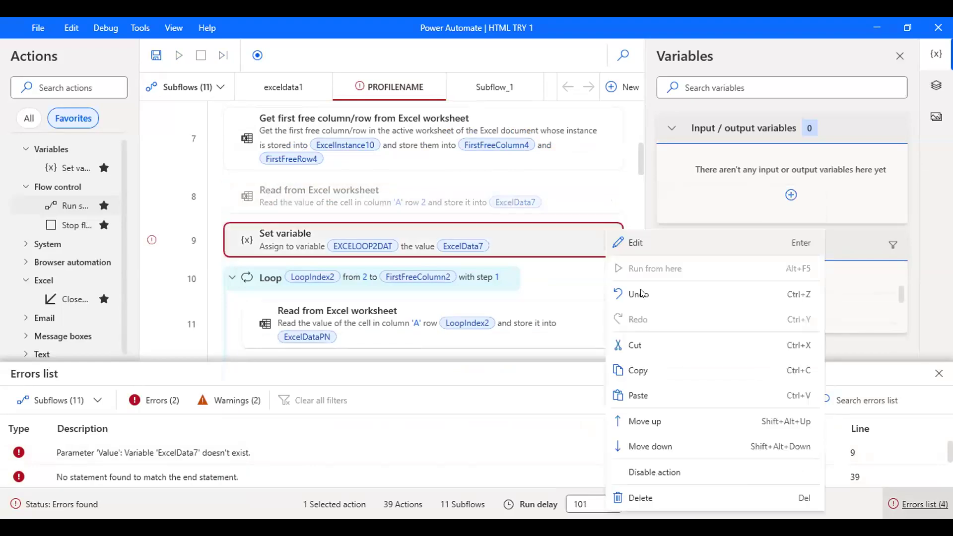
click(662, 473)
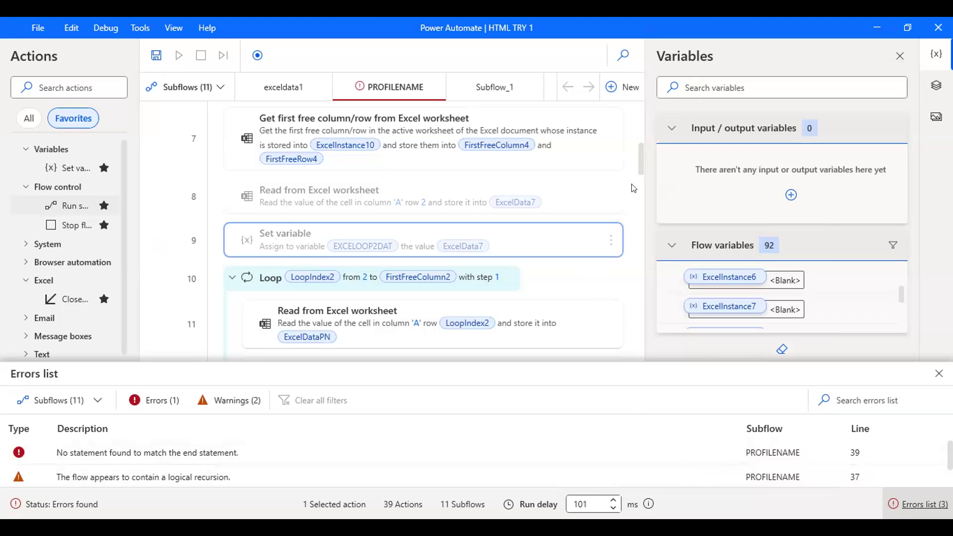
Step: Review the remaining PROFILENAME actions down to the If block comparing EXCELOOP2DAT with Nameprofile, and check the exceldata1 subflow
scroll(635, 193, down, 5)
click(638, 201)
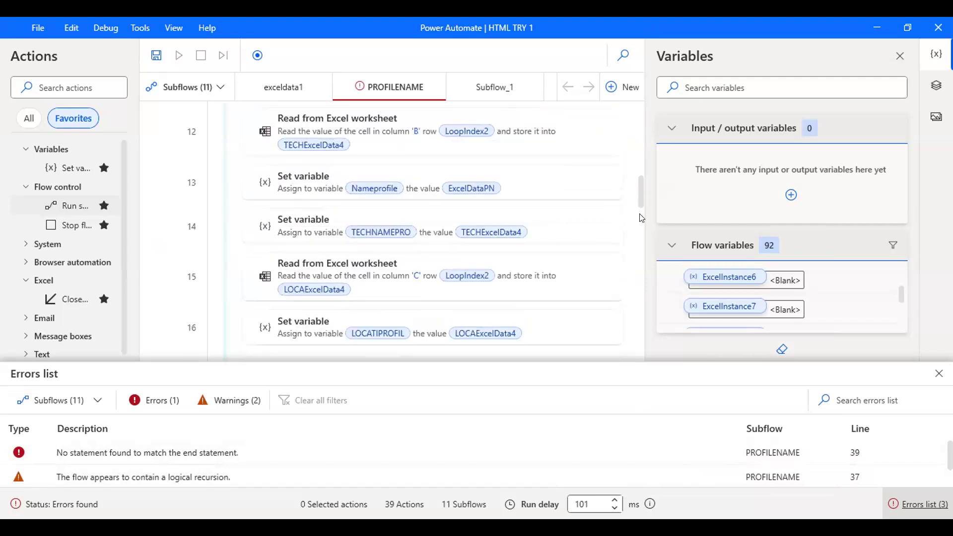
scroll(644, 236, down, 2)
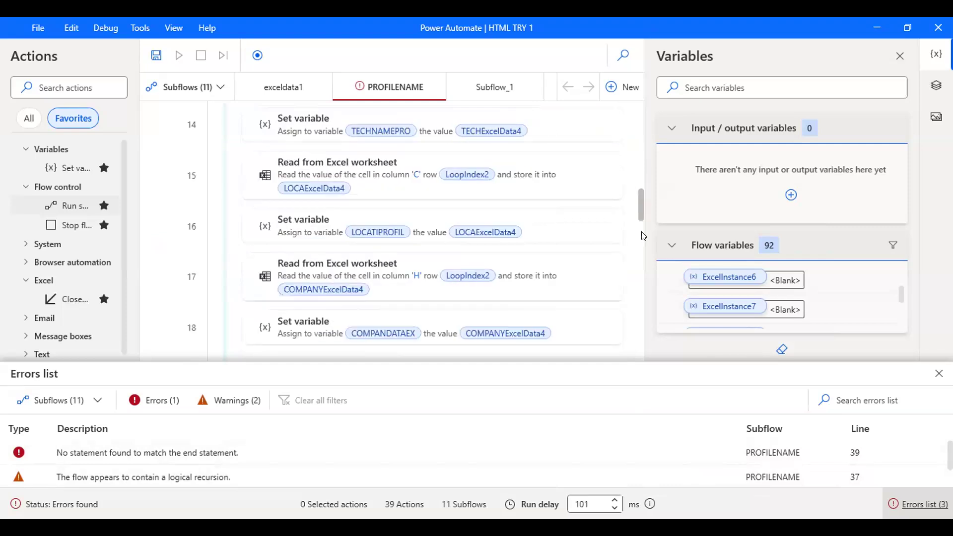
scroll(640, 237, down, 4)
scroll(639, 233, down, 7)
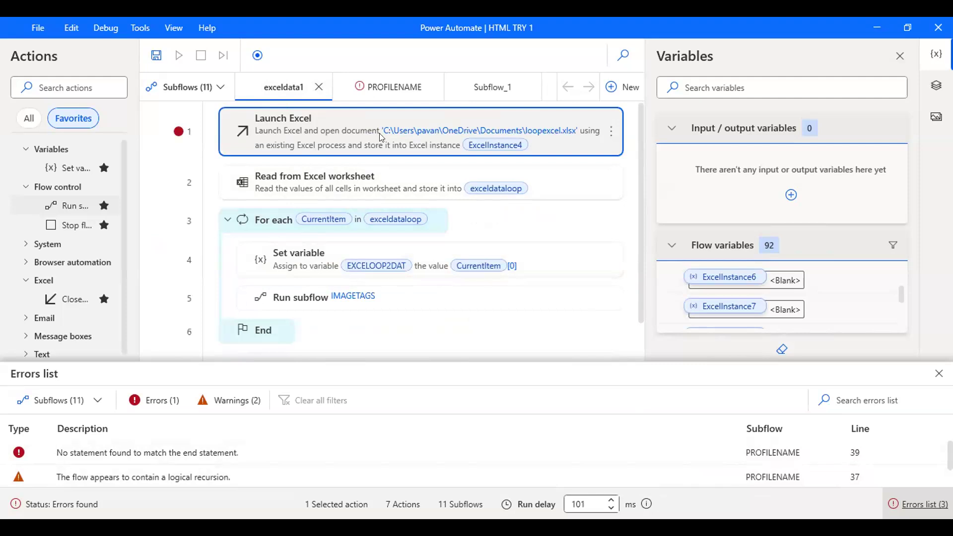
click(351, 90)
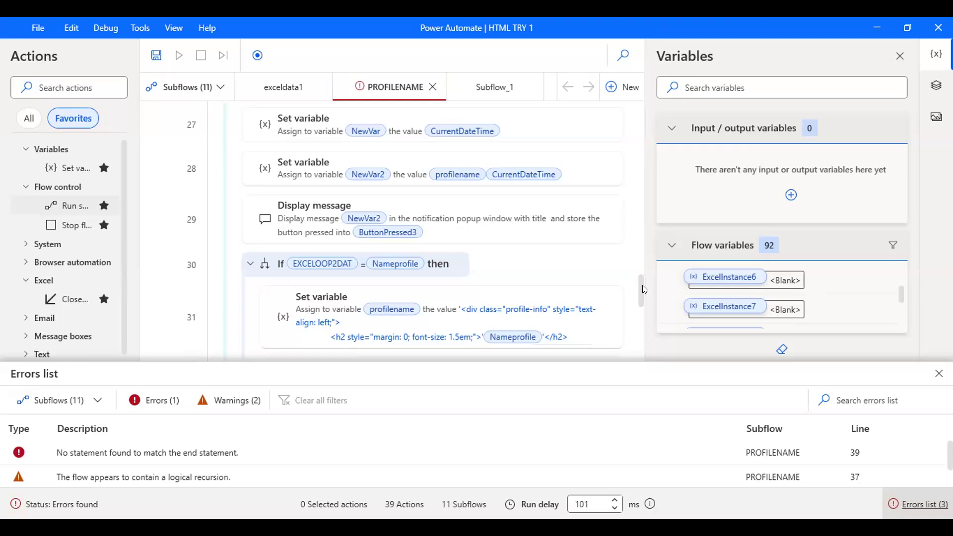
mouse_move(637, 285)
mouse_down()
mouse_move(638, 307)
mouse_move(638, 296)
mouse_up()
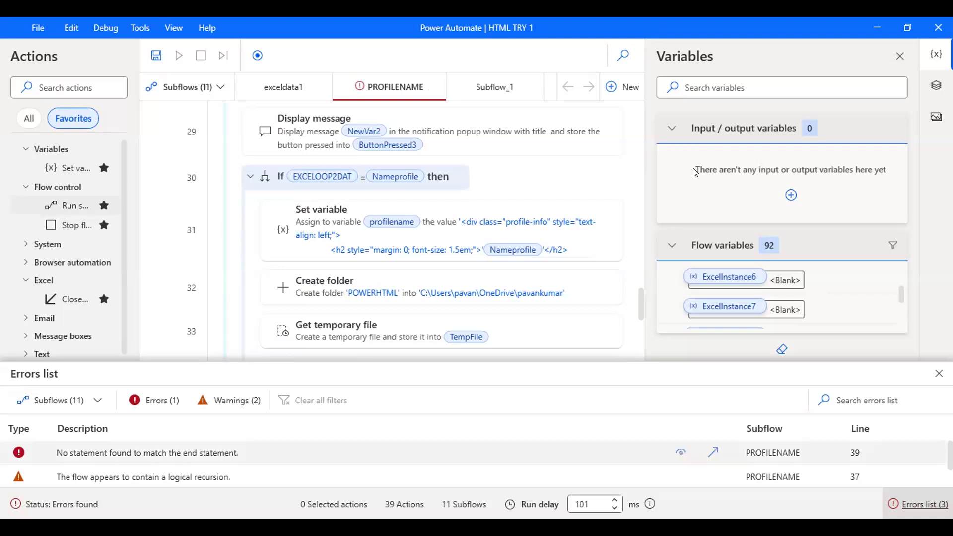
Step: Read the details of the line 39 End error and examine the file-writing actions inside the If block
click(681, 452)
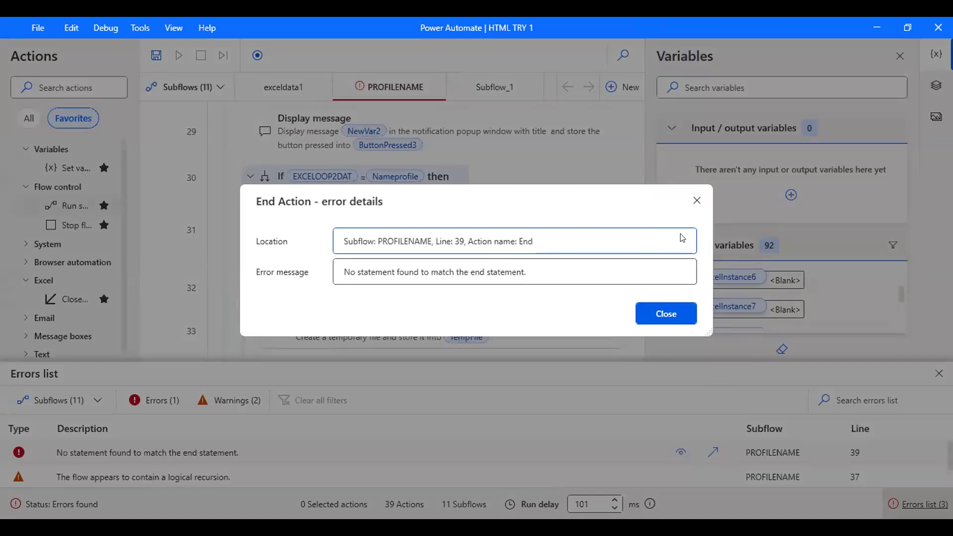
click(697, 201)
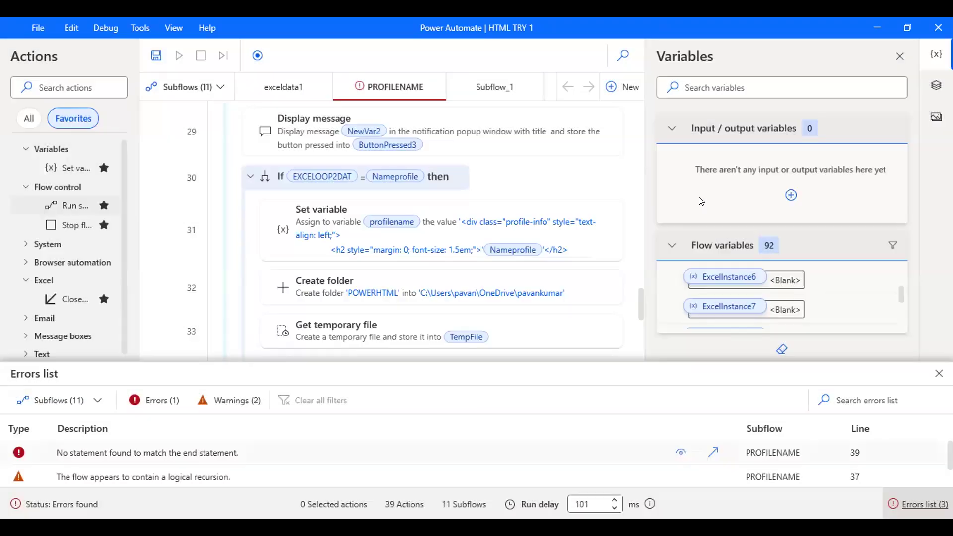
drag(640, 298, 639, 316)
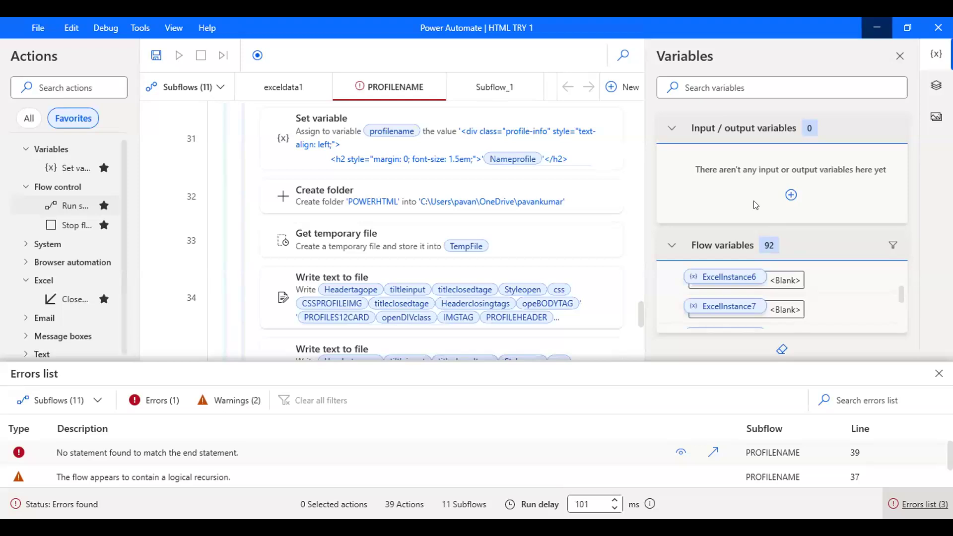
Step: Switch to File Explorer, go from Gallery to the Pictures folder and search it for 02 and 04
key(alt+Tab)
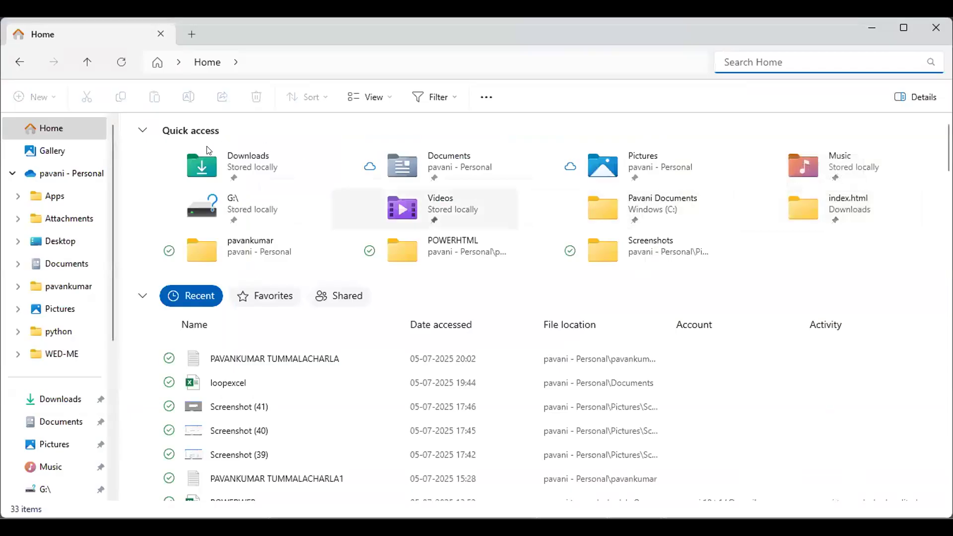
click(80, 150)
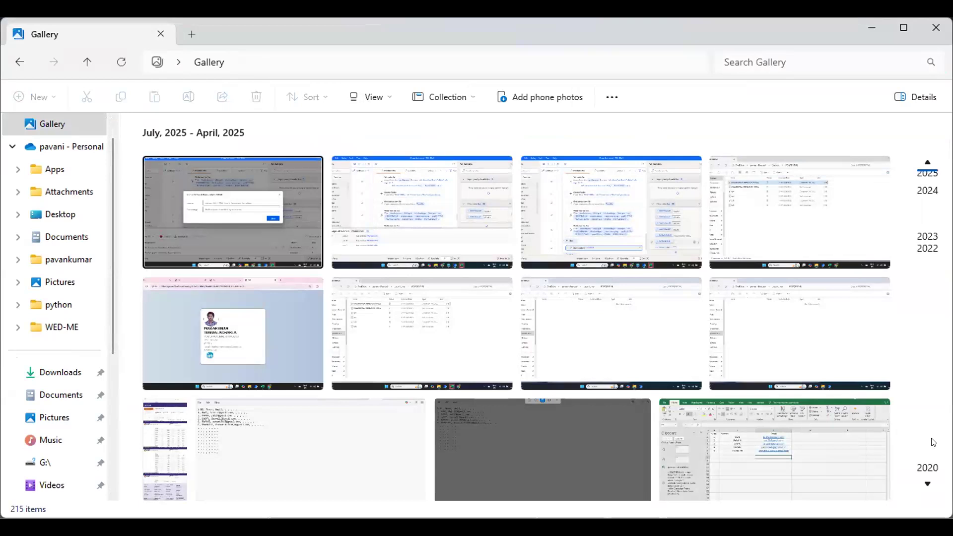
click(62, 280)
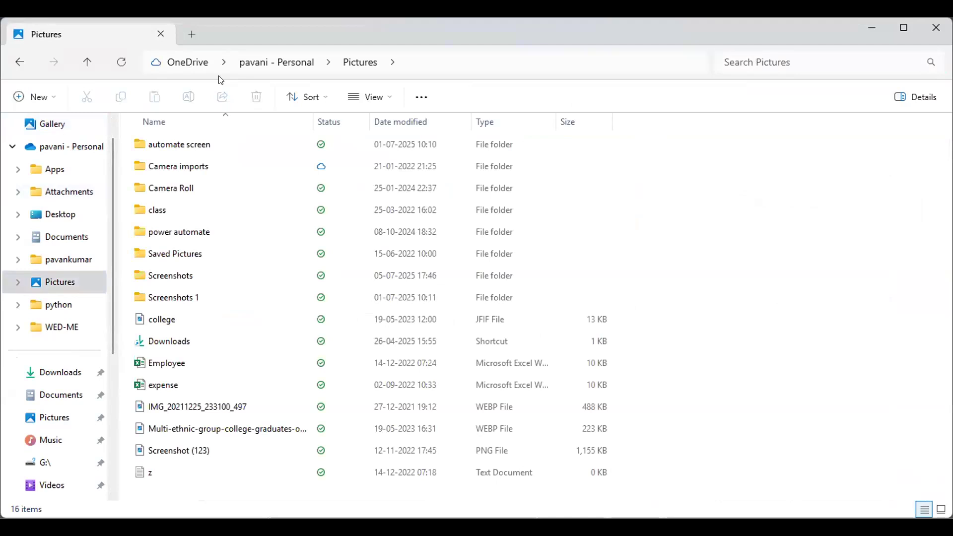
key(ctrl+f)
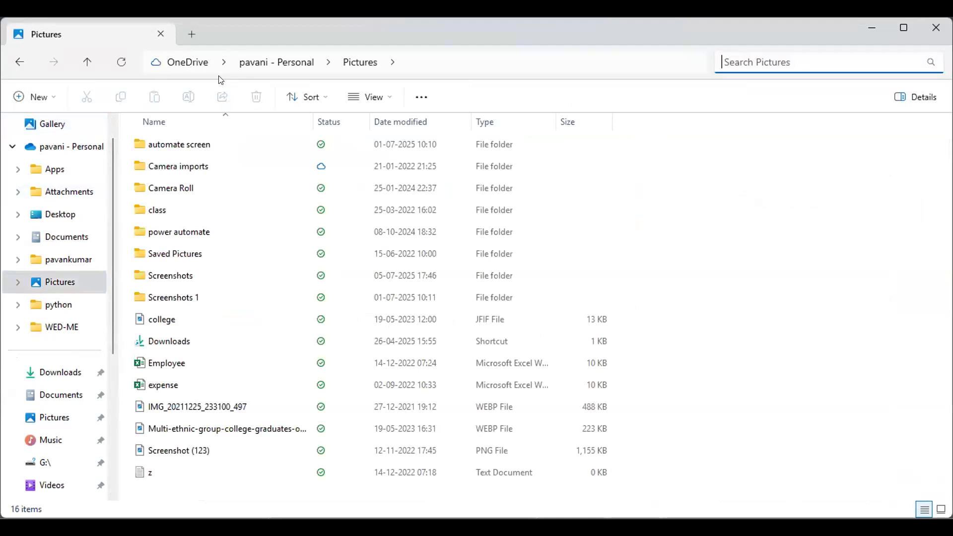
text(02)
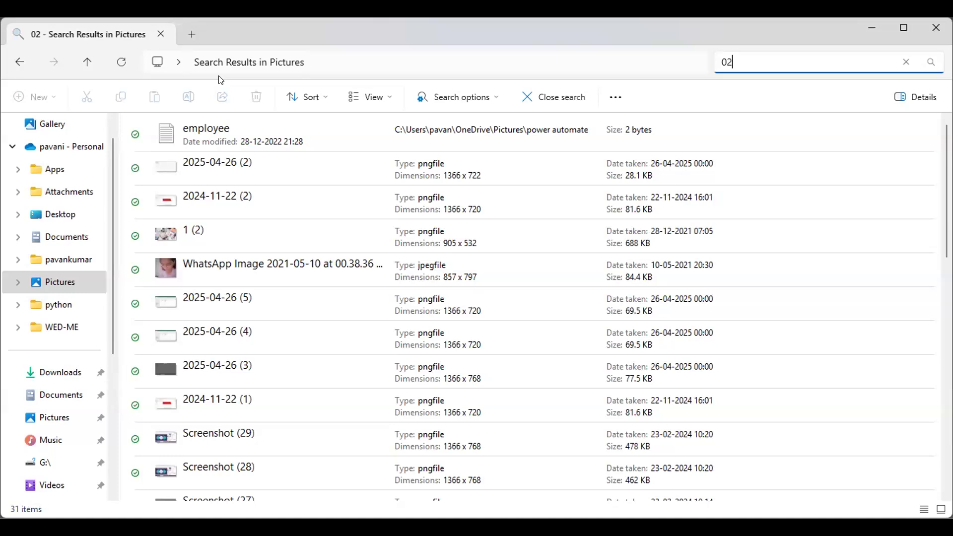
key(BackSpace)
text(4)
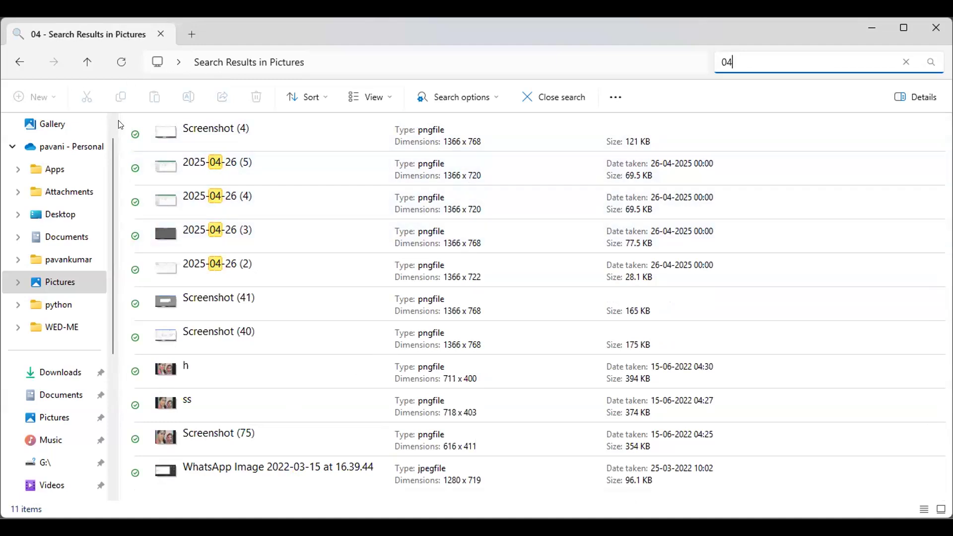
scroll(114, 125, up, 1)
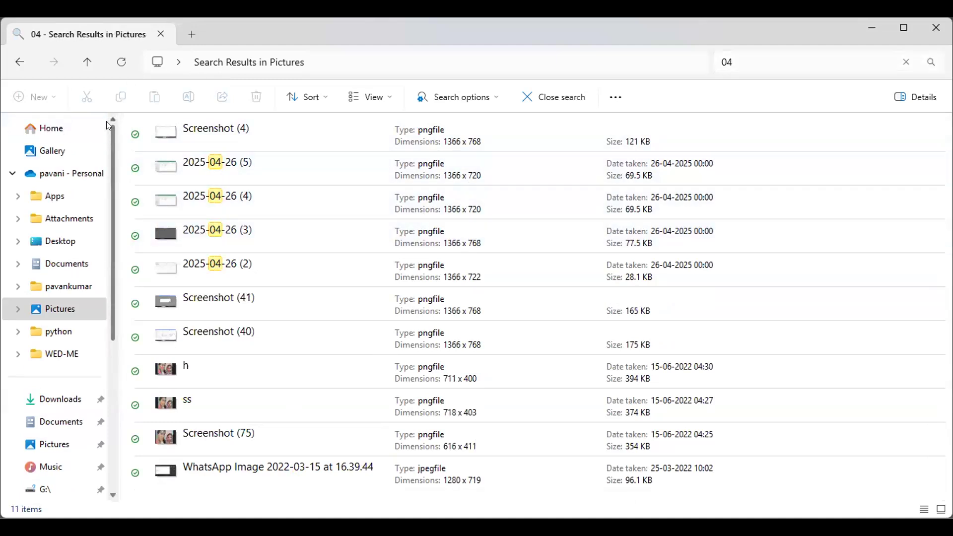
Step: Search from File Explorer Home for 04 and look through the listed files
click(52, 137)
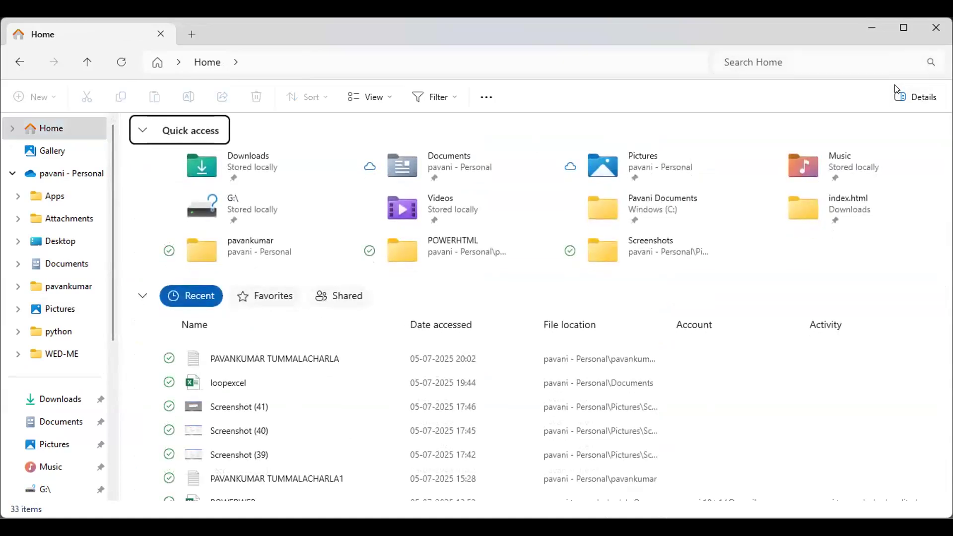
key(ctrl+e)
text(04)
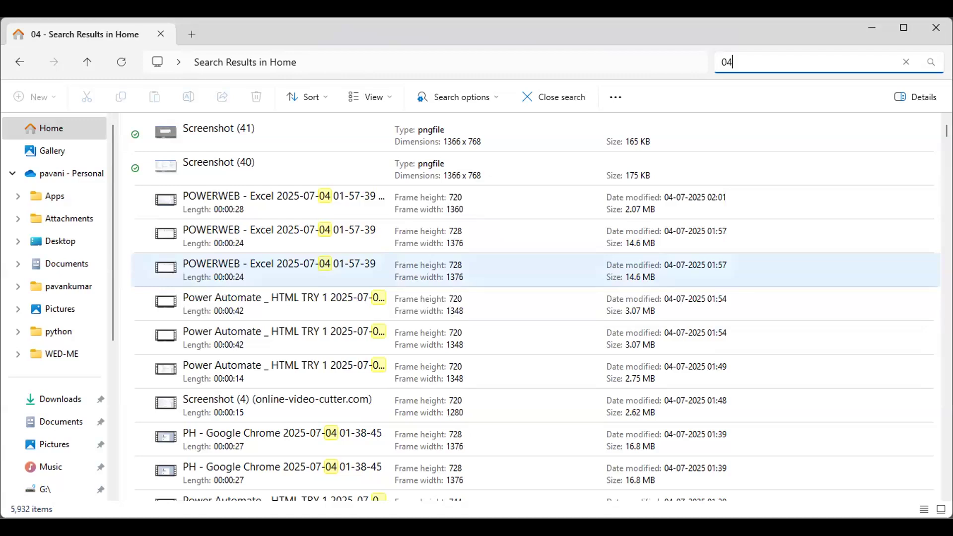
scroll(536, 297, down, 15)
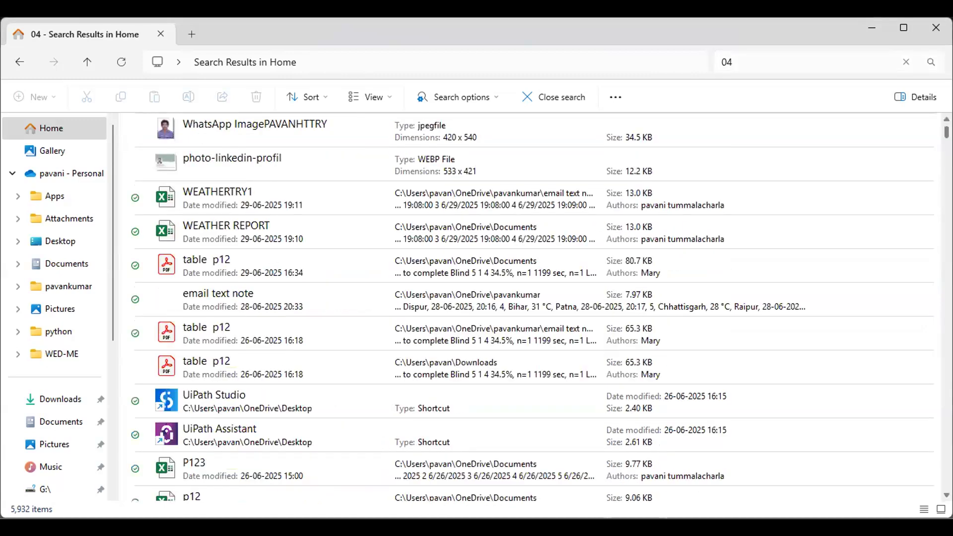
scroll(536, 308, down, 5)
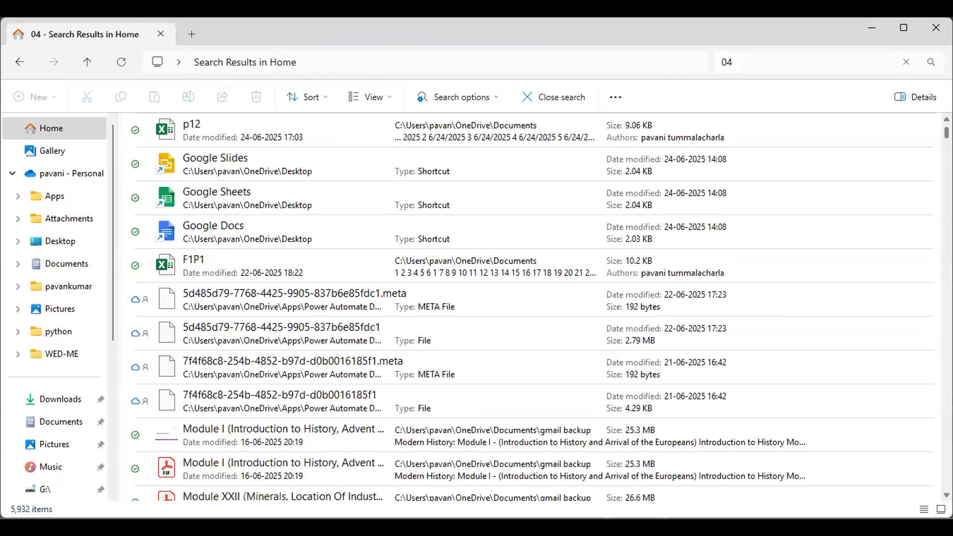
scroll(749, 262, up, 20)
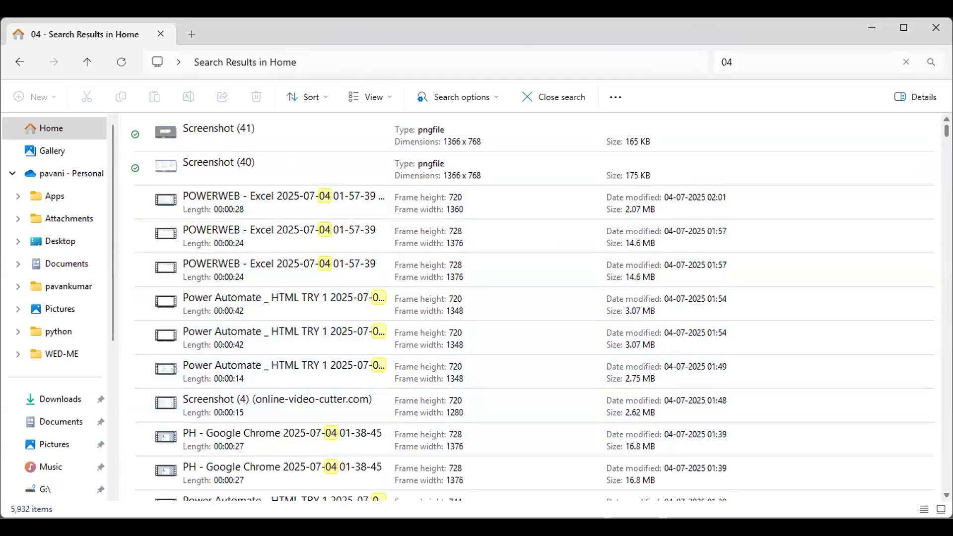
Step: Step through the search results to the 3:52-long Power Automate HTML TRY 1 recording
click(884, 154)
key(Down)
key(Down)
key(Down)
key(Down)
key(Down)
key(Down)
key(Down)
key(Down)
key(Down)
key(Down)
key(Down)
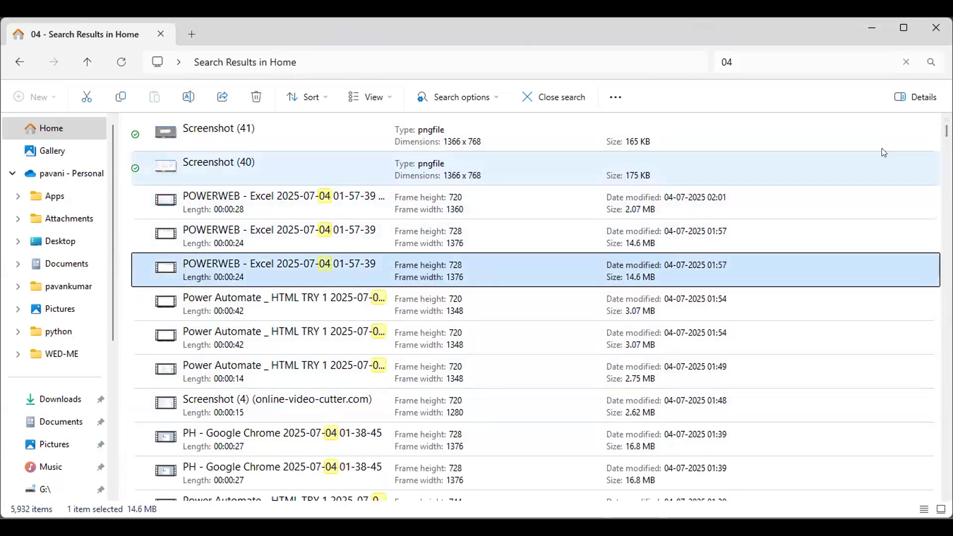
key(Down)
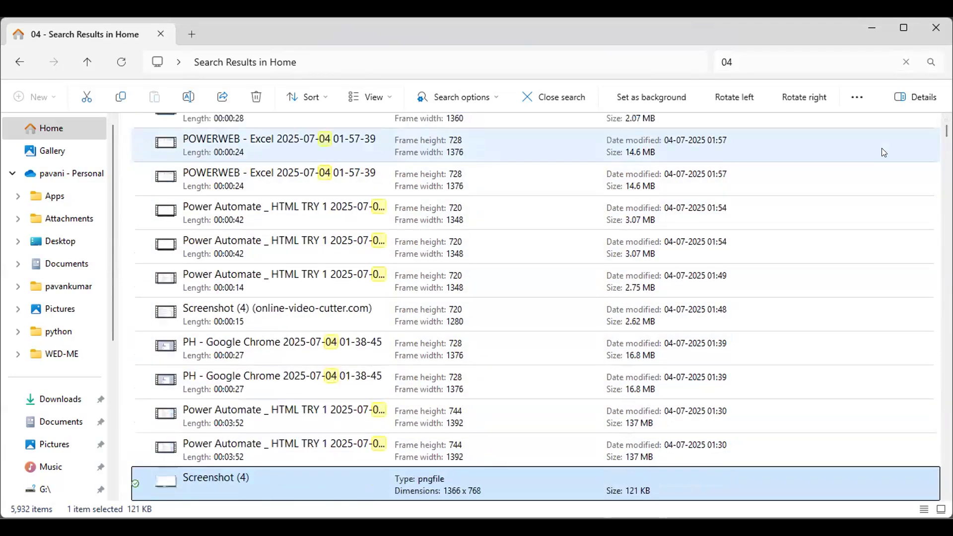
key(Down)
key(Up)
key(Up)
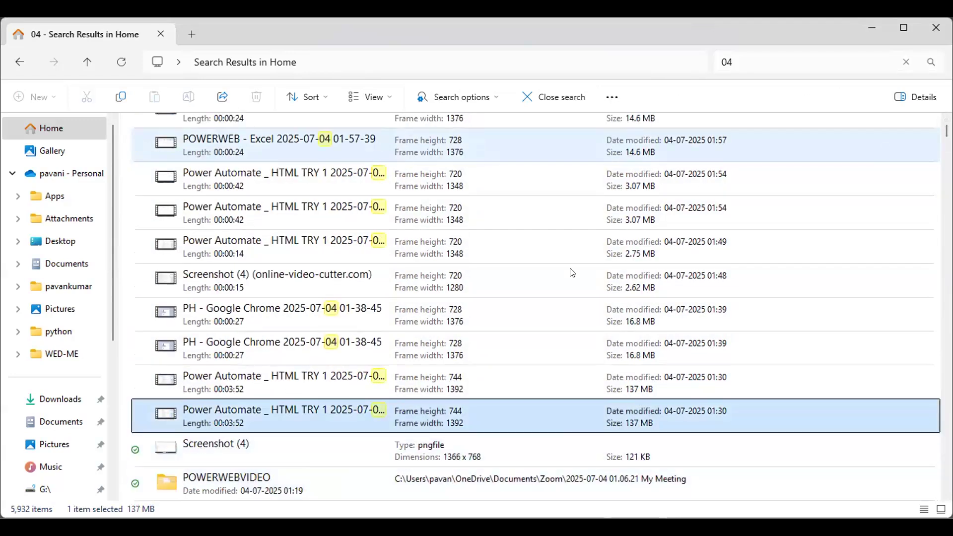
Step: Open the 3:52-long Power Automate HTML TRY 1 recording in VLC and play it to review the earlier flow run
click(432, 377)
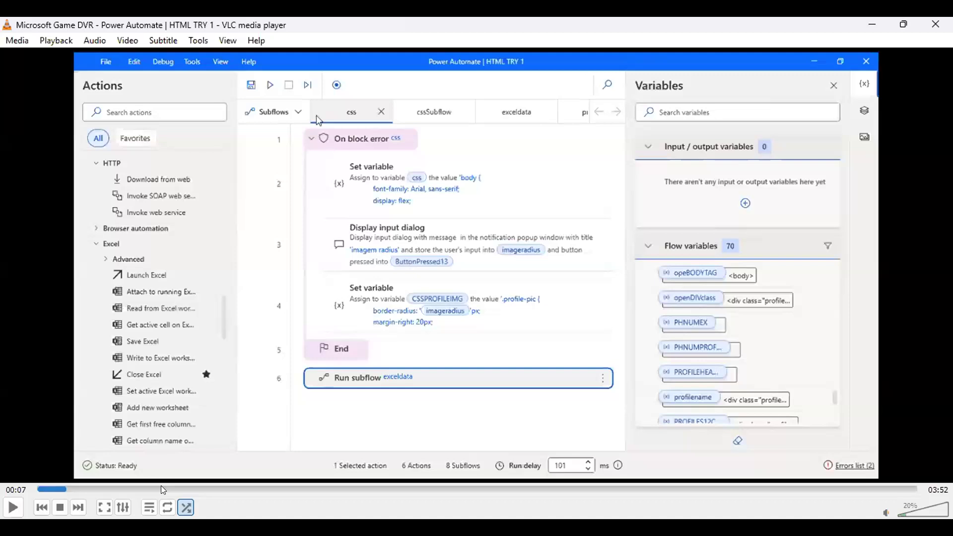
key(space)
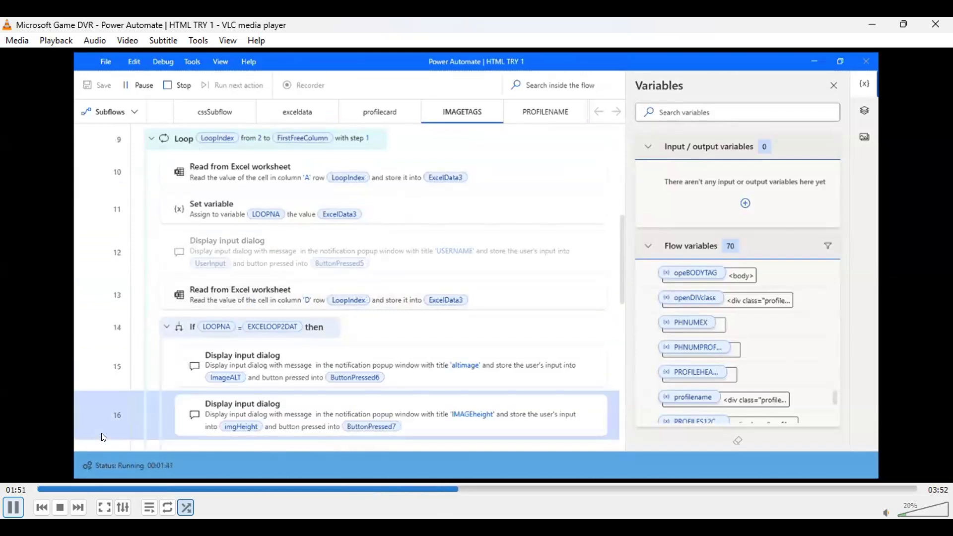
key(space)
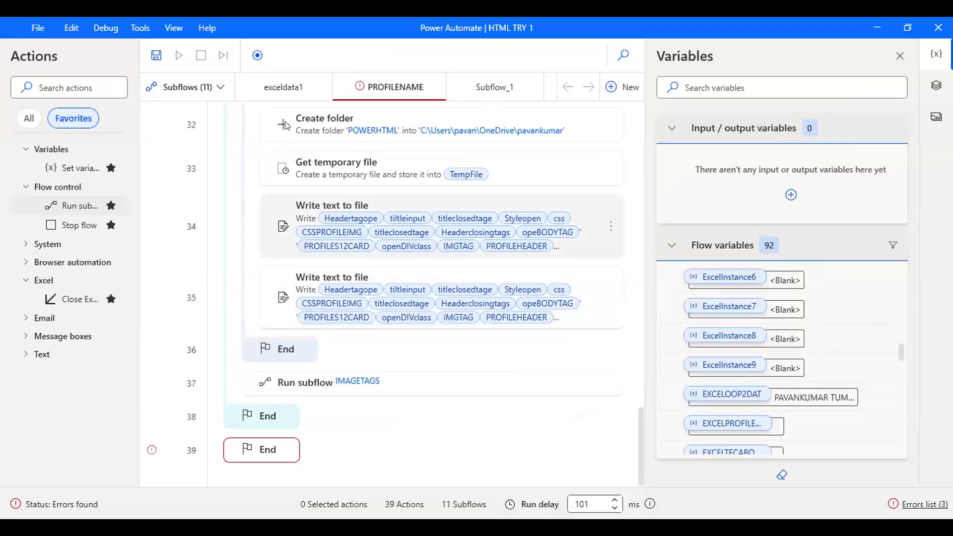
Step: Check the exceldata1 subflow and disable the leftover End action on line 39 of the PROFILENAME subflow
click(278, 86)
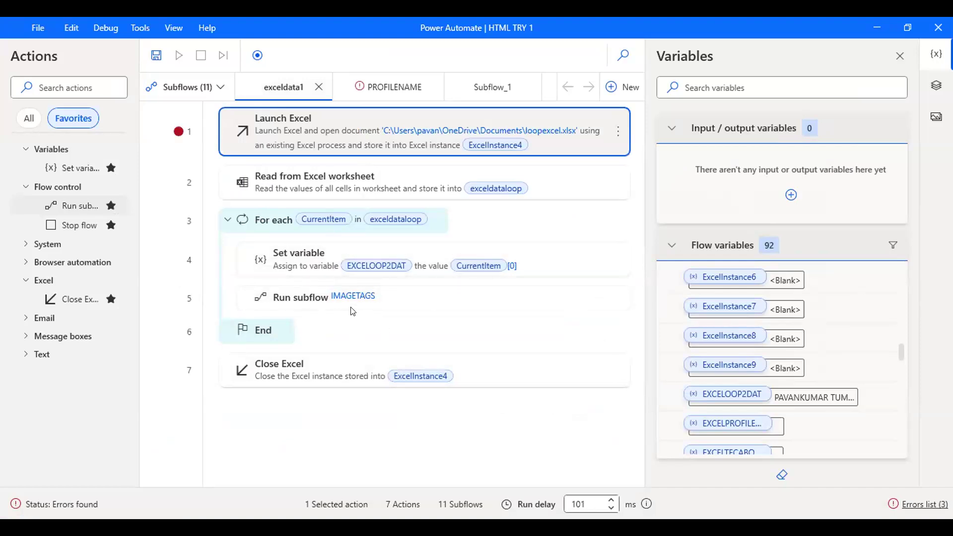
click(387, 88)
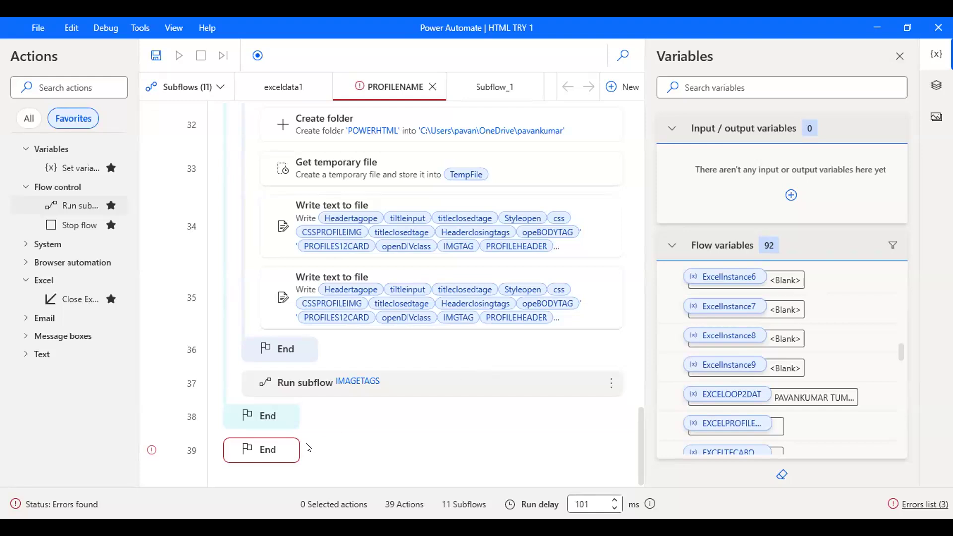
right_click(285, 449)
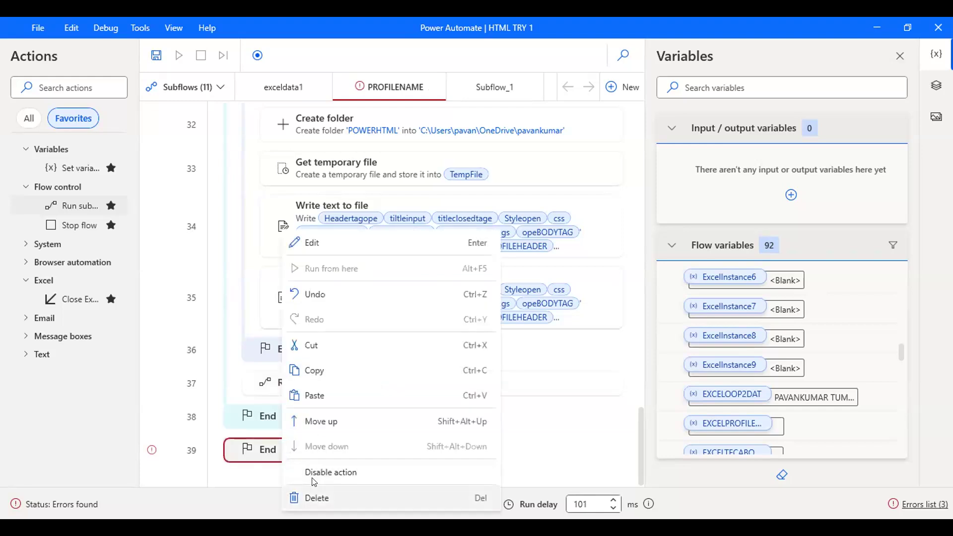
key(Escape)
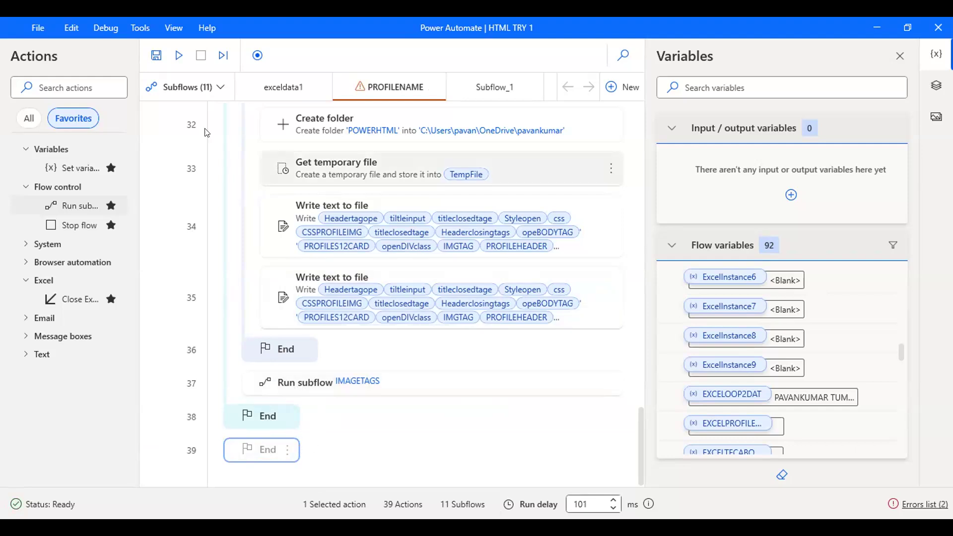
Step: Review the exceldata1 subflow, the end of PROFILENAME and the IMAGETAGS actions down to the last End
click(283, 84)
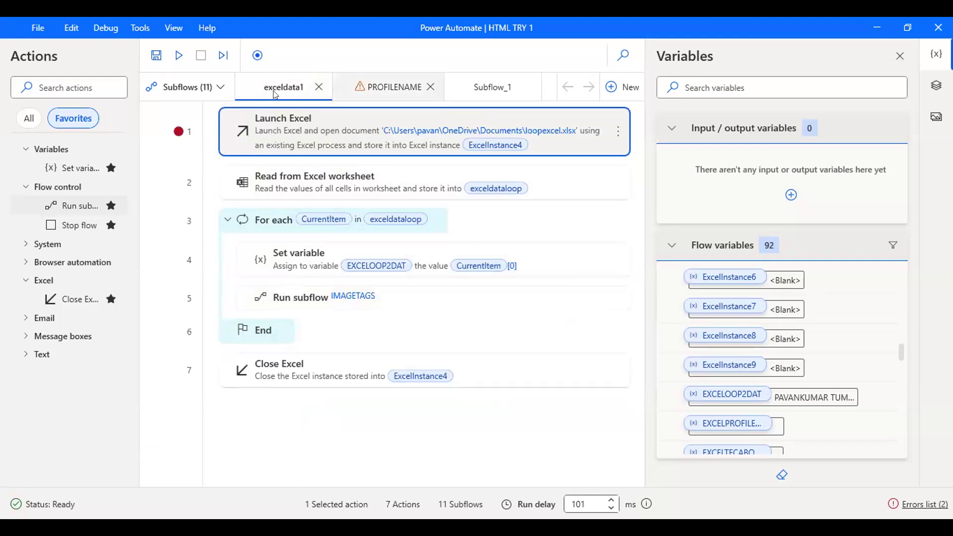
click(414, 85)
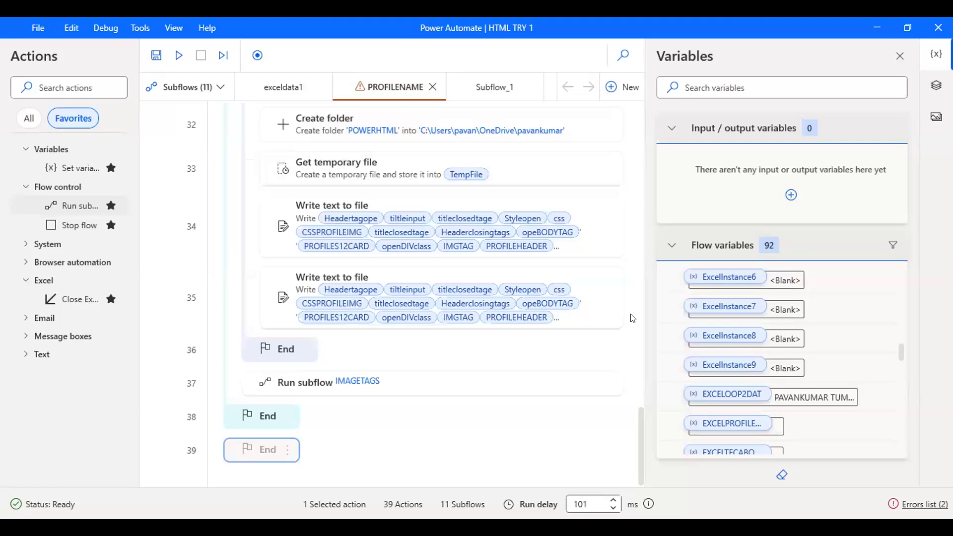
scroll(553, 90, down, 2)
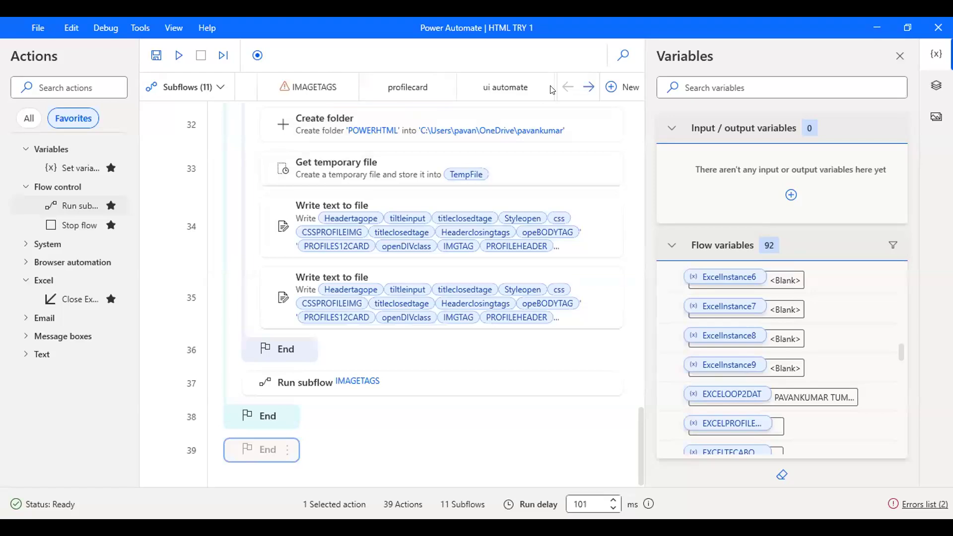
click(311, 87)
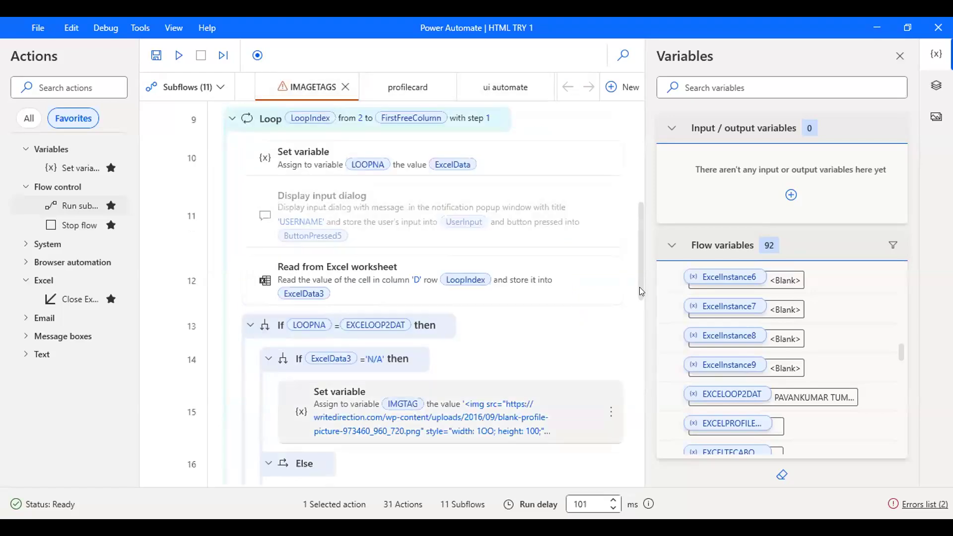
scroll(640, 418, down, 5)
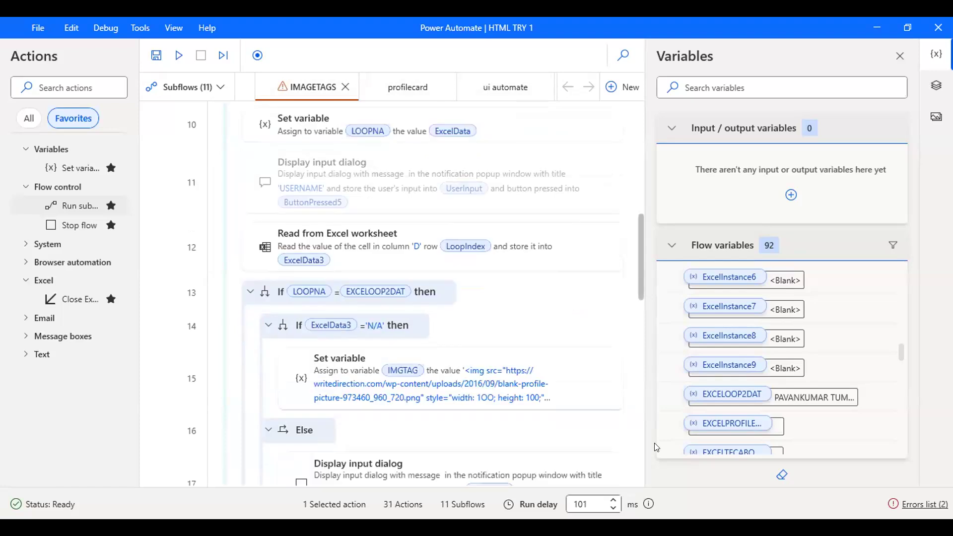
scroll(640, 418, down, 5)
click(638, 484)
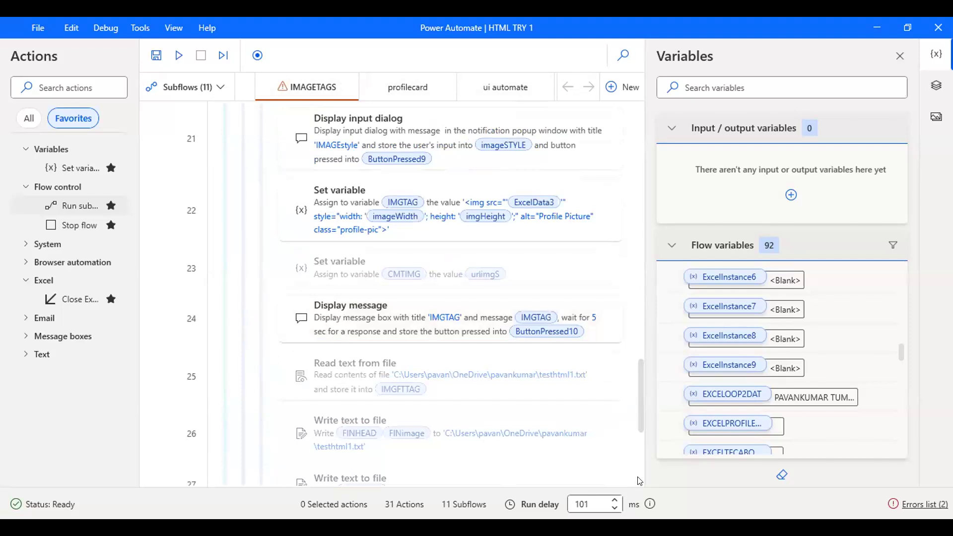
scroll(640, 481, down, 4)
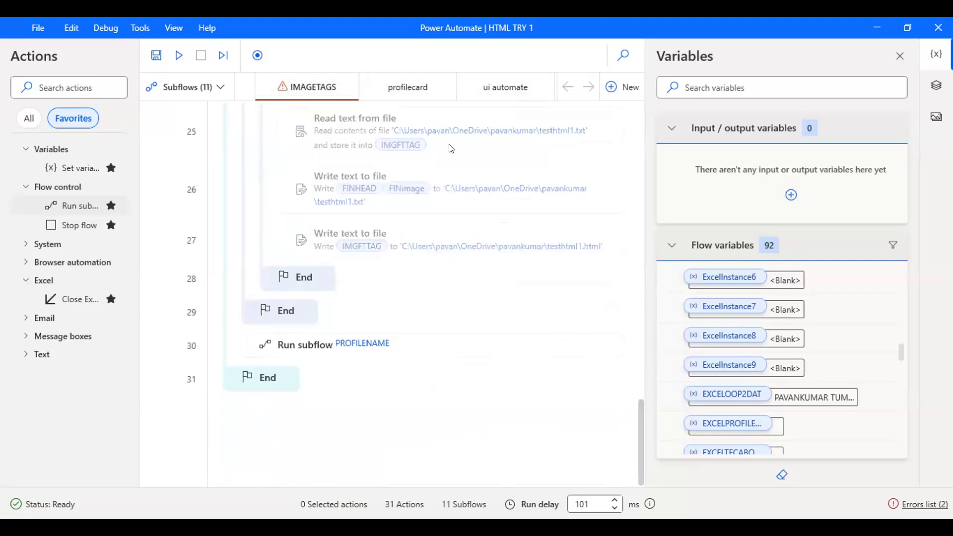
Step: Examine the profilecard and ui automate subflows alongside the closing actions of IMAGETAGS
click(452, 89)
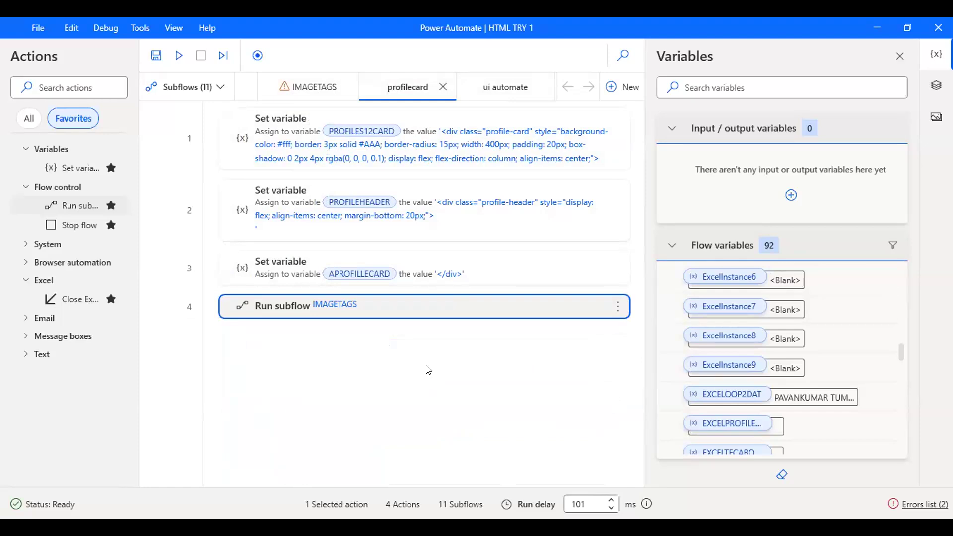
click(282, 90)
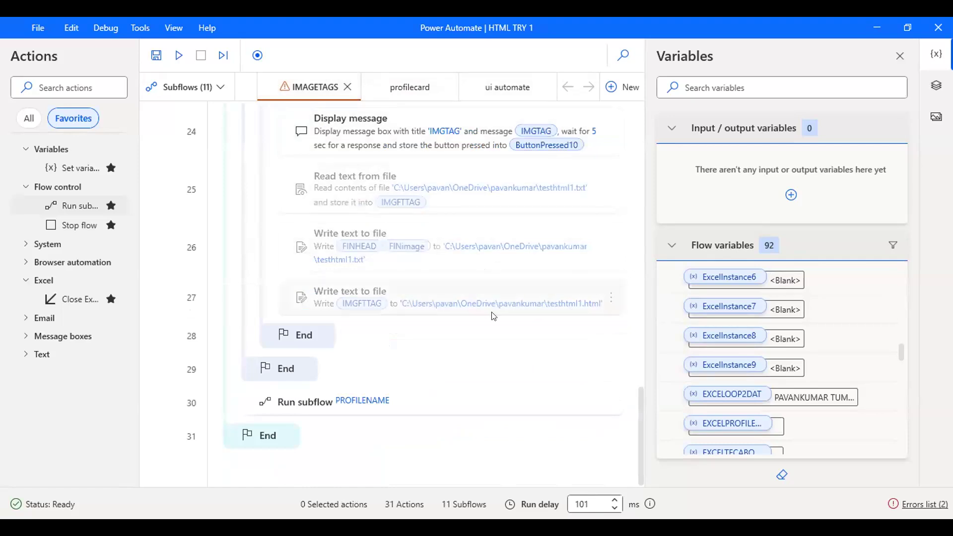
click(465, 85)
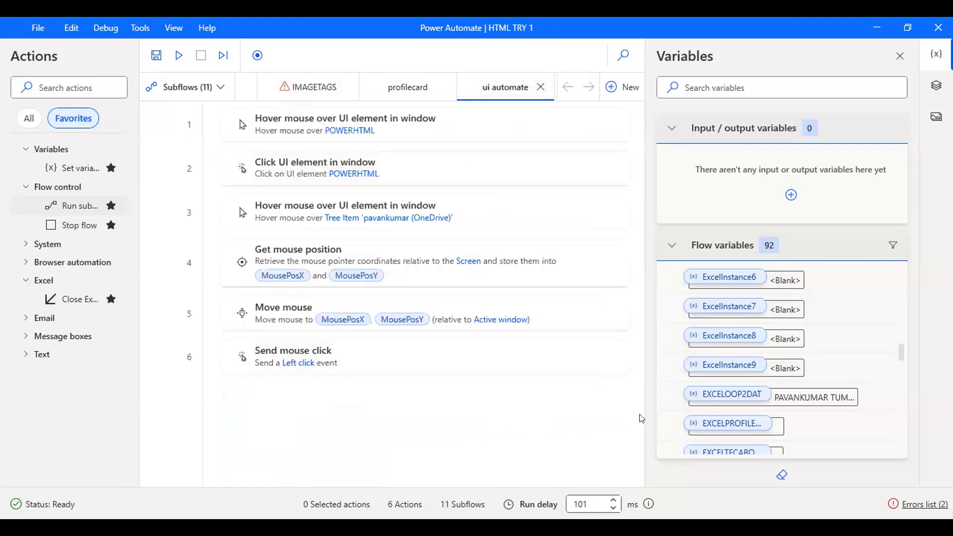
click(307, 89)
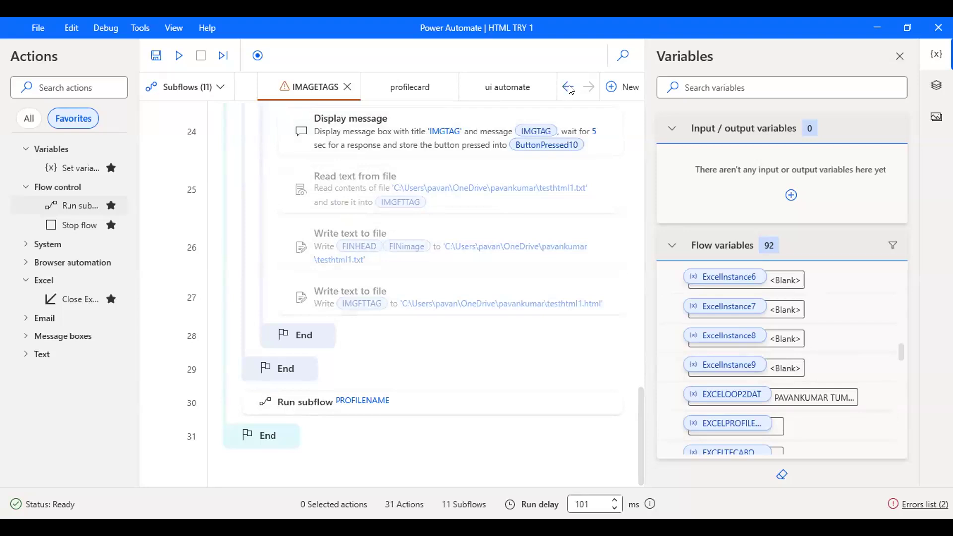
Step: Look through the flow's subflows from Main onward and select PROFILENAME from the full subflow list
click(569, 87)
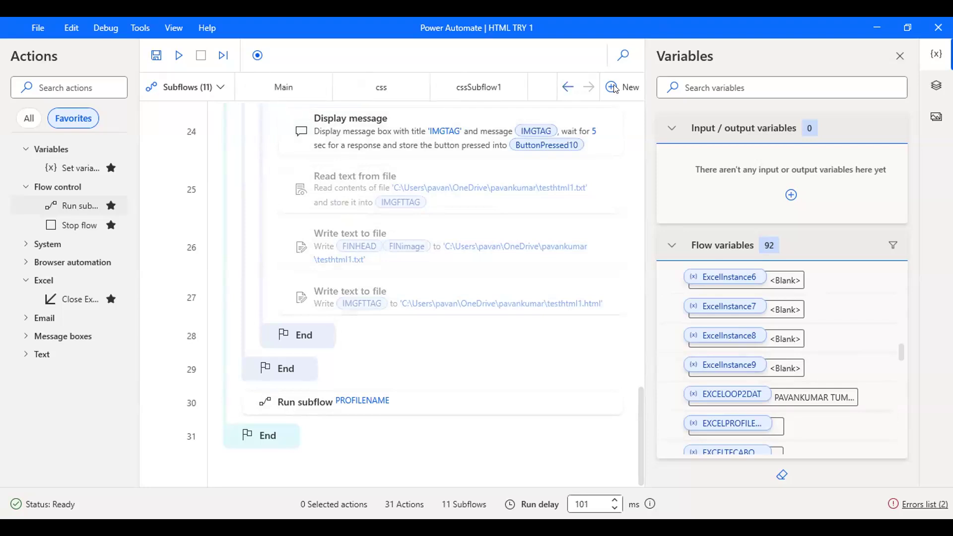
click(588, 87)
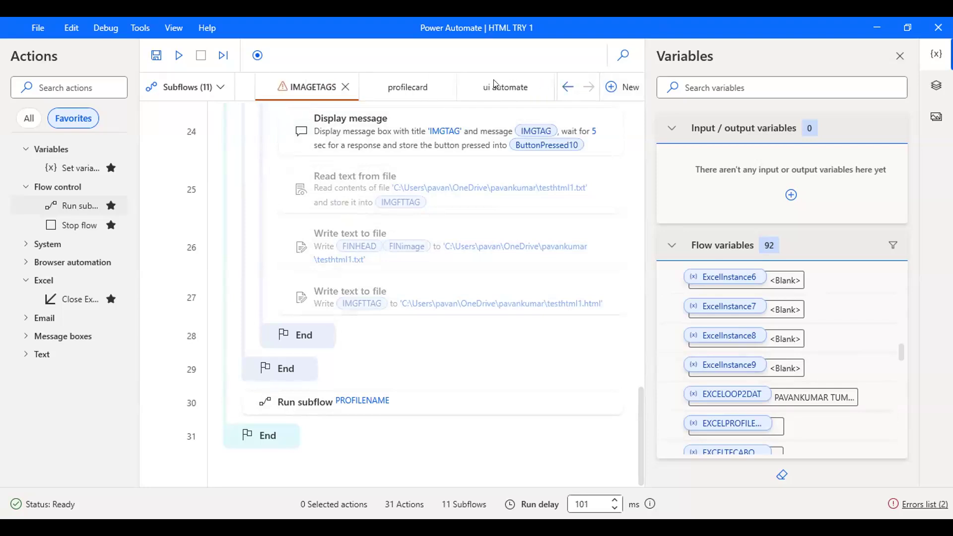
click(206, 89)
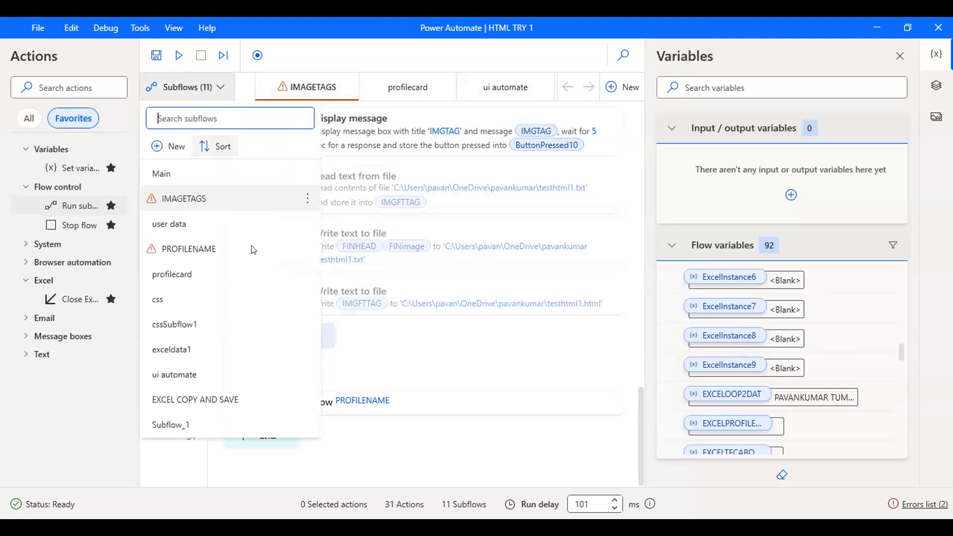
click(254, 259)
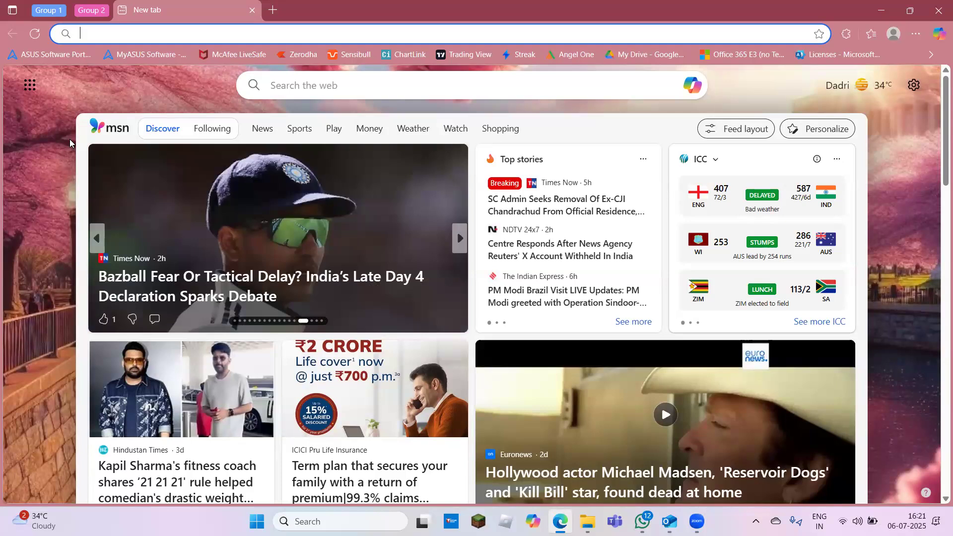
Step: Open the Power Automate website in Edge, go to its home page and show My flows
text(power)
key(Return)
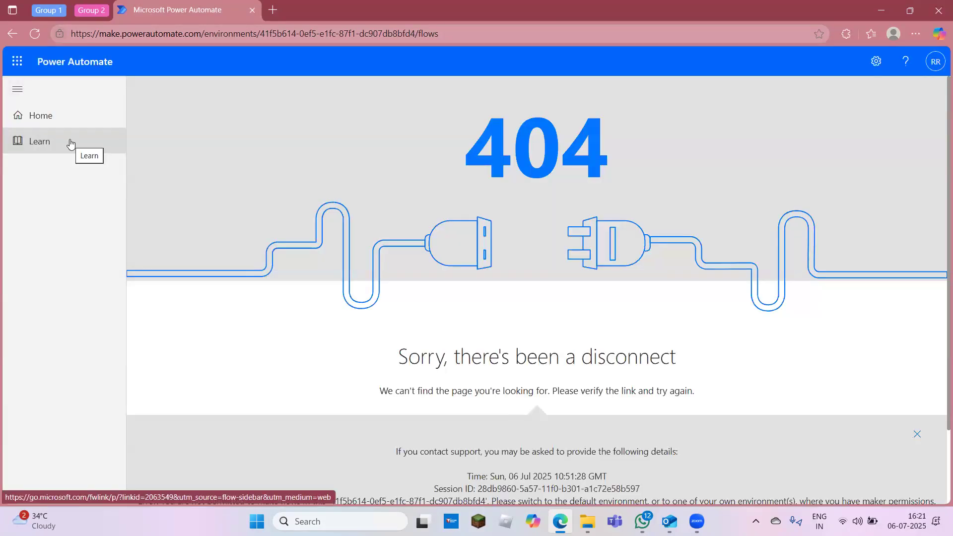
click(44, 122)
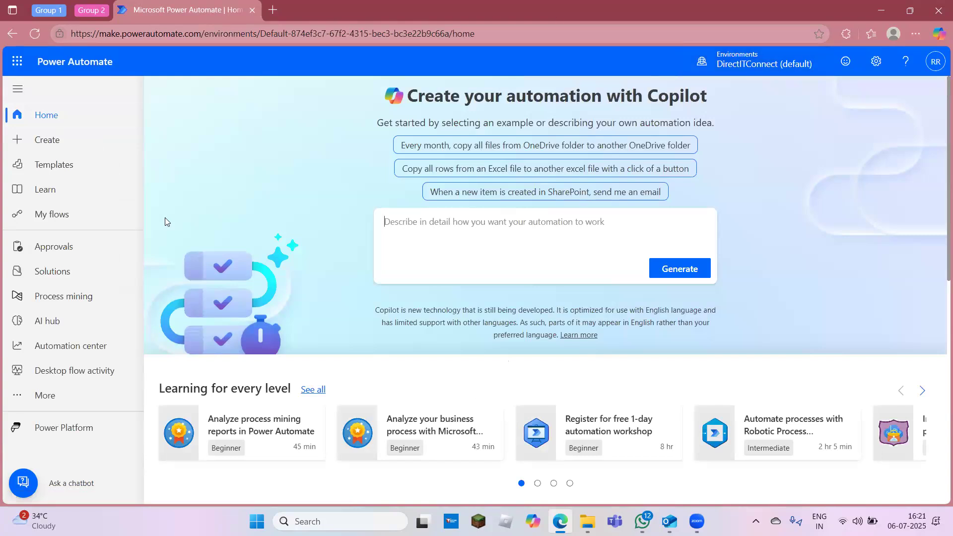
click(50, 223)
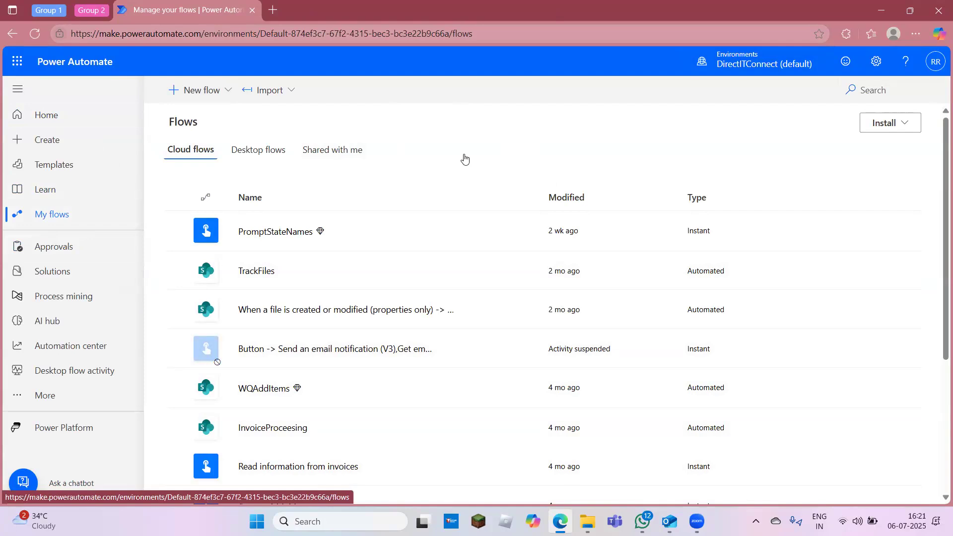
Step: Switch to File Explorer and browse This PC and the OS (C:) drive, looking inside the folder named after the account owner
mouse_move(590, 522)
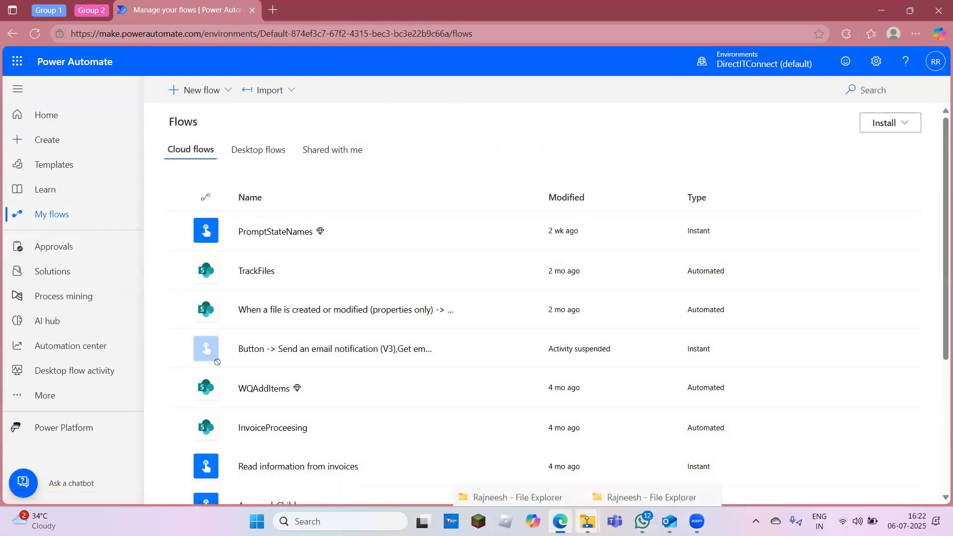
click(616, 464)
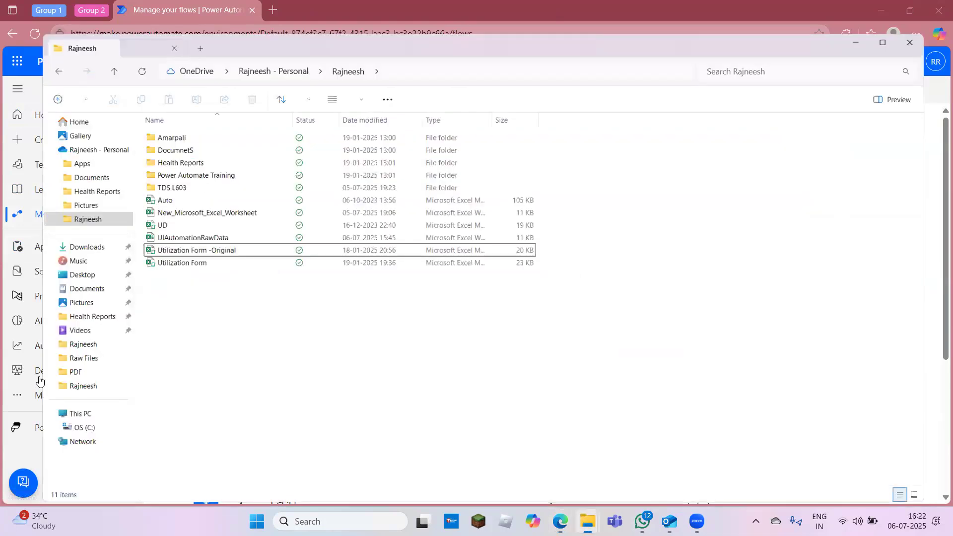
click(45, 425)
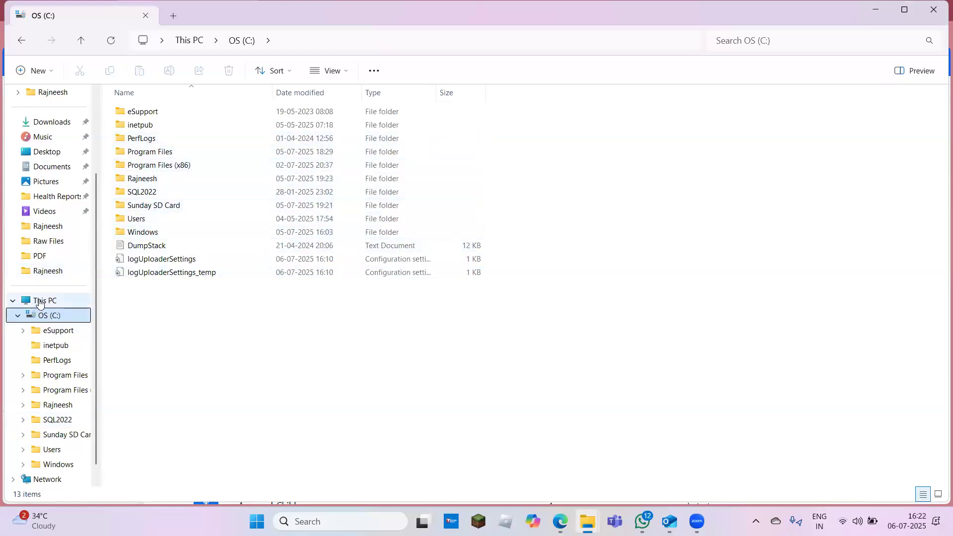
click(40, 301)
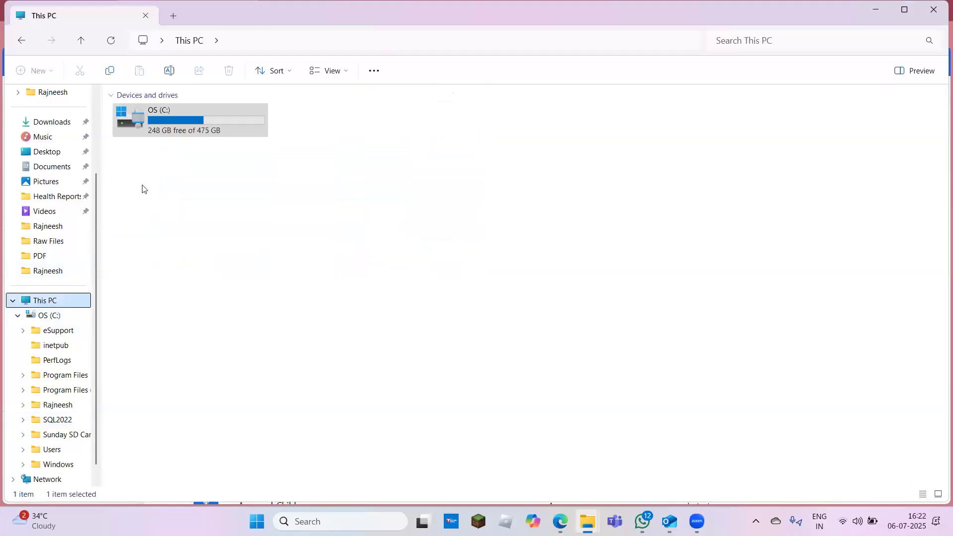
double_click(171, 129)
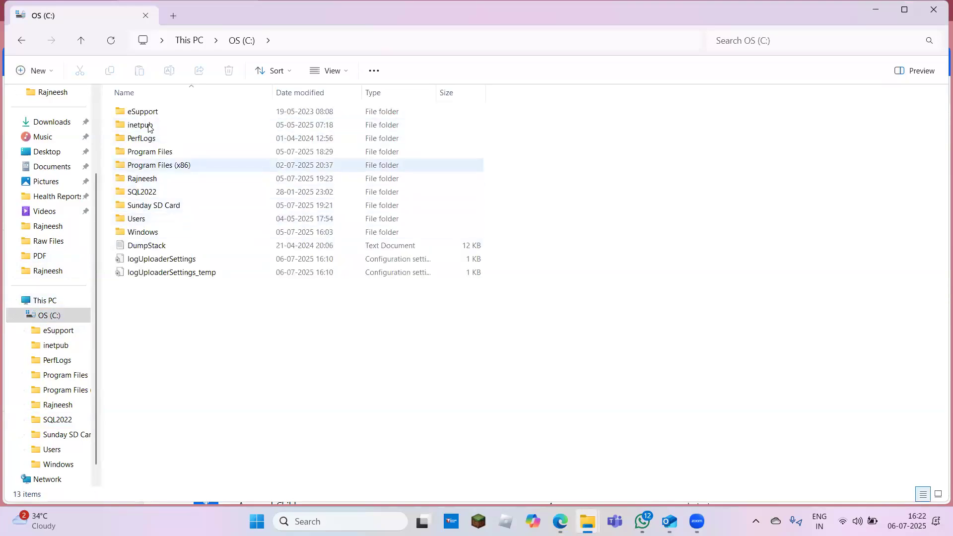
double_click(154, 182)
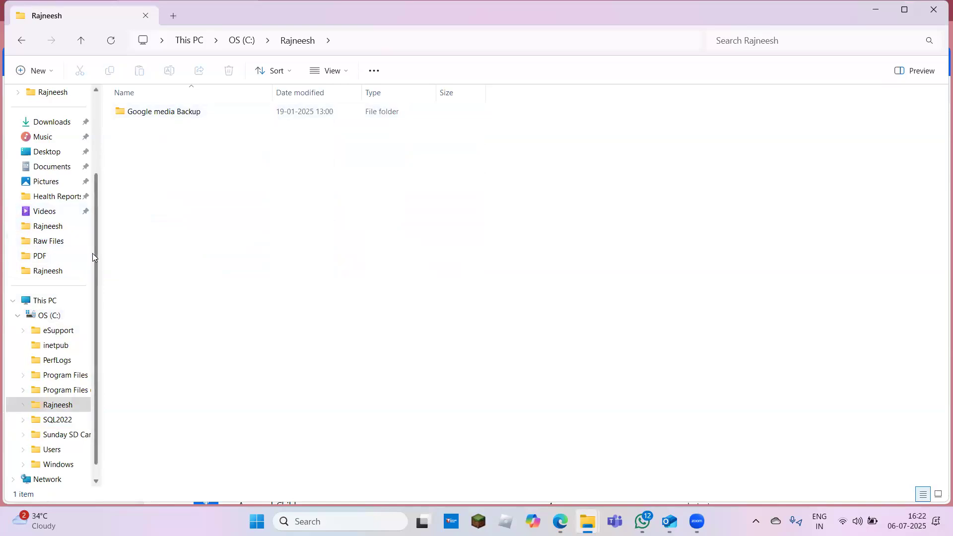
scroll(99, 166, up, 3)
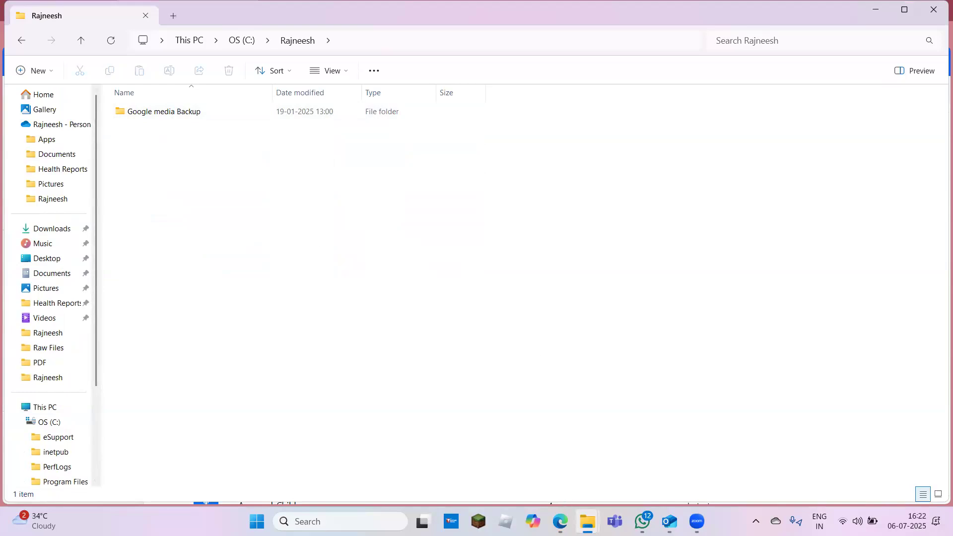
Step: Switch back to Edge and open the Connections page of the DirectITConnect (default) environment
click(560, 521)
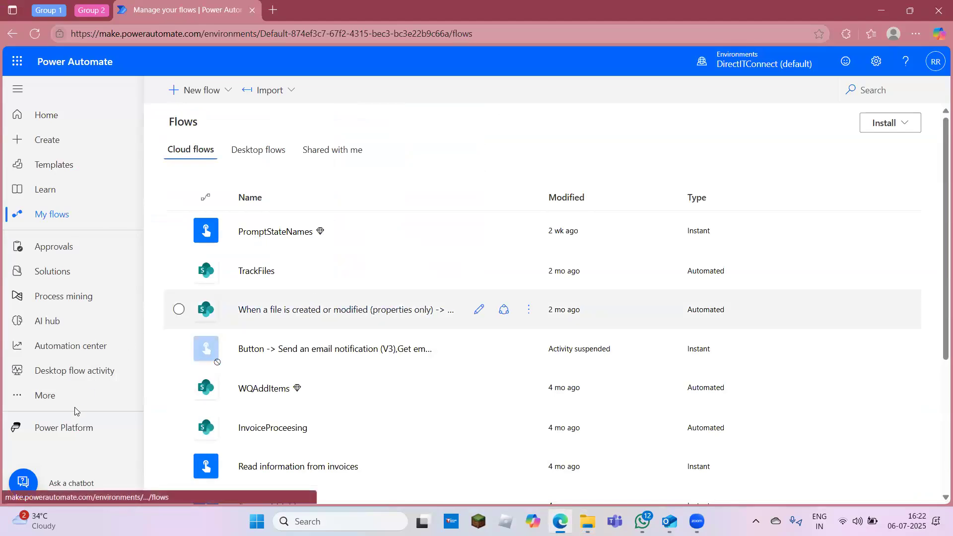
click(44, 400)
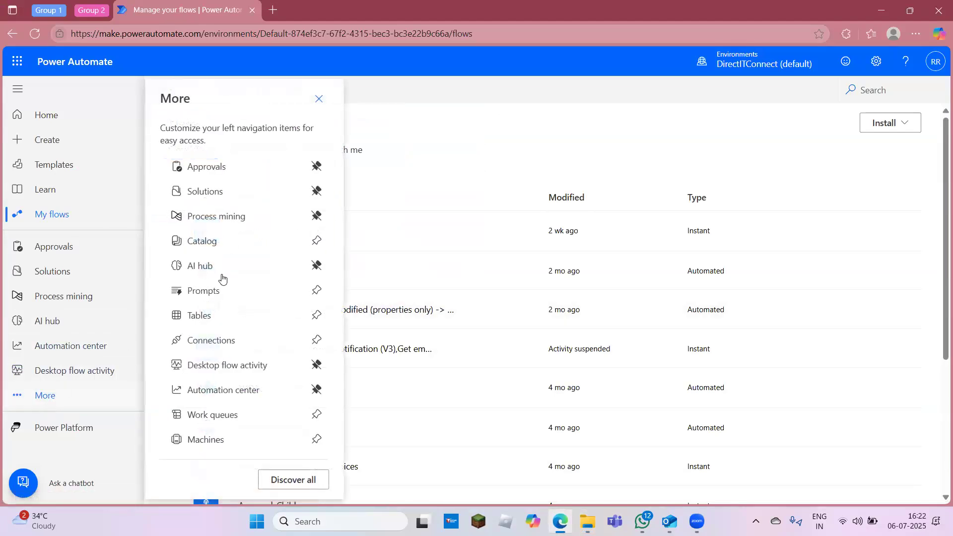
click(209, 340)
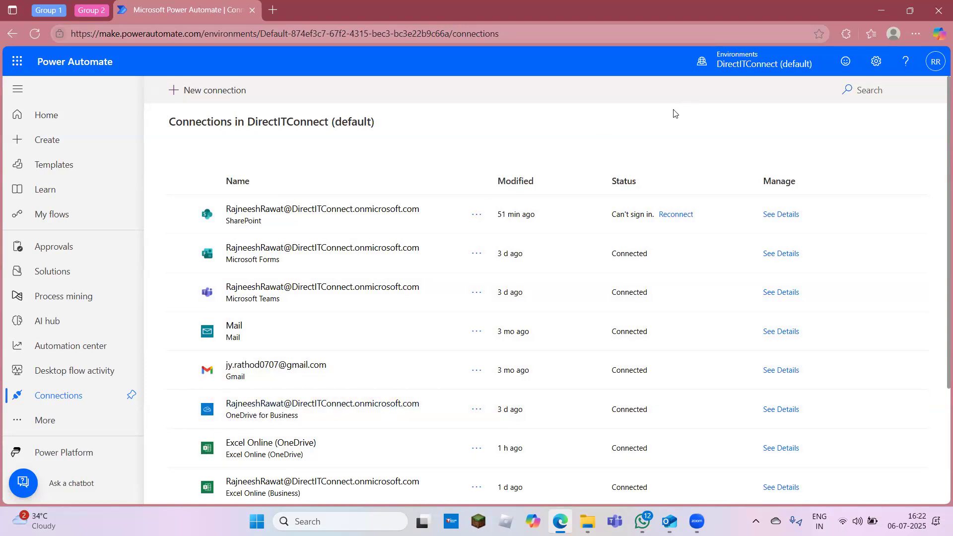
Step: Look at the connectors offered for a new connection, view the OneDrive for Business details, and return to the connections list without creating one
click(221, 96)
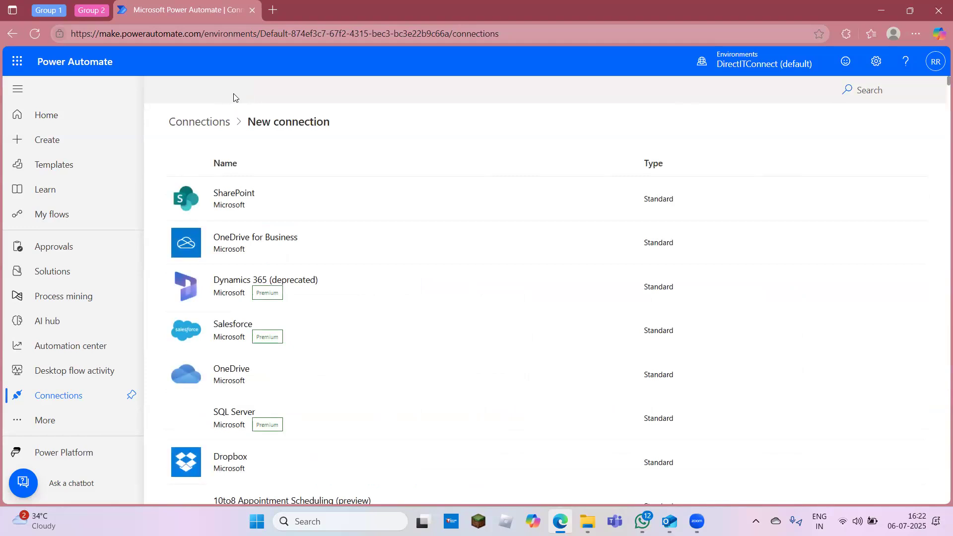
click(182, 120)
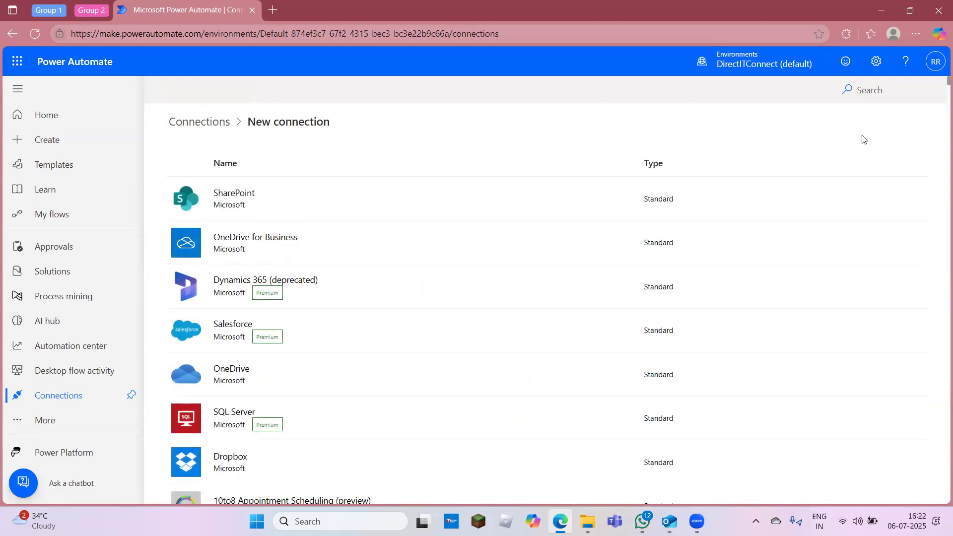
click(864, 91)
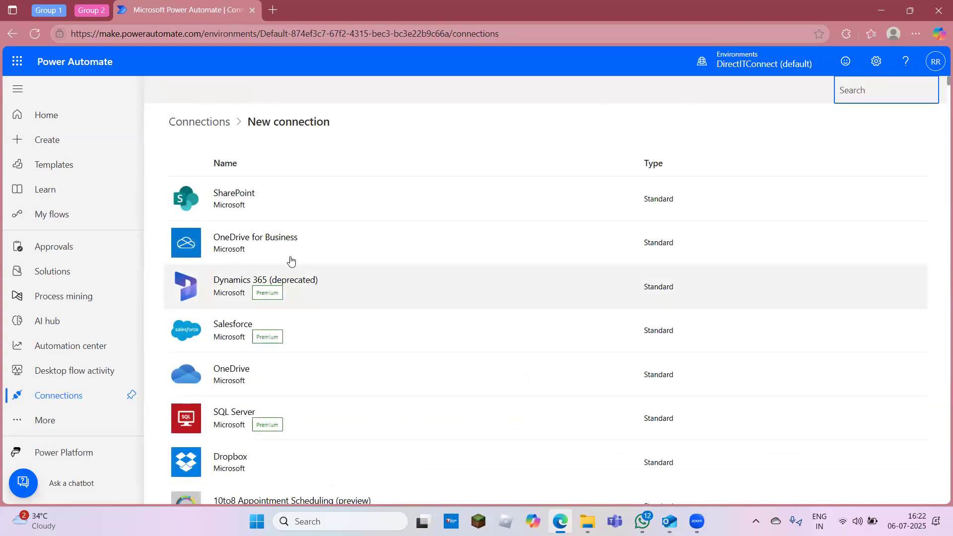
click(265, 252)
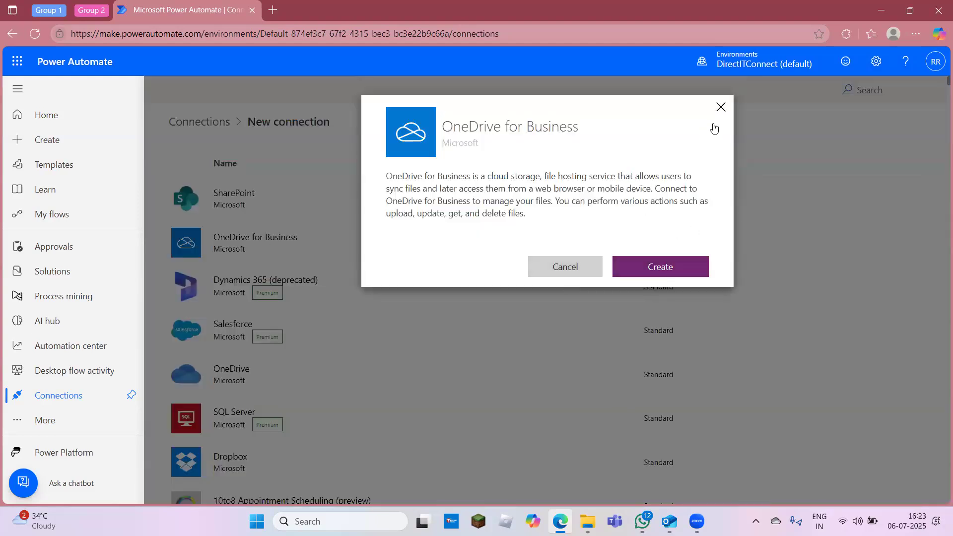
click(725, 111)
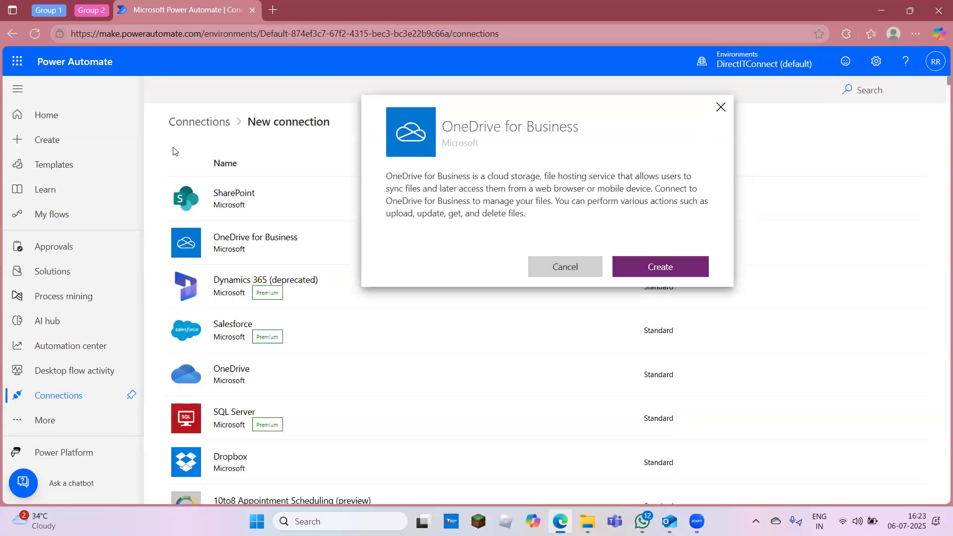
click(198, 125)
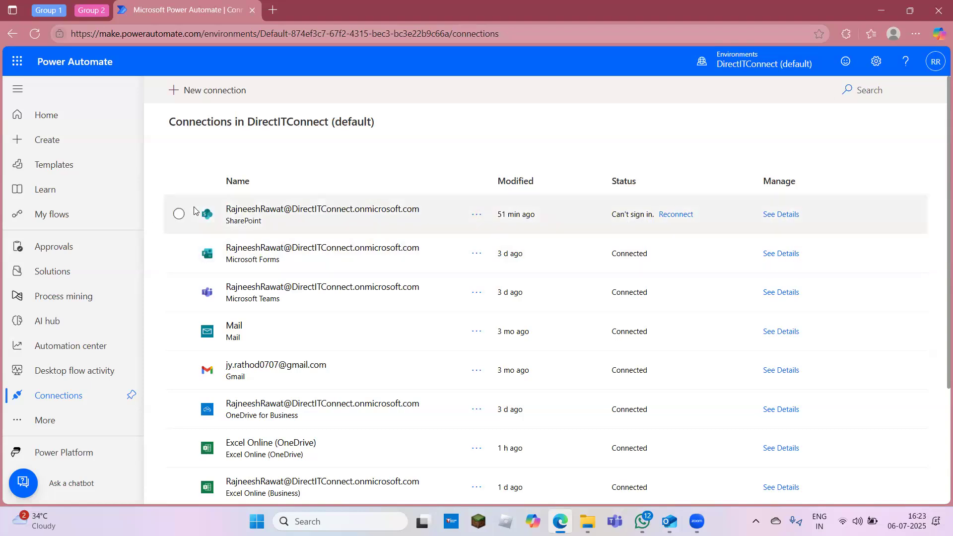
Step: Create an instant cloud flow named OneDrive_Excel with the Manually trigger a flow trigger and change to the classic designer without saving
click(62, 221)
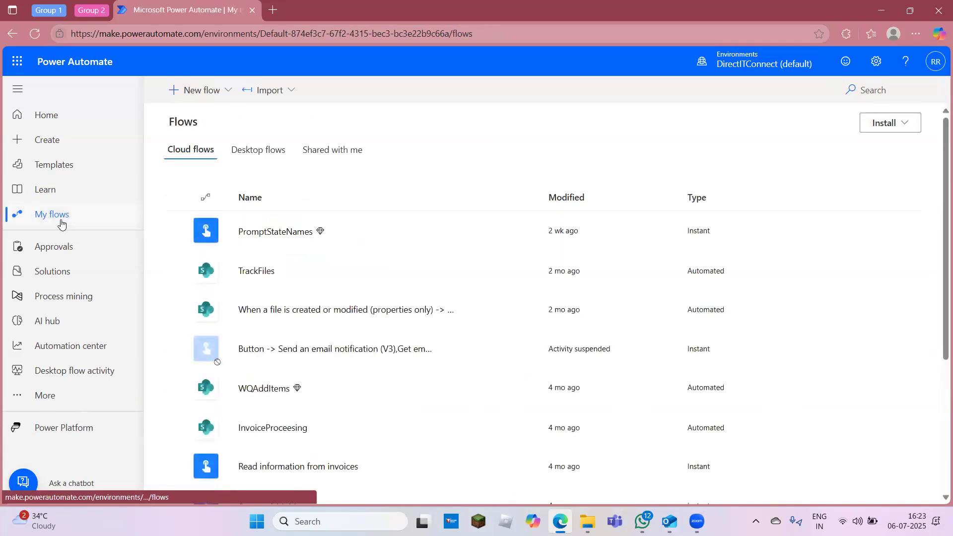
click(214, 93)
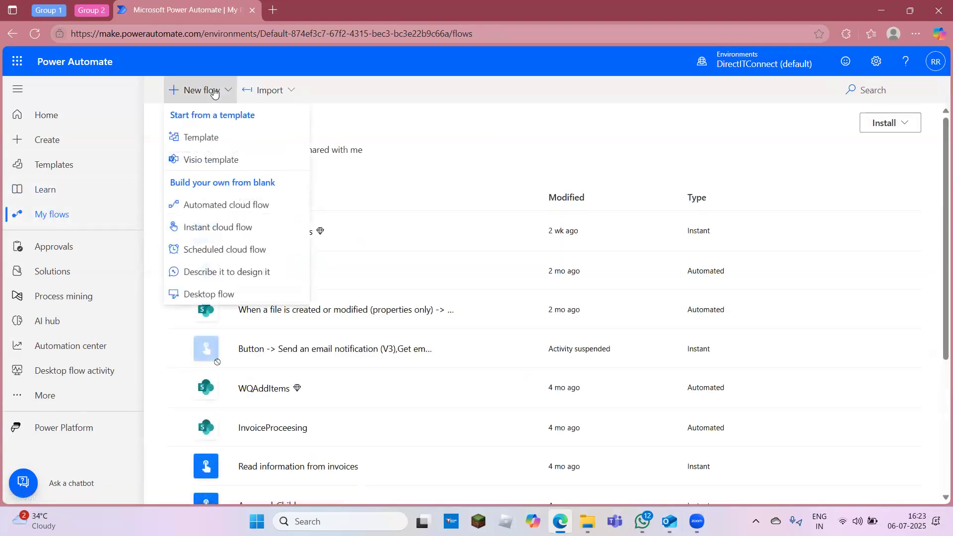
click(211, 230)
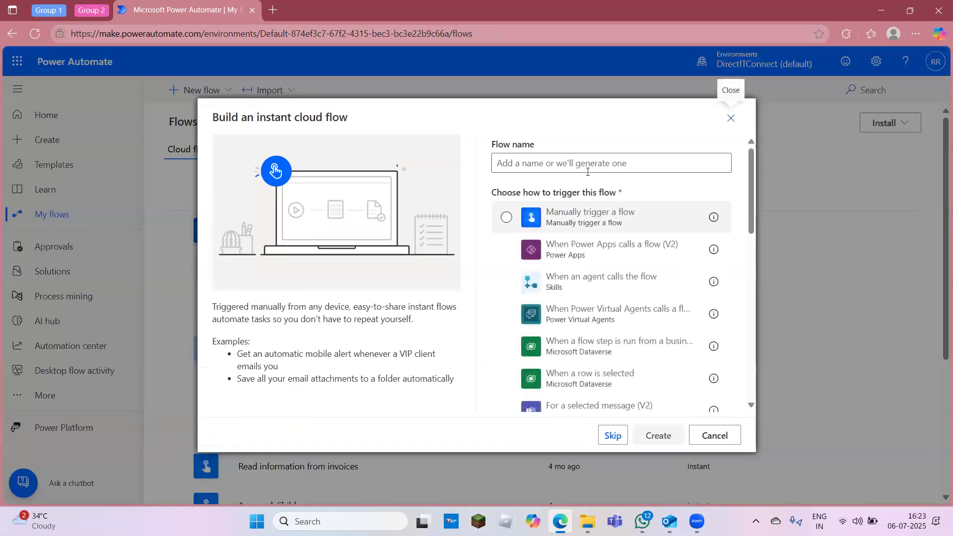
click(574, 157)
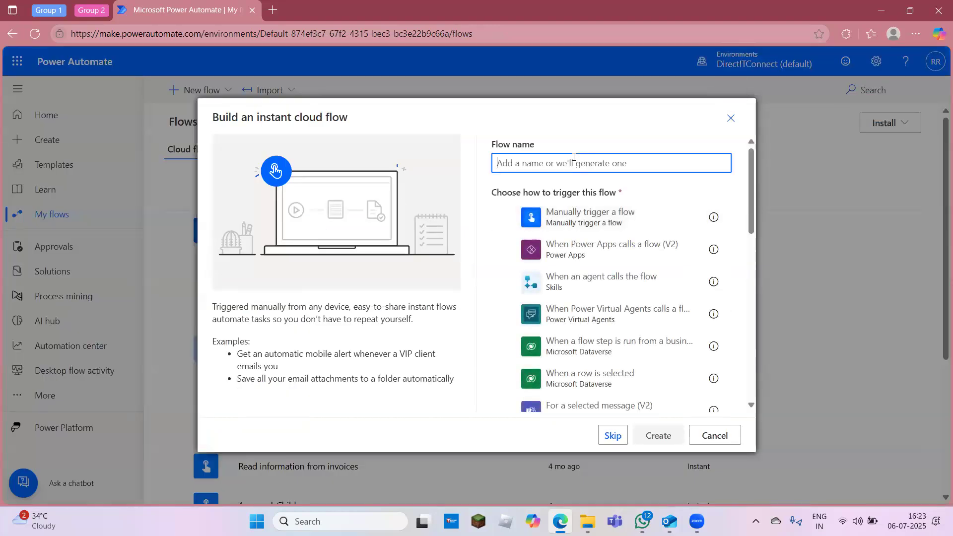
text(One)
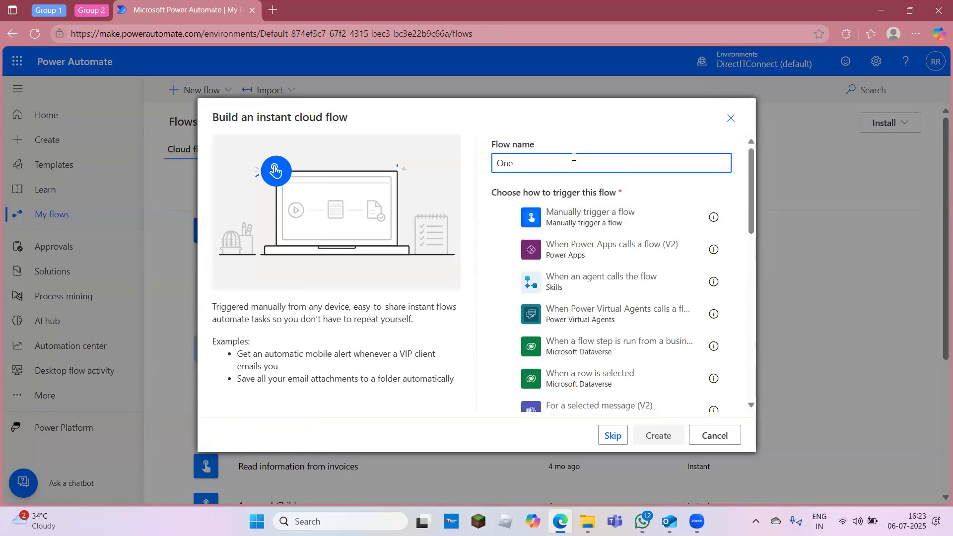
text(Drive_Excel)
click(506, 217)
click(664, 437)
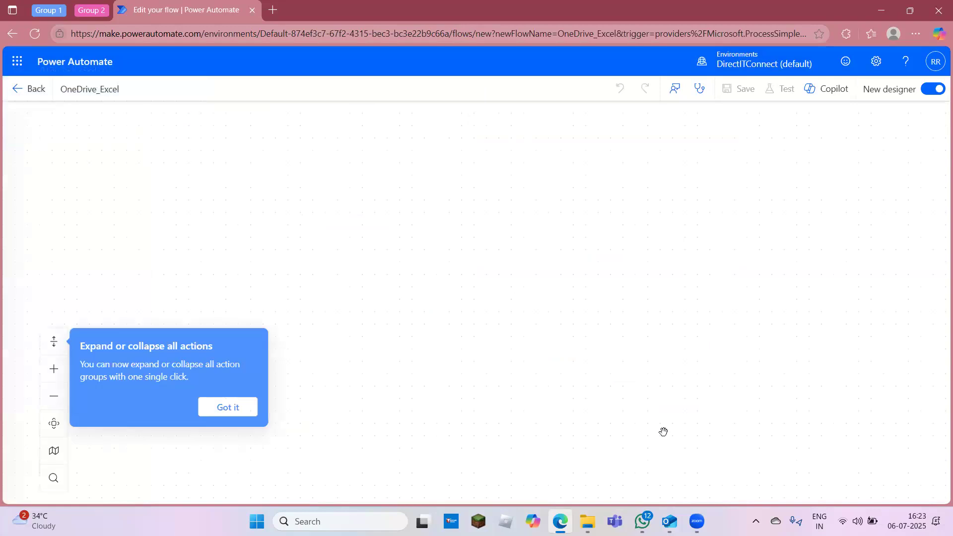
click(932, 86)
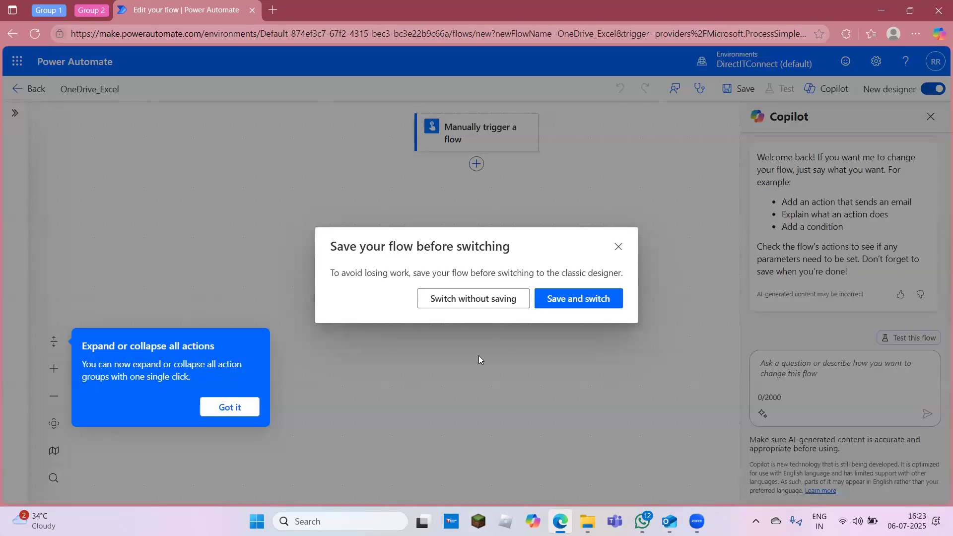
click(442, 298)
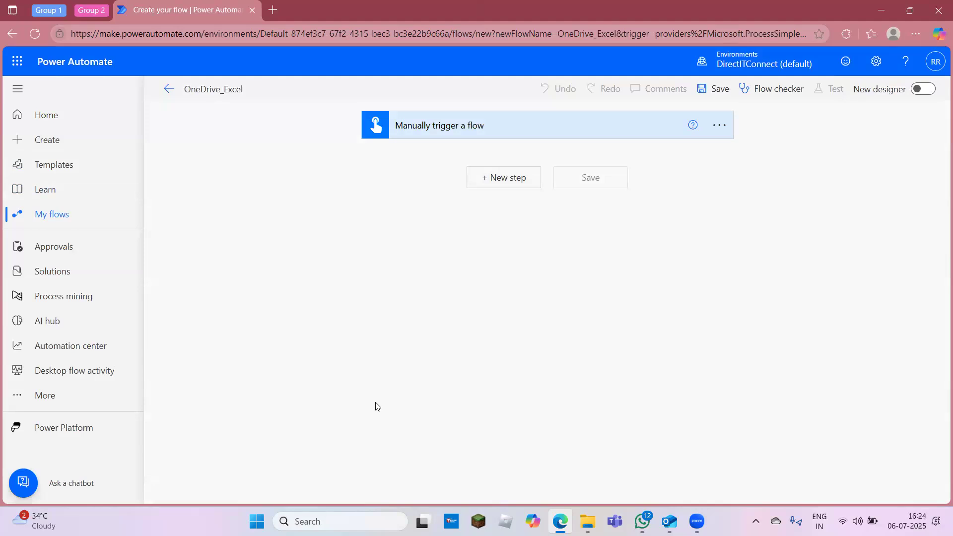
Step: Switch to File Explorer and open the UIAutomationRawData workbook from the OneDrive folder named after the account owner
mouse_move(587, 521)
click(529, 470)
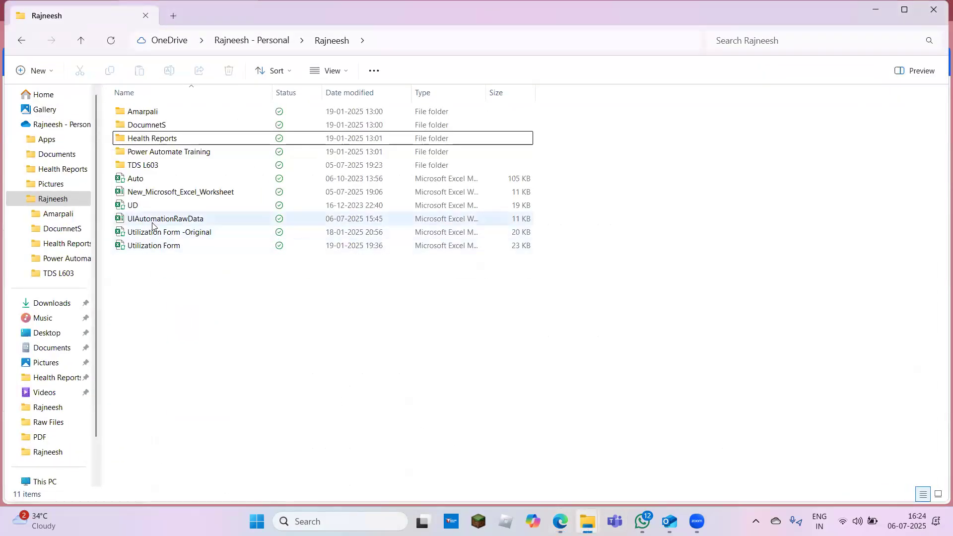
click(152, 223)
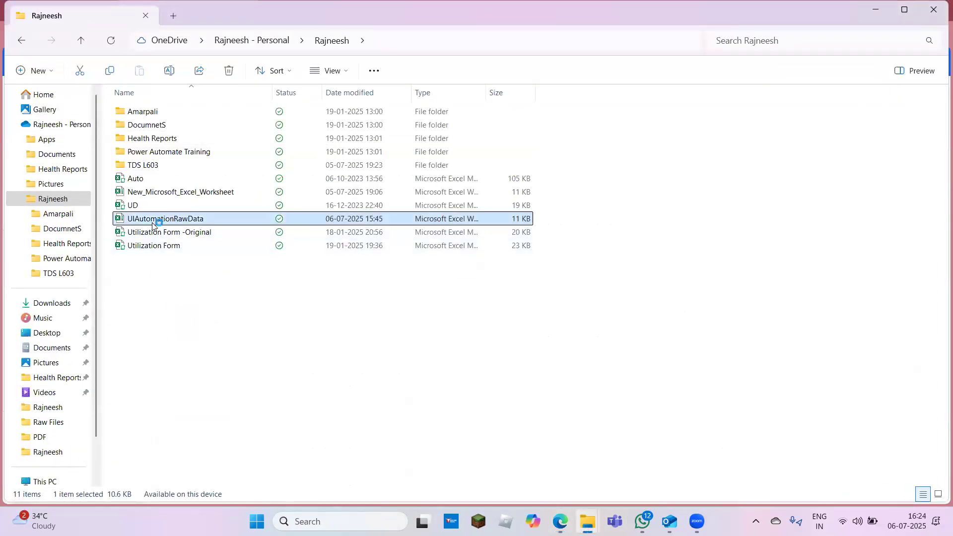
double_click(153, 224)
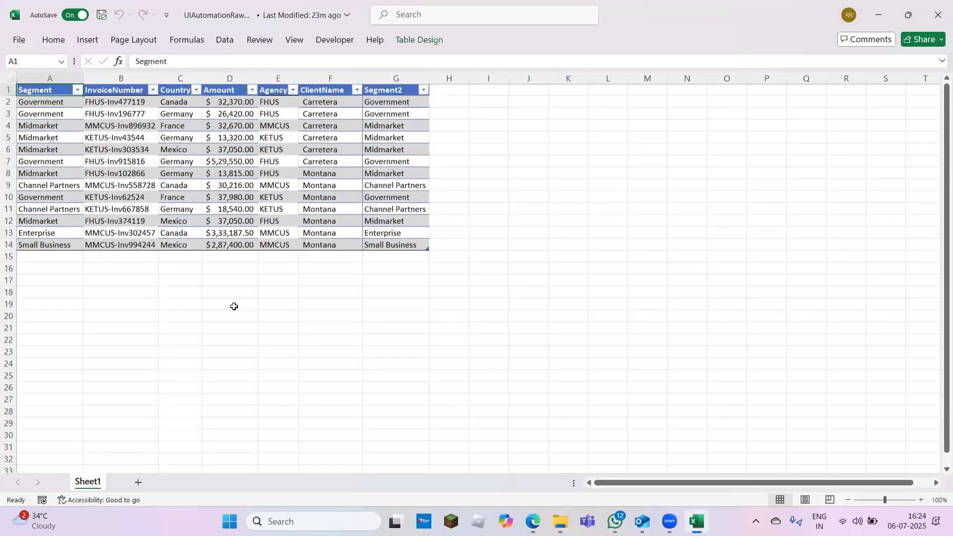
Step: Compare the open workbook with its UIAutomationRawData file in the OneDrive folder, ending back in Excel
key(Right)
key(ctrl+Home)
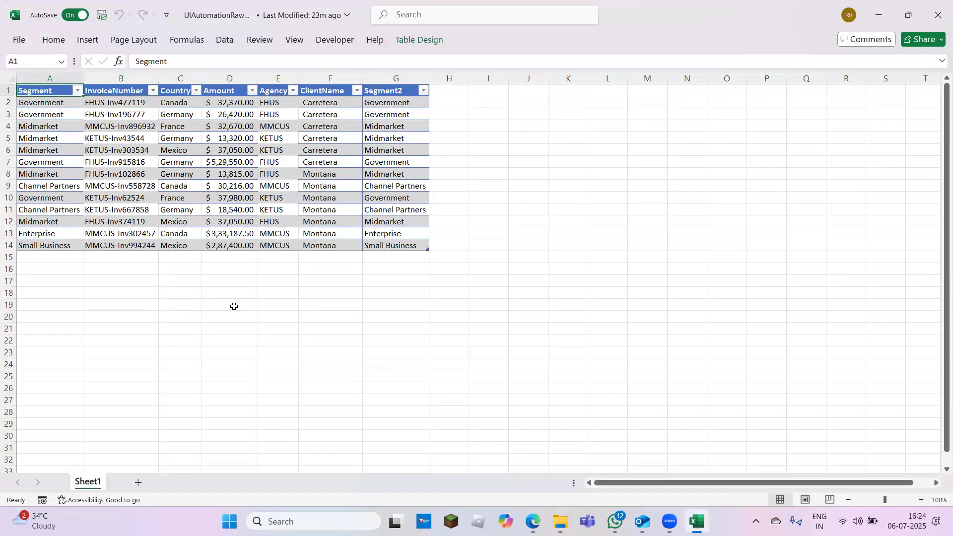
key(alt+Tab)
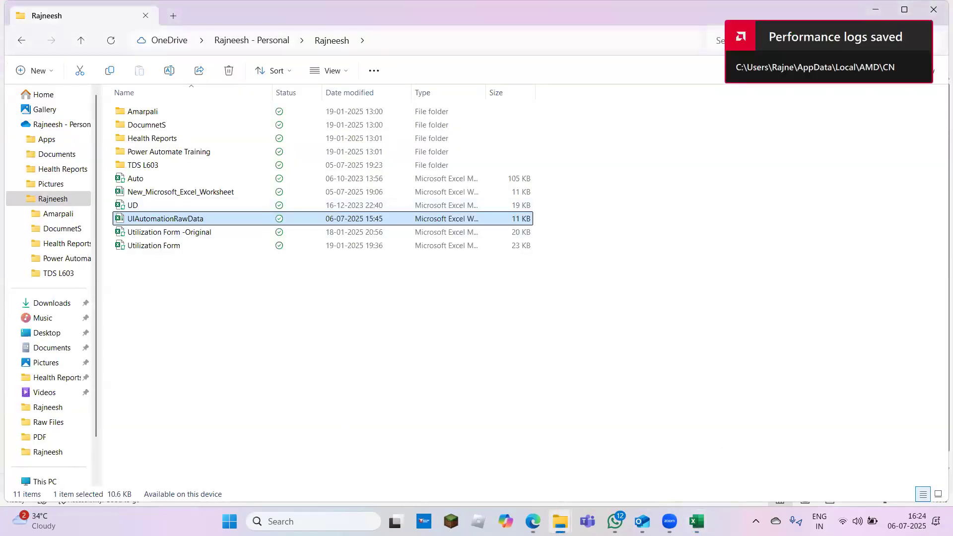
click(697, 521)
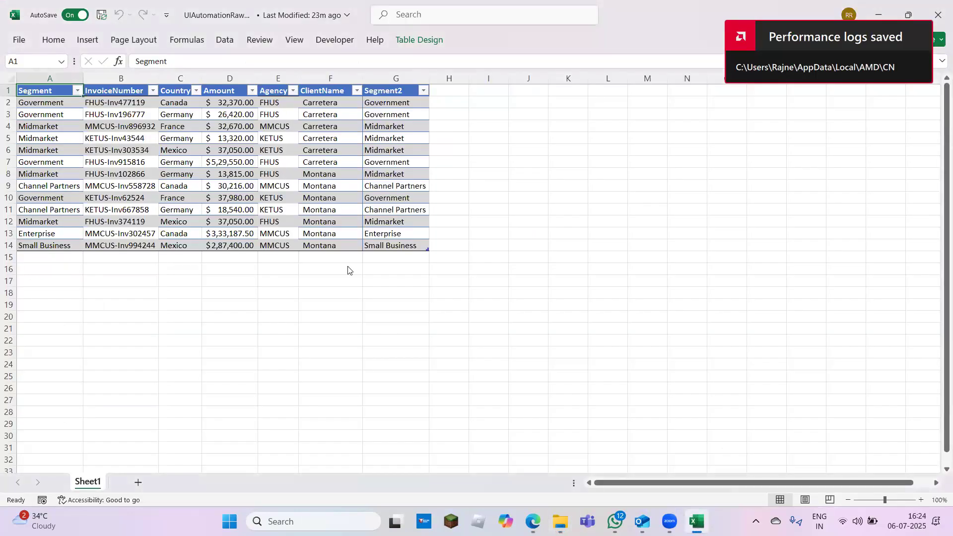
key(alt+Tab)
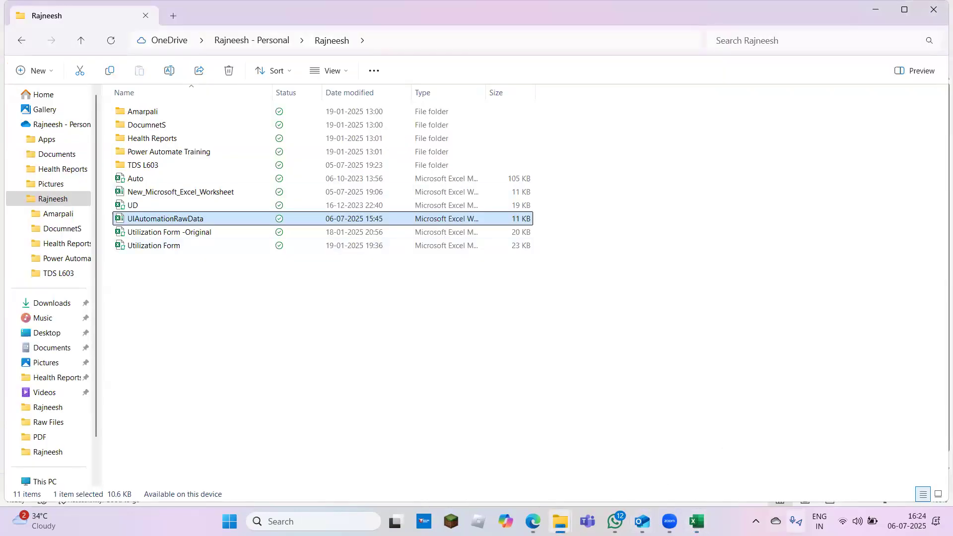
click(697, 521)
Step: Examine the extent of the Sheet1 table, from its Segment and InvoiceNumber headers through the data rows
click(274, 318)
key(ctrl+Left)
key(ctrl+Up)
key(ctrl+Up)
key(Down)
key(ctrl+shift+Right)
key(ctrl+shift+Down)
key(Up)
key(Right)
key(Down)
key(Up)
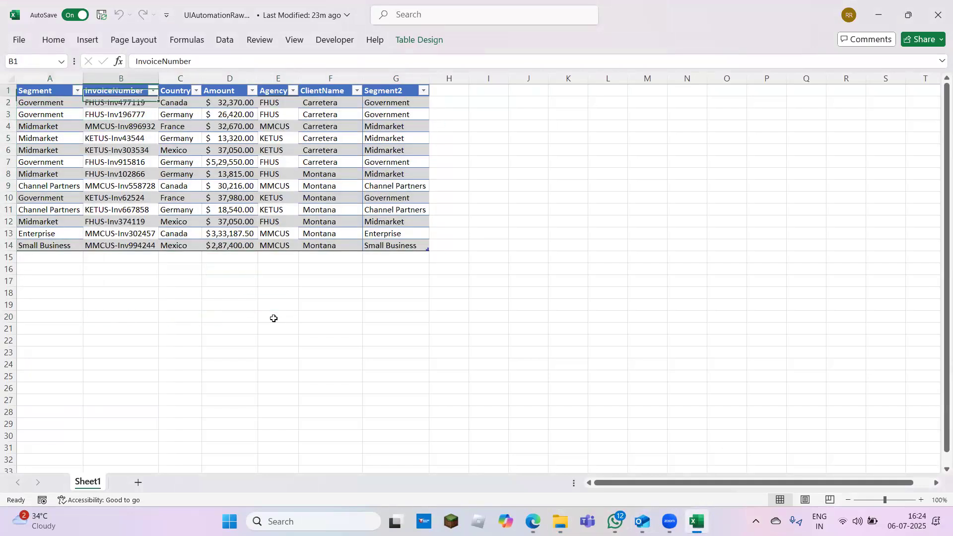
key(Left)
key(Down)
key(Up)
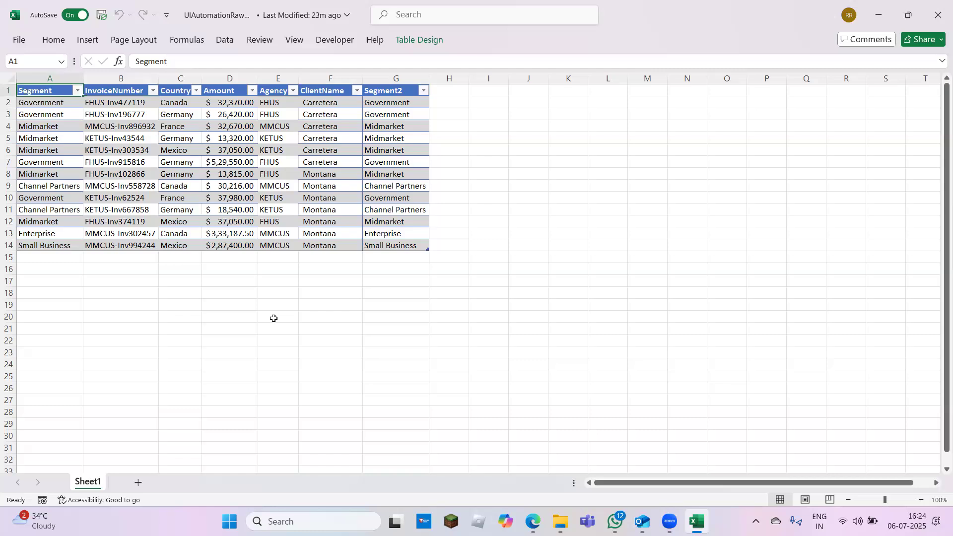
Step: Add a new worksheet and fill the first rows of columns A and B with placeholder text such as ds and dfsf
click(139, 485)
key(Right)
text(ds)
key(Return)
key(Left)
key(Up)
text(sdfs)
key(Return)
text(dfsf)
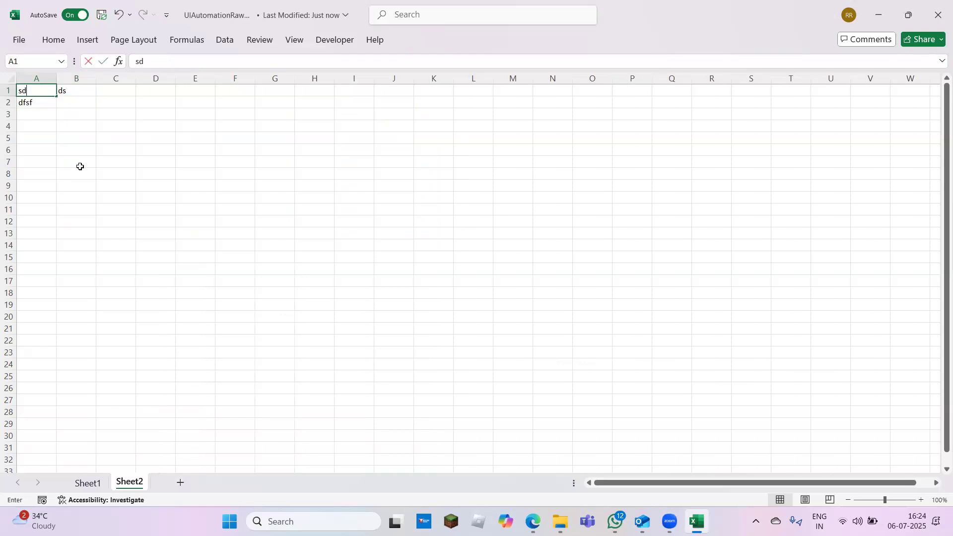
key(Tab)
text(dsfsdf)
key(Return)
text(dsfsdf)
key(Return)
text(sdfds)
Step: Clear all the placeholder text from A1:B3 on Sheet2
key(Up)
key(Up)
key(Right)
key(Down)
key(Up)
key(Left)
key(ctrl+a)
key(Delete)
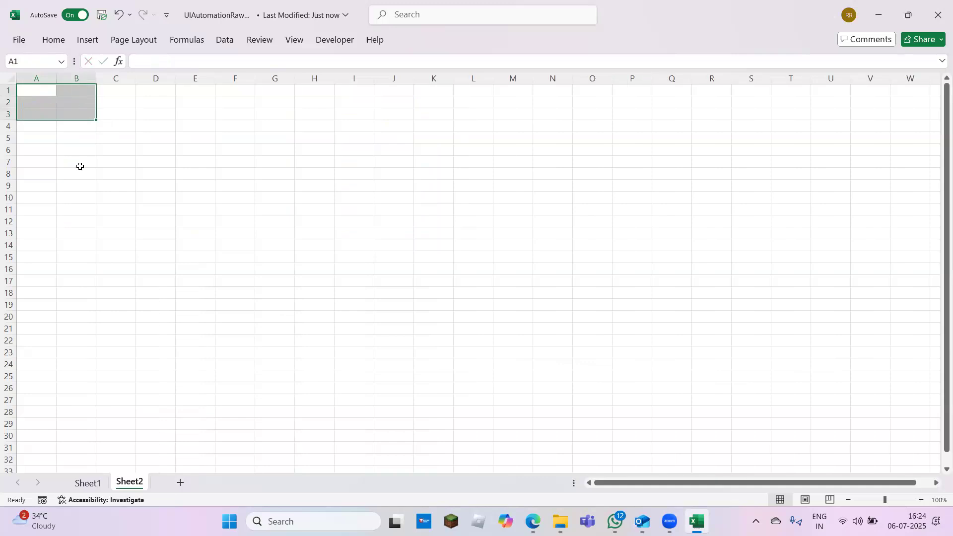
Step: Return to Sheet1, select the whole table, and review the Format as Table styles and the table's design properties without changing them
click(99, 482)
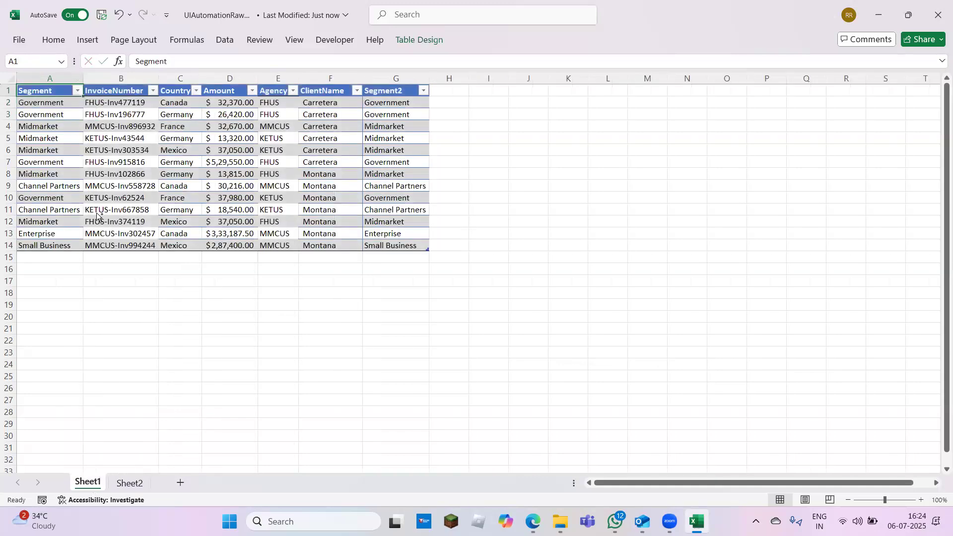
key(ctrl+a)
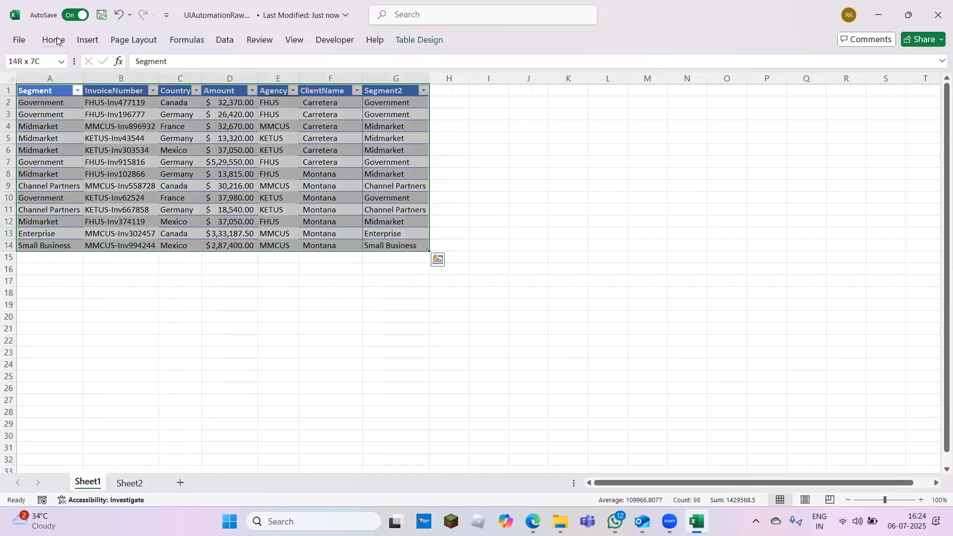
click(56, 39)
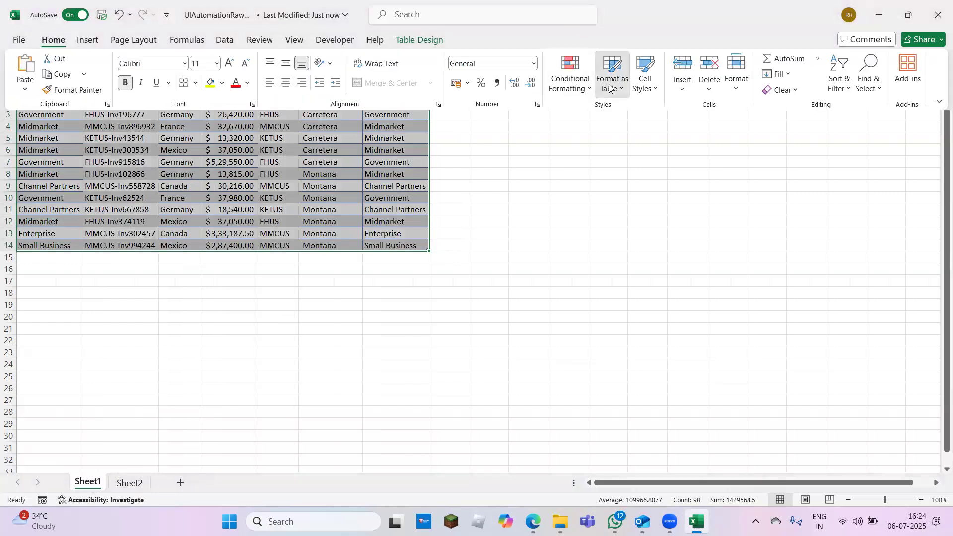
click(613, 79)
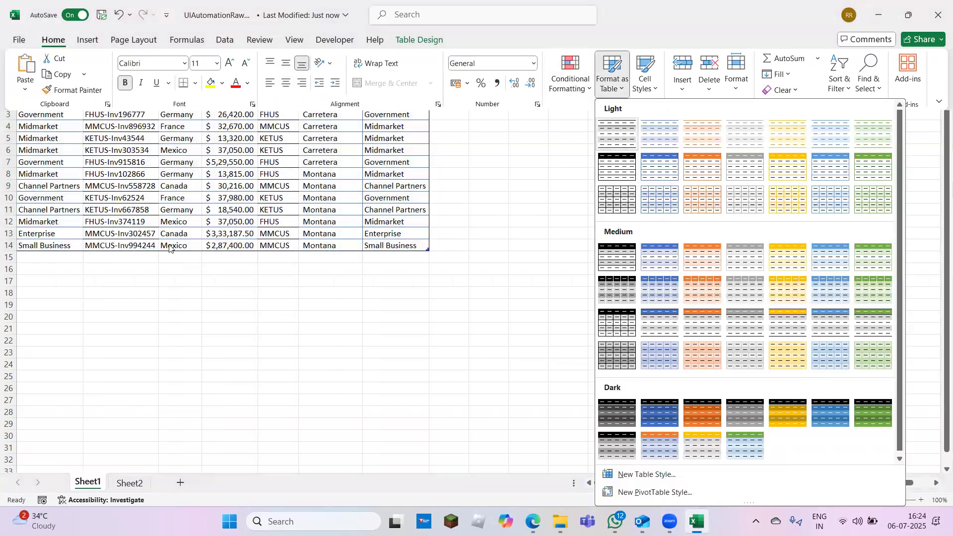
key(Escape)
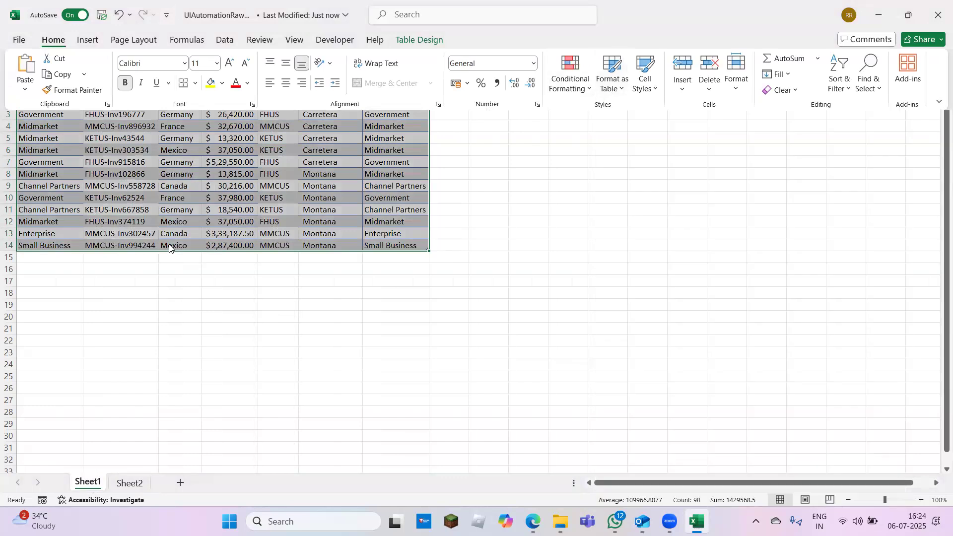
click(419, 40)
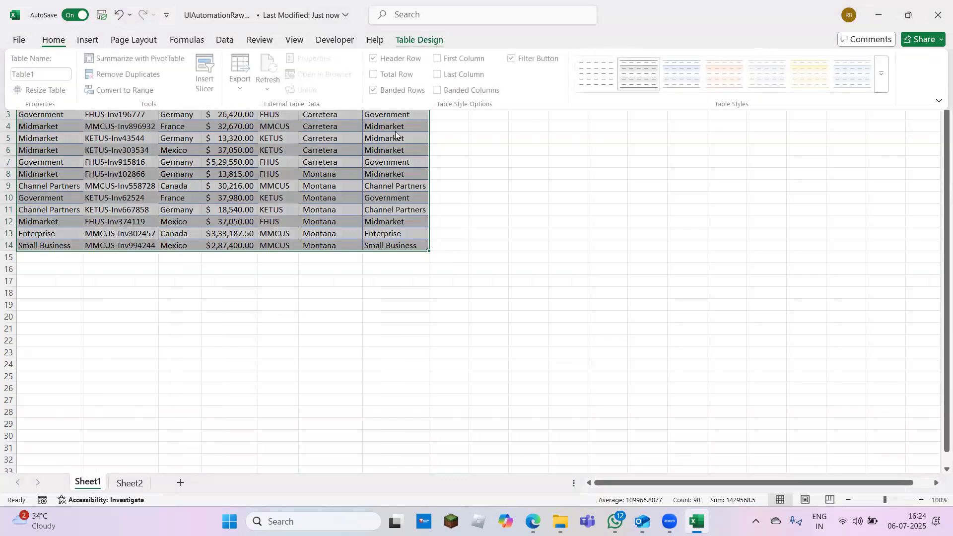
key(Escape)
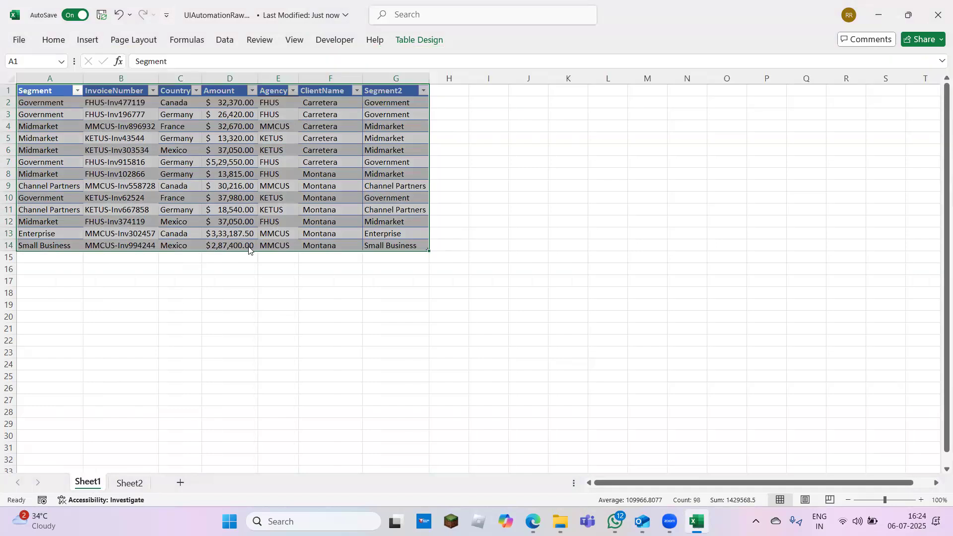
click(466, 317)
Step: Switch to Power Automate, add a new step after the manual trigger, search for excel, and choose the Excel Online (OneDrive) connector
click(533, 521)
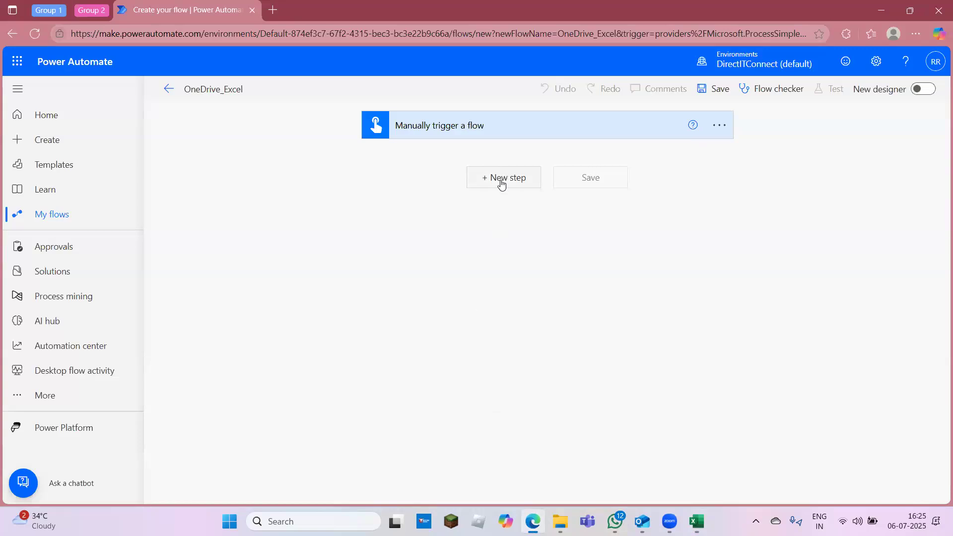
click(502, 185)
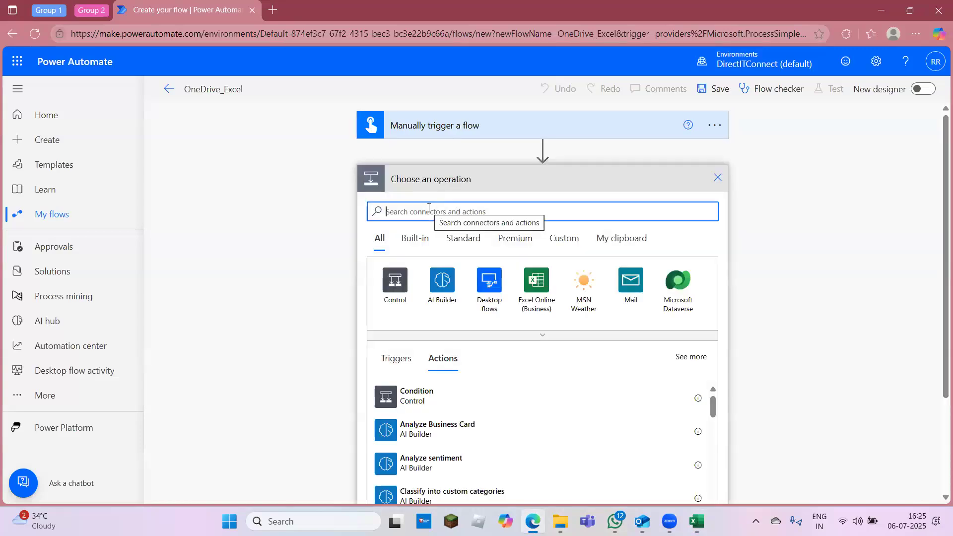
text(excel)
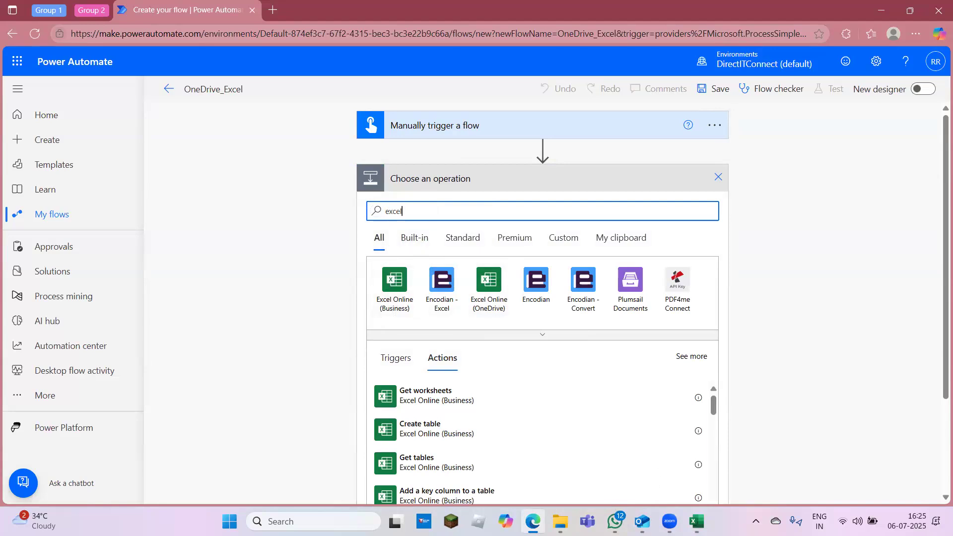
click(560, 521)
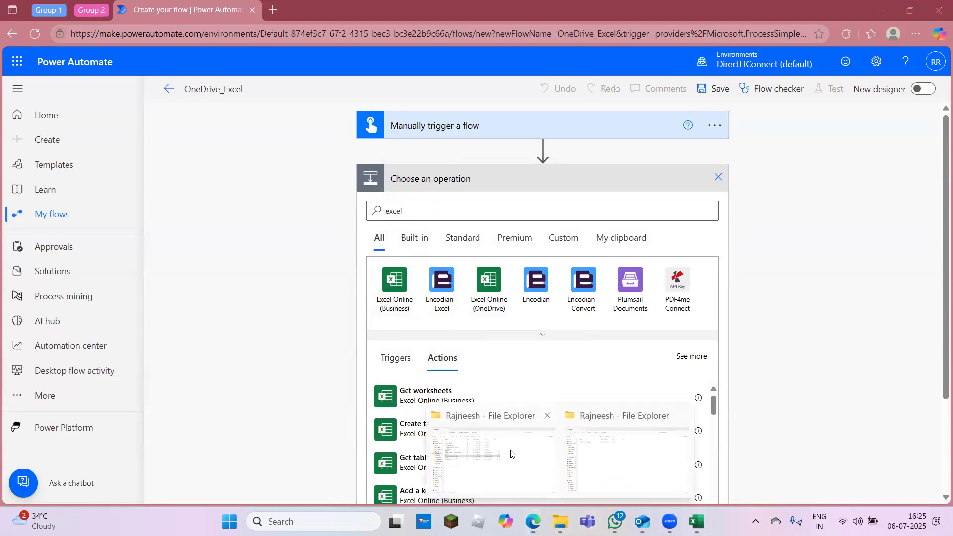
click(510, 454)
key(alt+Tab)
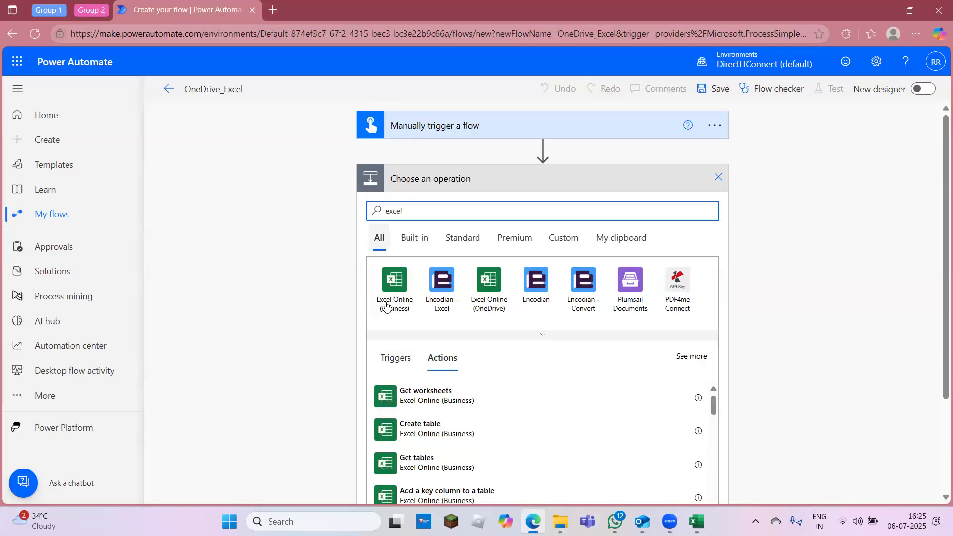
click(489, 291)
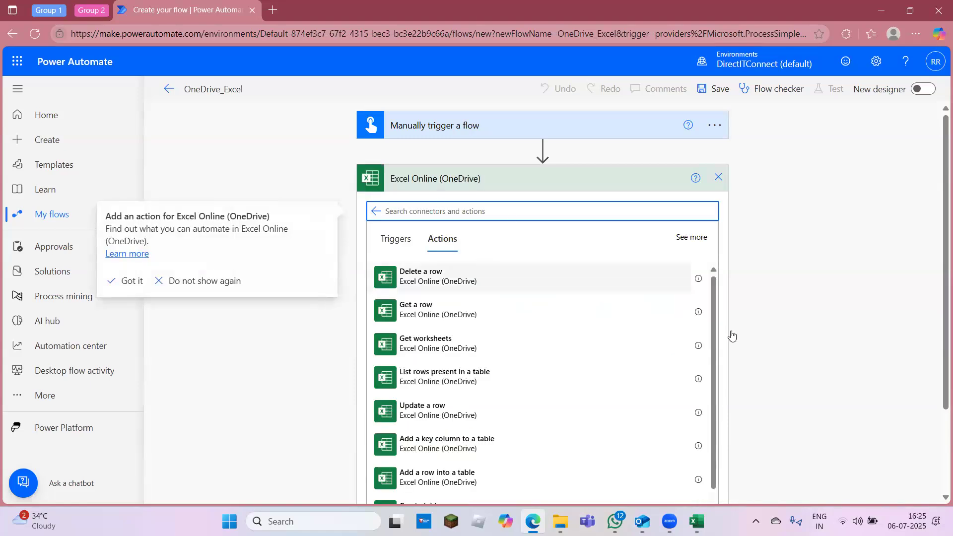
Step: Add the List rows present in a table action from the connector's actions and check which connection it uses
scroll(941, 293, down, 2)
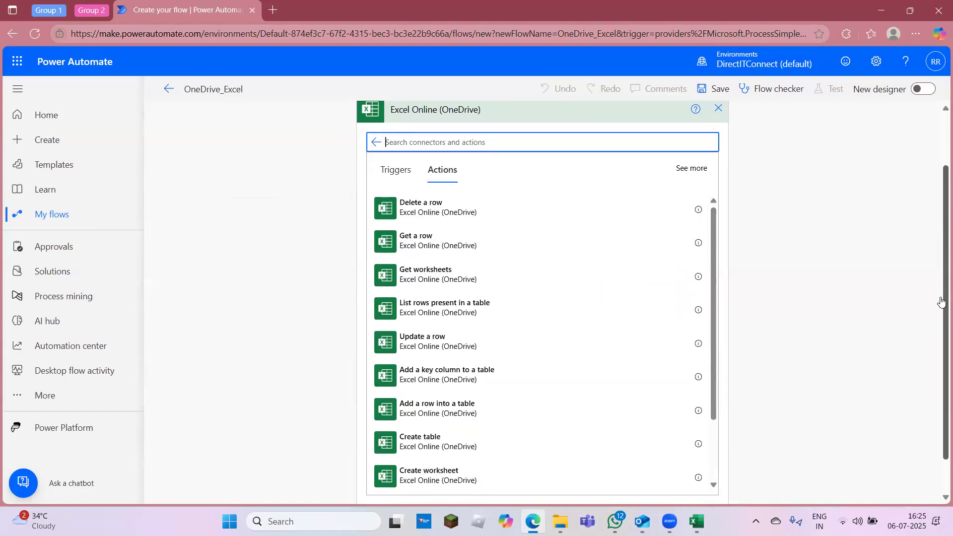
scroll(942, 302, down, 1)
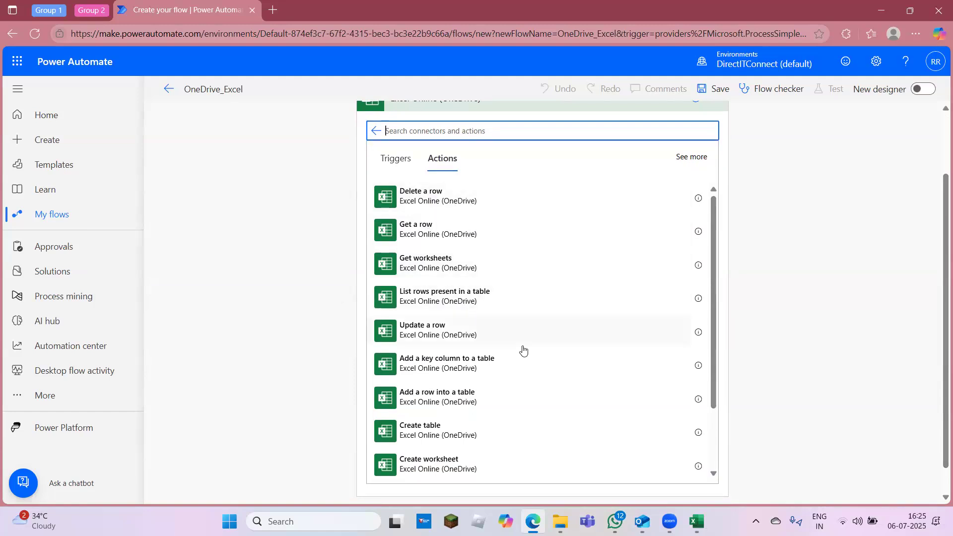
scroll(716, 432, down, 3)
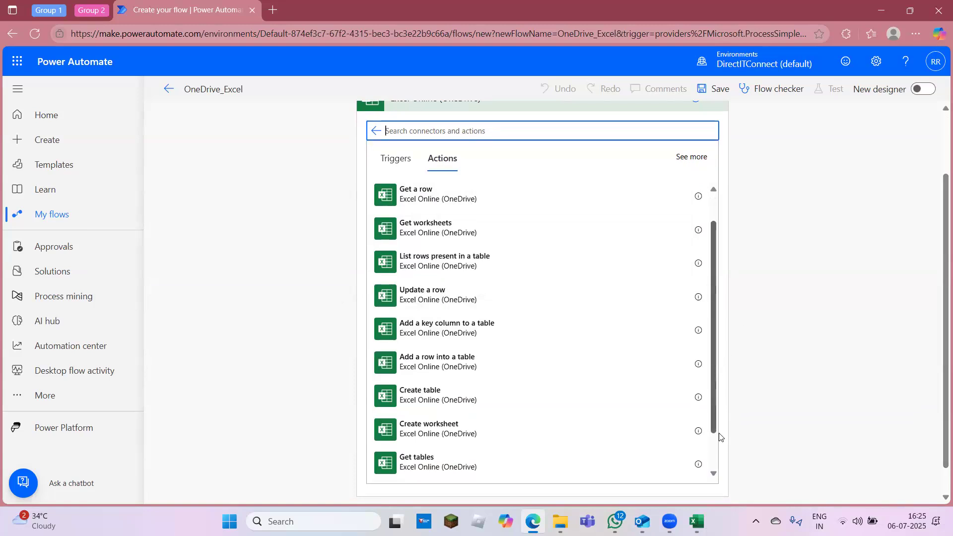
scroll(719, 447, up, 3)
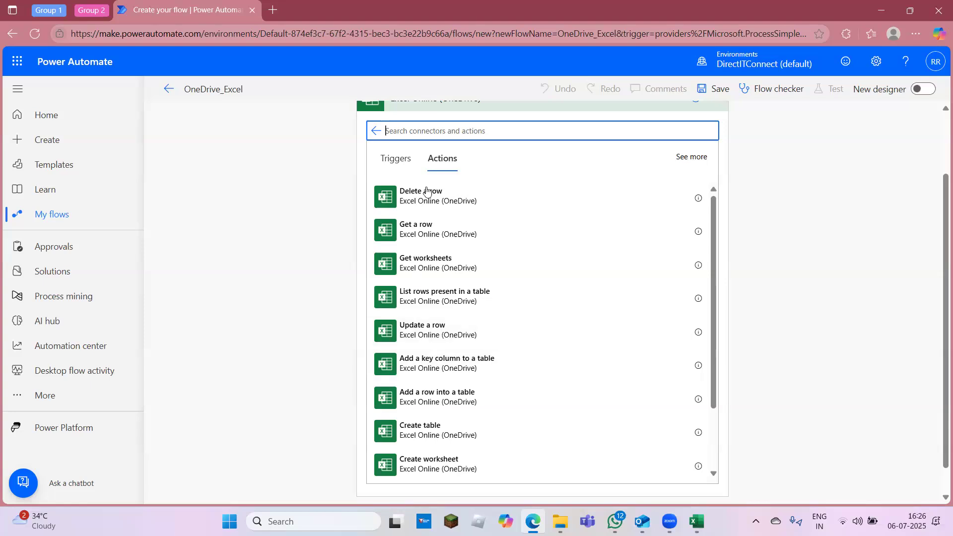
click(432, 296)
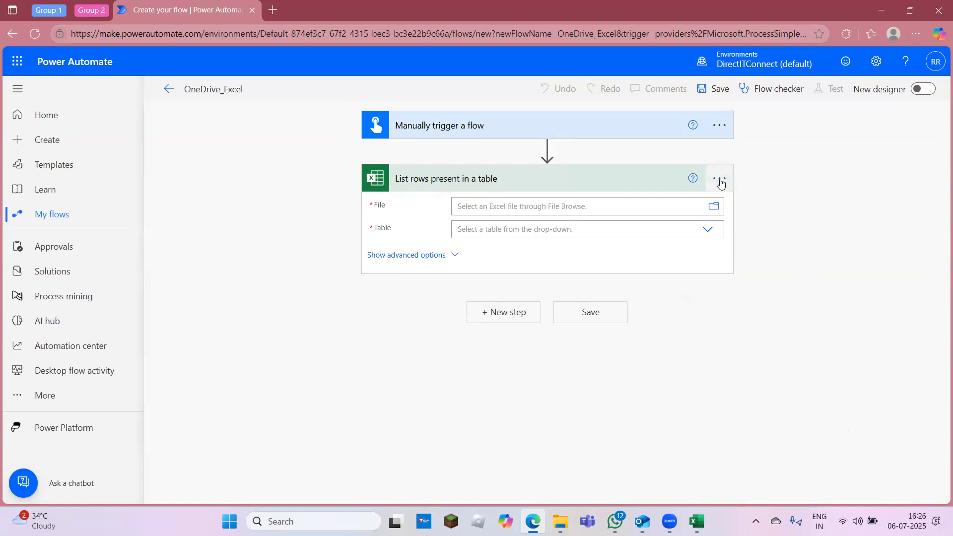
click(720, 181)
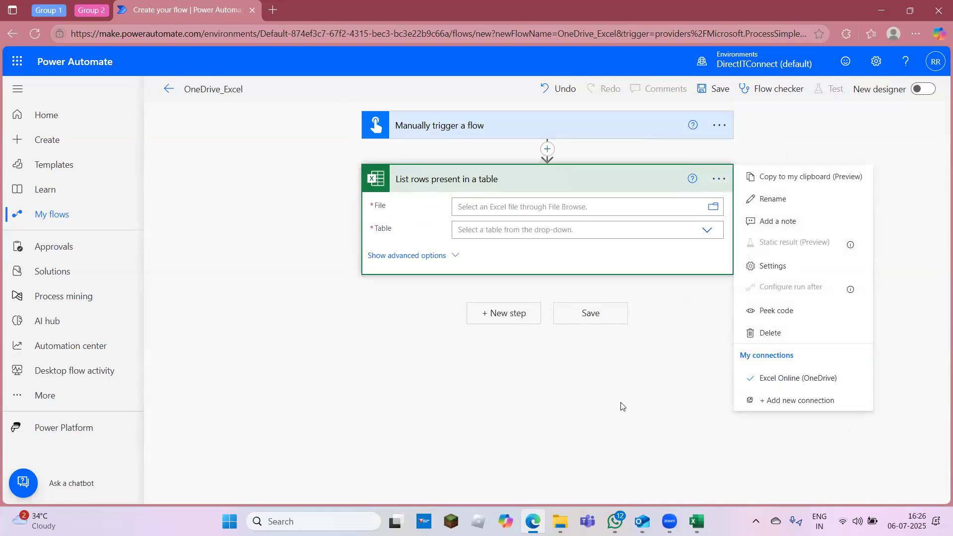
click(573, 223)
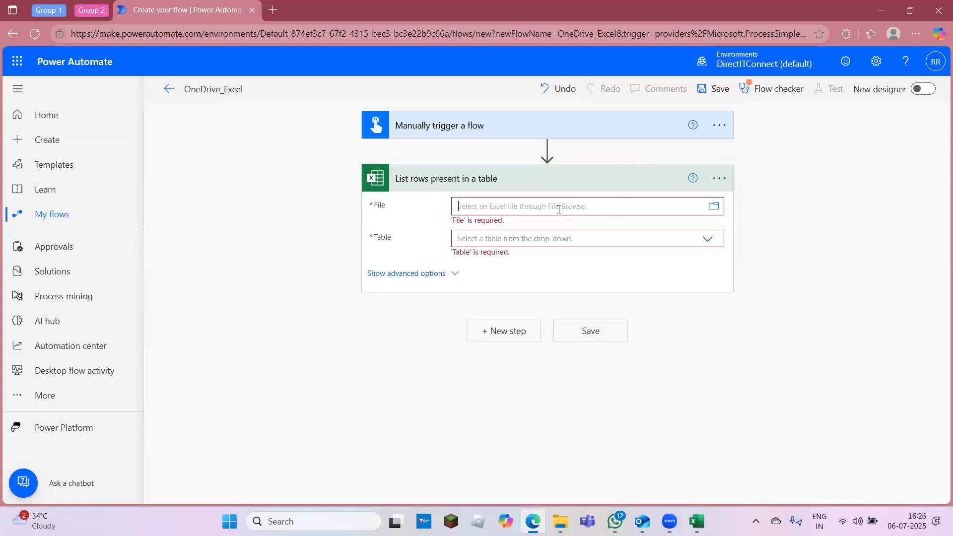
Step: Set the action's file to UIAutomationRawData.xlsx by browsing to the personal-name folder on OneDrive
click(503, 212)
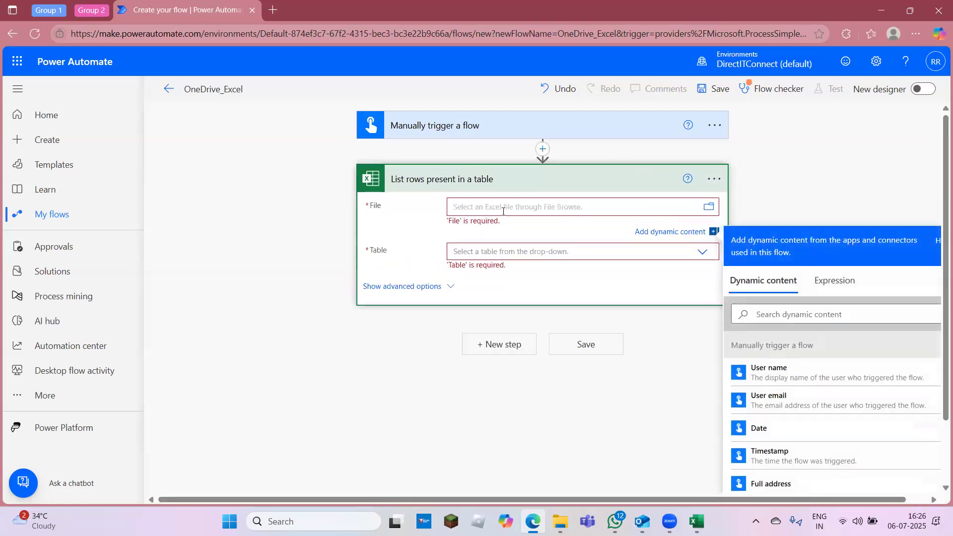
click(708, 210)
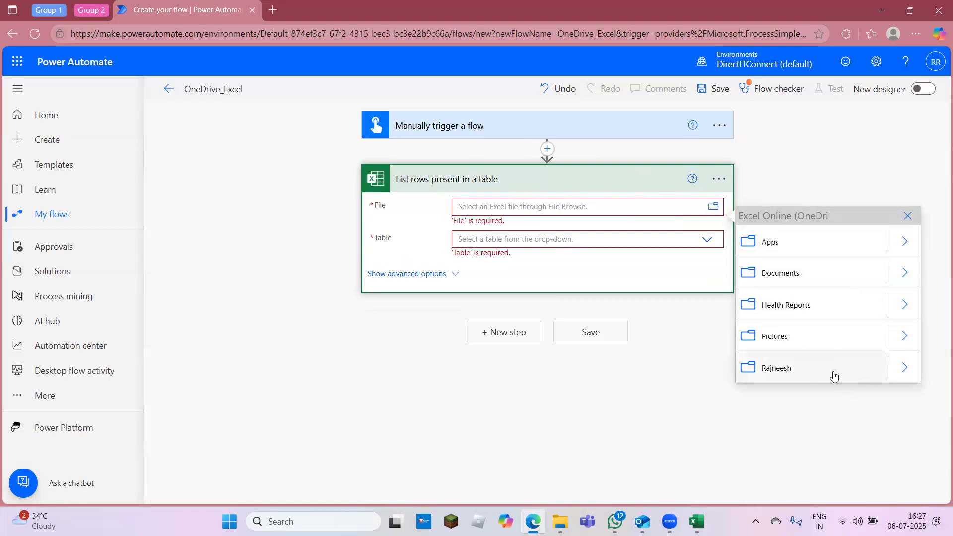
click(904, 368)
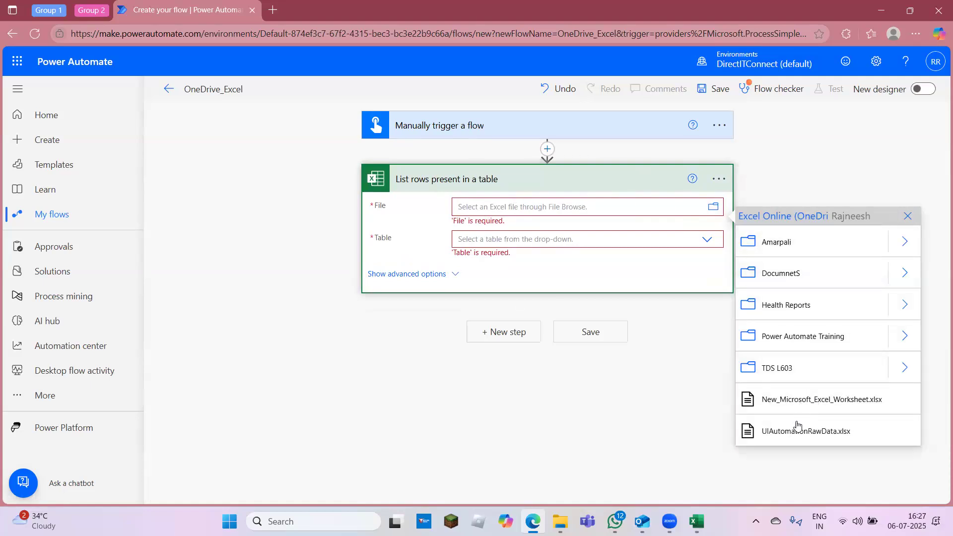
click(806, 431)
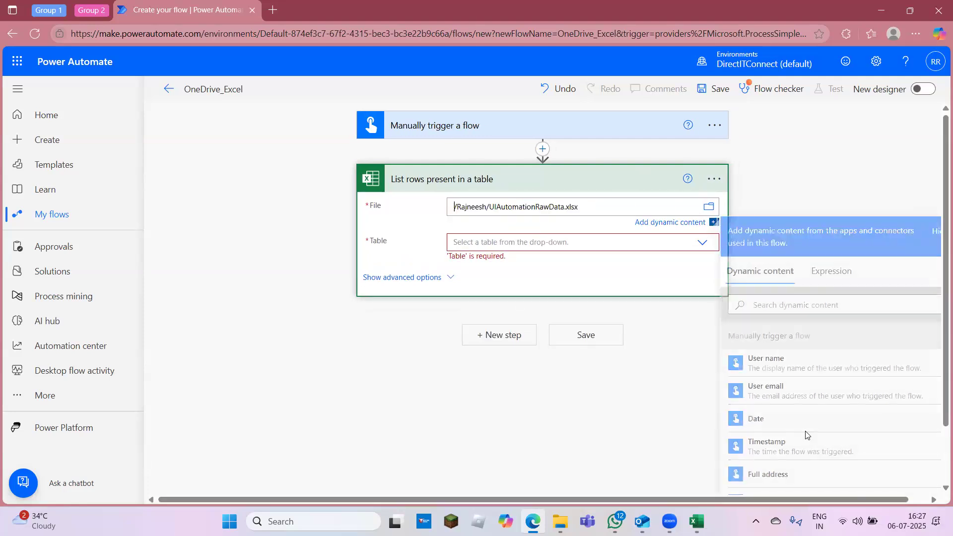
Step: Set the table to Table1 for the List rows present in a table action, glancing at the workbook in Excel
click(652, 262)
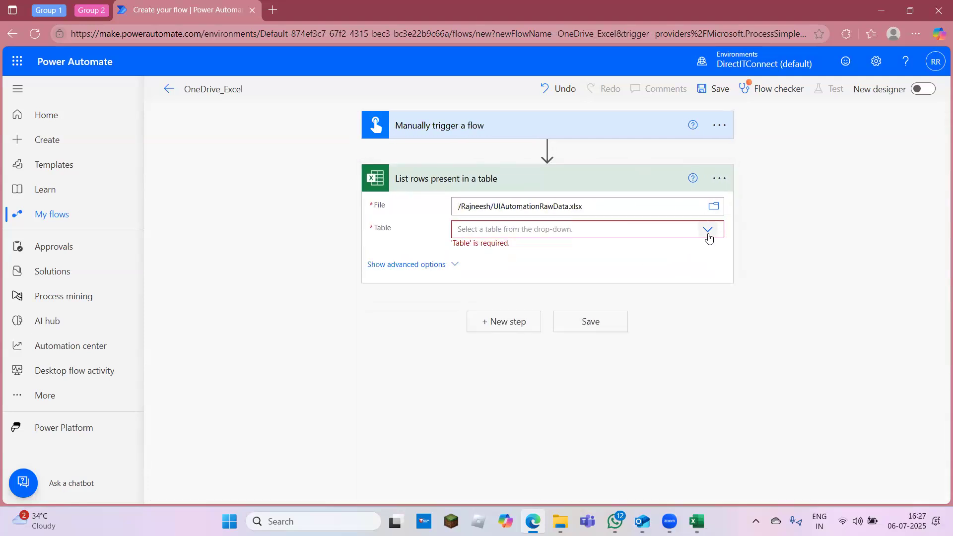
click(708, 231)
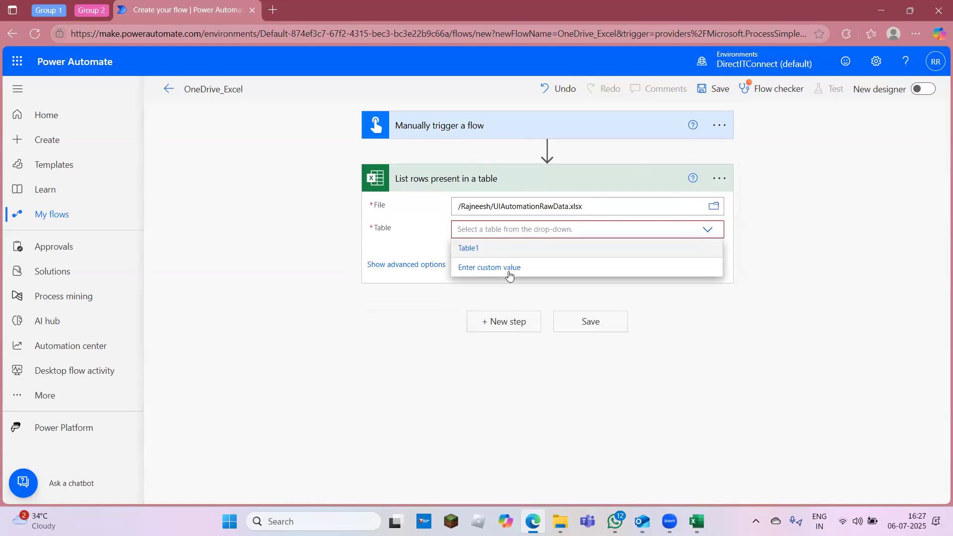
click(697, 522)
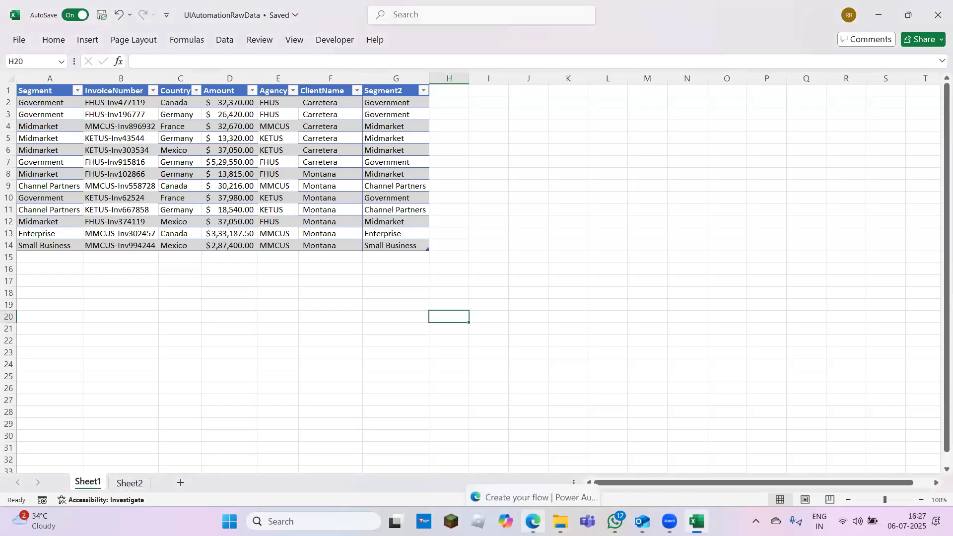
click(533, 521)
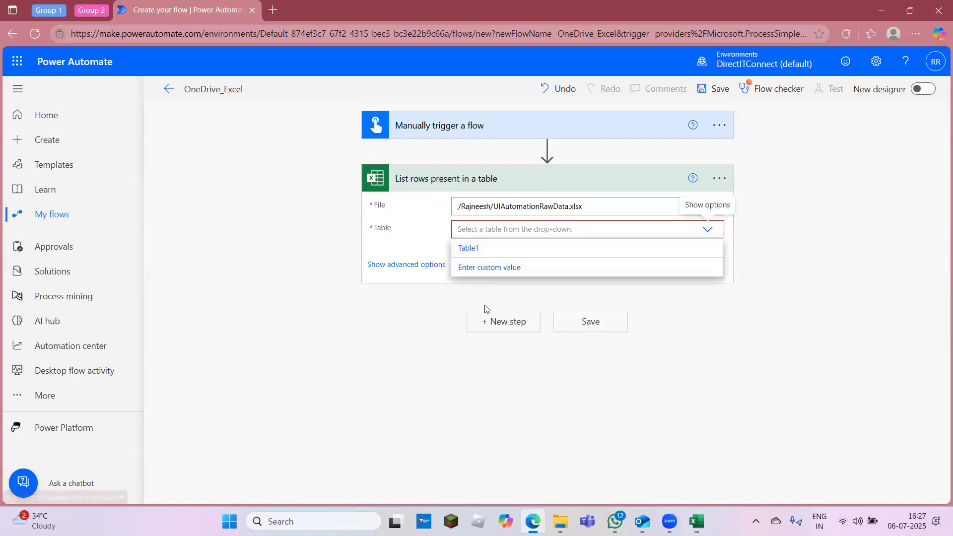
click(481, 251)
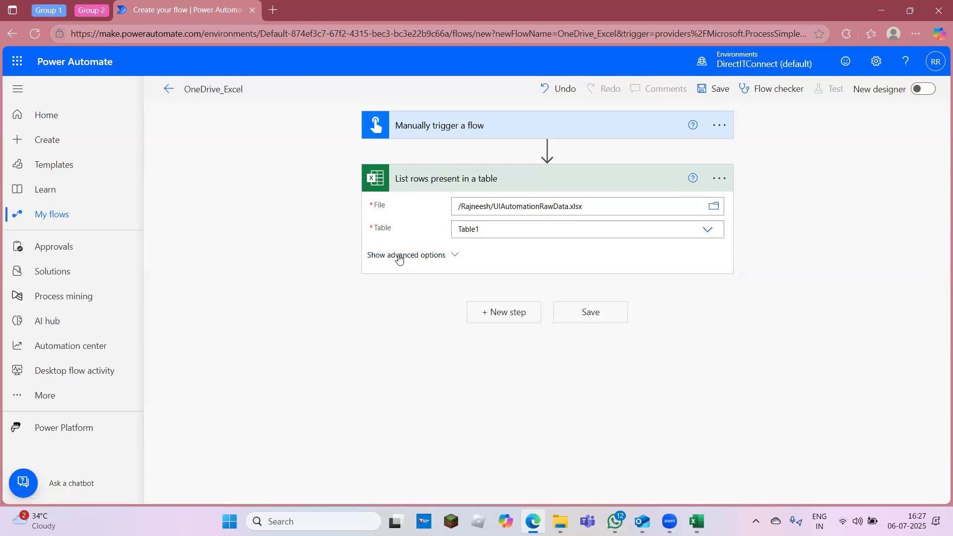
Step: Review the action's advanced query options against the Agency column in the Excel workbook, leaving them empty, and hide them again
click(397, 257)
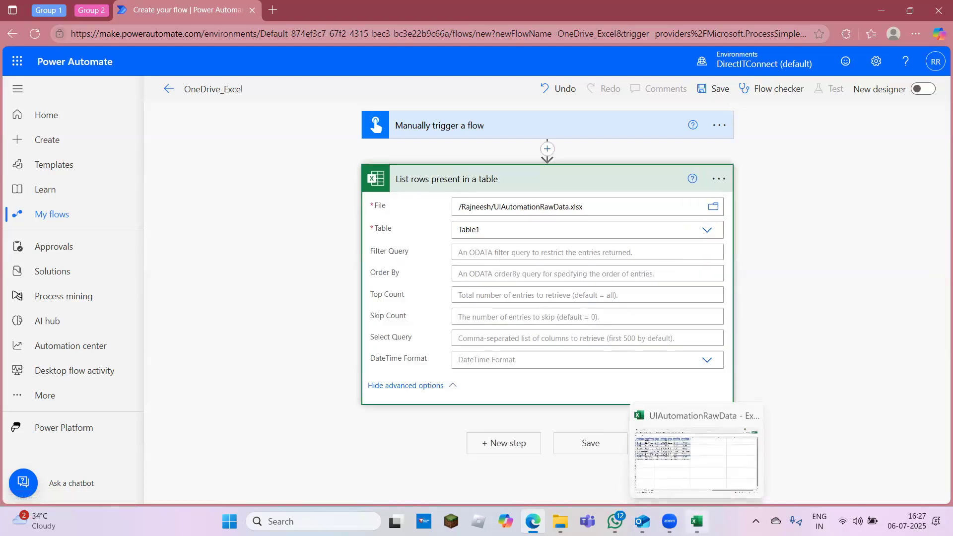
click(696, 521)
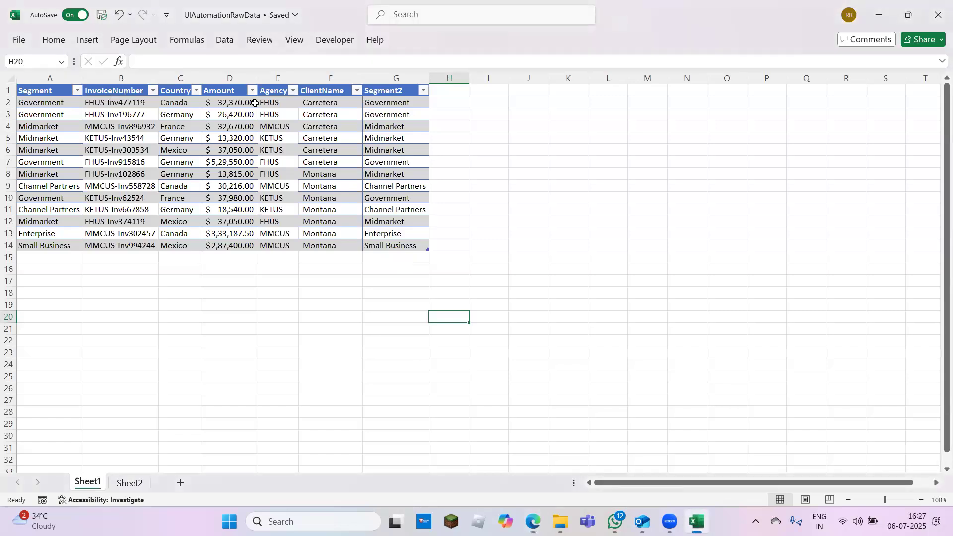
click(274, 90)
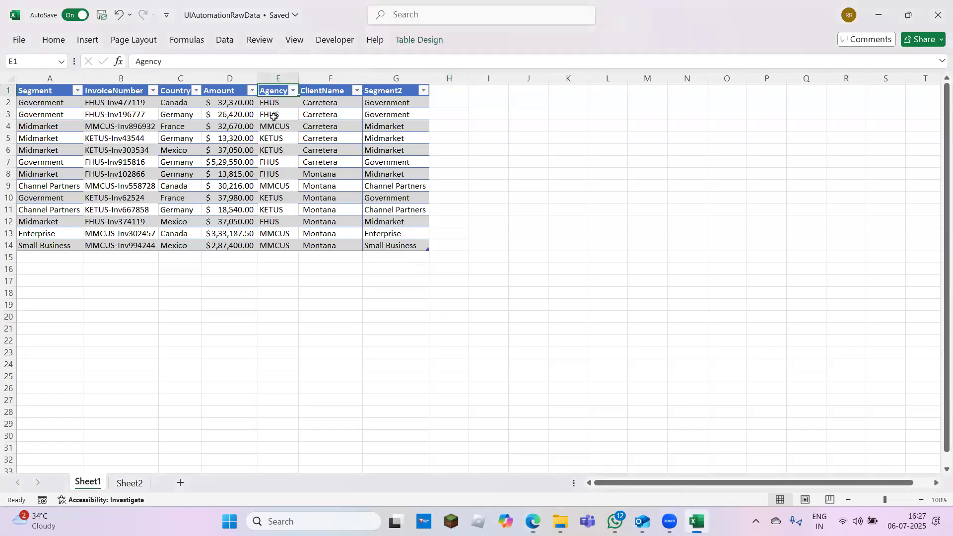
key(alt+Tab)
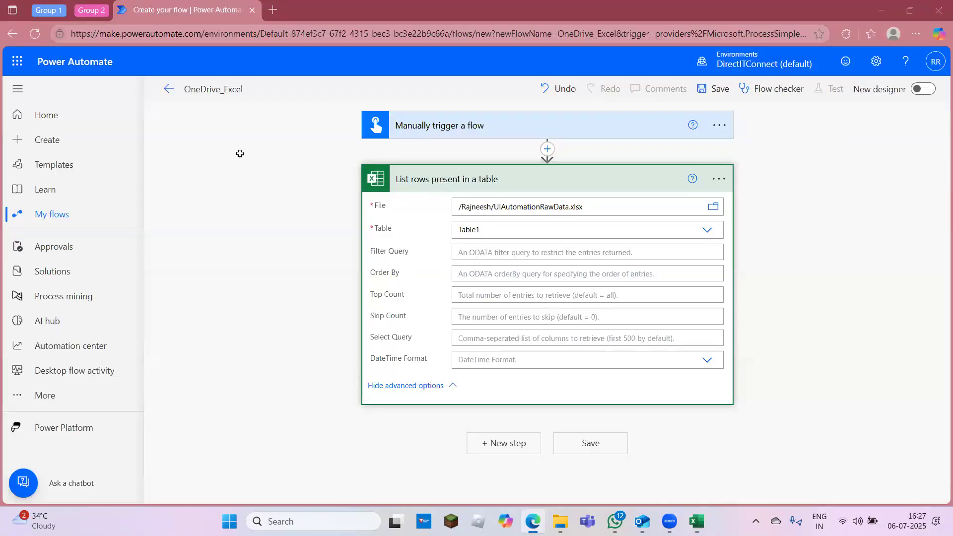
key(alt+Tab)
click(267, 105)
key(alt+Tab)
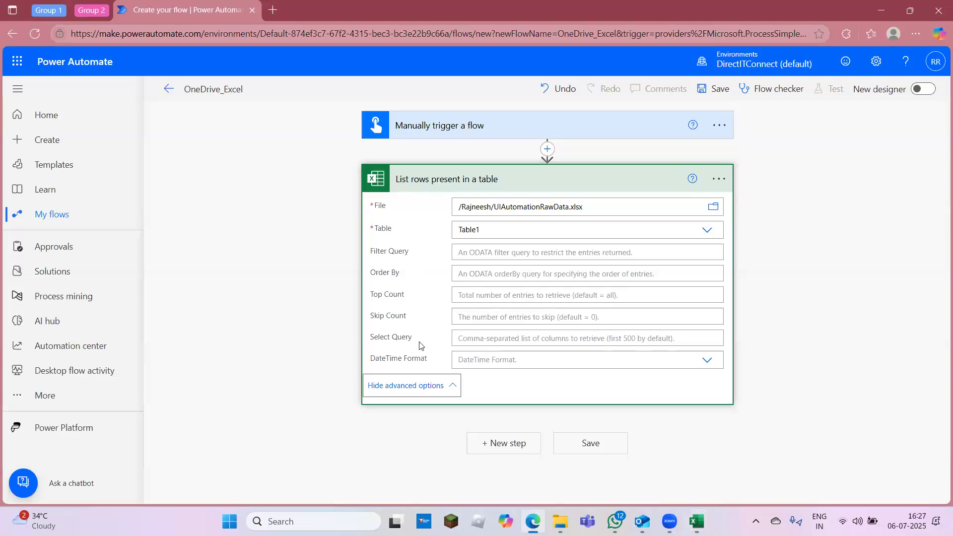
click(423, 391)
Step: Save the OneDrive_Excel flow and run a manual test of it using the Excel Online (OneDrive) connection
click(717, 89)
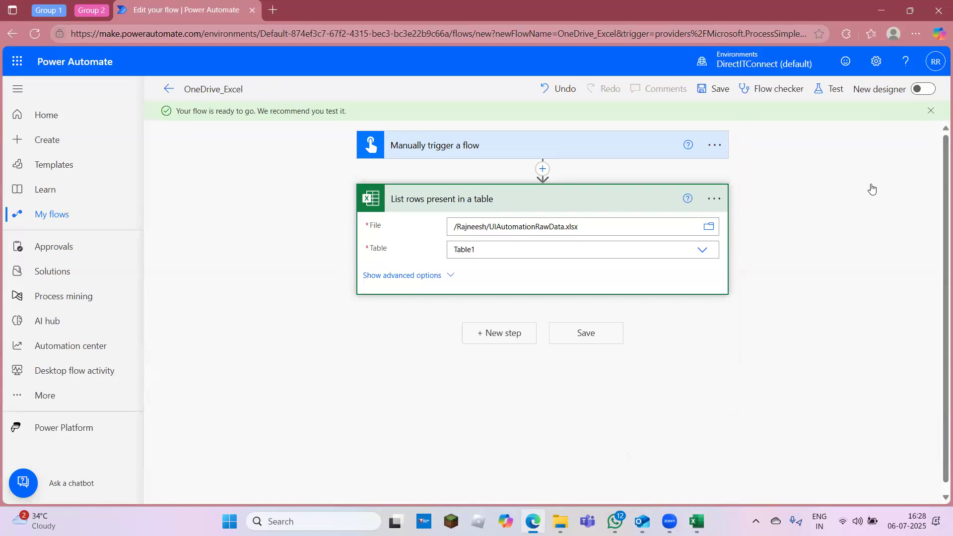
click(723, 133)
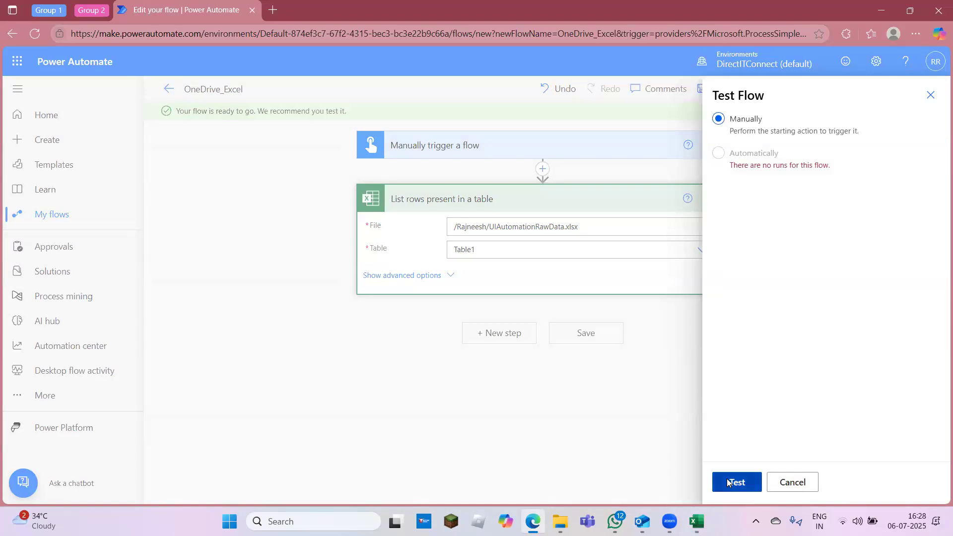
click(727, 482)
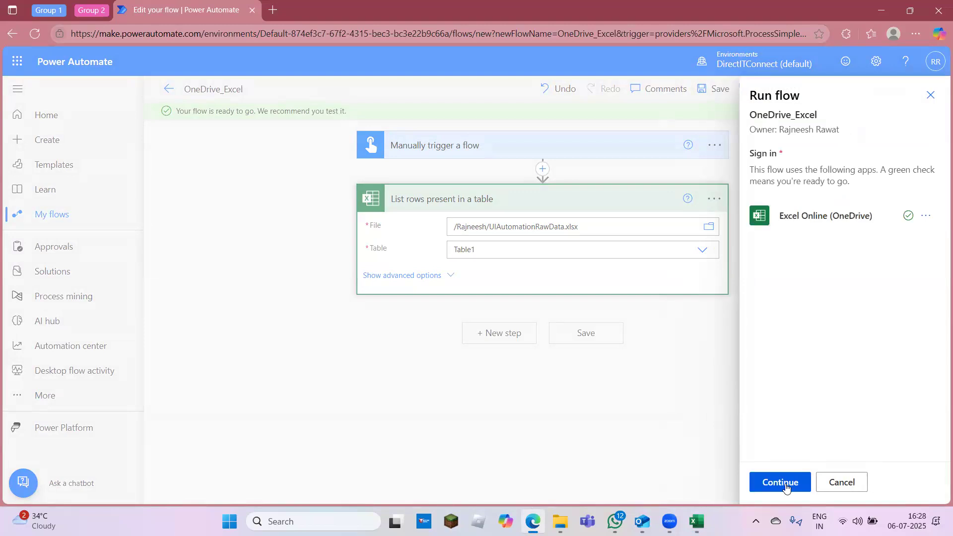
click(782, 483)
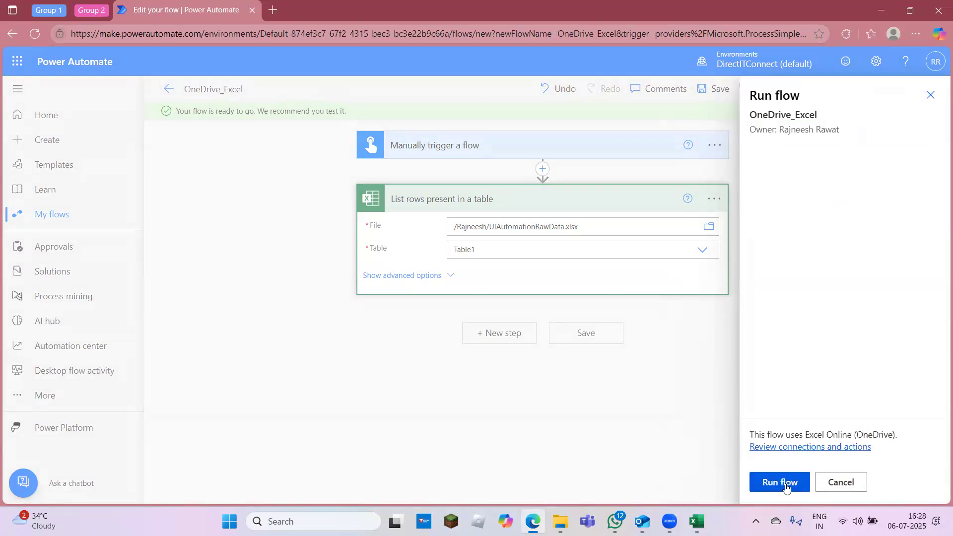
click(784, 483)
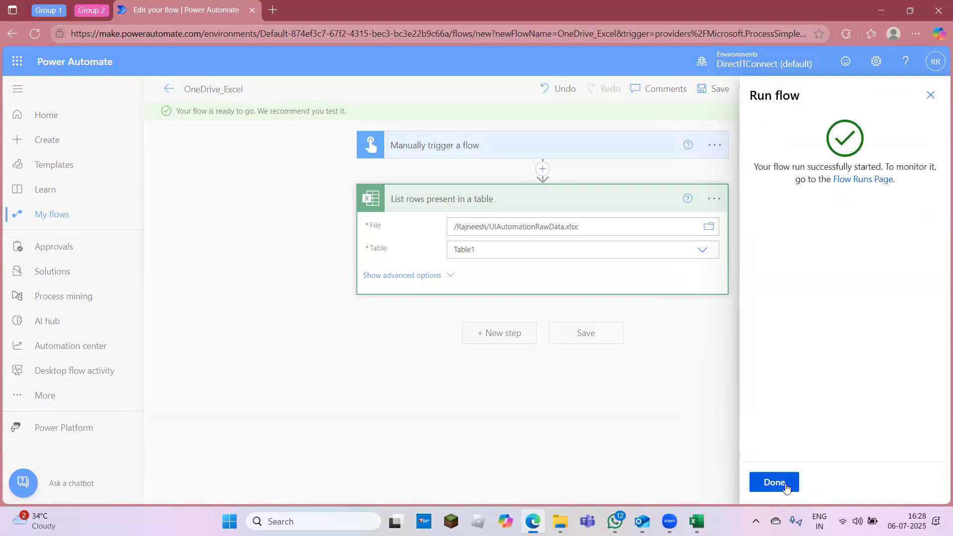
click(774, 482)
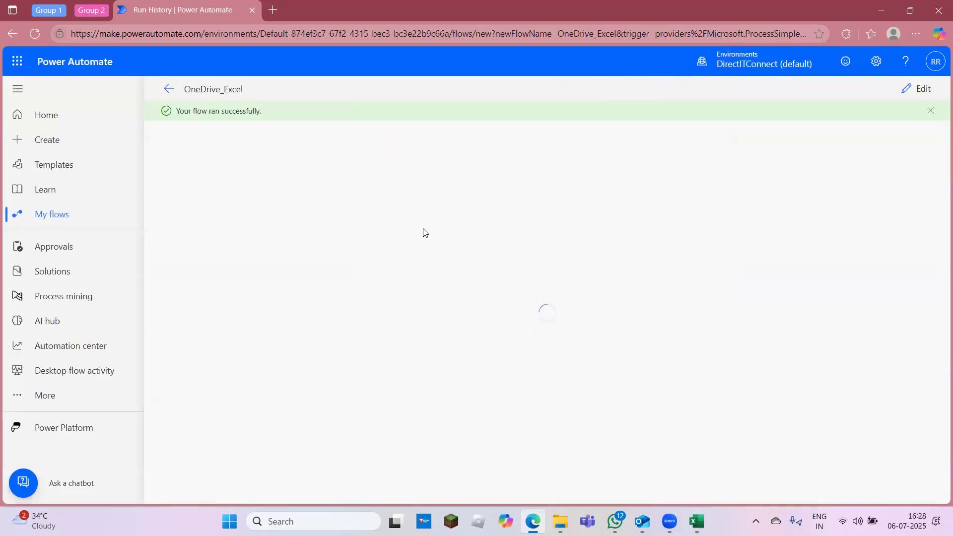
Step: Open the run output of List rows present in a table and examine its rows as pretty-printed JSON
click(449, 212)
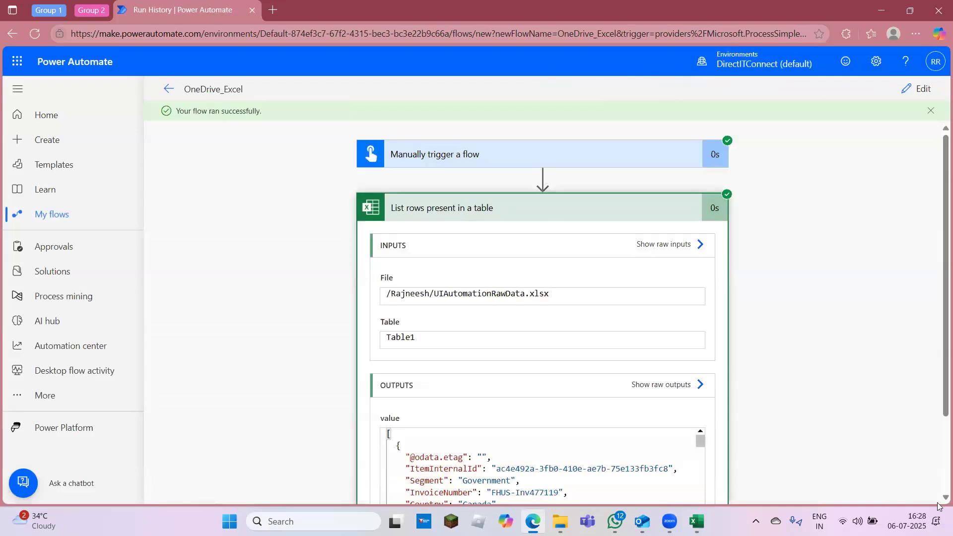
scroll(938, 498, down, 1)
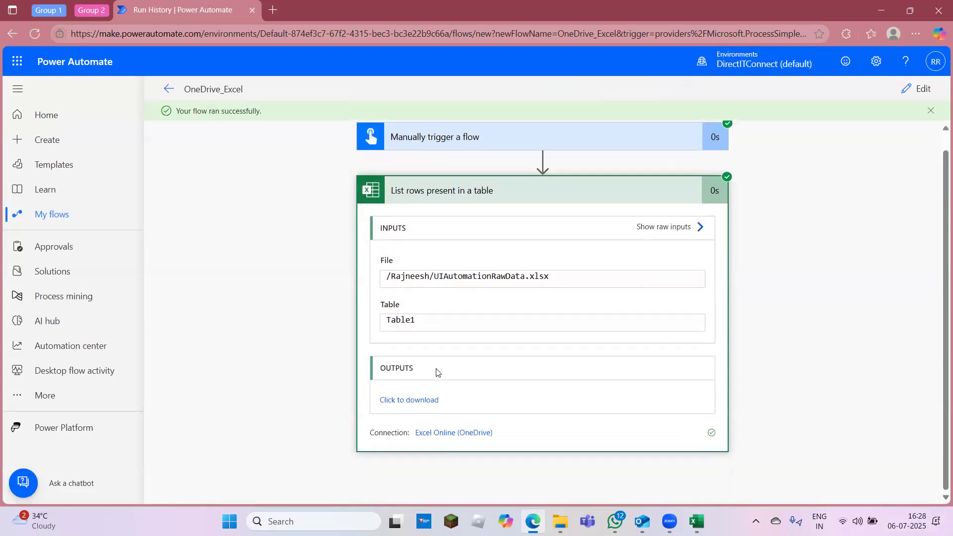
click(412, 401)
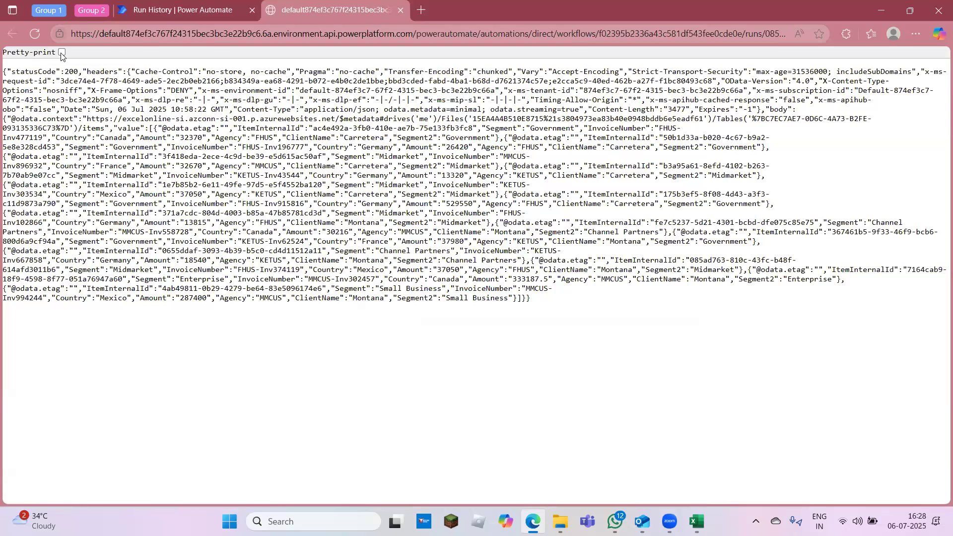
click(62, 53)
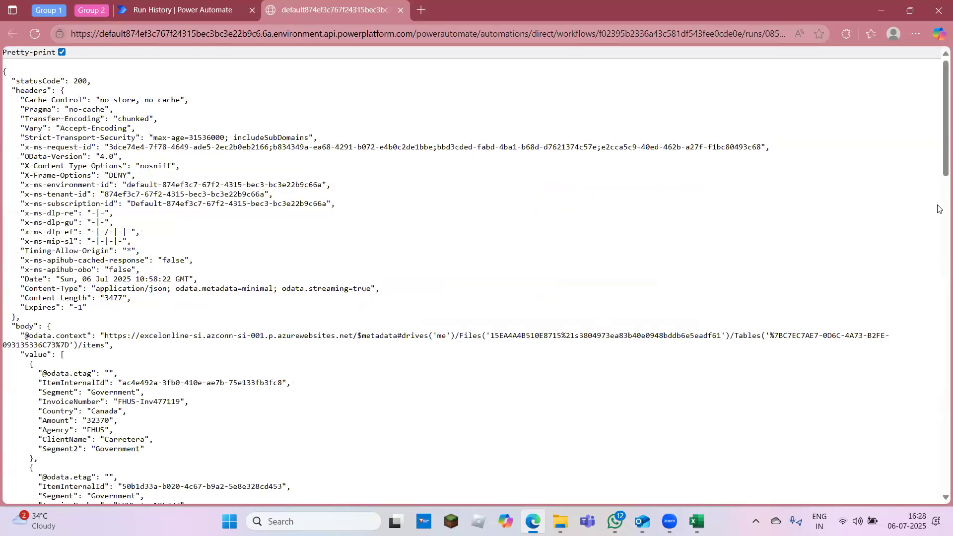
scroll(940, 160, down, 7)
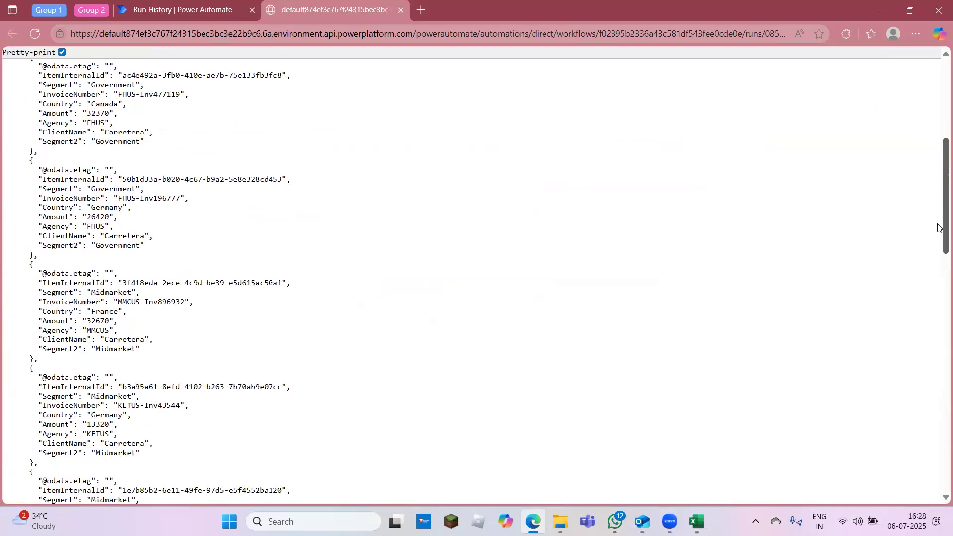
drag(938, 290, 938, 223)
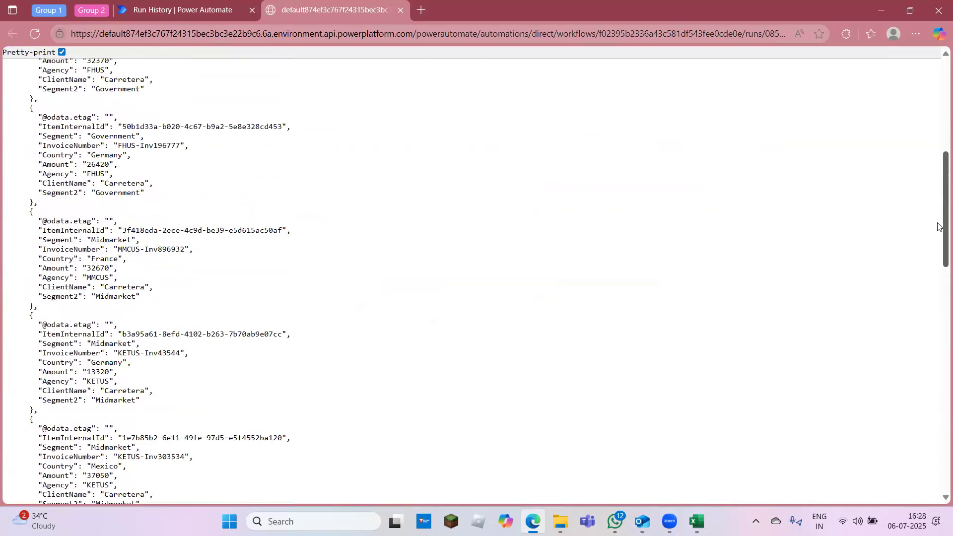
Step: Compare the JSON output with the rows and ClientName column of the table on Sheet1 of the UIAutomationRawData workbook in Excel
click(192, 11)
click(323, 10)
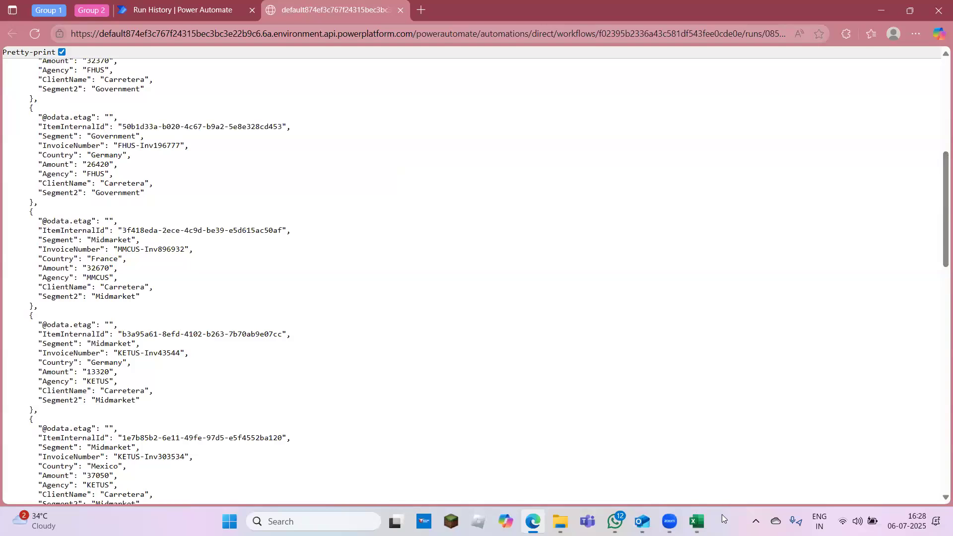
click(697, 522)
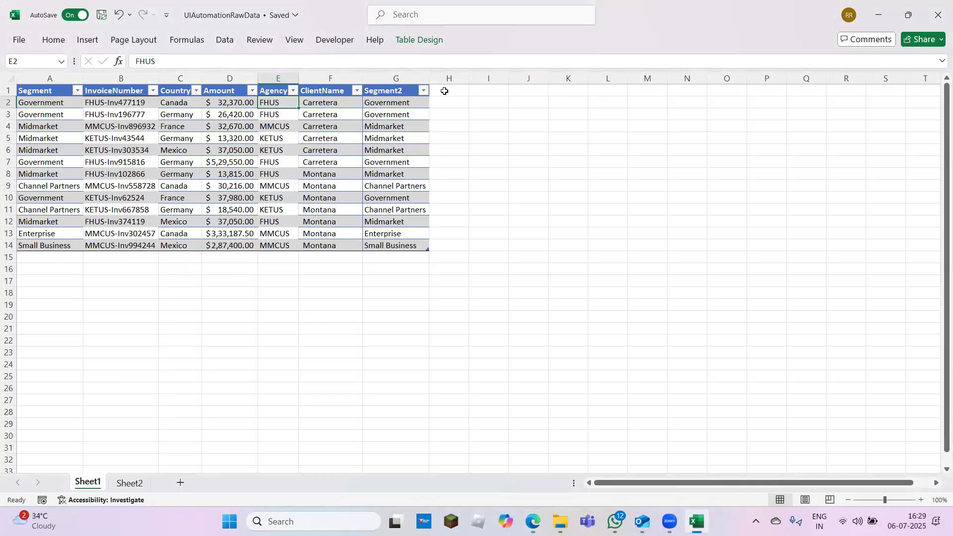
click(442, 90)
click(384, 129)
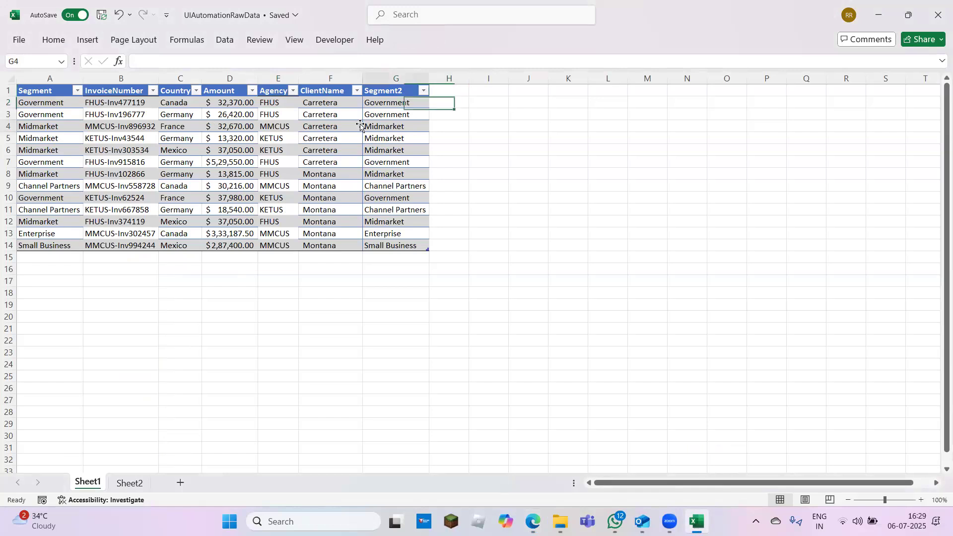
drag(329, 113, 323, 92)
drag(316, 142, 322, 166)
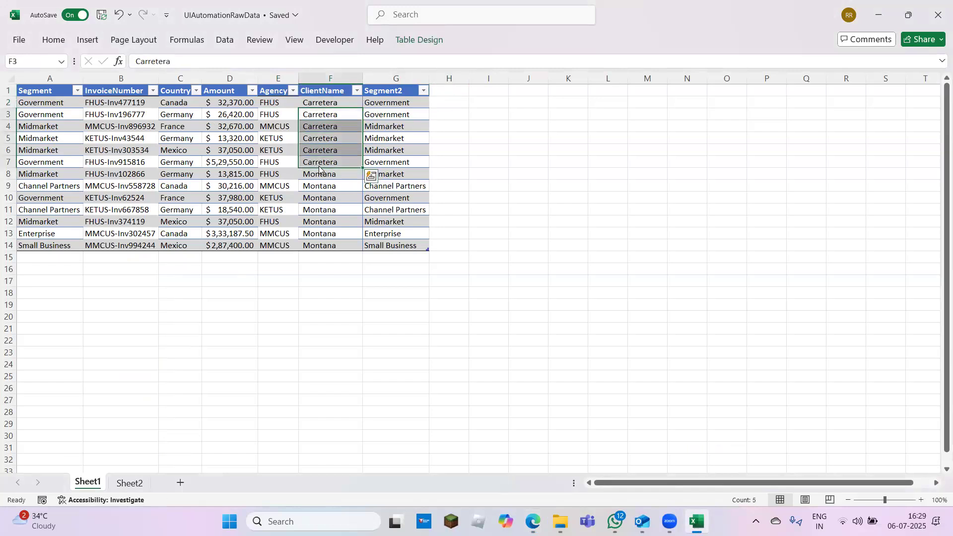
key(alt+Tab)
key(alt+Tab)
key(alt+Tab)
click(180, 11)
key(alt+Tab)
key(alt+Tab)
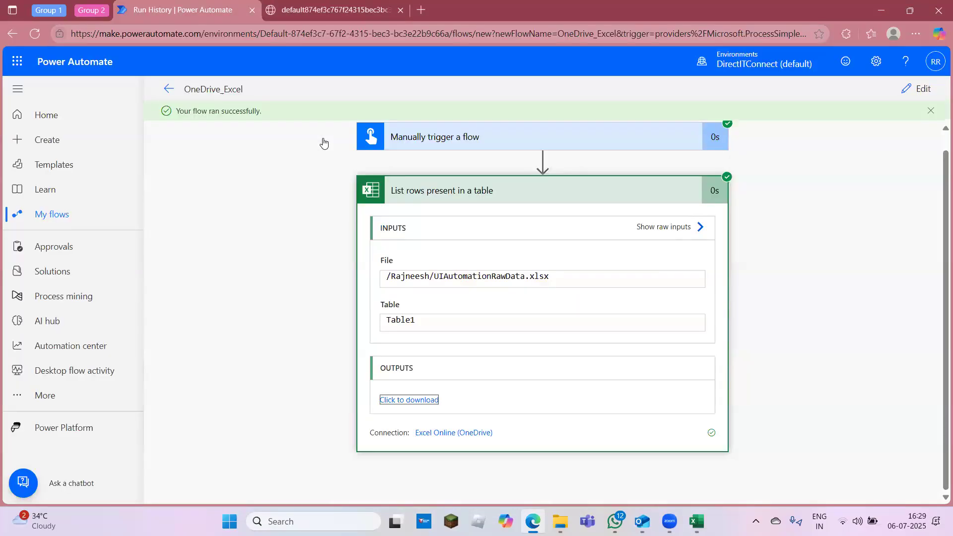
key(alt+Tab)
key(alt+Tab)
Step: Reopen the OneDrive_Excel flow for editing and start a new step below List rows present in a table
click(926, 95)
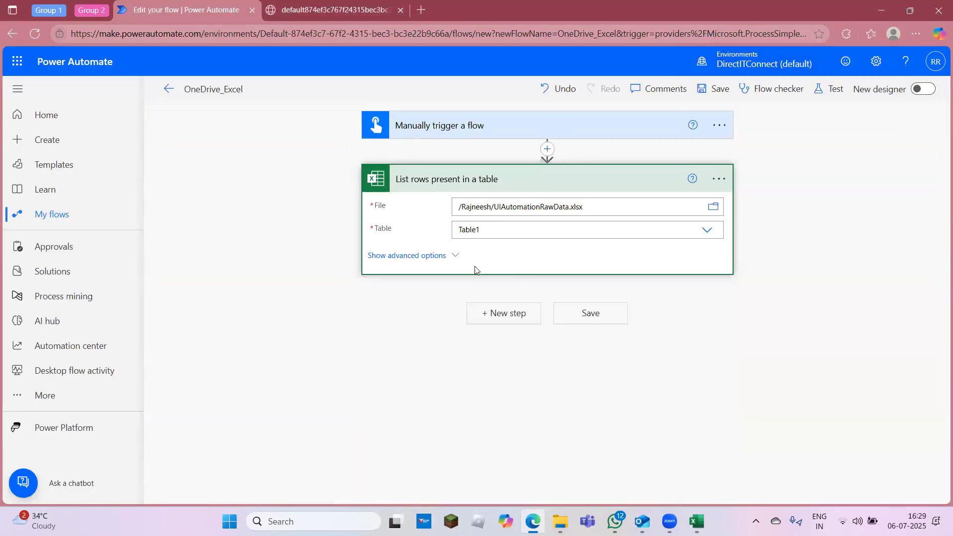
key(alt+Tab)
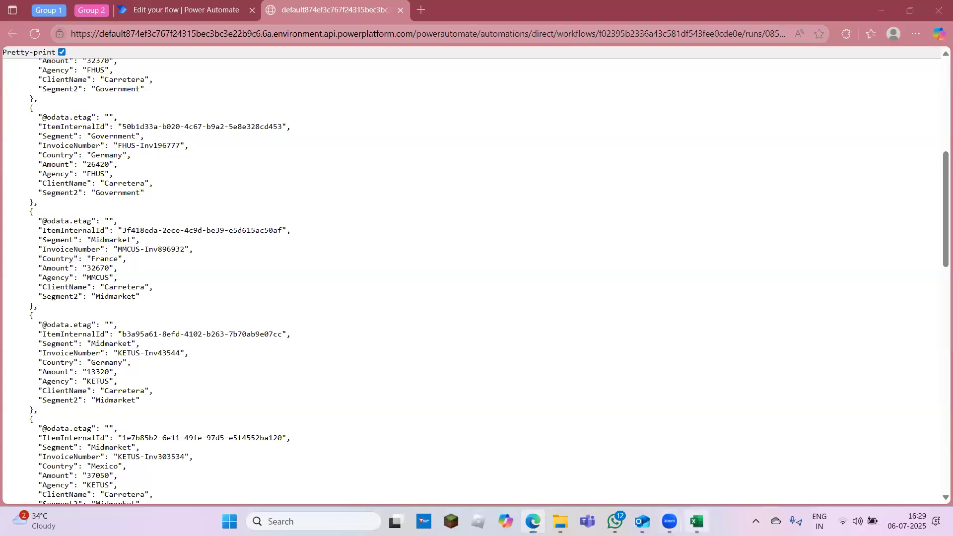
click(698, 521)
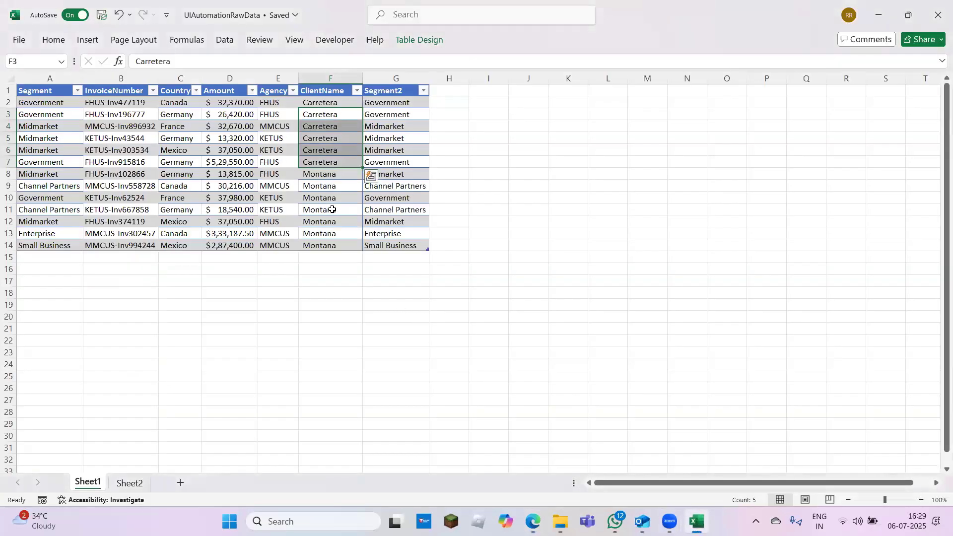
key(alt+Tab)
key(alt+Tab)
key(alt+Tab)
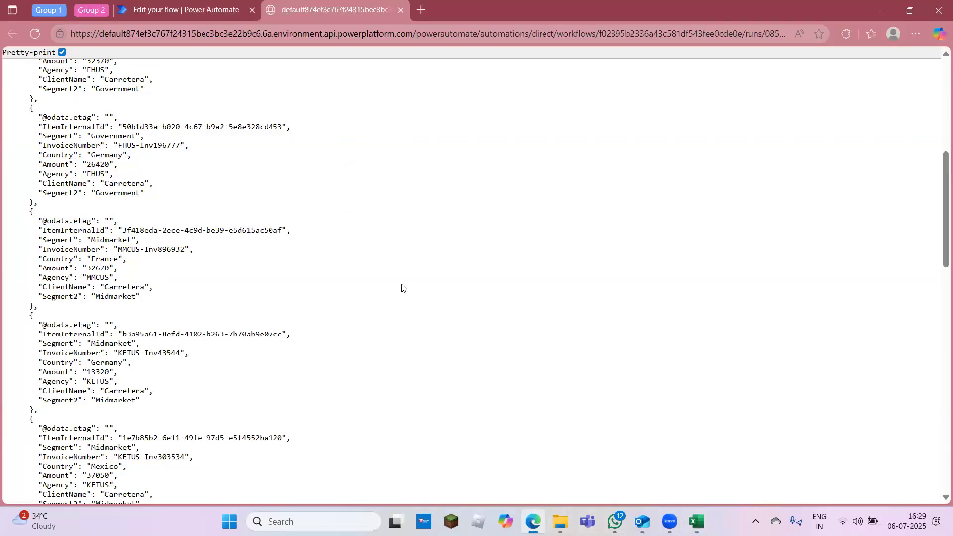
click(194, 7)
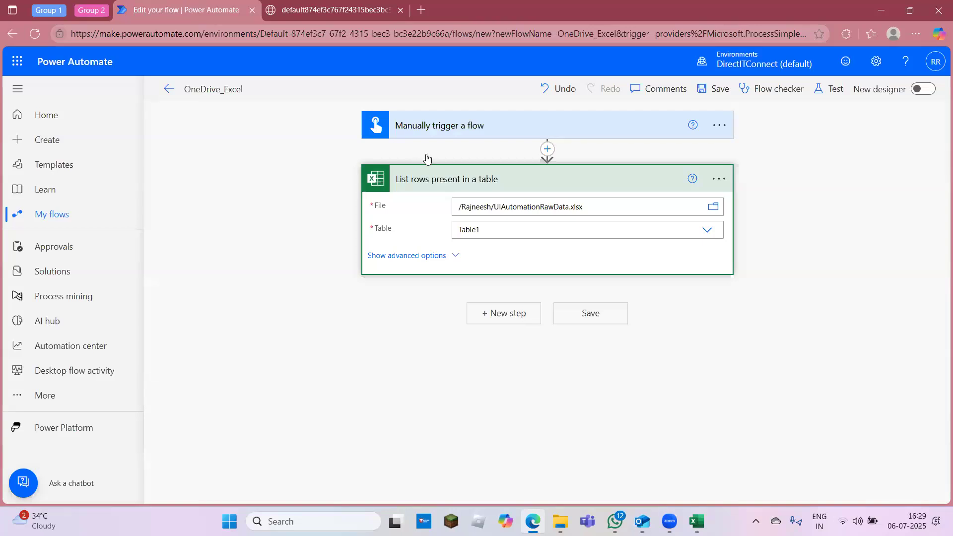
click(496, 319)
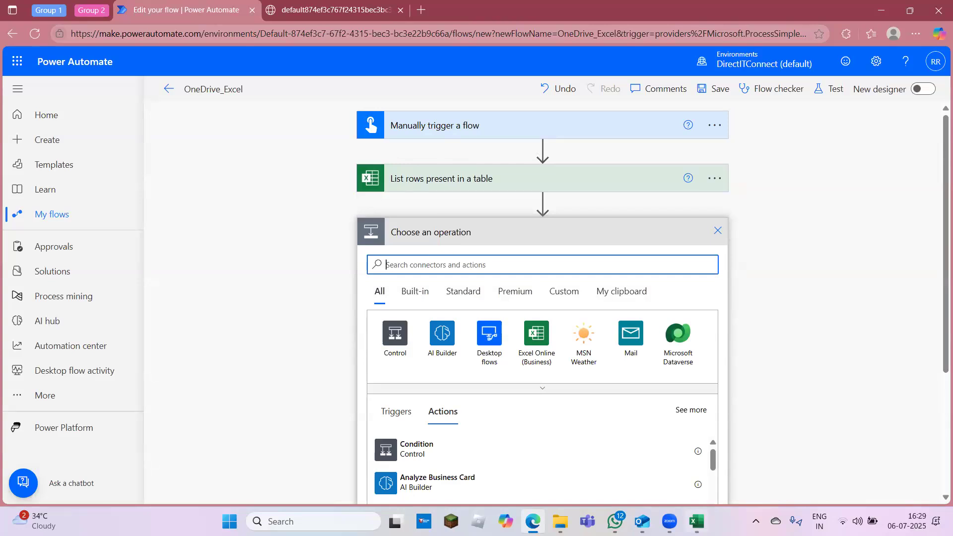
Step: Switch to the UIAutomationRawData workbook in Excel and examine the values in the Amount column
click(697, 522)
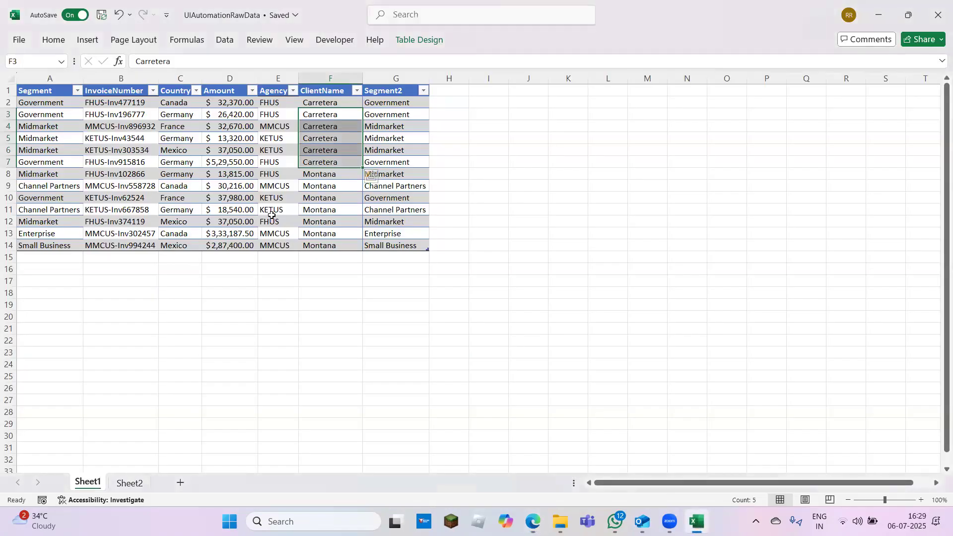
drag(230, 106, 271, 115)
click(230, 107)
click(224, 127)
click(231, 111)
click(229, 194)
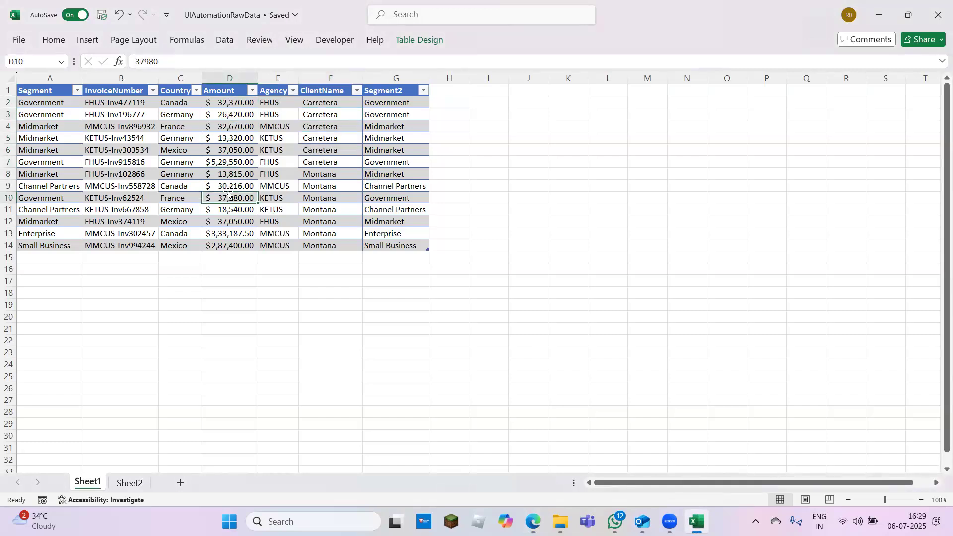
click(238, 126)
click(235, 147)
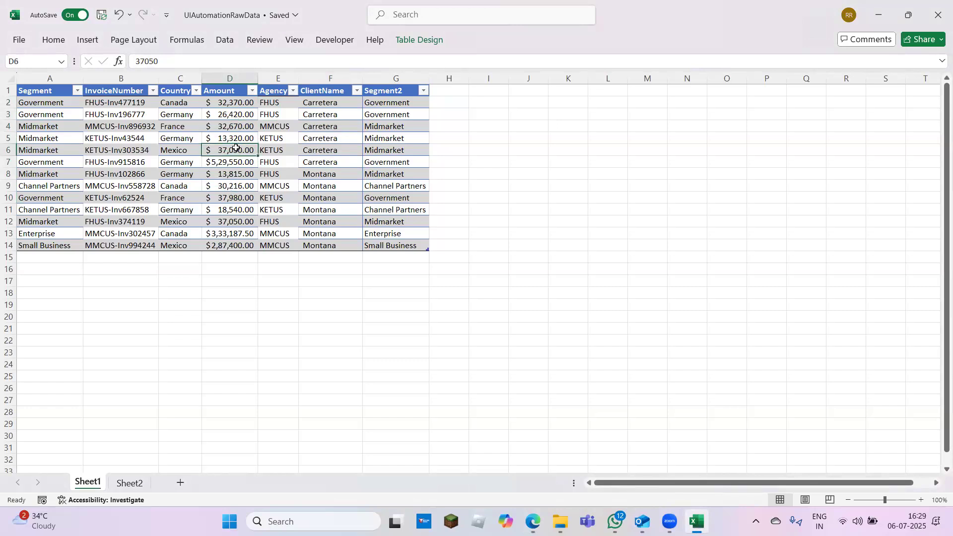
click(236, 115)
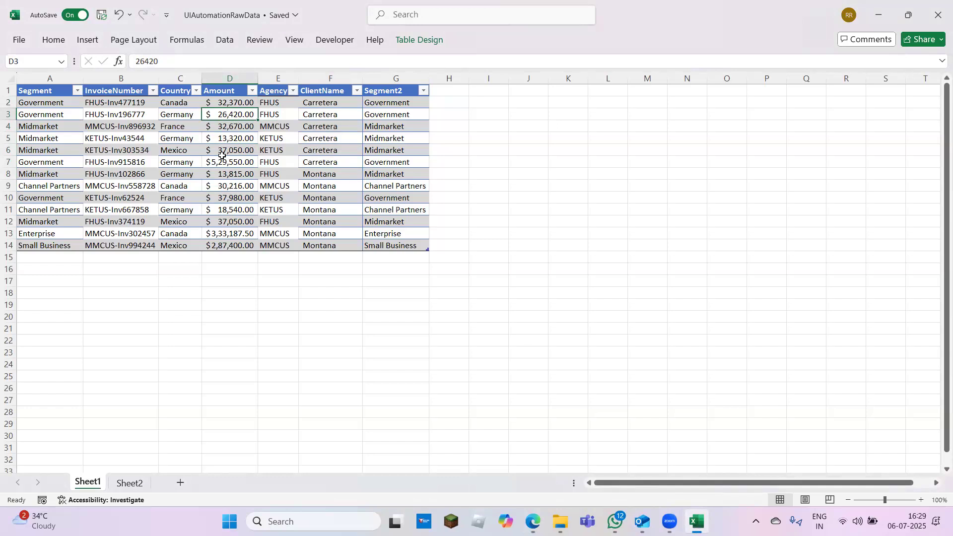
click(319, 141)
click(221, 127)
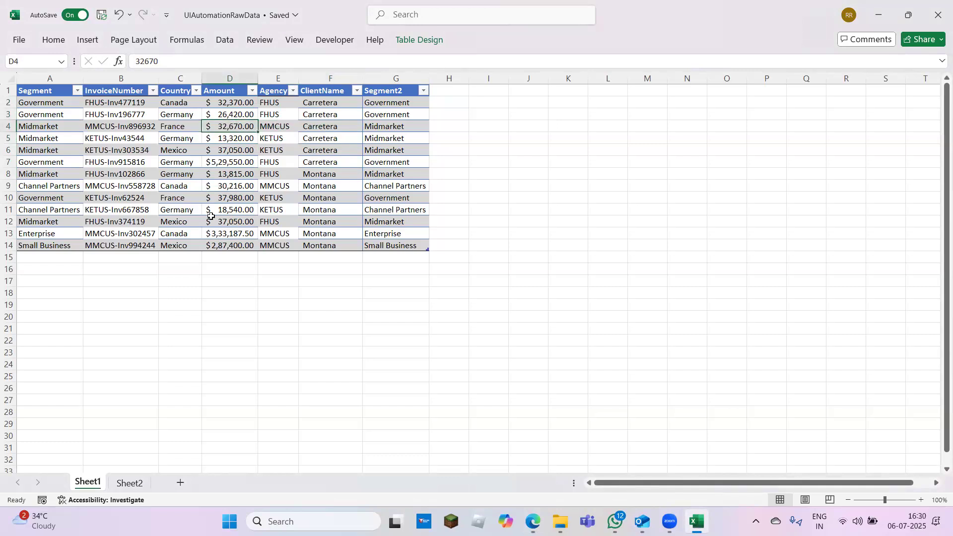
click(234, 177)
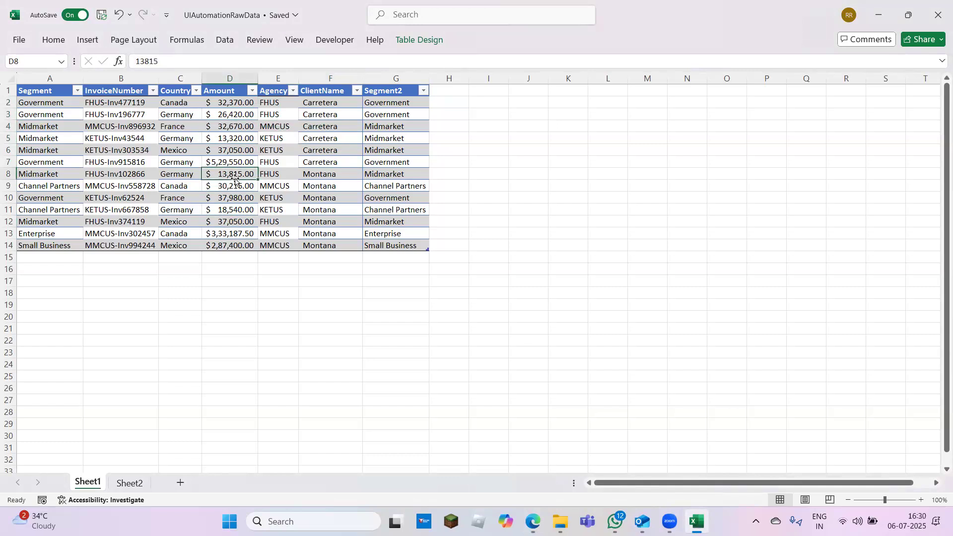
Step: Return to Power Automate in the browser and add a Condition control as the new step
key(alt+Tab)
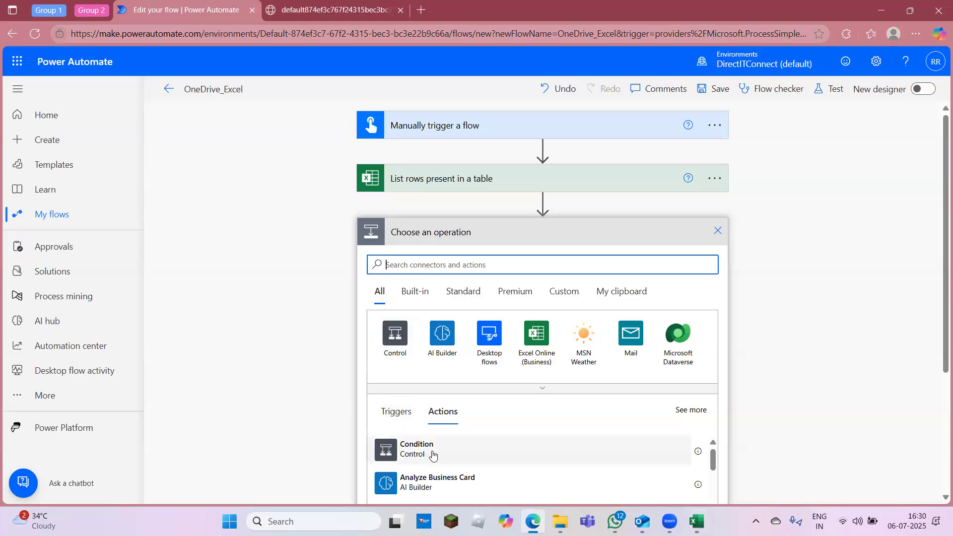
click(396, 341)
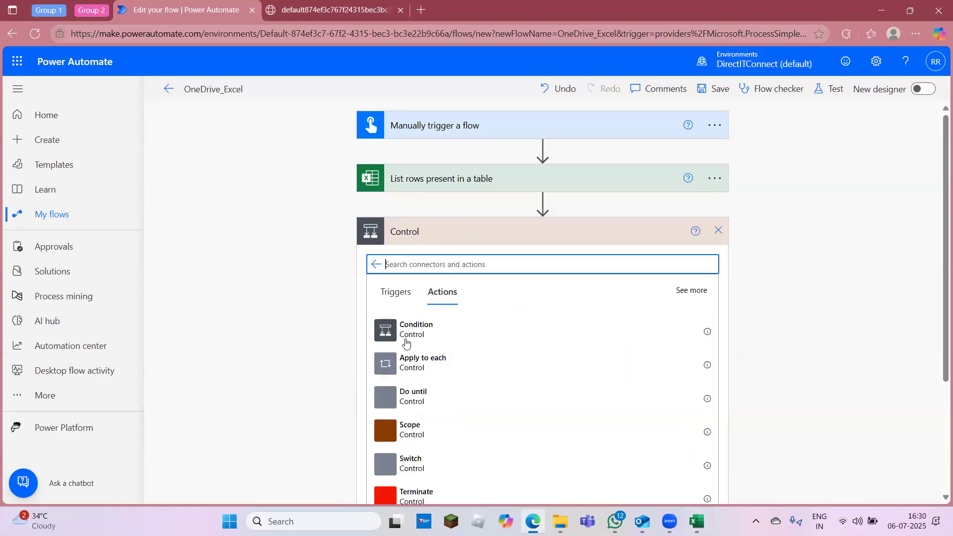
click(406, 341)
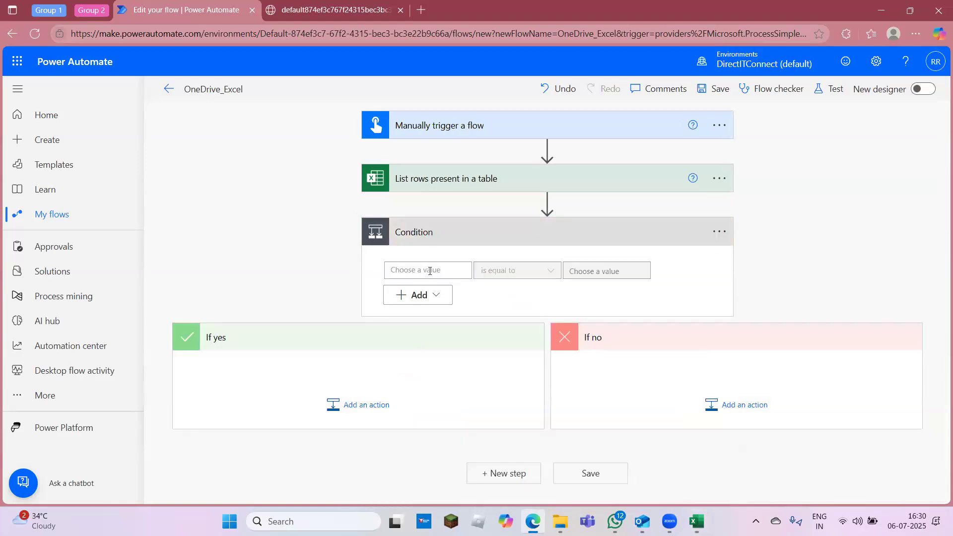
Step: Set the condition's first value to the Amount dynamic content from List rows present in a table
click(430, 271)
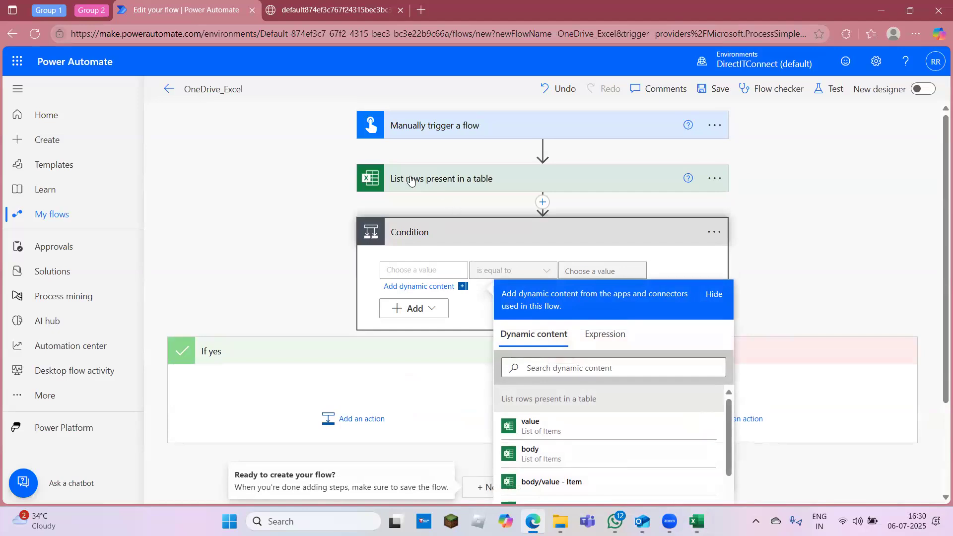
click(314, 9)
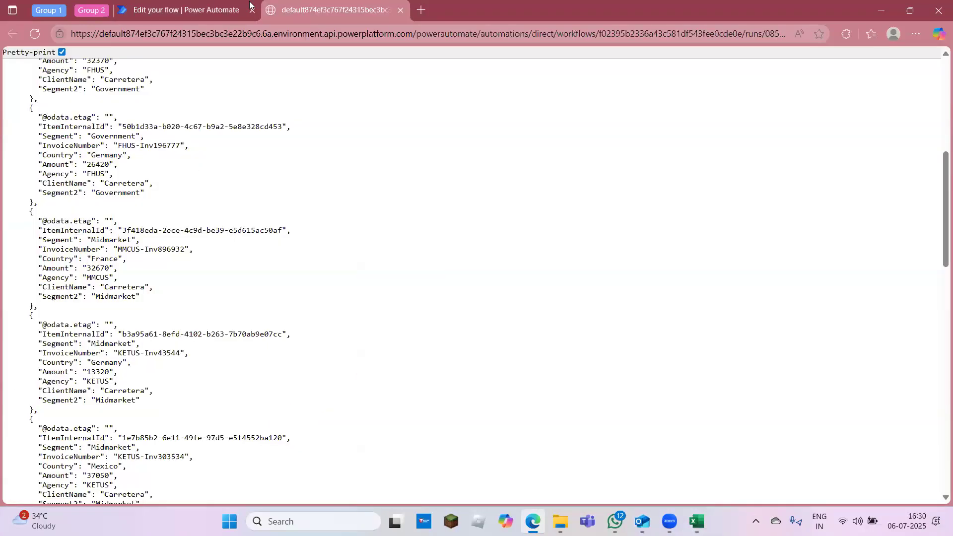
click(199, 9)
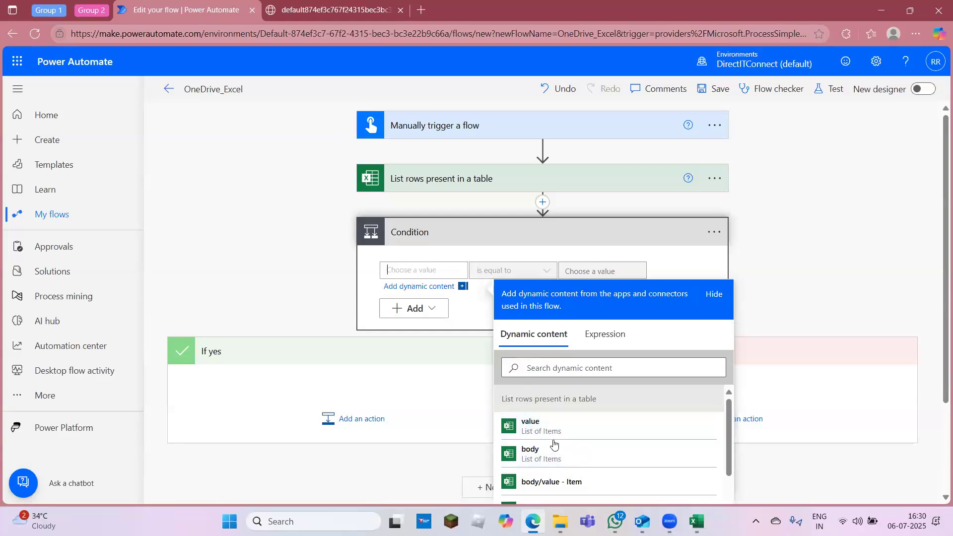
scroll(938, 501, down, 2)
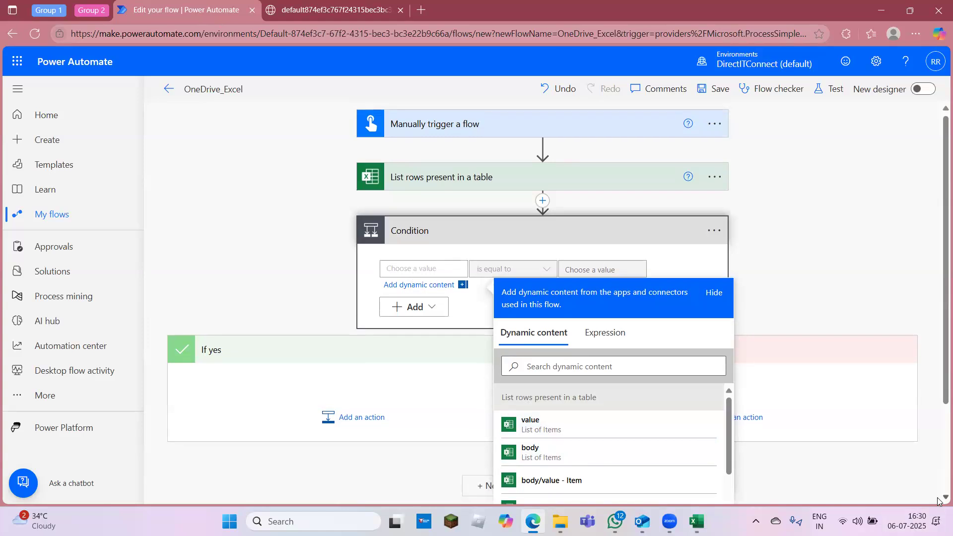
scroll(938, 500, down, 1)
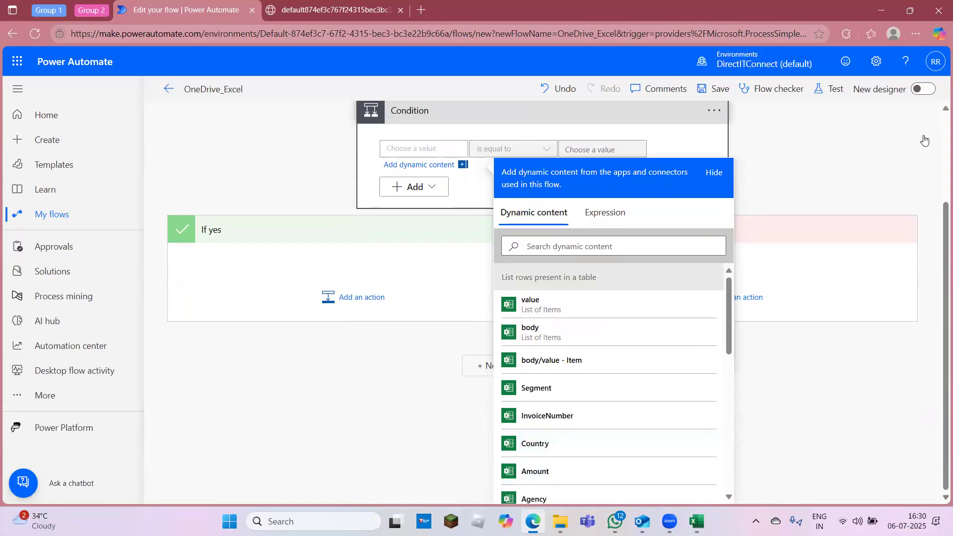
scroll(941, 114, up, 1)
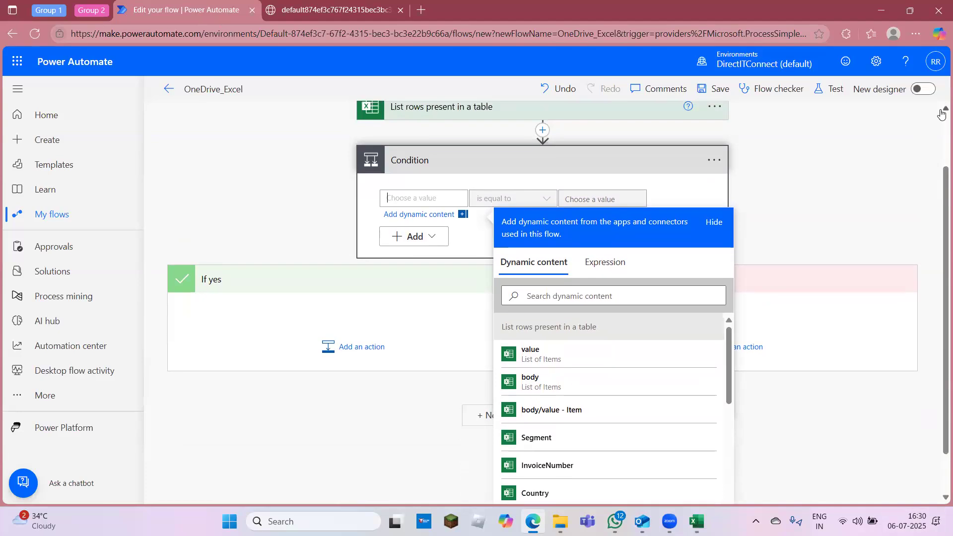
click(938, 500)
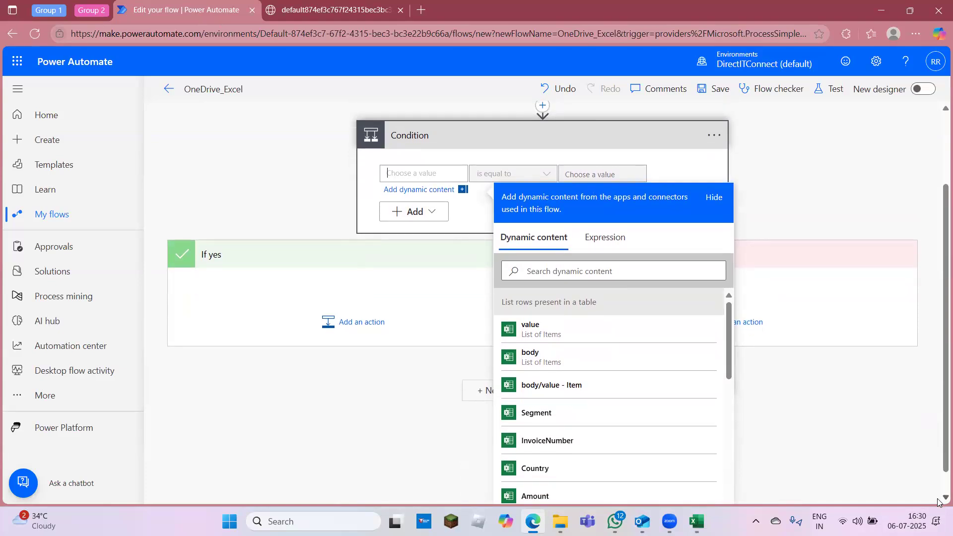
click(937, 499)
click(538, 473)
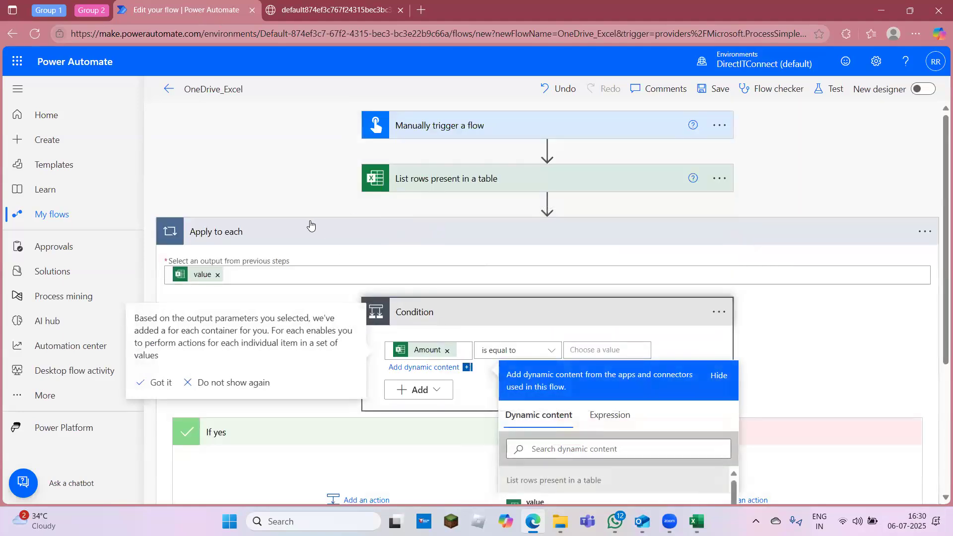
click(320, 232)
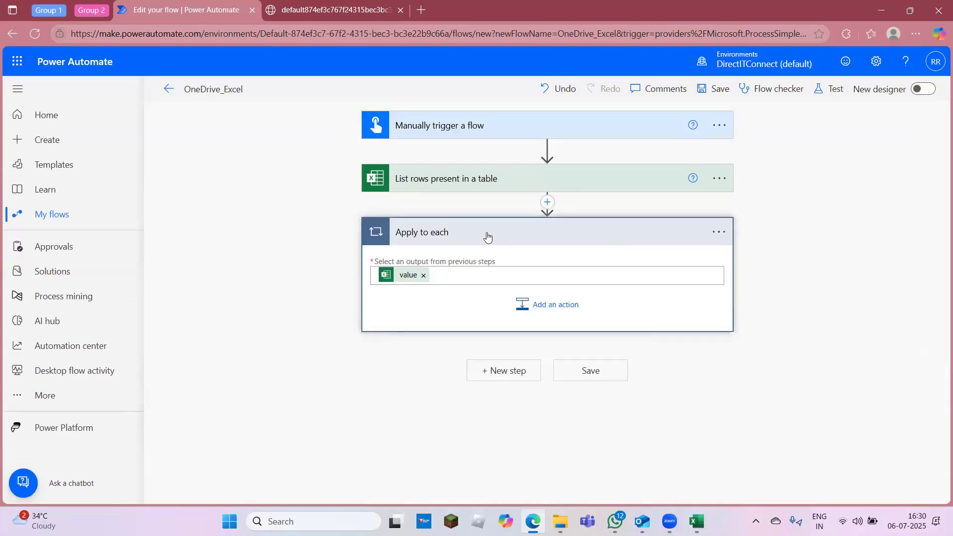
Step: Set the condition's operator to is greater than and its comparison value to 50000
click(450, 234)
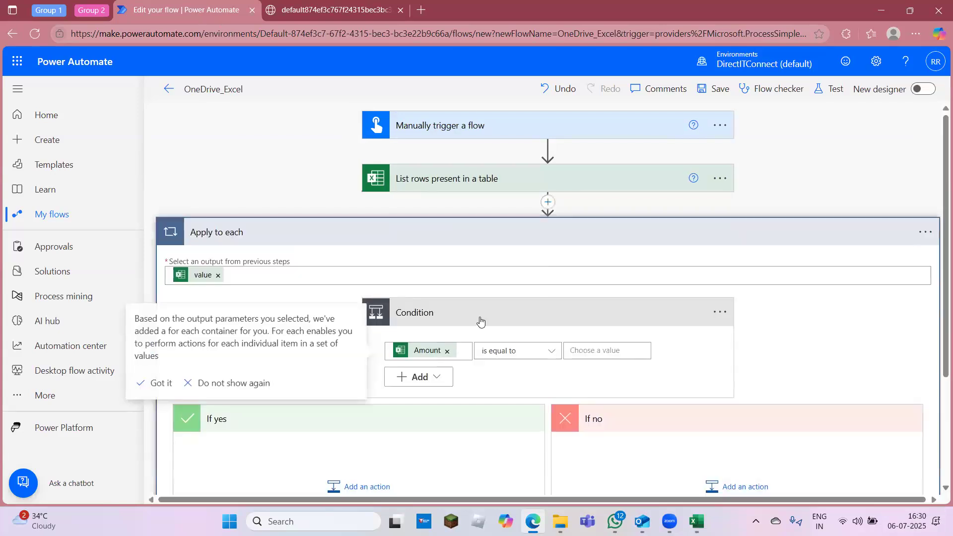
click(551, 357)
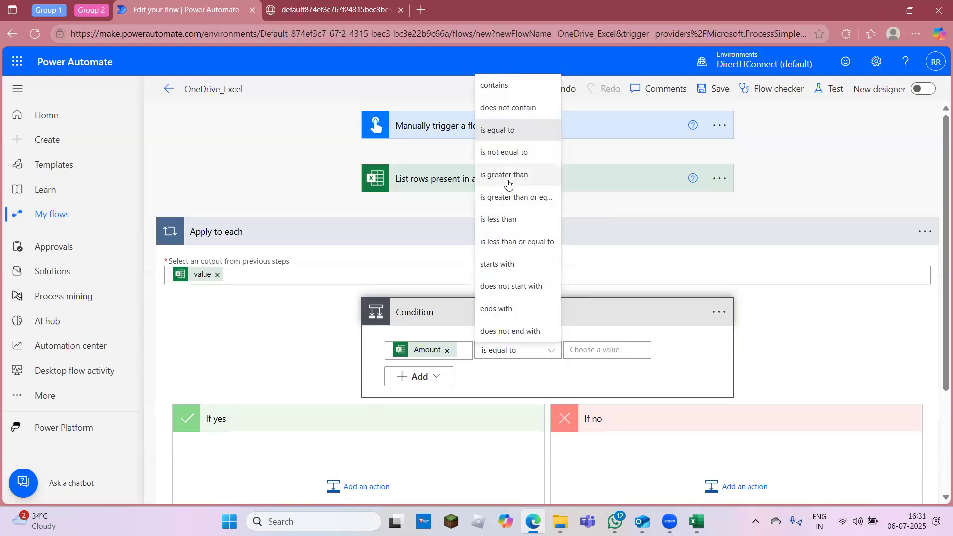
click(591, 351)
text(50000)
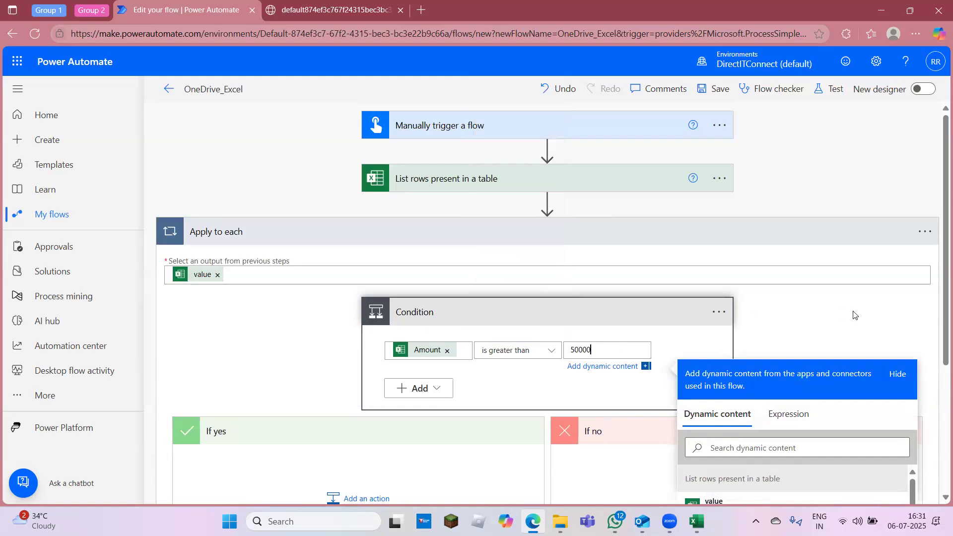
click(854, 315)
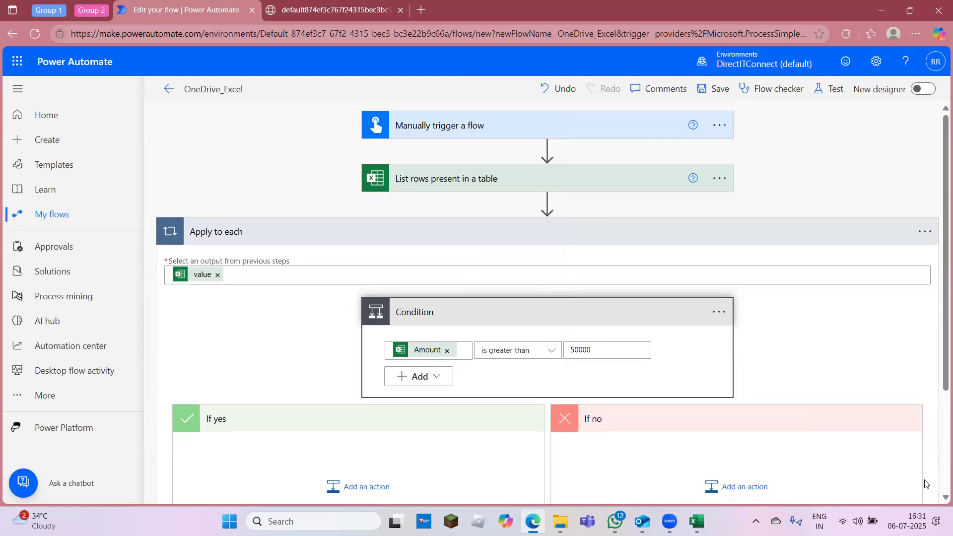
Step: Add the Excel Online (OneDrive) Update a row action to the If yes branch
scroll(938, 496, down, 1)
scroll(938, 497, down, 3)
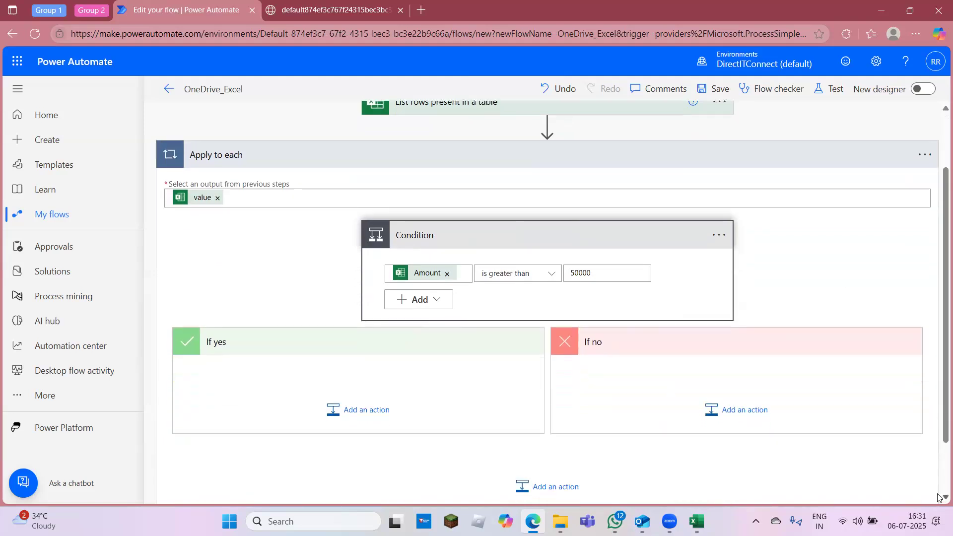
click(353, 368)
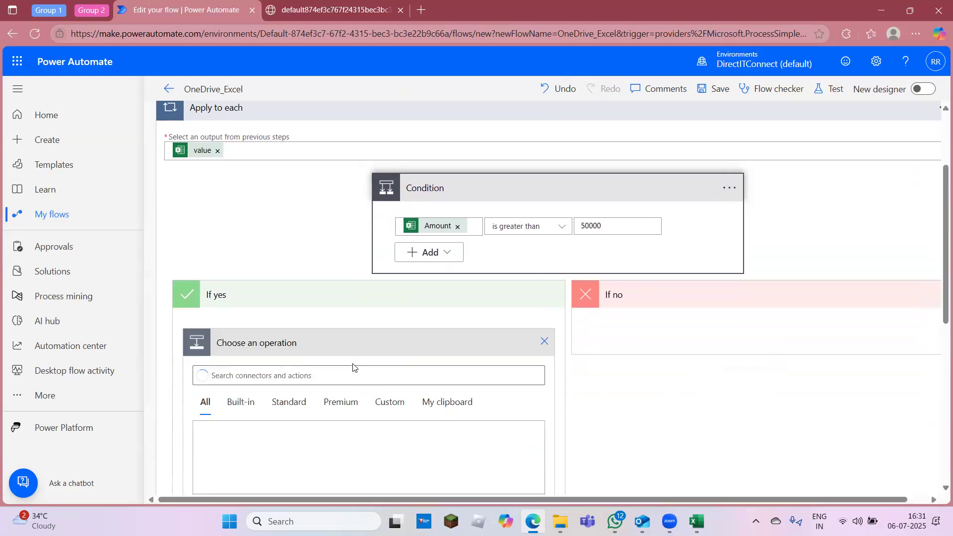
click(944, 488)
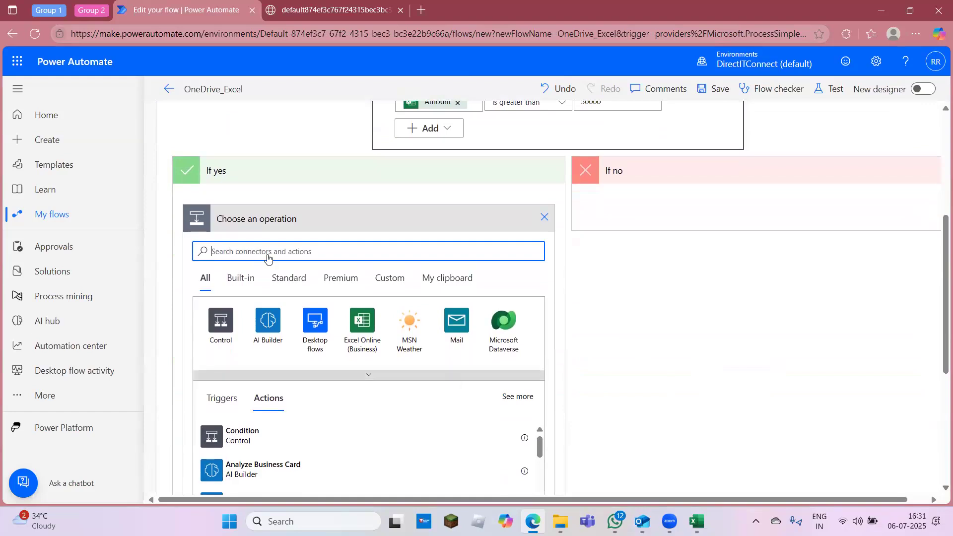
text(ex)
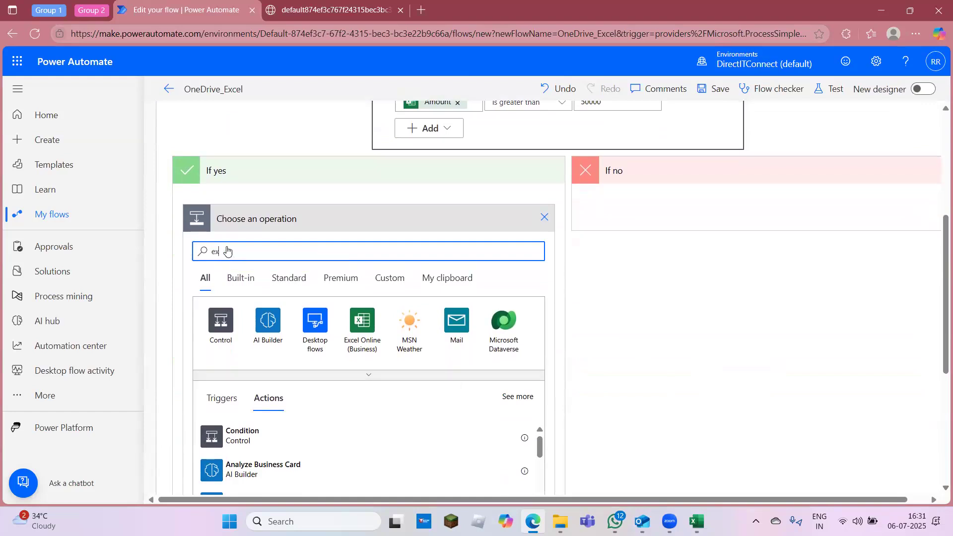
text(cel)
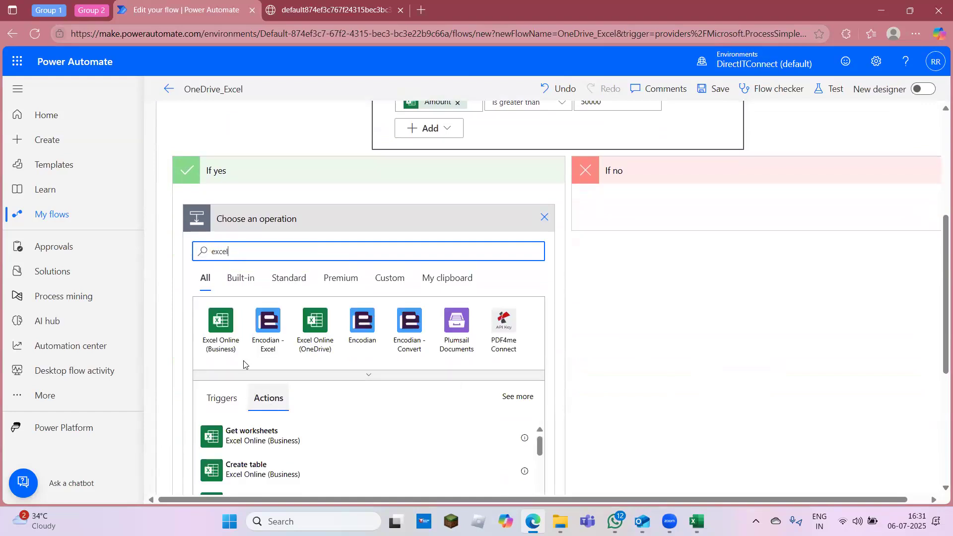
click(321, 331)
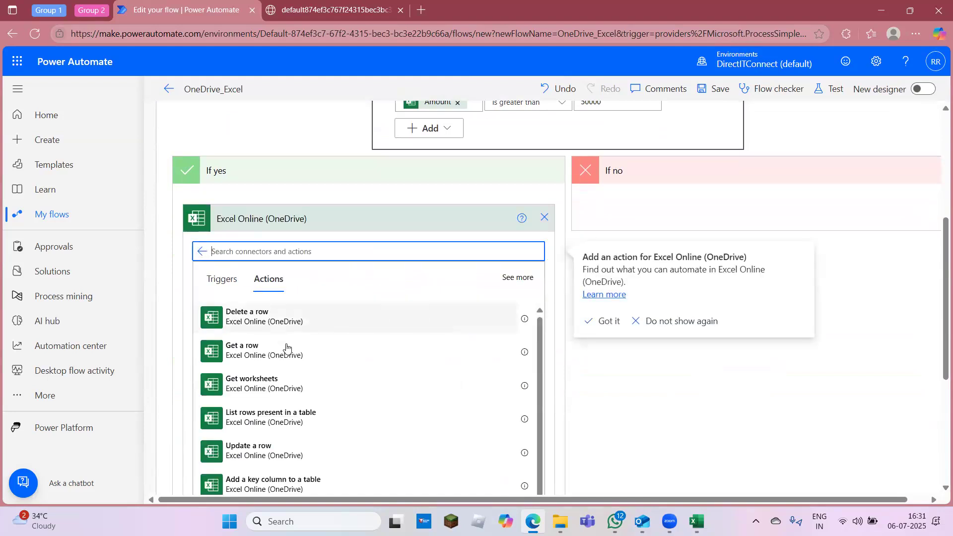
click(263, 454)
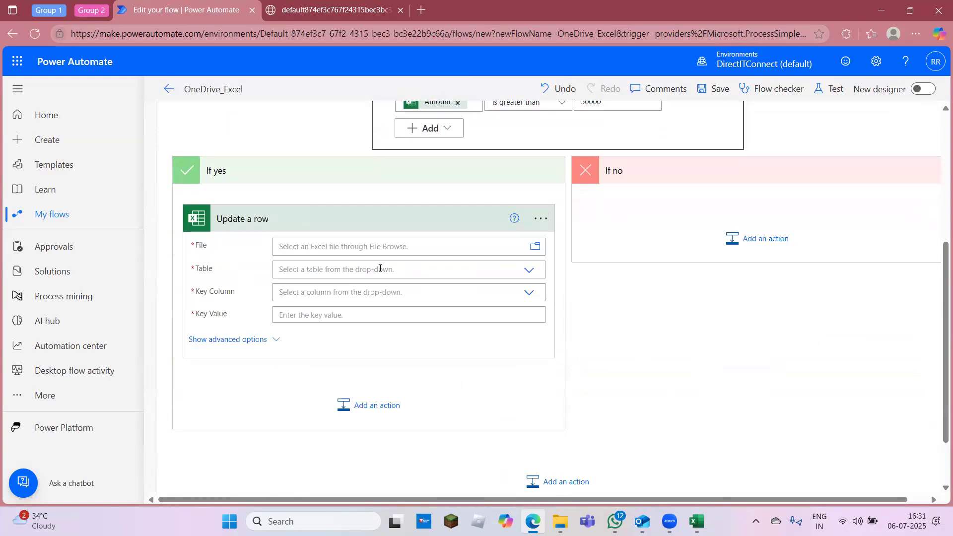
Step: Set Update a row's file to UIAutomationRawData.xlsx and its table to Table1, then expand the advanced options
click(537, 249)
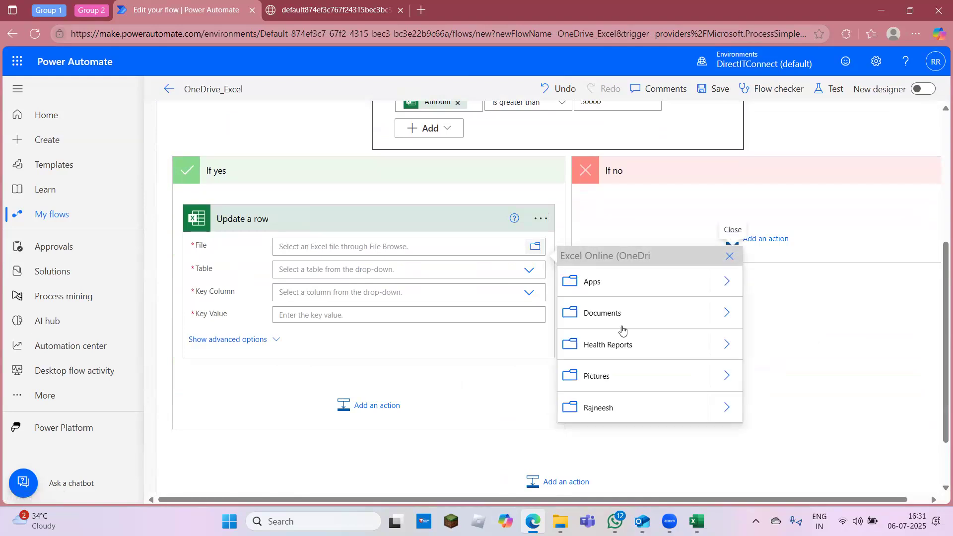
click(727, 410)
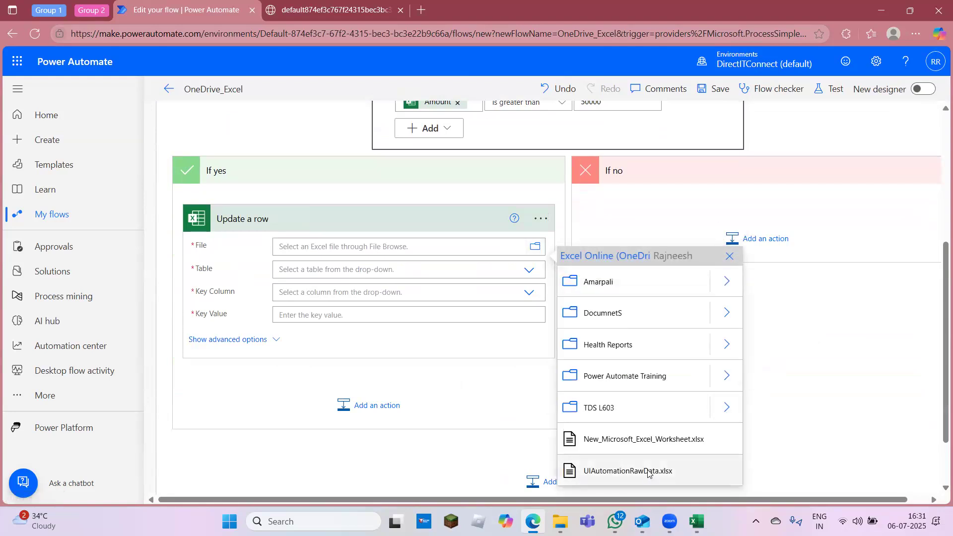
click(648, 471)
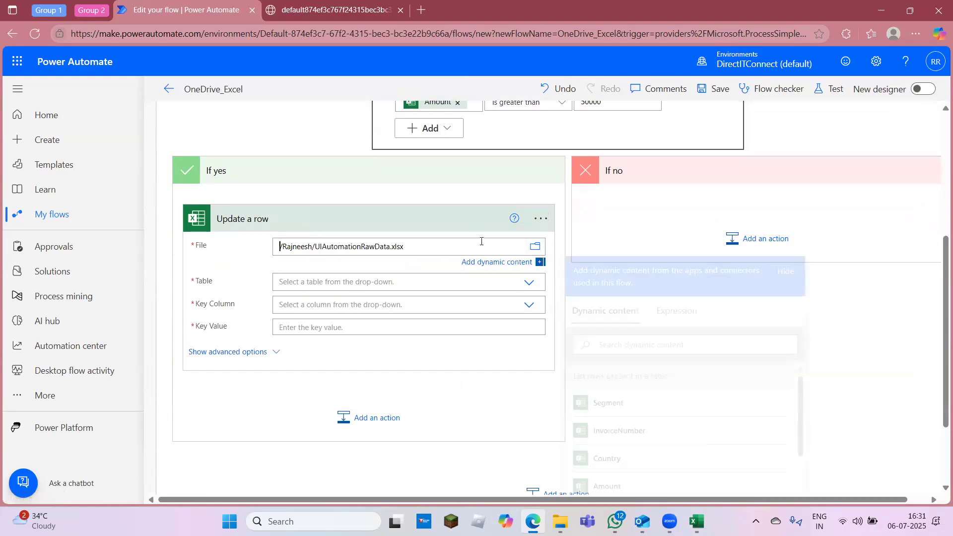
click(529, 283)
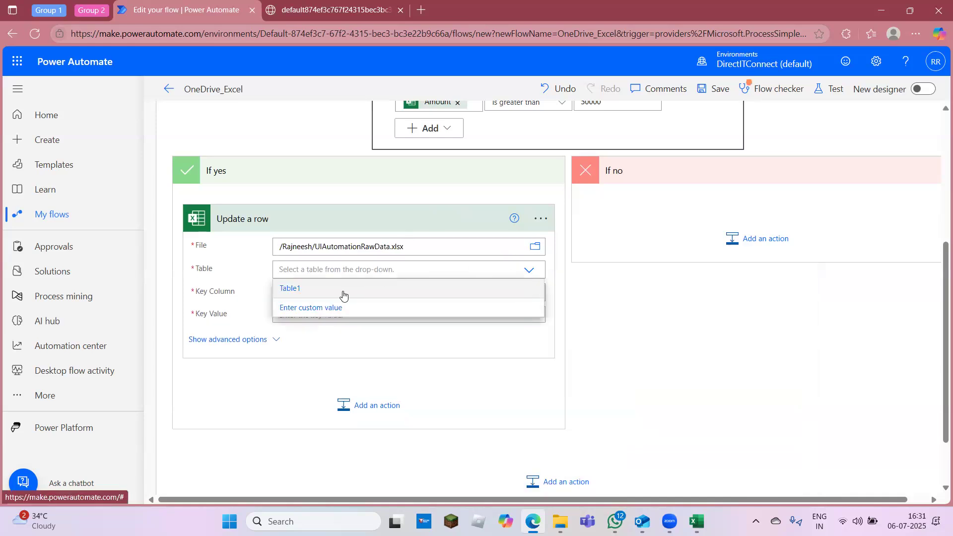
click(343, 291)
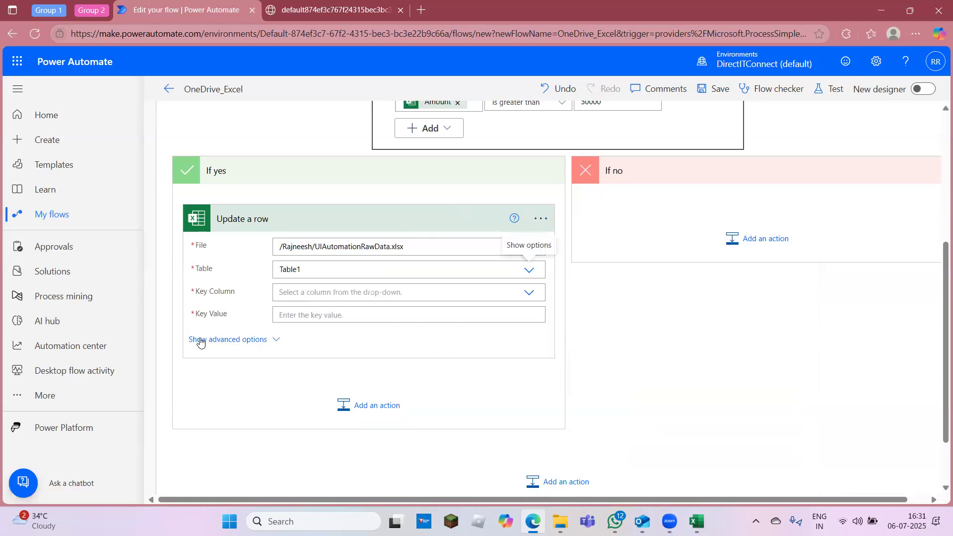
click(201, 341)
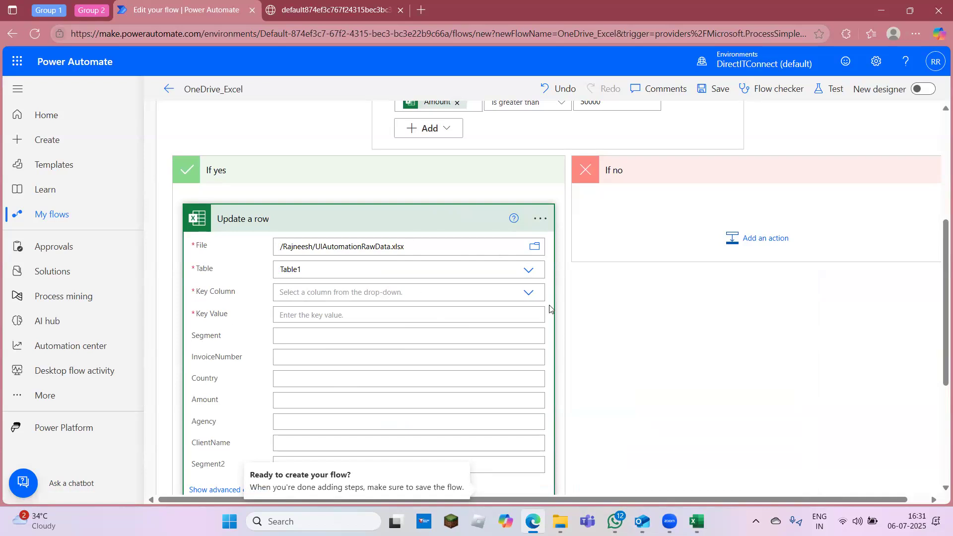
Step: Switch to the UIAutomationRawData workbook in Excel and examine the InvoiceNumber column as a candidate key for the rows
key(ctrl+Tab)
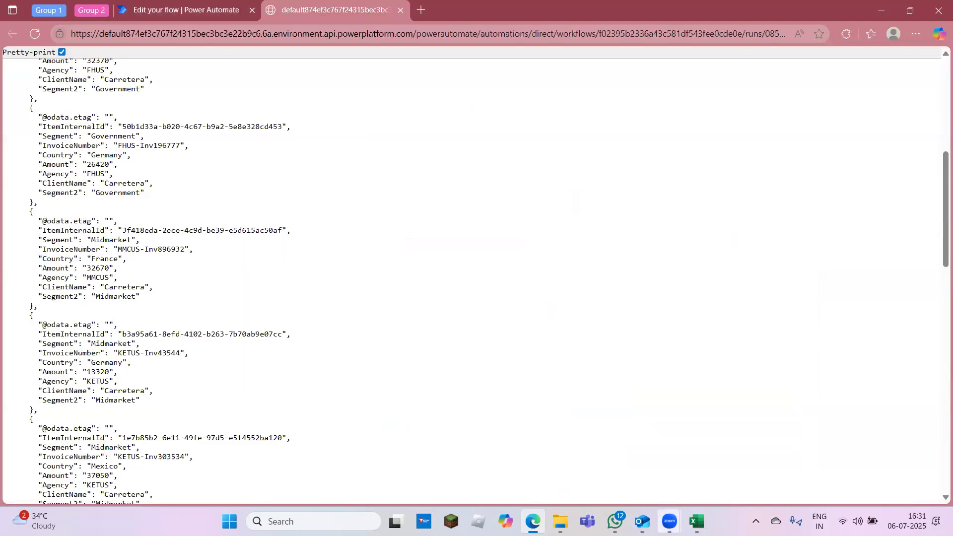
click(697, 521)
click(326, 257)
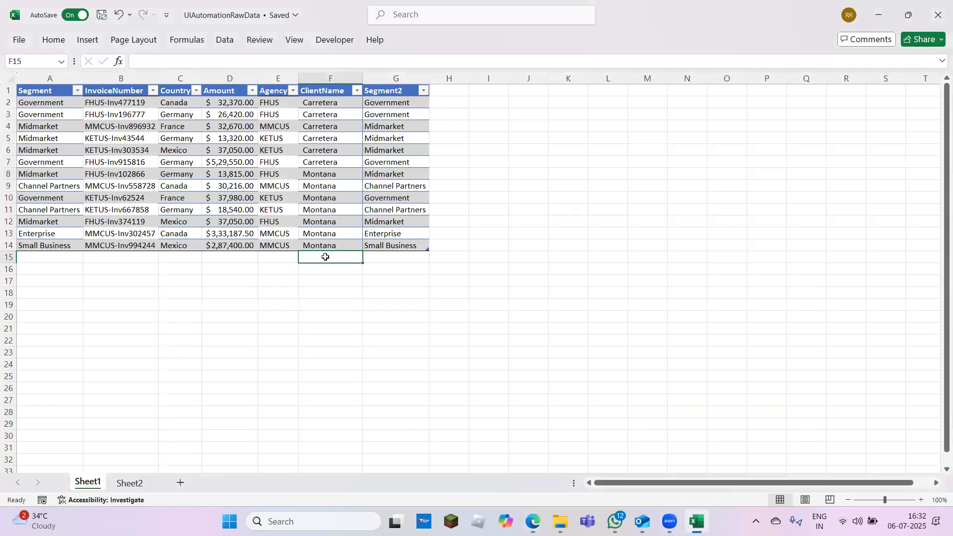
key(Left)
key(Left)
key(Left)
key(Left)
key(ctrl+Up)
key(ctrl+Up)
key(Down)
key(ctrl+shift+Down)
key(ctrl+Up)
key(Down)
key(ctrl+shift+Down)
key(ctrl+Up)
key(Down)
key(ctrl+shift+Down)
key(ctrl+Up)
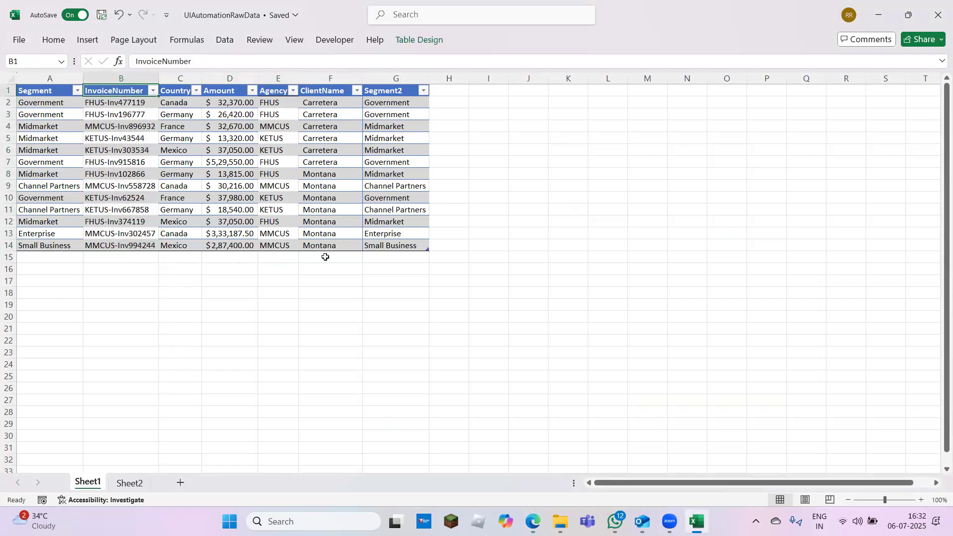
Step: Return to Power Automate and set the Key Column to InvoiceNumber and the Key Value to the InvoiceNumber dynamic content
key(alt+Tab)
key(alt+Tab)
key(alt+Tab)
key(Tab)
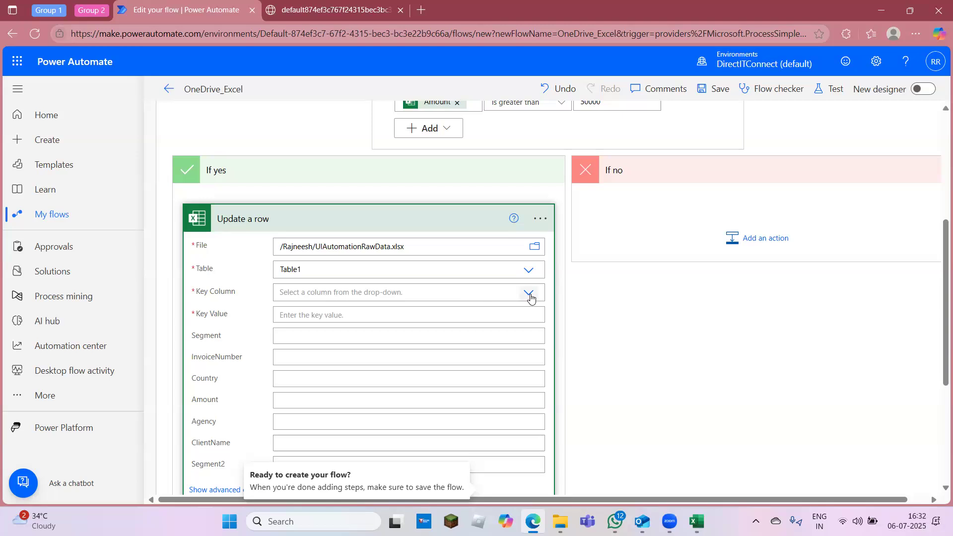
click(529, 295)
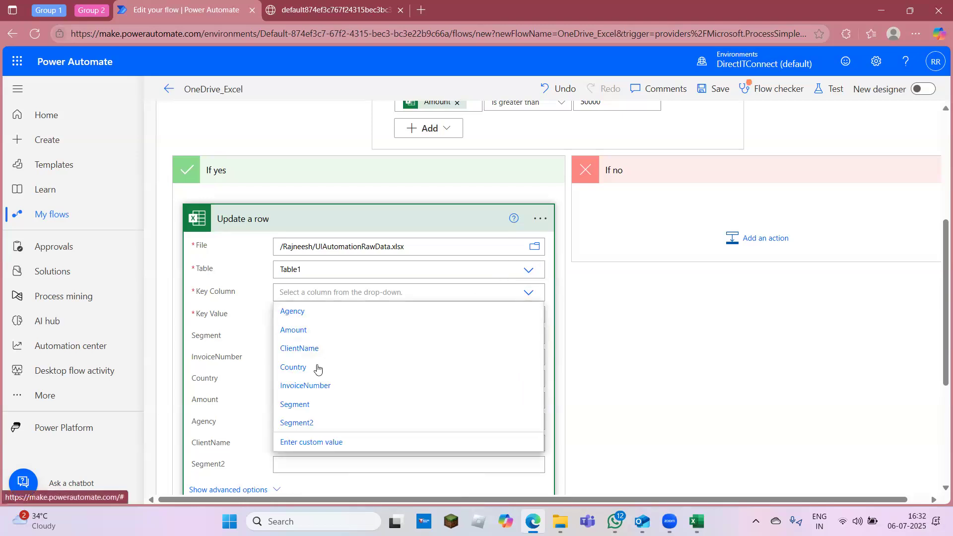
click(310, 385)
click(306, 313)
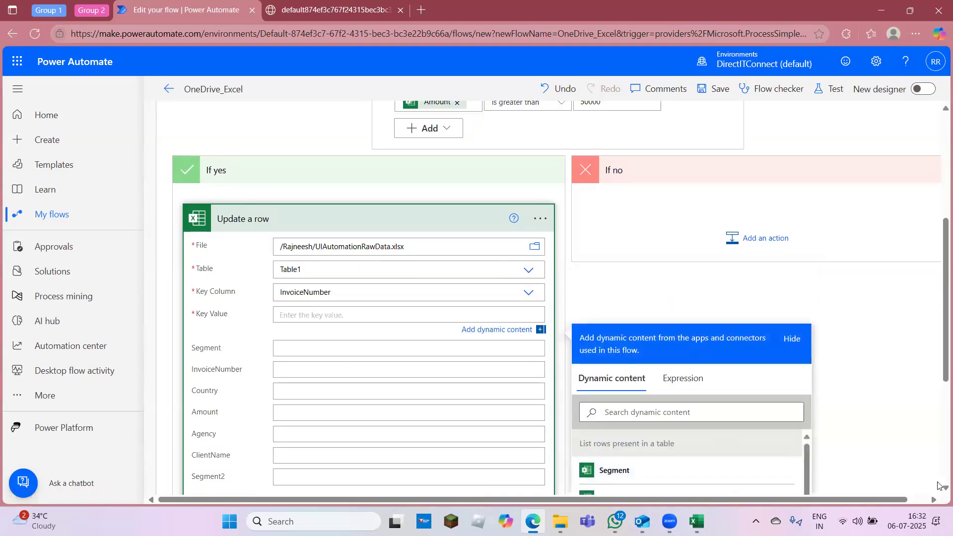
scroll(939, 486, down, 2)
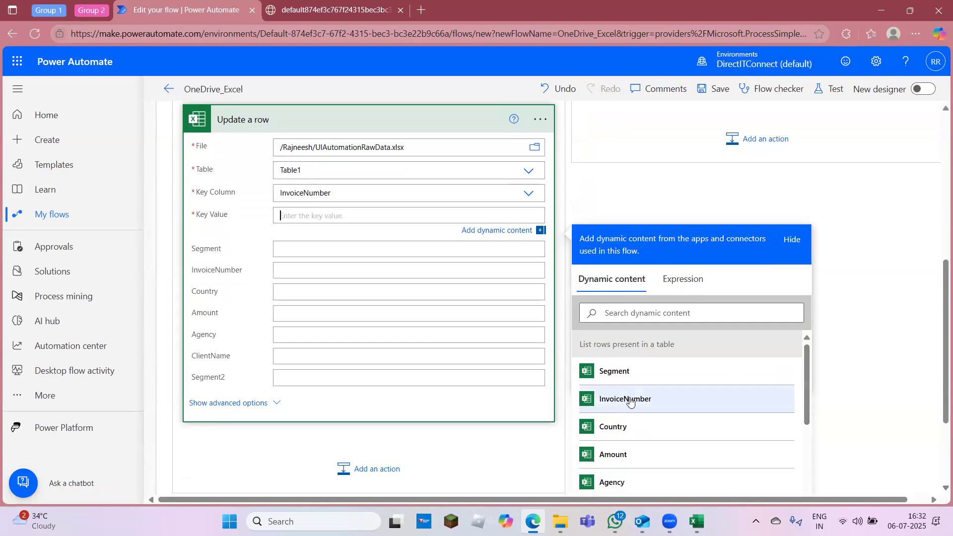
click(630, 400)
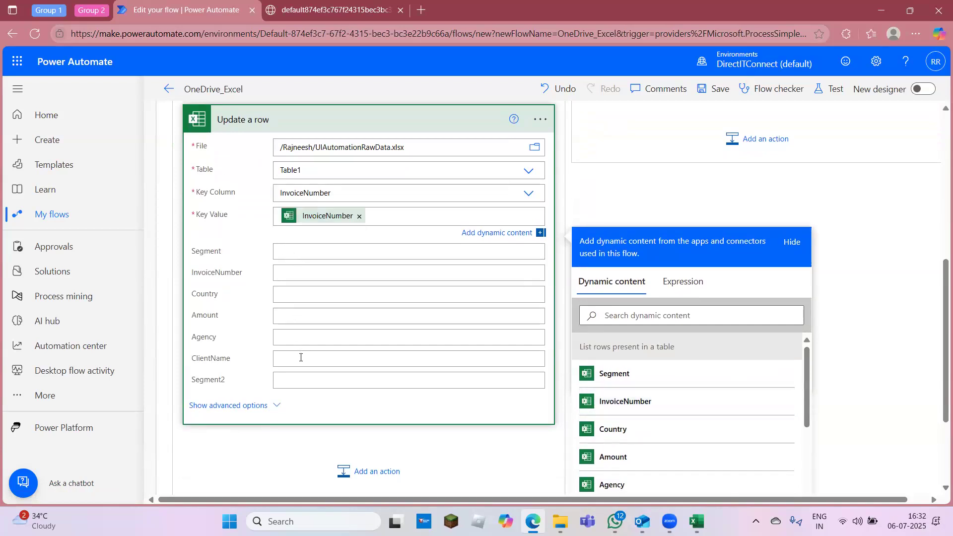
Step: Check the ClientName column in the Excel workbook and set Update a row's ClientName to High Priority in Power Automate
key(alt+Tab)
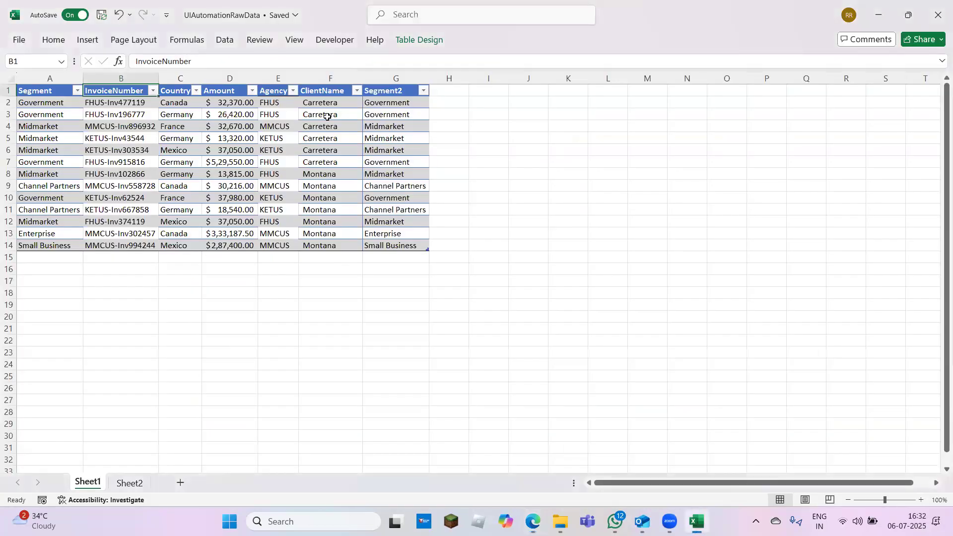
key(alt+Tab)
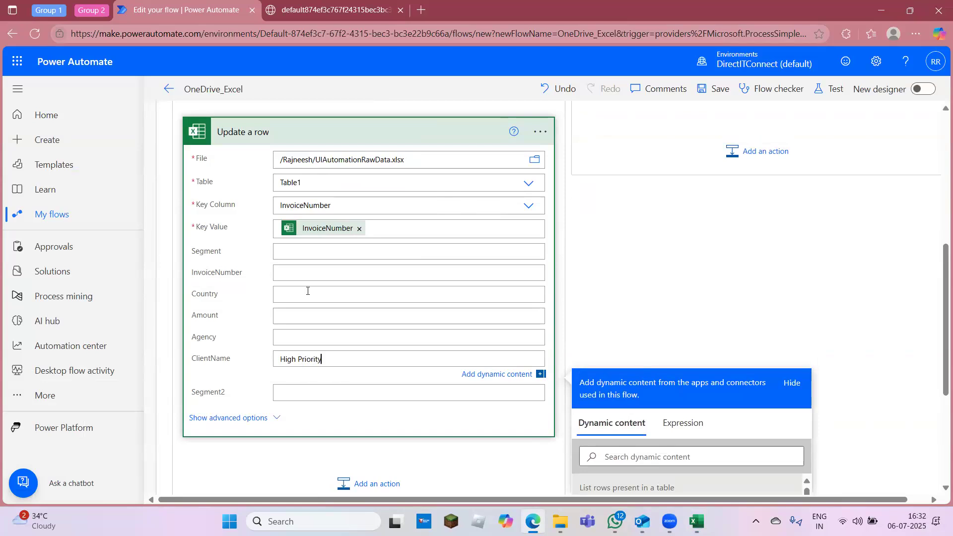
text(CLient)
click(939, 149)
Step: Copy the If yes branch's Update a row action to the Power Automate clipboard
scroll(939, 115, up, 5)
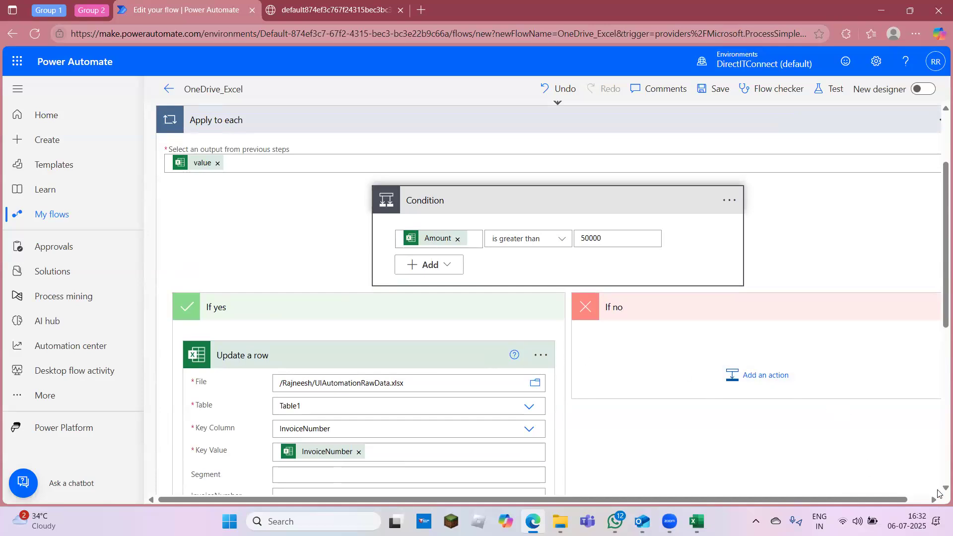
scroll(940, 494, down, 2)
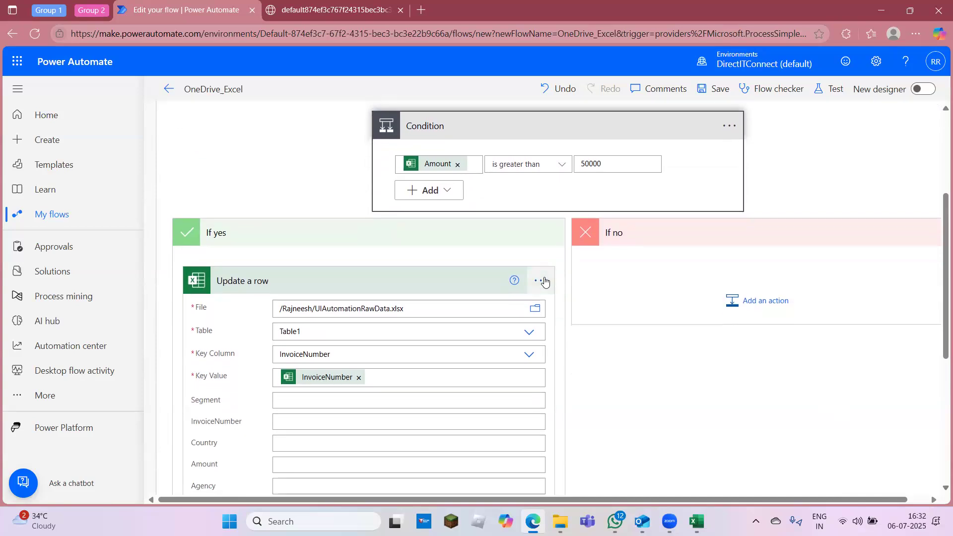
click(542, 281)
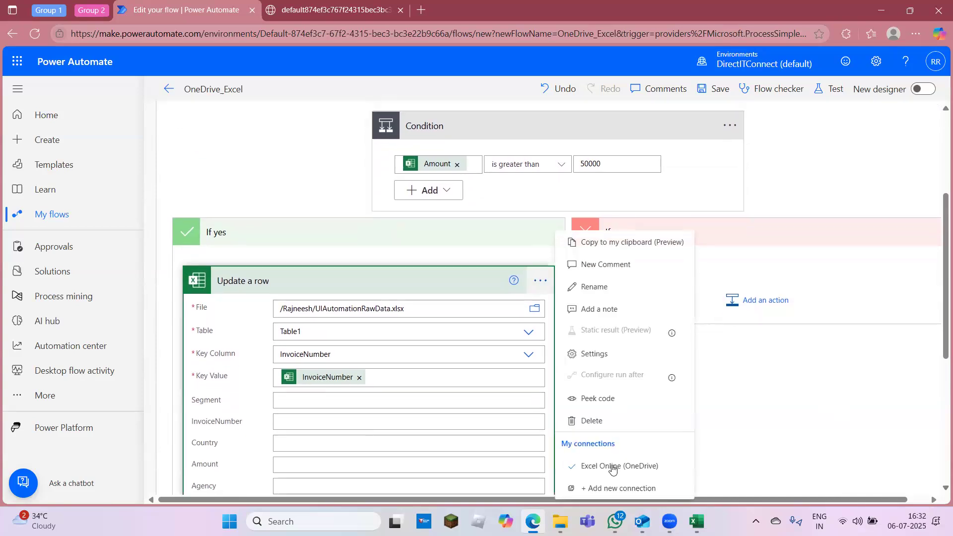
click(638, 243)
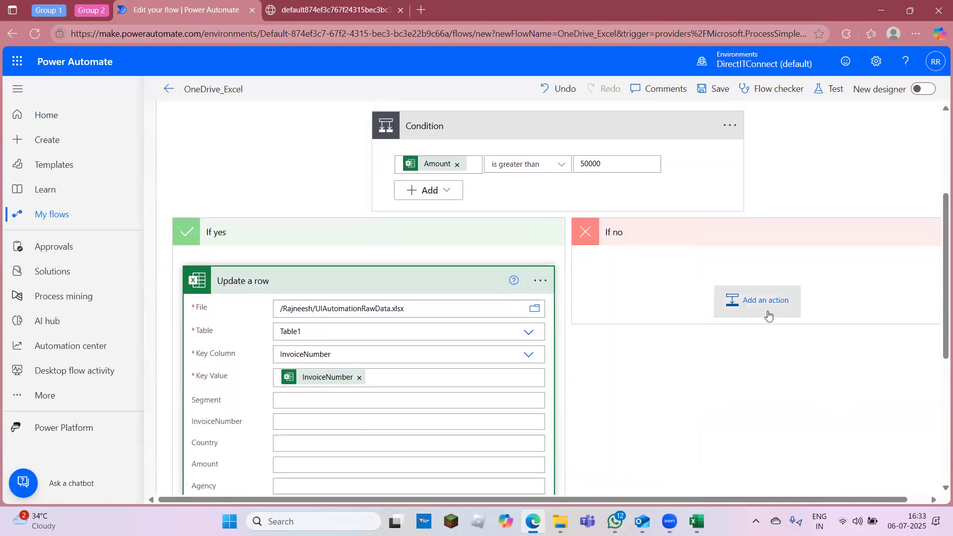
Step: Try to add the copied Update a row action from the clipboard to the If no branch
click(768, 316)
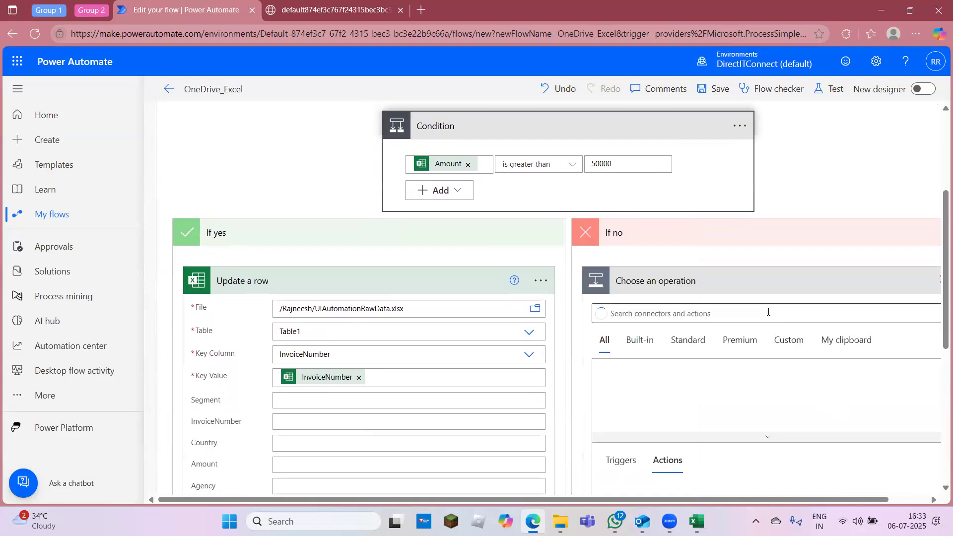
click(850, 343)
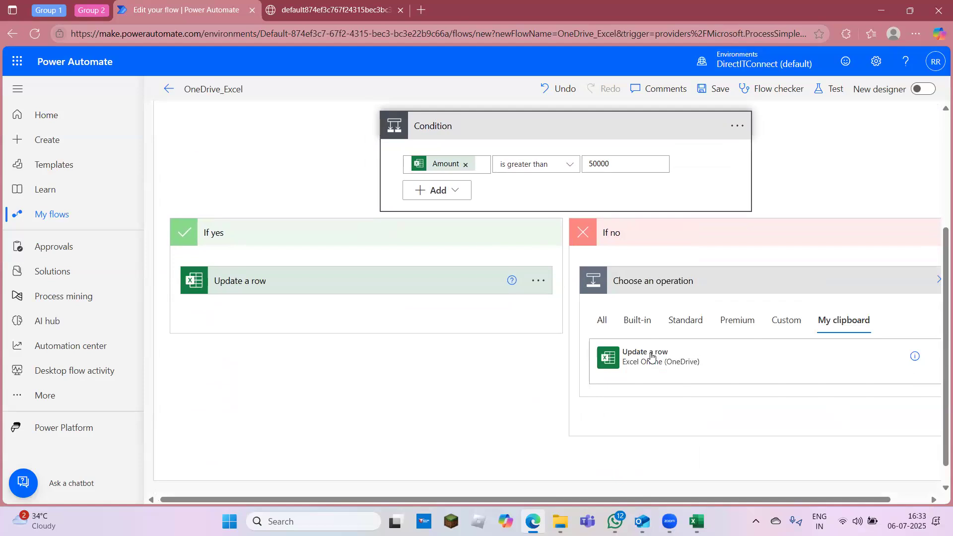
click(652, 356)
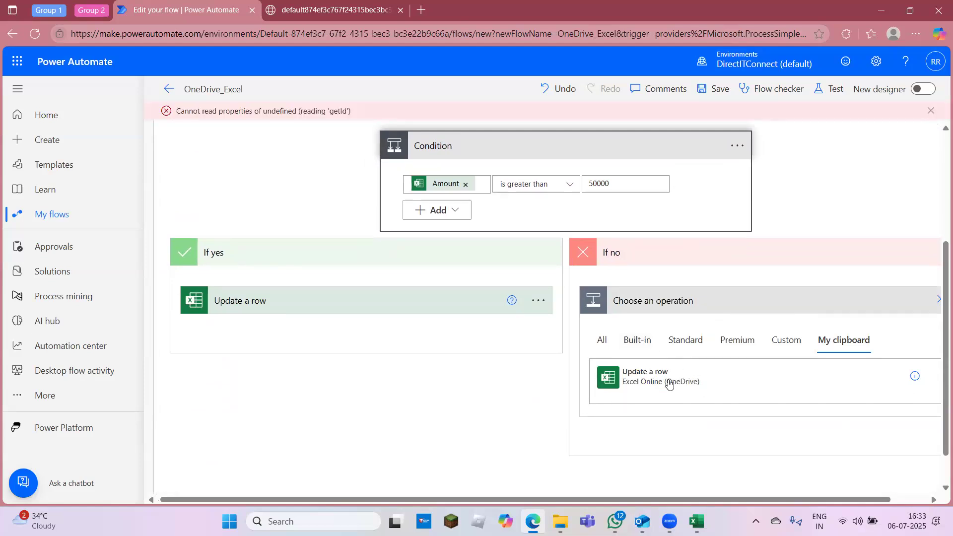
click(933, 502)
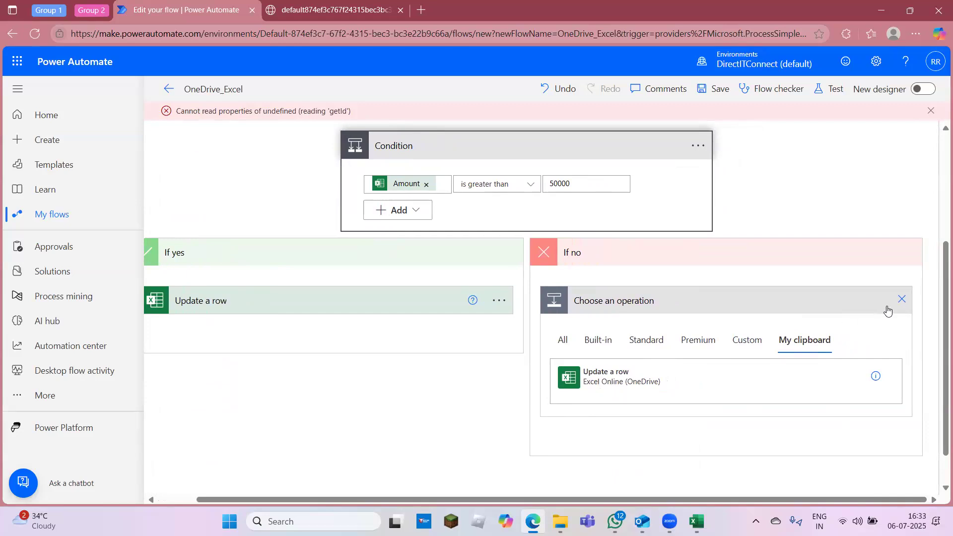
click(902, 299)
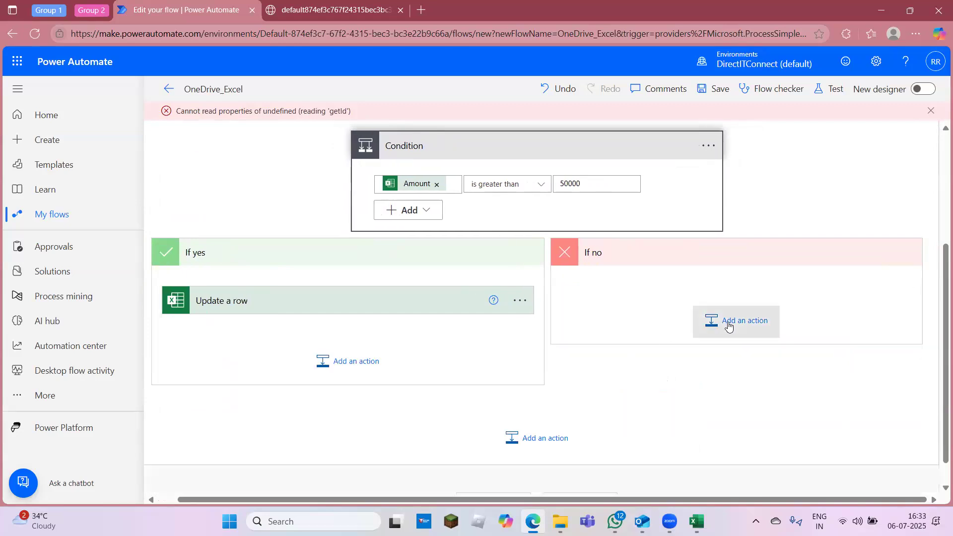
click(728, 323)
click(820, 361)
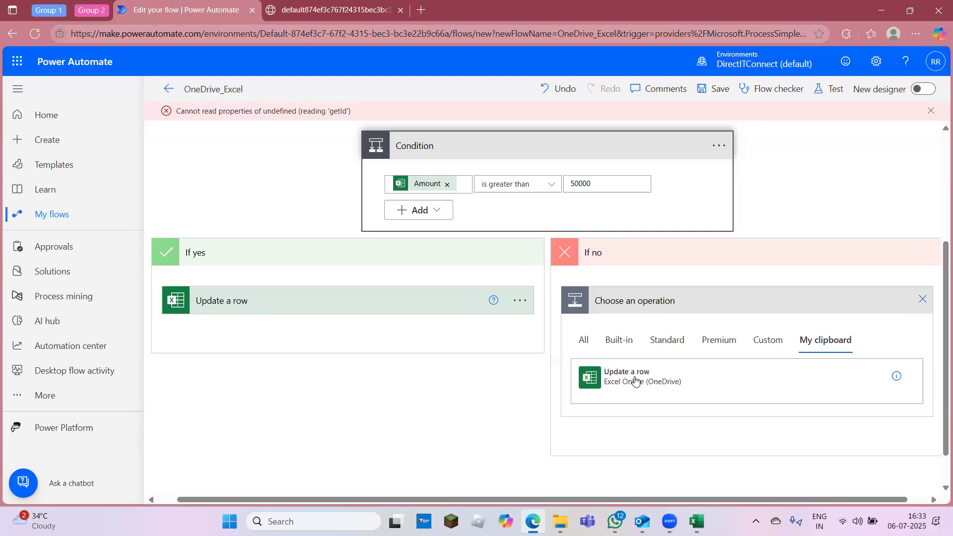
click(923, 299)
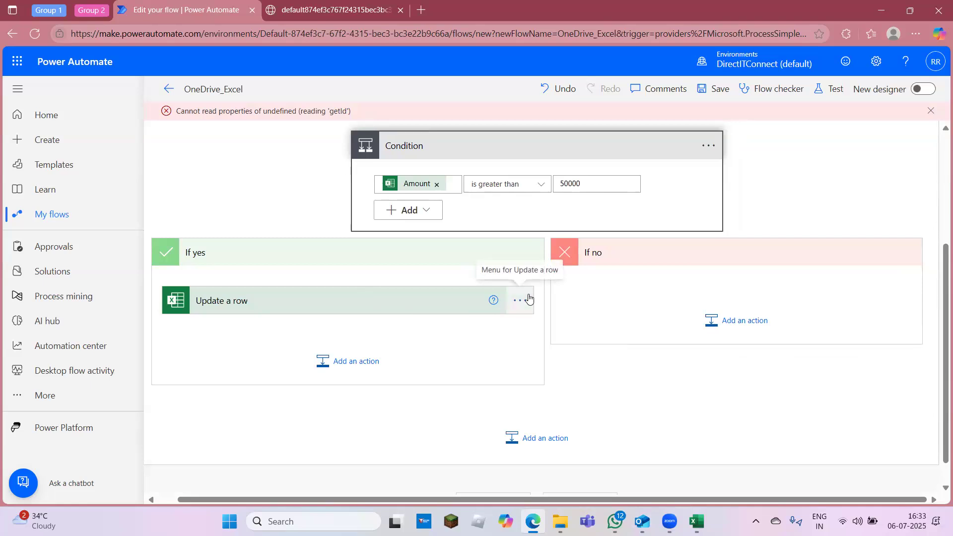
Step: Add an Excel Online (OneDrive) Update a row action to the If no branch
click(724, 318)
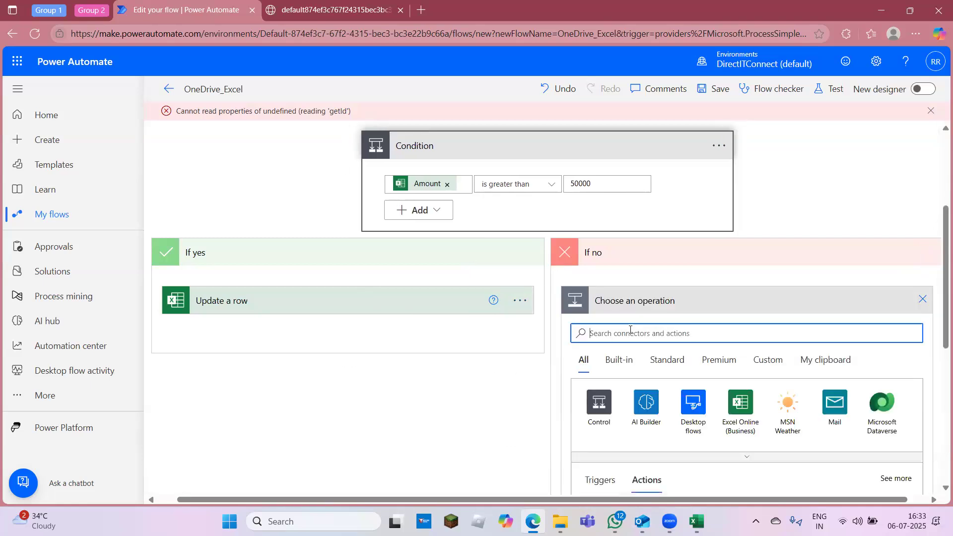
text(excel)
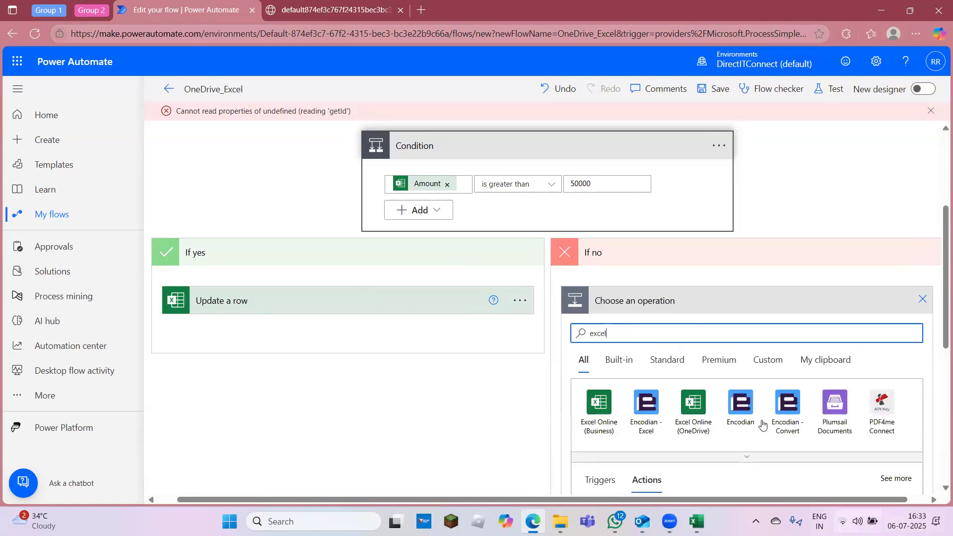
click(690, 406)
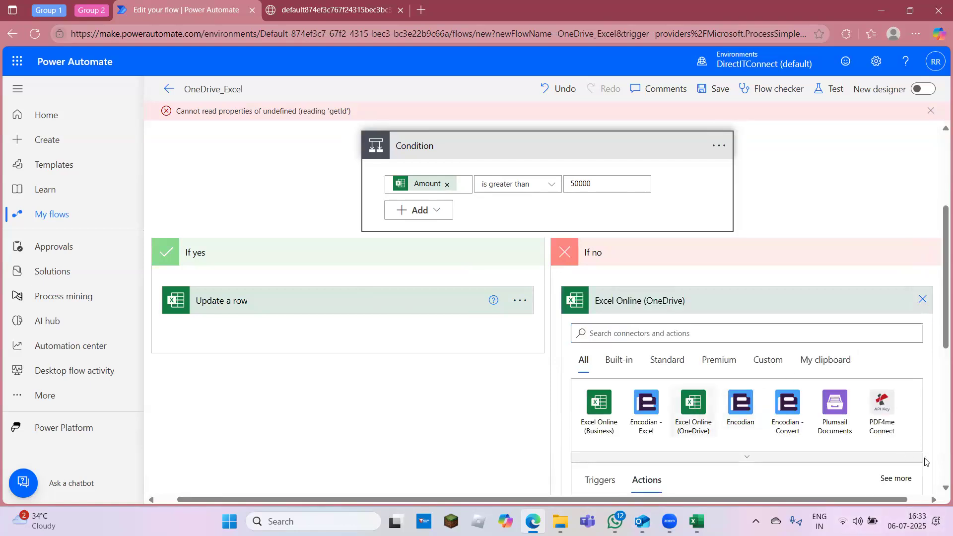
click(945, 489)
click(946, 488)
click(945, 488)
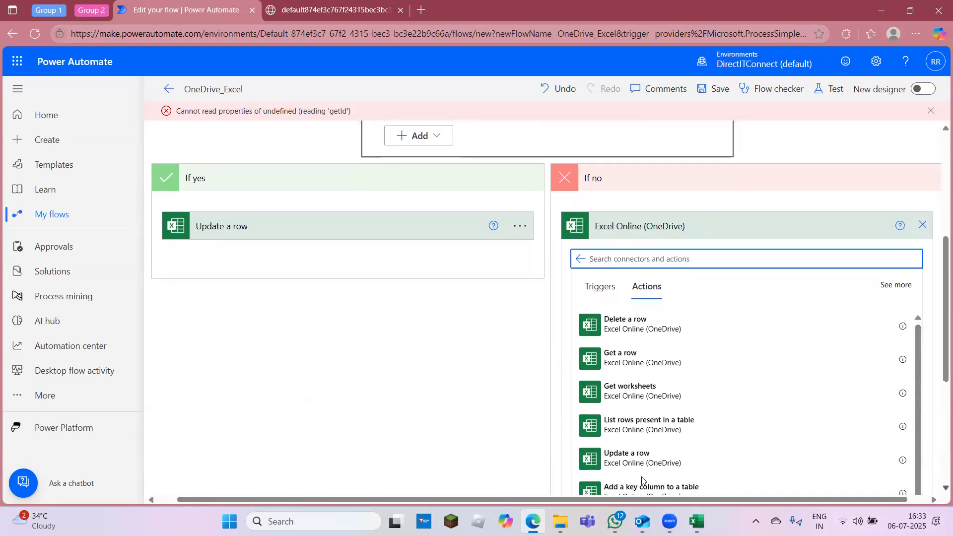
click(626, 463)
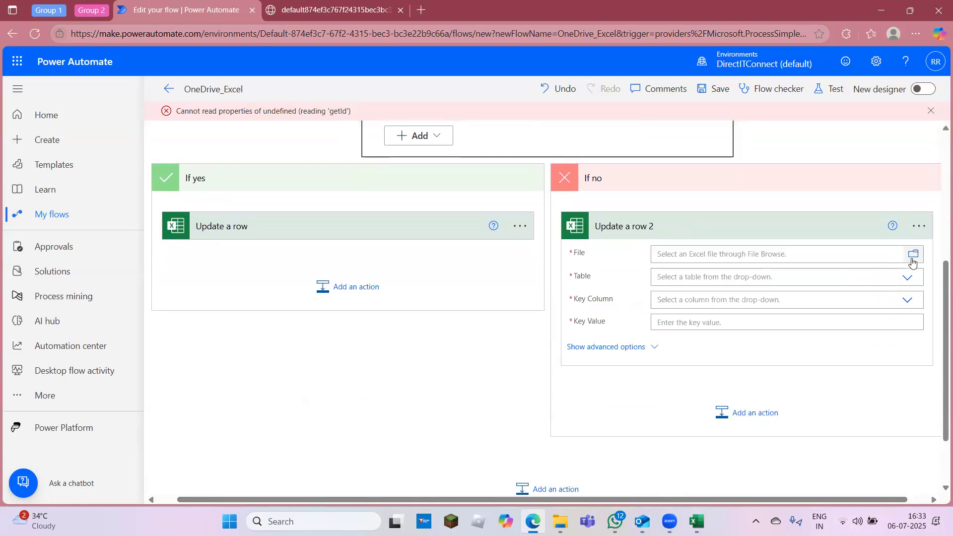
Step: Set Update a row 2's File to UIAutomationRawData.xlsx from OneDrive and its Table to Table1
click(913, 258)
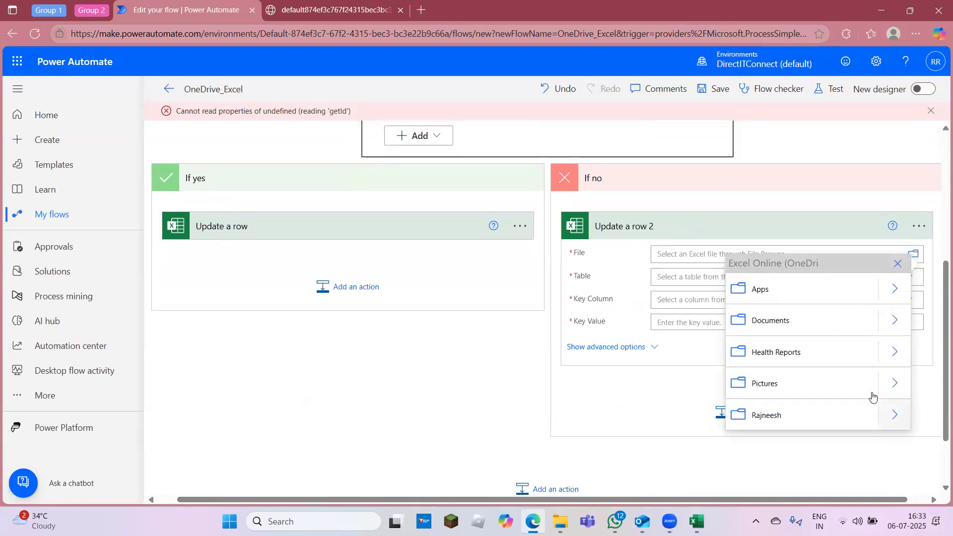
click(895, 420)
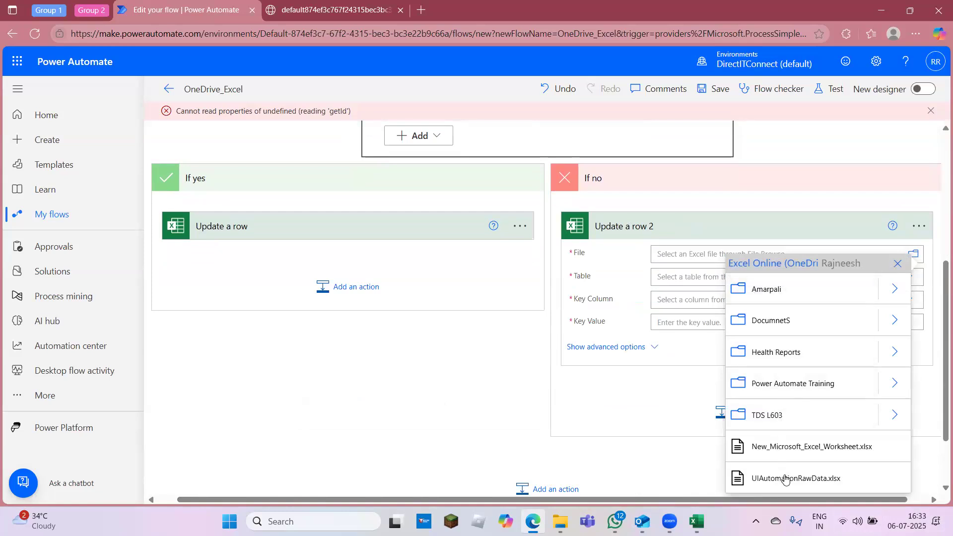
click(785, 478)
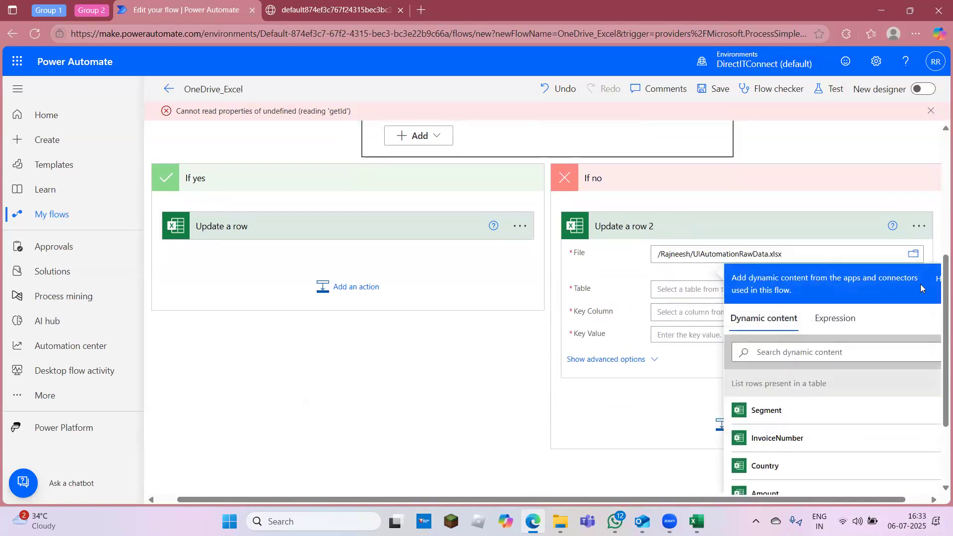
click(599, 474)
click(934, 500)
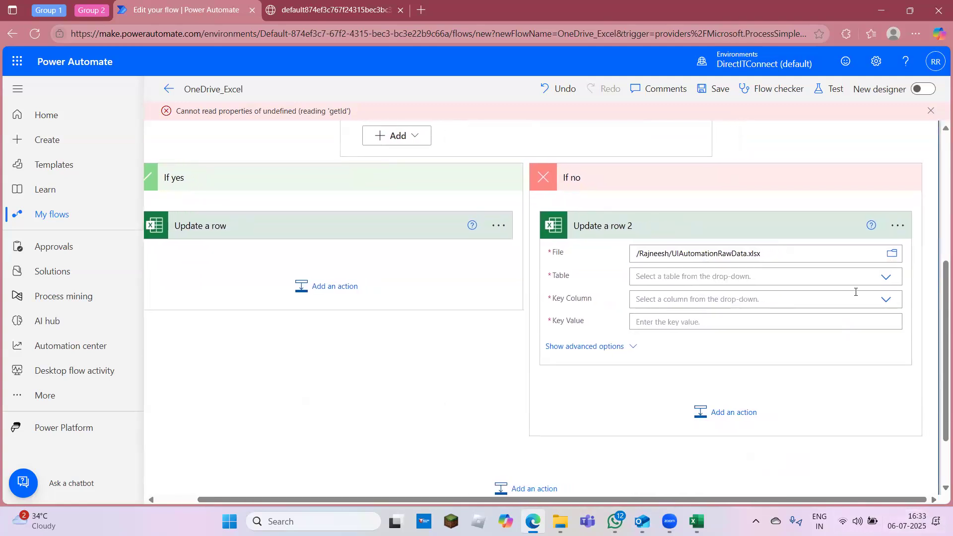
click(887, 279)
click(678, 302)
Step: Set Update a row 2's Key Column to InvoiceNumber and its Key Value to the InvoiceNumber dynamic content
click(887, 299)
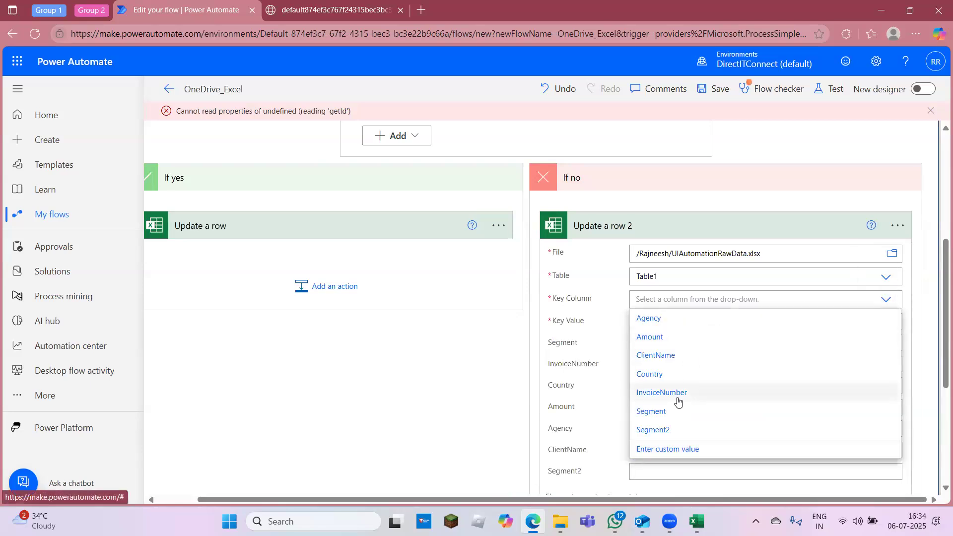
click(677, 397)
click(682, 320)
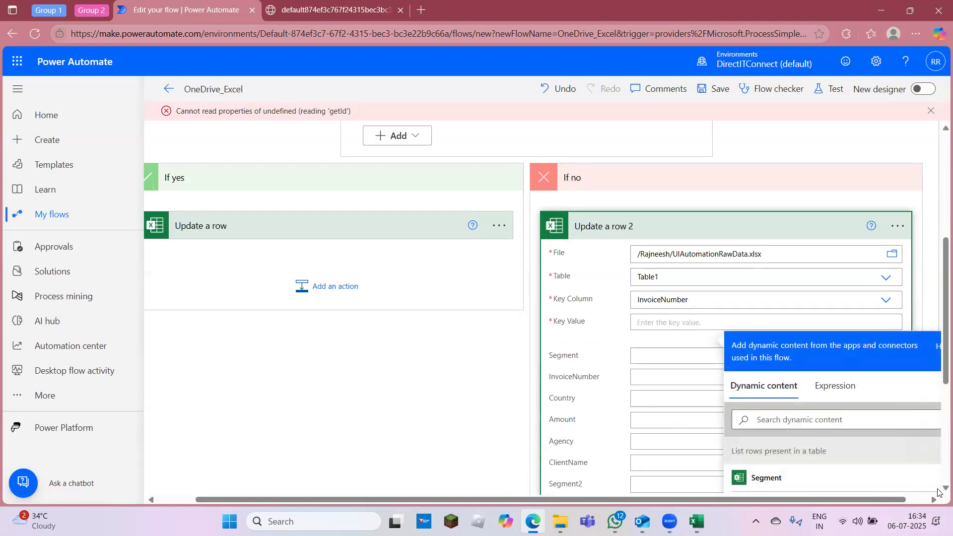
scroll(874, 447, down, 2)
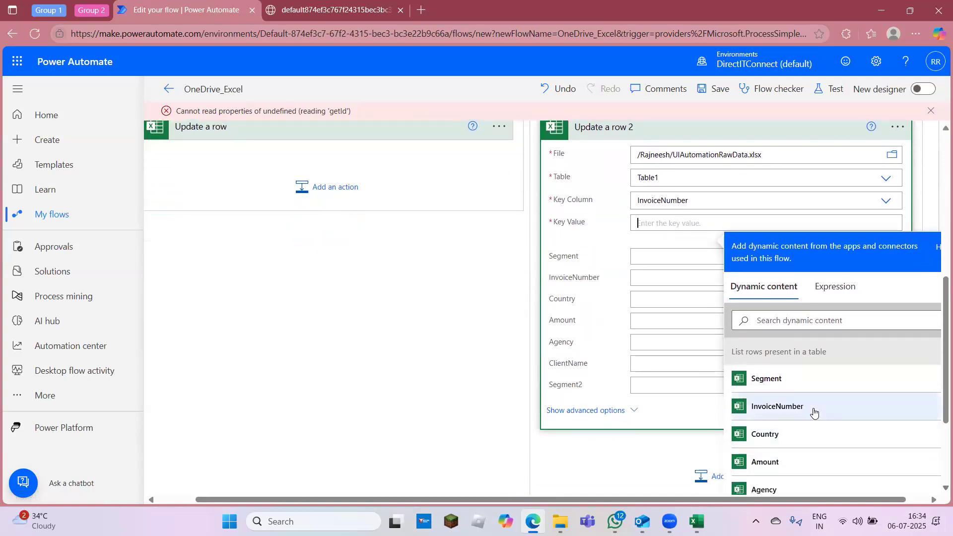
click(814, 408)
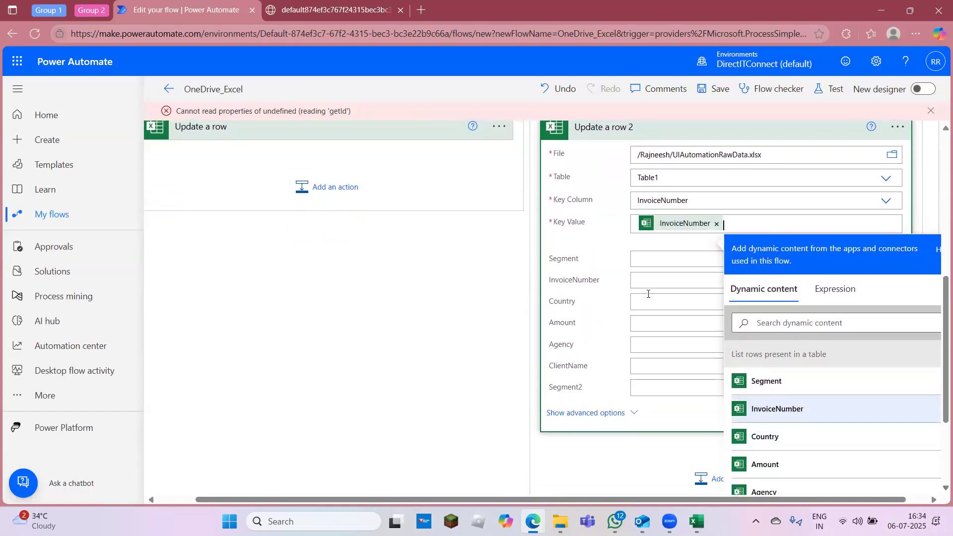
Step: Set Update a row 2's ClientName to Low Priority Client
click(655, 368)
text(Low Pric)
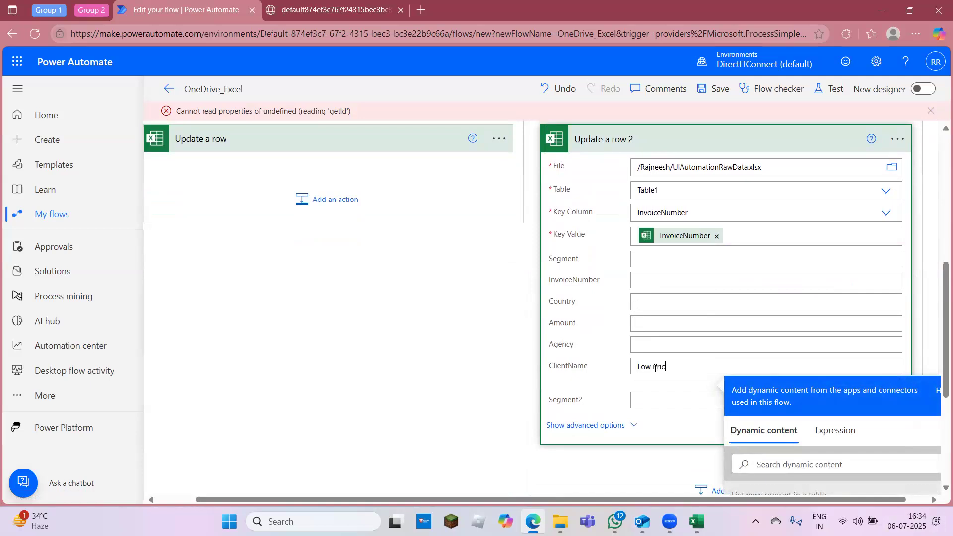
text(rity Client)
click(939, 131)
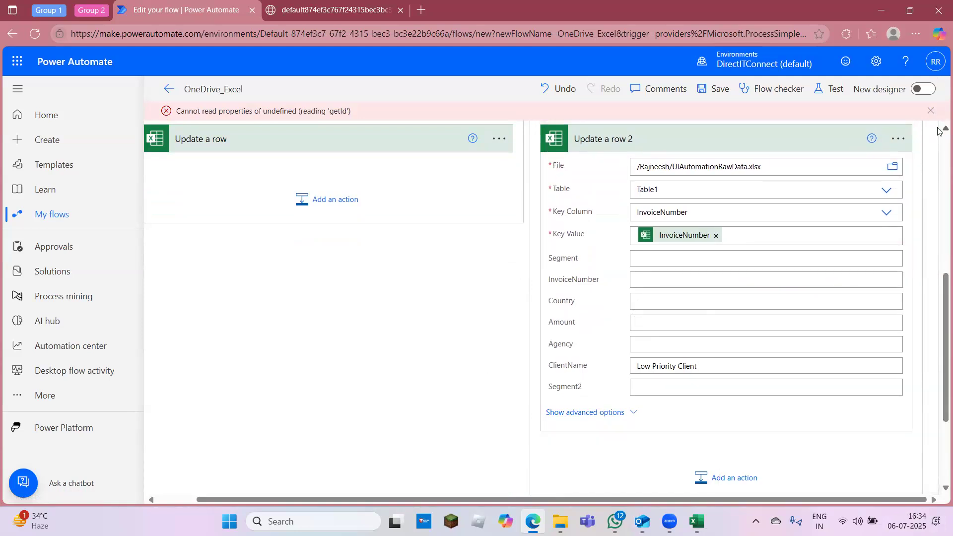
Step: Collapse the Condition card inside the Apply to each loop, leaving the loop expanded
scroll(547, 223, up, 5)
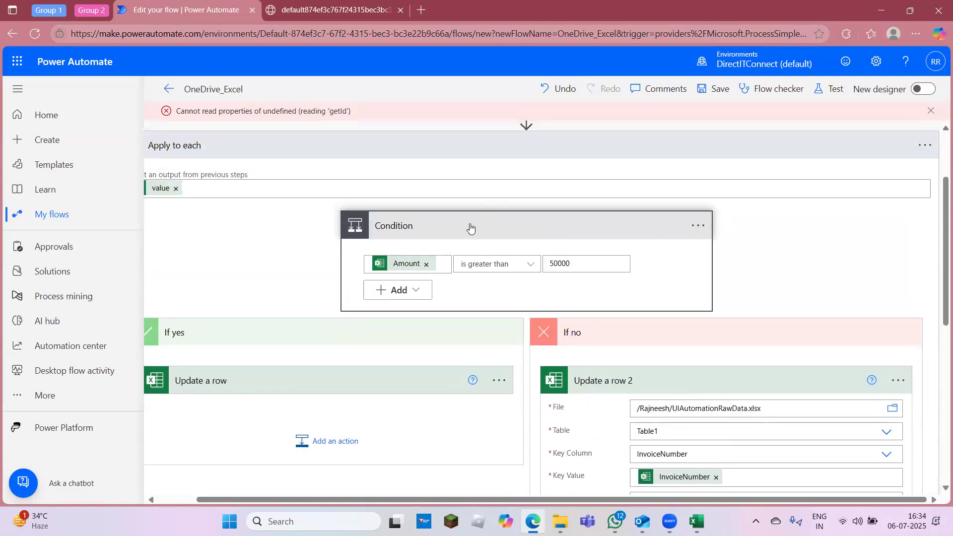
click(470, 228)
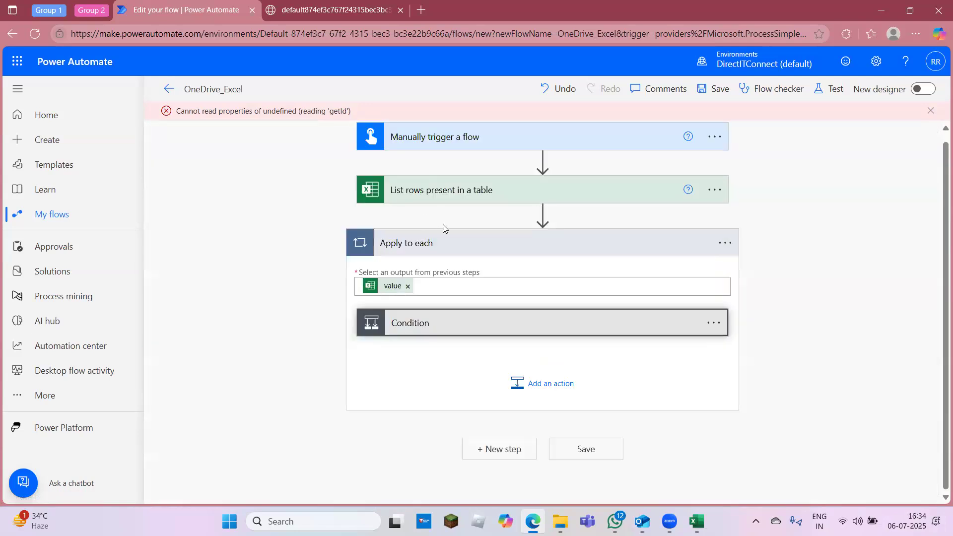
click(530, 243)
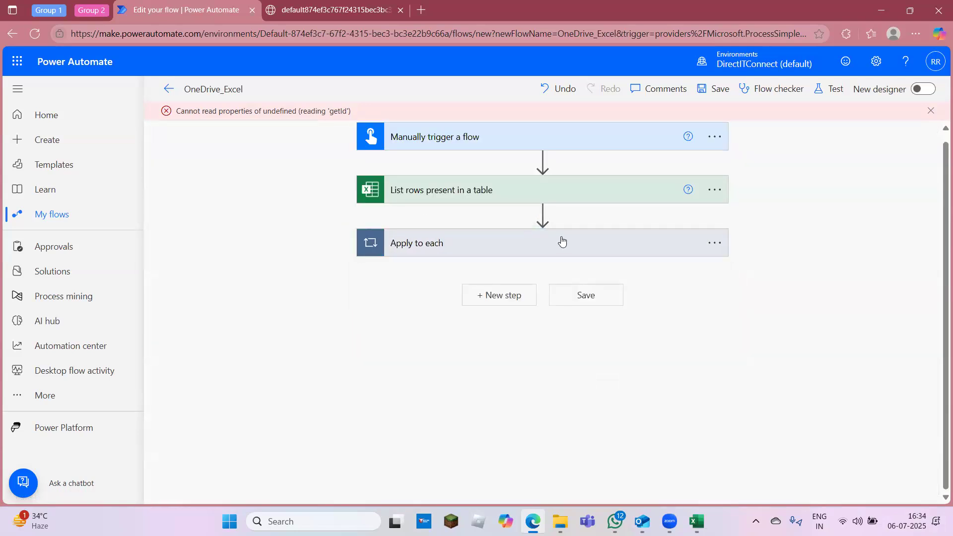
click(599, 241)
click(713, 323)
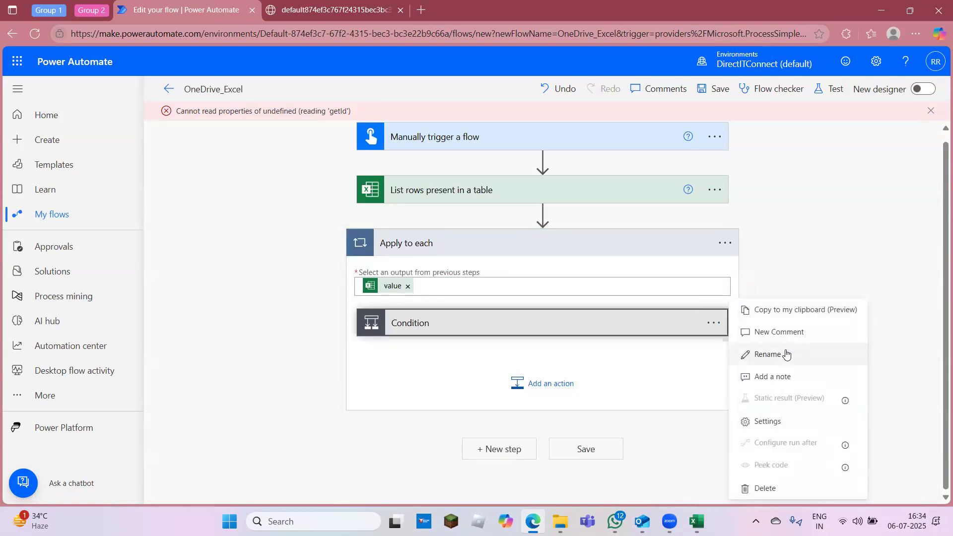
click(801, 300)
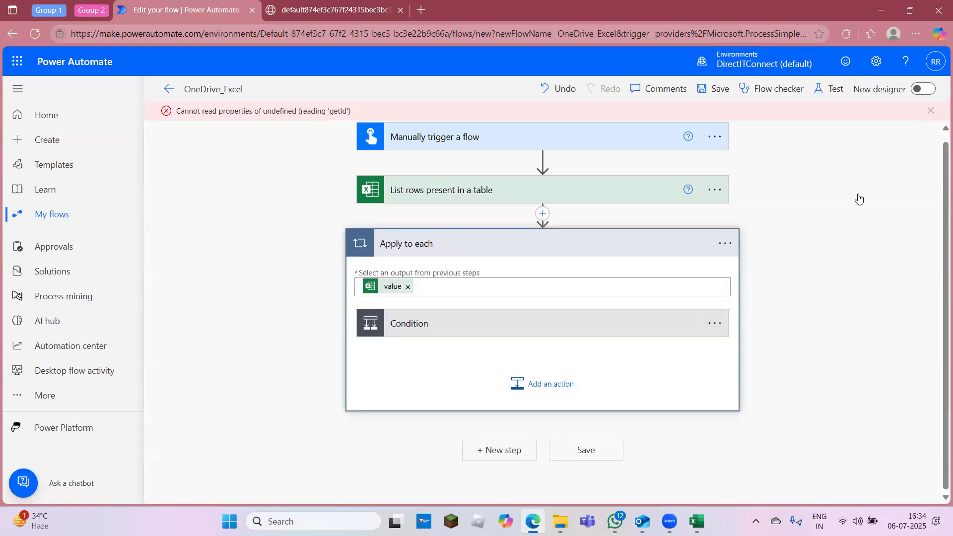
Step: Save the flow and run a manual test of it
click(835, 89)
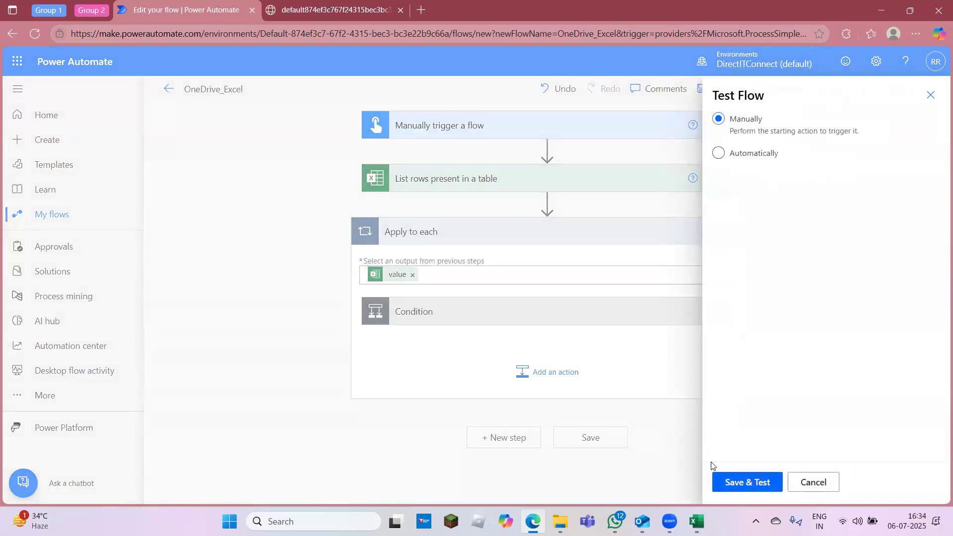
click(748, 484)
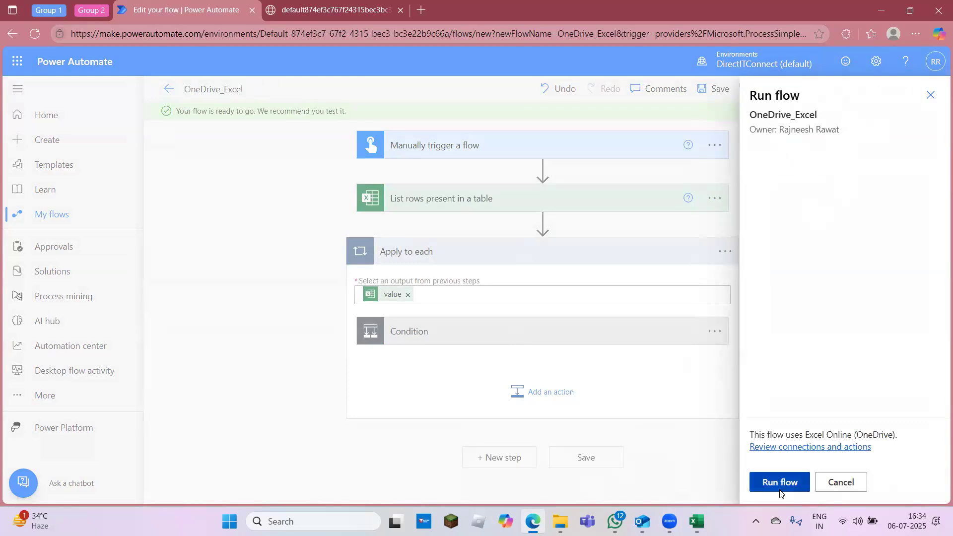
click(780, 491)
click(774, 483)
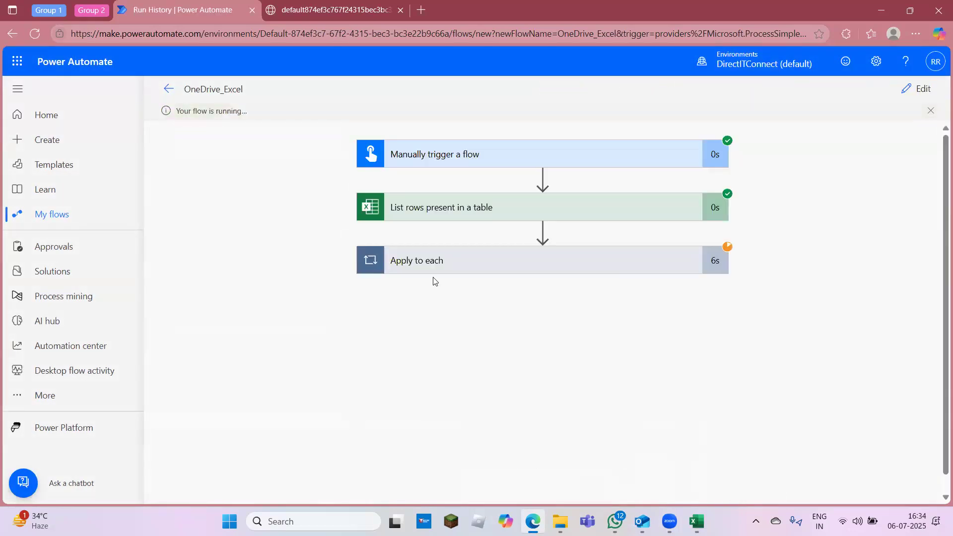
Step: Inspect the run's Apply to each loop and check the table in the Excel workbook for updated rows
click(464, 265)
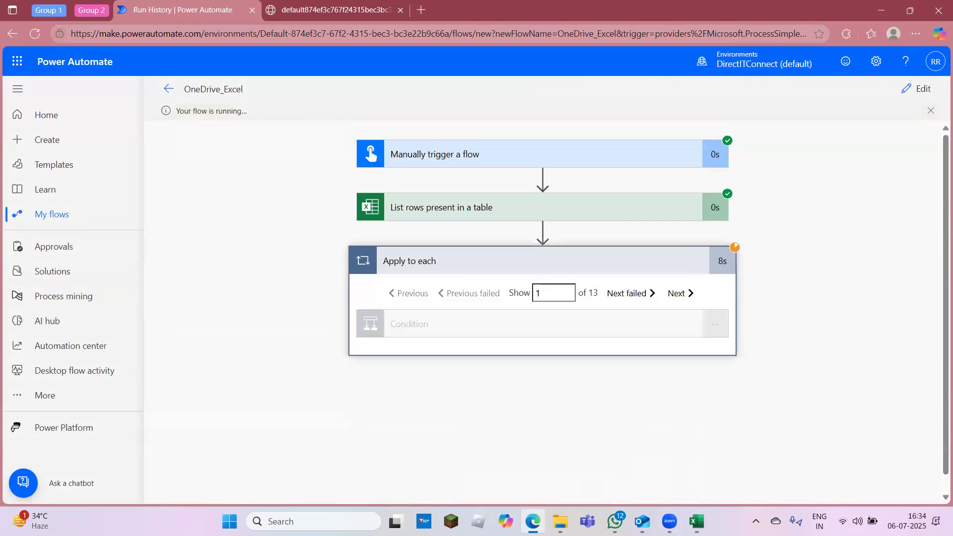
click(697, 522)
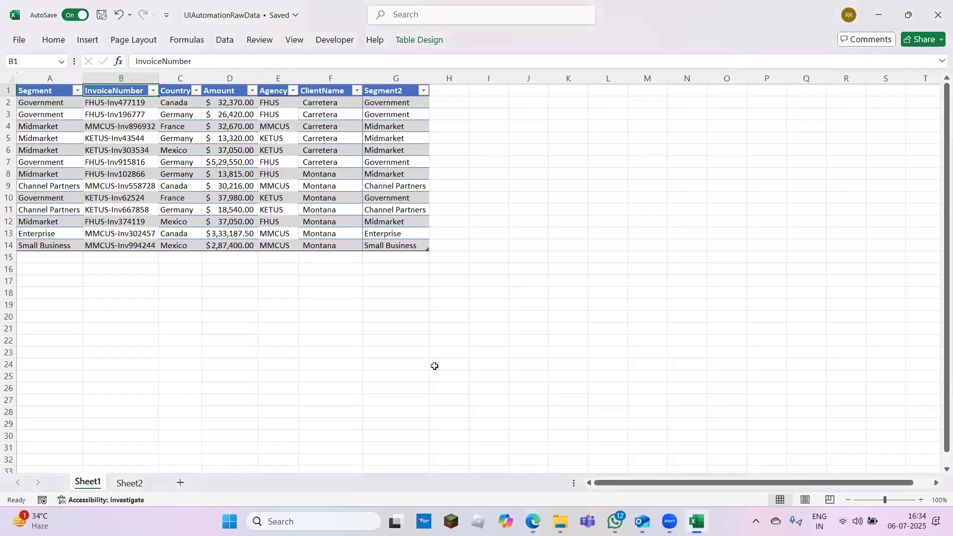
click(356, 325)
key(alt+Tab)
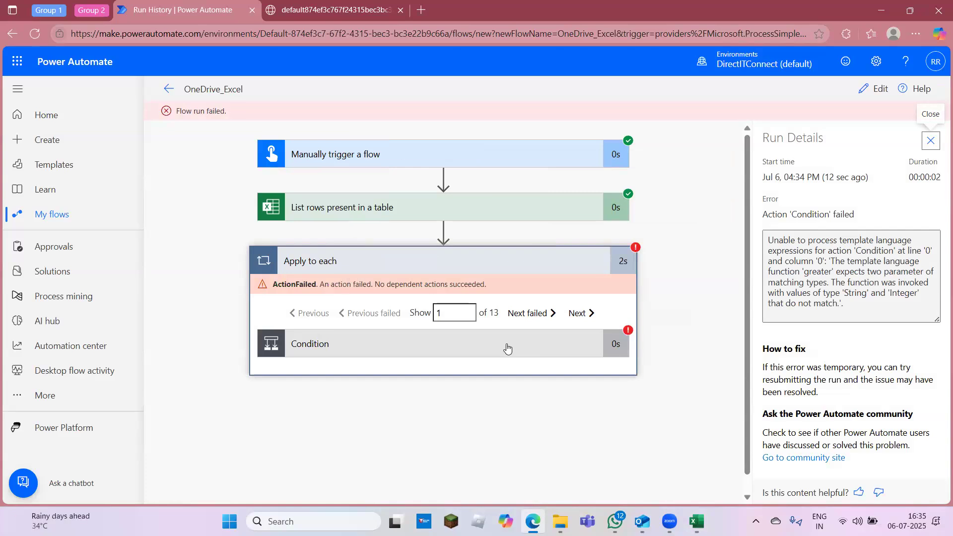
Step: Switch to the Excel workbook and check the number format of the Amount column
key(alt+Tab)
click(232, 111)
click(231, 106)
click(50, 39)
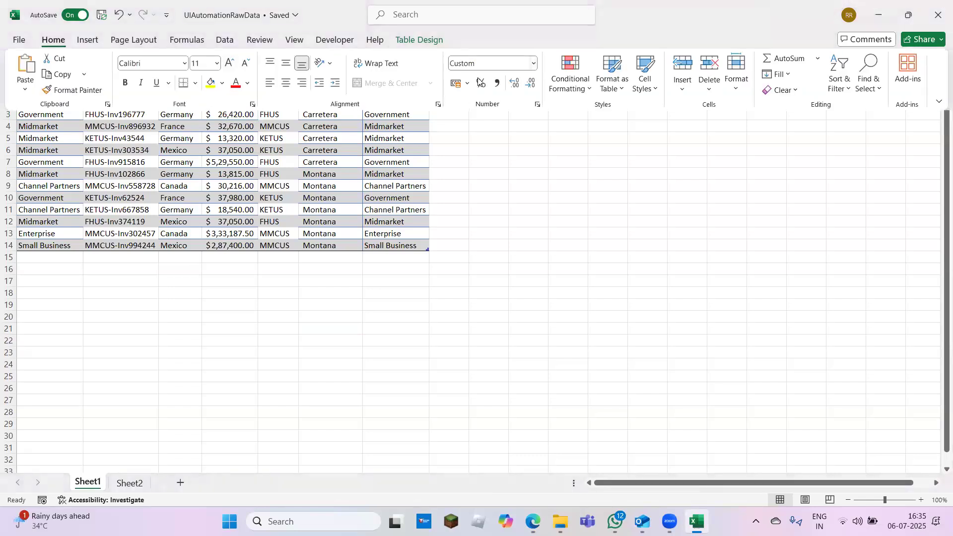
click(401, 235)
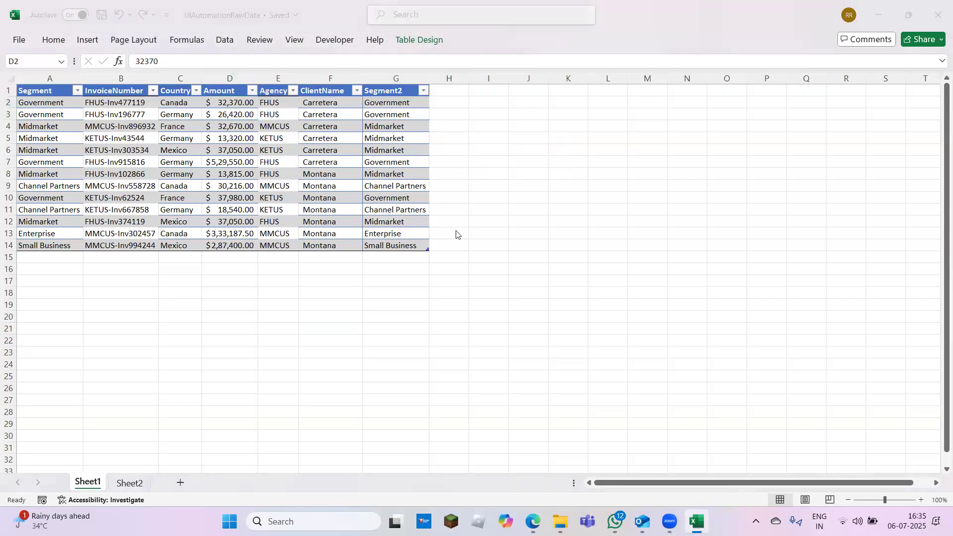
Step: Switch back to Power Automate, reopen the OneDrive_Excel flow for editing and expand the Condition inside the Apply to each loop
key(alt+Tab)
click(873, 88)
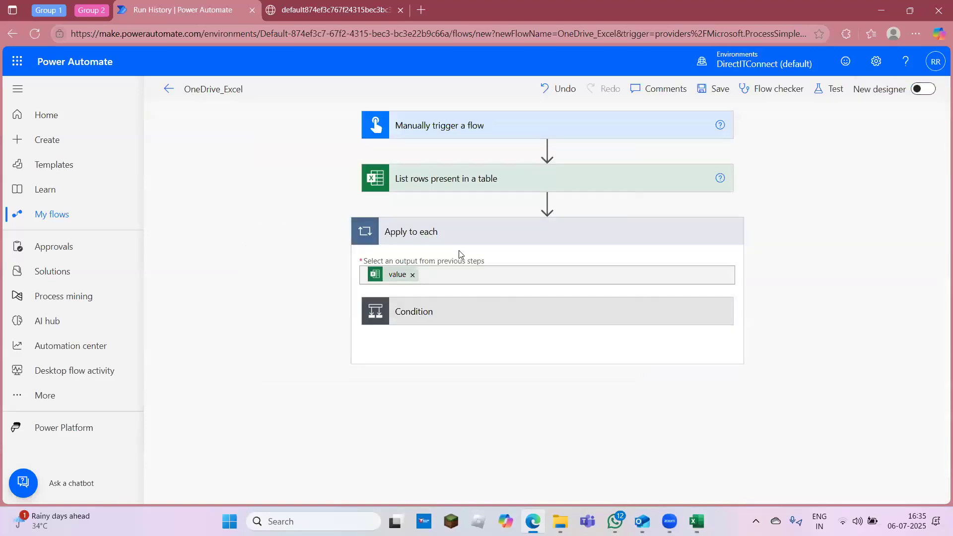
click(525, 320)
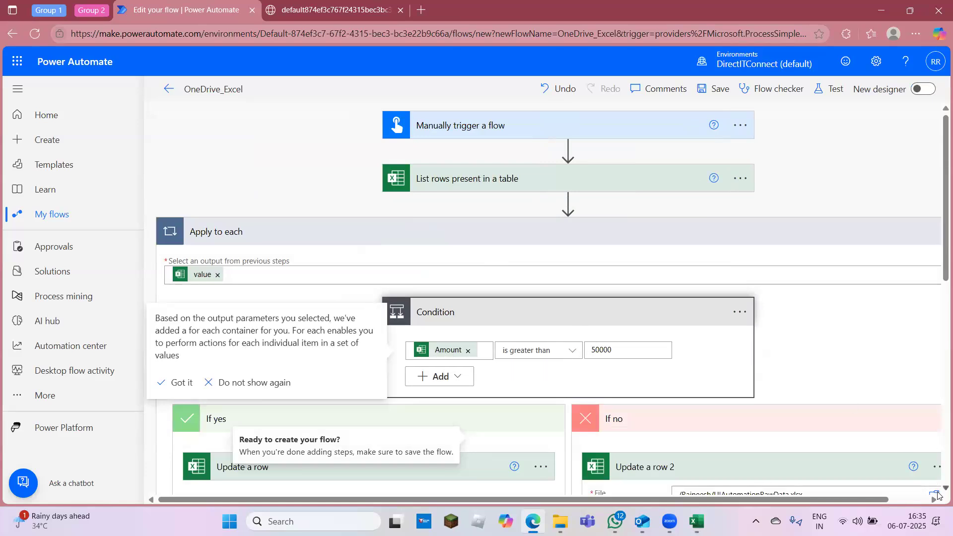
scroll(475, 195, down, 3)
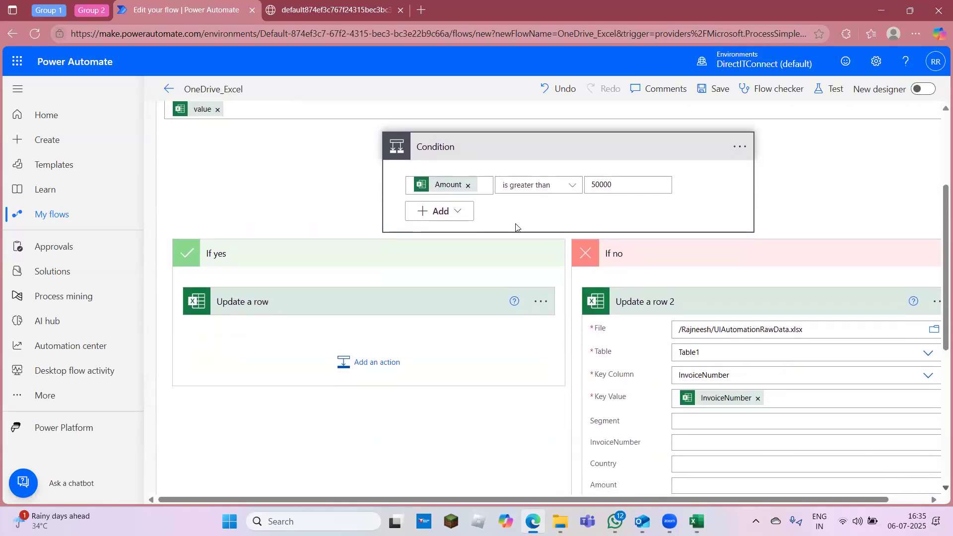
click(468, 176)
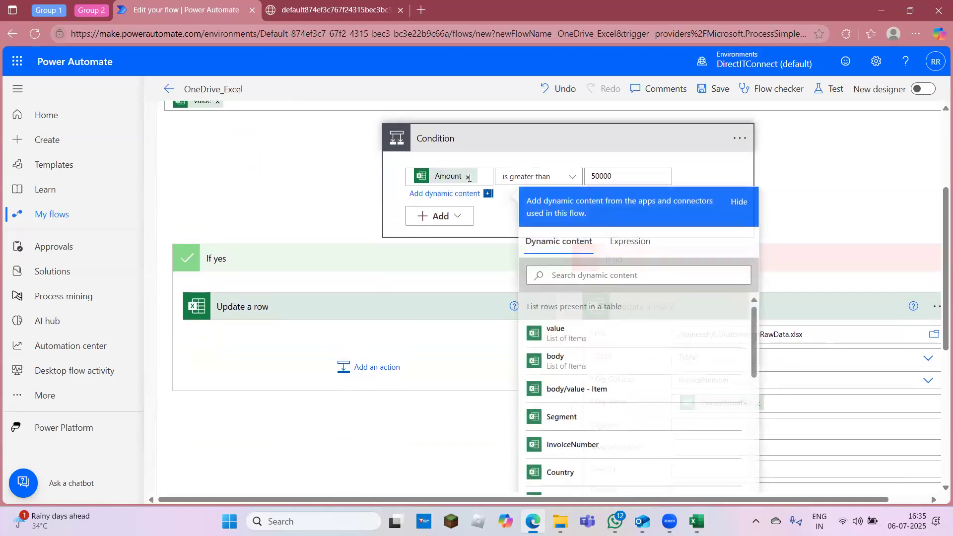
click(628, 241)
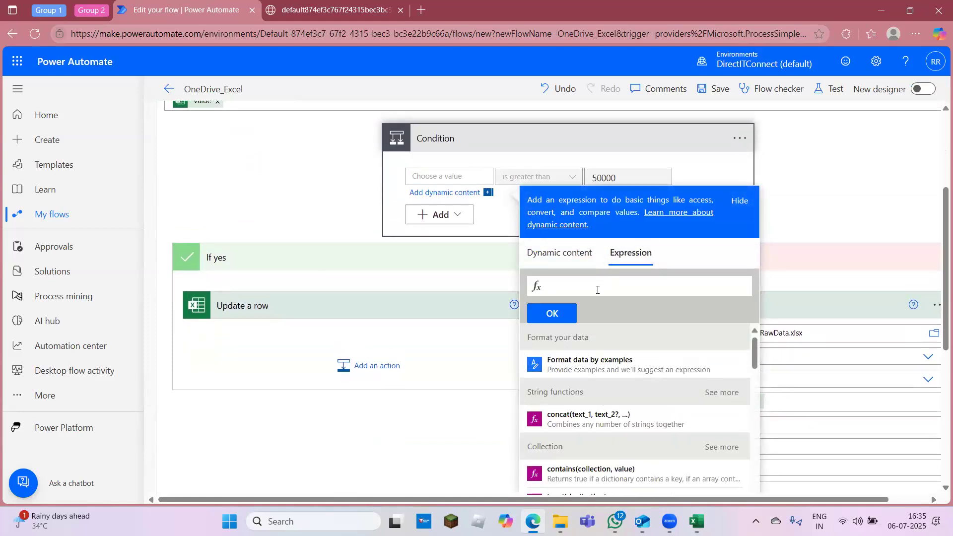
text(in)
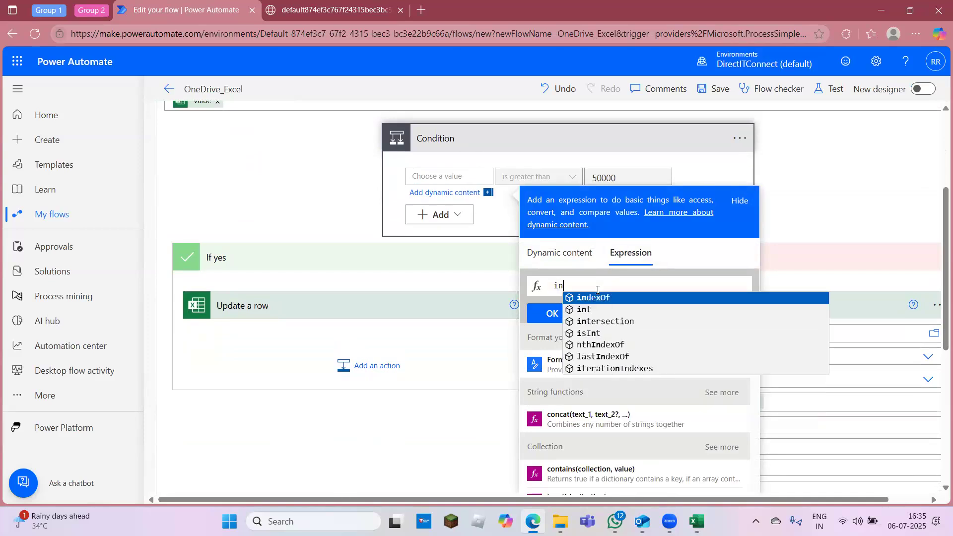
key(Down)
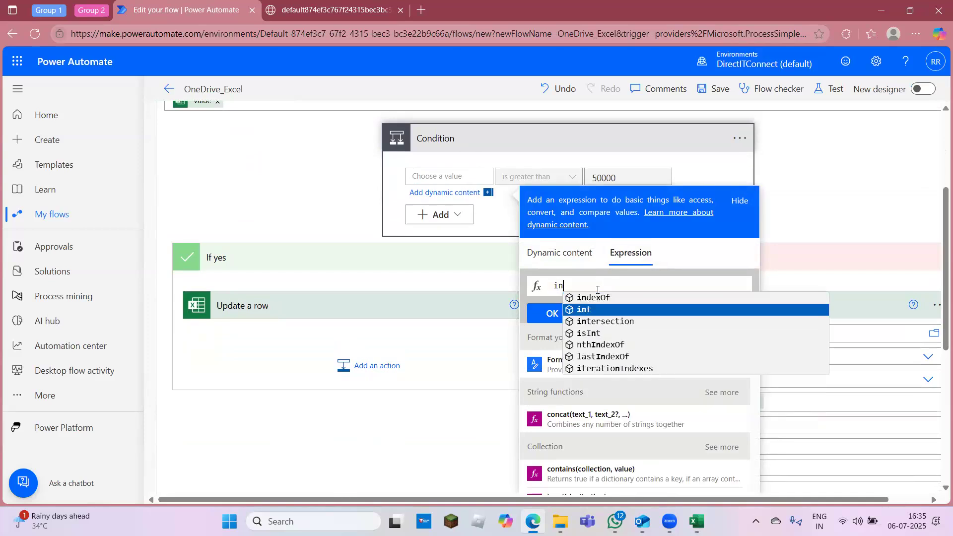
key(Return)
text(()
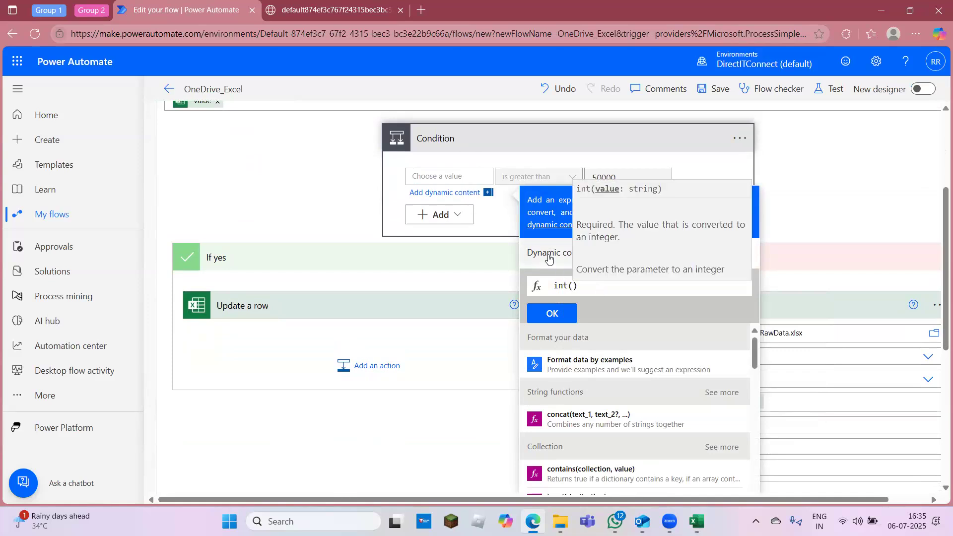
click(549, 255)
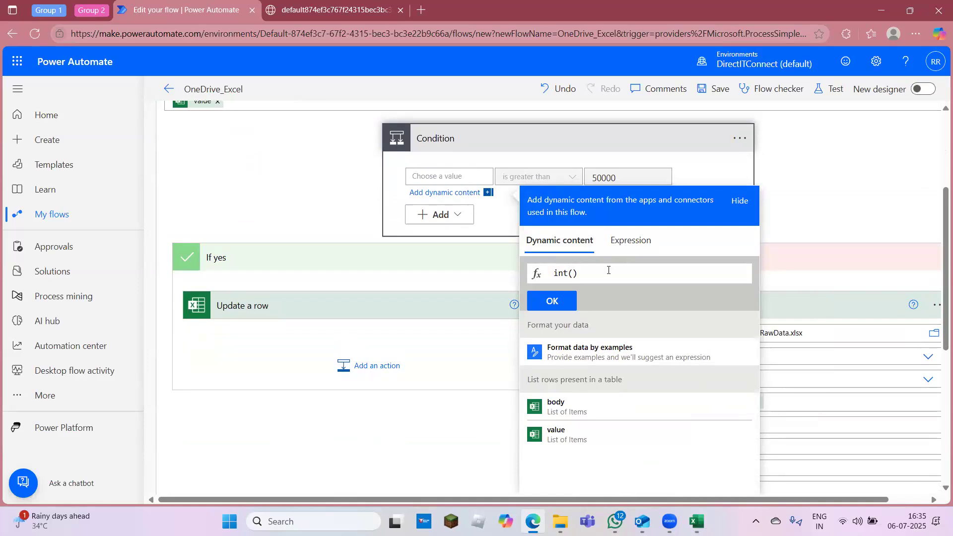
key(ctrl+a)
key(BackSpace)
Step: Set the condition's left value to the Amount dynamic content and copy that token
click(437, 175)
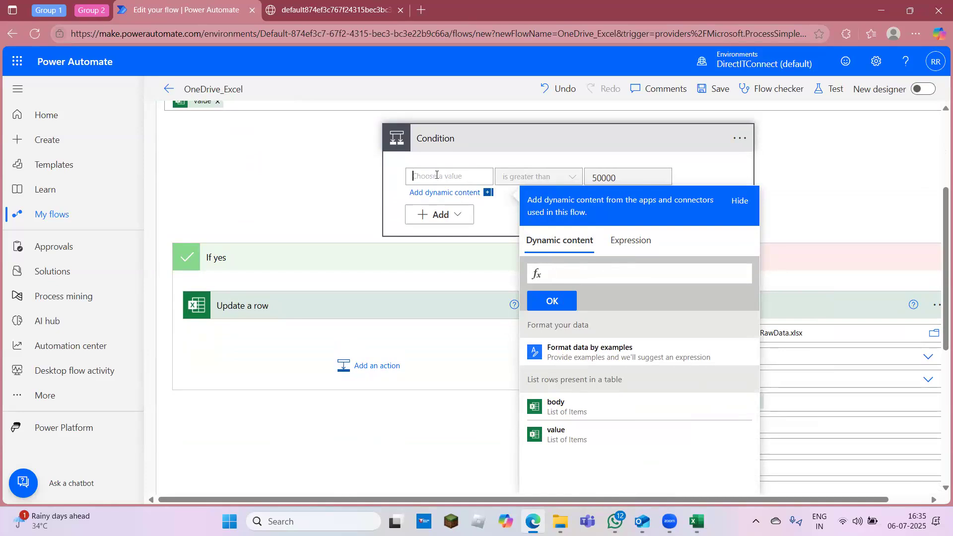
click(631, 241)
click(568, 256)
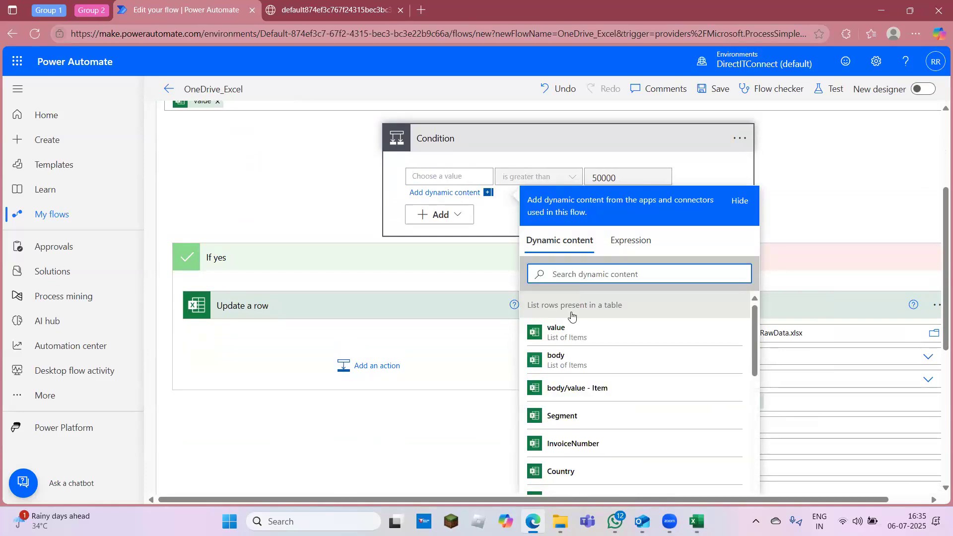
text(amoun)
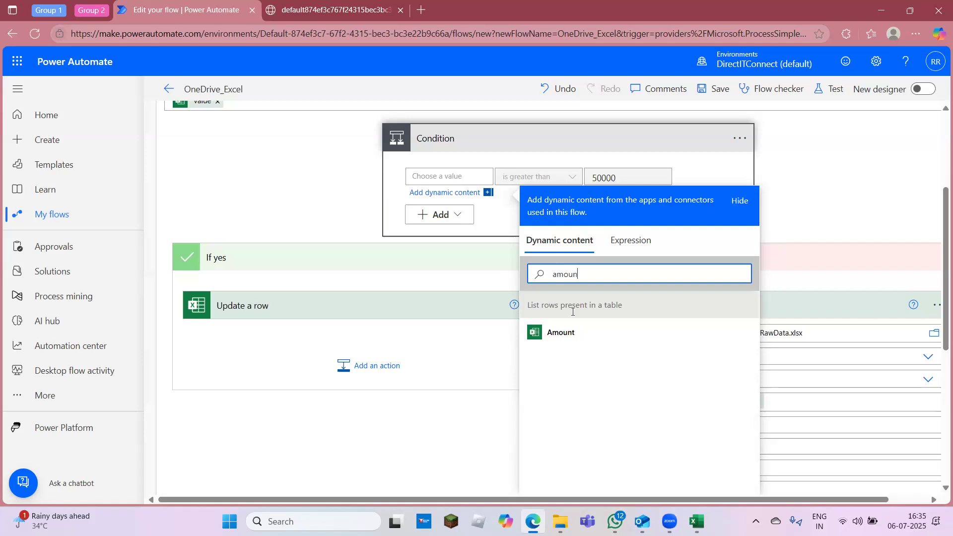
click(562, 335)
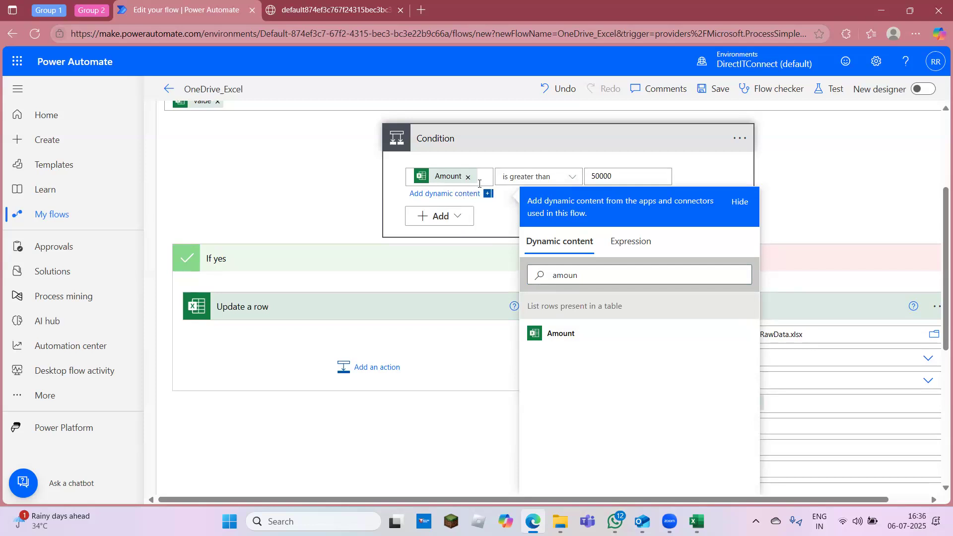
key(ctrl+a)
click(444, 174)
drag(444, 173, 483, 181)
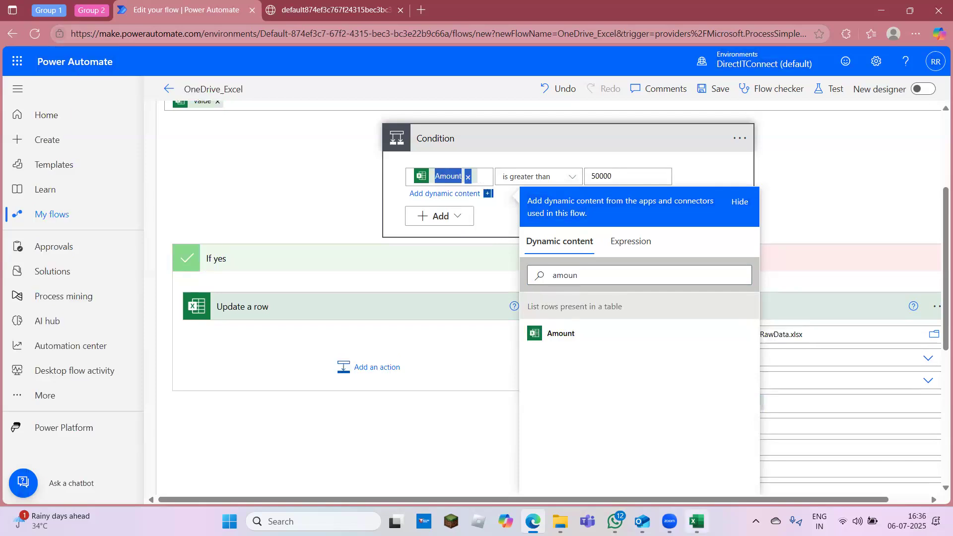
Step: Paste the token into cell A1 of the blank Excel workbook Book1, remove its leading @, and copy items('Apply_to_each')?['Amount']
click(696, 521)
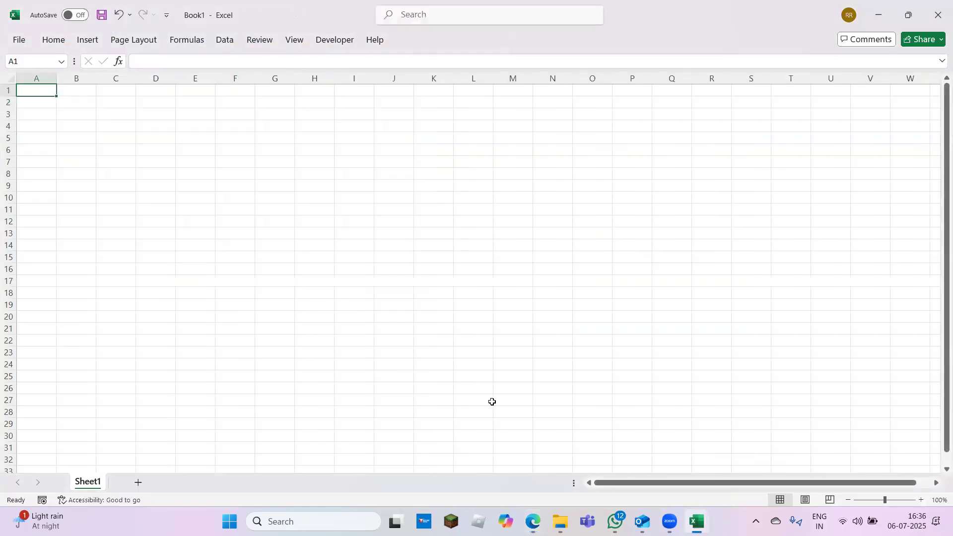
key(Return)
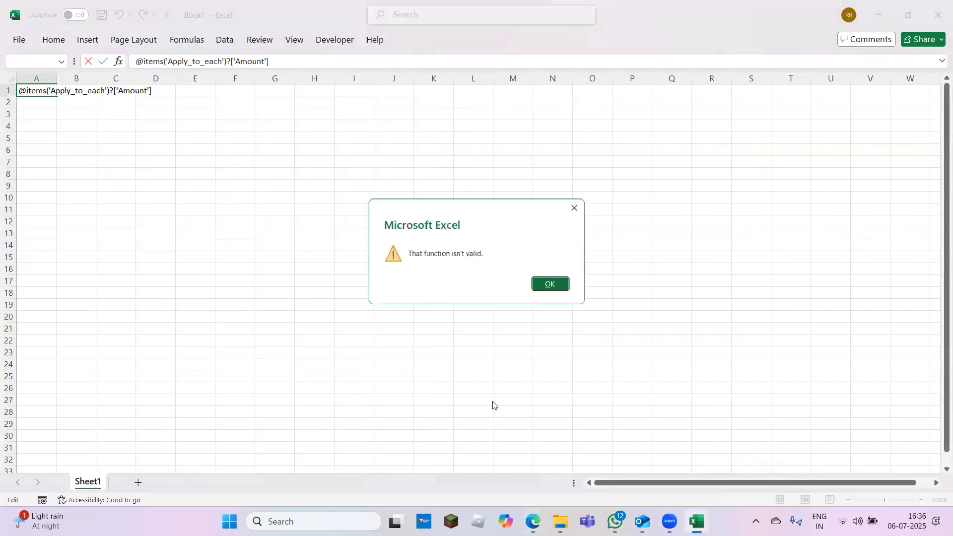
key(Return)
key(Return)
key(Return)
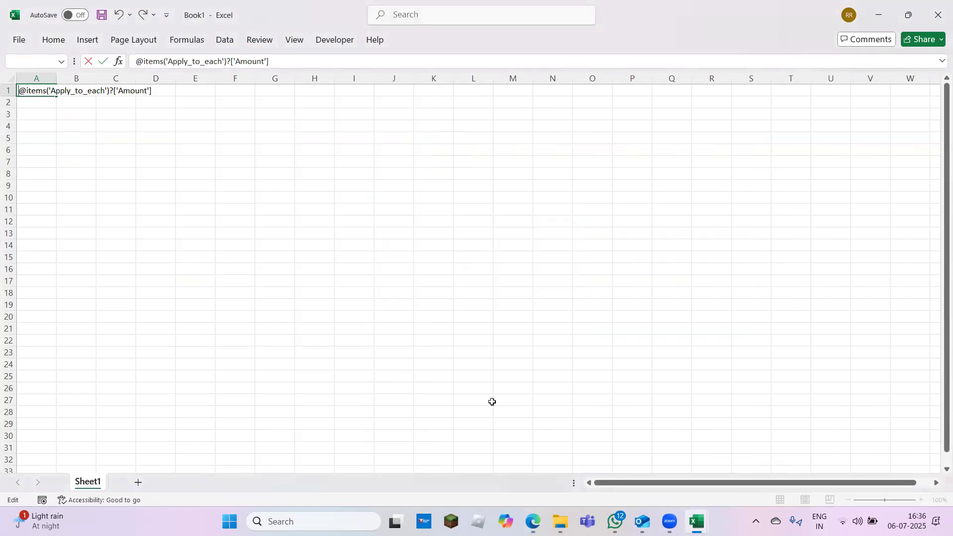
key(Delete)
key(Tab)
key(Left)
key(F2)
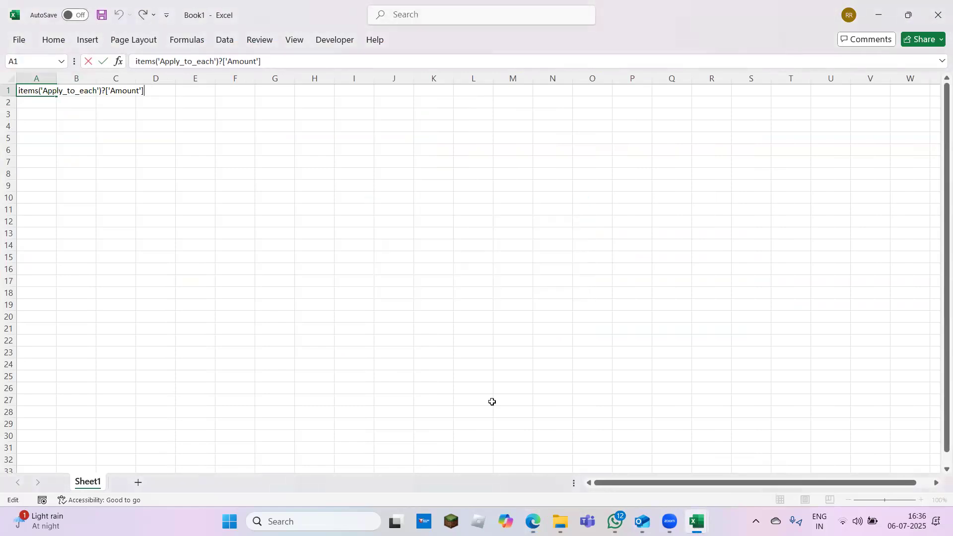
key(shift+Home)
key(ctrl+c)
key(Tab)
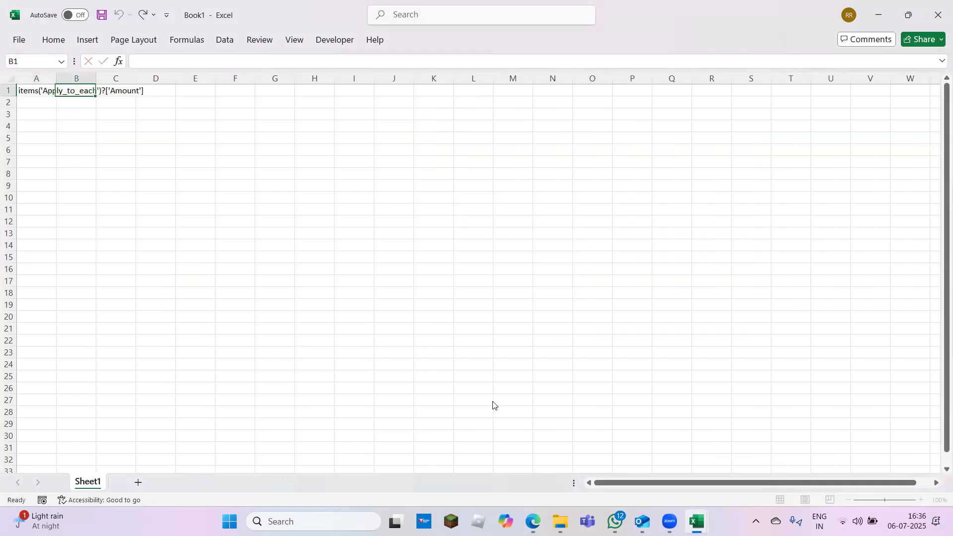
Step: Back in Power Automate, replace Amount in the condition's left value with the expression int(items('Apply_to_each')?['Amount'])
key(alt+Tab)
key(alt+Tab)
key(alt+Tab)
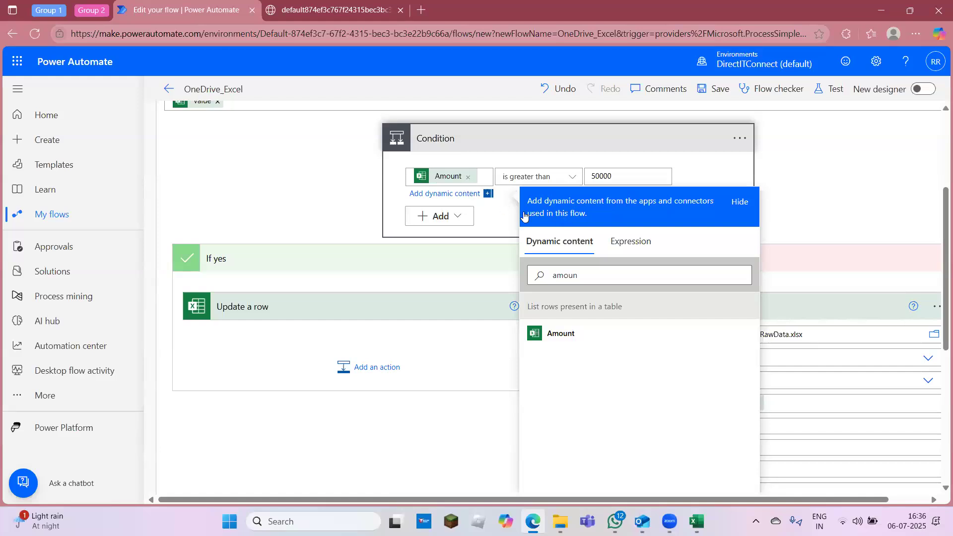
click(468, 179)
click(630, 241)
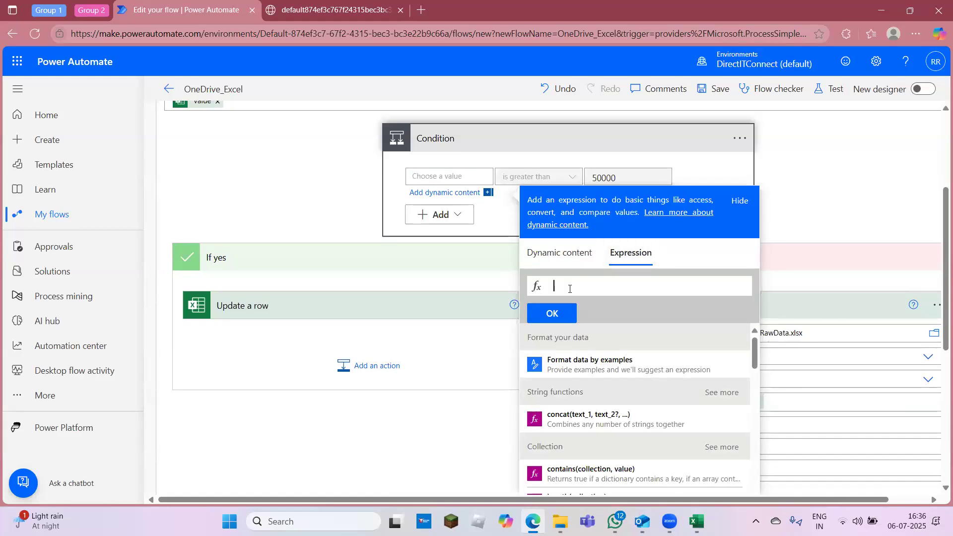
text(in)
key(Return)
text(()
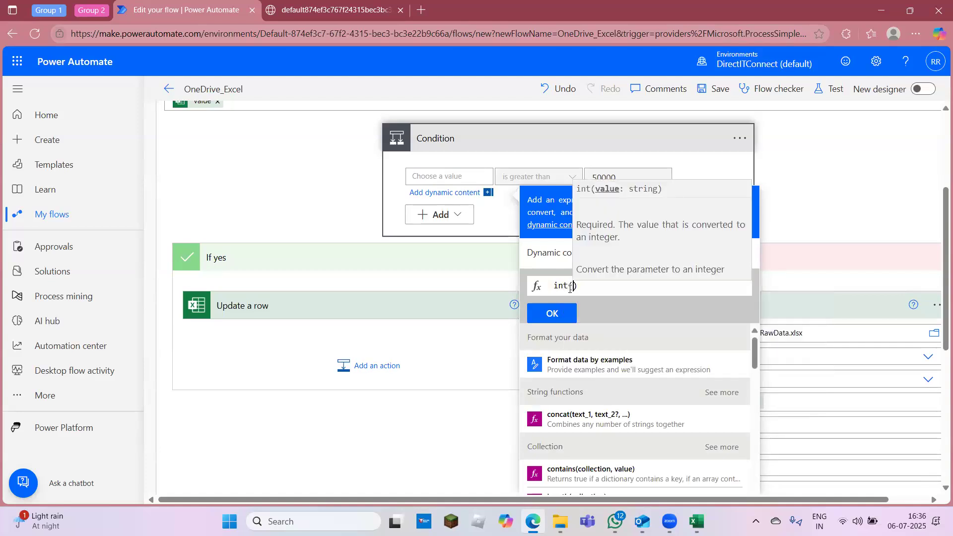
key(ctrl+v)
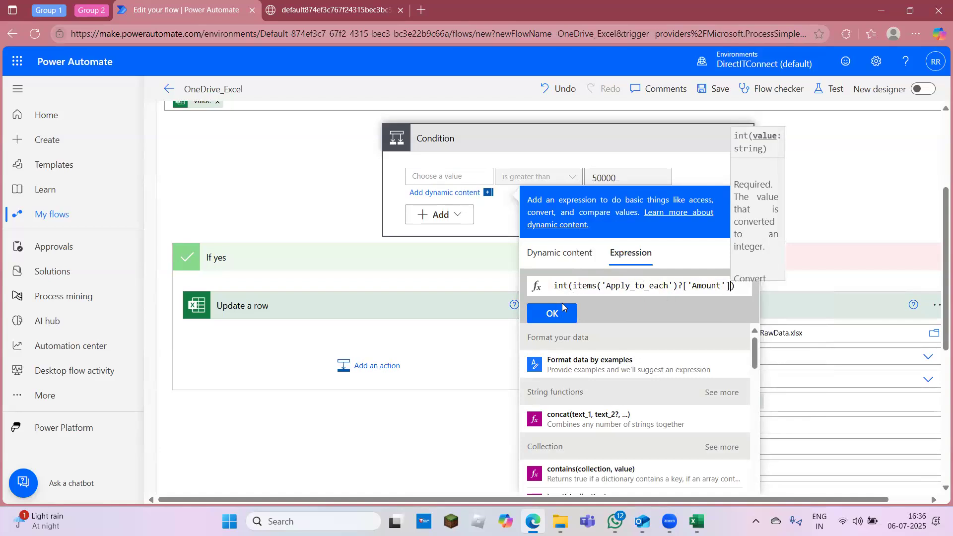
click(534, 313)
click(841, 228)
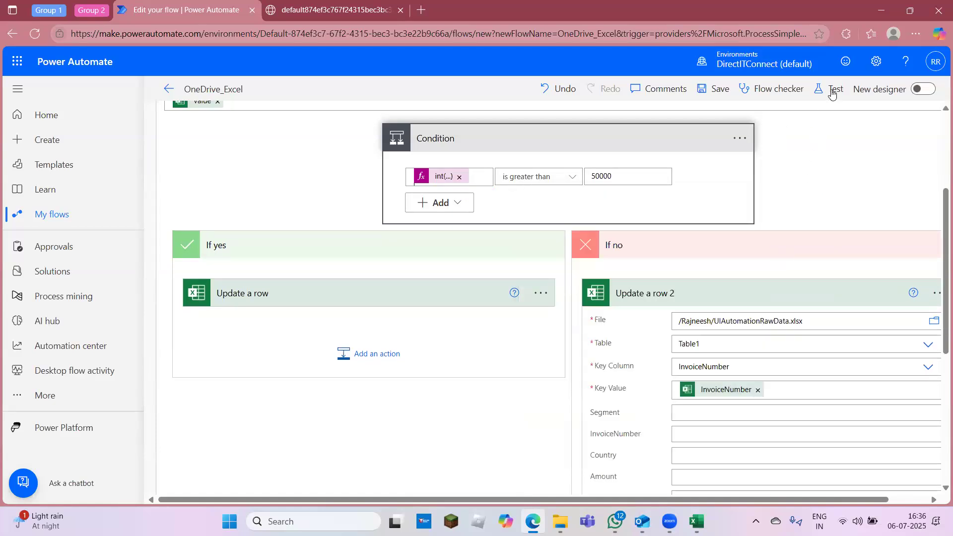
Step: Save the flow with the edited condition and run it as a manual test
click(833, 93)
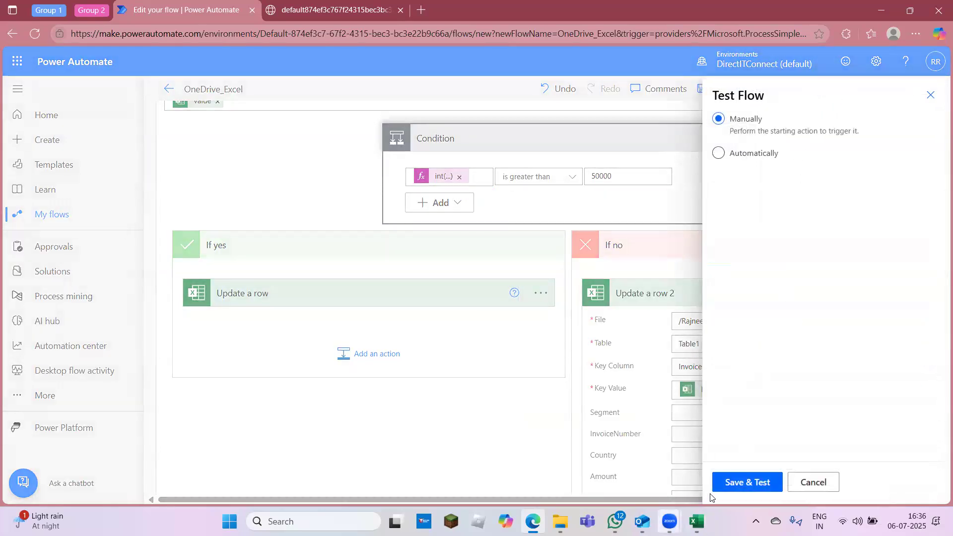
click(729, 485)
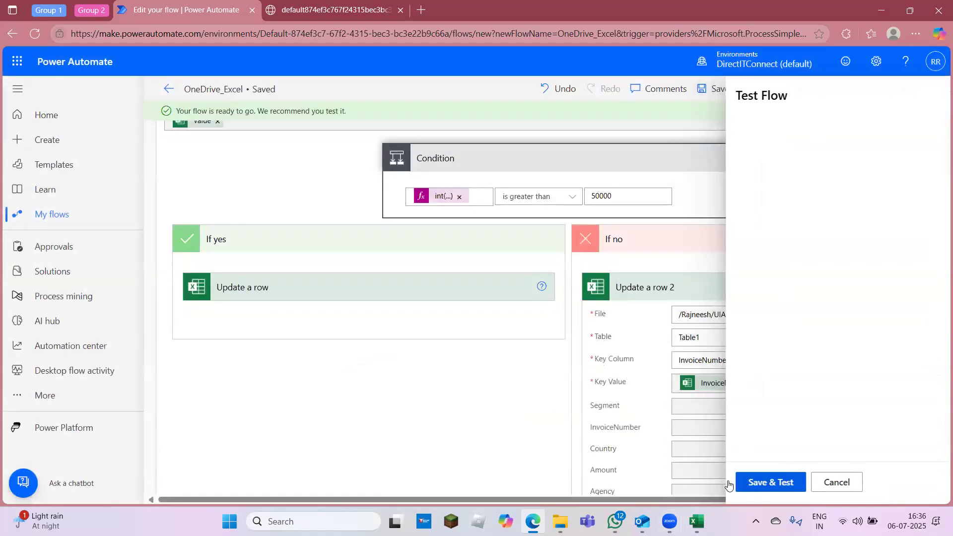
click(785, 484)
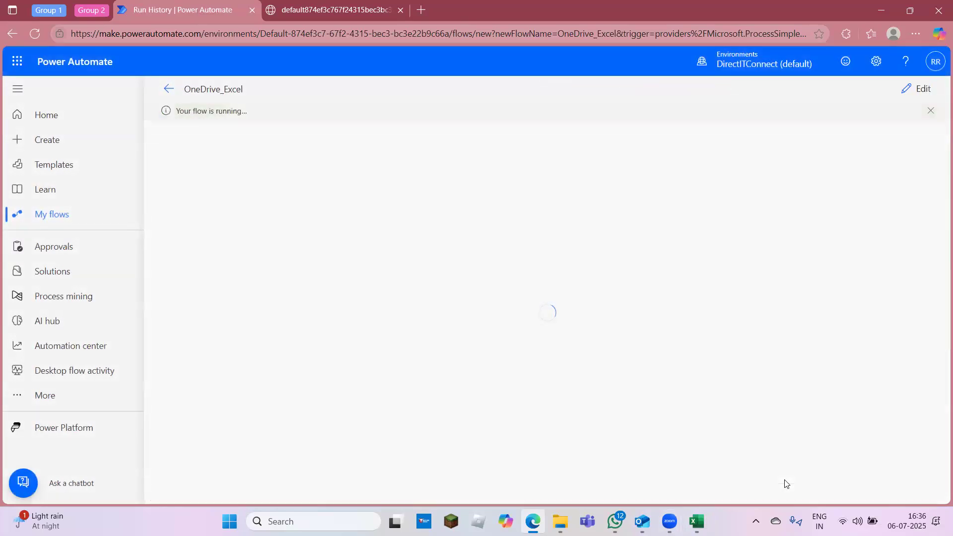
Step: Expand the run's Apply to each loop, then compare the ClientName and Amount values in the UIAutomationRawData workbook
click(562, 263)
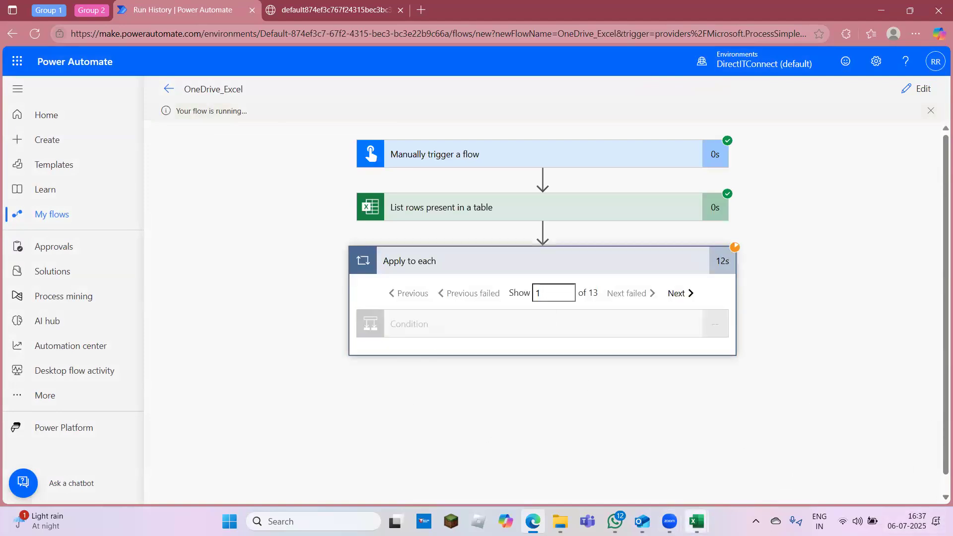
mouse_move(697, 521)
click(606, 442)
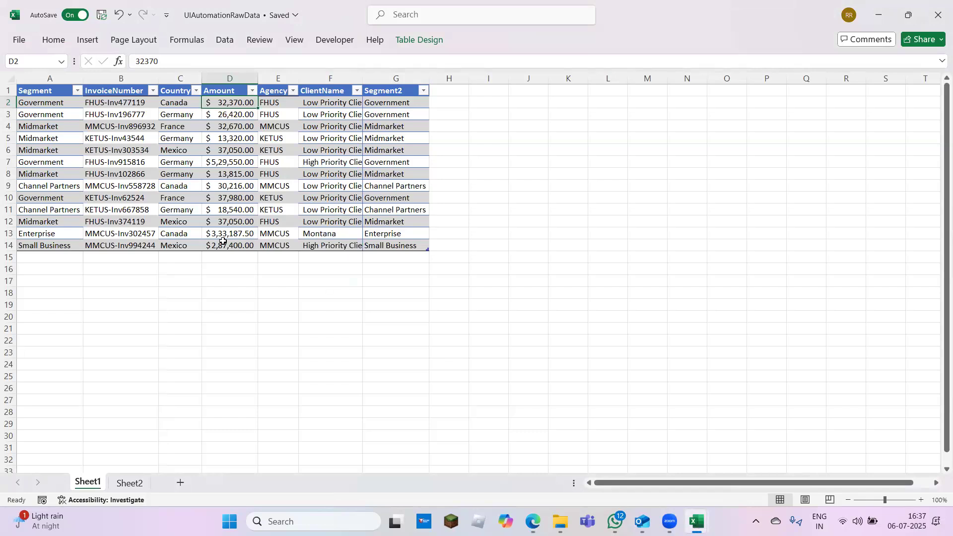
click(326, 234)
click(334, 167)
click(322, 234)
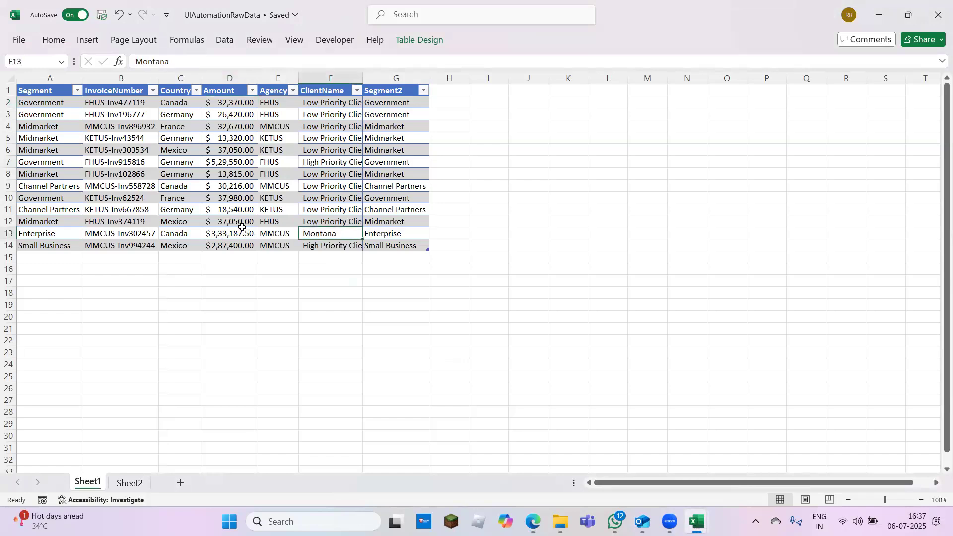
click(242, 227)
click(367, 331)
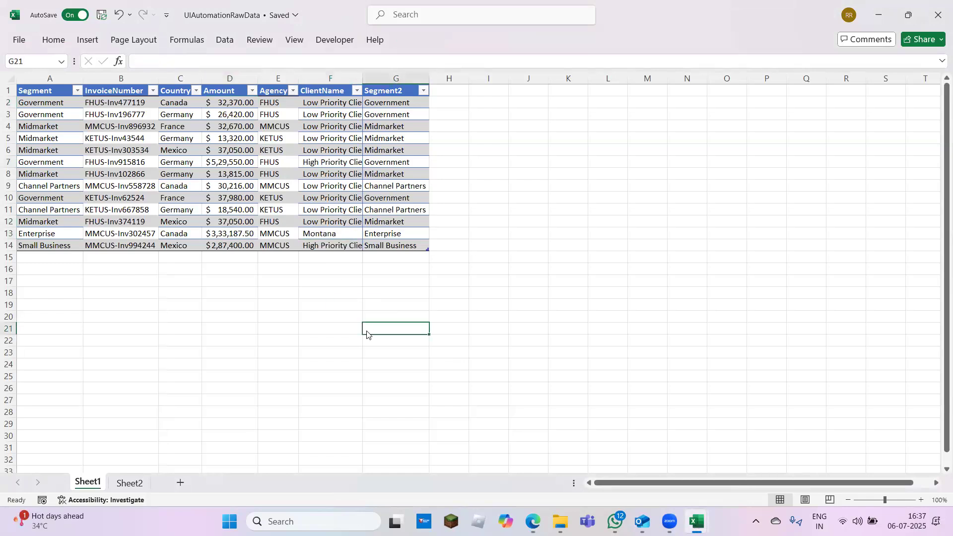
Step: Read the run's error details in Power Automate and check the Amount in row 13 of the Excel workbook against them
key(alt+Tab)
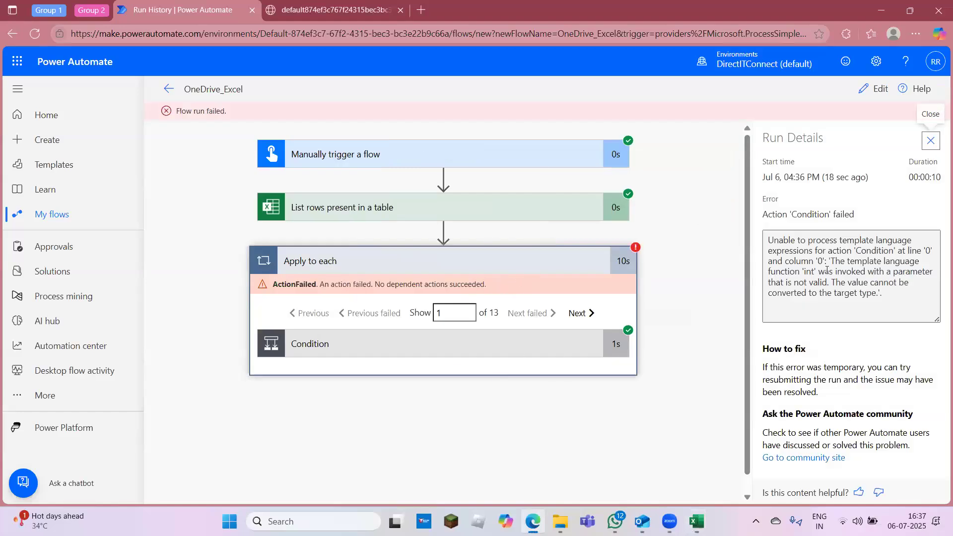
key(alt+Tab)
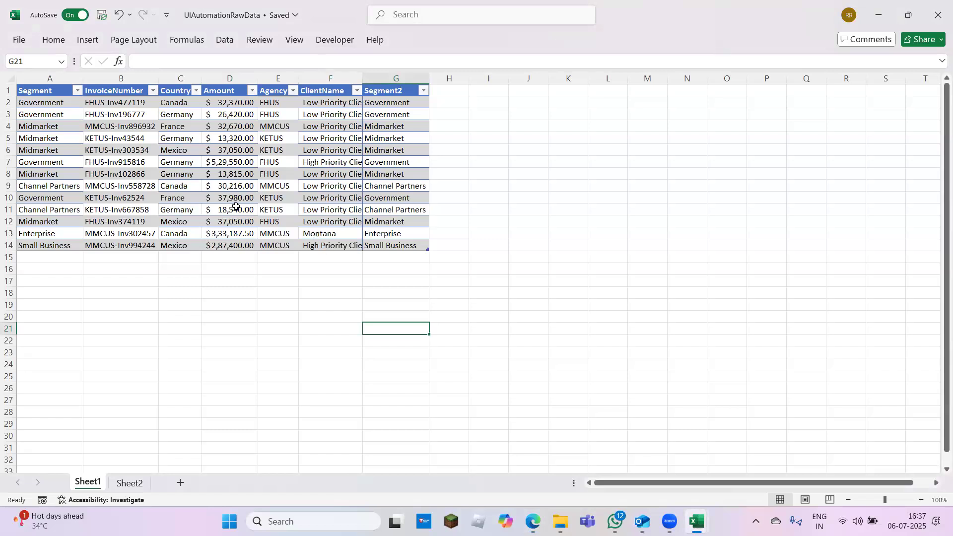
click(237, 235)
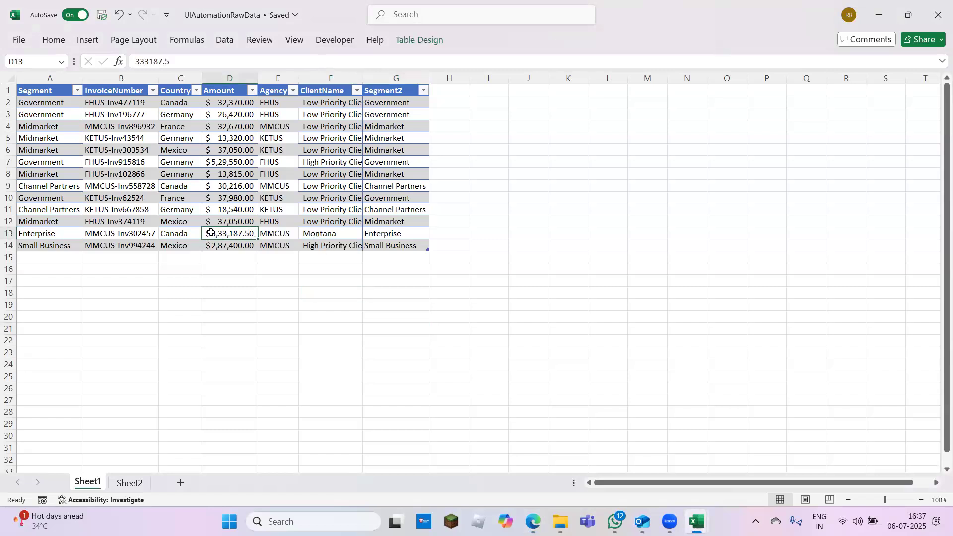
key(alt+Tab)
key(alt+Tab)
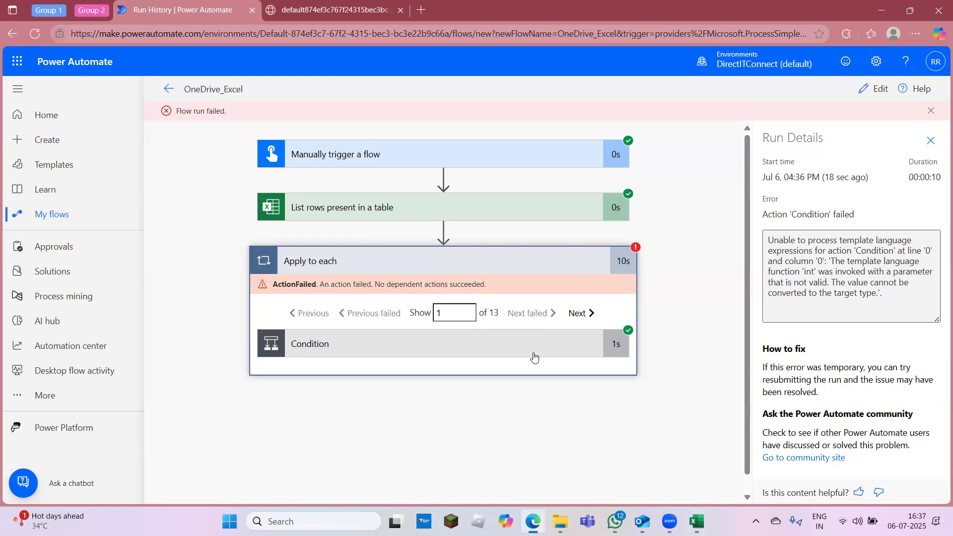
Step: Expand the Condition in the loop's first iteration and compare its result with the first row's Amount in the Excel workbook
click(534, 357)
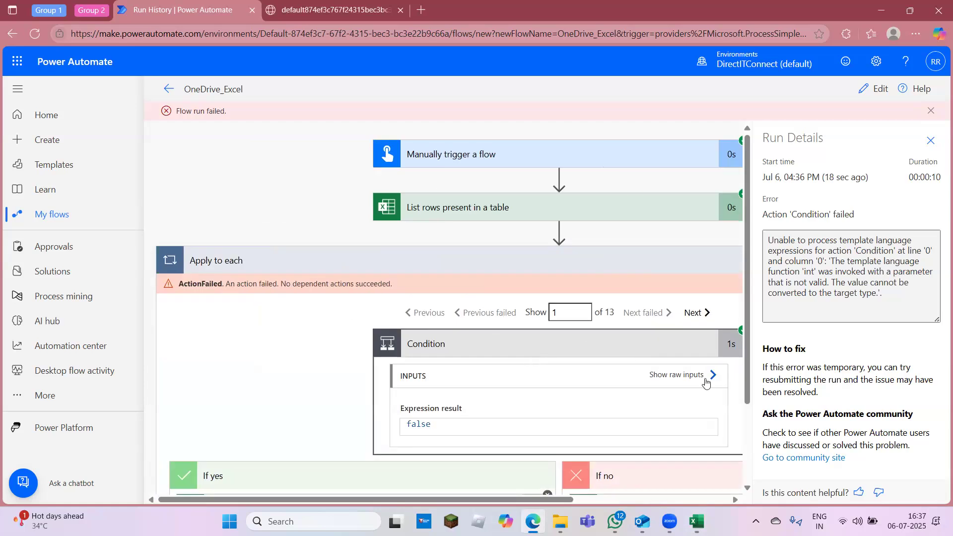
click(931, 142)
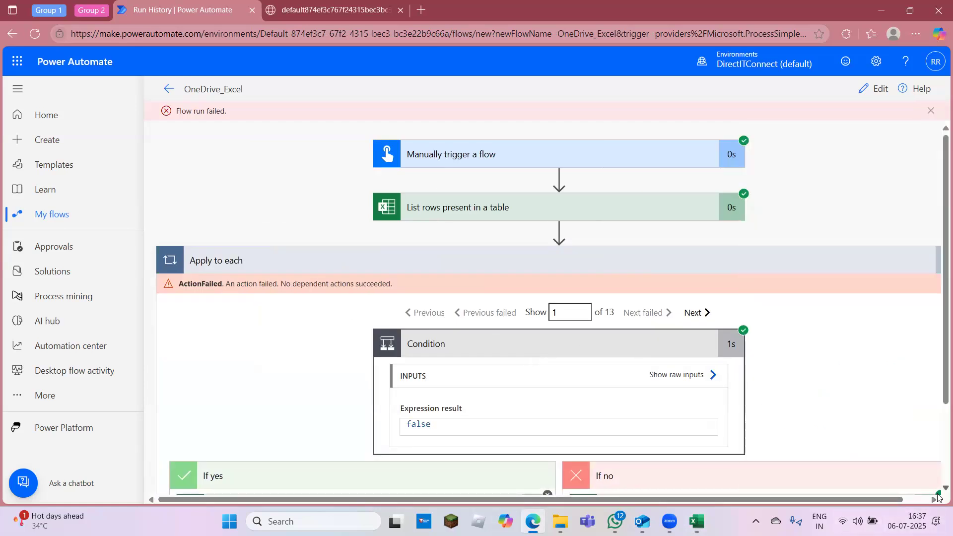
scroll(940, 494, down, 2)
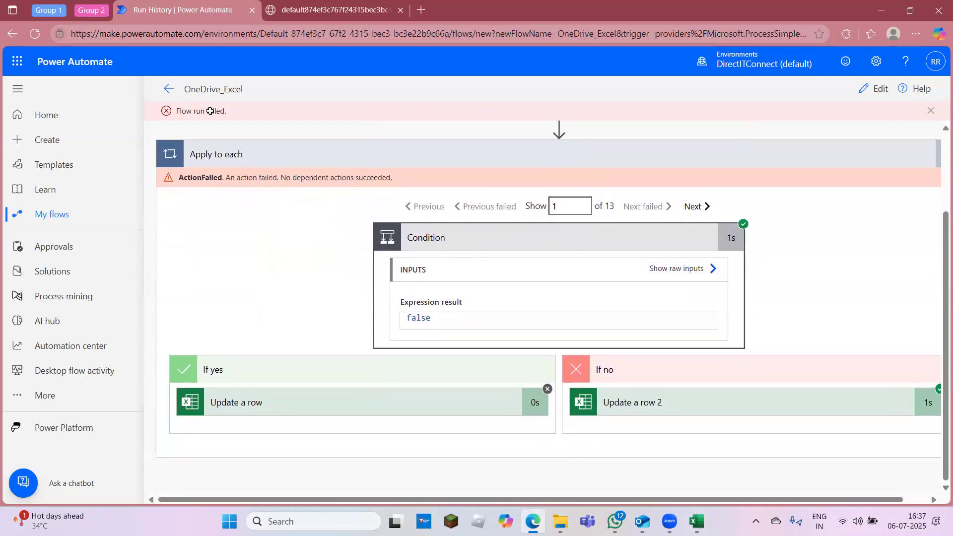
key(alt+Tab)
click(232, 104)
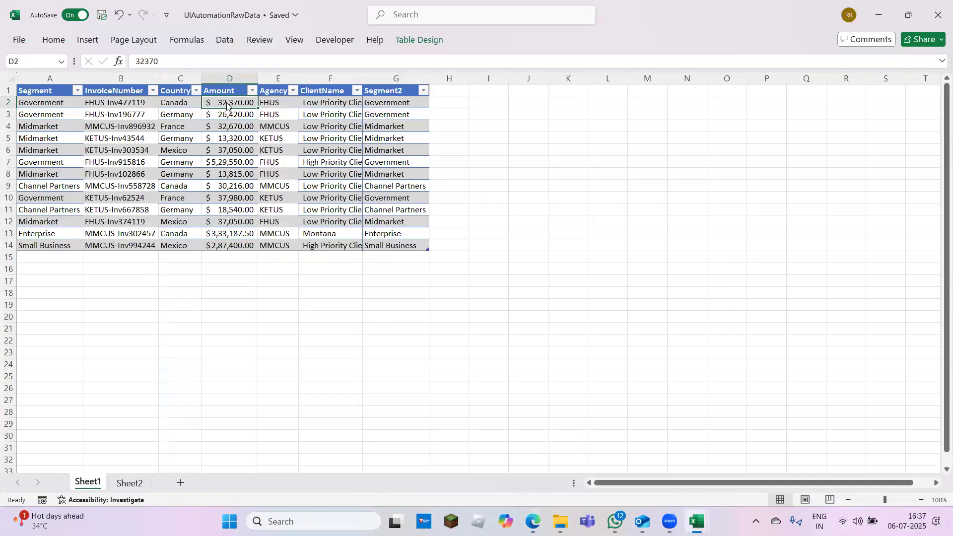
key(alt+Tab)
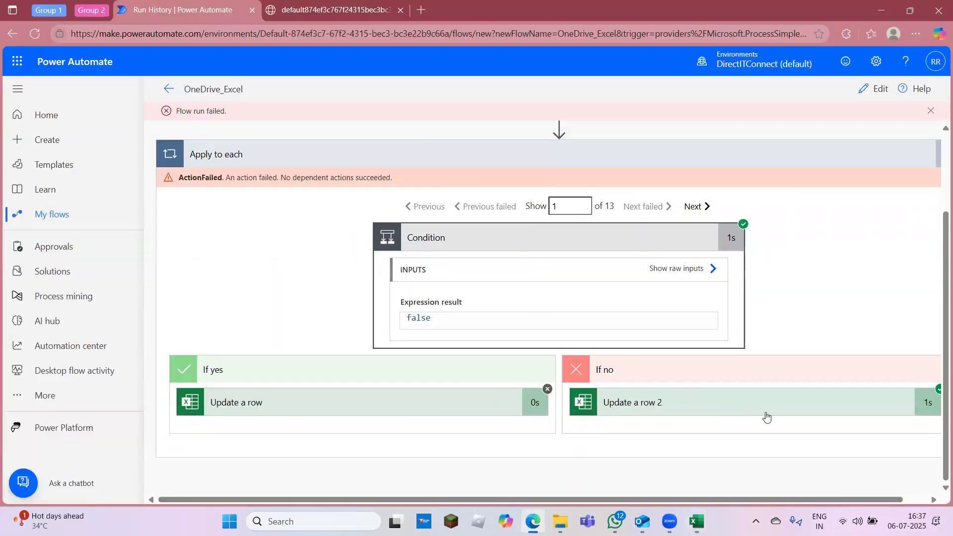
key(alt+Tab)
key(alt+Tab)
Step: Show the second iteration of the Apply to each loop and check its Condition result against the workbook
click(695, 207)
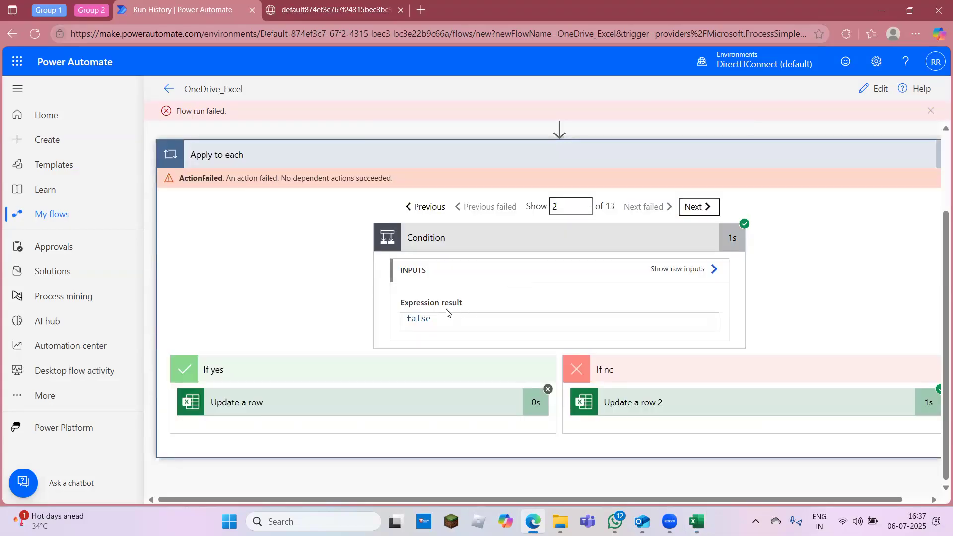
key(alt+Tab)
key(alt+Tab)
click(639, 211)
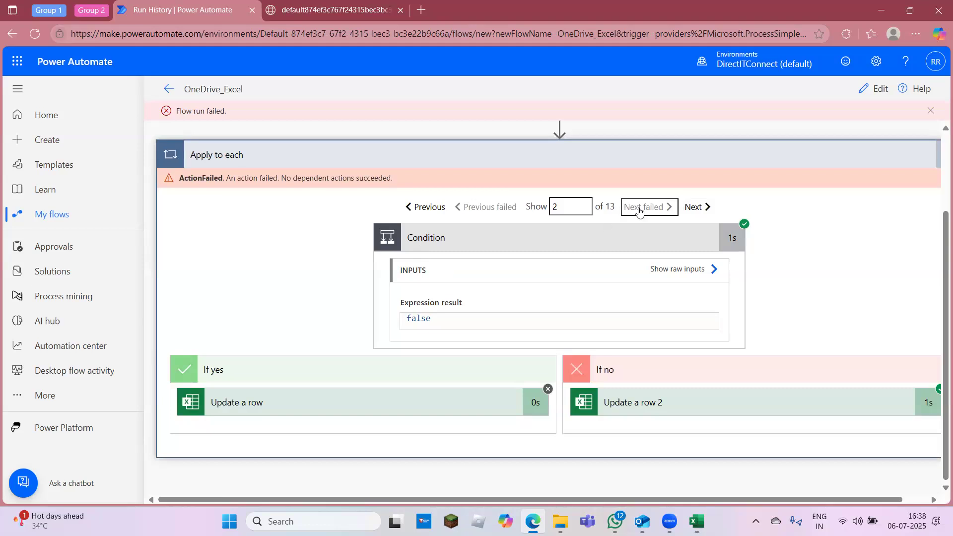
click(692, 209)
Step: Check the Amount in row 13 of the Excel workbook, then examine iteration 12 of the Apply to each loop in Power Automate
key(alt+Tab)
click(231, 233)
click(232, 223)
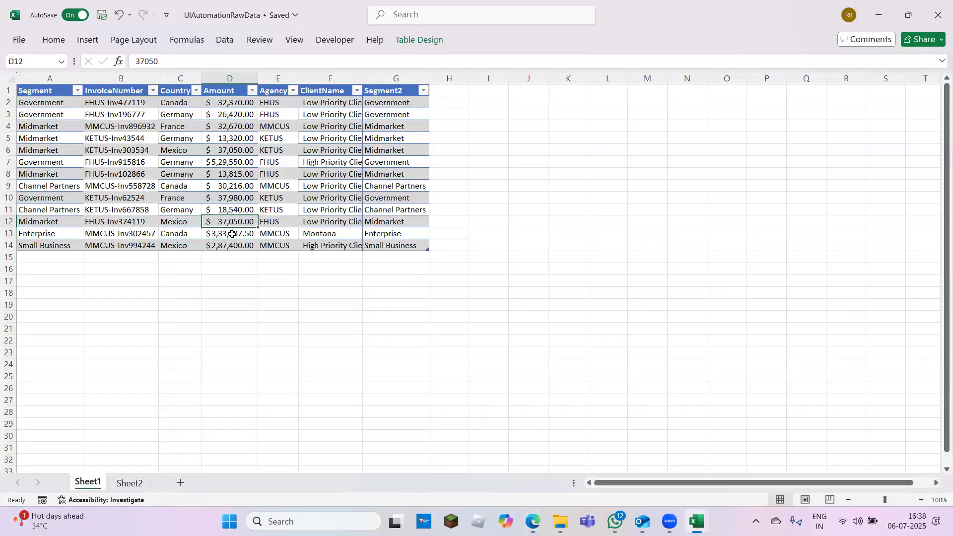
click(232, 234)
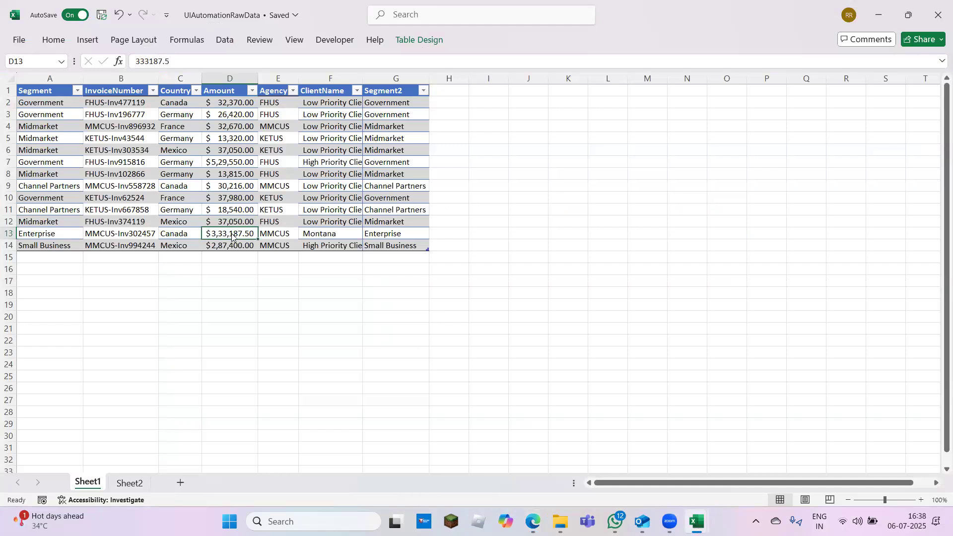
key(alt+Tab)
click(569, 210)
double_click(569, 210)
text(12)
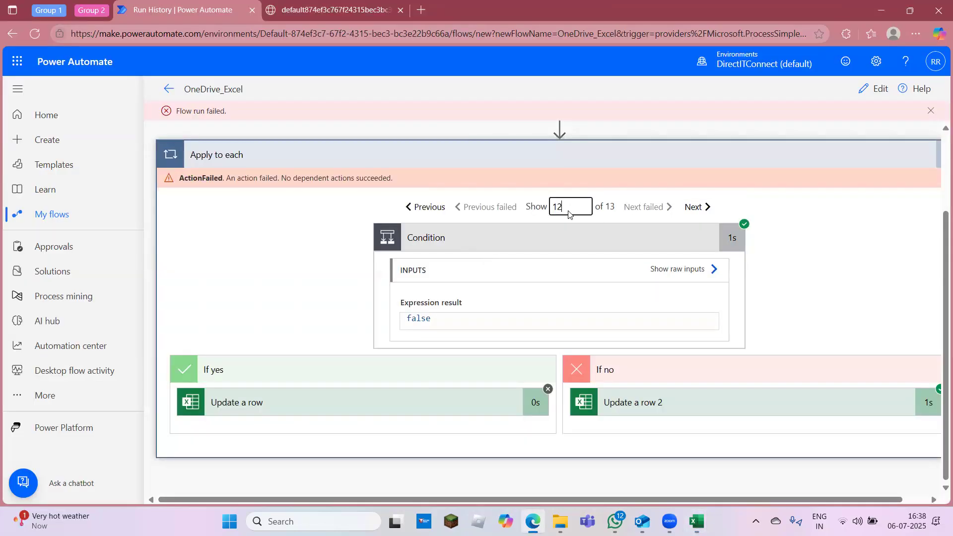
key(Return)
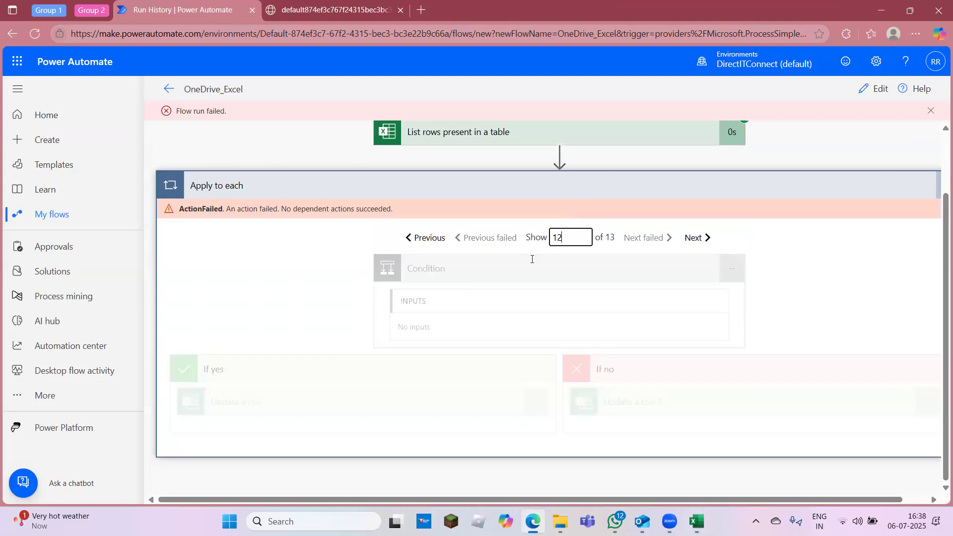
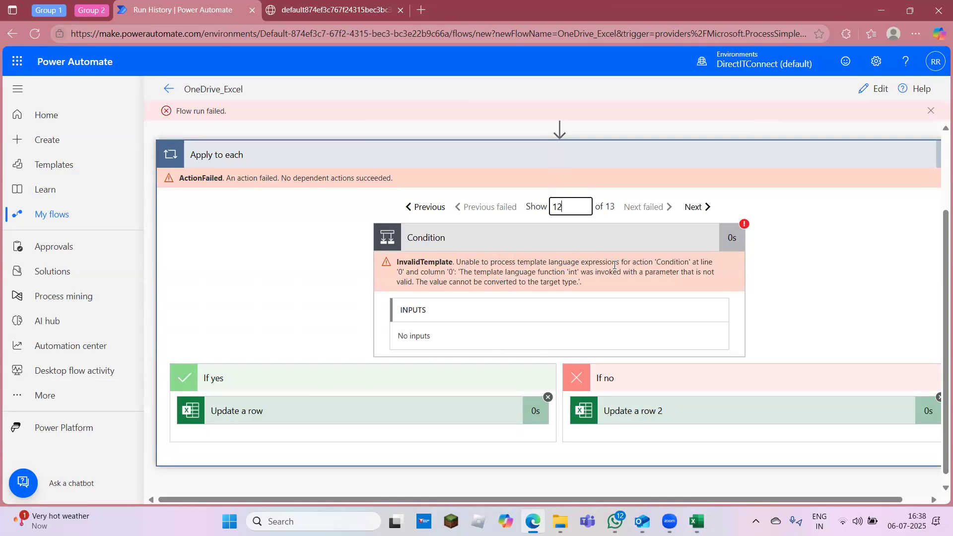
Step: Open the OneDrive_Excel flow for editing and review its condition against the Amount column in the Excel workbook
click(874, 89)
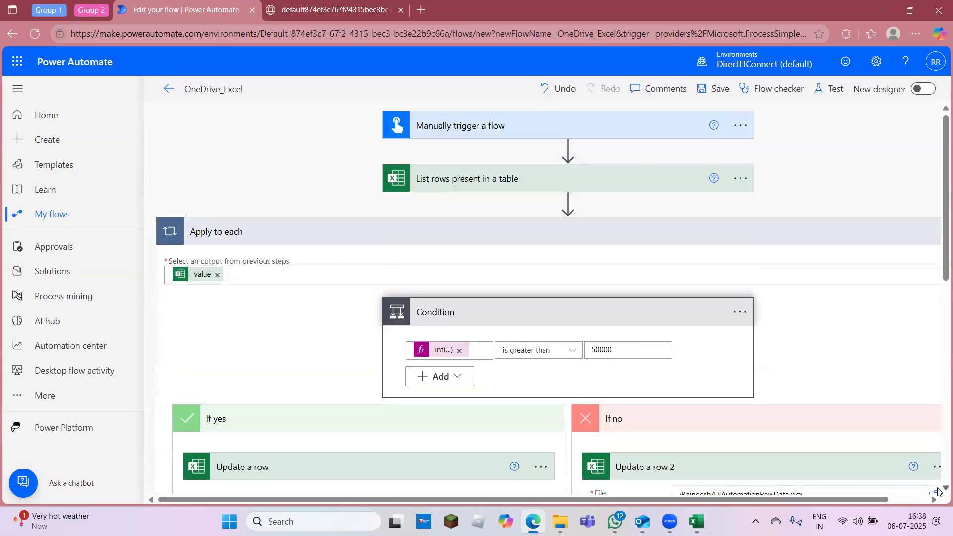
scroll(812, 436, down, 3)
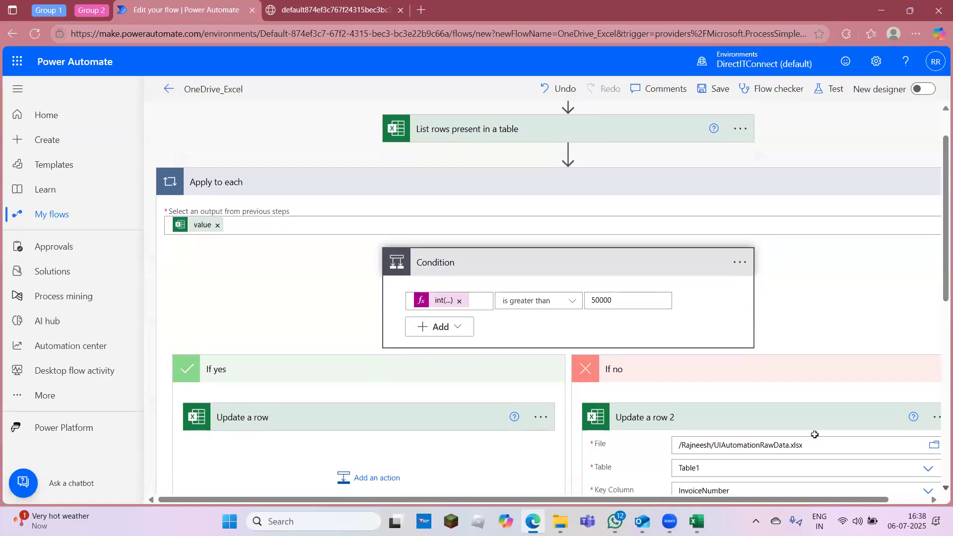
key(alt+Tab)
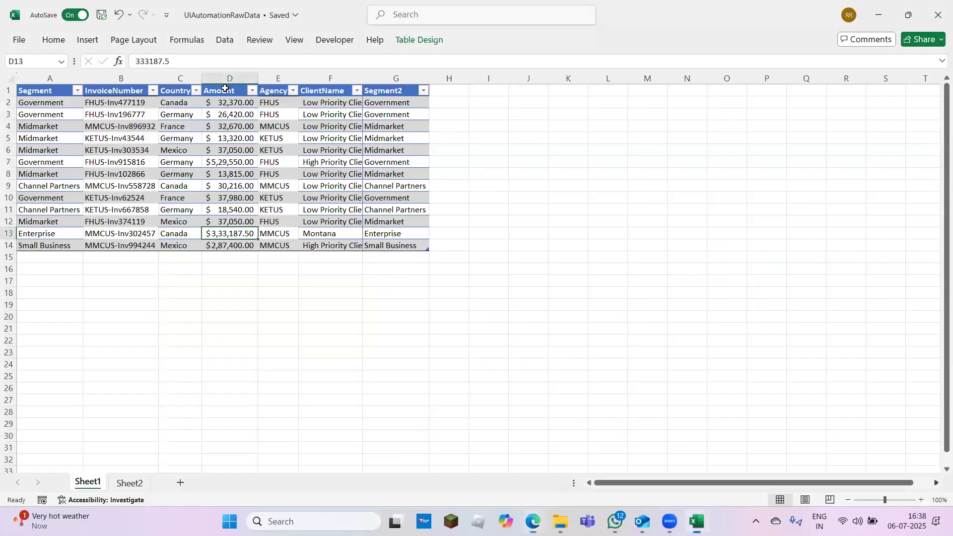
key(alt+Tab)
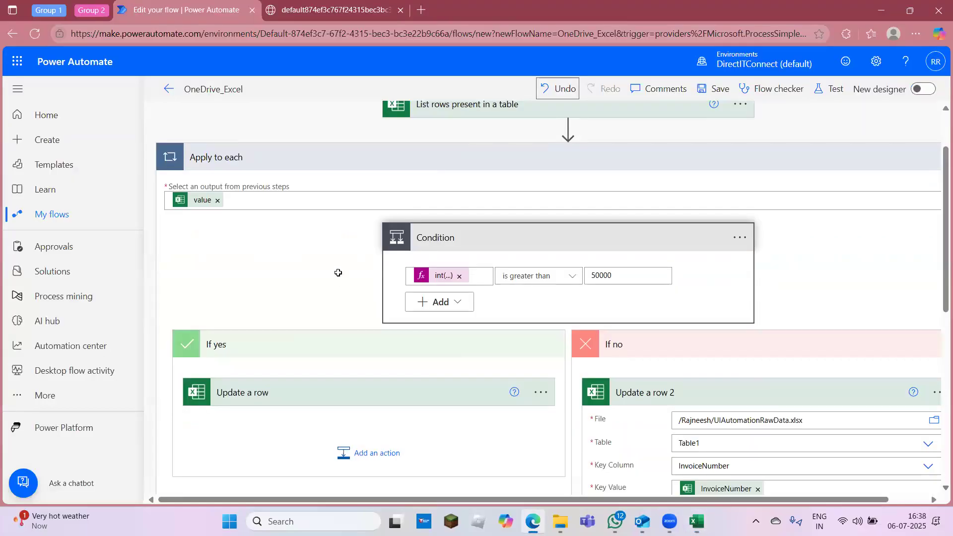
key(alt+Tab)
key(alt+Tab)
key(alt+Tab)
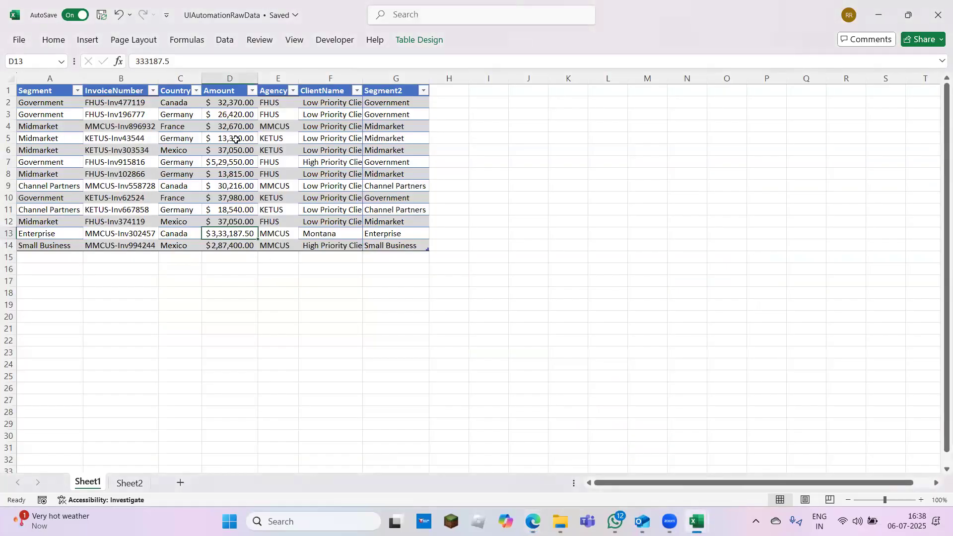
key(alt+Tab)
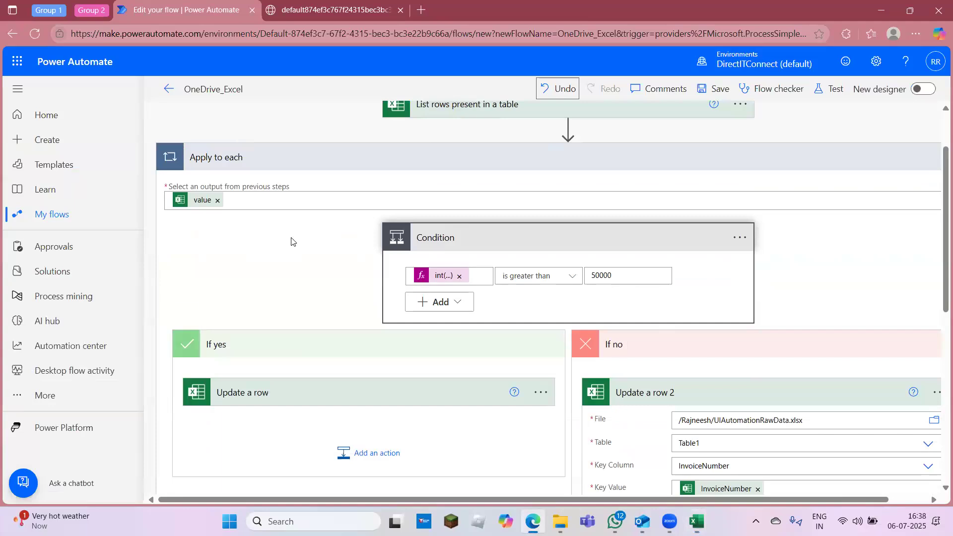
key(alt+Tab)
key(alt+Tab)
key(alt+Tab)
key(alt+Tab)
Step: Remove the int() expression from the condition's left value and open the expression editor for a new one
click(473, 276)
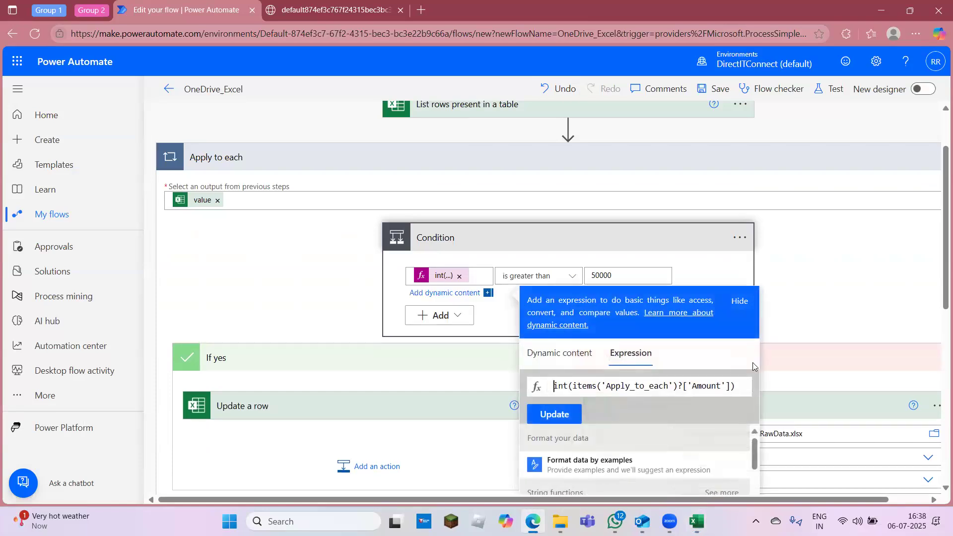
click(562, 358)
click(631, 353)
click(459, 276)
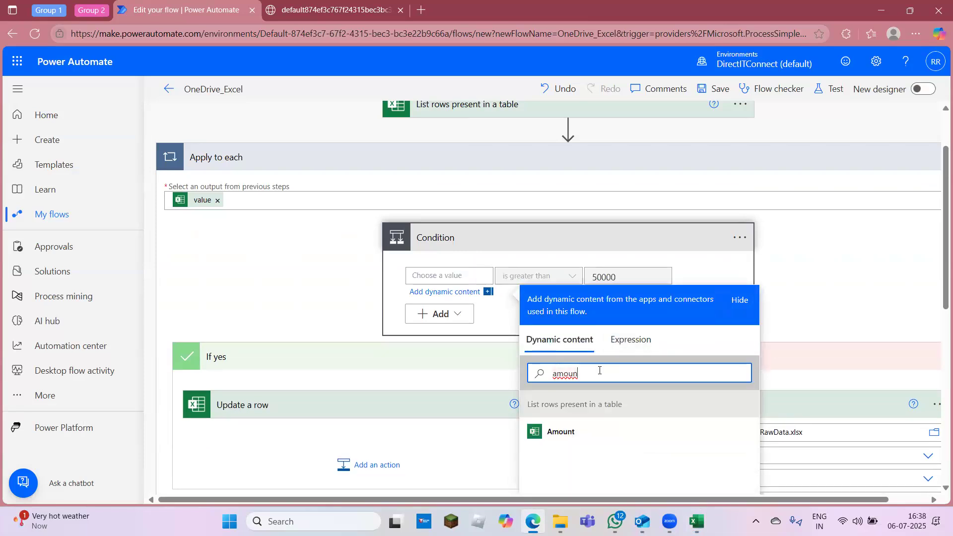
double_click(600, 371)
key(BackSpace)
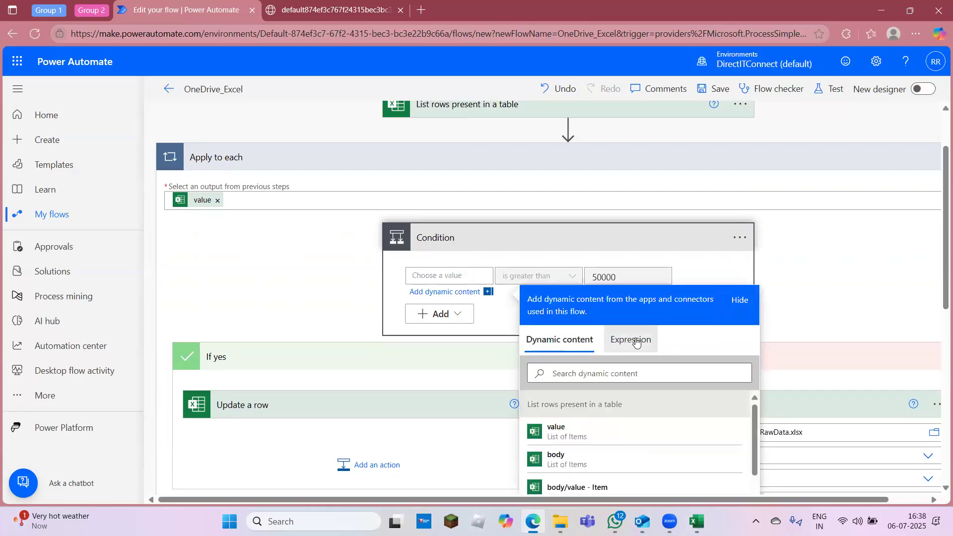
click(633, 340)
text(dp)
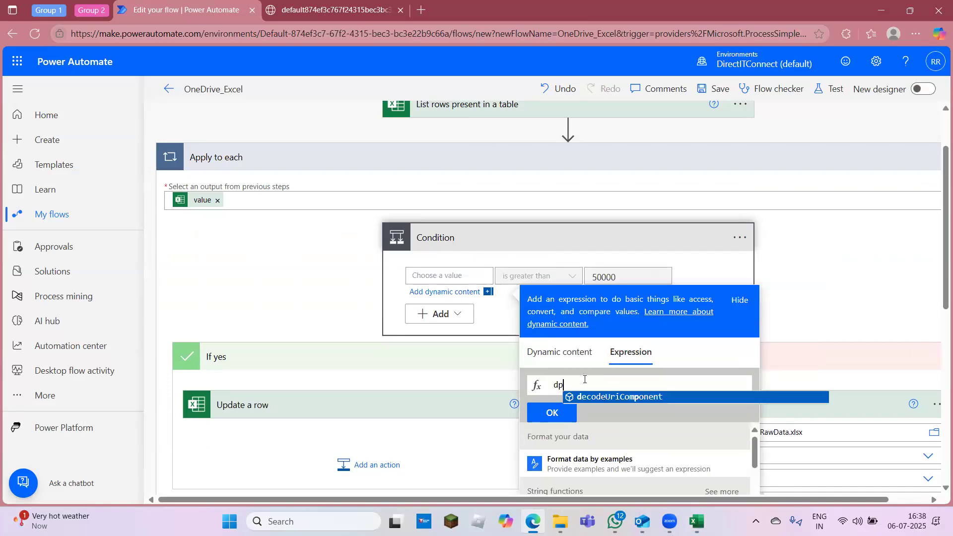
text(+)
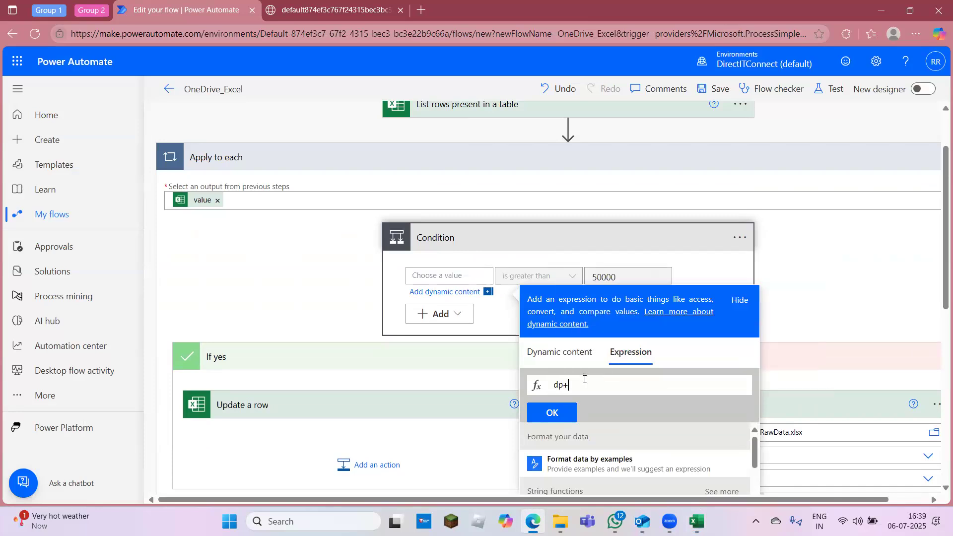
text(ou)
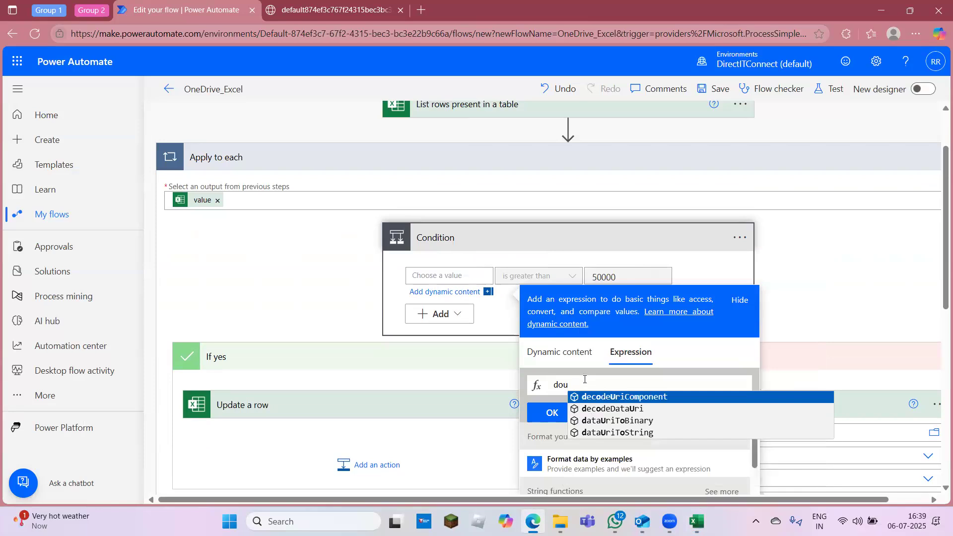
key(BackSpace)
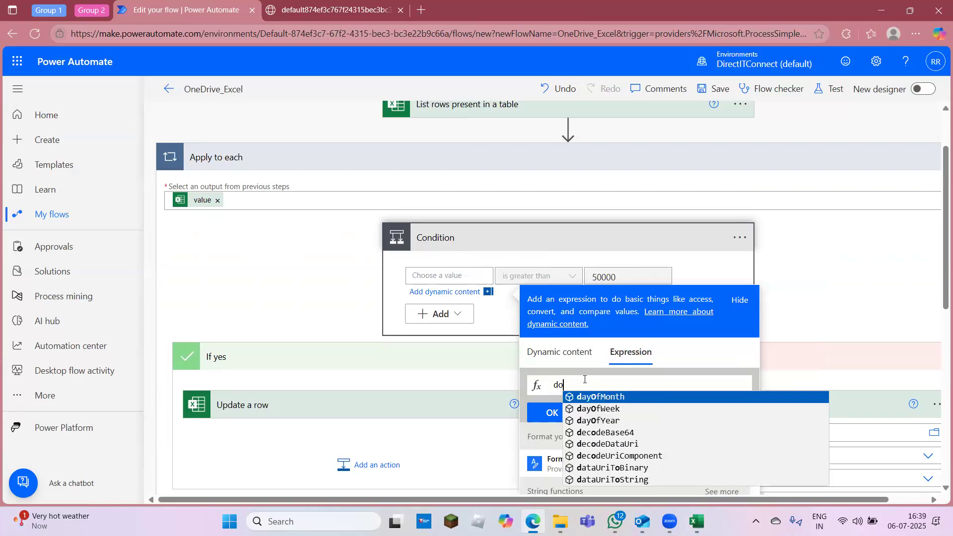
key(BackSpace)
key(BackSpace)
Step: Set the condition's left value to the expression float(items('Apply_to_each')?['Amount'])
text(f)
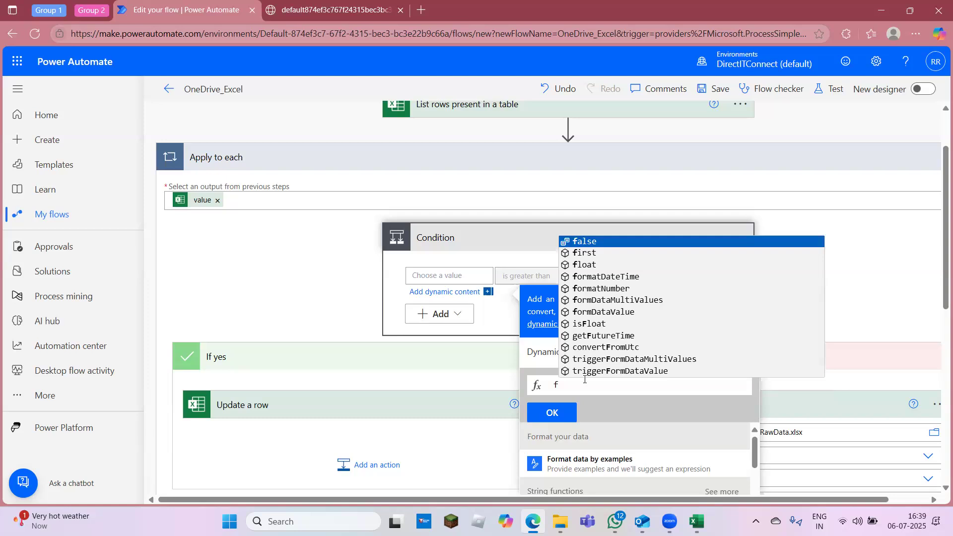
key(Down)
key(Down)
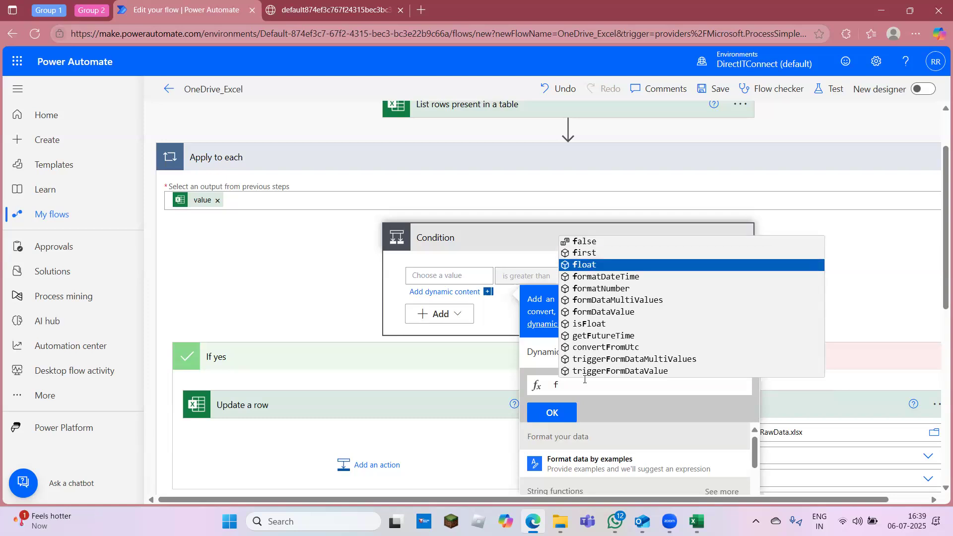
key(Up)
key(Down)
key(Up)
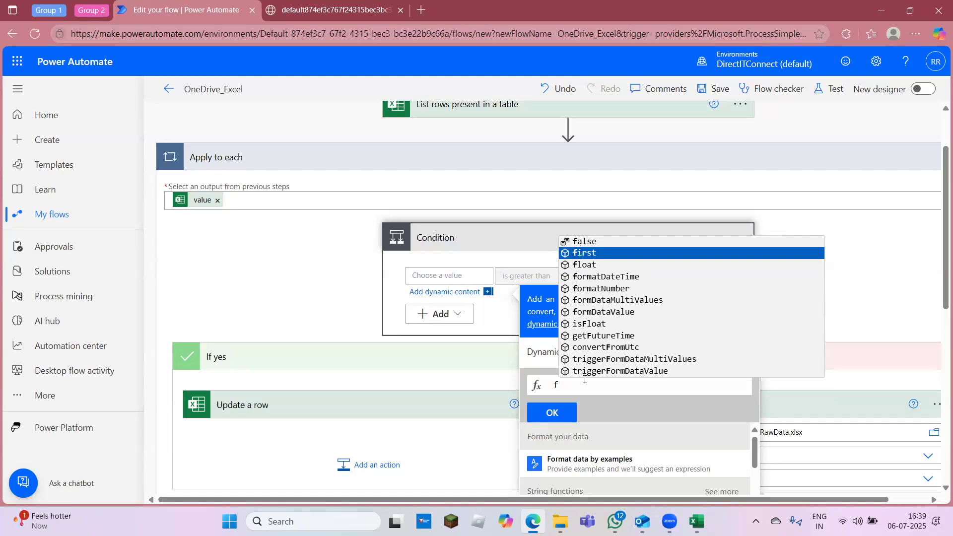
key(Down)
key(Down)
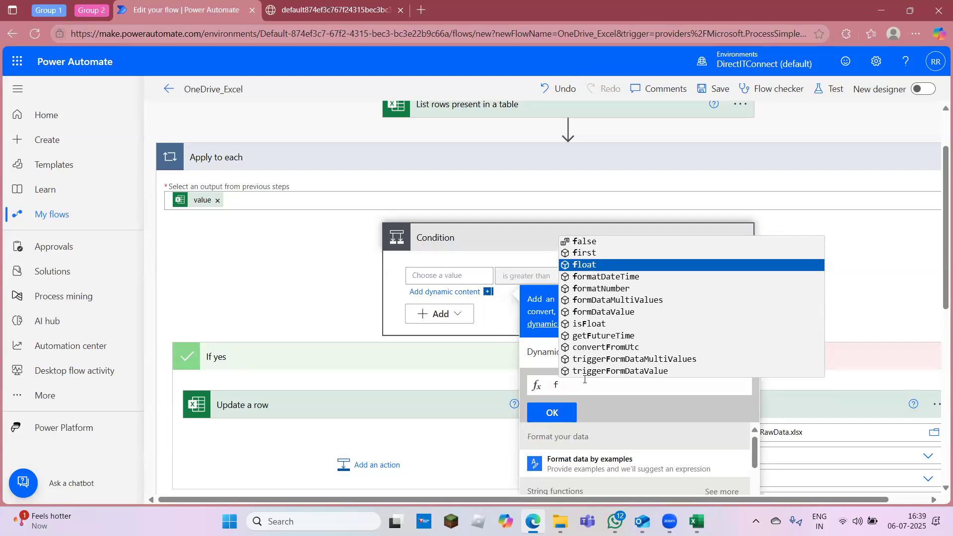
key(Up)
key(Return)
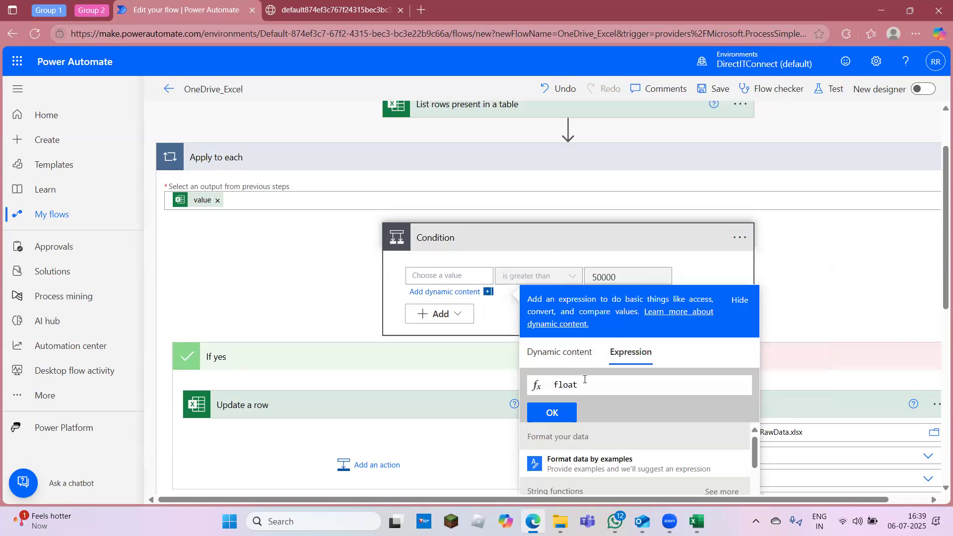
key(alt+Tab)
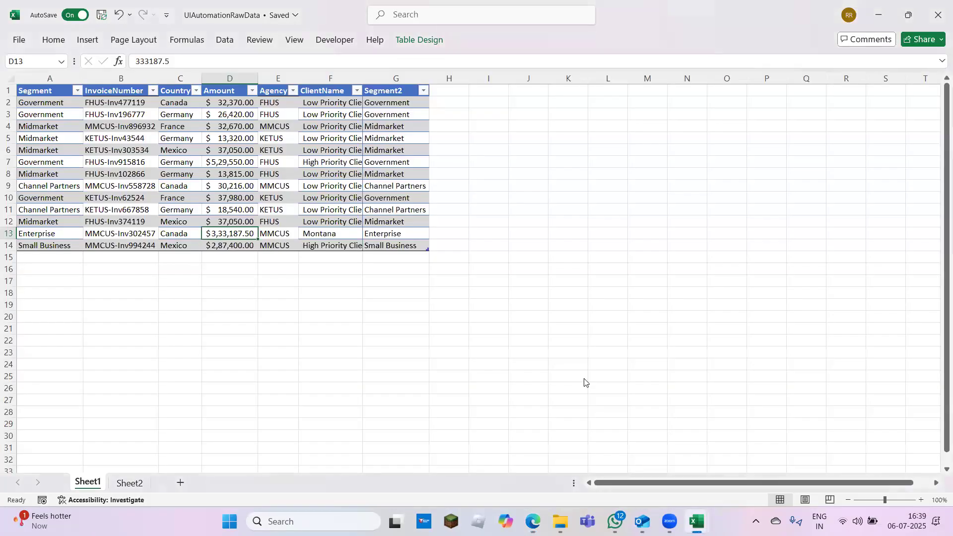
key(alt+Tab)
text(items('Apply_to_each')?['Amount'])
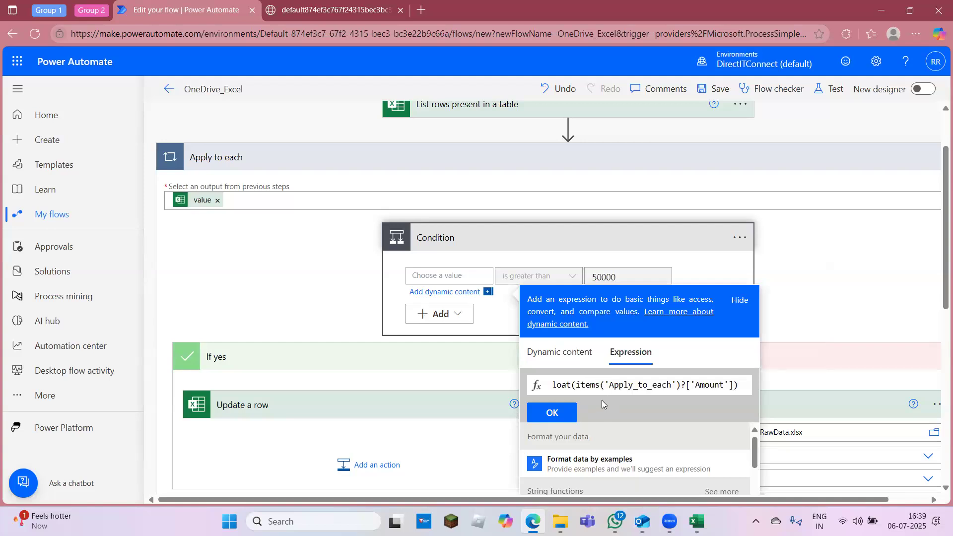
click(566, 415)
click(763, 293)
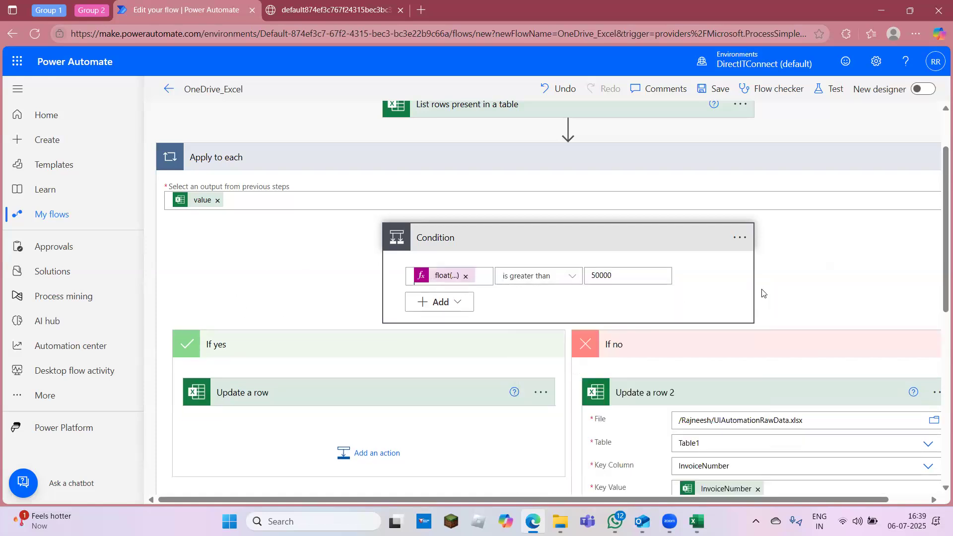
Step: Check the first Amount in the Excel workbook, then review the condition's float() expression in Power Automate
key(alt+Tab)
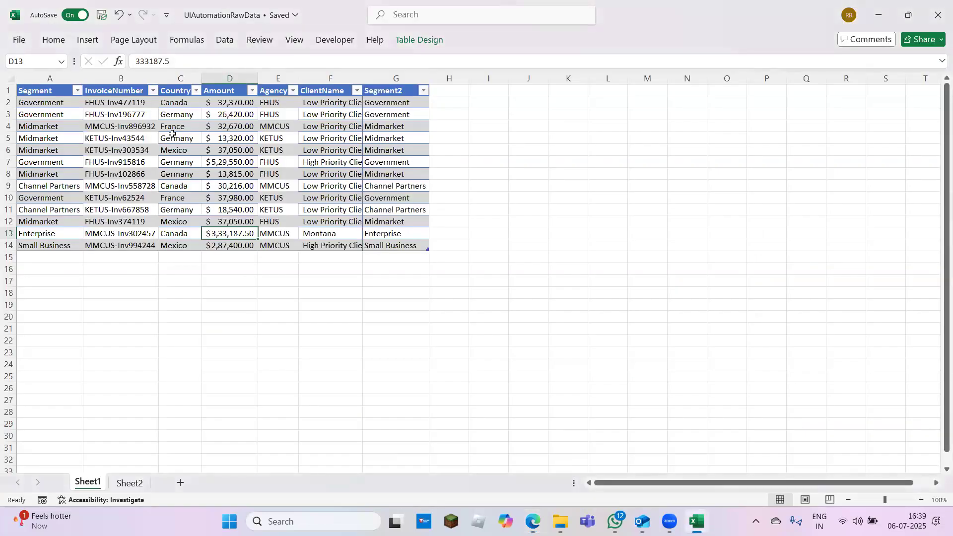
click(241, 101)
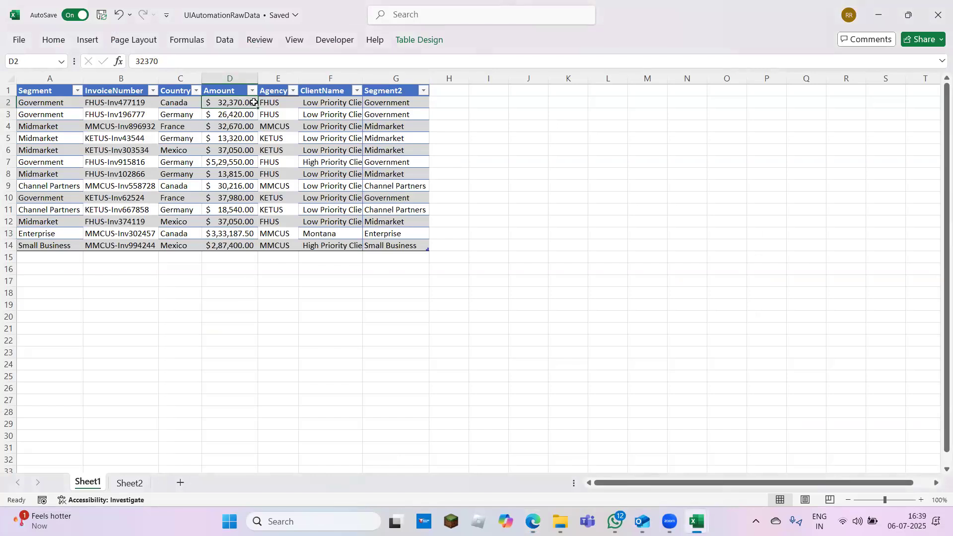
key(alt+Tab)
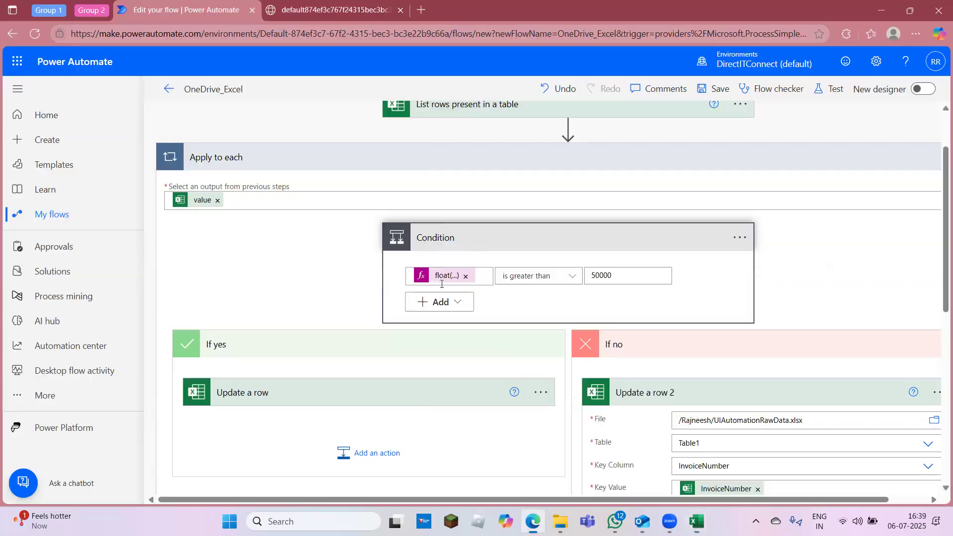
click(441, 278)
Step: Save the OneDrive_Excel flow and run a manual test of it
click(833, 97)
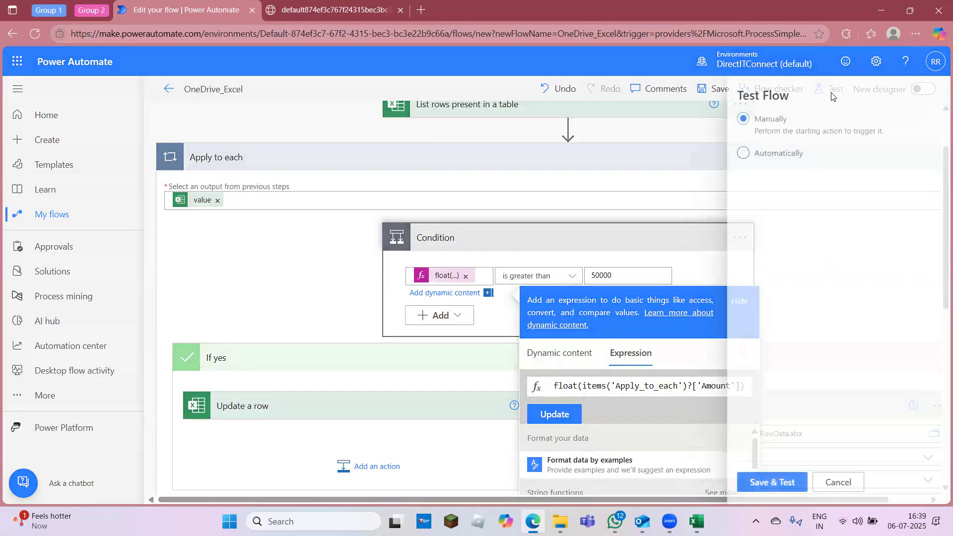
click(738, 482)
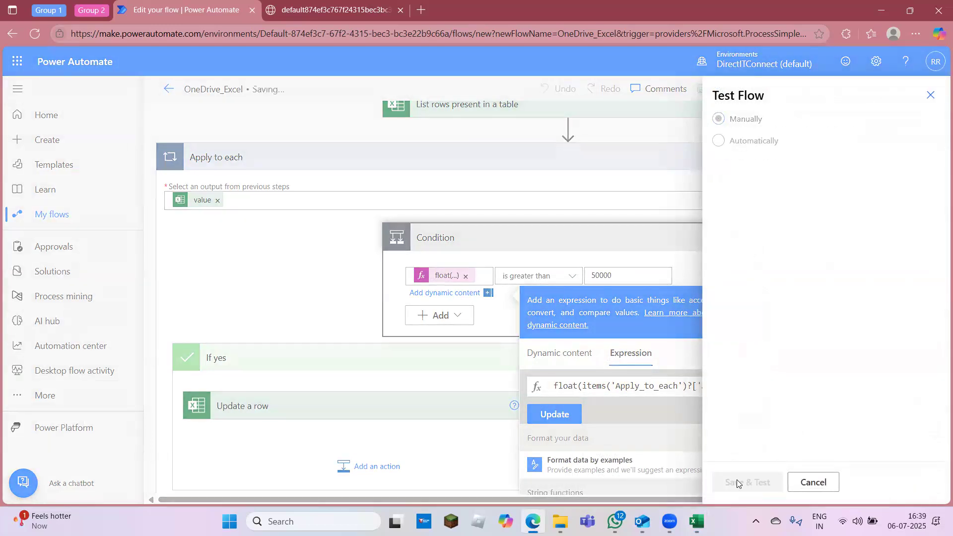
key(alt+Tab)
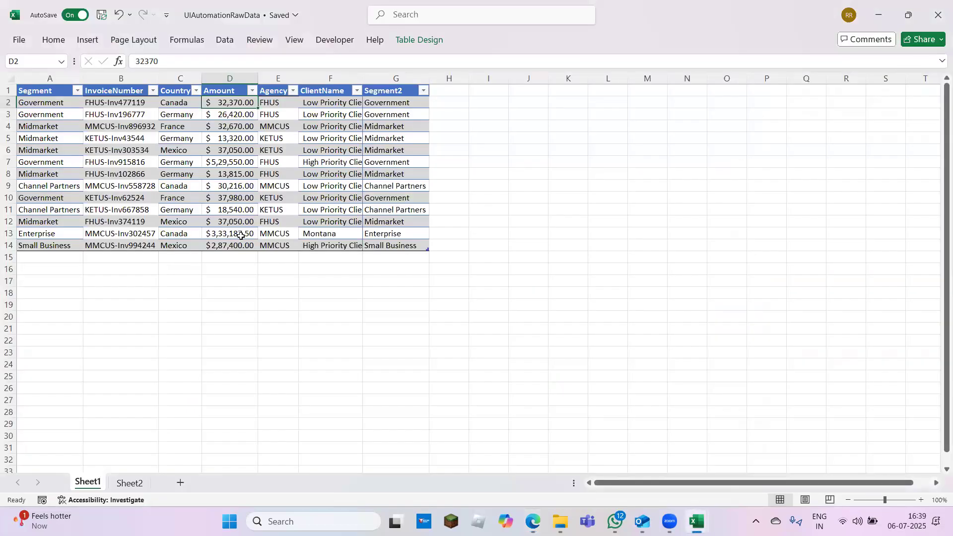
key(alt+Tab)
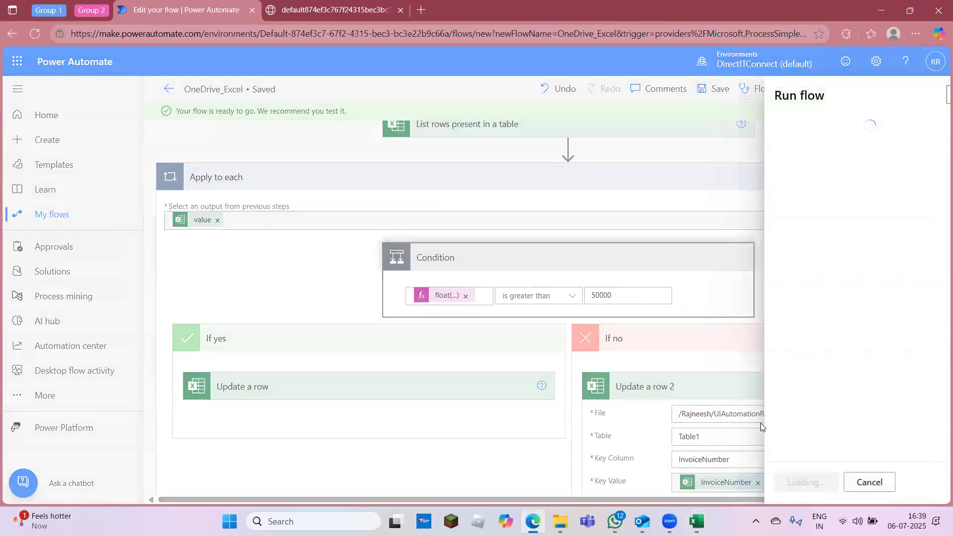
click(775, 486)
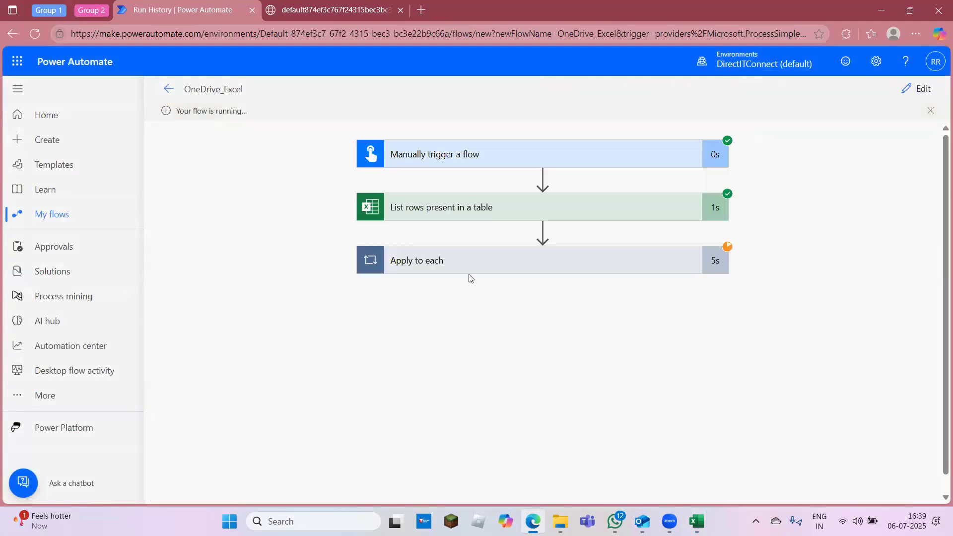
Step: Expand Apply to each in the running test and compare its progress with the ClientName column in the UIAutomationRawData workbook
click(474, 273)
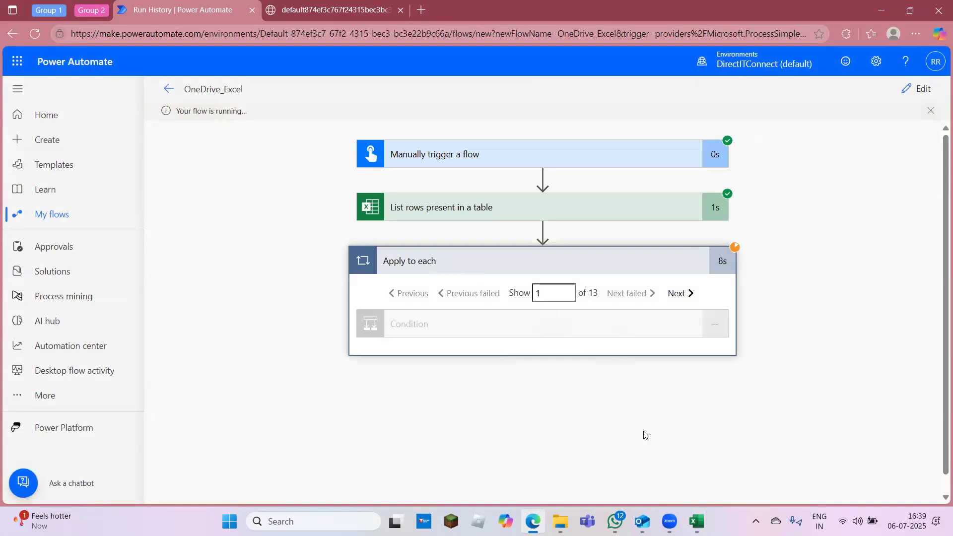
mouse_move(697, 521)
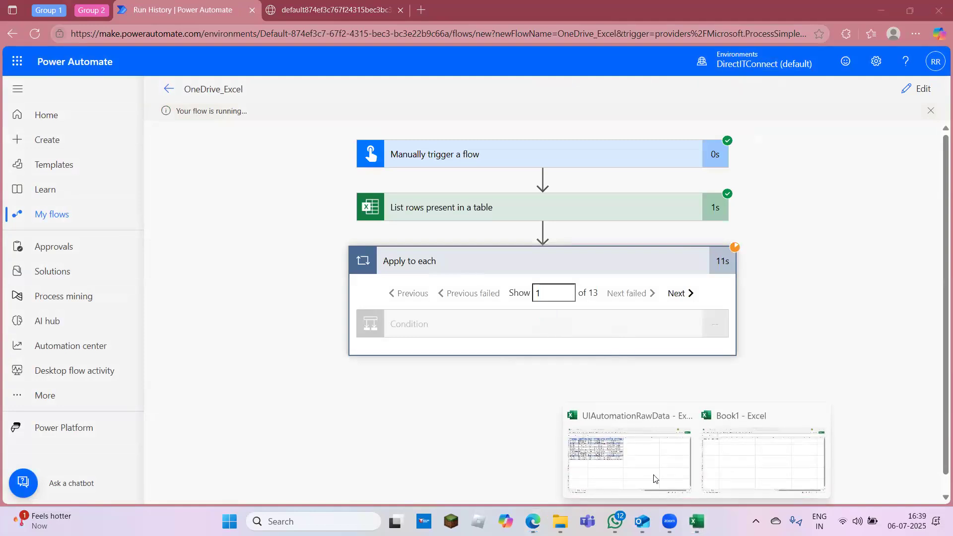
click(646, 462)
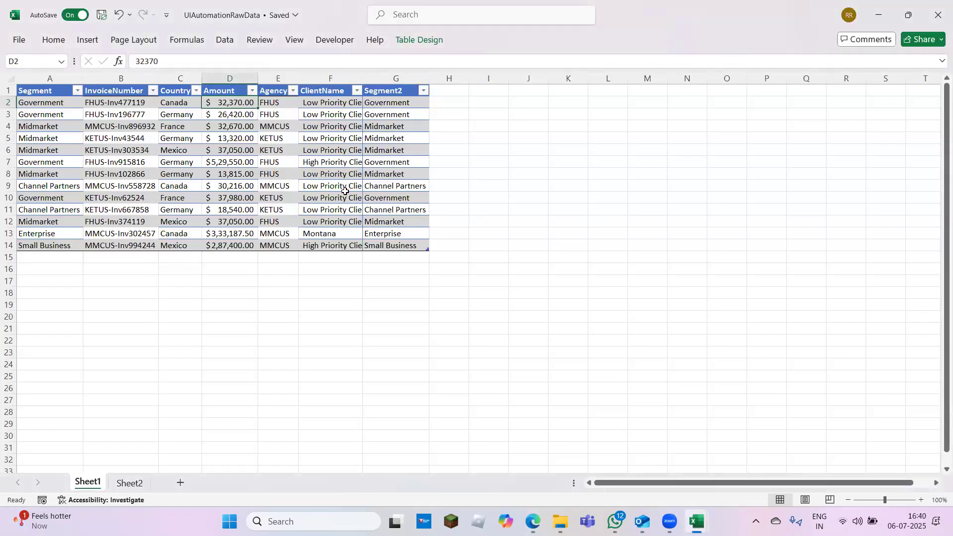
key(alt+Tab)
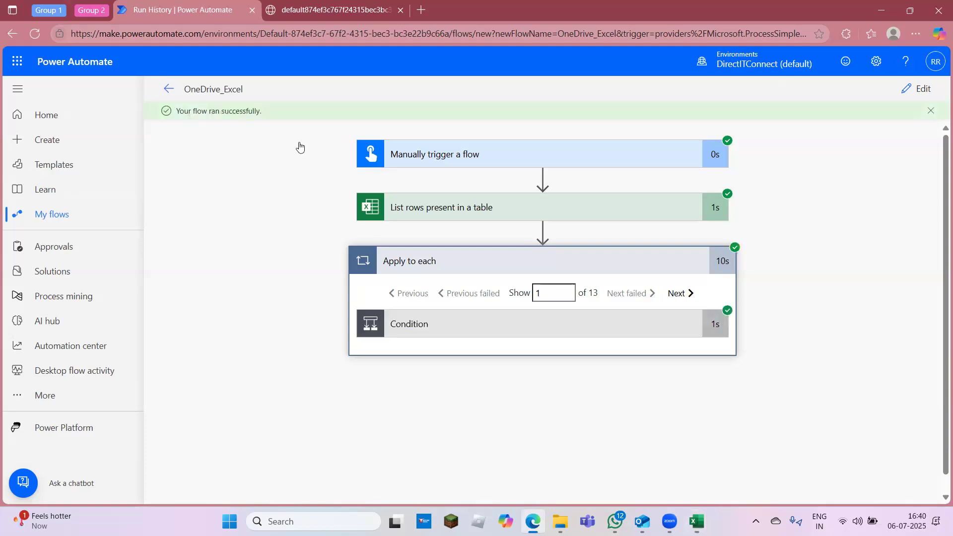
key(alt+Tab)
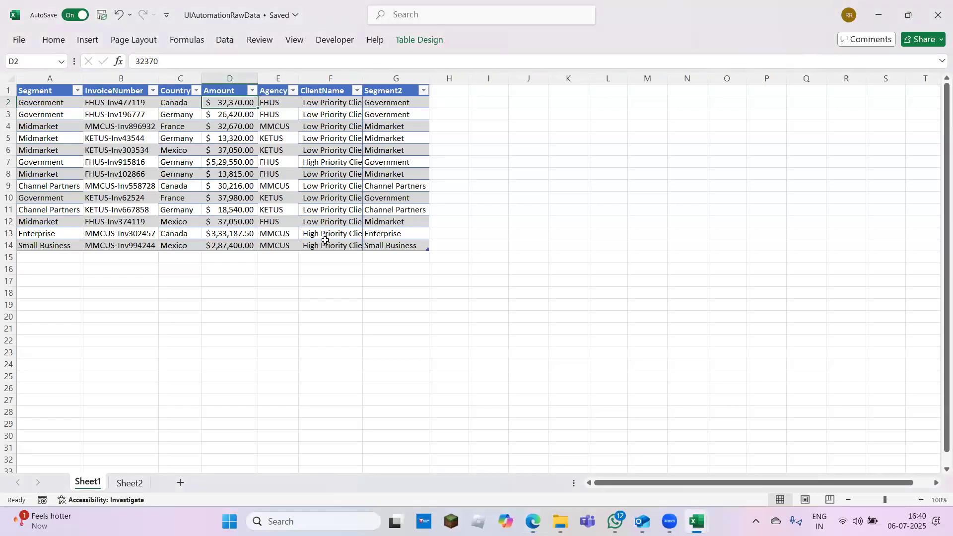
Step: Check the ClientName and Amount cells in row 13 of the workbook, then return to the flow run in Power Automate
click(323, 244)
click(322, 235)
key(Left)
key(Left)
key(Right)
key(Right)
key(alt+Tab)
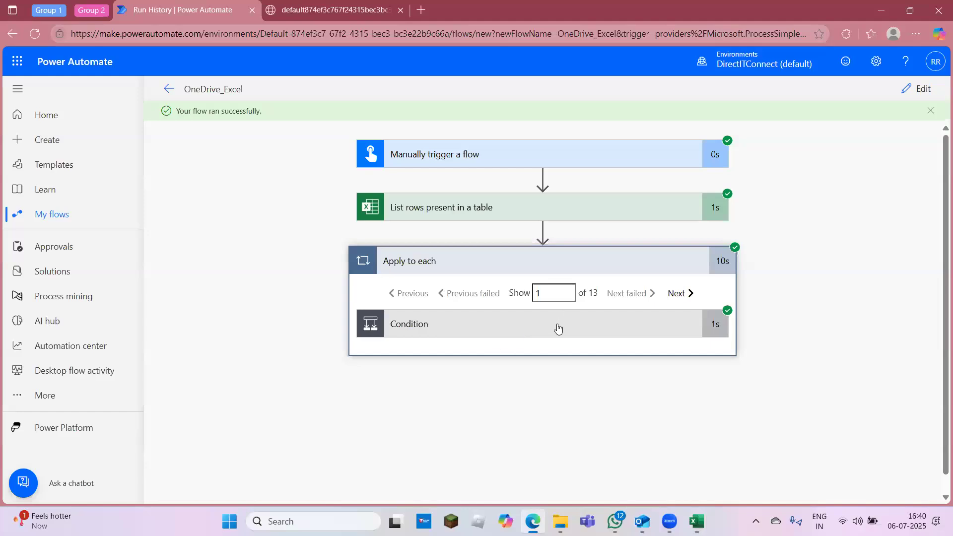
Step: Expand the run's Condition, open the flow for editing and display the expression in the condition's left value
click(561, 326)
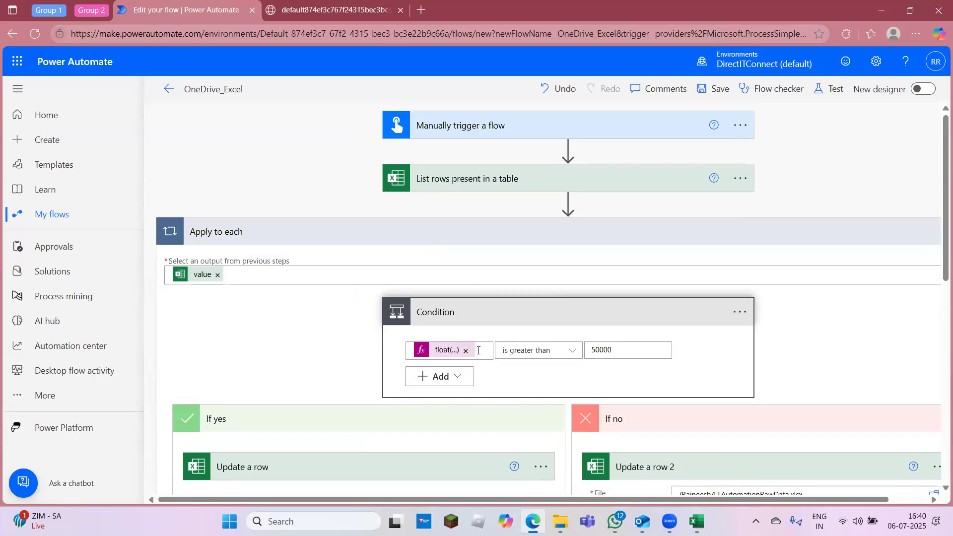
click(472, 350)
click(639, 437)
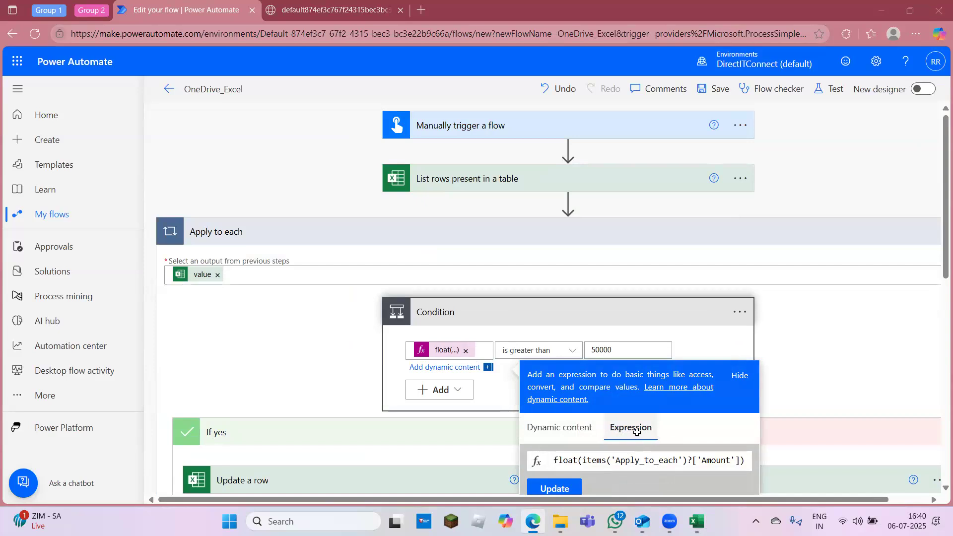
Step: Compare the row 13 Amount in the Excel workbook with the neighbouring Amount, then return to the condition's expression in Power Automate
key(alt+Tab)
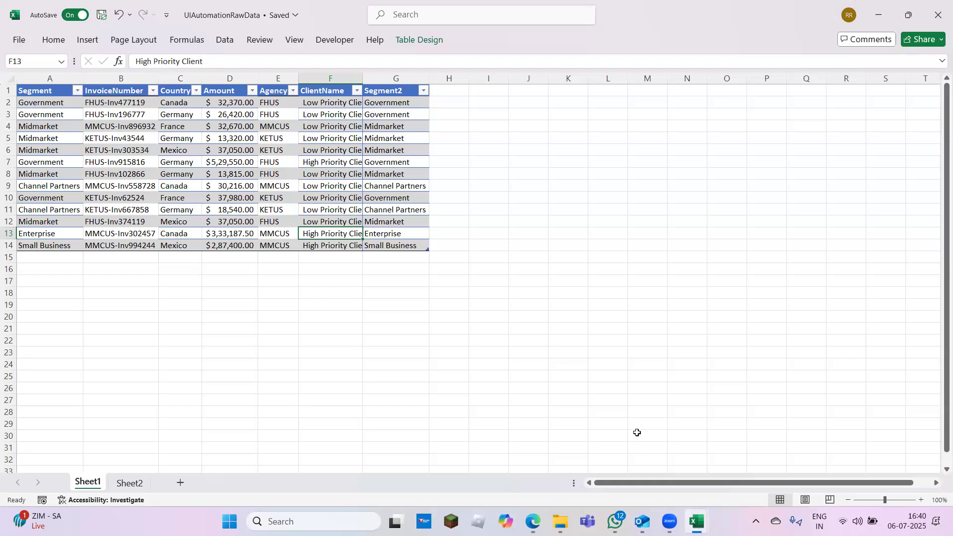
key(Left)
key(Left)
key(Up)
key(Down)
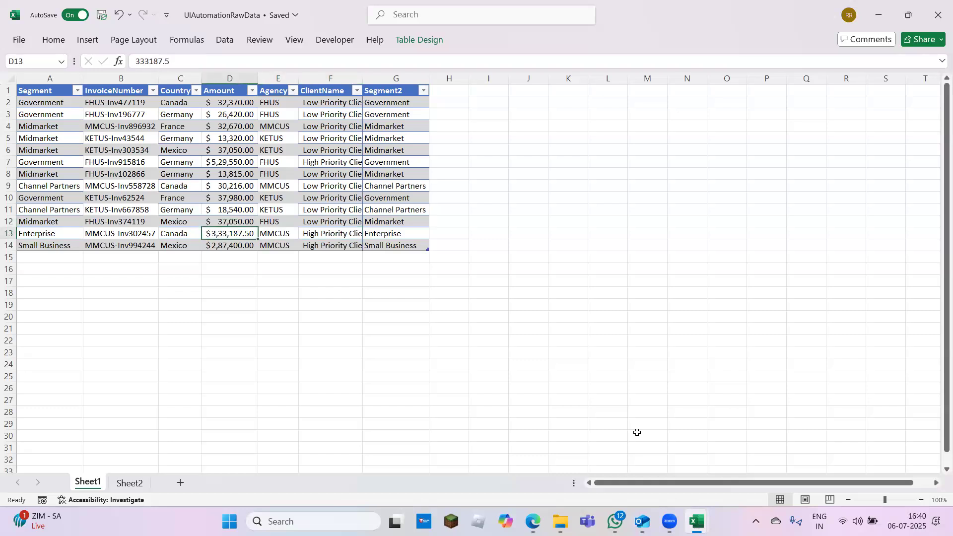
key(alt+Tab)
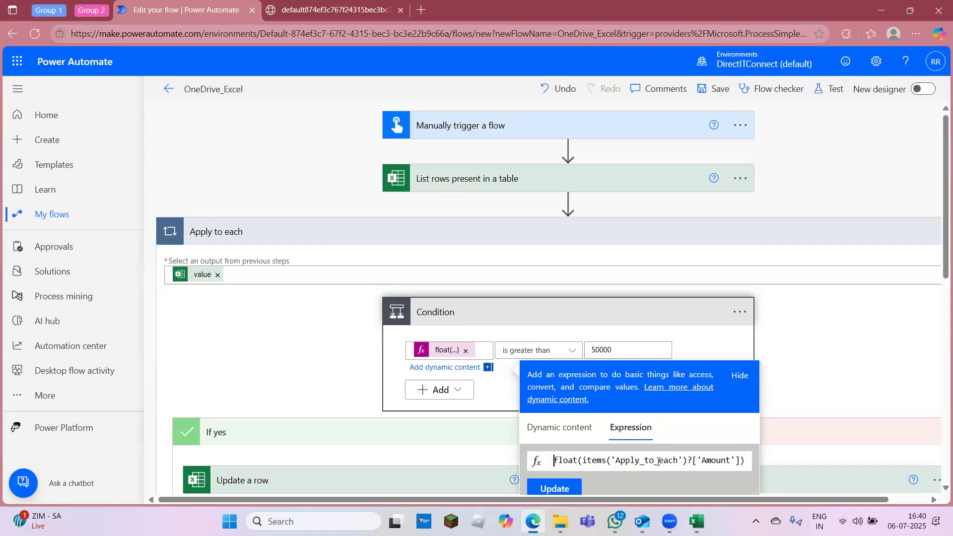
Step: Collapse the Apply to each action, then review row 13 and the first Amount in the Excel workbook
click(626, 242)
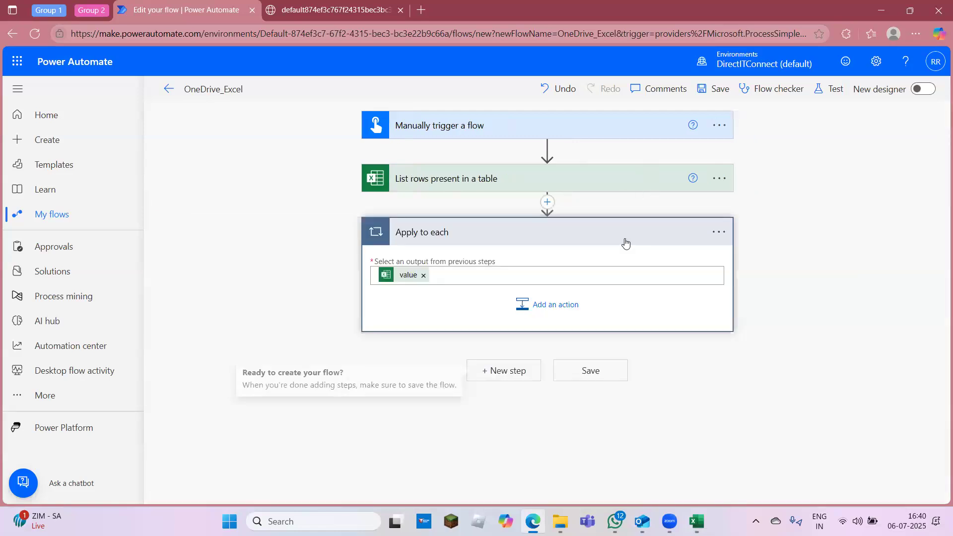
click(626, 243)
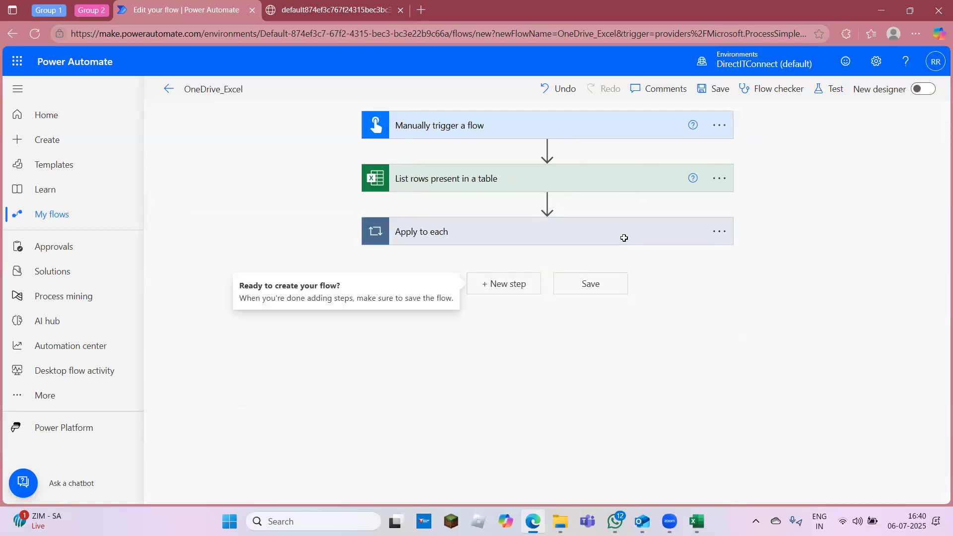
key(alt+Tab)
key(ctrl+Left)
key(Right)
key(Right)
key(Right)
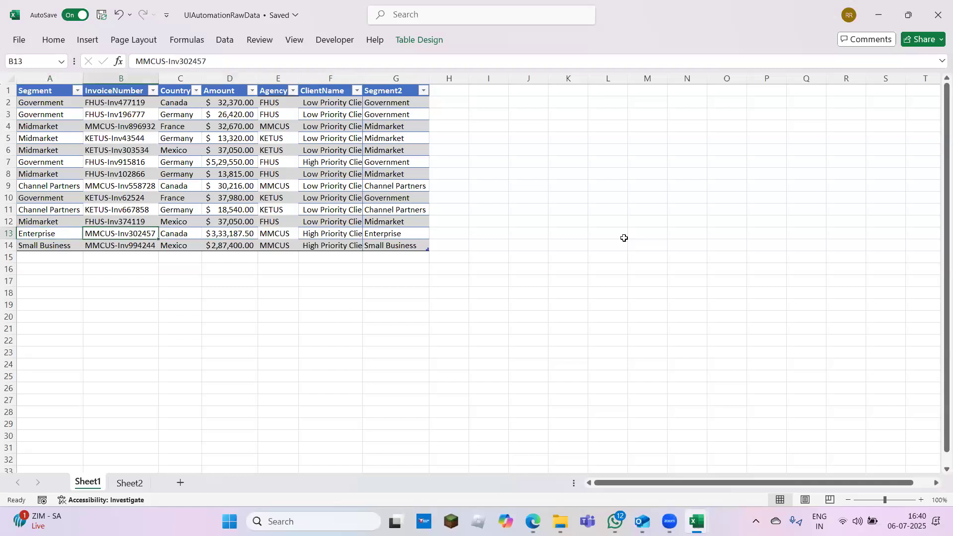
key(ctrl+Up)
key(Down)
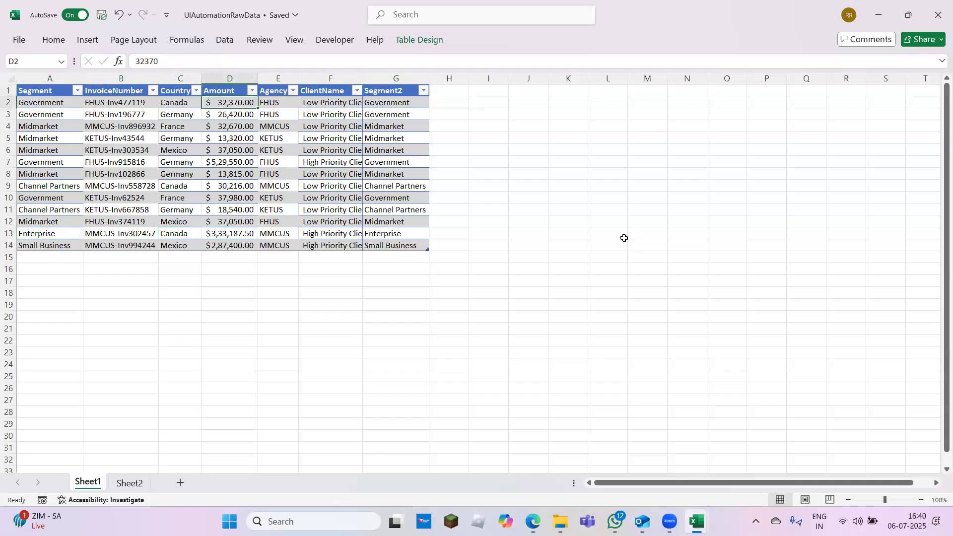
key(alt+Tab)
key(alt+Tab)
key(alt+Tab)
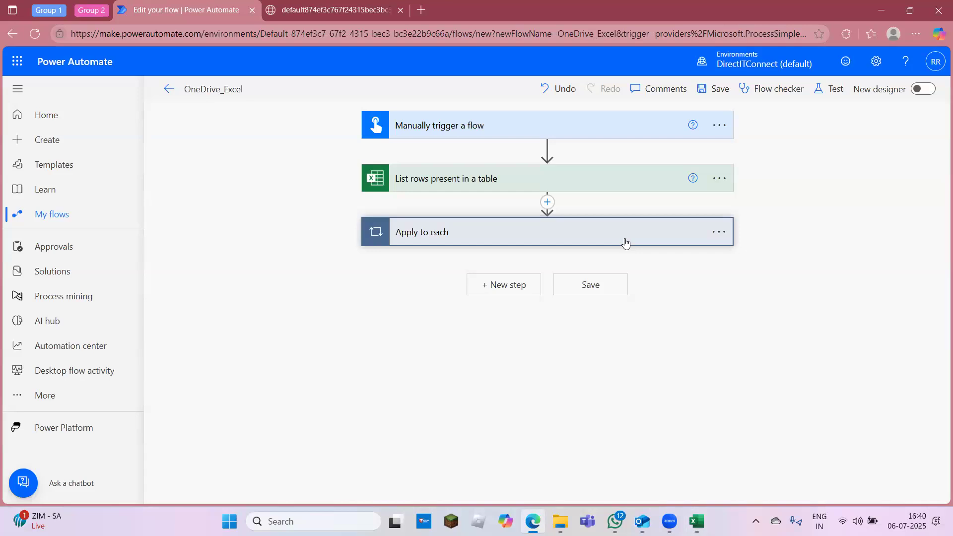
Step: Search for data operation in a new step, review the Data Operation connector's actions, and discard the step
click(516, 290)
text(data ope)
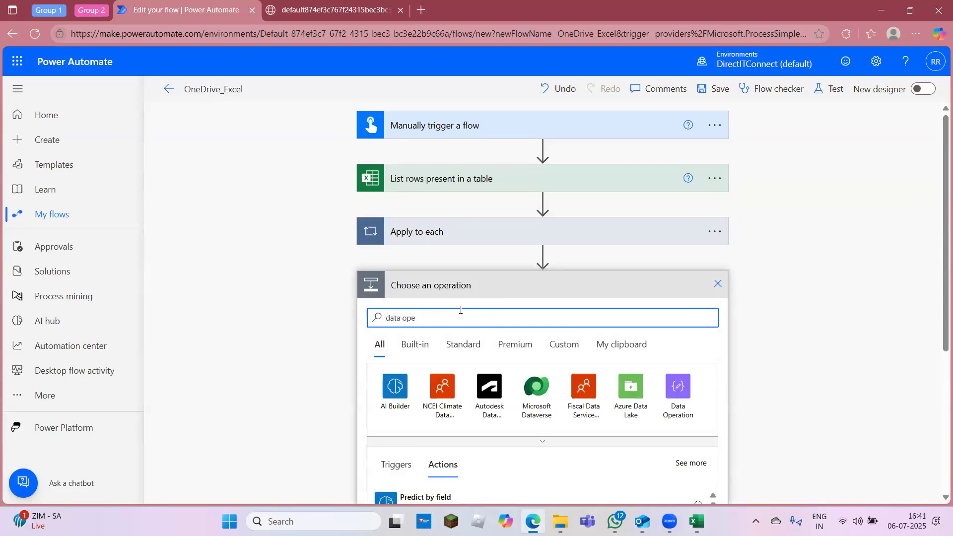
text(ration)
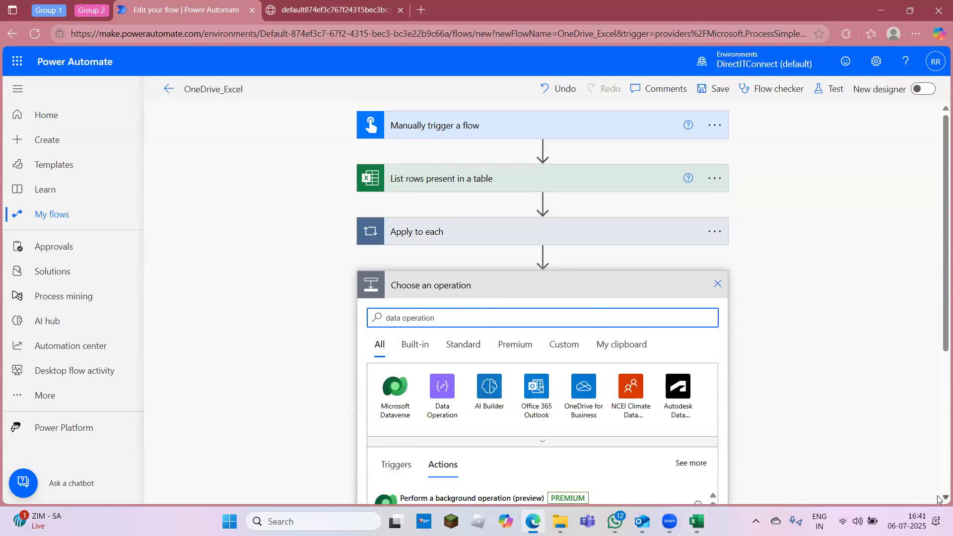
scroll(939, 499, down, 1)
scroll(940, 499, down, 2)
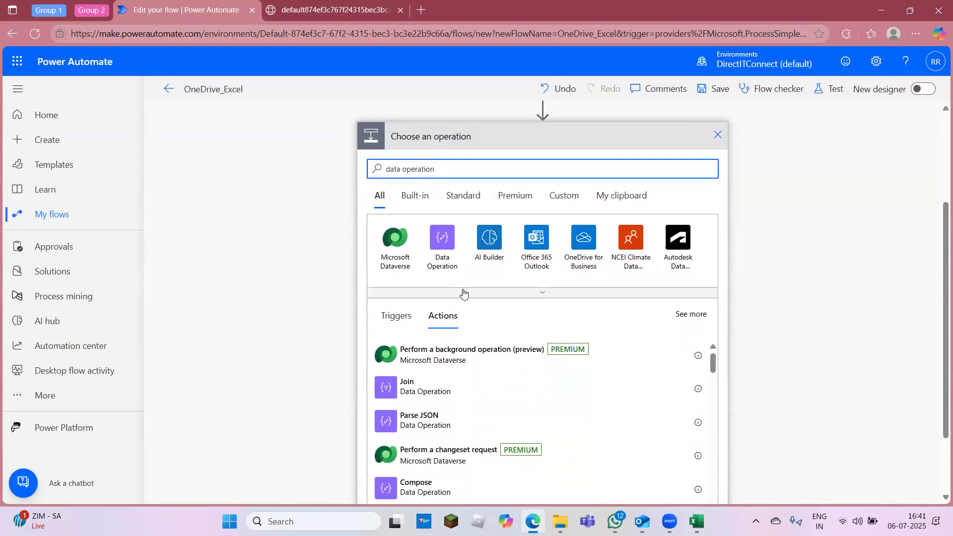
click(440, 247)
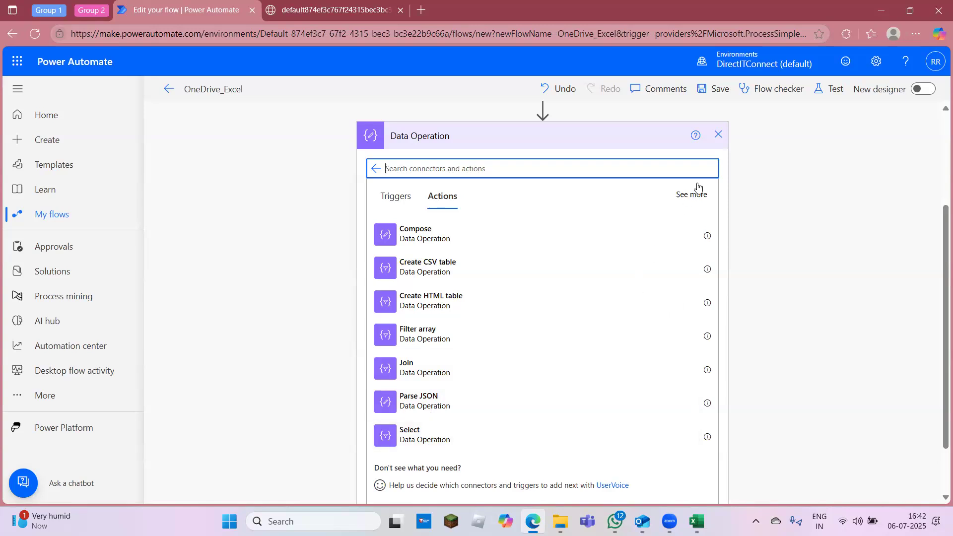
click(718, 135)
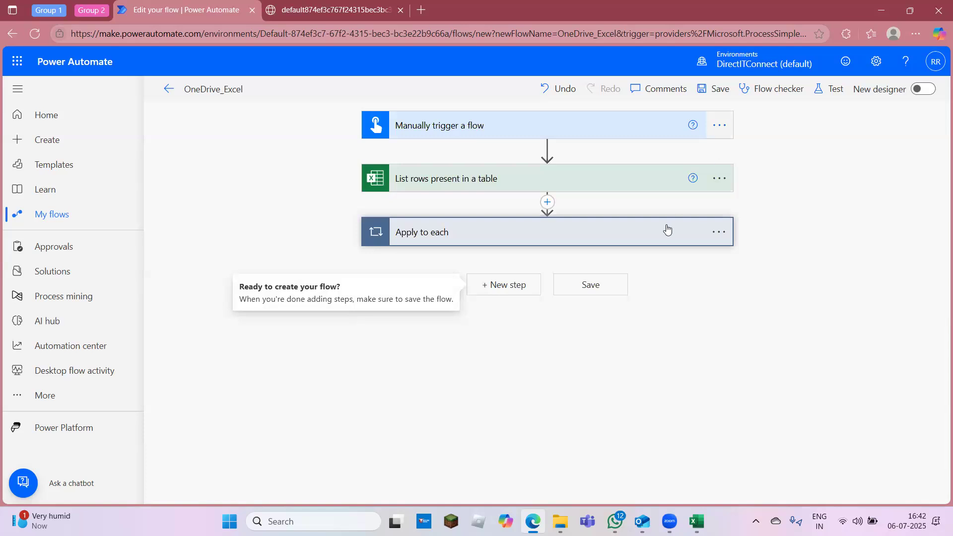
Step: Delete the Apply to each action from the flow and confirm the deletion
click(717, 236)
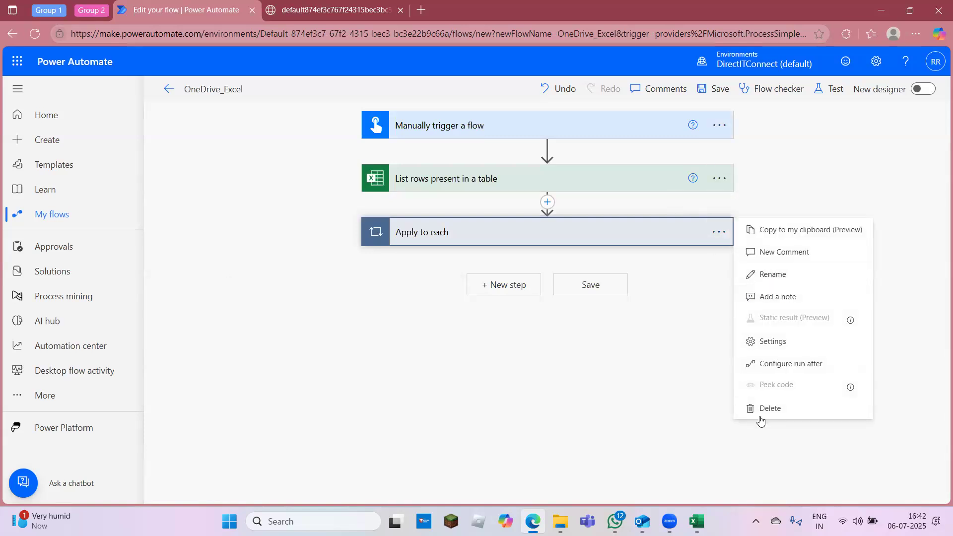
click(760, 416)
click(473, 308)
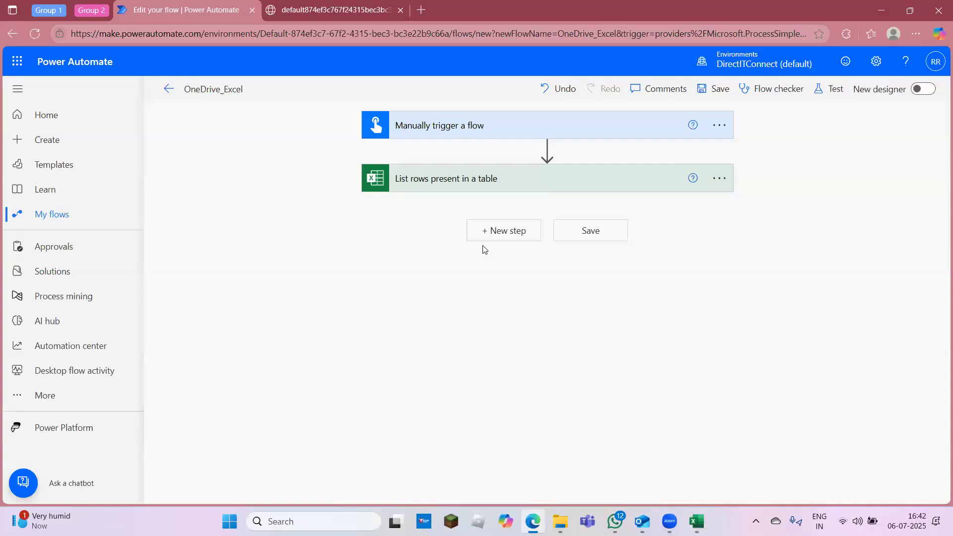
Step: Examine the JSON output of the table rows in the other browser tab, then return to the flow editor
click(174, 6)
click(308, 8)
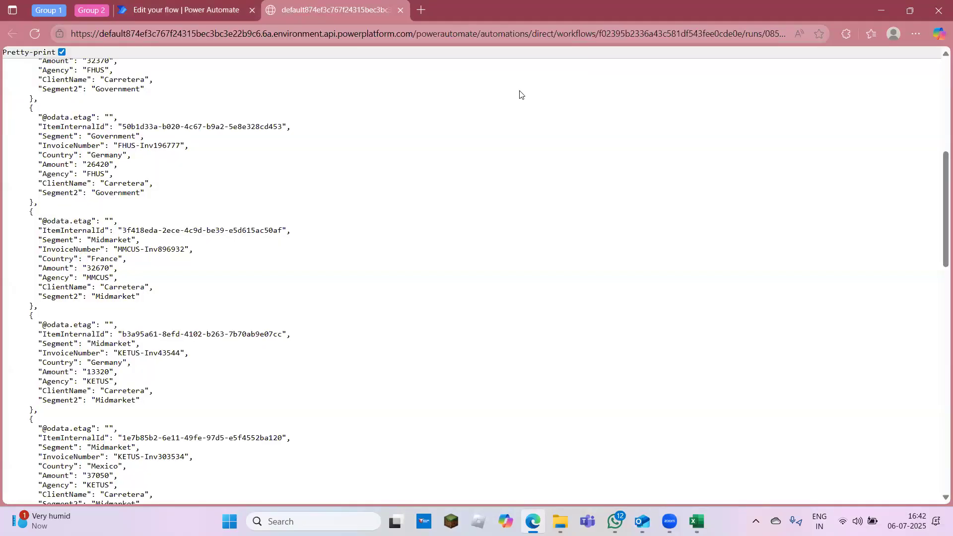
scroll(941, 127, up, 4)
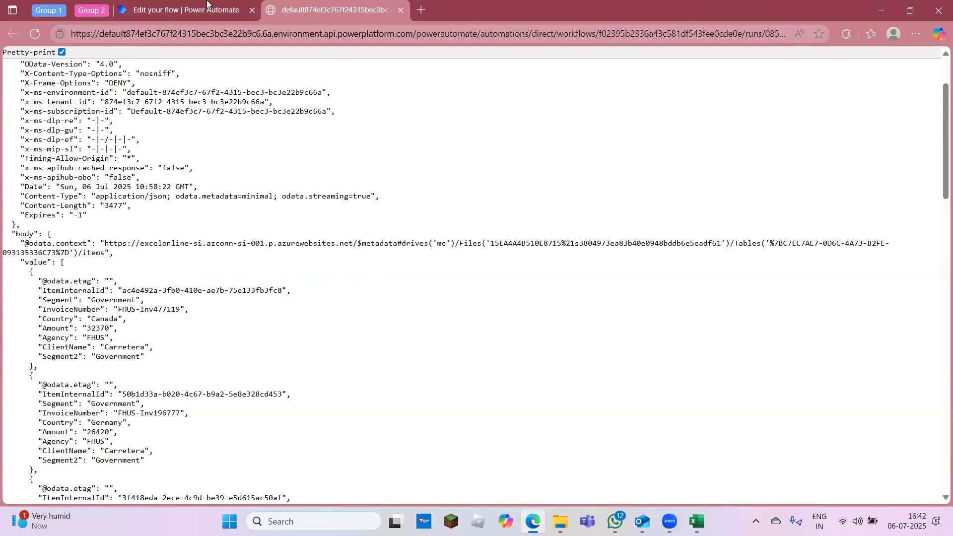
click(181, 11)
Step: Add a Parse JSON action after List rows present in a table and set its Content to the dynamic value list
click(506, 233)
text(pr)
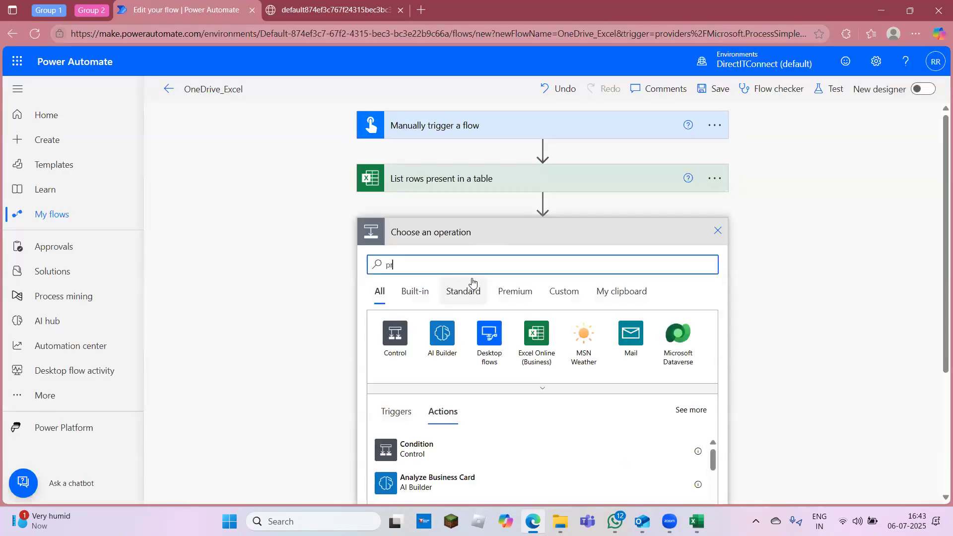
text(ase json)
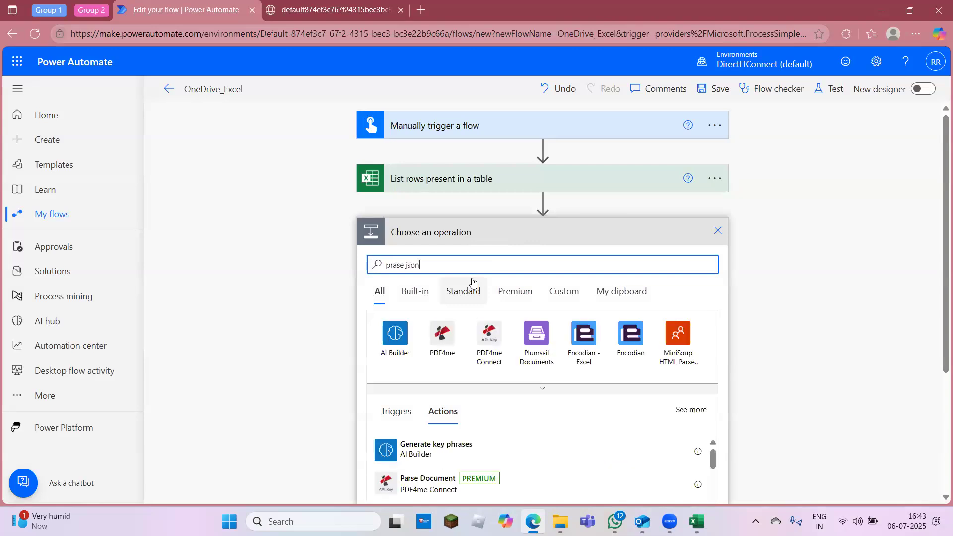
click(427, 483)
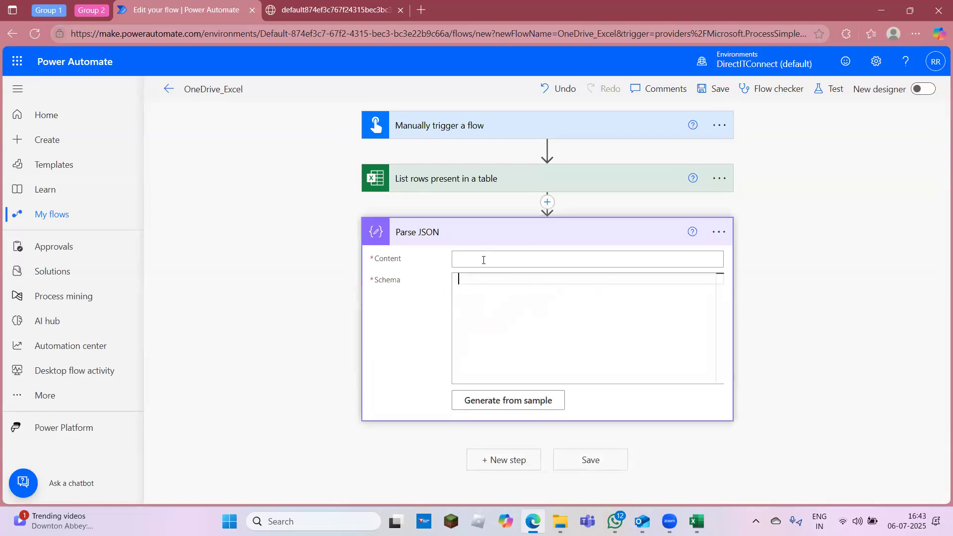
click(487, 334)
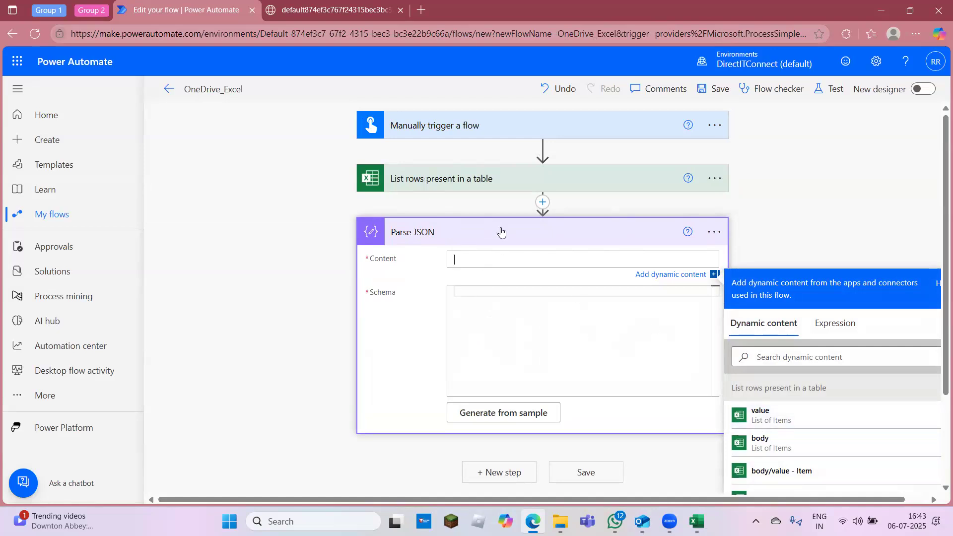
click(760, 417)
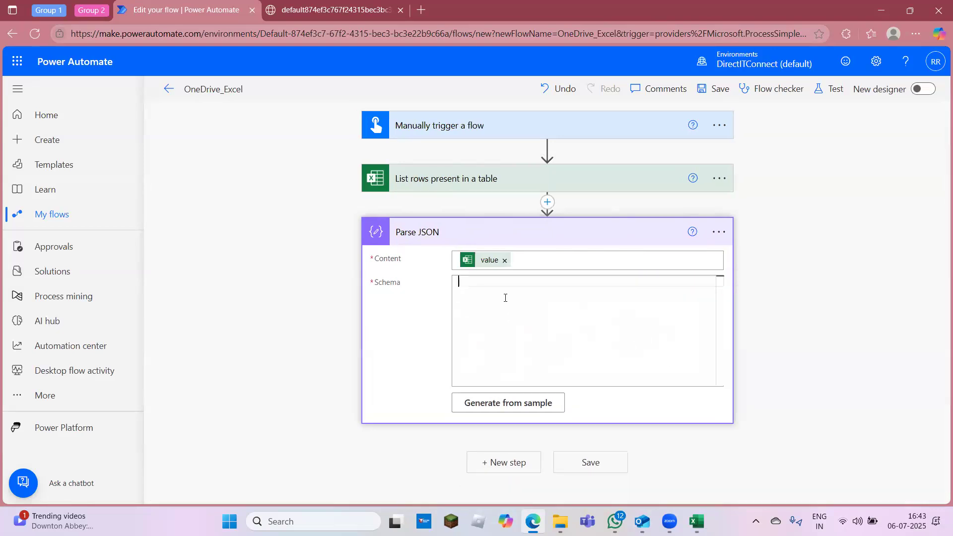
Step: Generate the Parse JSON schema from a sample payload, using the complete JSON output copied from the other browser tab
click(508, 402)
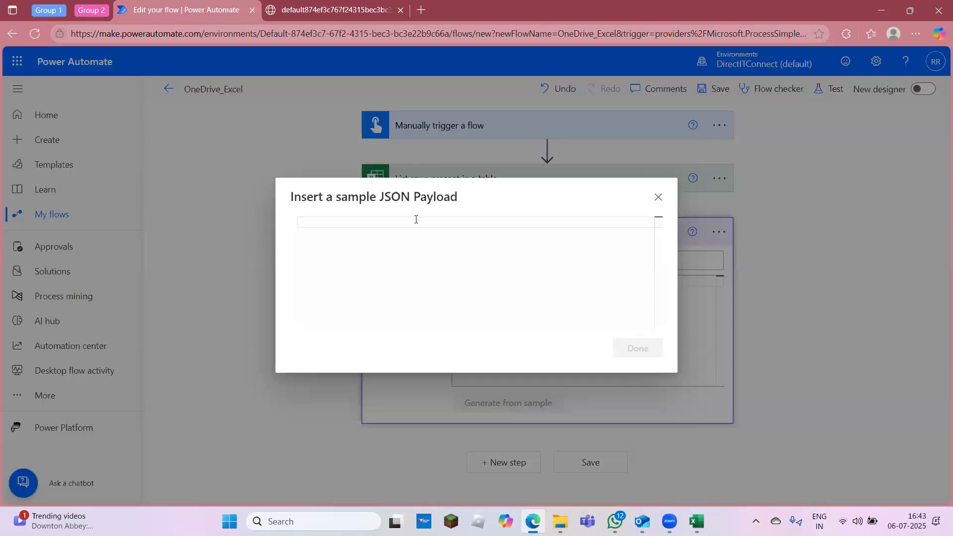
click(312, 7)
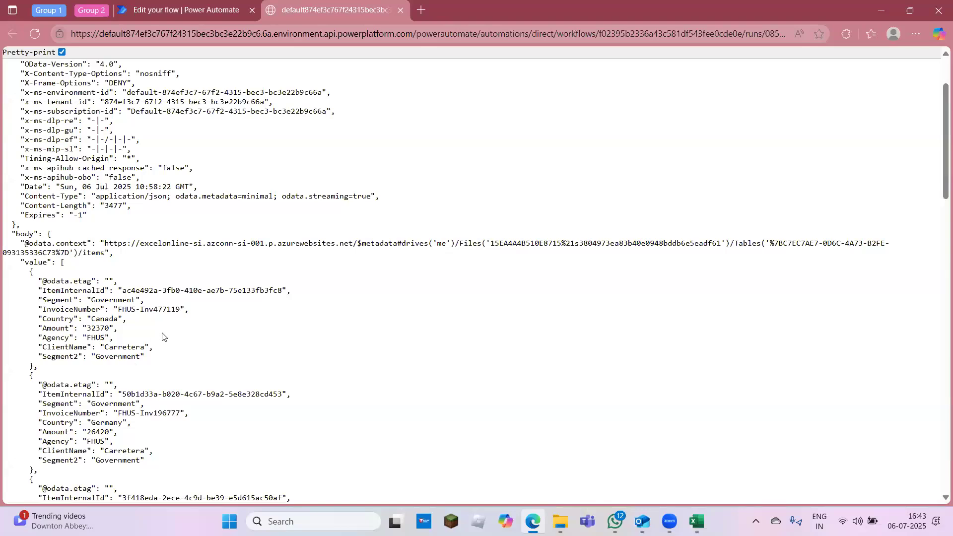
key(ctrl+a)
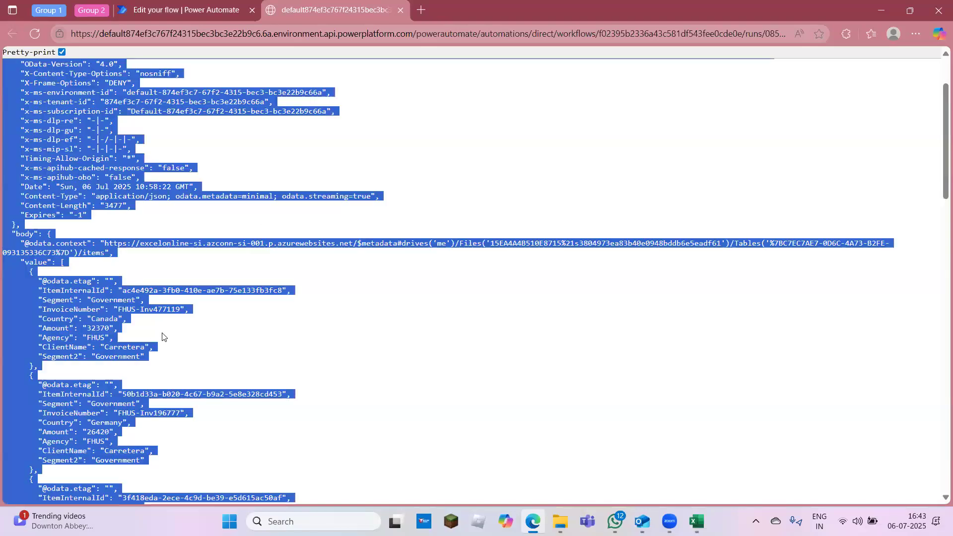
key(ctrl+c)
key(ctrl+shift+Tab)
click(379, 273)
key(ctrl+v)
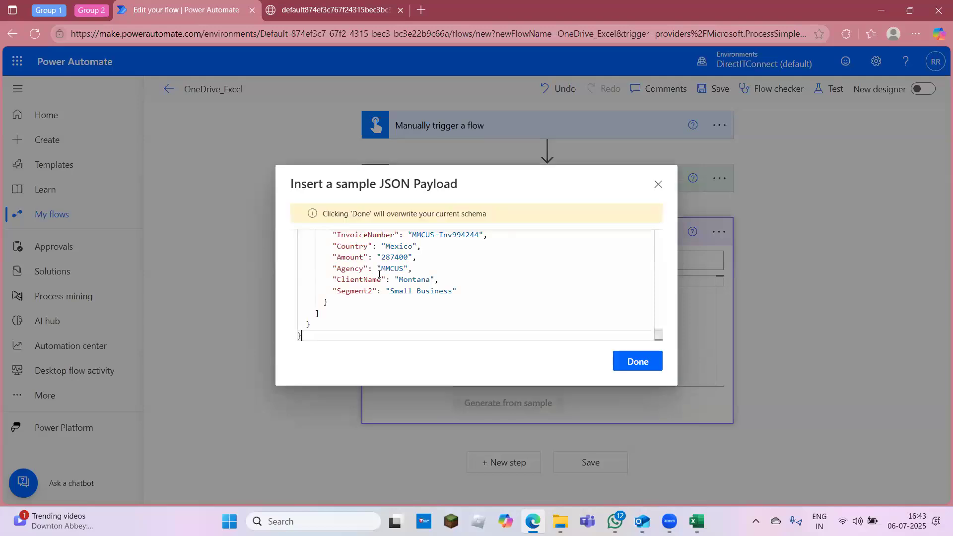
click(638, 361)
Step: Examine the generated Parse JSON schema from its beginning through the required table fields, then return to its first line
click(586, 333)
key(Up)
key(Up)
key(Up)
key(Up)
key(Up)
key(Down)
key(Down)
key(Down)
key(Down)
key(Down)
key(Down)
key(Down)
key(Down)
key(Down)
key(Down)
key(Down)
key(Down)
key(Down)
key(Down)
key(Down)
key(Down)
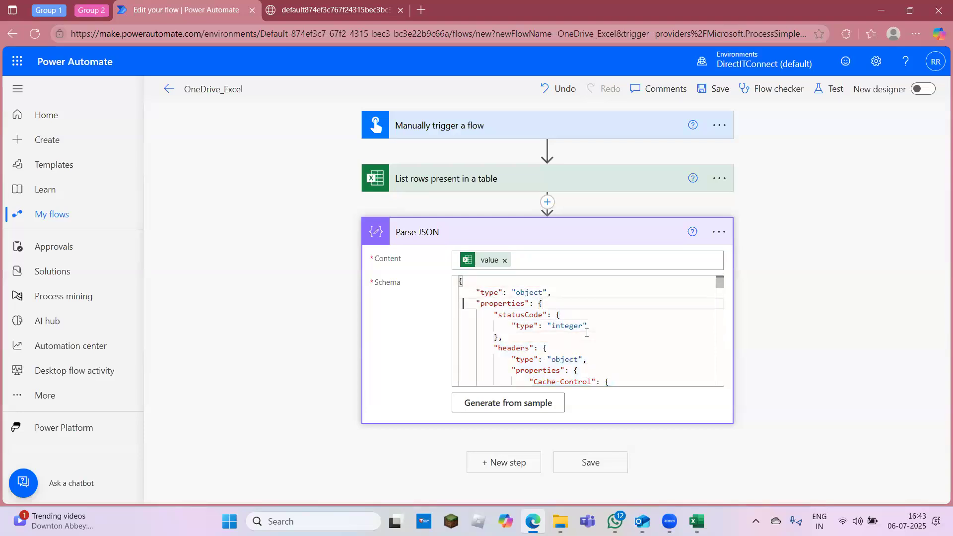
key(Down)
key(Down)
key(Down)
key(Down)
key(Down)
key(Down)
key(Down)
key(Down)
key(Down)
key(Down)
key(Down)
key(Down)
key(Down)
key(Down)
key(Down)
key(Down)
key(Down)
key(Down)
key(Down)
key(Down)
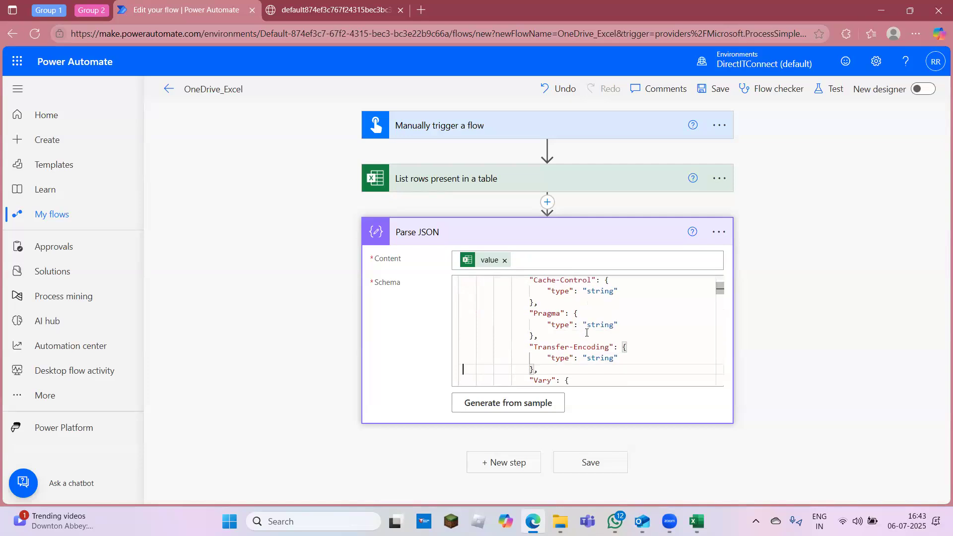
key(Down)
key(Down)
key(Down)
key(Down)
key(Down)
key(Down)
key(Down)
key(Down)
key(Down)
key(Down)
key(Down)
key(Down)
key(Down)
key(Down)
key(Down)
key(Down)
key(Down)
key(Down)
key(Down)
key(Down)
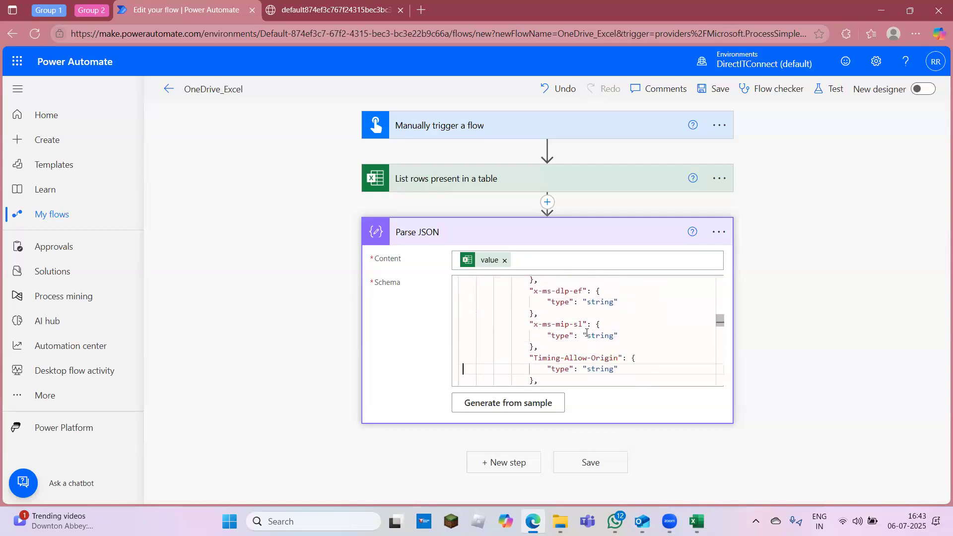
key(Down)
key(Down)
key(Down)
key(Down)
key(Down)
key(Down)
key(Down)
key(Down)
key(Down)
key(Down)
key(Down)
key(Down)
key(Down)
key(Down)
key(Down)
key(Down)
key(Down)
key(Down)
key(Down)
key(Down)
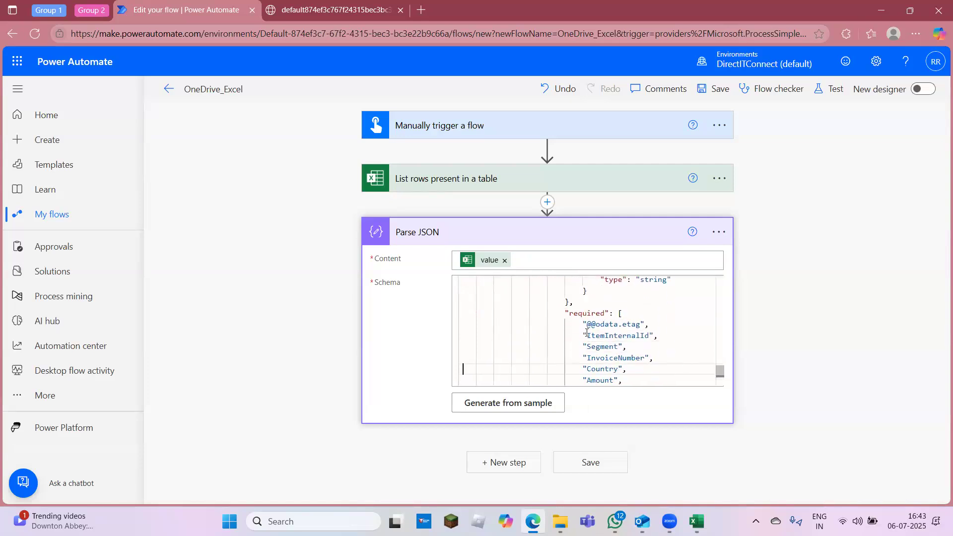
key(Up)
key(Up)
key(Up)
key(Up)
key(Up)
key(Up)
key(Up)
key(Up)
key(Up)
key(Up)
key(Up)
key(Up)
key(Up)
key(Up)
key(Up)
key(Up)
key(Up)
key(Up)
key(Up)
key(Up)
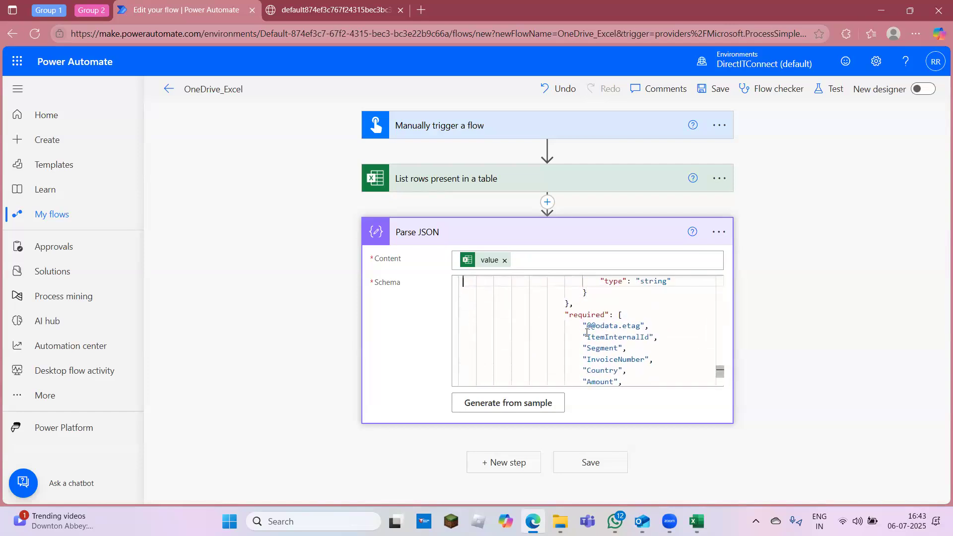
key(Up)
key(Up)
key(Up)
key(Up)
key(Up)
key(Up)
key(Up)
key(Up)
key(Up)
key(Up)
key(Up)
key(Up)
key(Up)
key(Up)
key(Up)
key(Up)
key(Up)
key(Up)
key(Up)
key(Up)
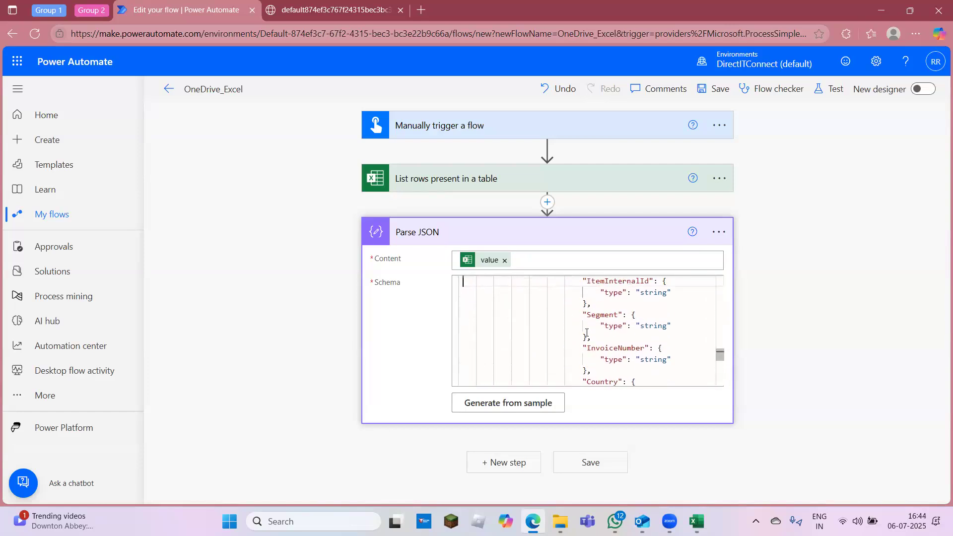
key(Up)
key(Up)
key(Up)
key(Up)
key(Up)
key(Up)
key(Up)
key(Up)
key(Up)
key(Up)
key(Up)
key(Up)
key(Up)
key(Up)
key(Up)
key(Up)
key(Up)
key(Up)
key(Up)
key(Up)
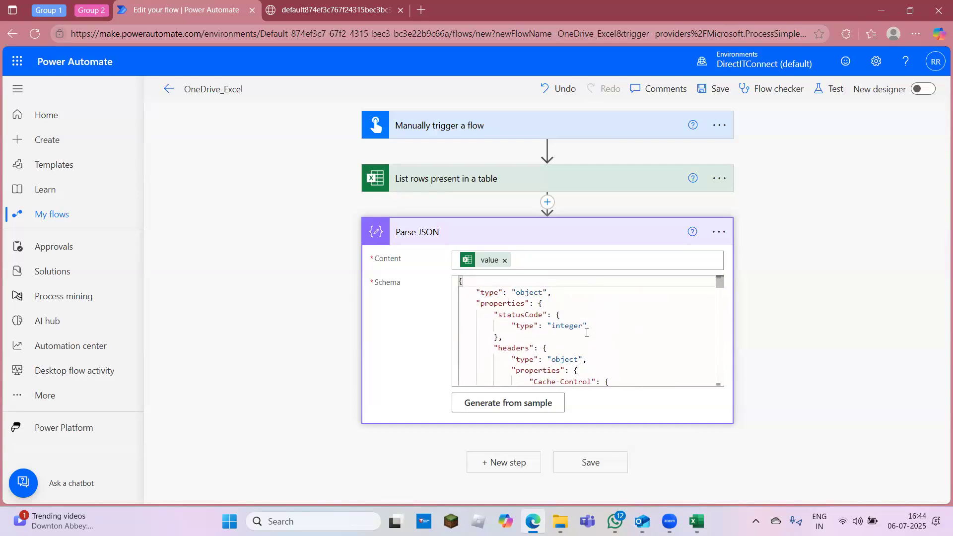
Step: Examine the statusCode and headers properties at the start of the Parse JSON schema
key(Down)
key(Down)
key(Down)
key(Down)
key(Down)
key(Down)
key(Down)
key(Down)
key(Down)
key(Down)
key(Down)
key(Down)
key(Up)
key(Up)
key(Up)
key(Up)
key(Up)
key(Up)
key(Up)
key(Up)
key(Up)
key(Up)
key(Up)
key(Up)
key(Up)
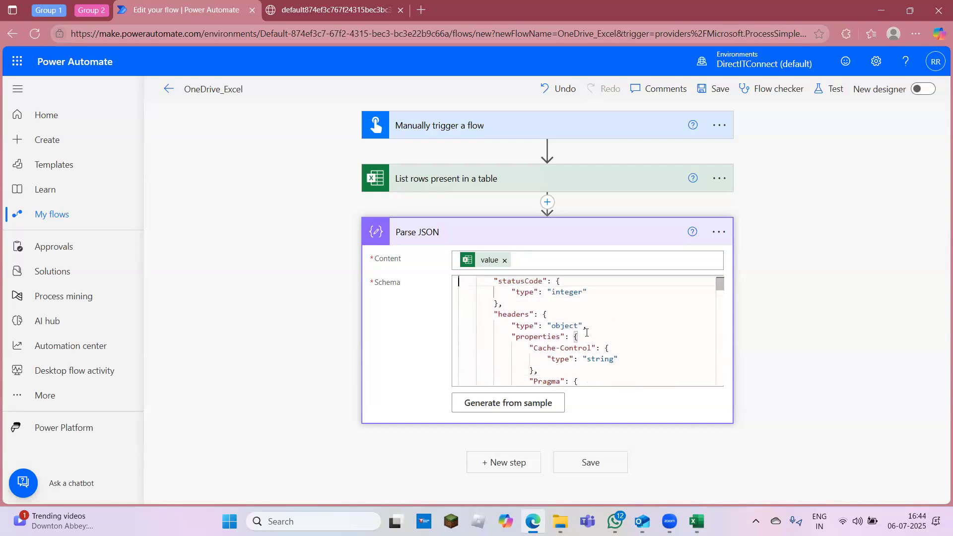
key(Down)
key(Down)
key(Down)
key(Down)
key(Down)
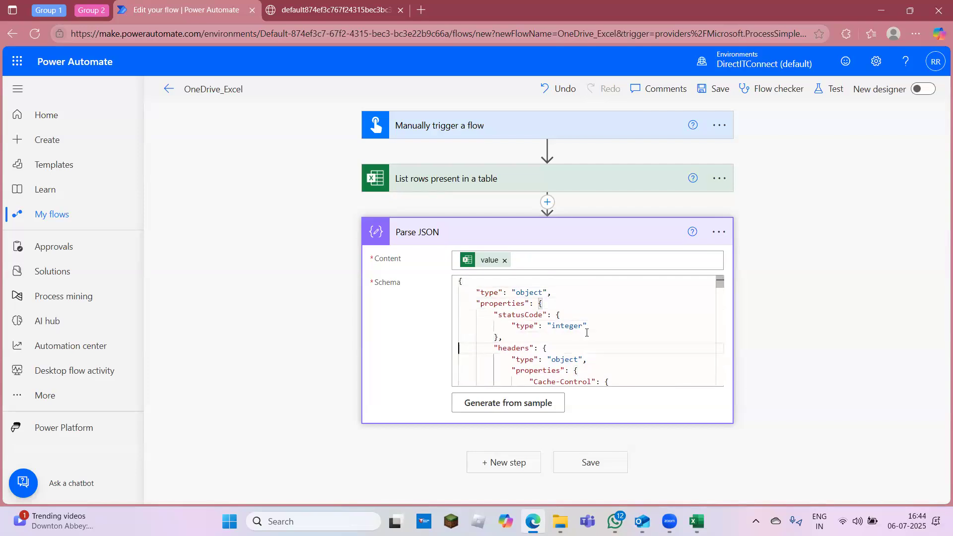
key(shift+Down)
key(shift+Down)
key(shift+Down)
key(shift+Down)
key(shift+Down)
key(Down)
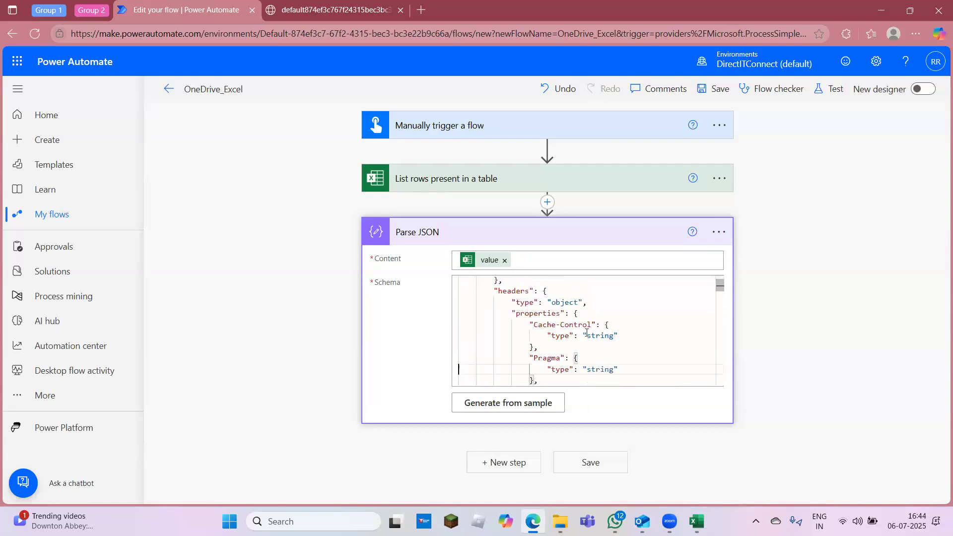
key(Up)
key(Up)
key(shift+Down)
key(shift+Down)
key(Down)
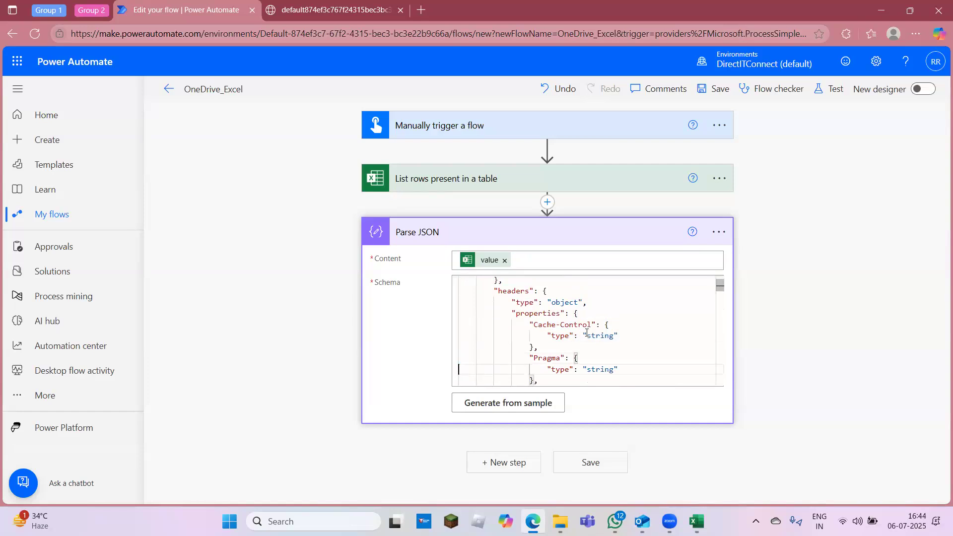
key(shift+Down)
key(shift+Down)
key(Down)
key(shift+Down)
key(shift+Down)
key(shift+Down)
key(Down)
key(shift+Down)
key(shift+Down)
key(Down)
Step: Compare the response headers in the other browser tab's JSON output with the matching schema properties through X-Frame-Options
key(ctrl+Tab)
scroll(587, 333, up, 3)
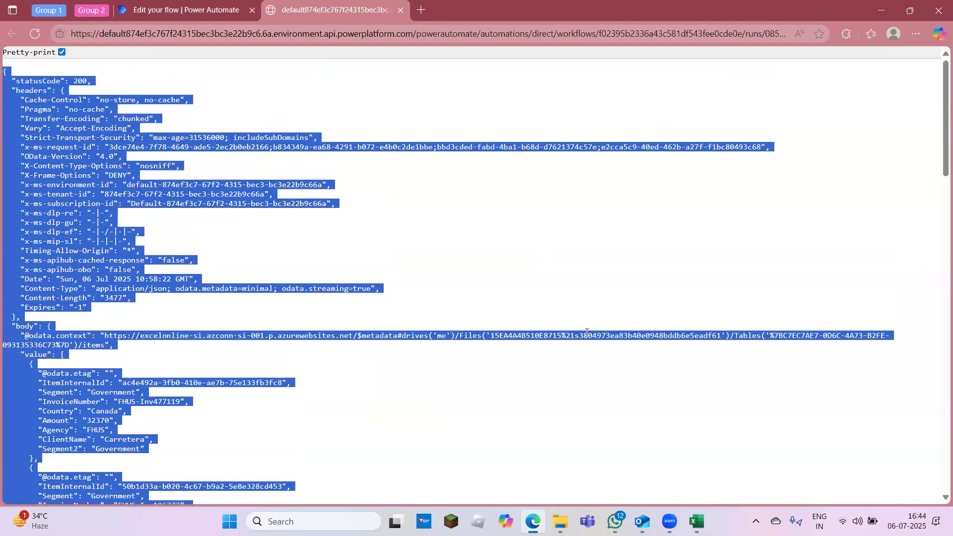
scroll(547, 334, down, 1)
click(45, 131)
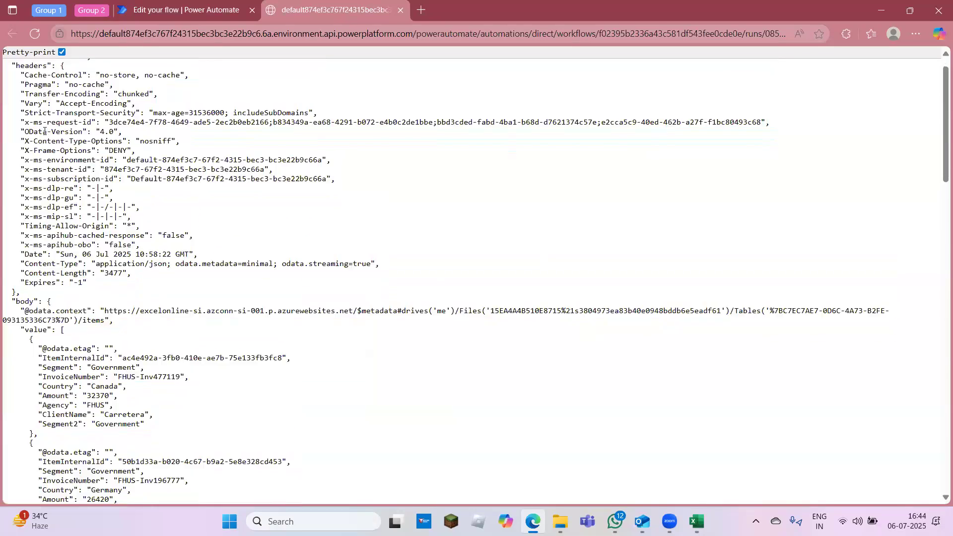
key(ctrl+Tab)
click(634, 341)
key(Down)
key(Down)
key(Down)
key(Down)
key(Down)
key(Down)
key(Down)
key(Down)
key(Down)
key(Down)
key(Down)
key(Up)
key(Up)
key(Up)
key(Up)
key(shift+Down)
key(Down)
key(Down)
key(Down)
key(shift+Down)
key(shift+Down)
key(shift+Down)
key(shift+Down)
key(shift+Down)
key(shift+Down)
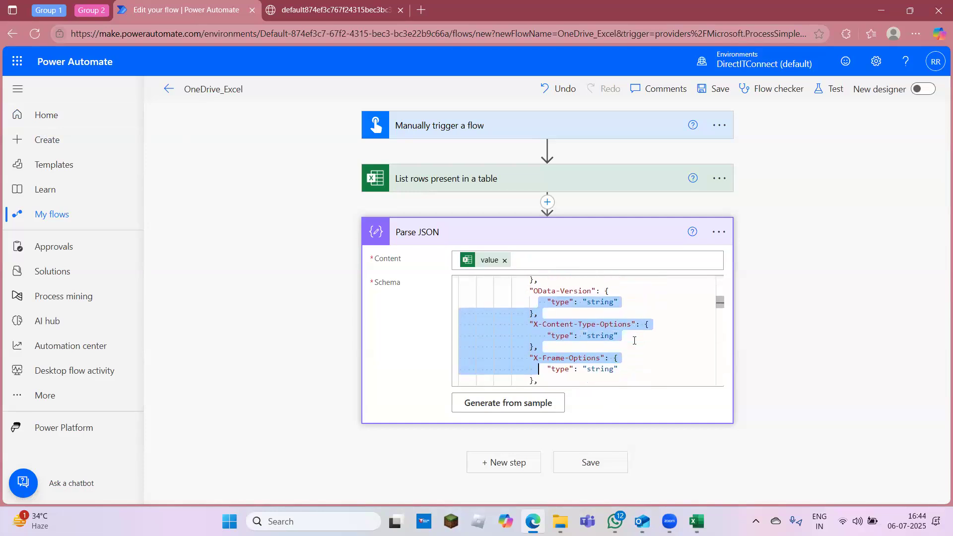
Step: Highlight the first record in the value array of the JSON output, then return to the flow editor
key(alt+Tab)
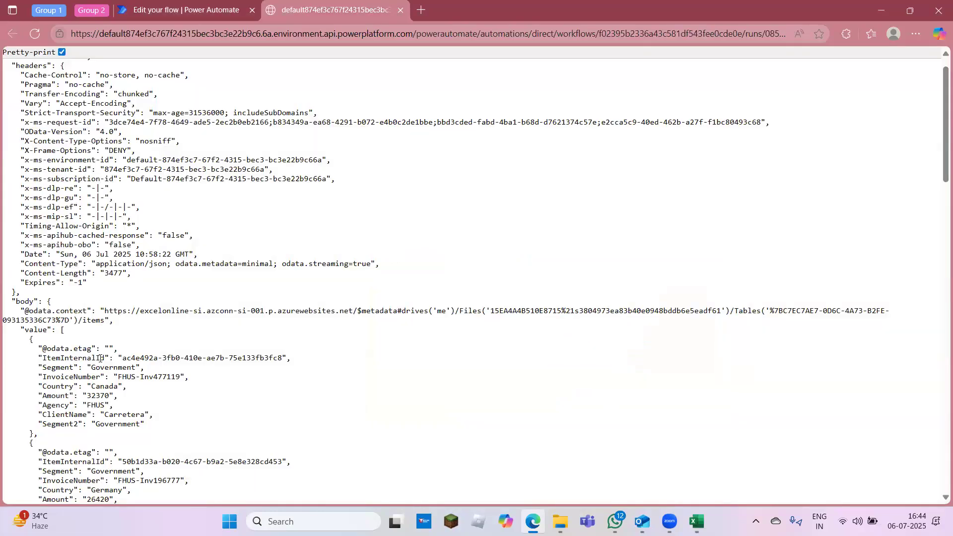
scroll(100, 358, up, 1)
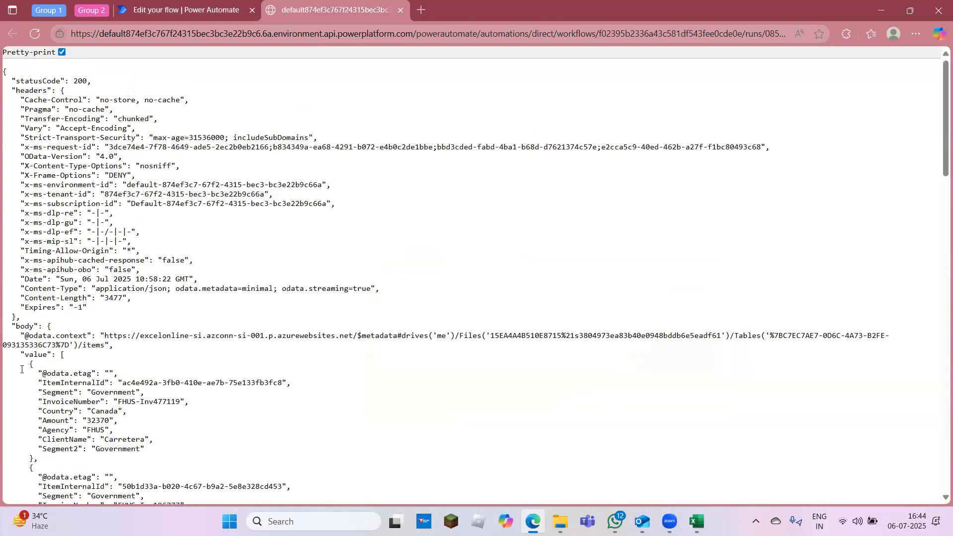
drag(20, 372, 115, 450)
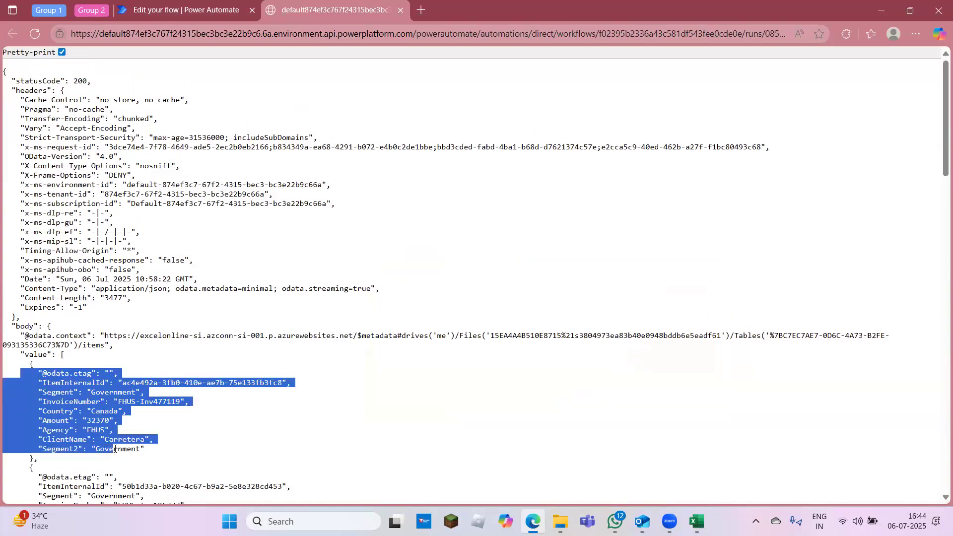
key(alt+Tab)
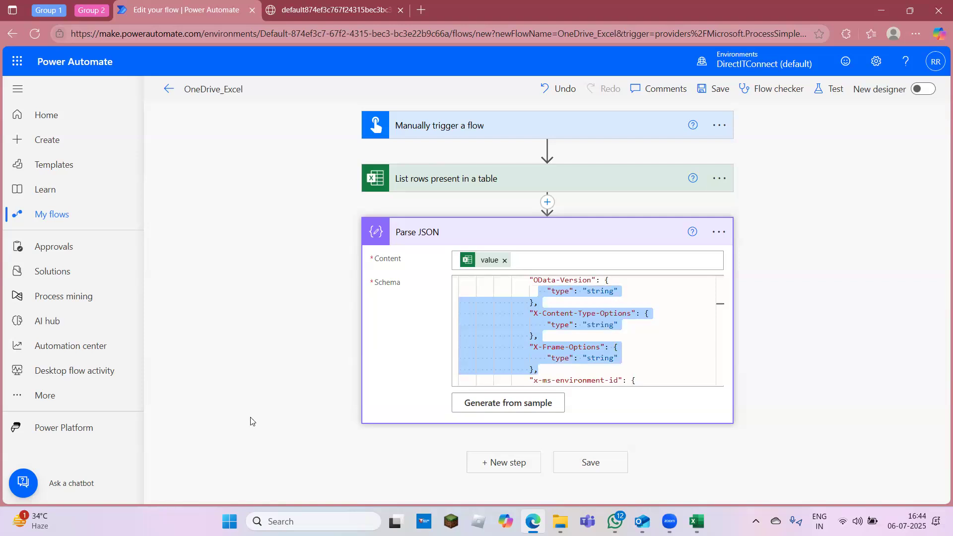
Step: Delete the Parse JSON action from the flow
click(720, 232)
click(771, 408)
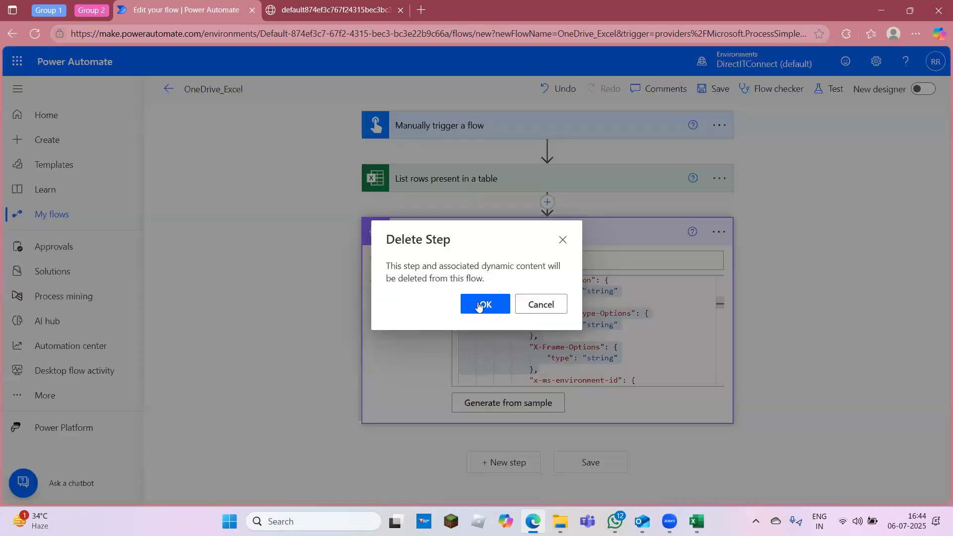
click(486, 308)
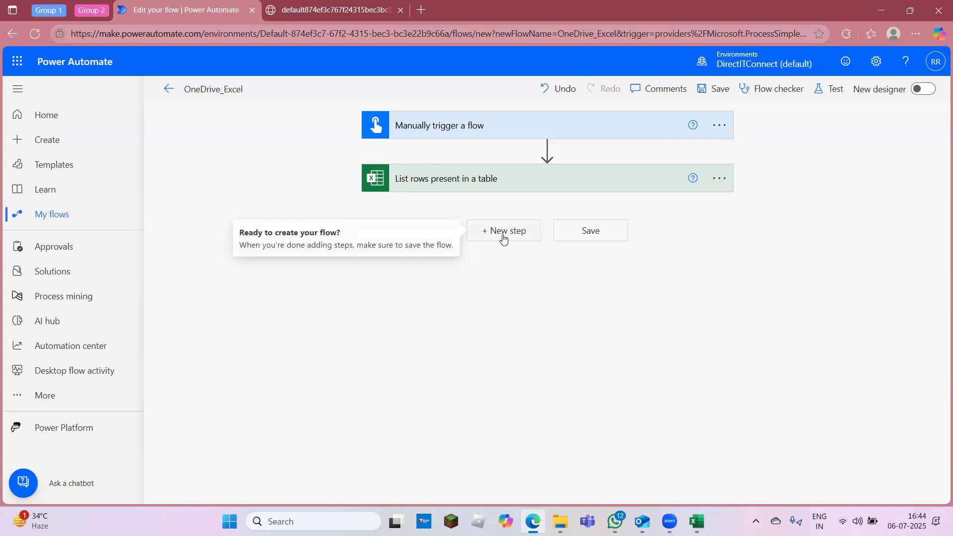
Step: Add a Data Operation Select action after List rows present in a table and set its From to the dynamic value list
click(503, 239)
text(select)
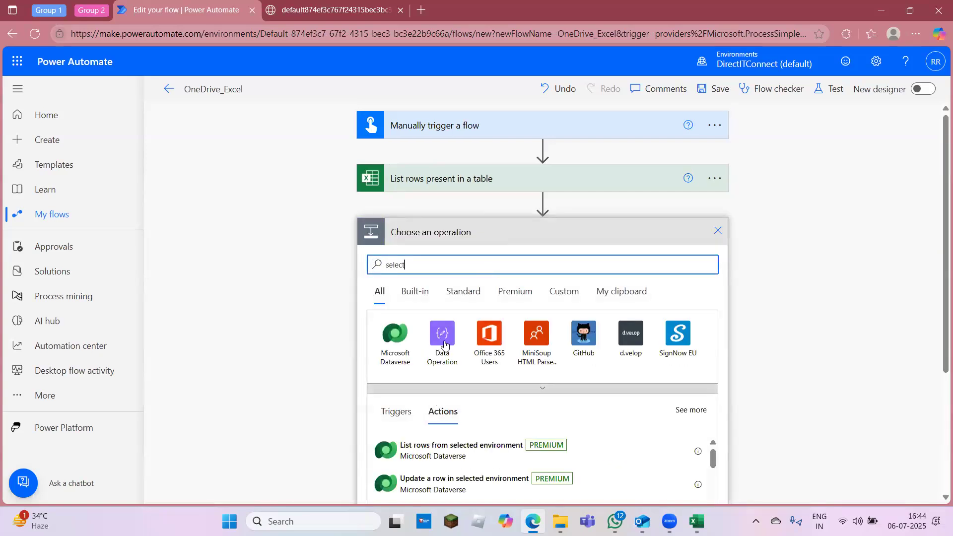
click(444, 343)
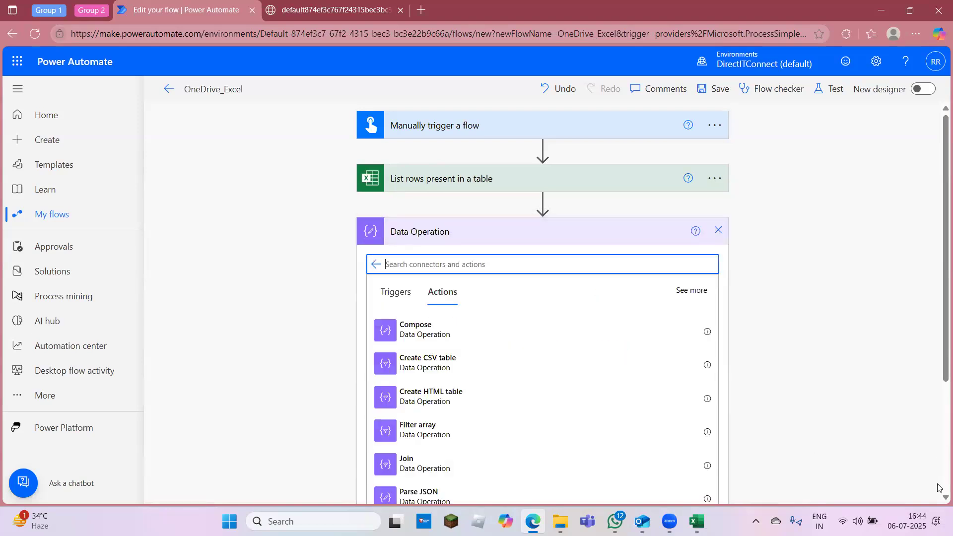
scroll(378, 397, down, 3)
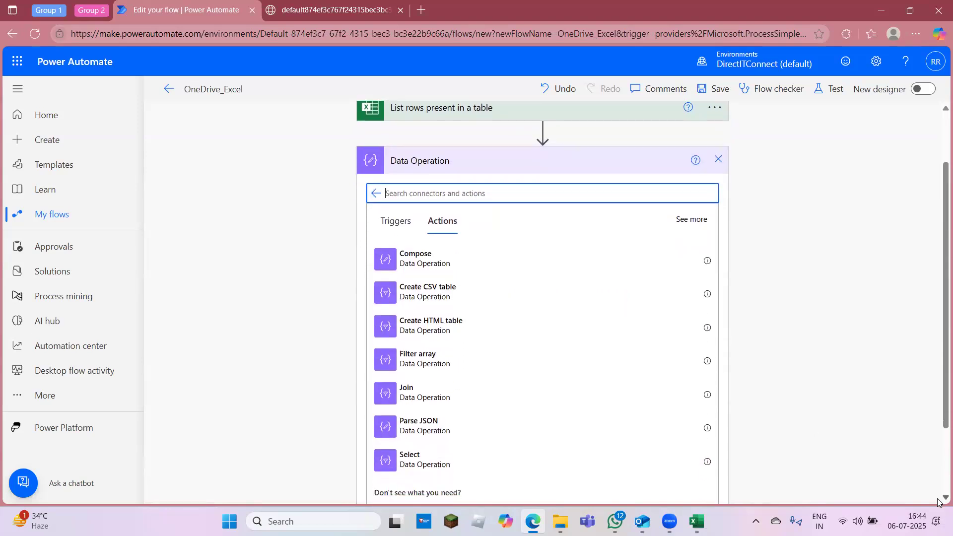
click(434, 415)
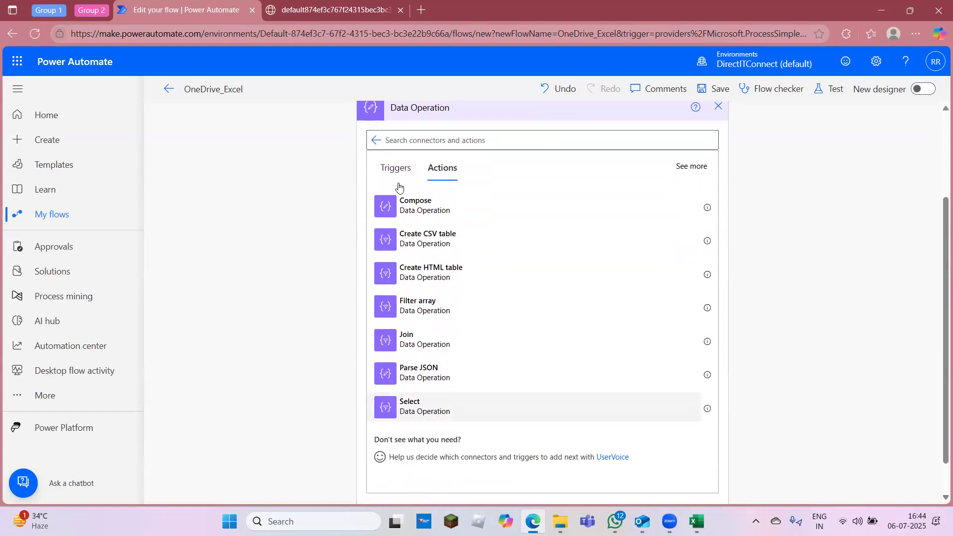
click(482, 259)
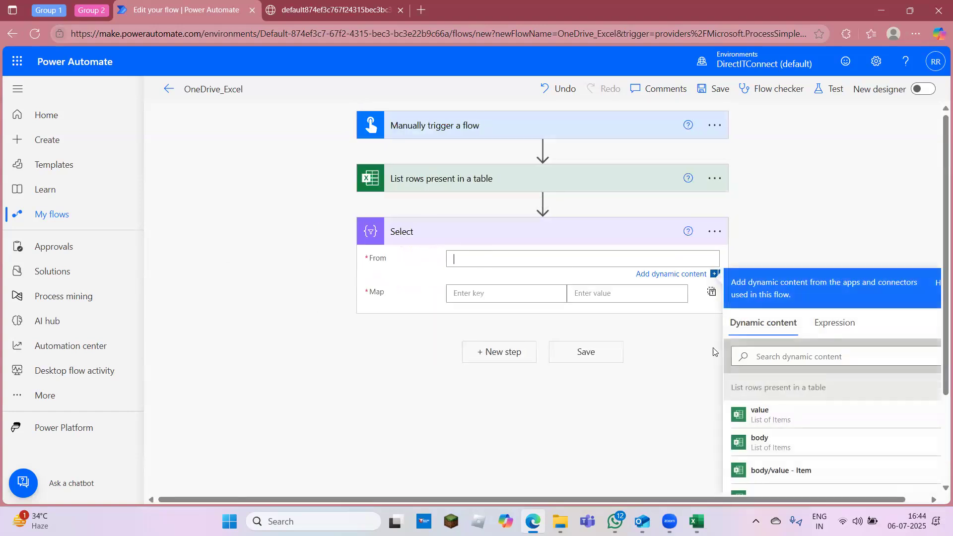
click(777, 419)
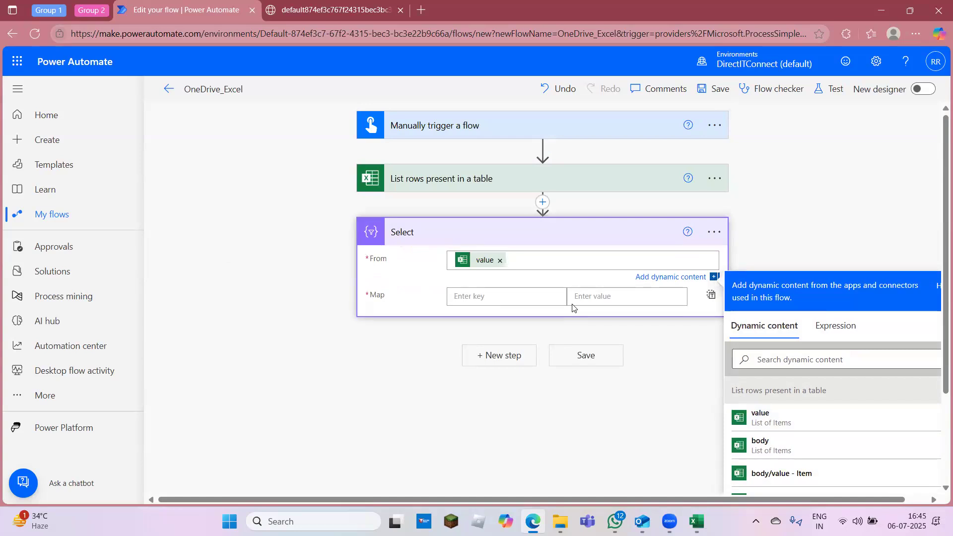
Step: Check the JSON output in the other browser tab, then map the key Invoice to the dynamic InvoiceNumber field in the Select action
click(540, 298)
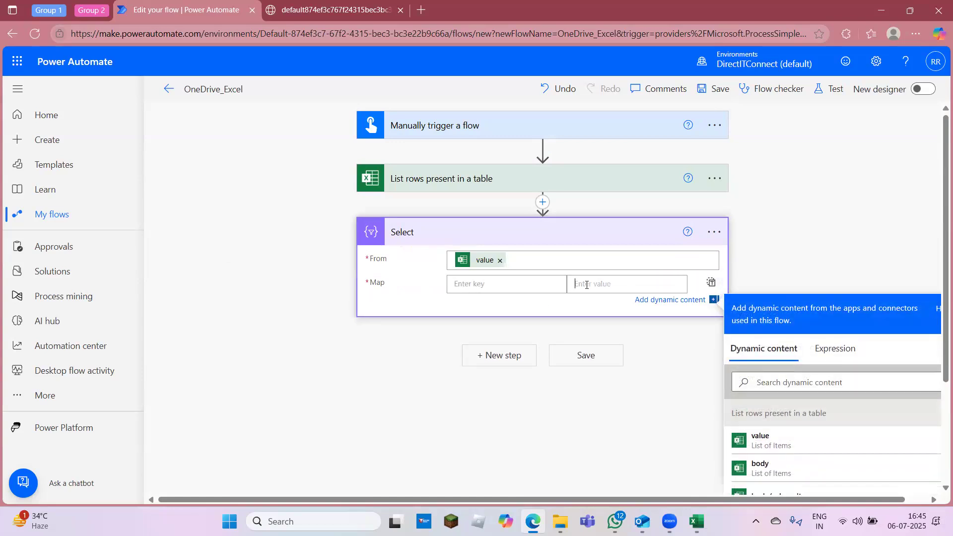
key(ctrl+Tab)
mouse_move(697, 522)
click(595, 447)
click(533, 520)
click(534, 521)
mouse_move(527, 521)
click(522, 469)
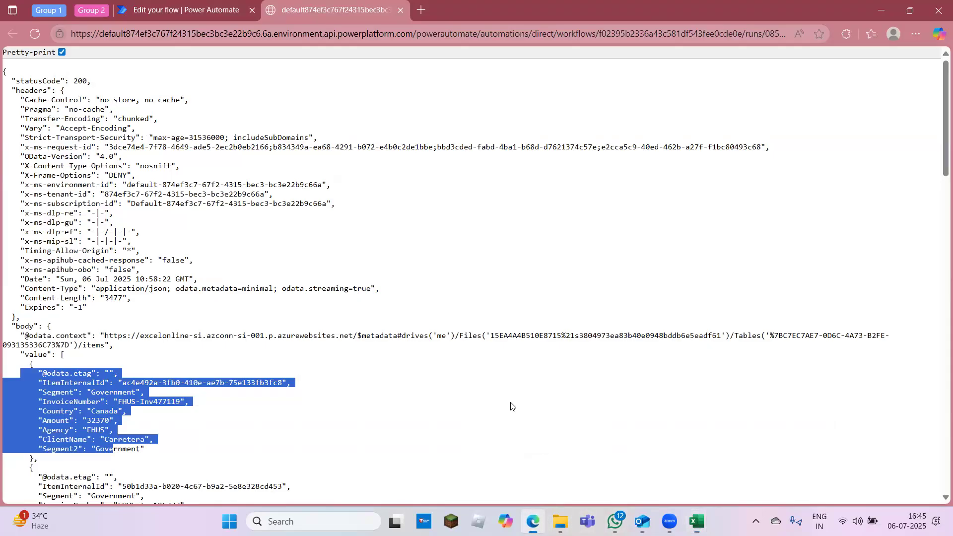
click(533, 522)
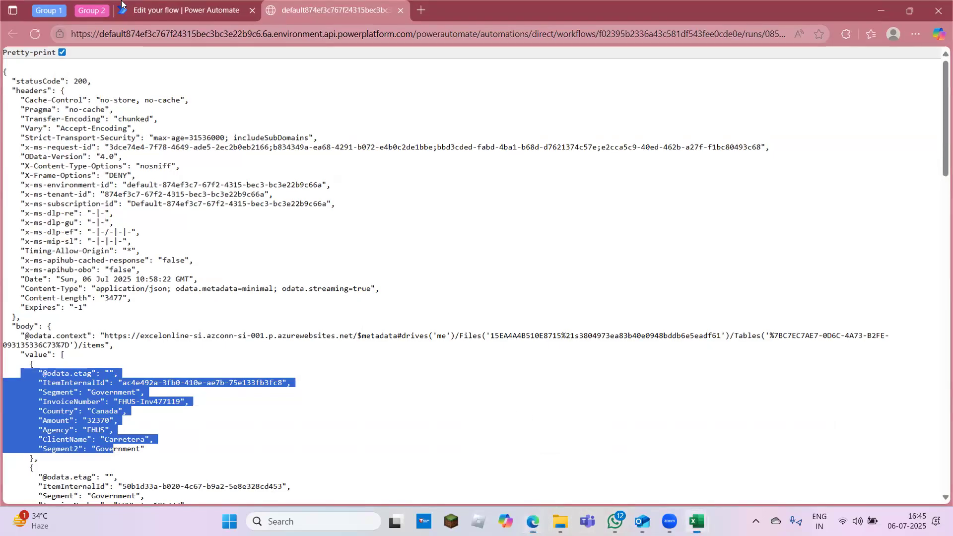
click(161, 15)
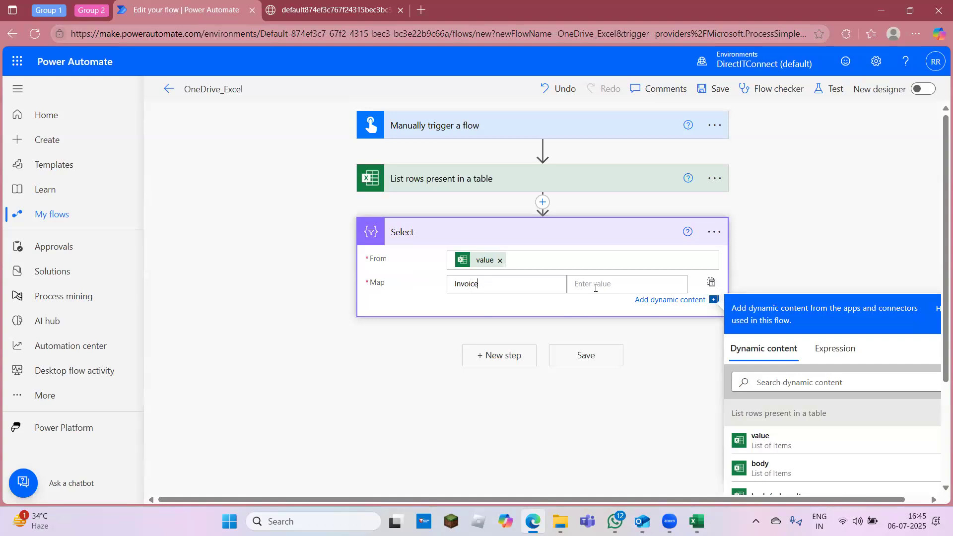
scroll(938, 491, down, 3)
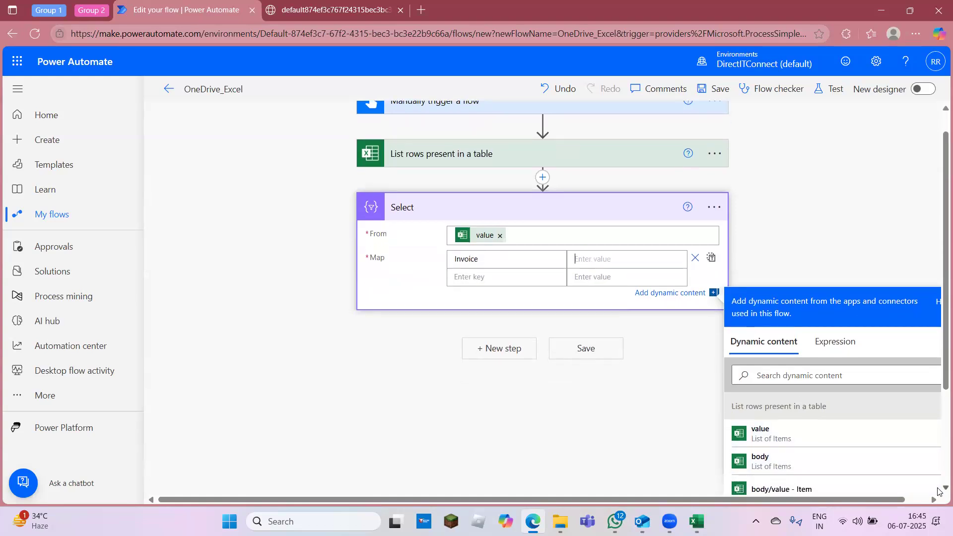
click(778, 422)
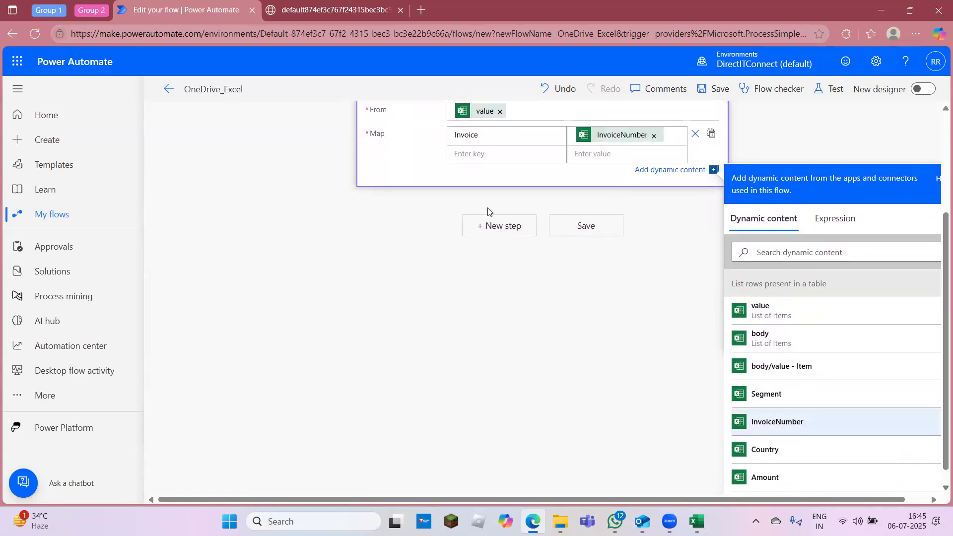
Step: Add a Country key to the Select map with the dynamic Country field as its value
click(483, 154)
text(Country)
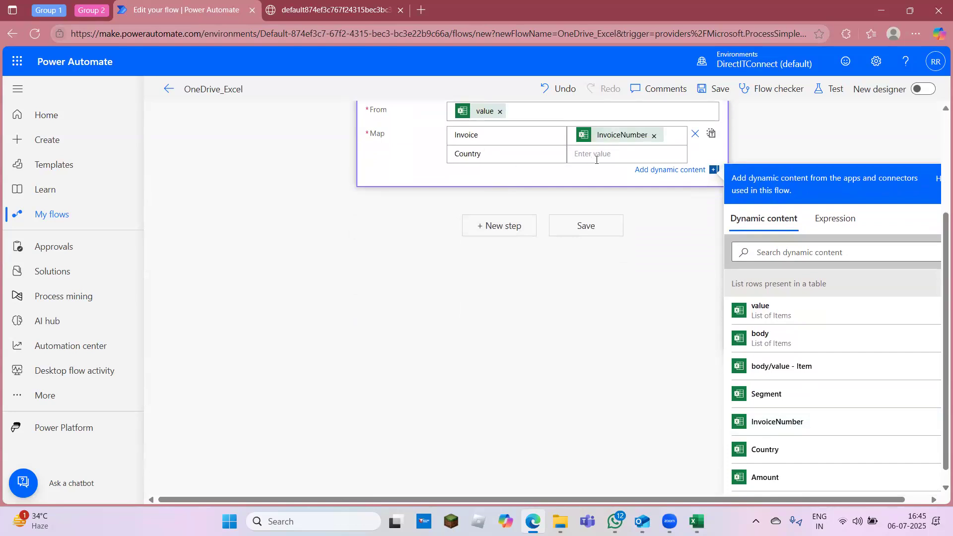
click(596, 155)
click(782, 467)
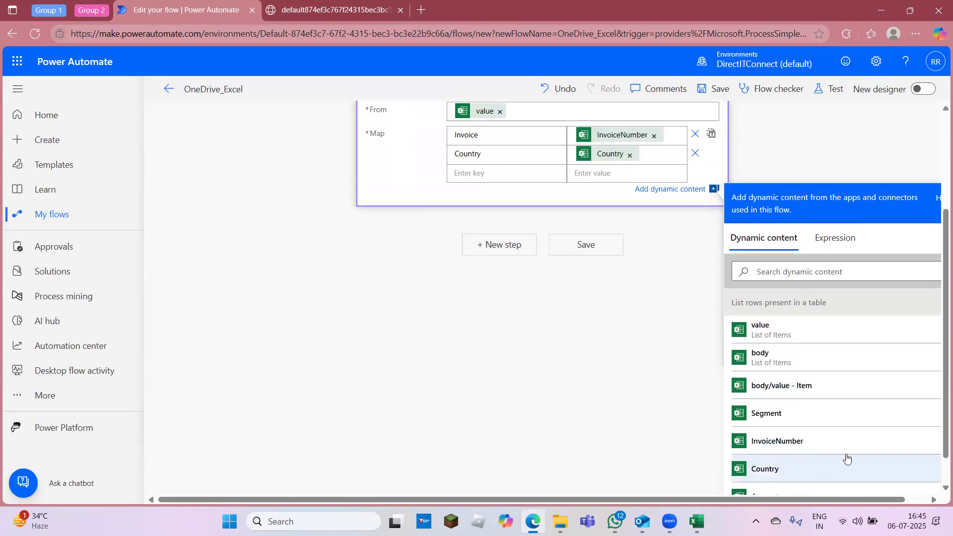
Step: Add a Segment key to the Select map with the dynamic Segment field as its value
text(Segment)
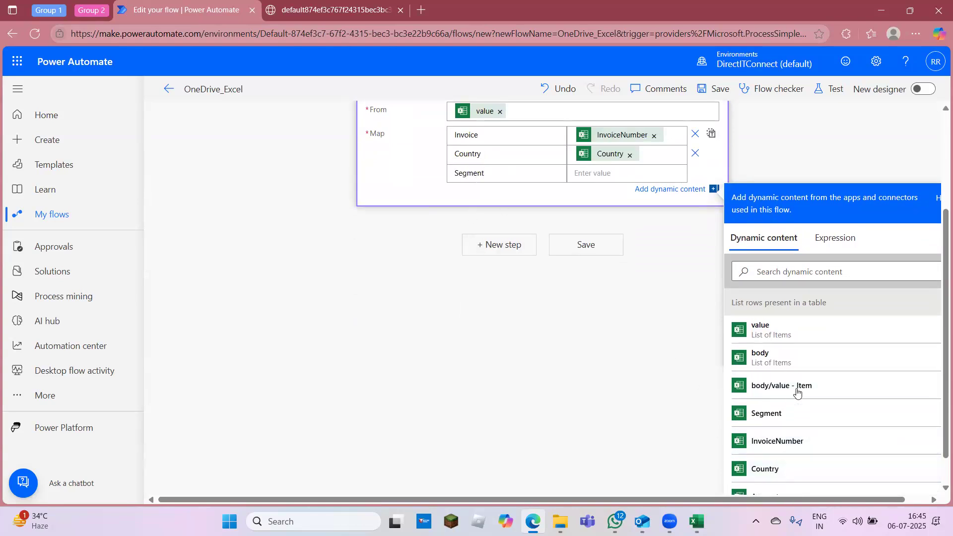
click(790, 414)
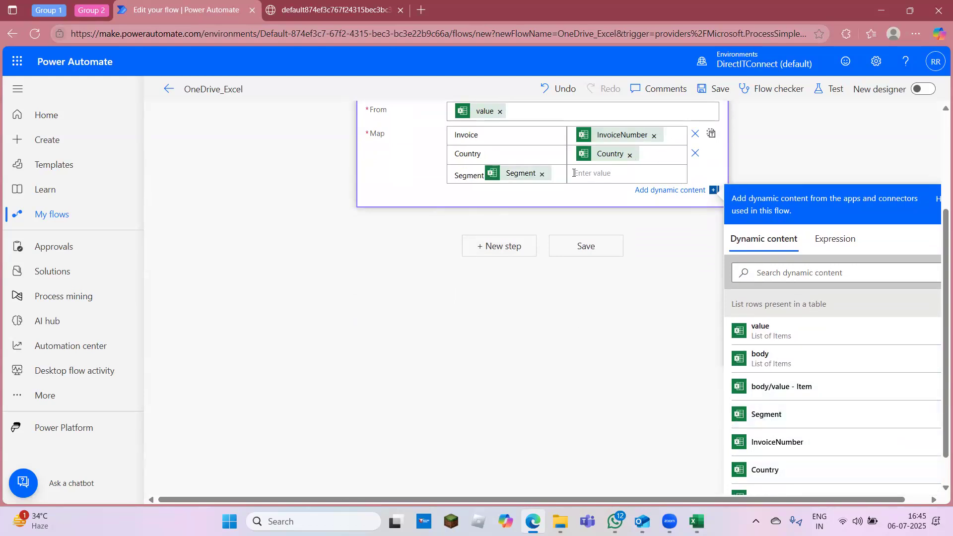
click(543, 174)
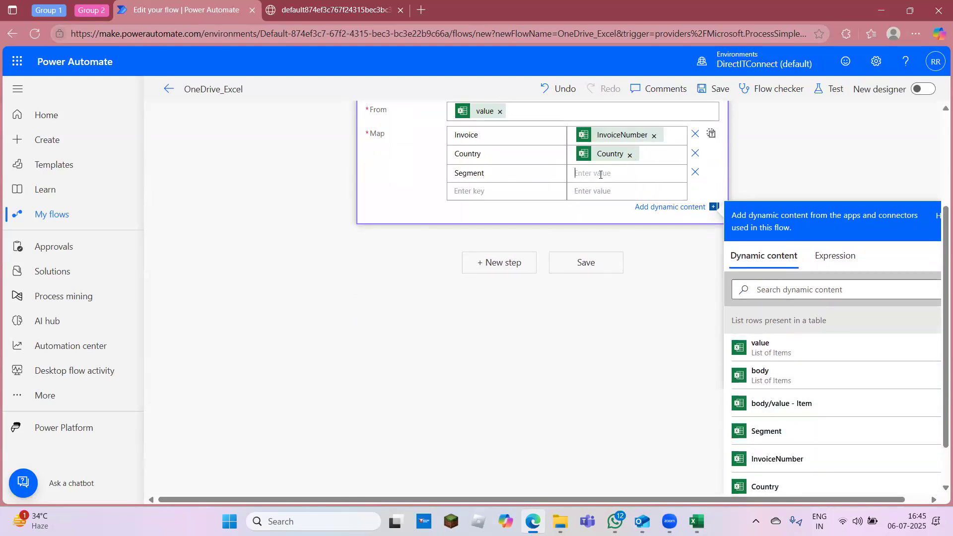
click(783, 432)
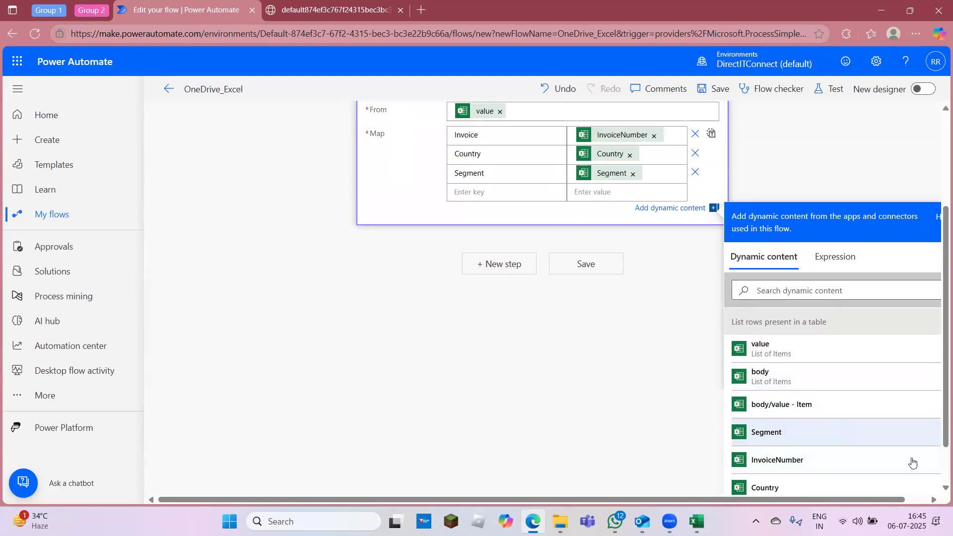
Step: Add an Agency key to the Select map with the dynamic Agency field as its value
click(945, 488)
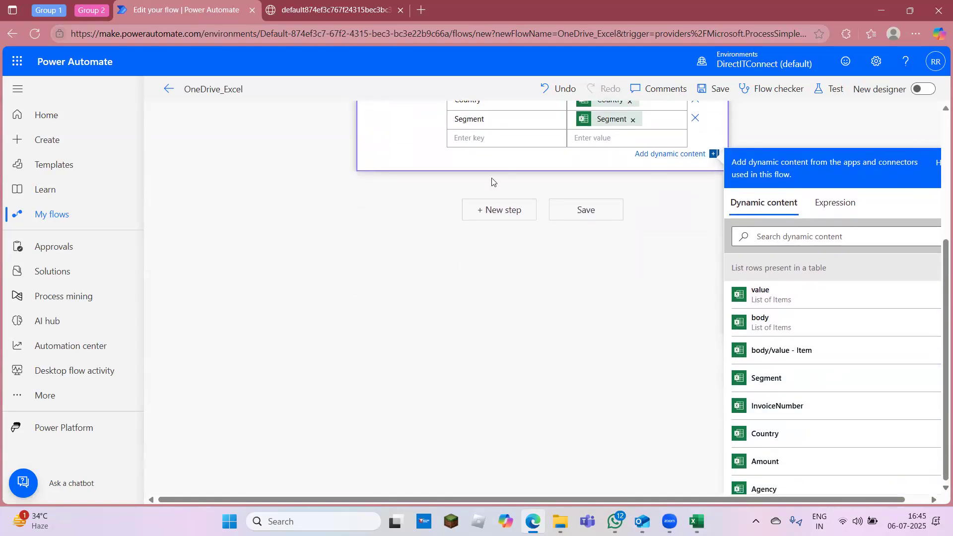
text(Agency)
click(599, 140)
text(A)
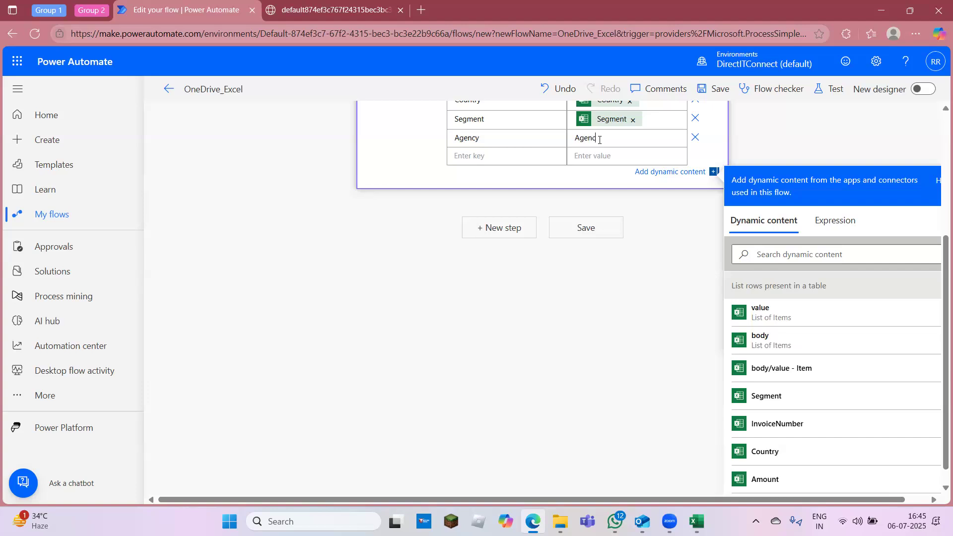
key(BackSpace)
key(BackSpace)
key(BackSpace)
key(BackSpace)
key(BackSpace)
key(BackSpace)
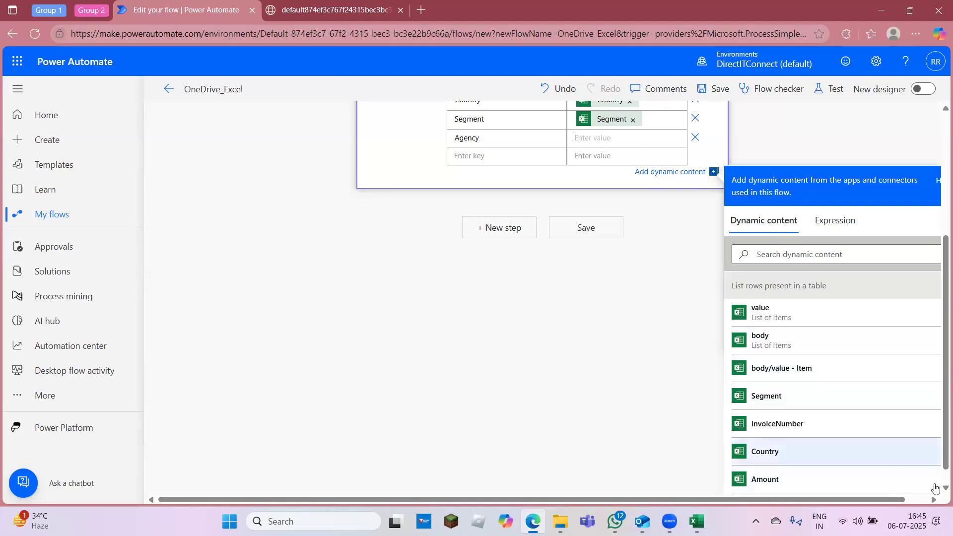
scroll(939, 487, down, 1)
click(800, 487)
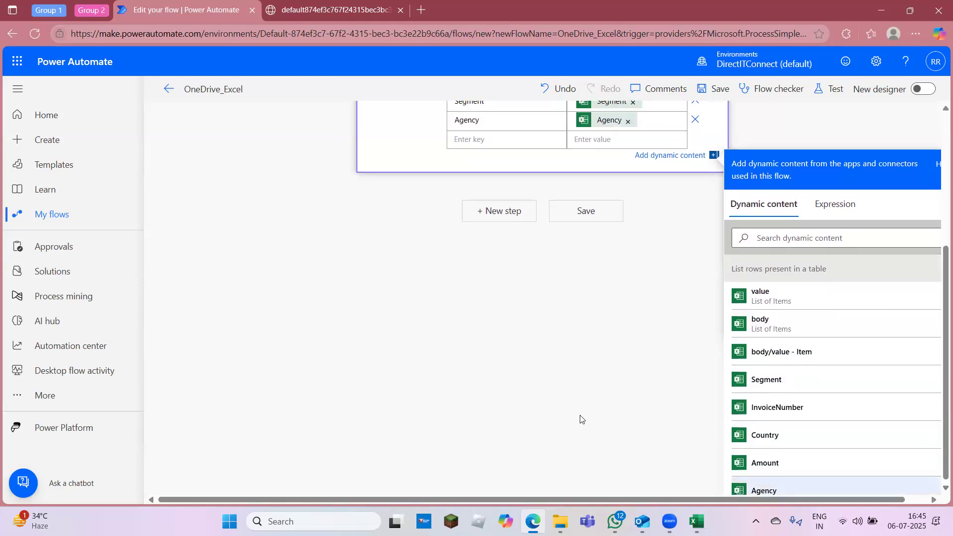
click(664, 270)
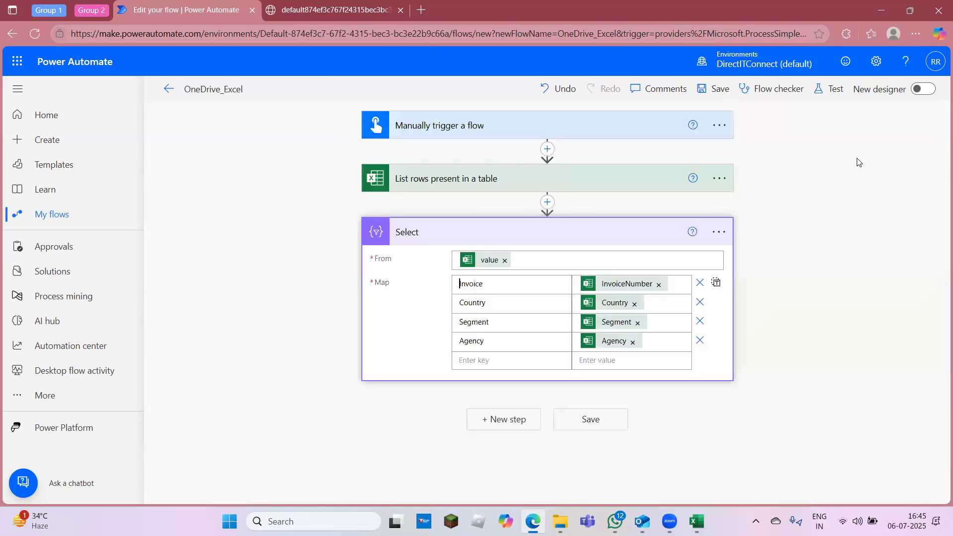
Step: Save the flow and run a manual test of it
click(835, 90)
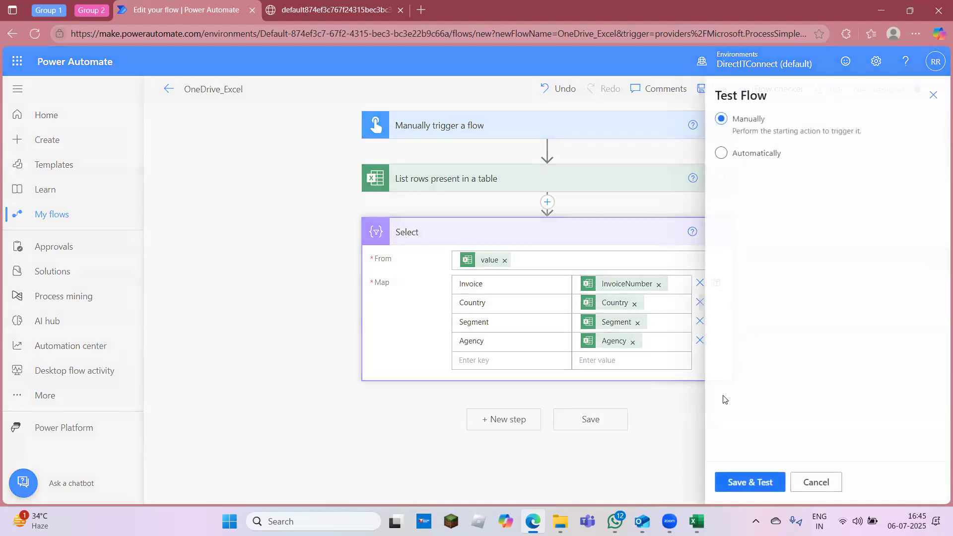
click(737, 493)
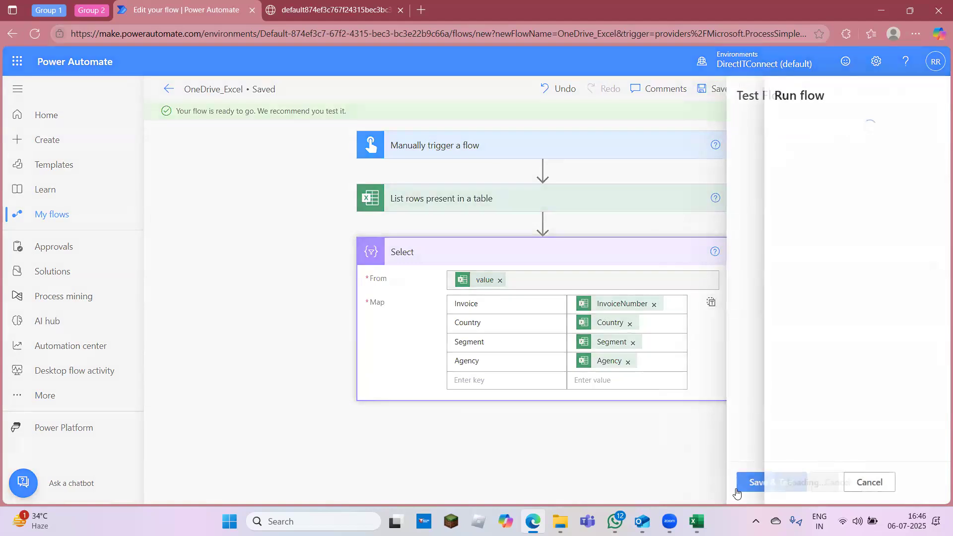
click(777, 485)
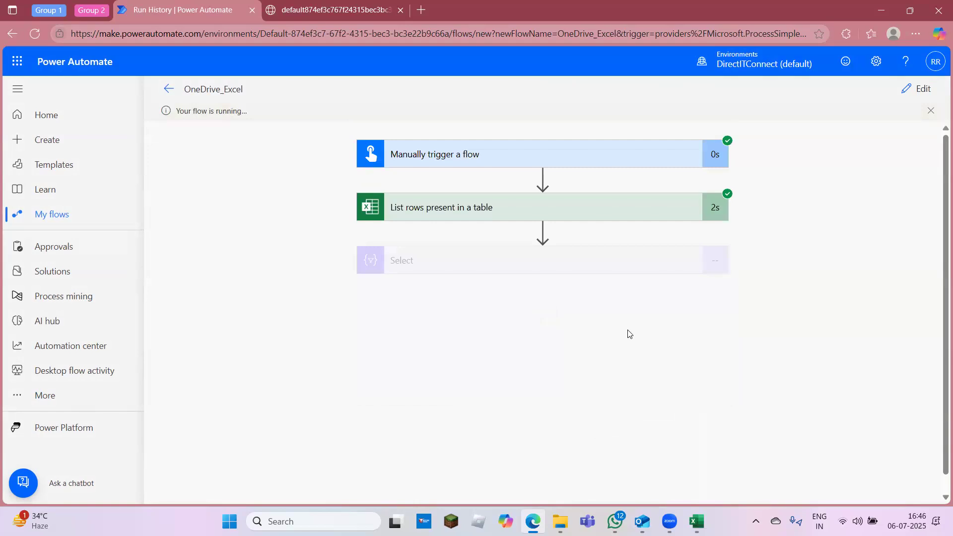
Step: Inspect the Select action's run results, copy its entire output body, and reopen the flow for editing
click(629, 269)
scroll(941, 494, down, 3)
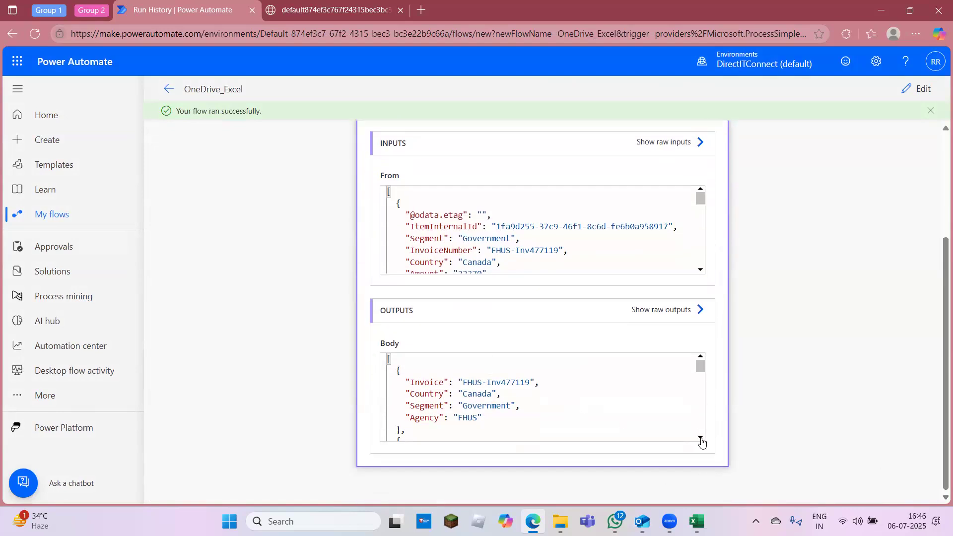
scroll(701, 441, down, 5)
scroll(701, 441, down, 4)
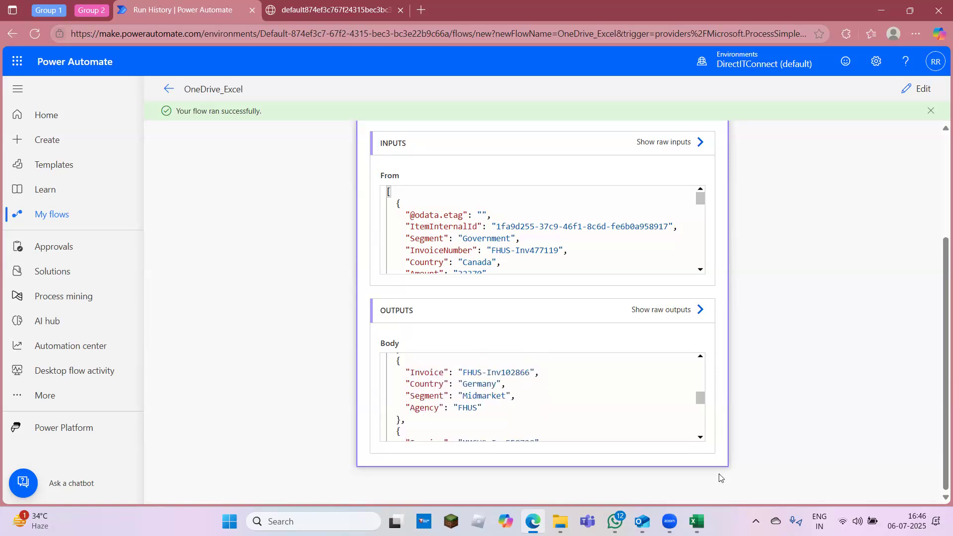
scroll(702, 440, down, 3)
scroll(702, 440, down, 2)
click(491, 358)
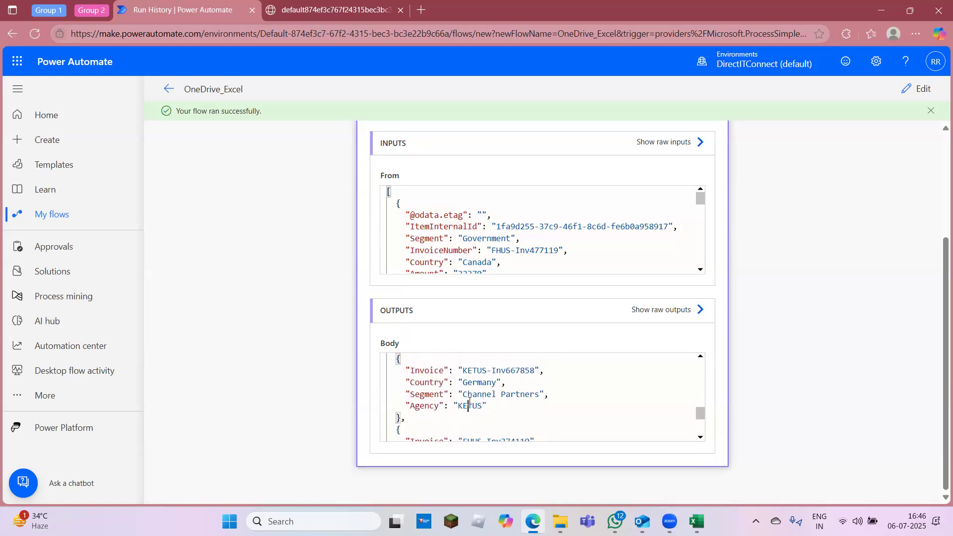
key(ctrl+a)
click(919, 93)
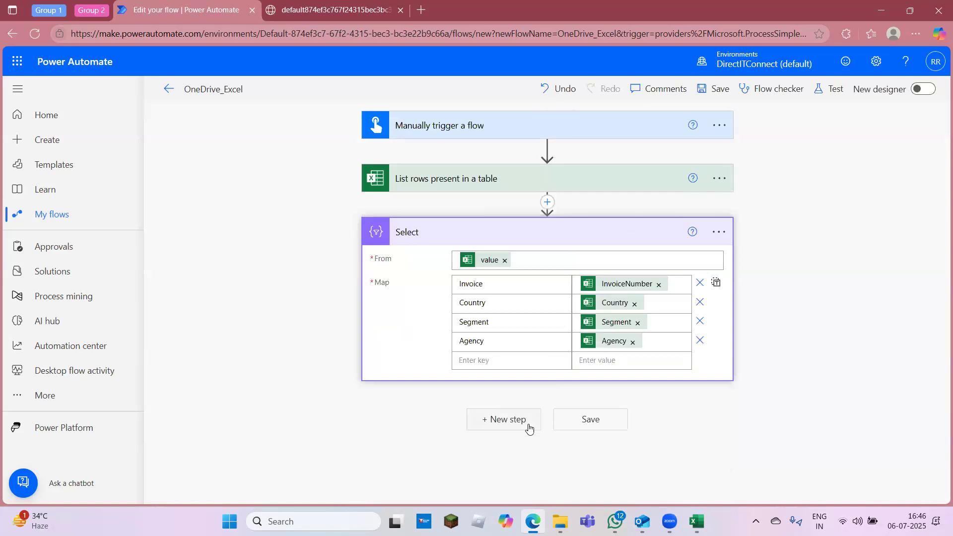
Step: Add a Parse JSON data operation after the Select action
click(528, 423)
text(Prase json)
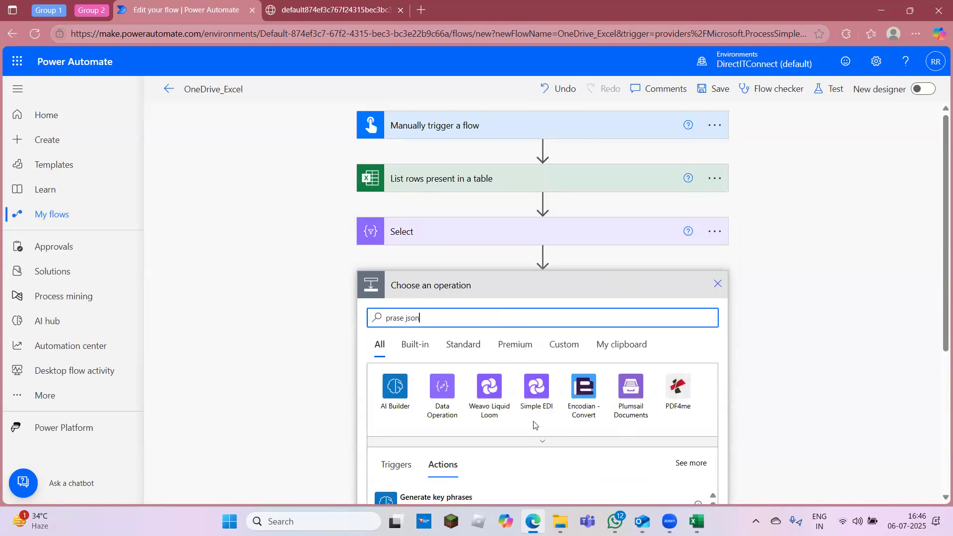
click(446, 398)
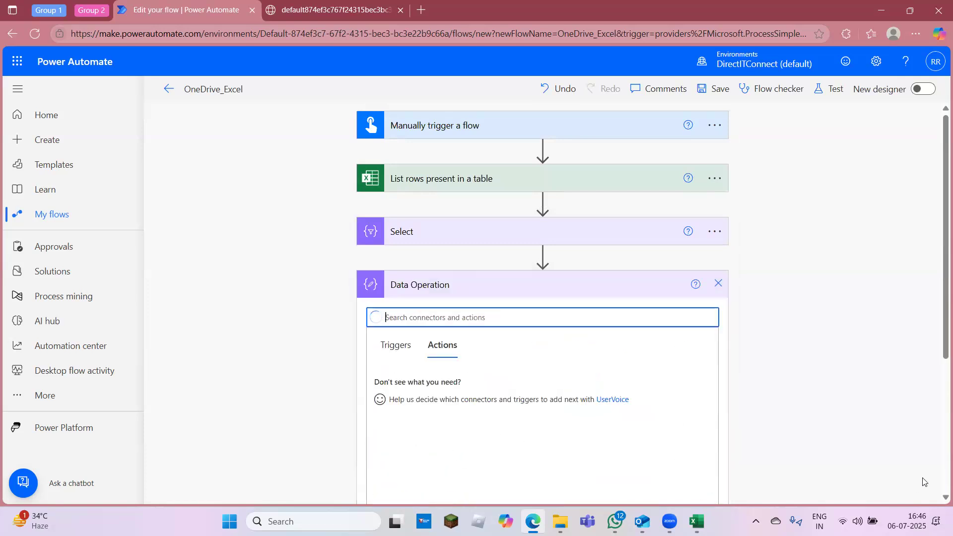
scroll(938, 500, down, 3)
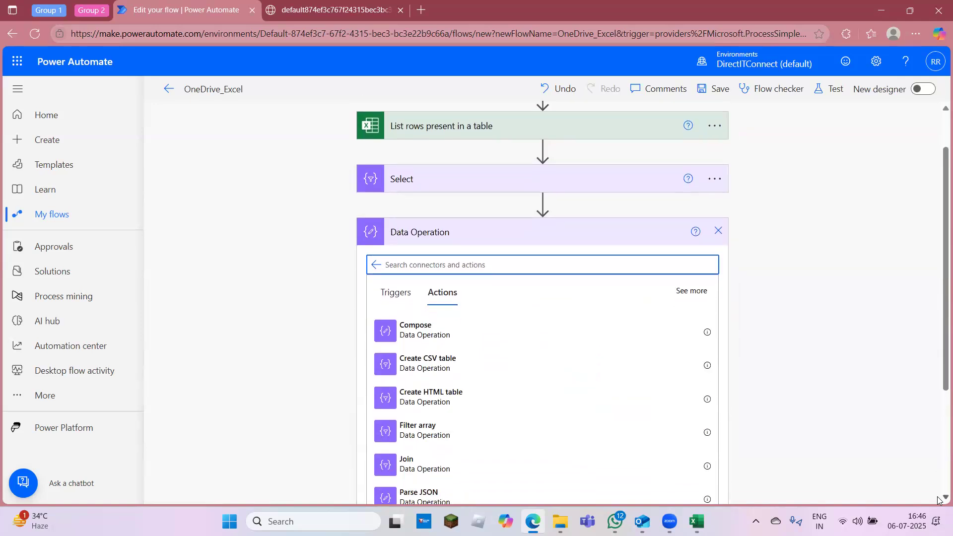
click(434, 476)
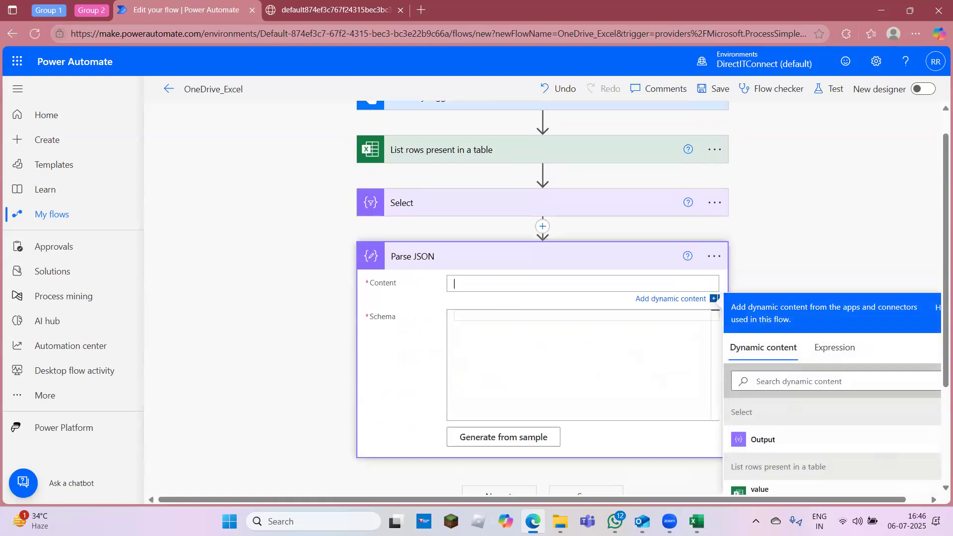
Step: Set the Parse JSON content to the Select action's Output and generate the schema from the copied output as sample payload
scroll(392, 215, down, 2)
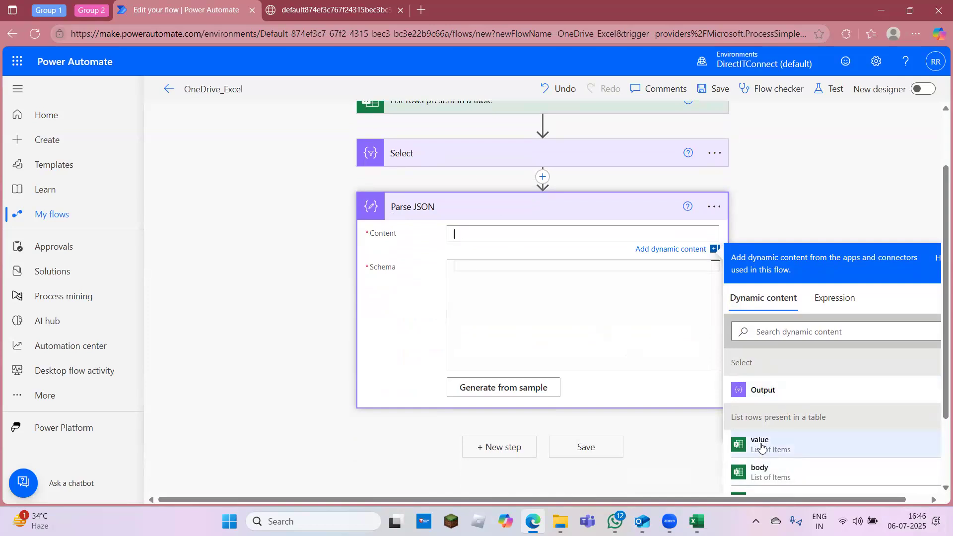
click(769, 395)
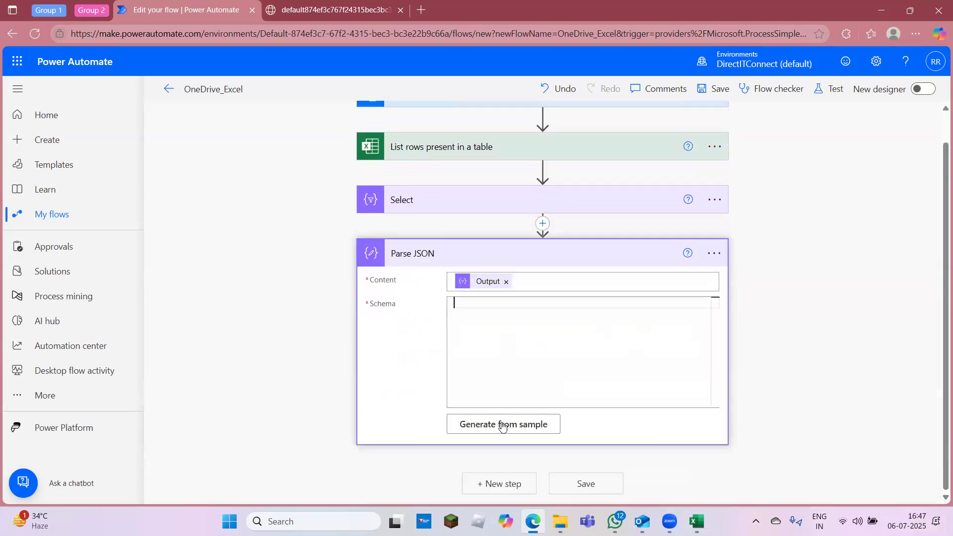
click(503, 424)
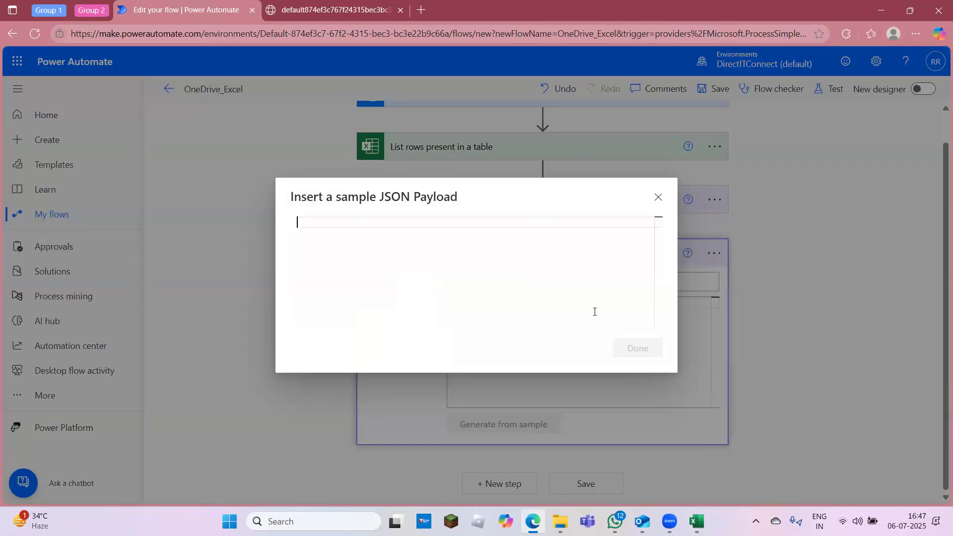
key(ctrl+v)
click(637, 361)
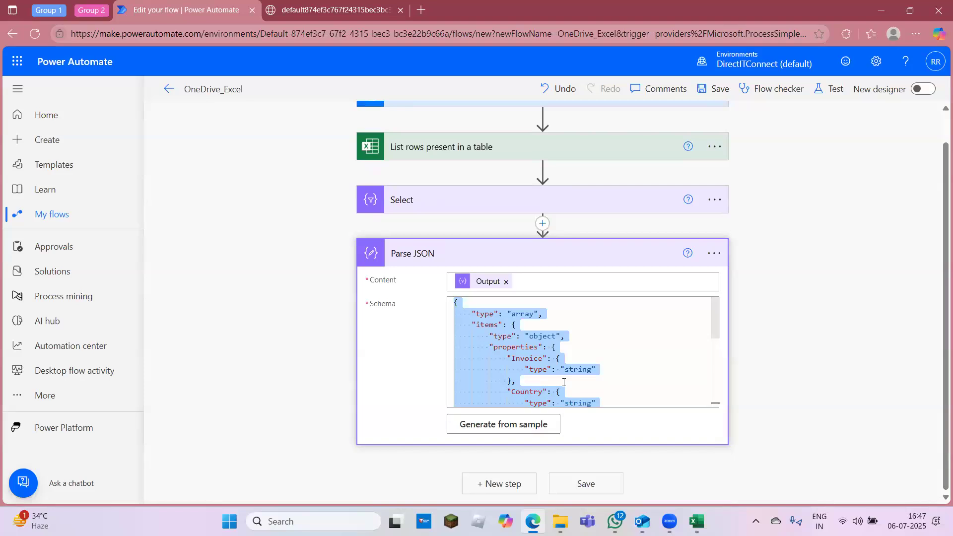
Step: Examine the opening lines of the generated schema, covering the array type, item type and Invoice property
click(593, 359)
key(Up)
key(Up)
key(Up)
key(Up)
key(Up)
key(Up)
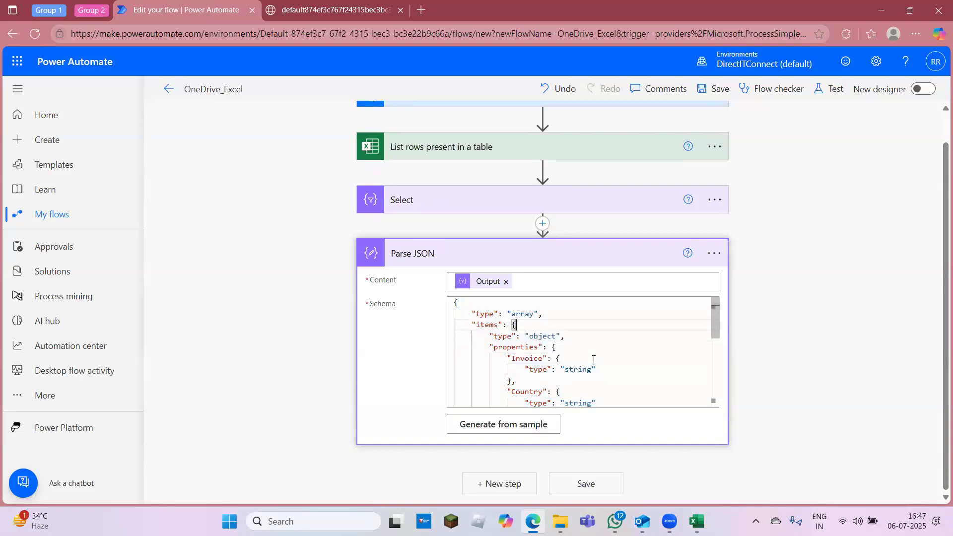
key(Down)
key(Down)
key(Down)
key(Down)
key(Down)
key(Down)
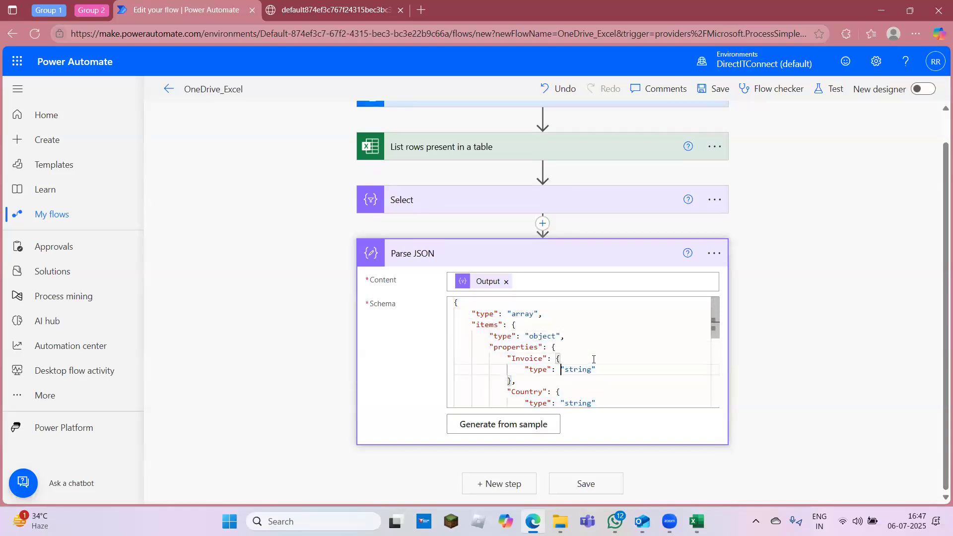
key(Up)
key(Up)
key(Up)
key(Up)
key(Up)
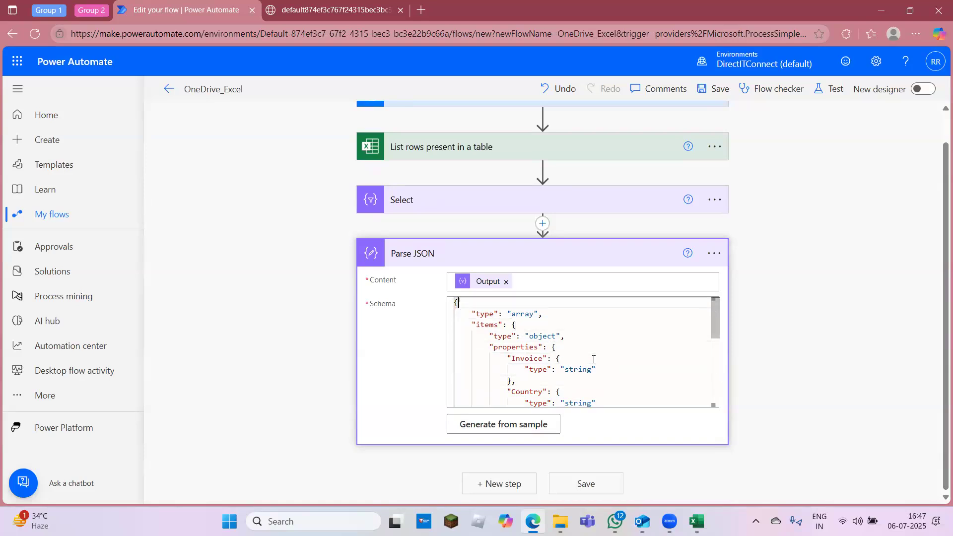
Step: Read through the schema's property definitions down to the list of required fields and the closing brackets
key(Down)
key(Down)
key(Down)
key(Down)
key(Down)
key(Home)
key(shift+Down)
key(shift+Down)
key(shift+Down)
key(Down)
key(Down)
key(Up)
key(Up)
key(shift+Down)
key(shift+Down)
key(Down)
key(Down)
key(Down)
key(Down)
key(Down)
key(shift+Down)
key(Down)
key(Down)
key(Down)
key(Down)
key(Down)
key(Down)
key(Down)
key(Down)
key(Up)
key(Up)
key(Up)
key(shift+Down)
key(shift+Down)
key(shift+Down)
key(Down)
key(Down)
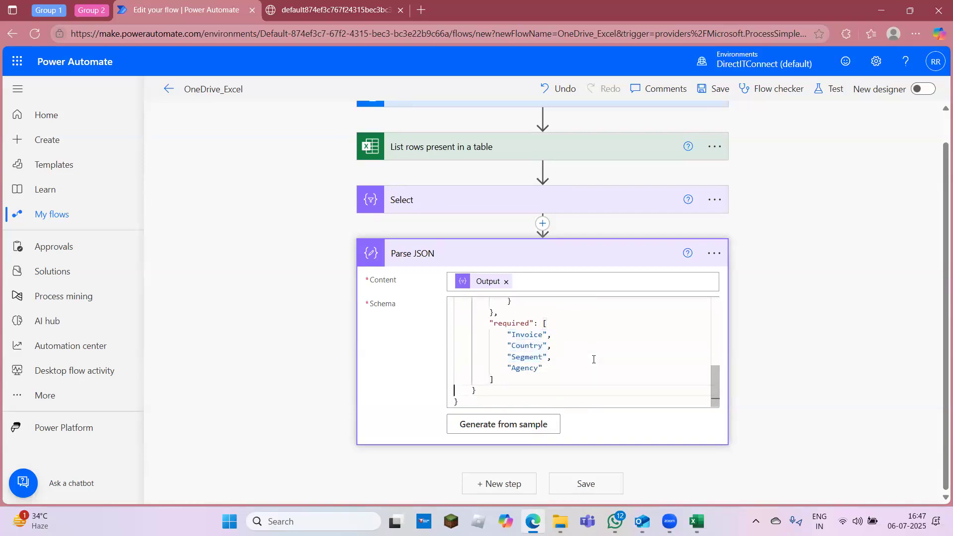
Step: Return to the start of the schema and review the data types of the Invoice and Country properties
key(Up)
key(Up)
key(Up)
key(Up)
key(Up)
key(Up)
key(Up)
key(Up)
key(Up)
key(Up)
key(Up)
key(Up)
key(Up)
key(Up)
key(Up)
key(Up)
key(Up)
key(Up)
key(Up)
key(Up)
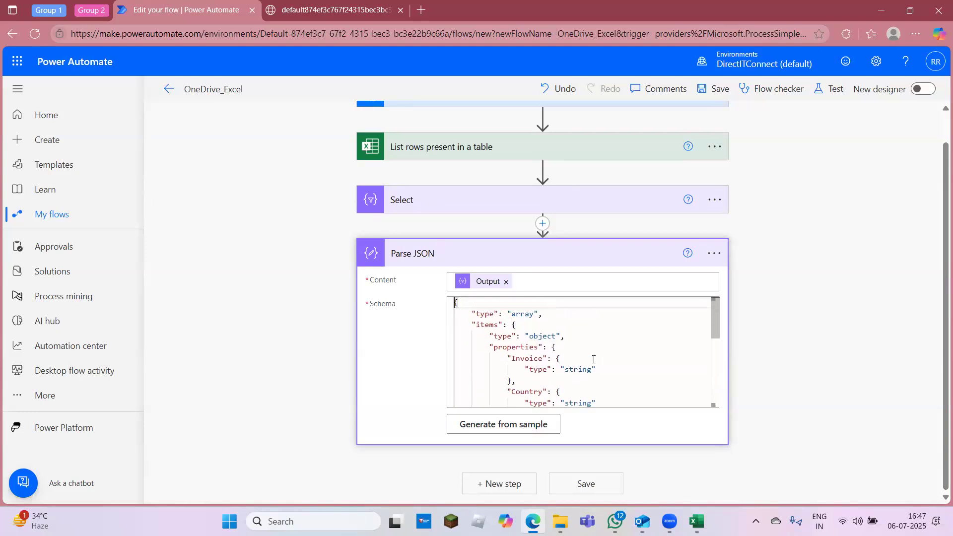
key(Down)
key(Down)
key(Down)
key(Down)
key(Down)
key(Down)
key(Down)
key(Down)
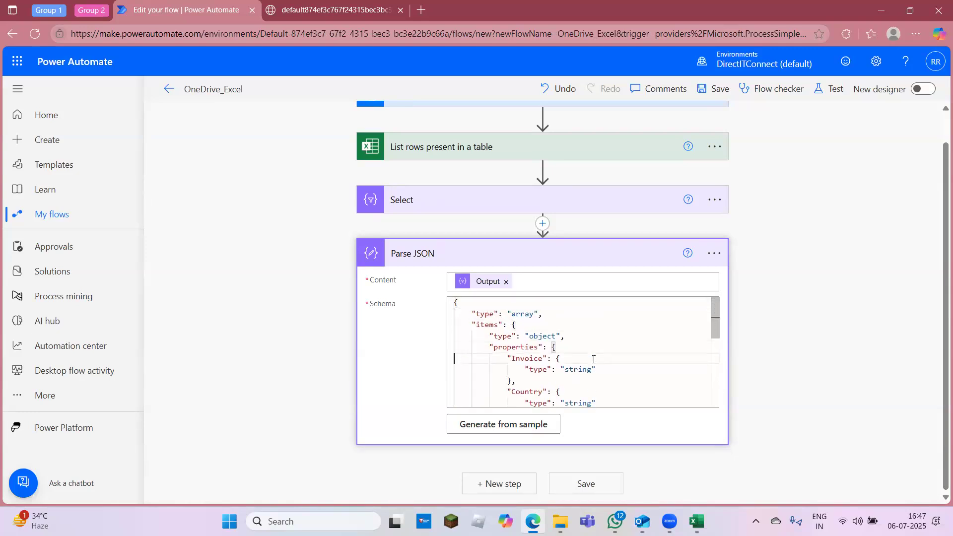
key(Down)
key(Down)
key(Down)
key(Up)
key(Up)
key(Up)
key(Down)
Step: Switch to the UIAutomationRawData workbook in Excel and compare its Segment and InvoiceNumber columns with the Parse JSON schema
key(alt+Tab)
key(alt+Tab)
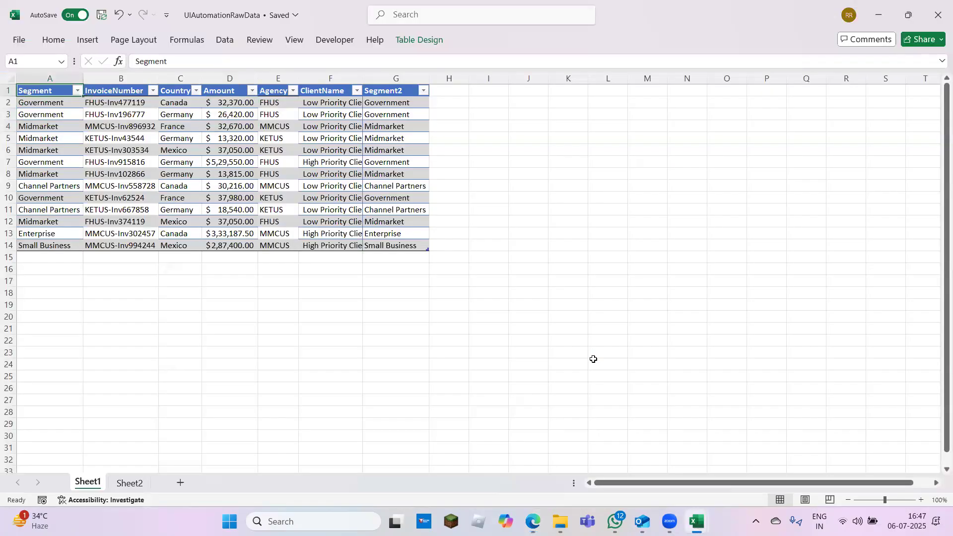
key(alt+Tab)
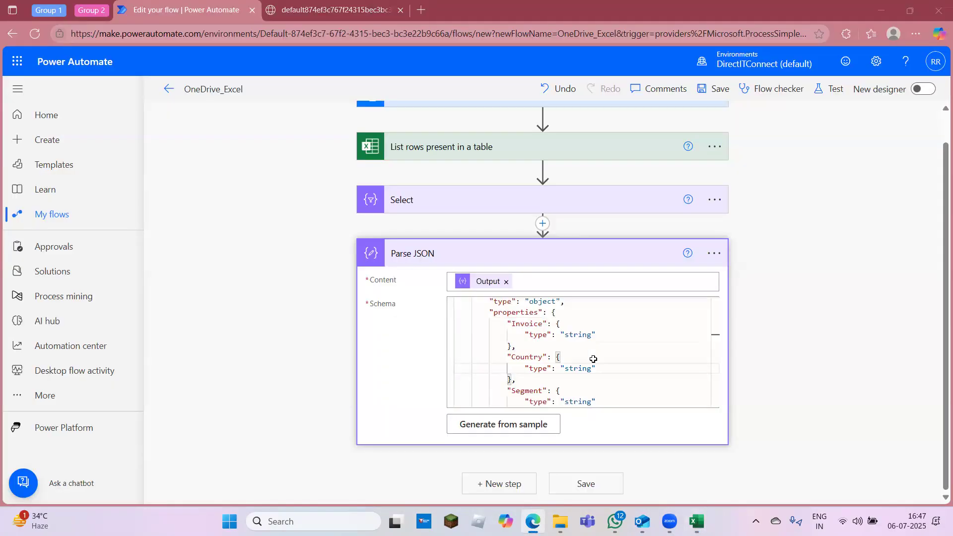
key(alt+Tab)
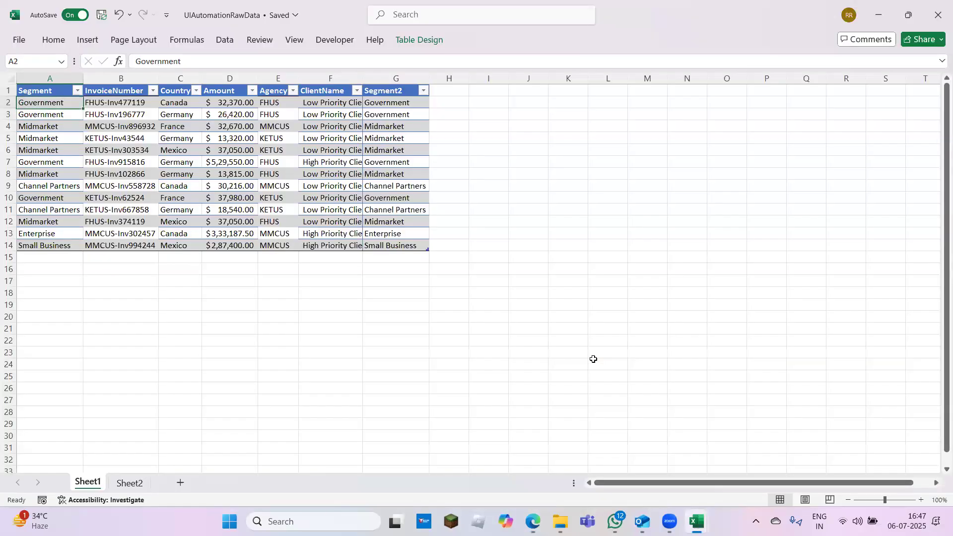
key(ctrl+shift+Down)
key(ctrl+shift+Right)
key(ctrl+Home)
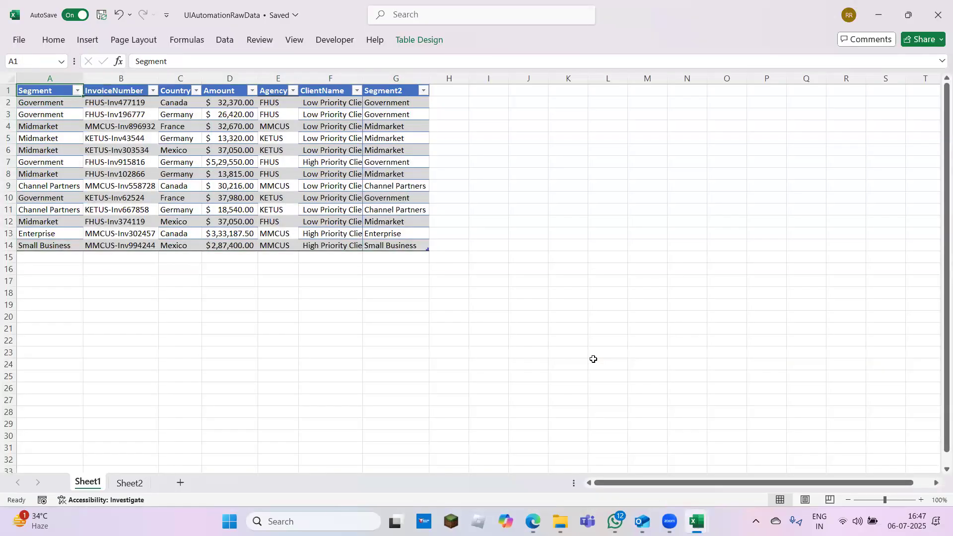
key(Right)
key(Down)
key(Down)
key(alt+Tab)
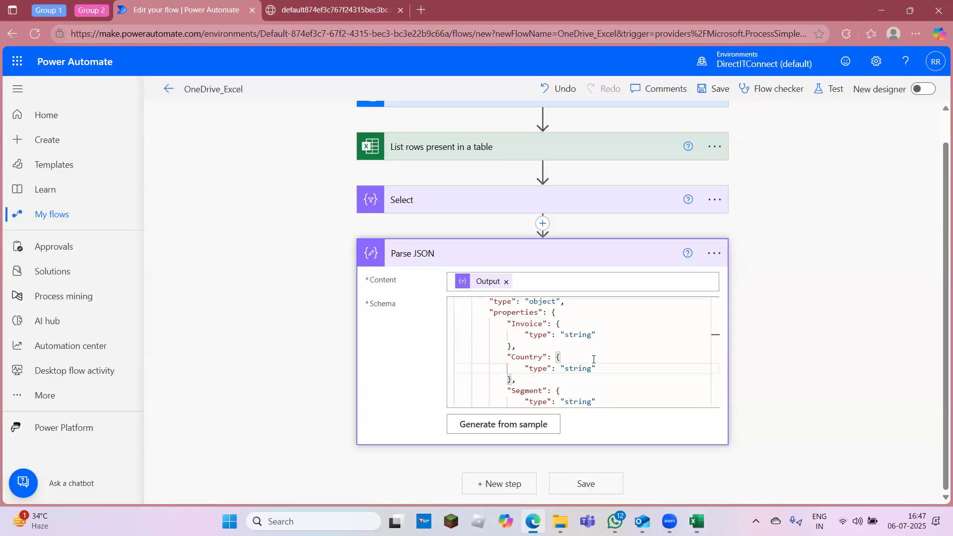
Step: Examine the Country column values in Excel and compare them with the Country property in the Power Automate schema
key(alt+Tab)
key(Right)
key(Up)
key(Up)
key(Down)
key(ctrl+shift+Down)
key(Up)
key(Down)
key(Down)
key(ctrl+Down)
key(ctrl+Up)
key(Down)
key(ctrl+Down)
key(Up)
key(Up)
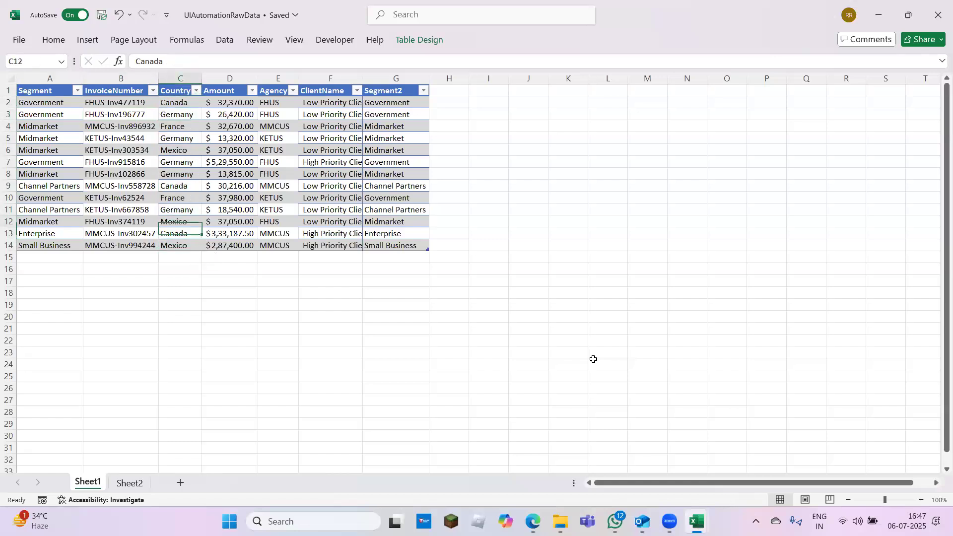
key(alt+Tab)
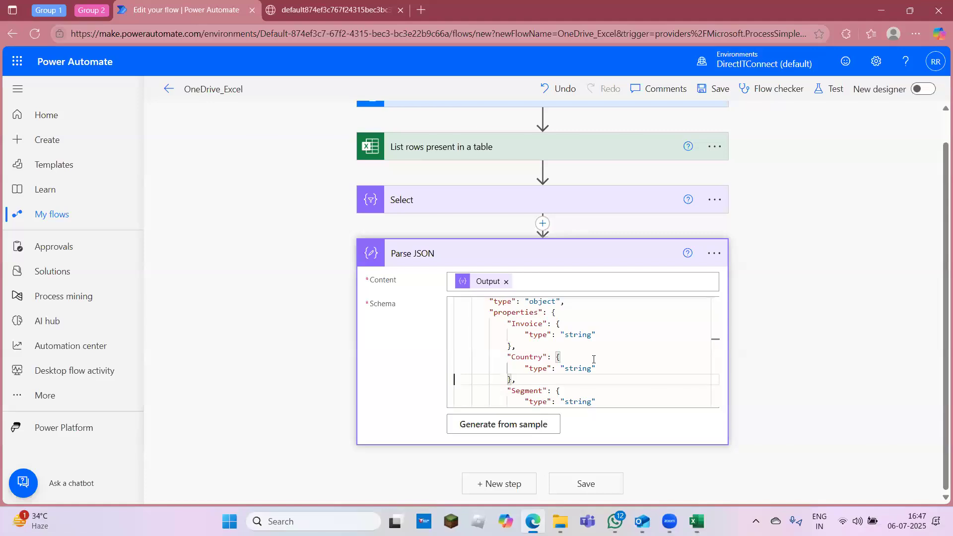
Step: Clear the Country value in cell C11 of the Excel table, and switch back to Power Automate
key(alt+Tab)
key(Up)
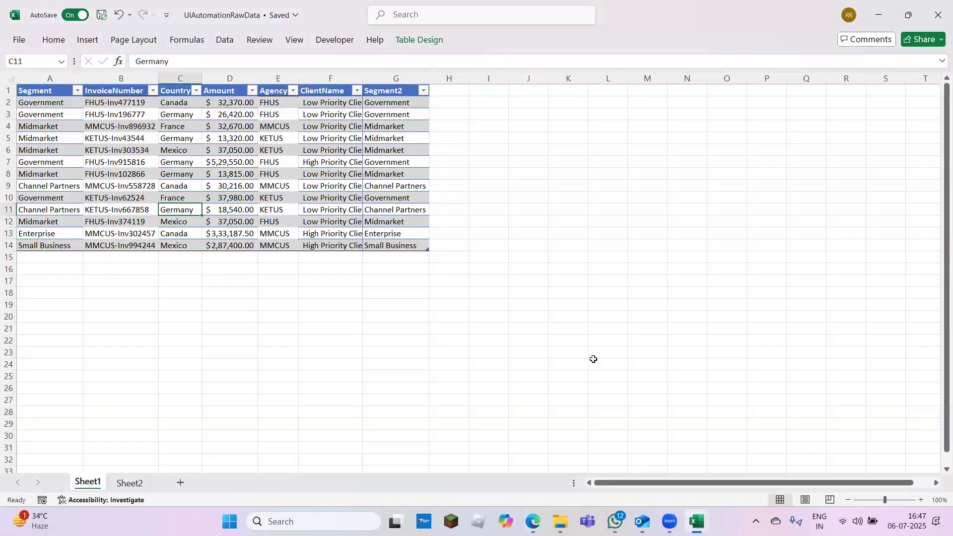
key(Delete)
key(Left)
key(Right)
key(alt+Tab)
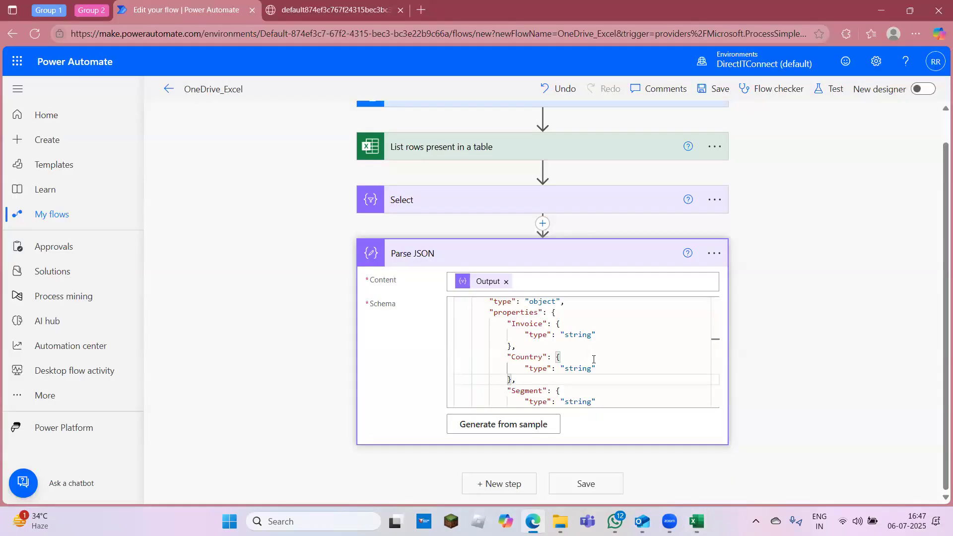
Step: Change the Country property's type in the Parse JSON schema to ["string","null"]
key(Up)
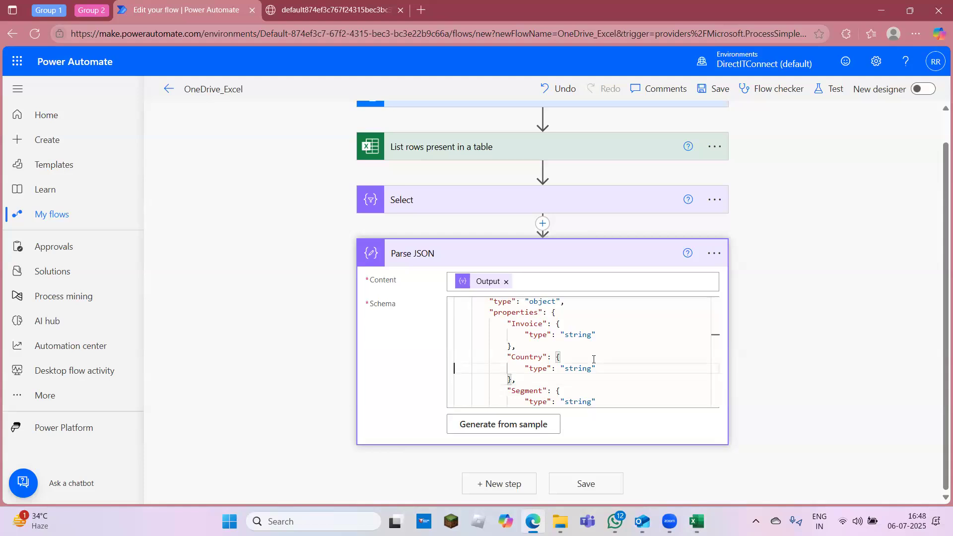
key(shift+Down)
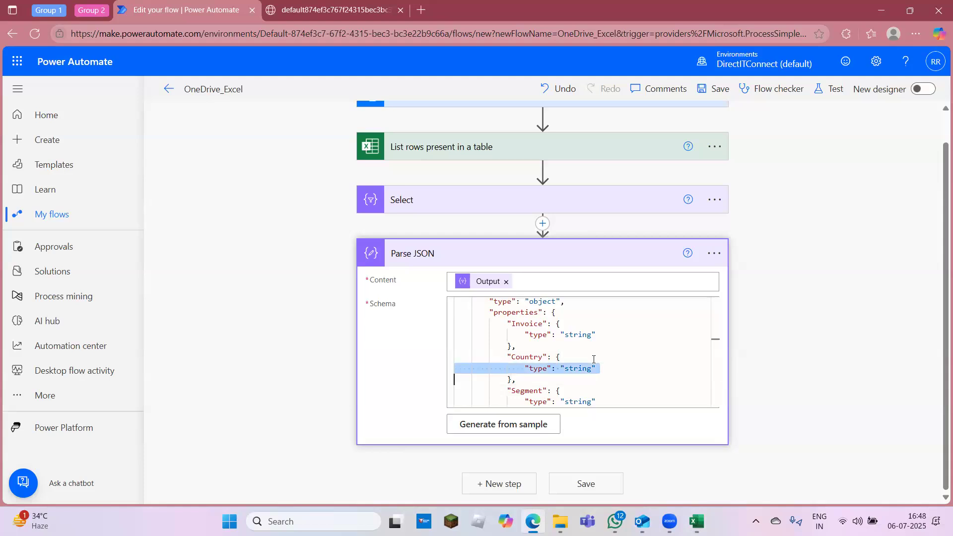
key(alt+Tab)
key(Right)
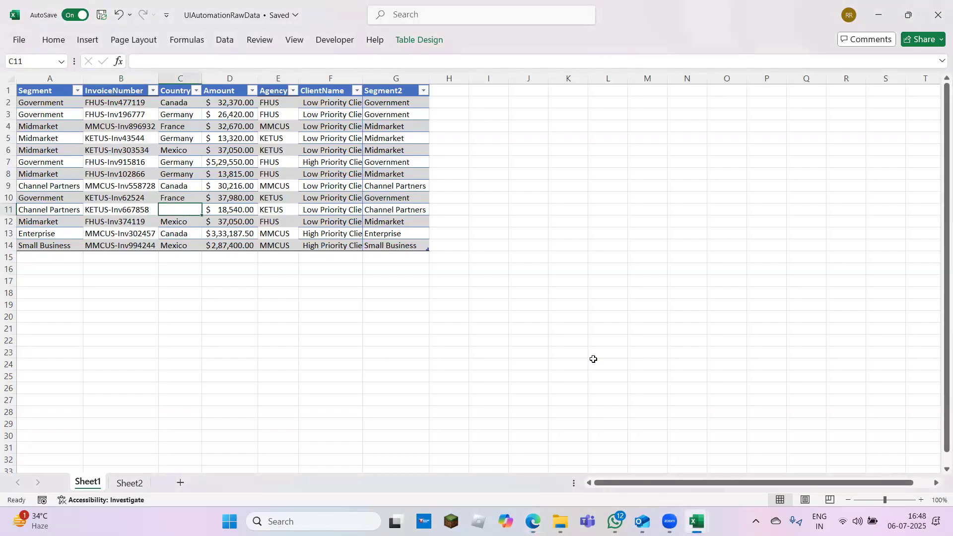
key(alt+Tab)
key(Up)
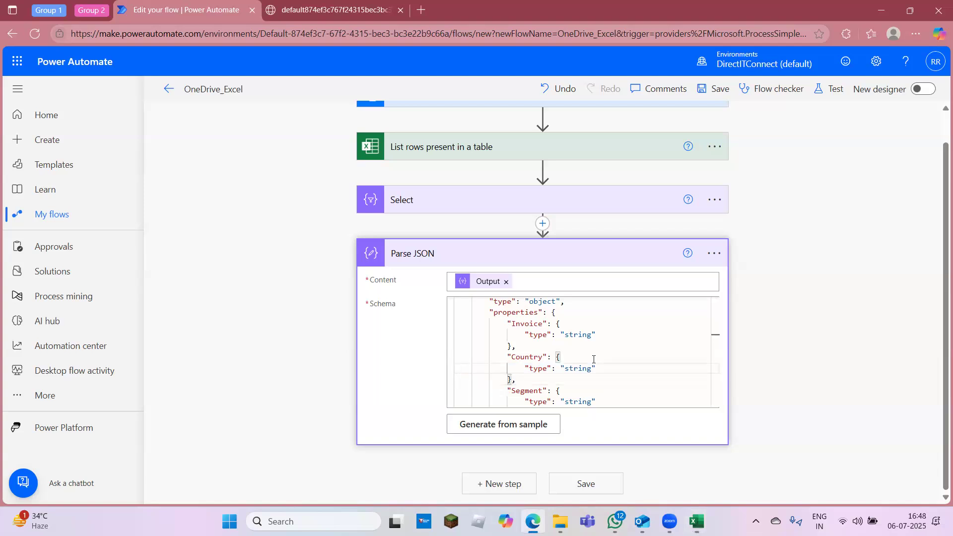
key(Down)
key(Left)
key(Left)
text([)
text(])
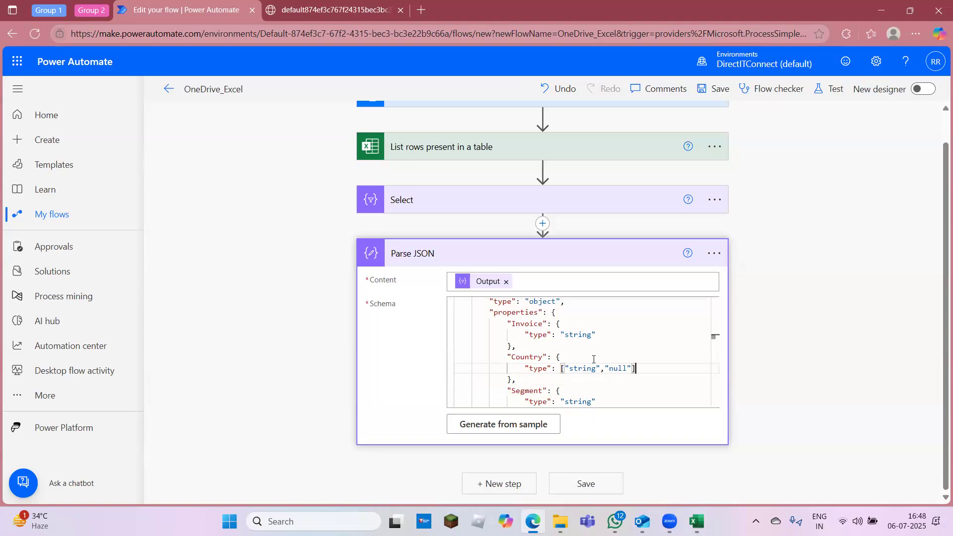
Step: Switch to the UIAutomationRawData workbook in Excel, review the Country values around the empty cell C11, and return to Power Automate
key(Up)
key(Right)
key(Up)
key(alt+Tab)
key(Down)
key(Up)
key(Up)
key(Down)
key(Up)
key(Up)
key(Up)
key(Up)
key(Up)
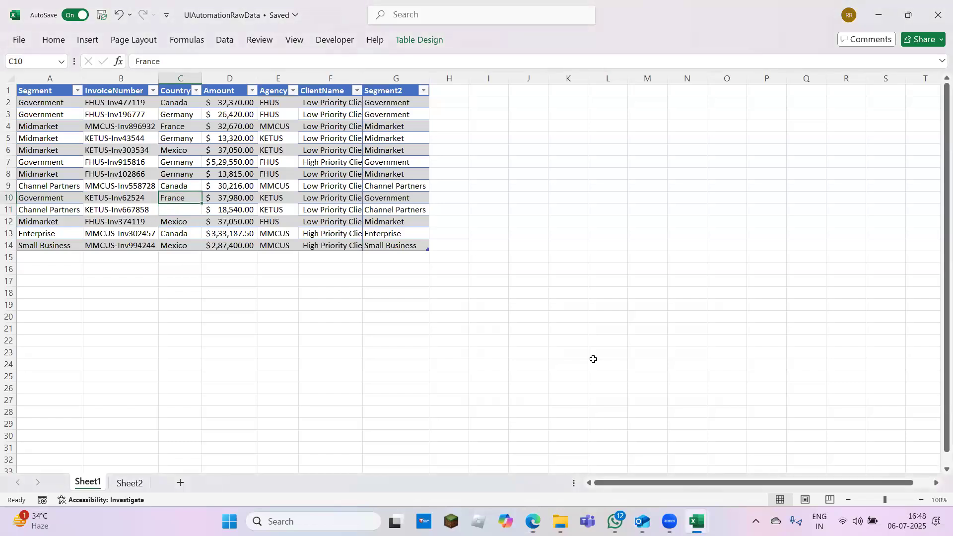
key(alt+Tab)
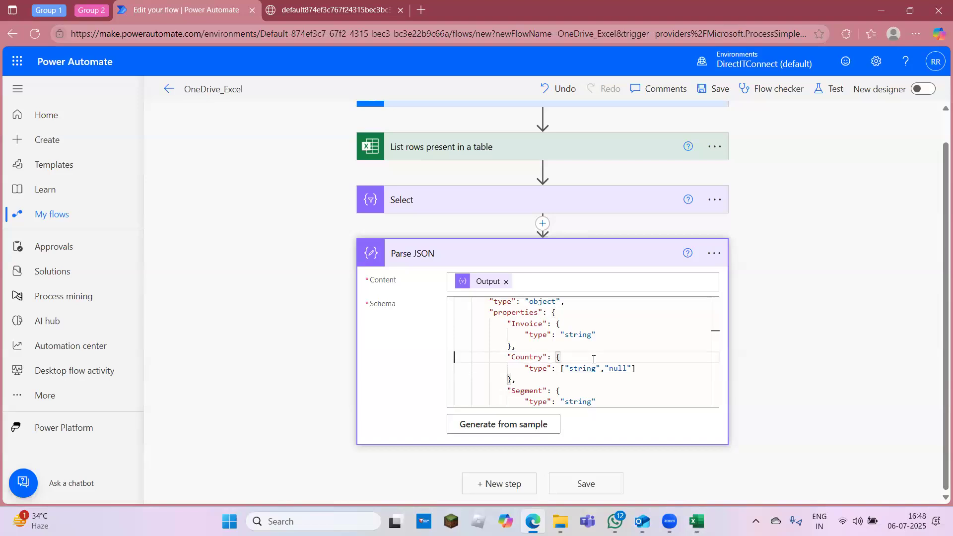
Step: Compare the Country line of the Parse JSON schema with the Country and Amount columns of the Excel table, ending in Power Automate
key(shift+Up)
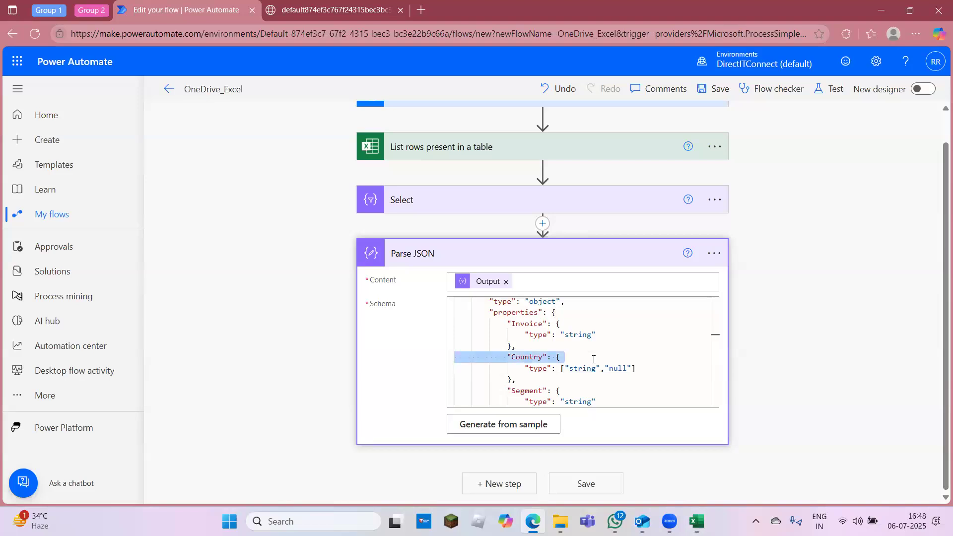
key(shift+Down)
key(alt+Tab)
key(Down)
key(Down)
key(Right)
key(Right)
key(Up)
key(Left)
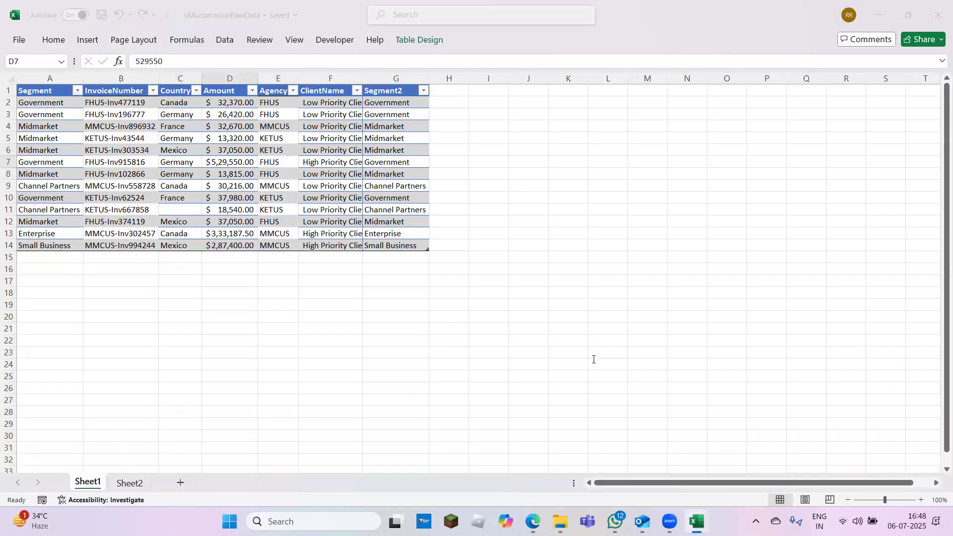
key(alt+Tab)
Step: Try removing the type line from the Country property in the schema, check the Excel table, and undo the removal
key(Down)
key(shift+Up)
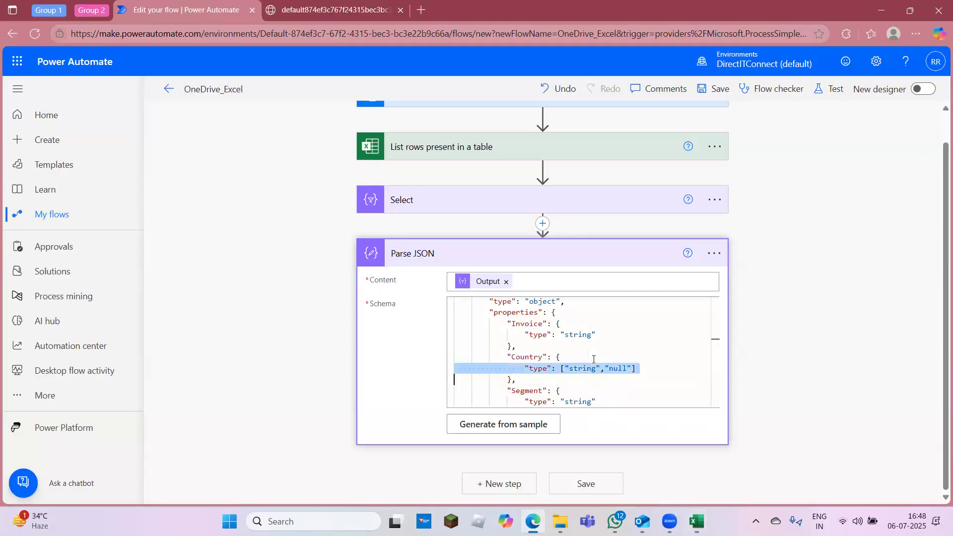
key(Delete)
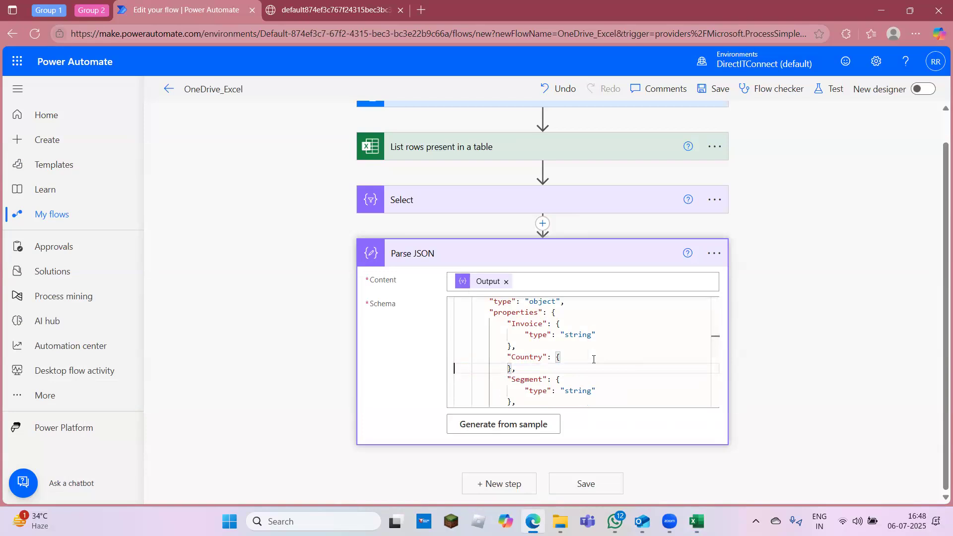
key(alt+Tab)
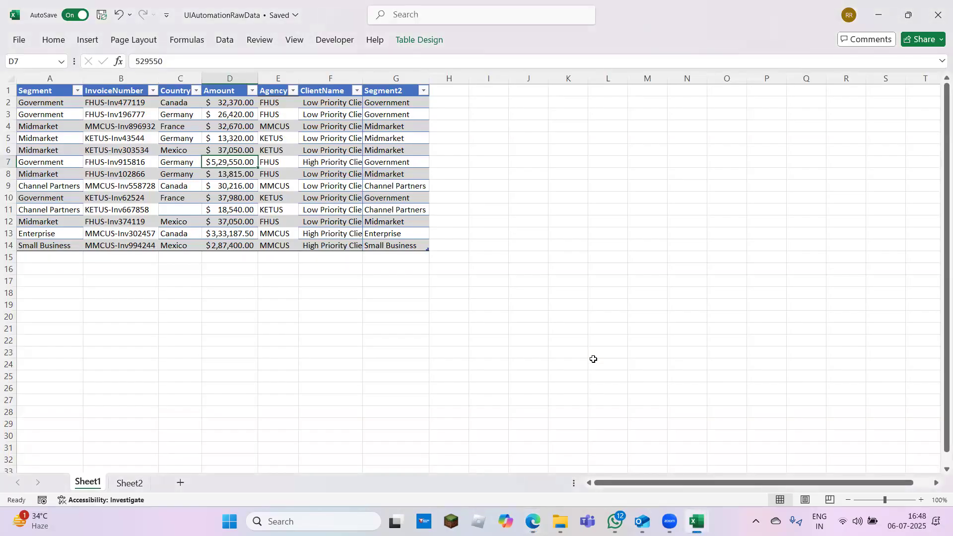
key(alt+Tab)
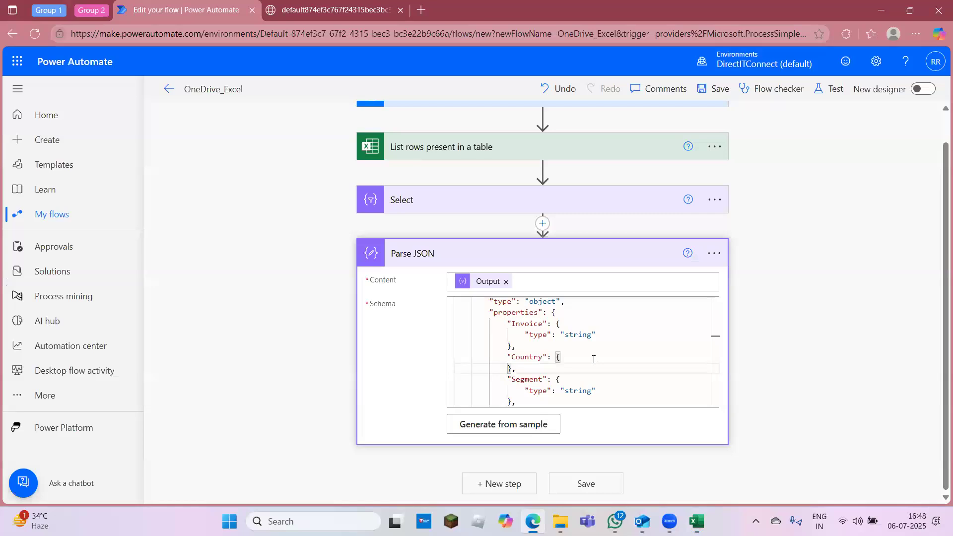
key(ctrl+z)
Step: Remove the "null" option and brackets from the Country property's type in the Parse JSON schema, leaving only "string"
key(Right)
key(Left)
key(shift+Left)
key(shift+Left)
key(shift+Left)
key(shift+Left)
key(shift+Left)
key(shift+Left)
key(shift+Left)
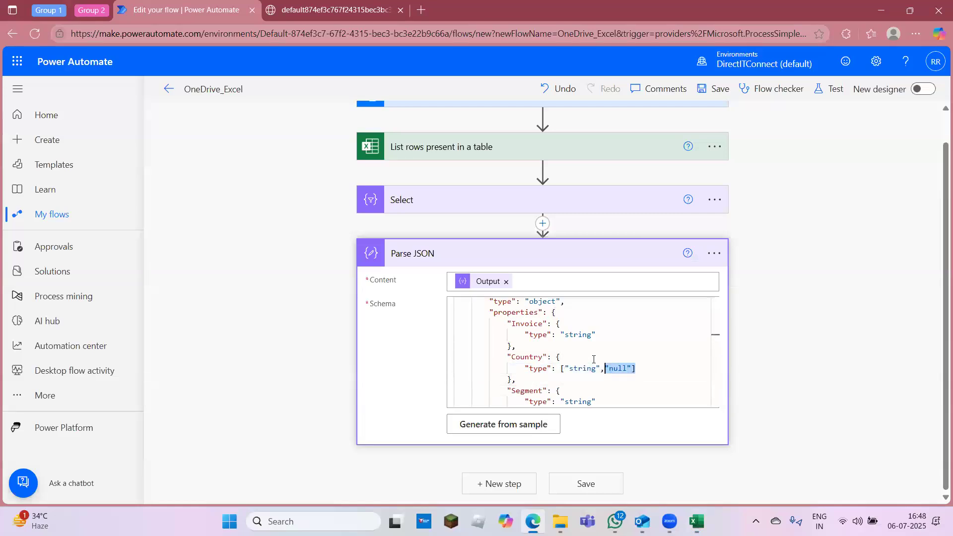
key(BackSpace)
key(Delete)
Step: Switch to Excel, copy the Country value from cell C10 into the empty cell C11, and return to Power Automate
key(alt+Tab)
key(Down)
key(Down)
key(Down)
key(Left)
key(Down)
key(Up)
key(ctrl+c)
key(Down)
key(ctrl+v)
key(Escape)
key(alt+Tab)
Step: Save the flow by starting a manual test, and cancel the run without executing the flow
key(Down)
key(Down)
key(Down)
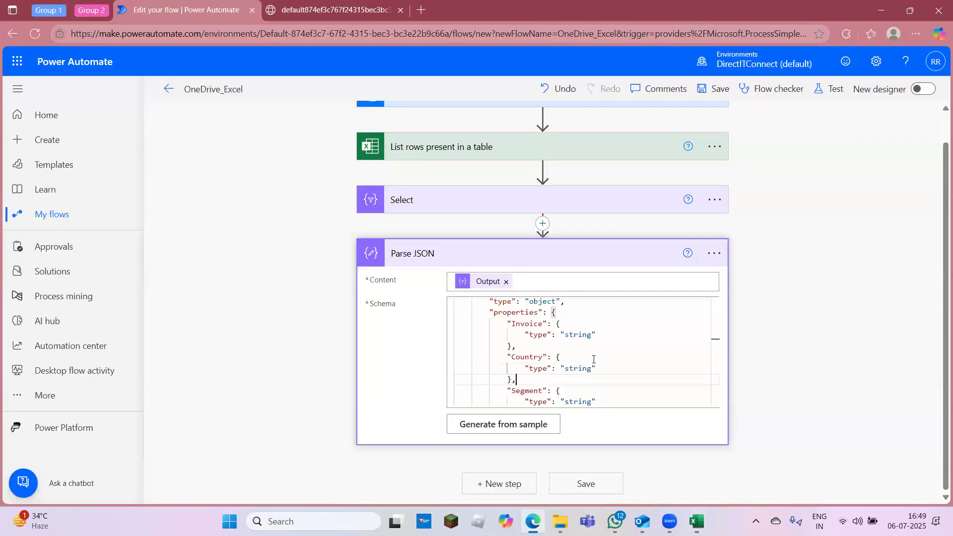
click(837, 89)
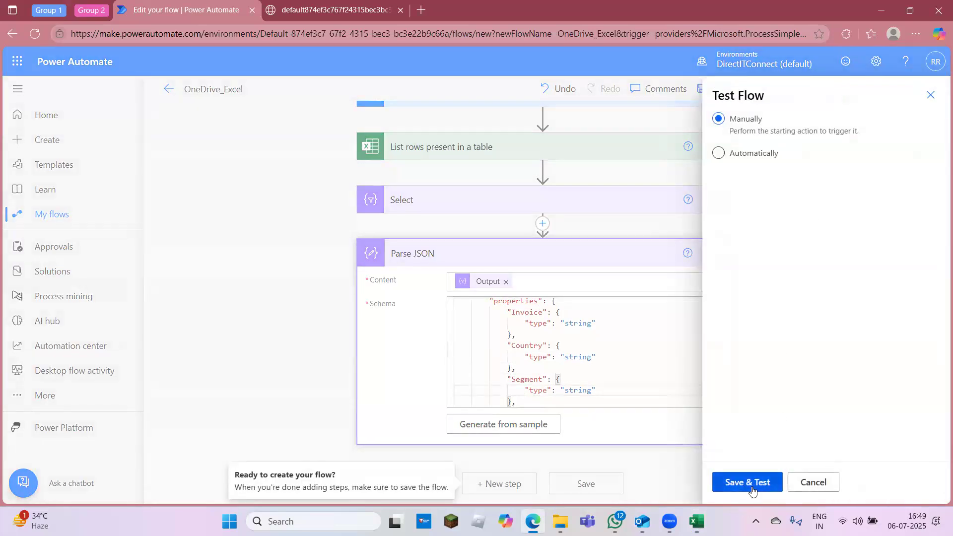
click(749, 483)
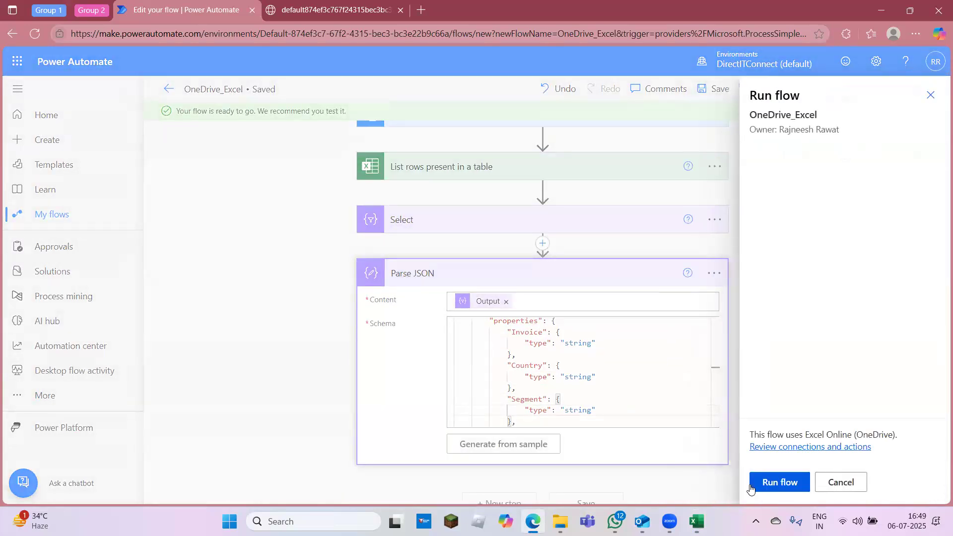
click(854, 491)
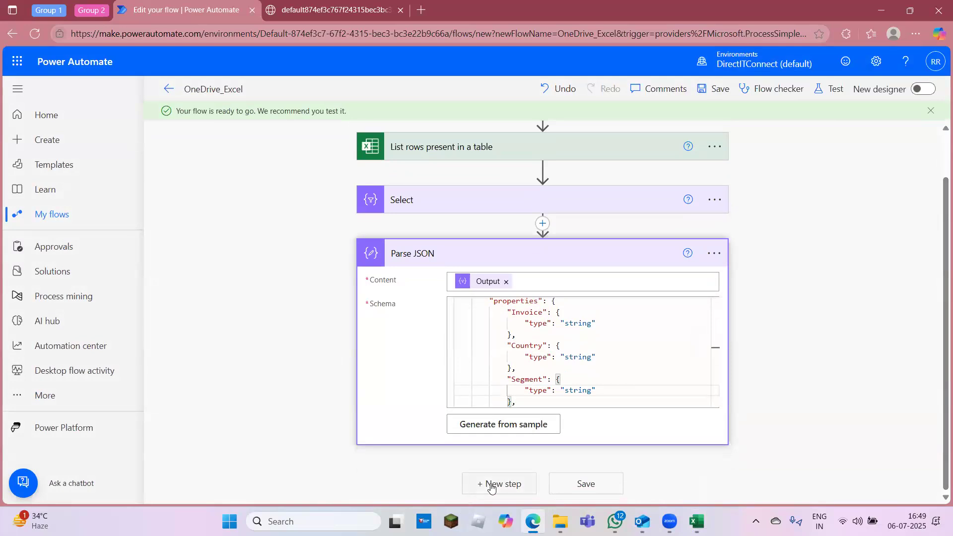
Step: Add a Compose action after Parse JSON, using the Parse JSON Invoice value as its input
click(492, 485)
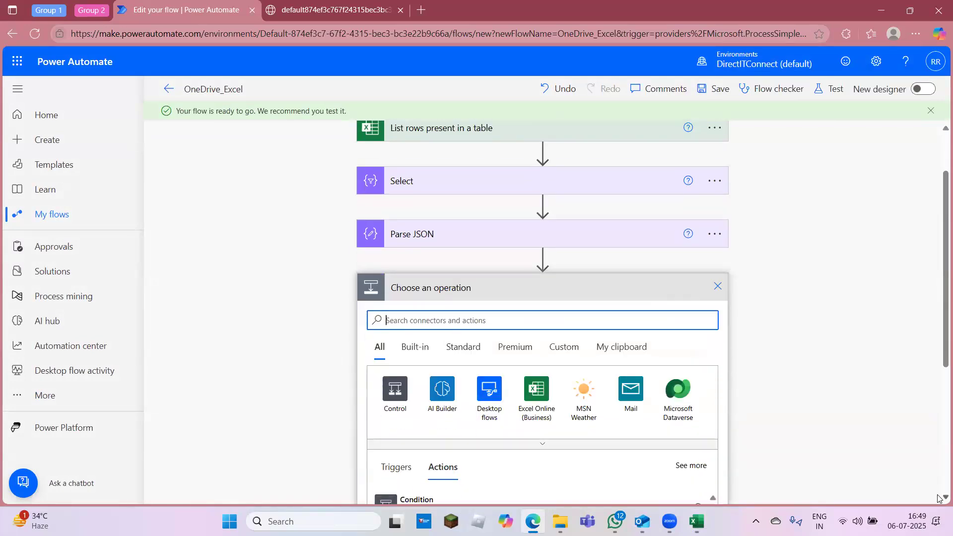
text(compose)
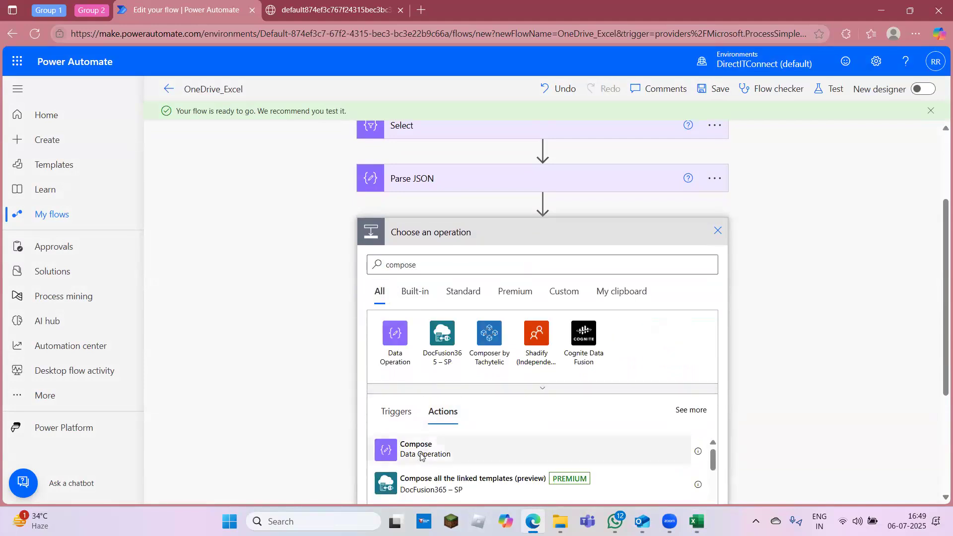
click(422, 452)
click(505, 376)
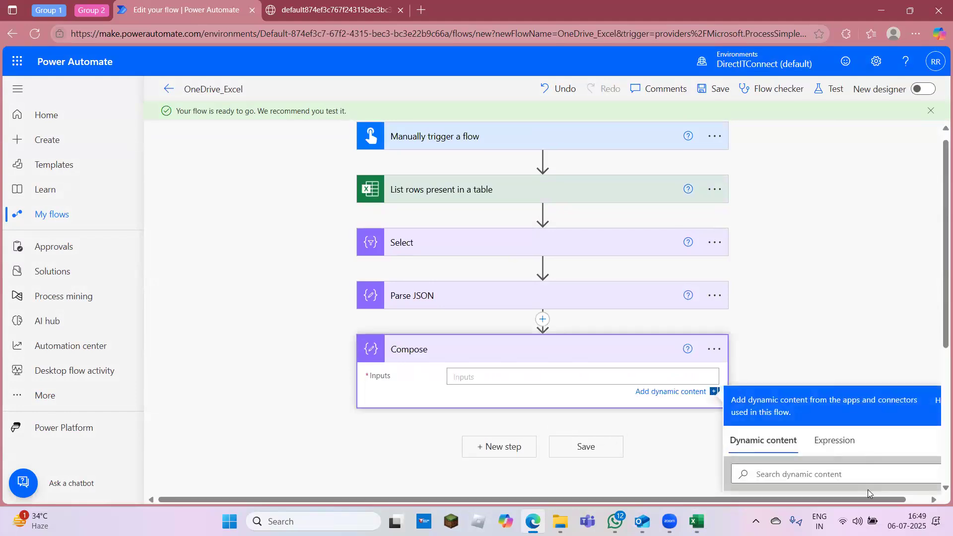
scroll(725, 406, down, 4)
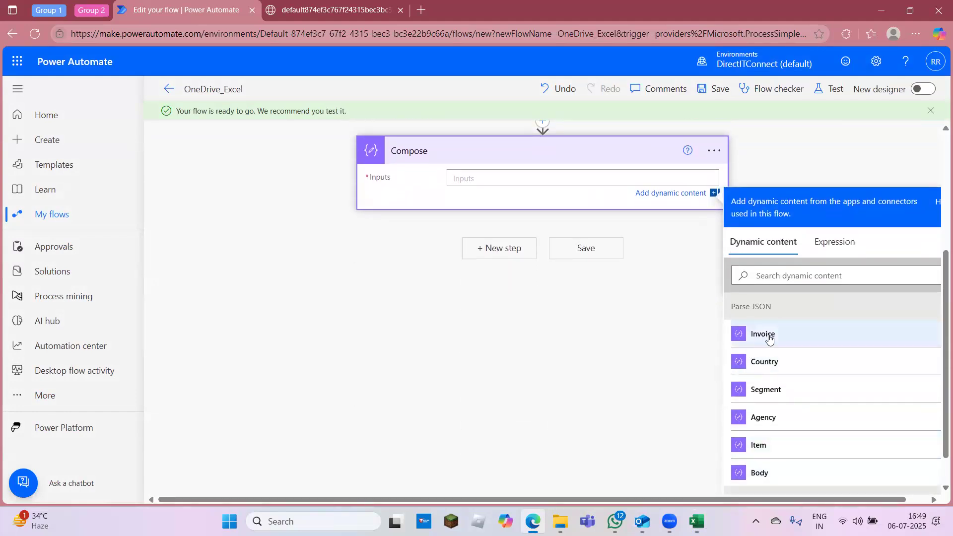
click(777, 336)
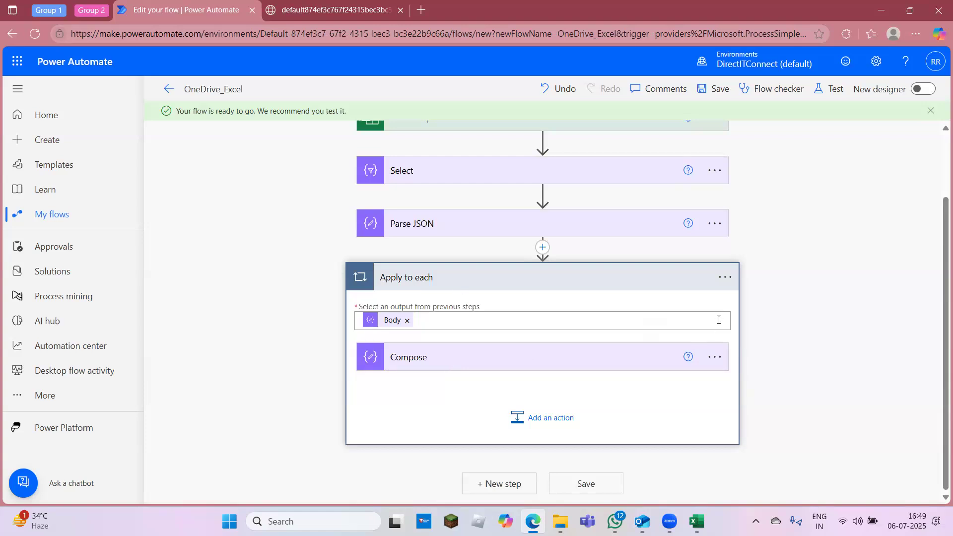
Step: Clear the Invoice value from the Compose input and the Body output from the Apply to each loop
click(725, 278)
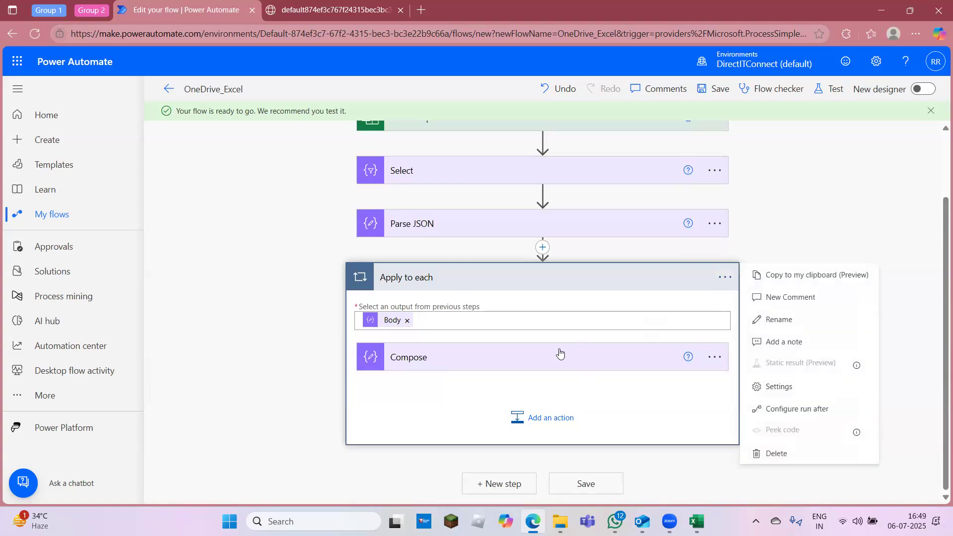
click(511, 361)
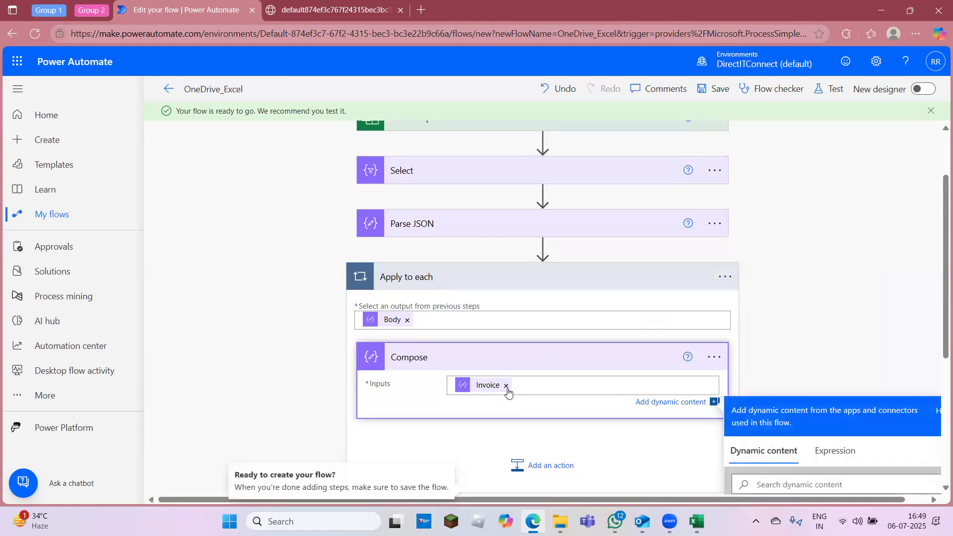
click(507, 388)
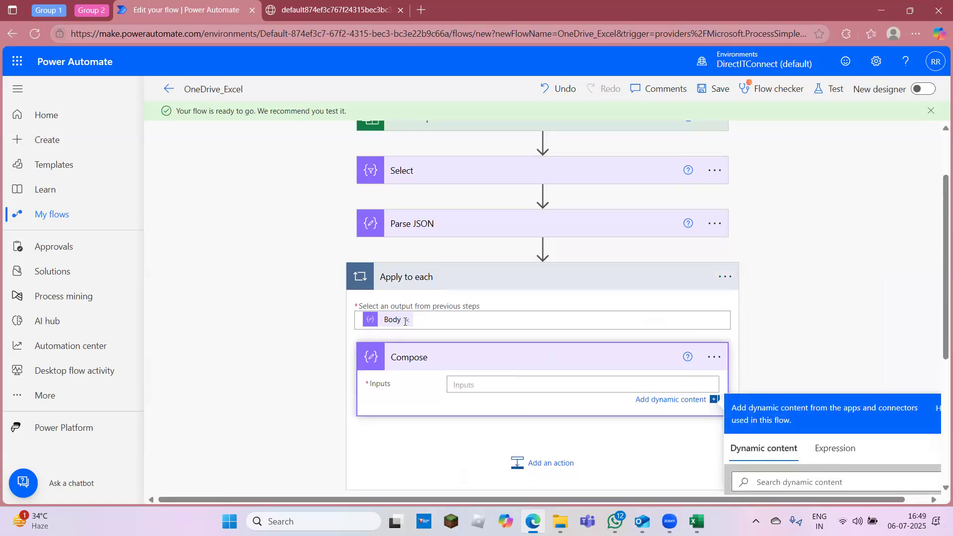
click(406, 321)
click(581, 362)
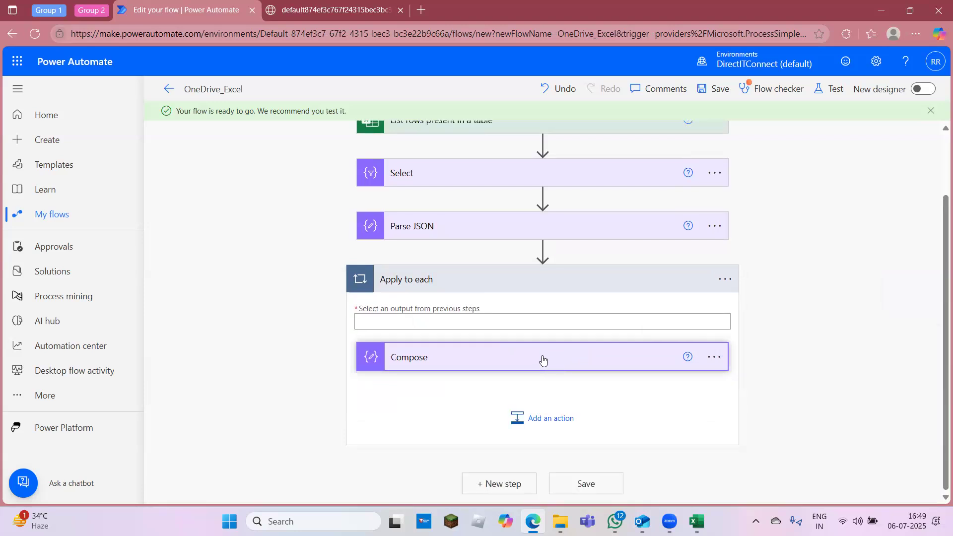
Step: Move the Compose action out of the loop to directly after Parse JSON, and delete the empty Apply to each loop
drag(539, 362, 547, 250)
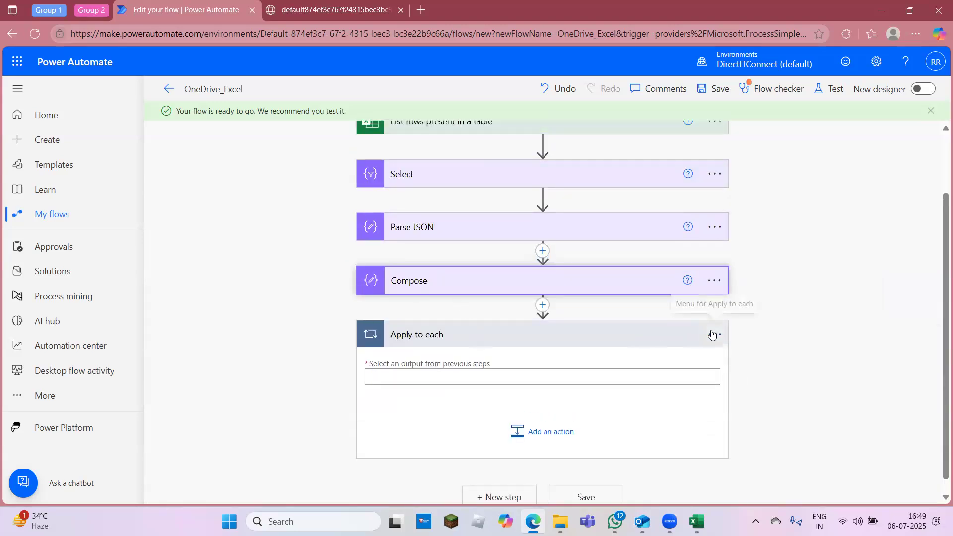
click(714, 334)
click(766, 495)
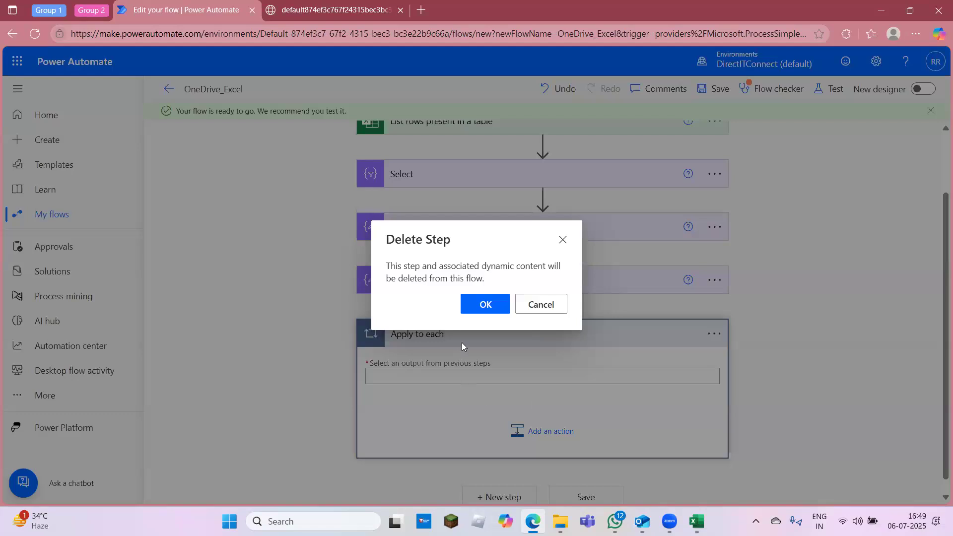
click(481, 308)
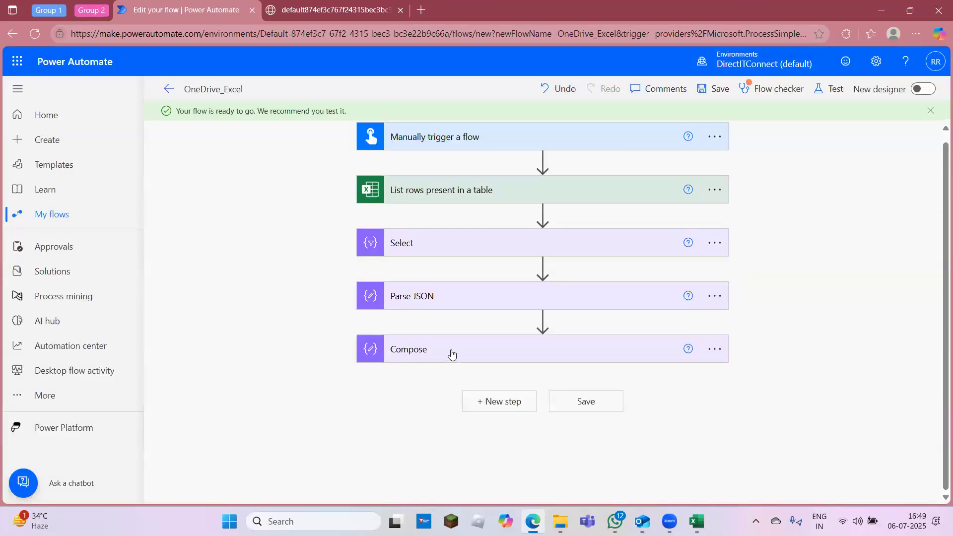
Step: Try to build a first() expression for the Compose input, looking through the available dynamic content for its argument
click(451, 354)
click(516, 382)
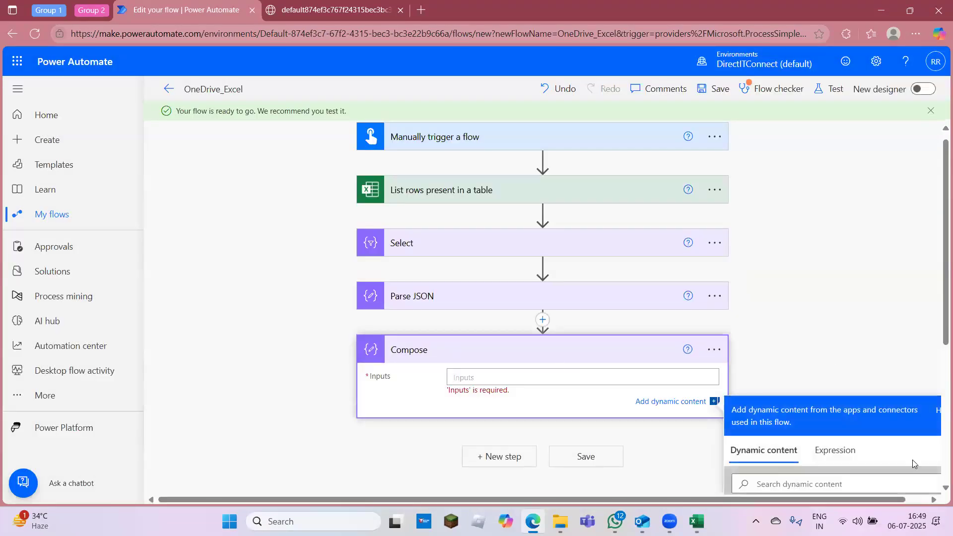
scroll(805, 344, down, 2)
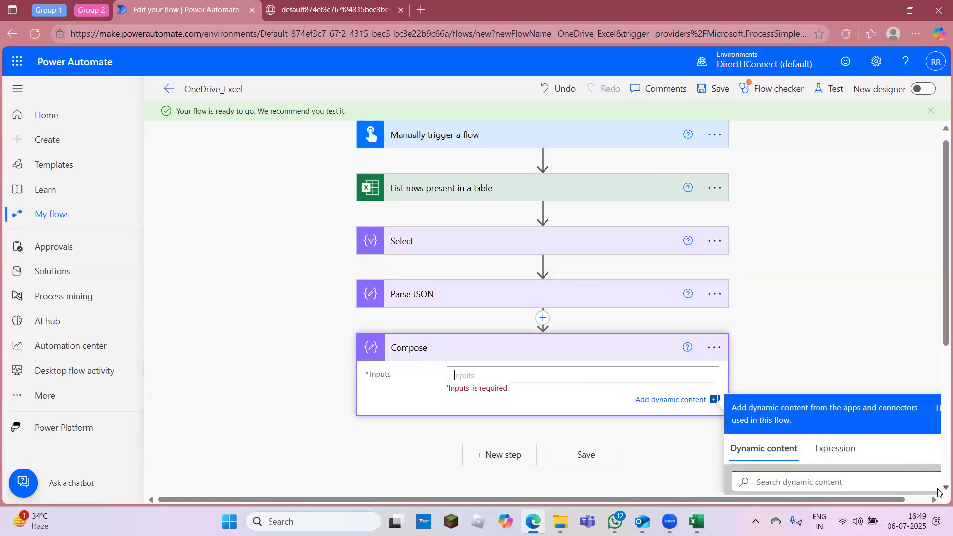
click(834, 327)
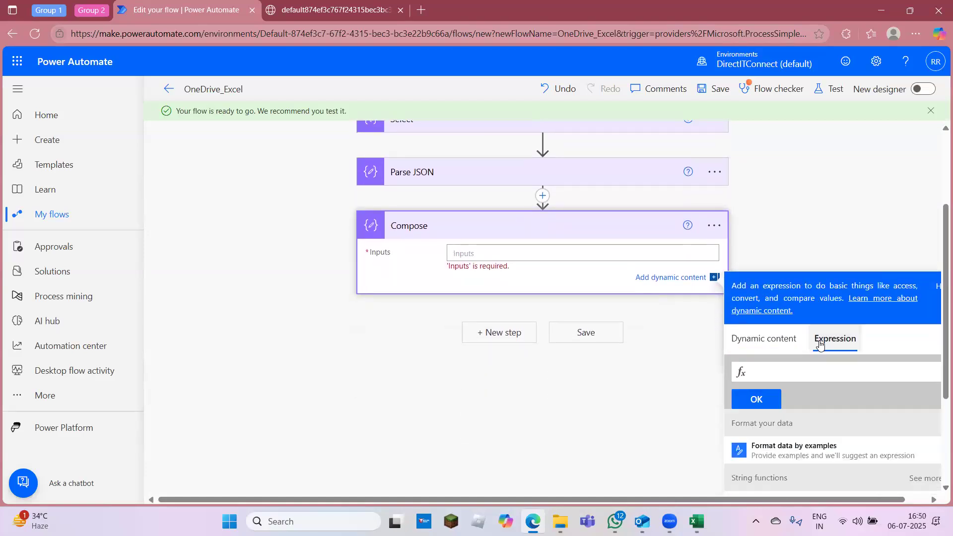
text(first)
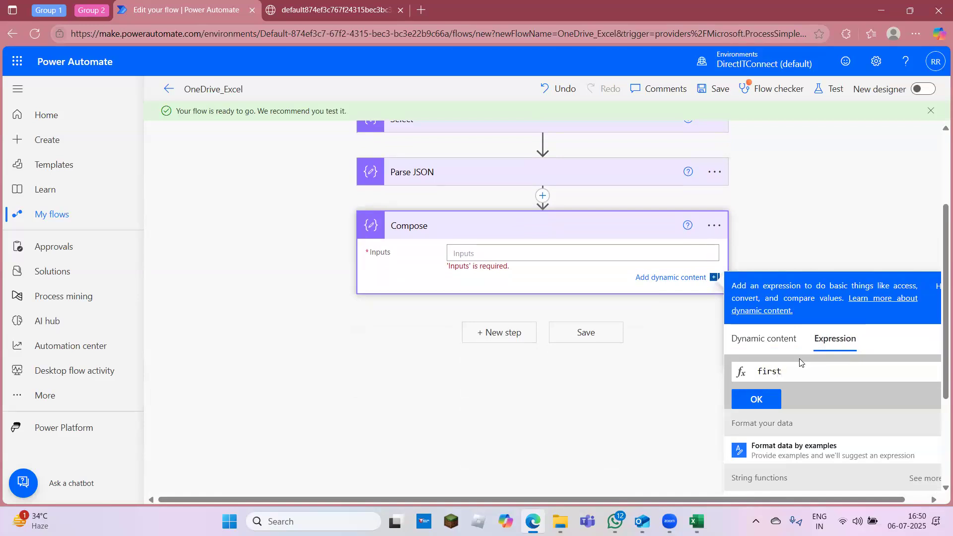
key(BackSpace)
key(BackSpace)
key(BackSpace)
text(irst()
click(766, 339)
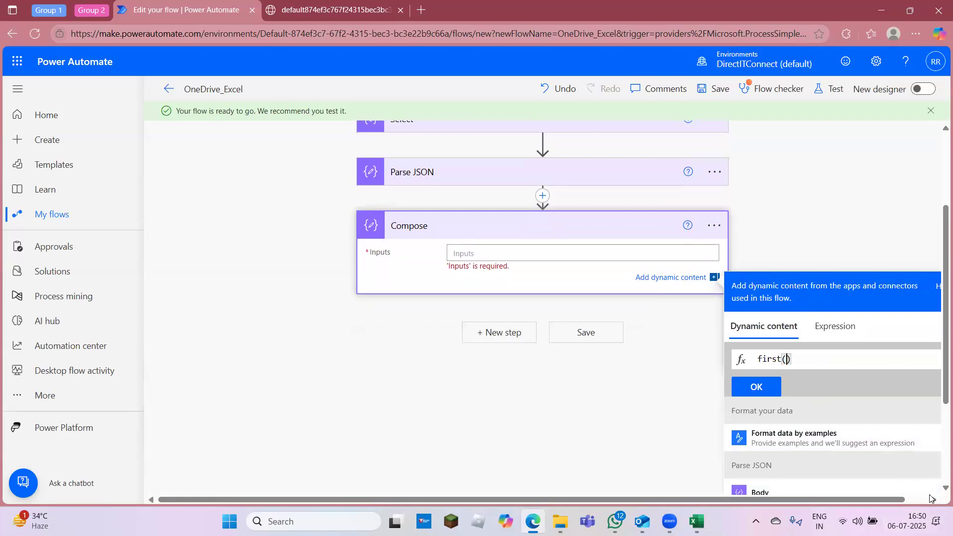
scroll(938, 489, down, 3)
scroll(939, 489, down, 2)
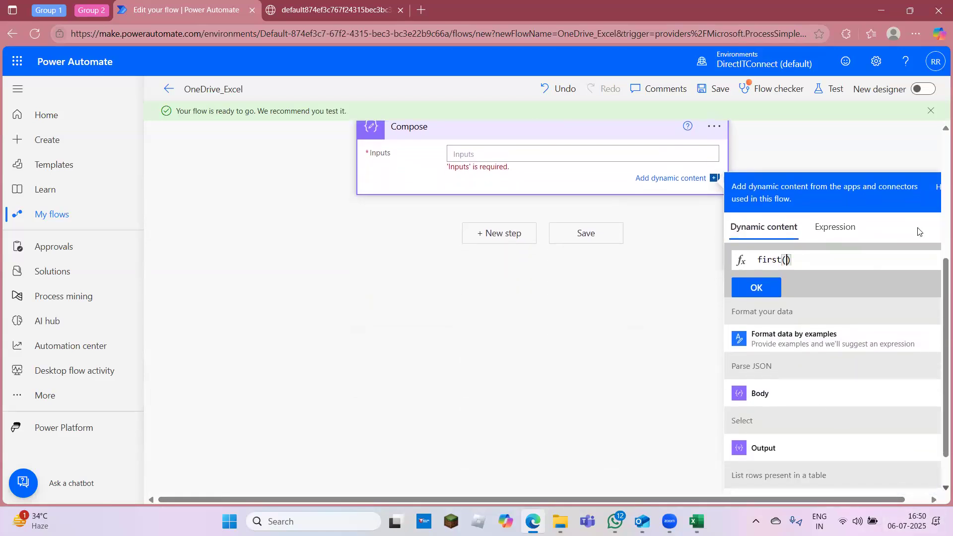
scroll(943, 131, up, 2)
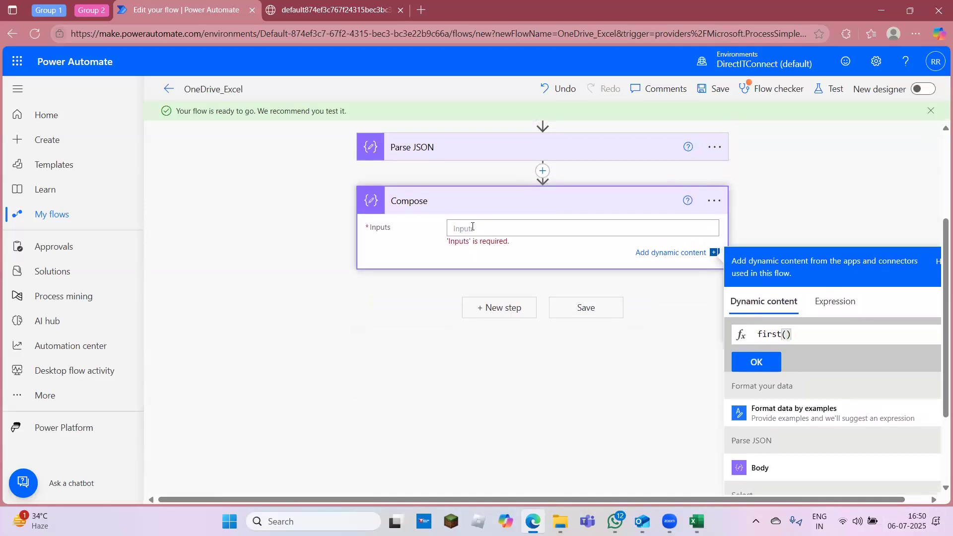
Step: Insert the Parse JSON Invoice value as the Compose input, and expand Compose inside the Apply to each loop
click(473, 227)
click(491, 375)
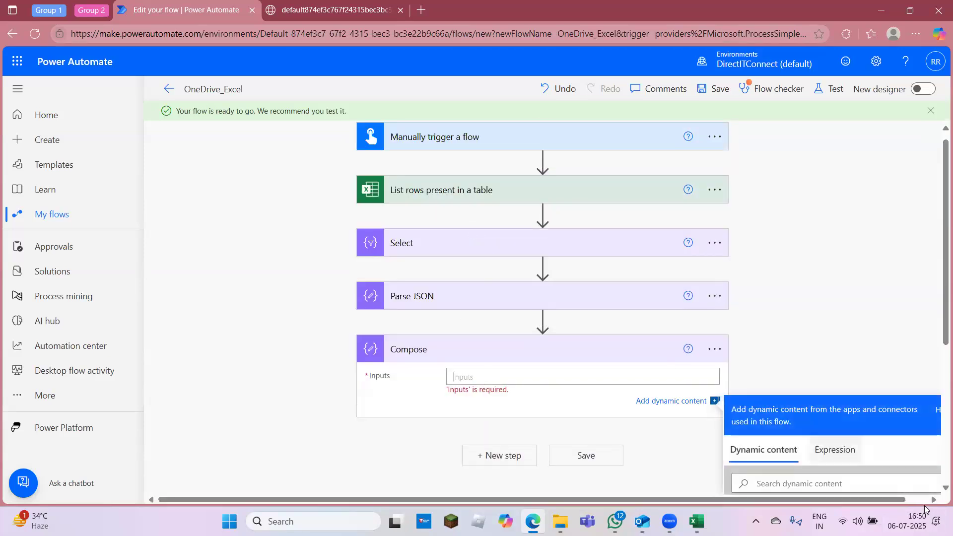
scroll(938, 492, down, 3)
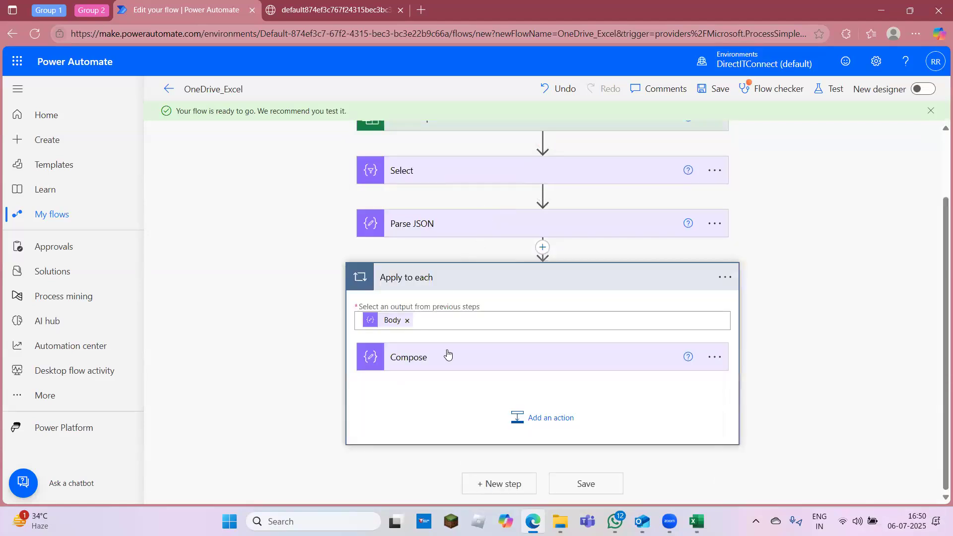
click(447, 354)
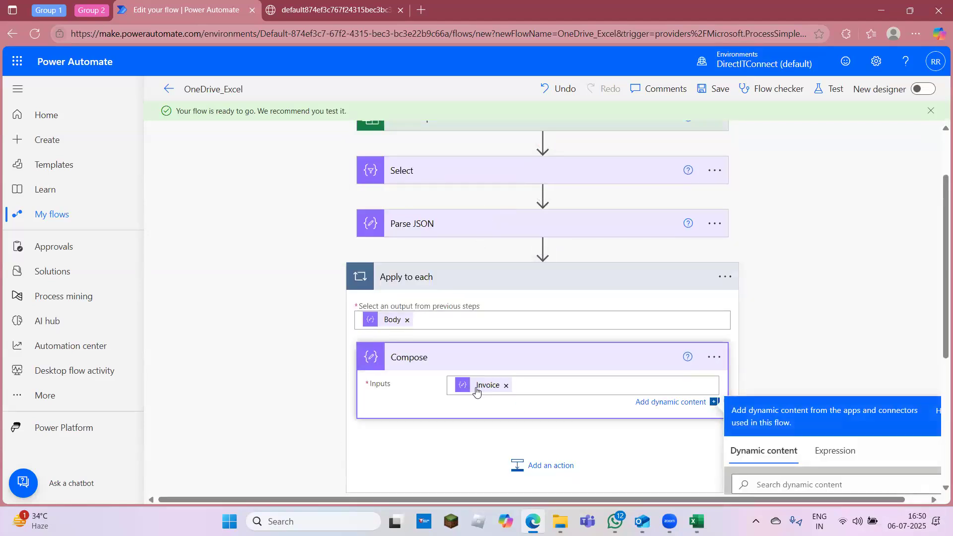
Step: Clear the Invoice value from Compose, move Compose out of the loop to directly after Parse JSON, and delete the Apply to each loop
click(724, 285)
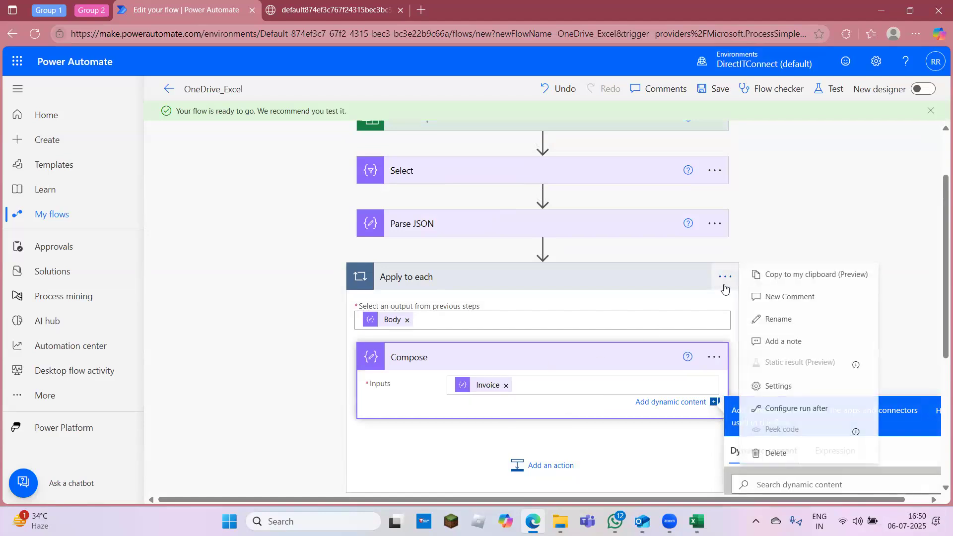
click(506, 385)
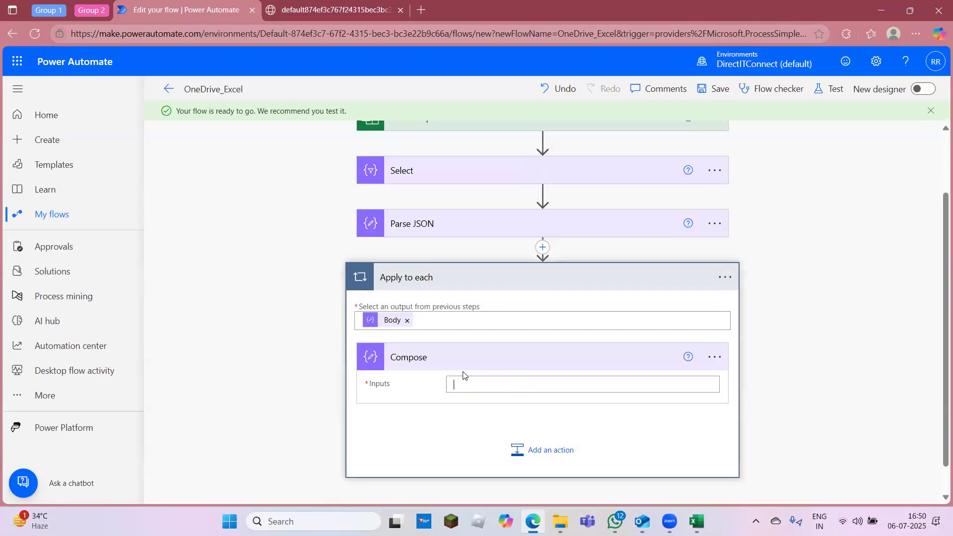
click(504, 362)
drag(504, 362, 517, 258)
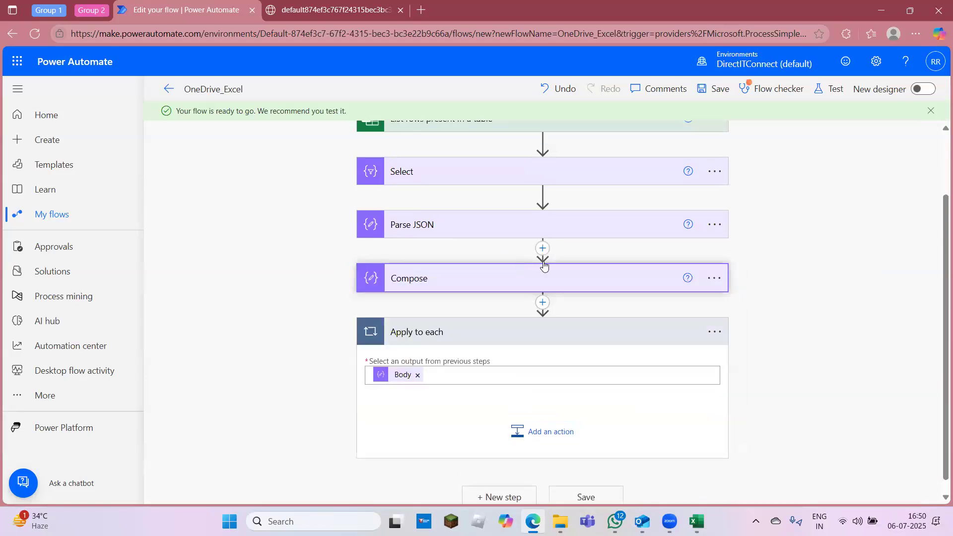
click(715, 331)
click(794, 489)
click(498, 301)
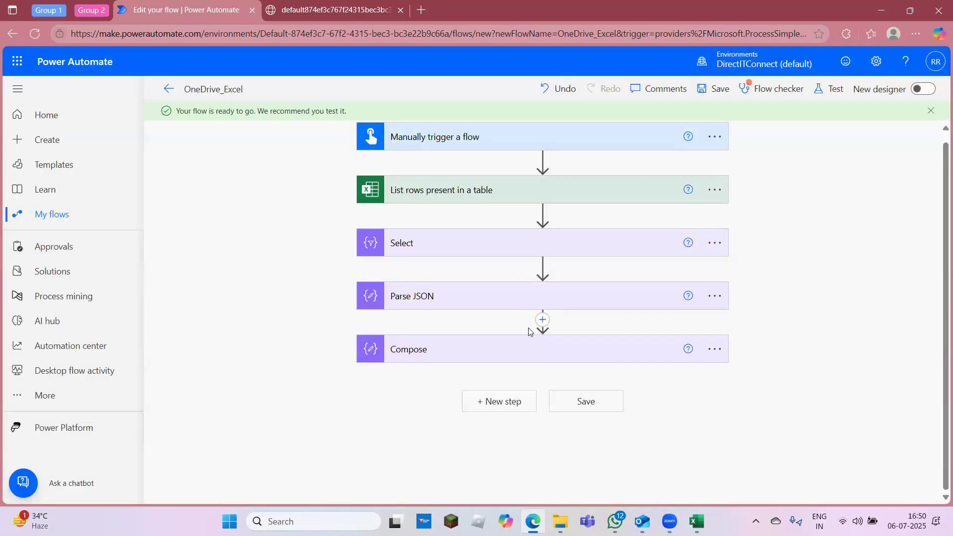
Step: Set the Compose input to the expression first(body('Parse_JSON')), using the Parse JSON Body as the argument
click(516, 353)
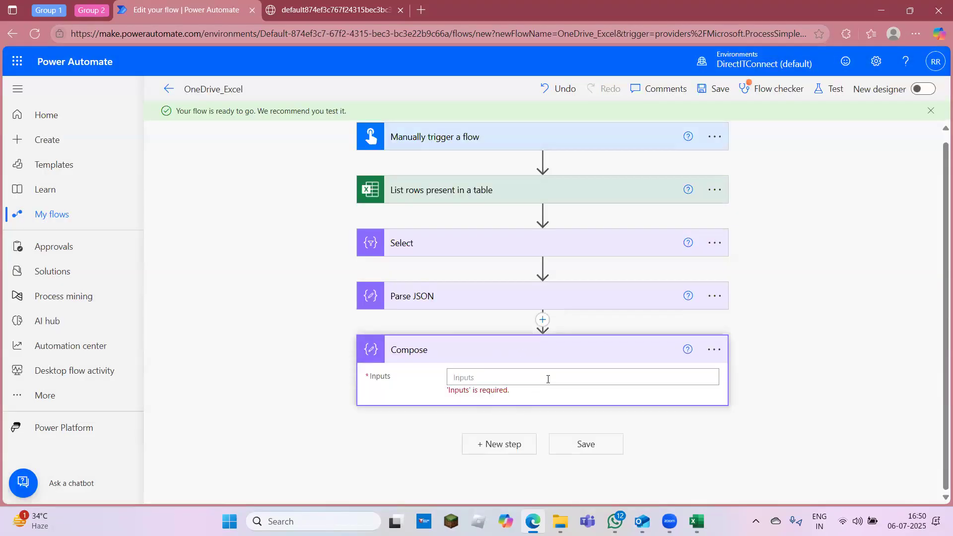
click(548, 379)
click(835, 450)
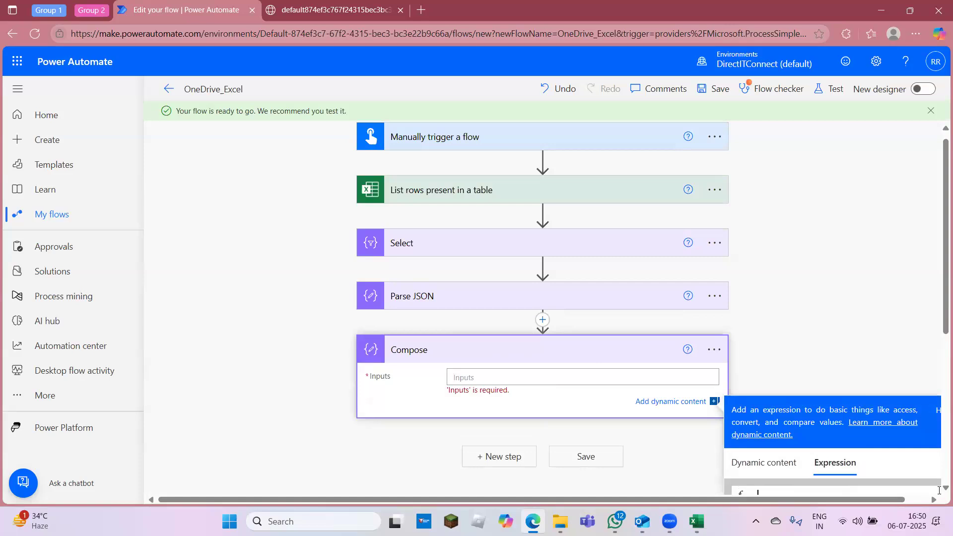
scroll(934, 484, down, 3)
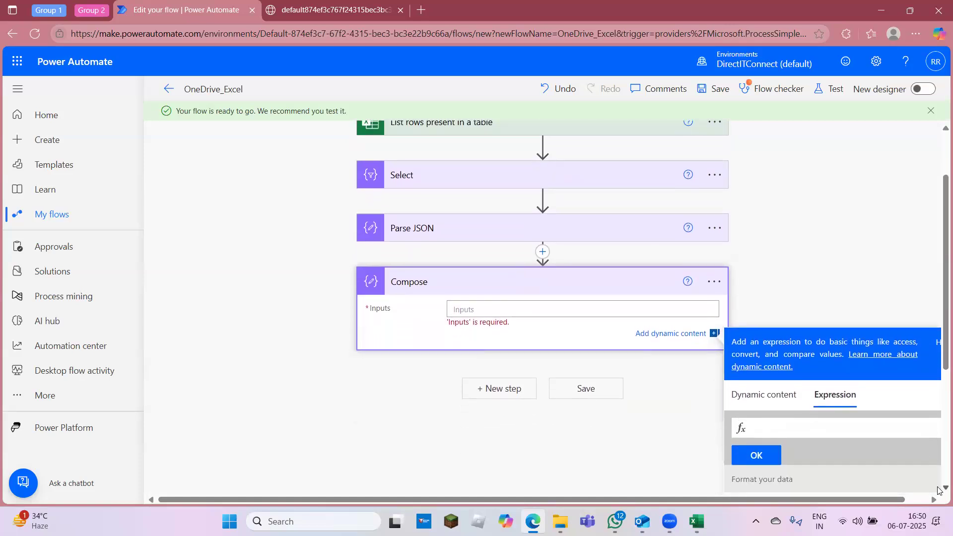
text(first())
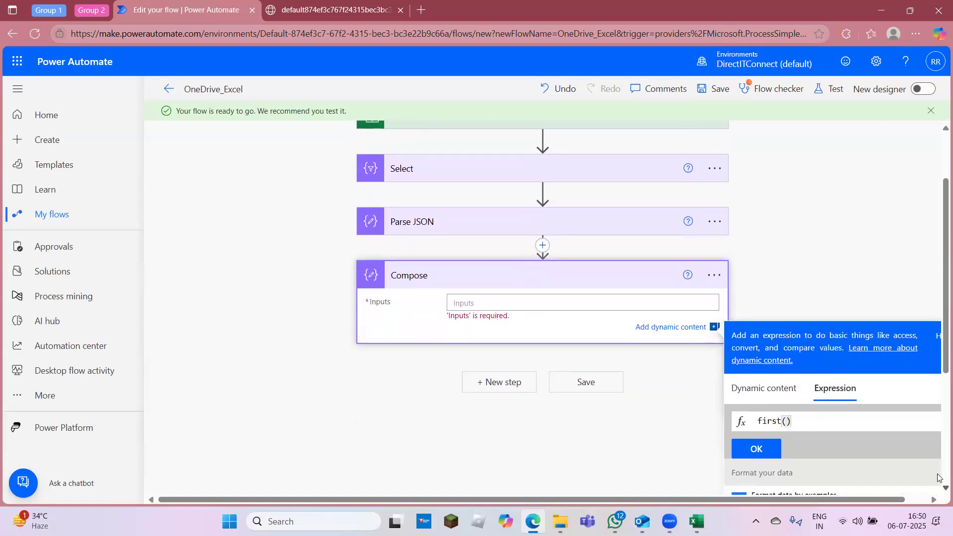
click(746, 392)
scroll(940, 490, down, 1)
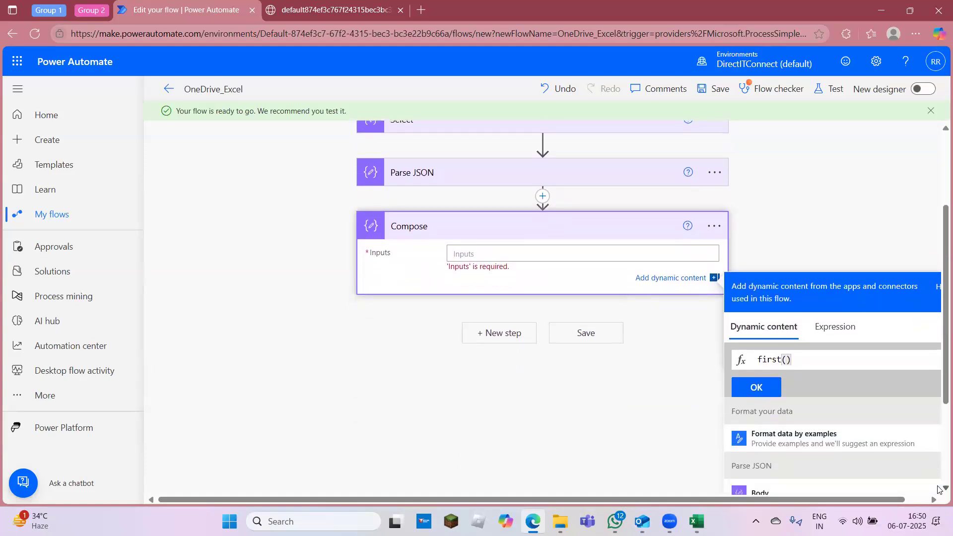
scroll(938, 490, down, 2)
click(760, 419)
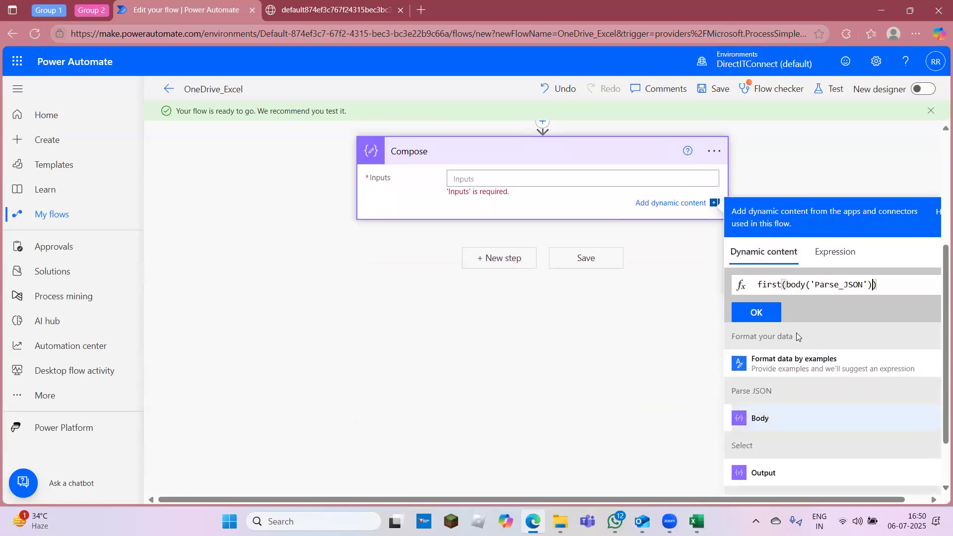
click(756, 313)
scroll(549, 151, up, 4)
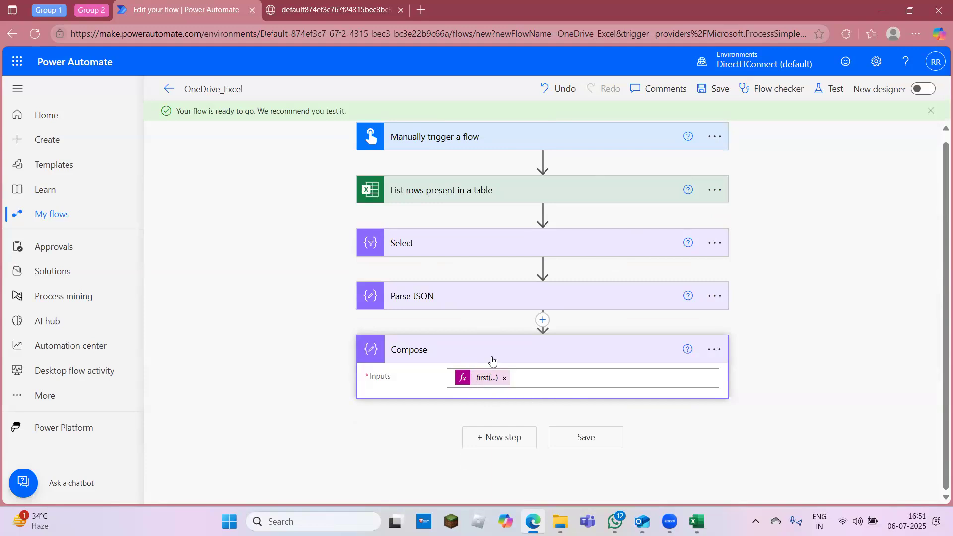
Step: Switch to the UIAutomationRawData workbook in Excel, examine the table's first data row, and return to the flow in Power Automate
mouse_move(697, 522)
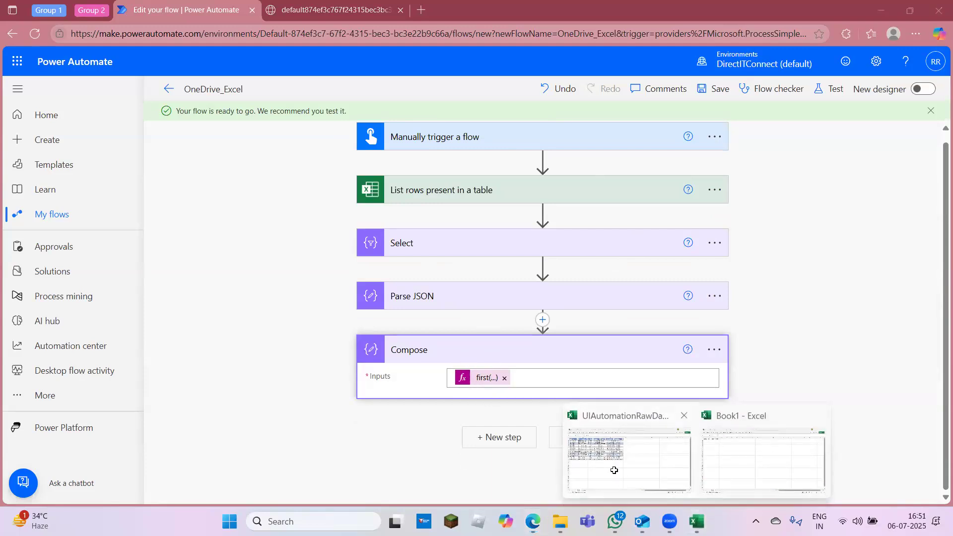
click(614, 470)
click(47, 104)
key(shift+space)
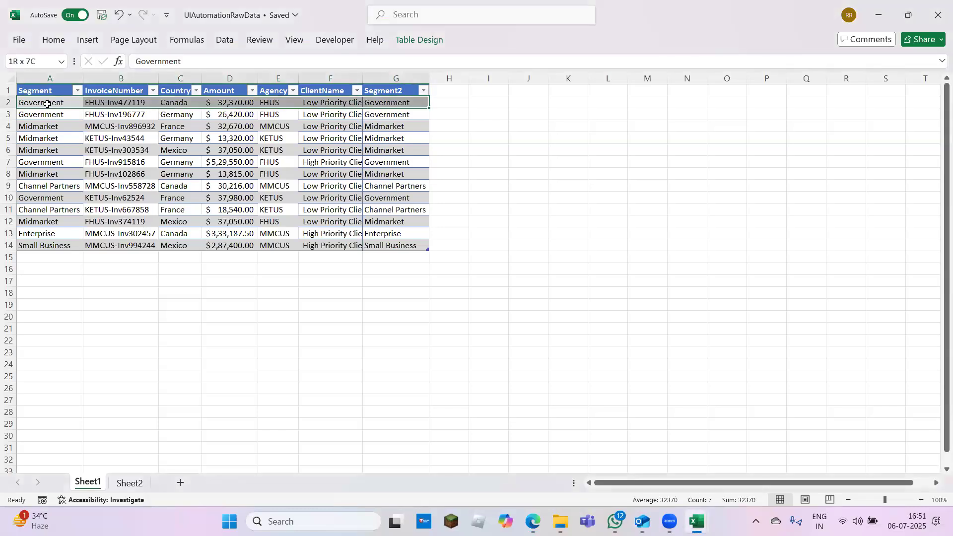
key(alt+Tab)
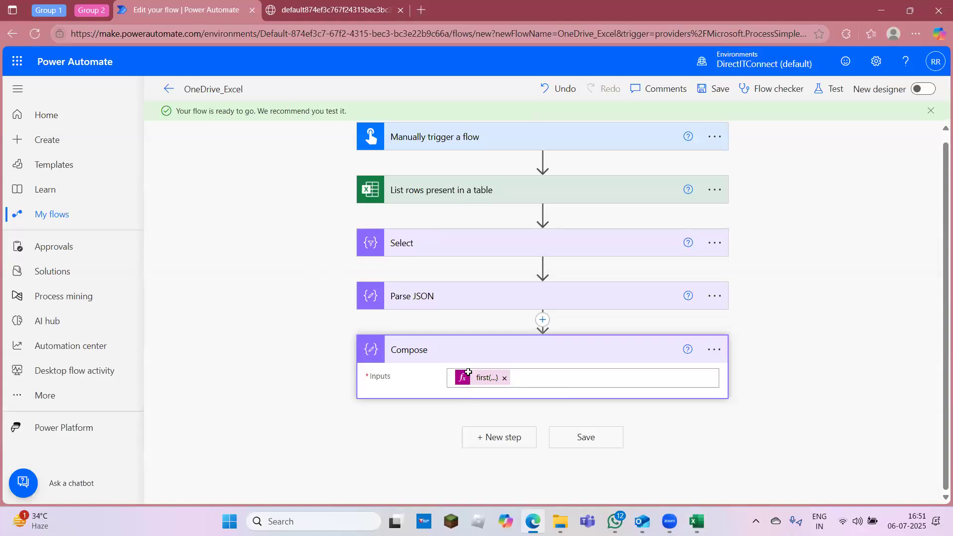
key(alt+Tab)
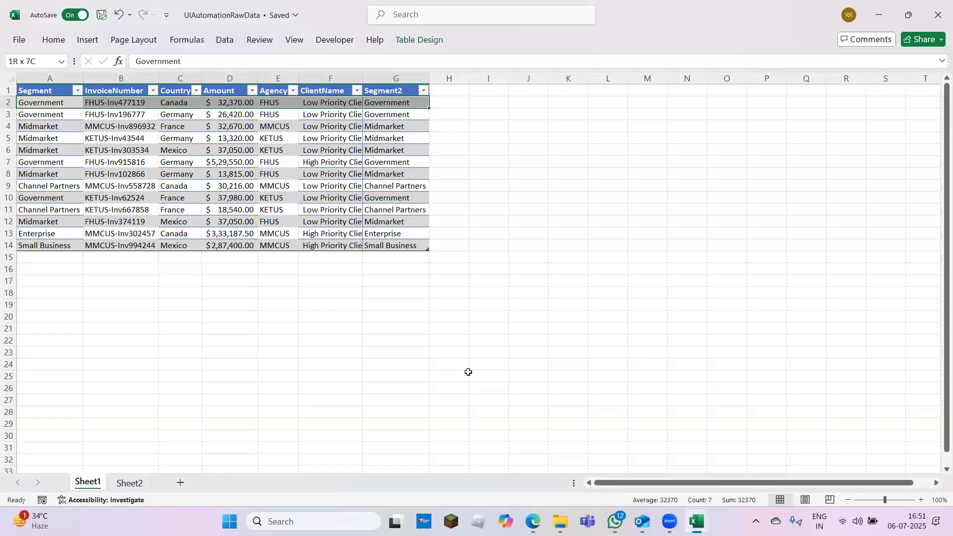
key(alt+Tab)
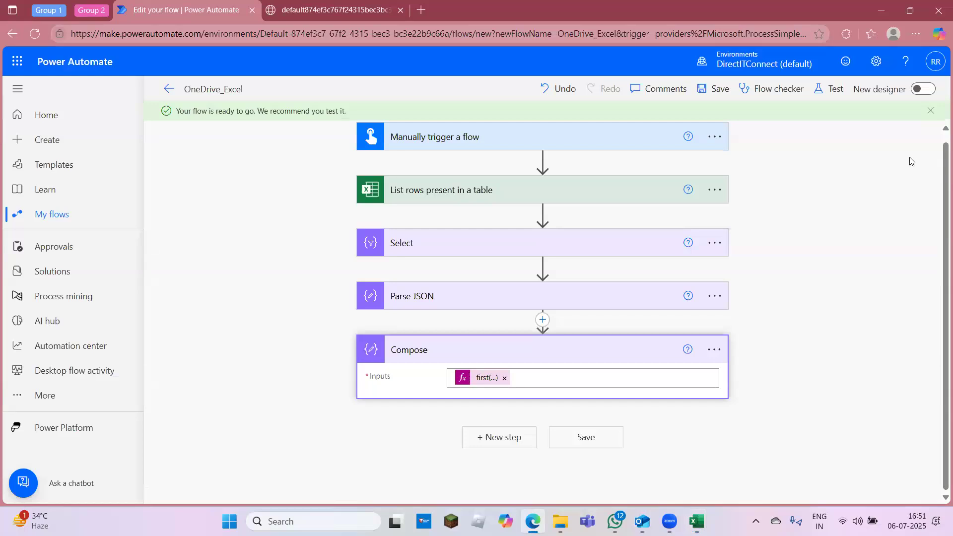
Step: Save the OneDrive_Excel flow and run it as a manual test
click(834, 89)
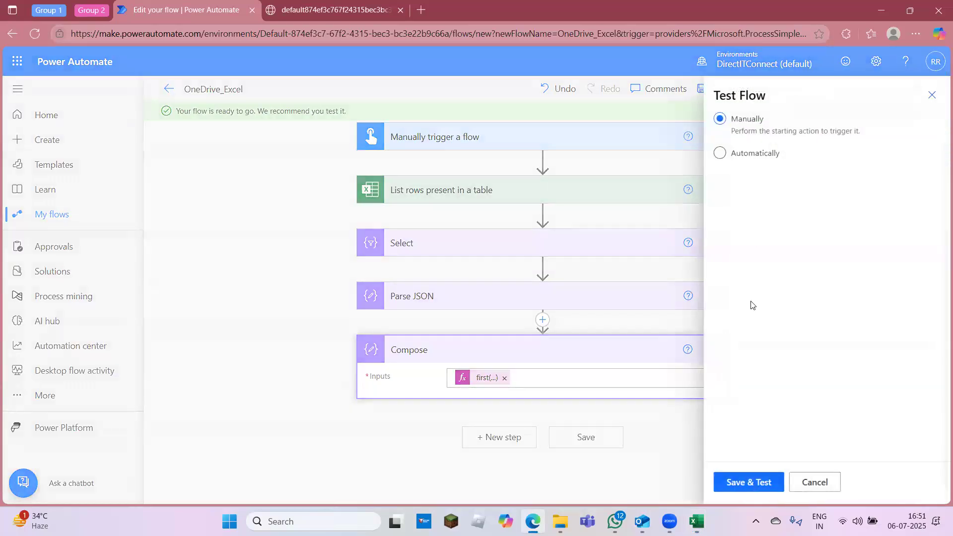
click(747, 483)
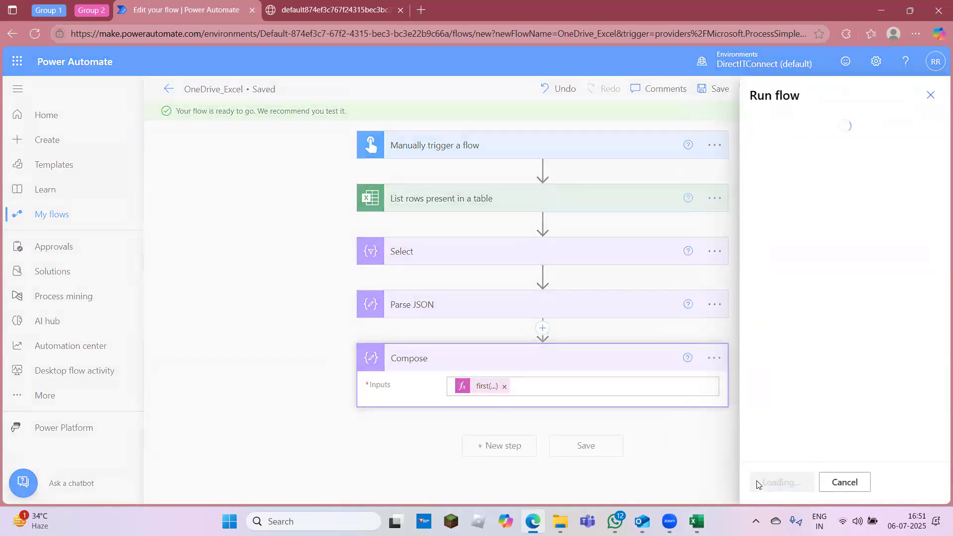
click(768, 484)
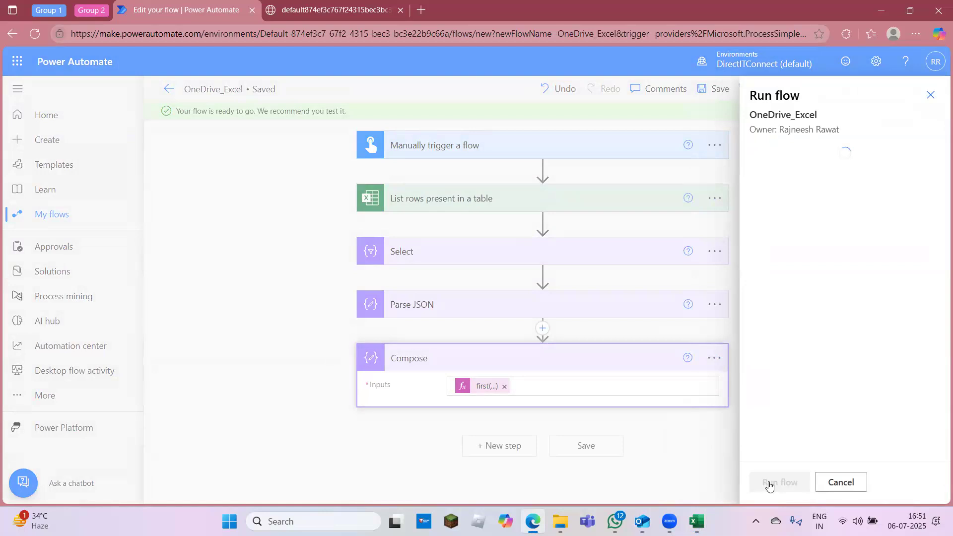
click(770, 484)
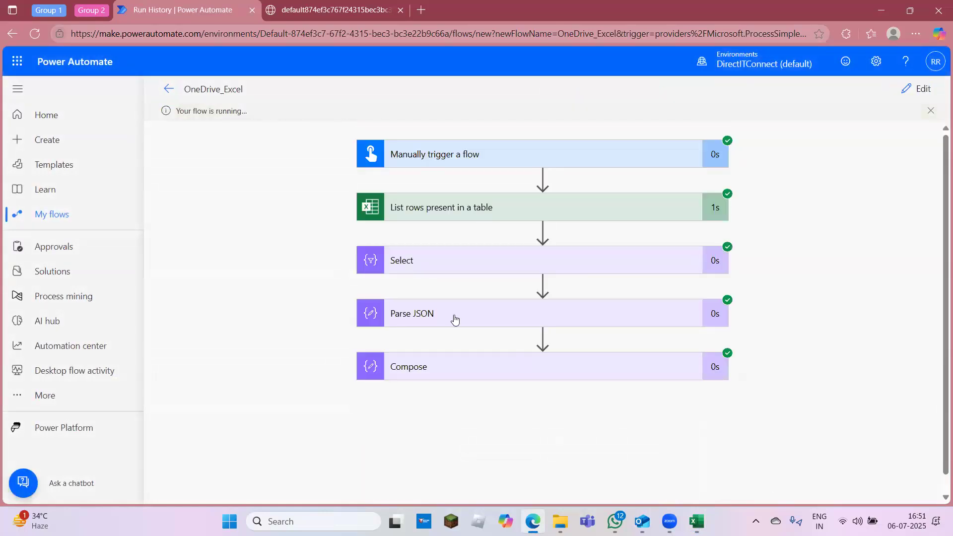
Step: Examine the Parse JSON and Compose run results, and compare the Compose output with the first invoice row in the UIAutomationRawData workbook
click(566, 318)
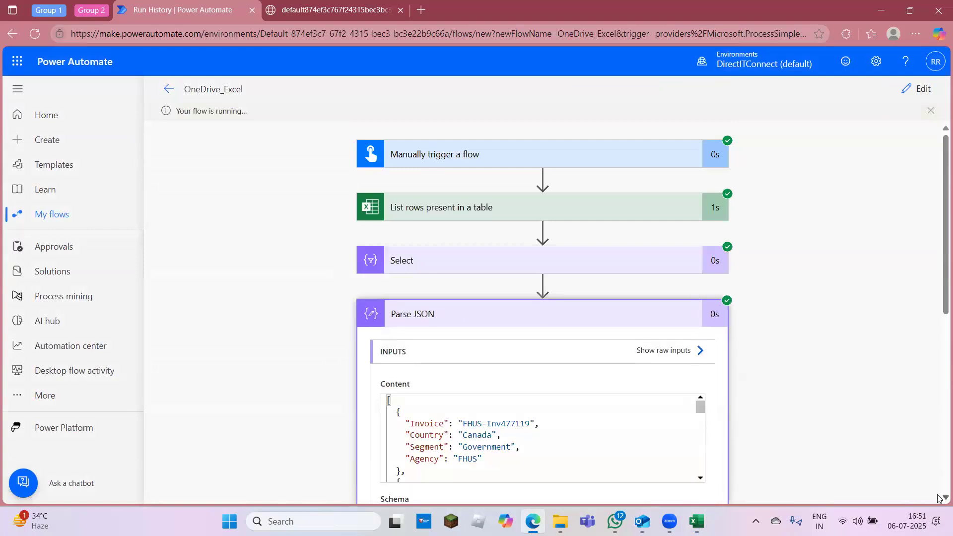
scroll(939, 498, down, 8)
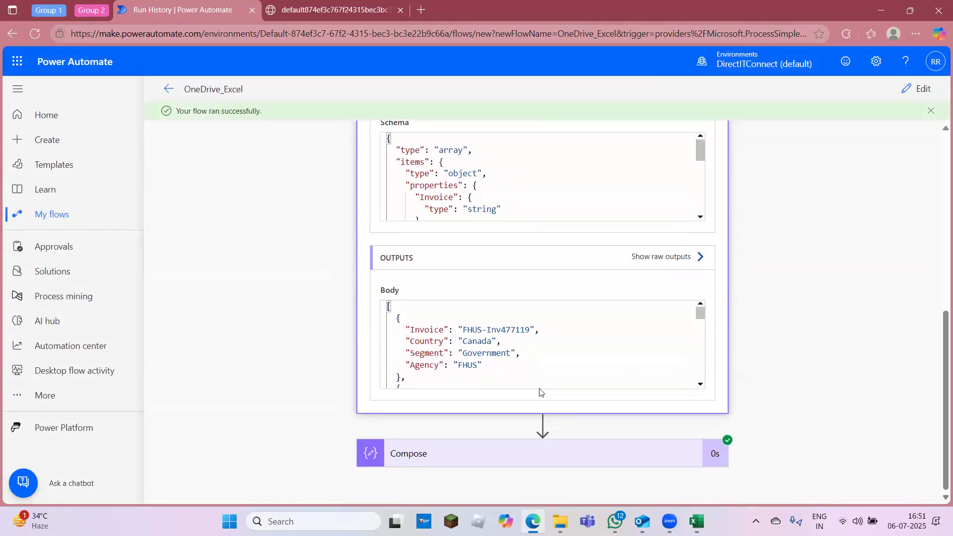
click(588, 457)
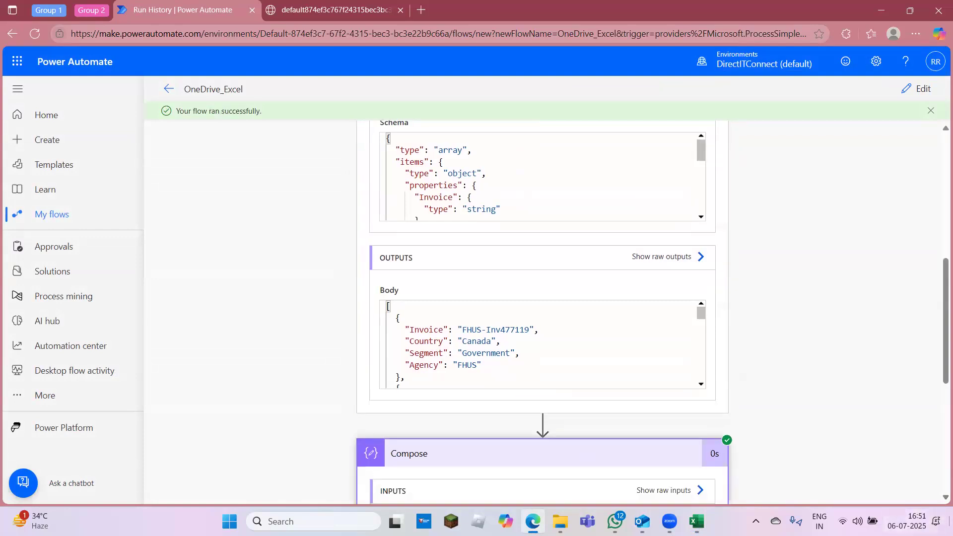
scroll(938, 500, down, 7)
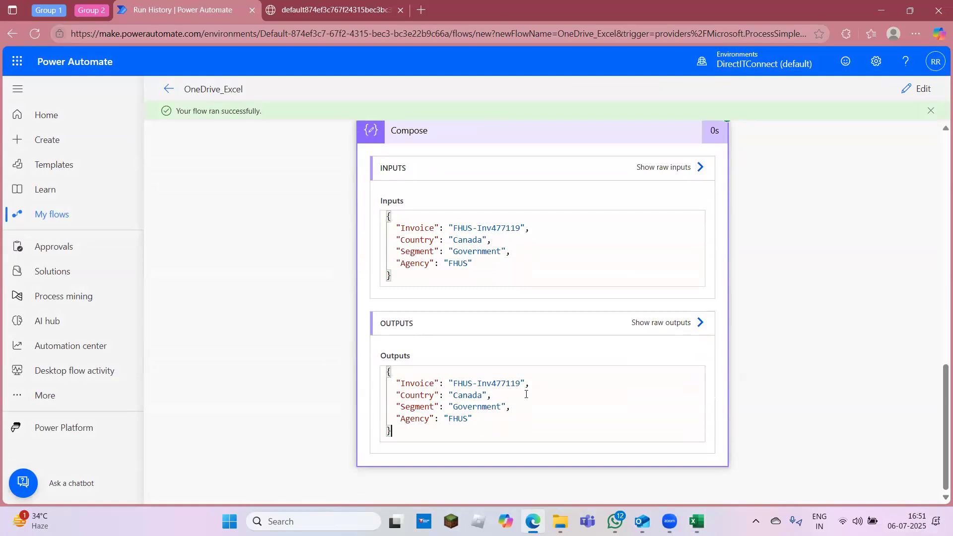
mouse_move(697, 521)
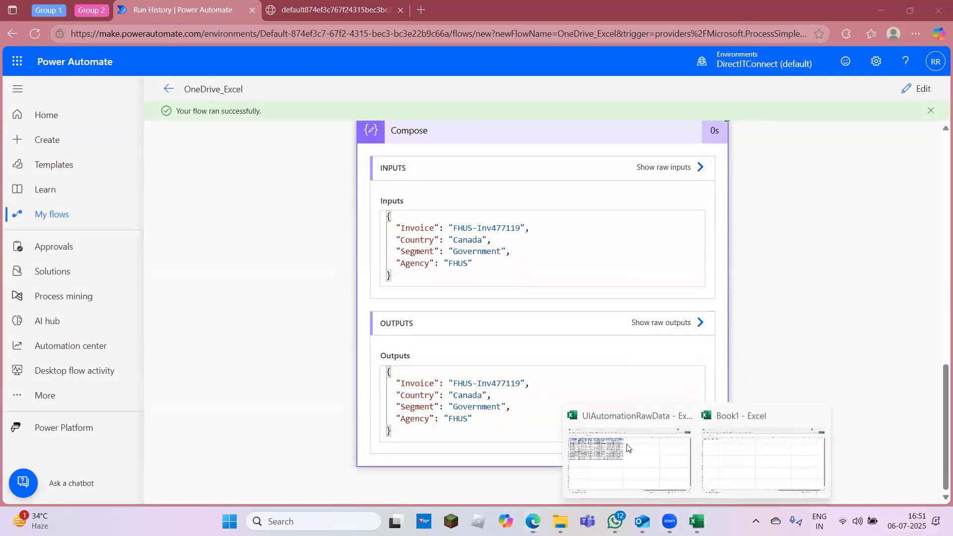
click(630, 461)
click(138, 103)
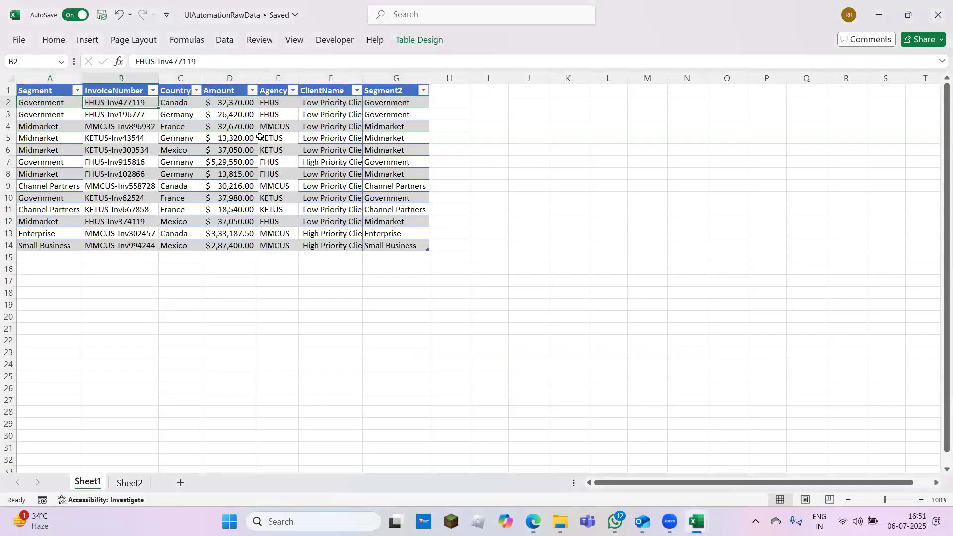
key(alt+Tab)
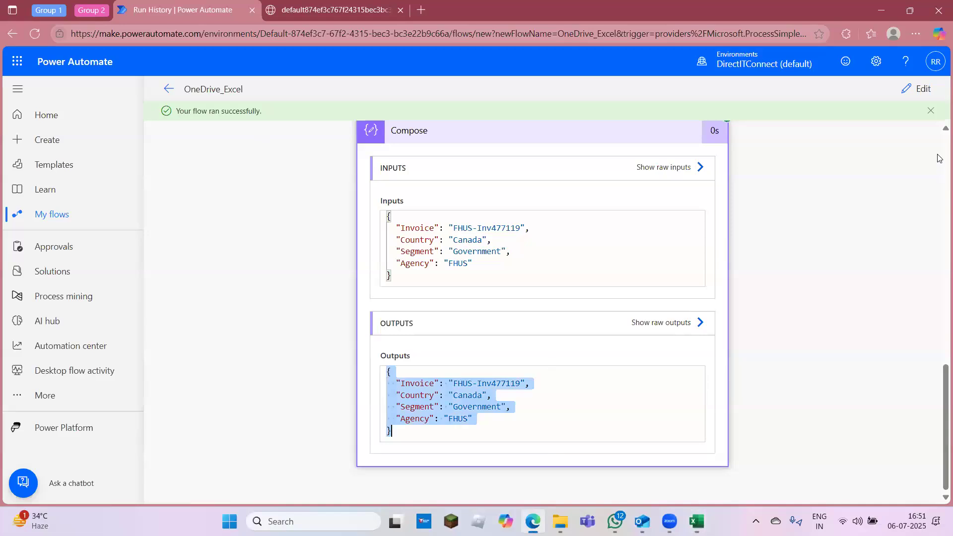
Step: Reopen the OneDrive_Excel flow for editing from the test run's results
scroll(938, 158, up, 7)
scroll(939, 158, up, 5)
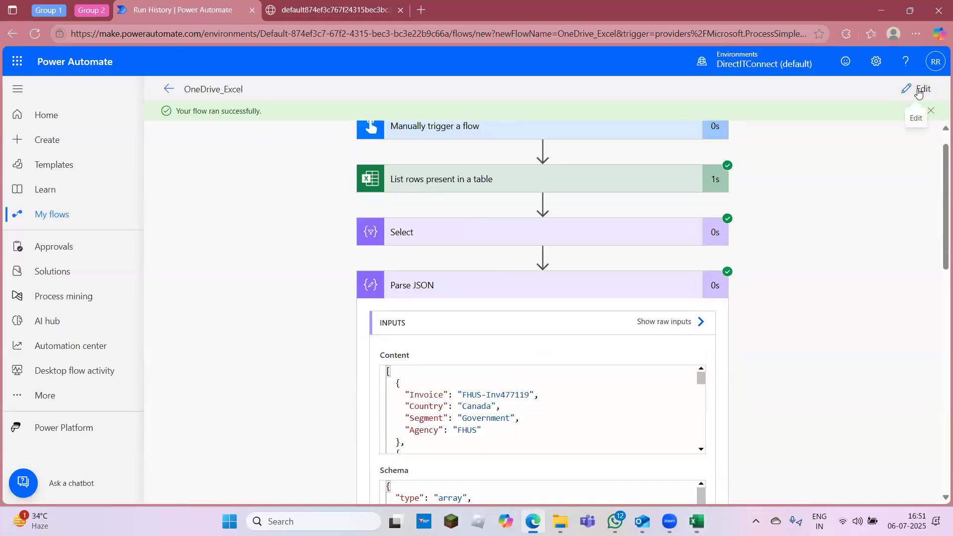
click(918, 89)
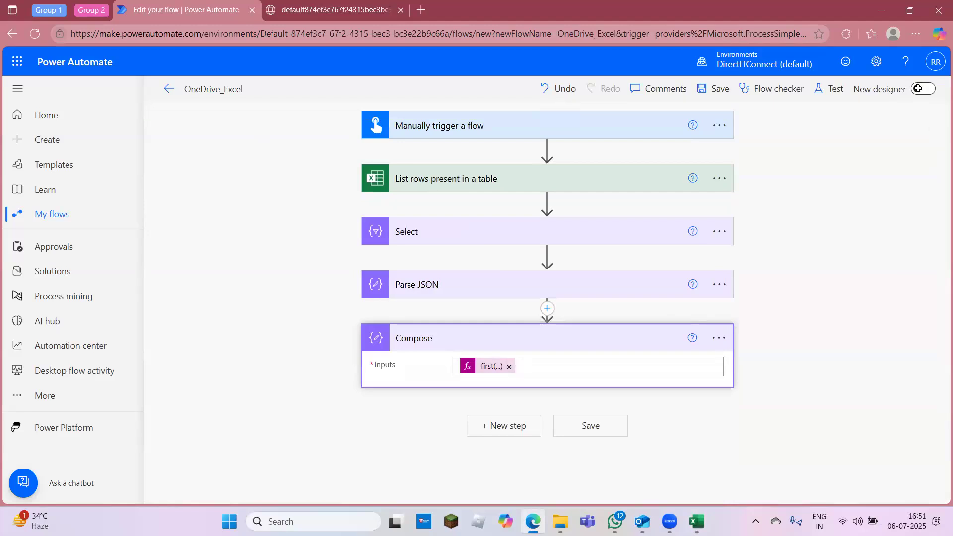
key(alt+Tab)
click(204, 174)
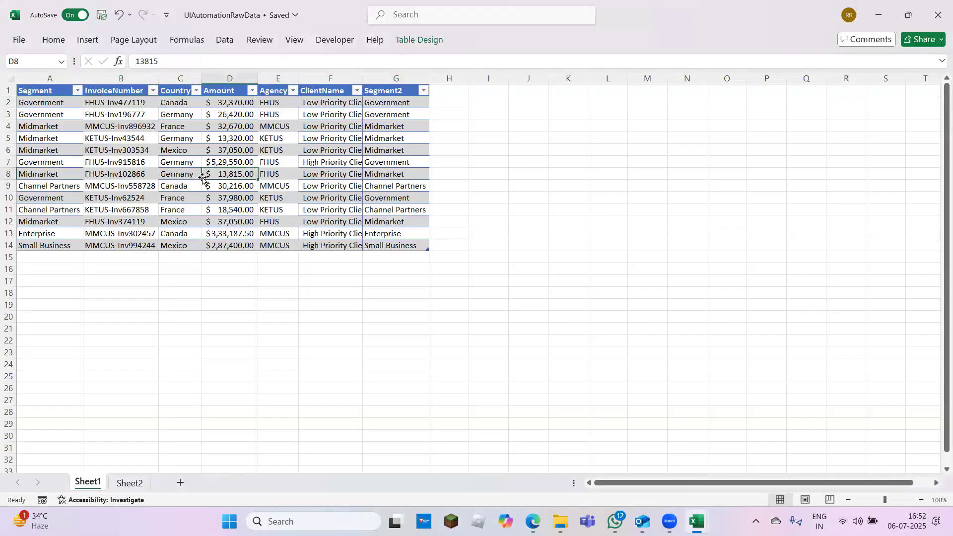
key(alt+Tab)
key(alt+Tab)
key(alt+Tab)
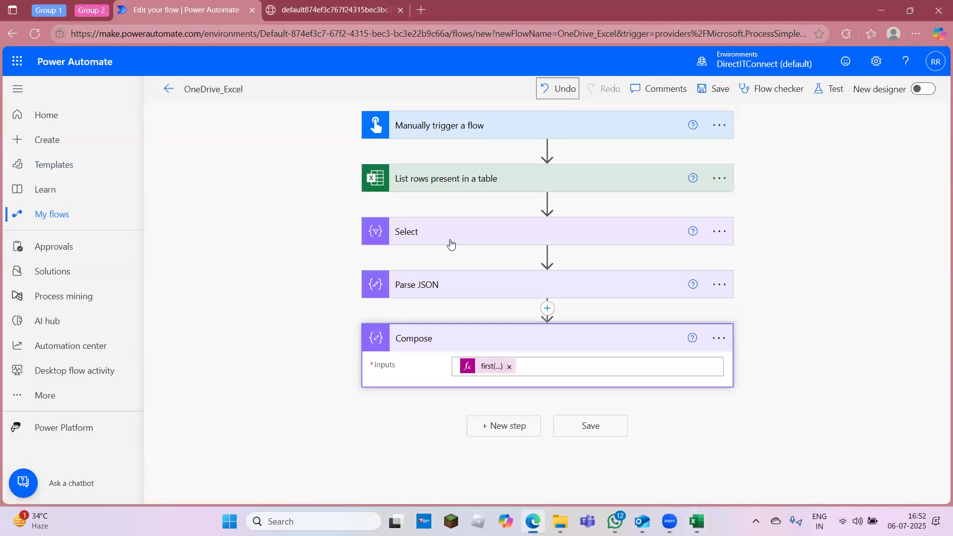
Step: Switch to the UIAutomationRawData workbook in Excel and select all data cells of the InvoiceNumber column, B2 to B14
key(alt+Tab)
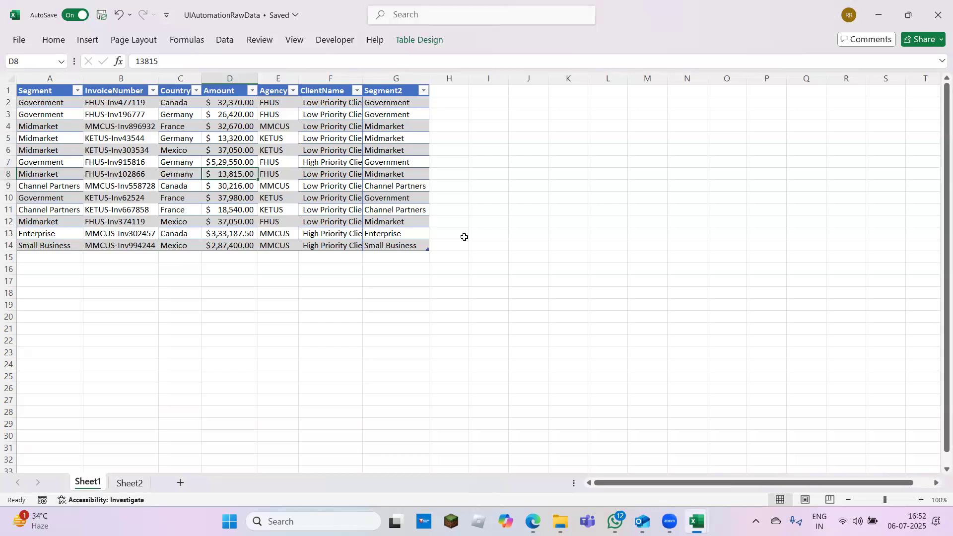
key(Left)
key(Left)
key(Left)
key(Up)
key(Up)
key(Up)
key(Up)
key(Up)
key(Up)
key(Up)
key(Right)
key(Down)
key(ctrl+shift+Down)
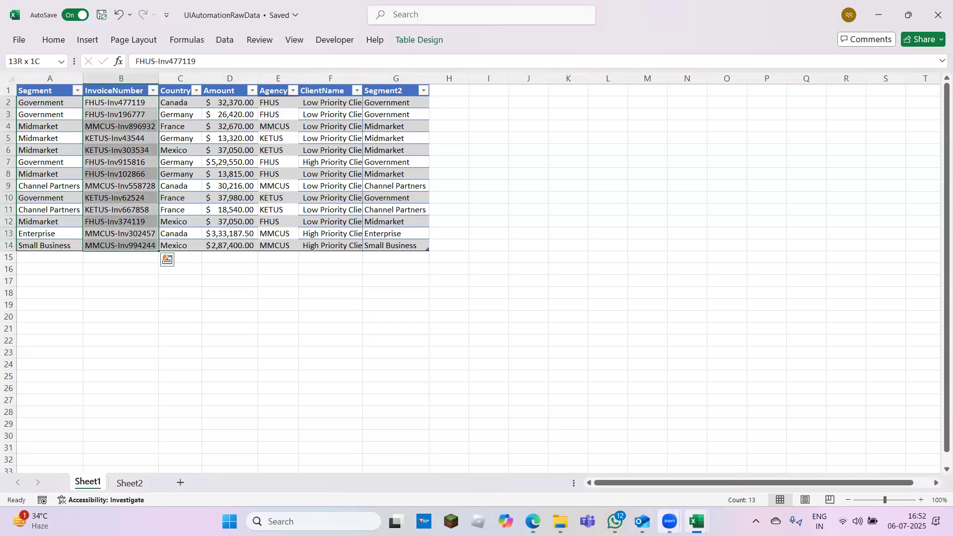
click(669, 521)
click(758, 462)
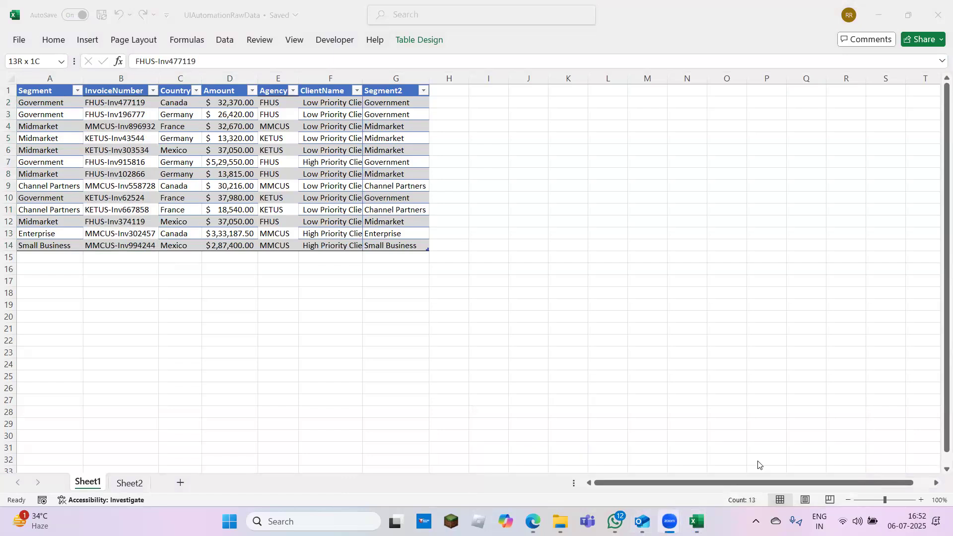
click(758, 461)
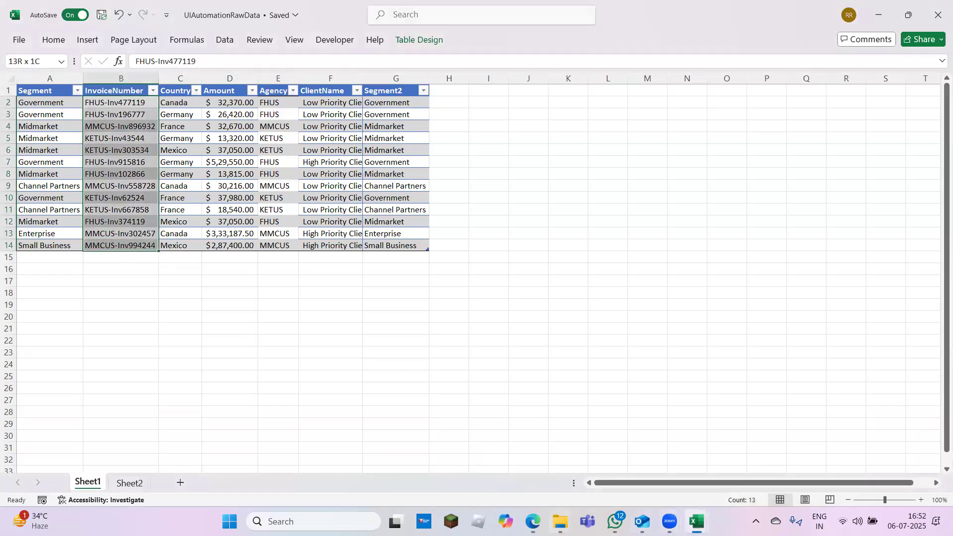
Step: Switch to File Explorer and create a folder named InvoiceData beside the UIAutomationRawData workbook in the OneDrive folder
click(560, 521)
click(481, 459)
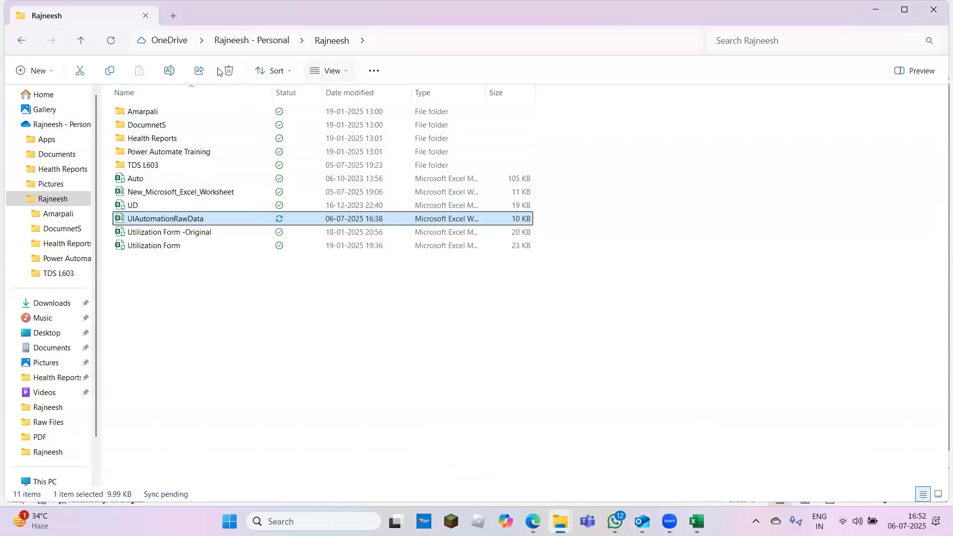
right_click(220, 390)
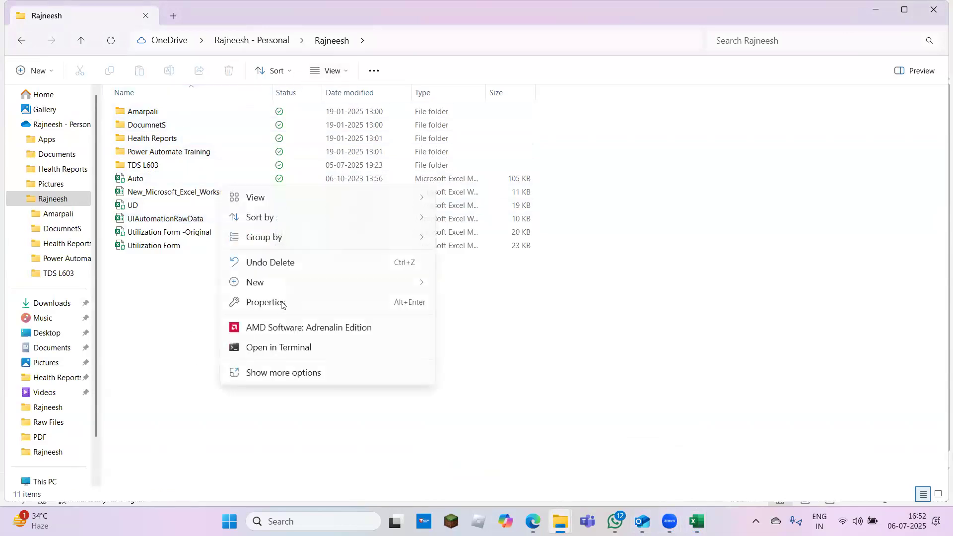
mouse_move(300, 288)
click(498, 289)
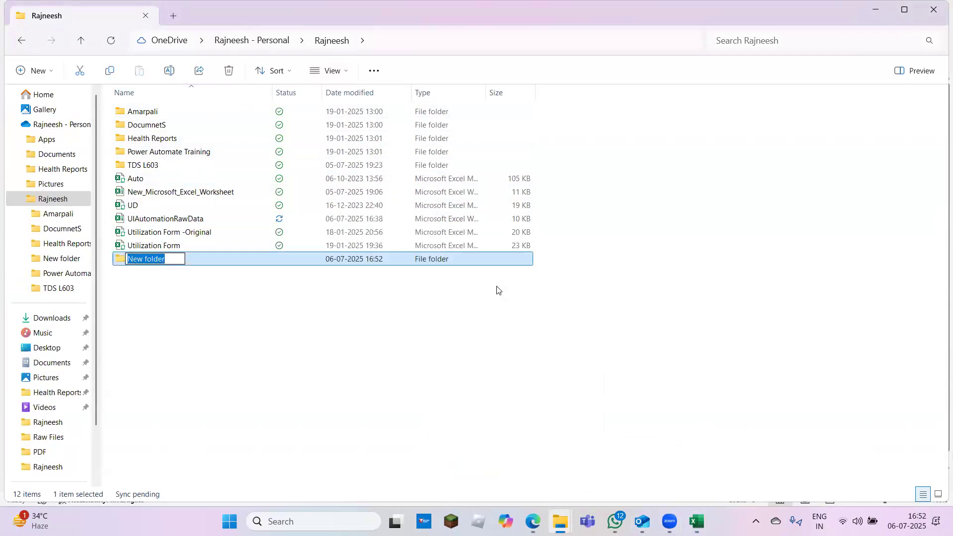
text(Invoi)
key(BackSpace)
key(BackSpace)
key(BackSpace)
key(BackSpace)
key(BackSpace)
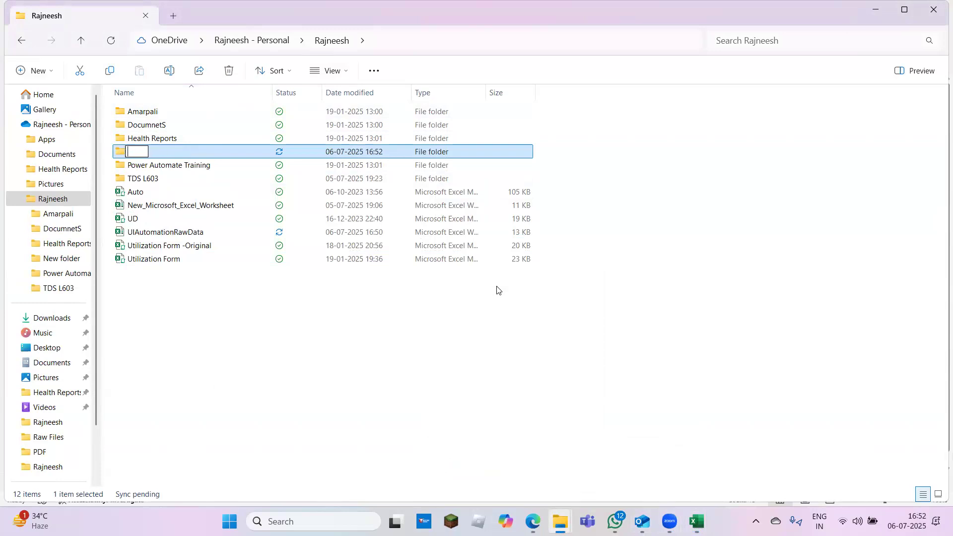
text(InvoiceData)
key(Return)
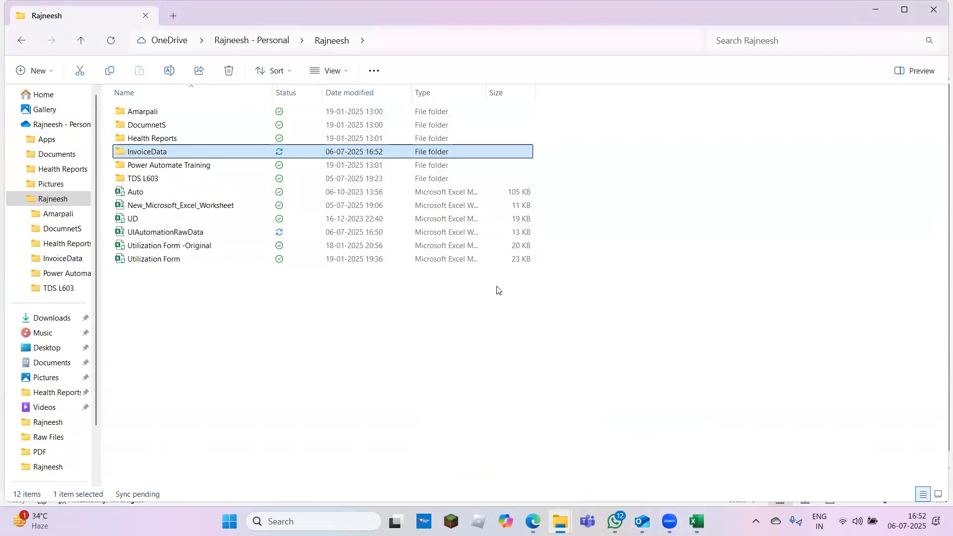
Step: Create a new Excel worksheet named InvoicePrice inside the InvoiceData folder and open it
key(Return)
right_click(300, 308)
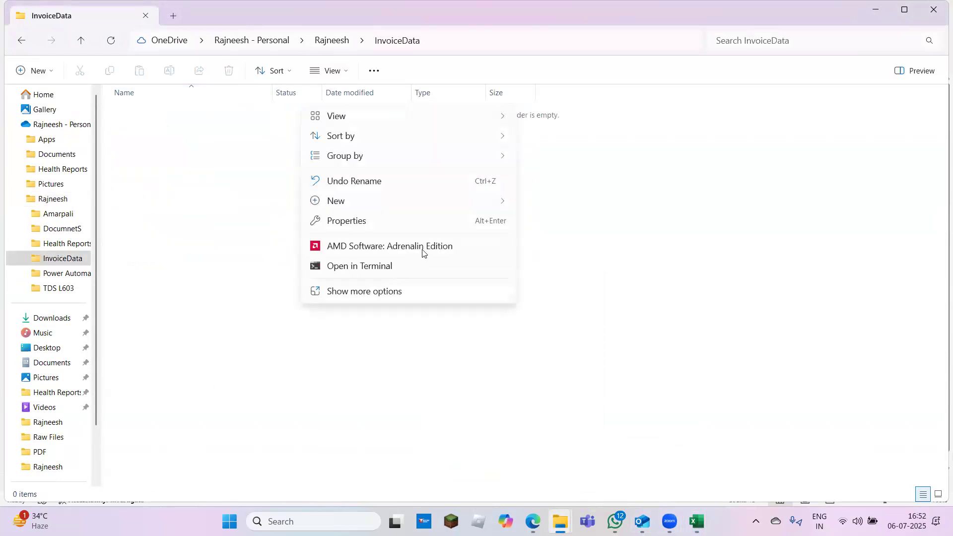
mouse_move(452, 206)
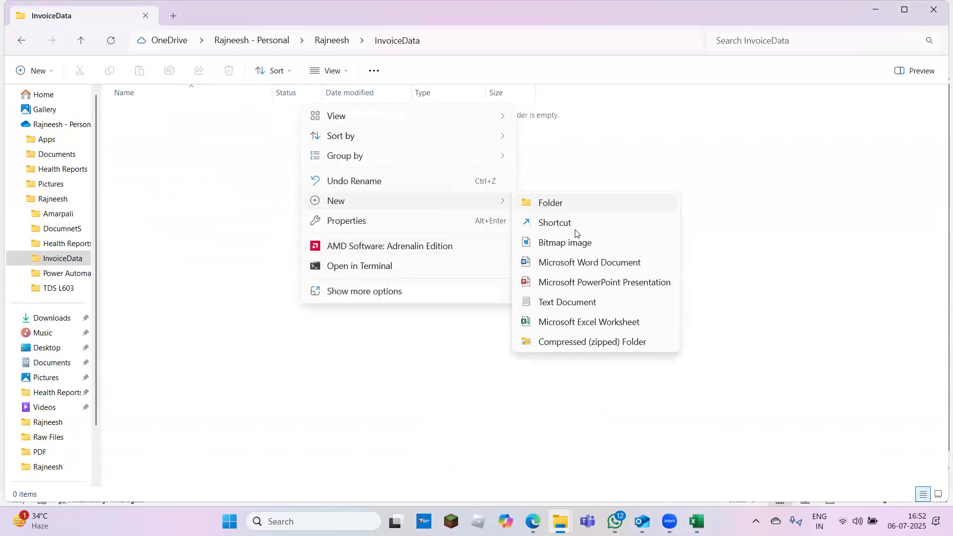
click(571, 323)
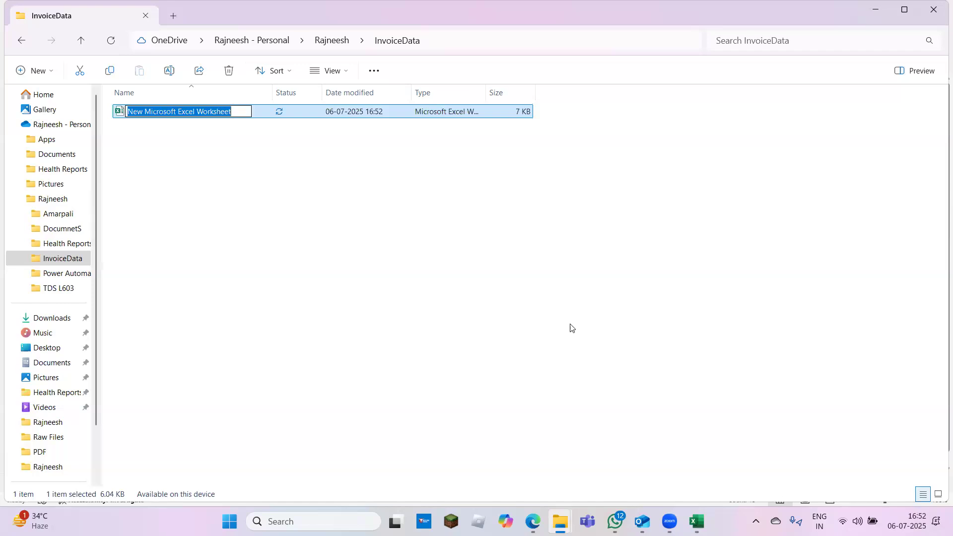
text(Proce)
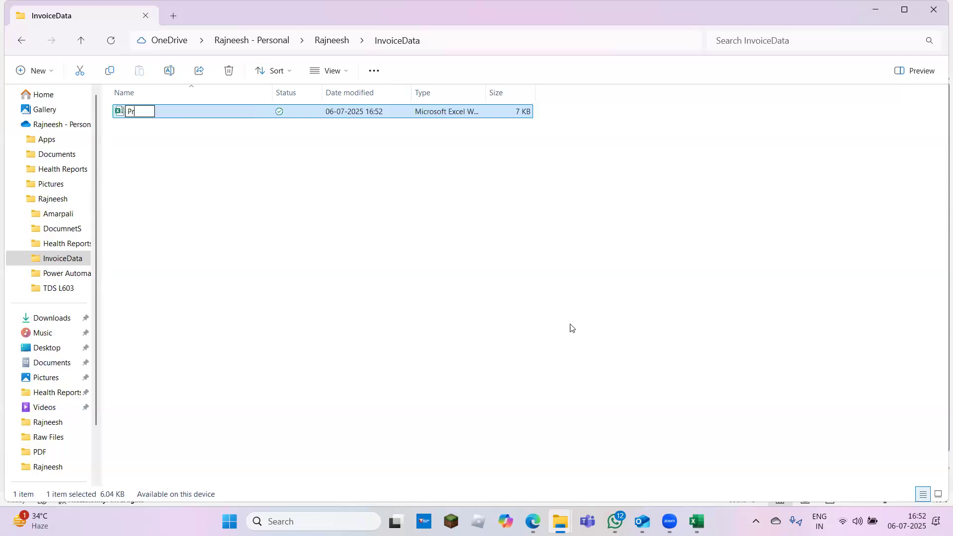
key(BackSpace)
key(BackSpace)
key(BackSpace)
key(BackSpace)
key(BackSpace)
text(Invopic)
key(Return)
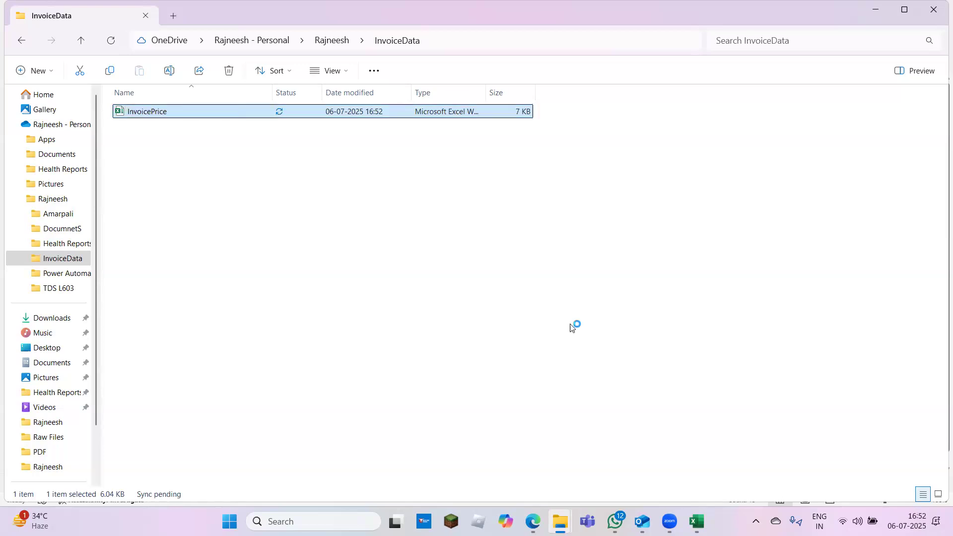
Step: Copy the InvoiceNumber column, including its header, from Sheet1 of the UIAutomationRawData workbook
key(alt+Tab)
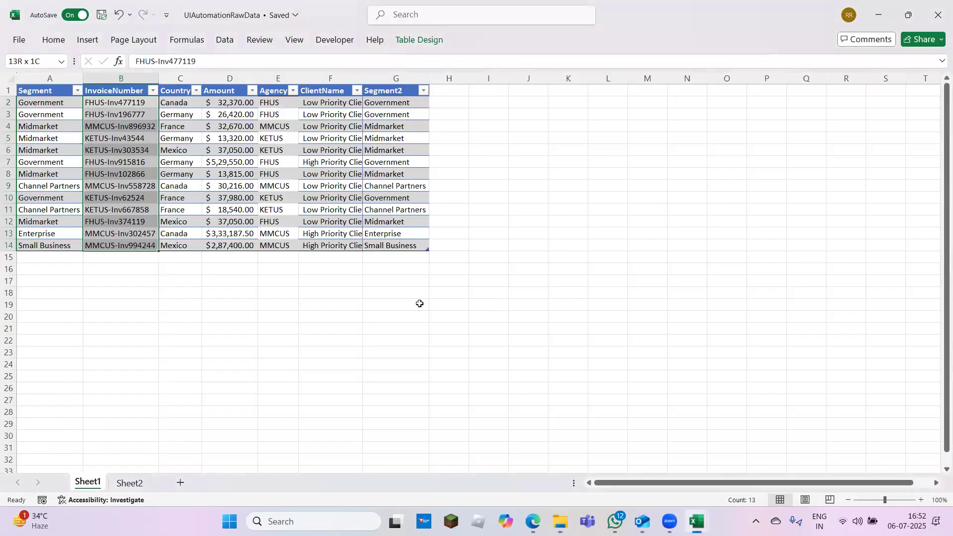
click(419, 304)
click(330, 292)
key(alt+Tab)
click(242, 270)
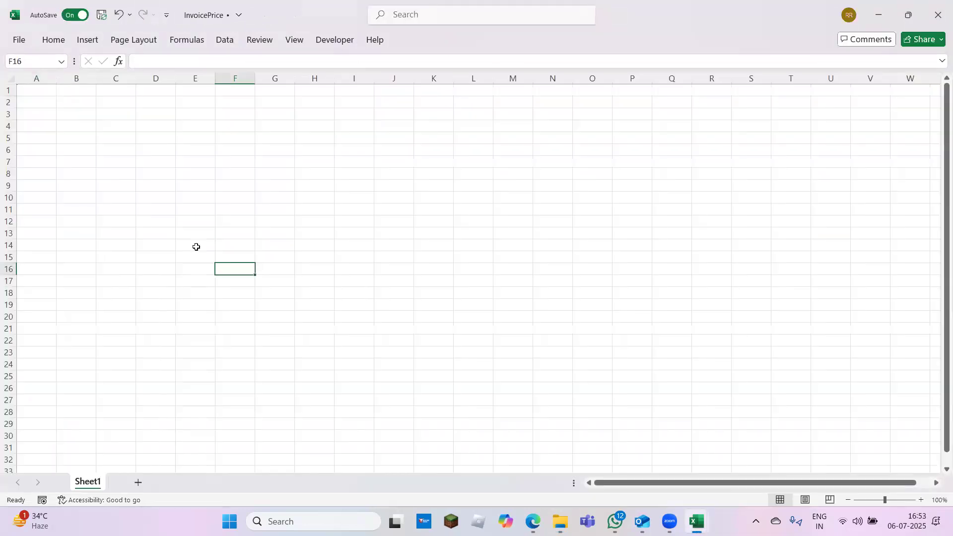
click(196, 246)
key(alt+Tab)
key(Home)
key(ctrl+Home)
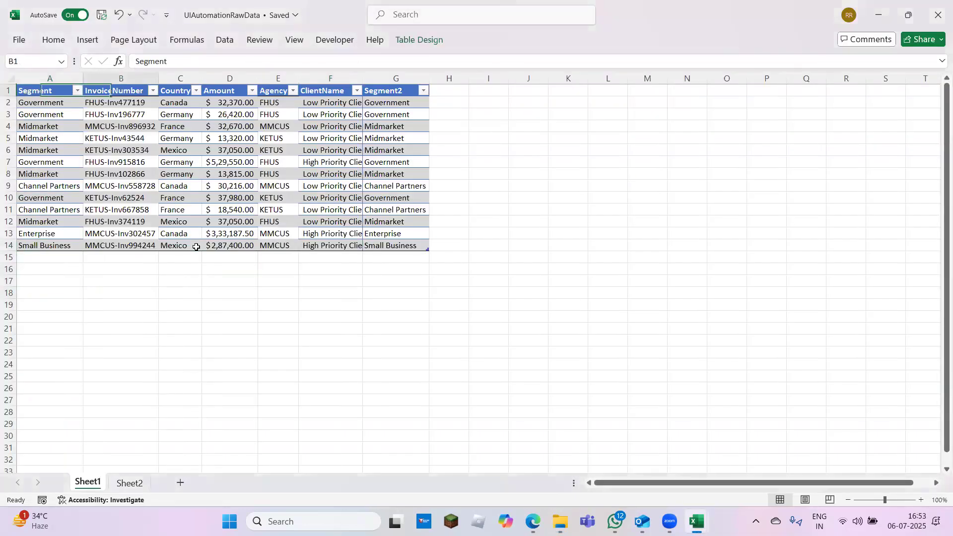
key(Right)
key(ctrl+shift+Down)
key(ctrl+c)
Step: Paste the copied invoice numbers into the InvoicePrice workbook starting at A1 and fit column A to its contents
key(alt+Tab)
key(ctrl+Home)
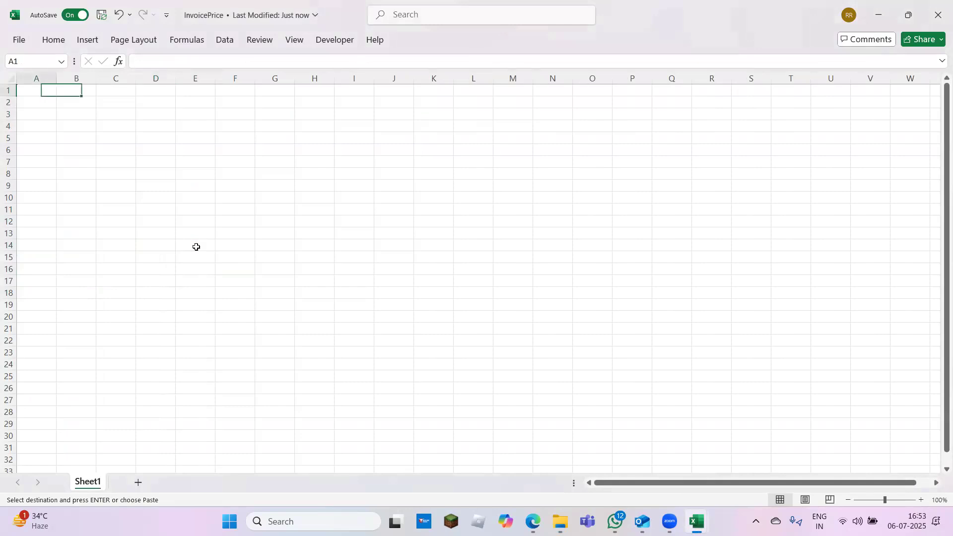
key(ctrl+v)
key(ctrl+Down)
key(ctrl+Home)
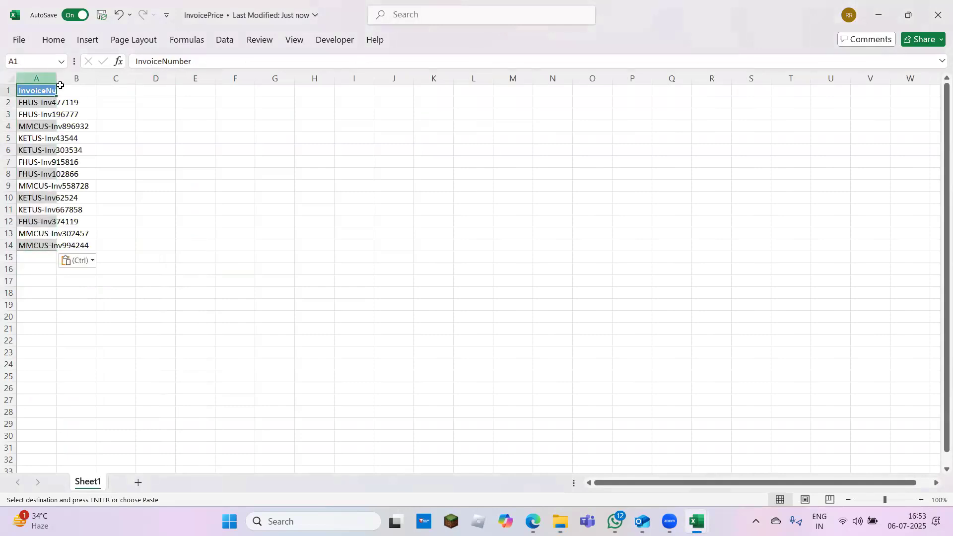
double_click(53, 76)
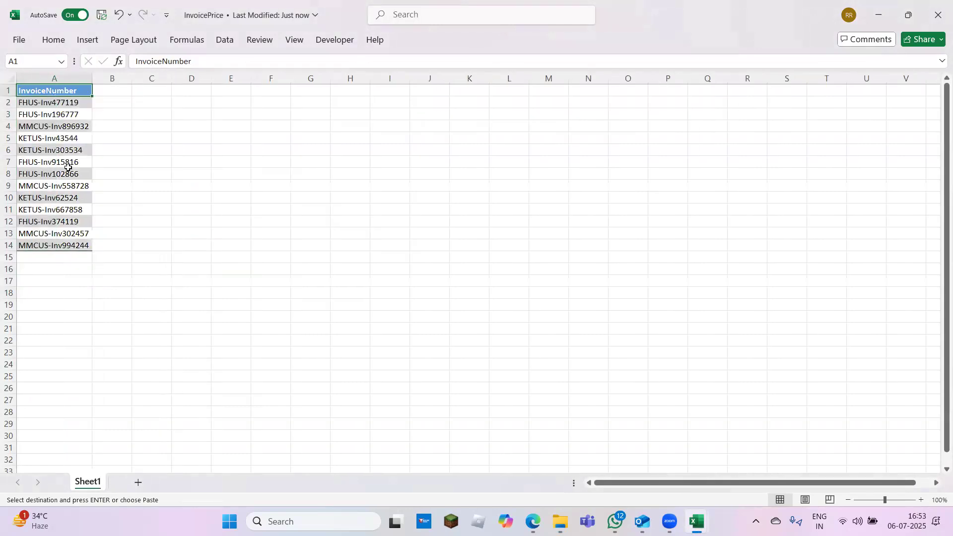
Step: Enter the formula ="FHUS-Inv"&RANDBETWEEN(1000,90000) in A15, directly below the pasted invoice numbers
key(ctrl+Down)
key(Down)
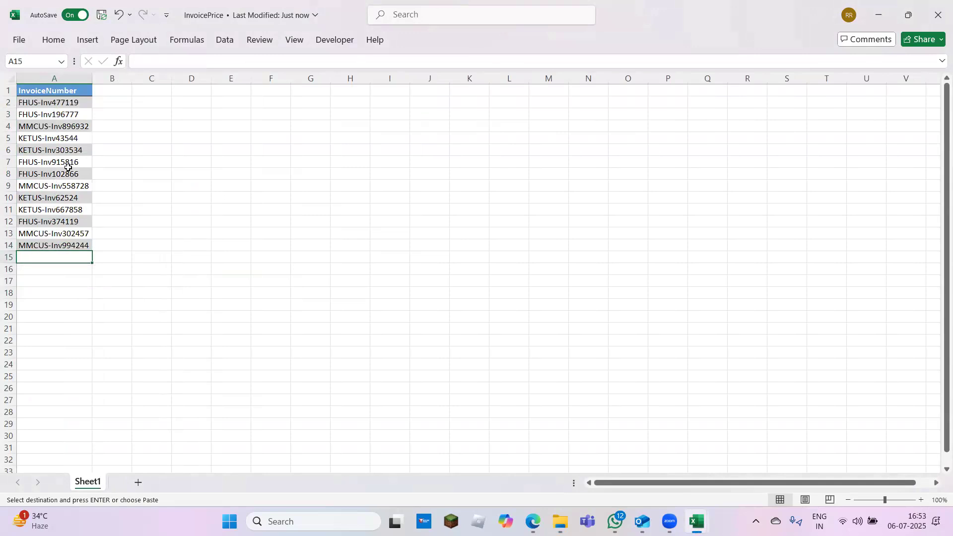
key(ctrl+Up)
key(ctrl+Up)
key(Down)
key(ctrl+Down)
key(Down)
text(=)
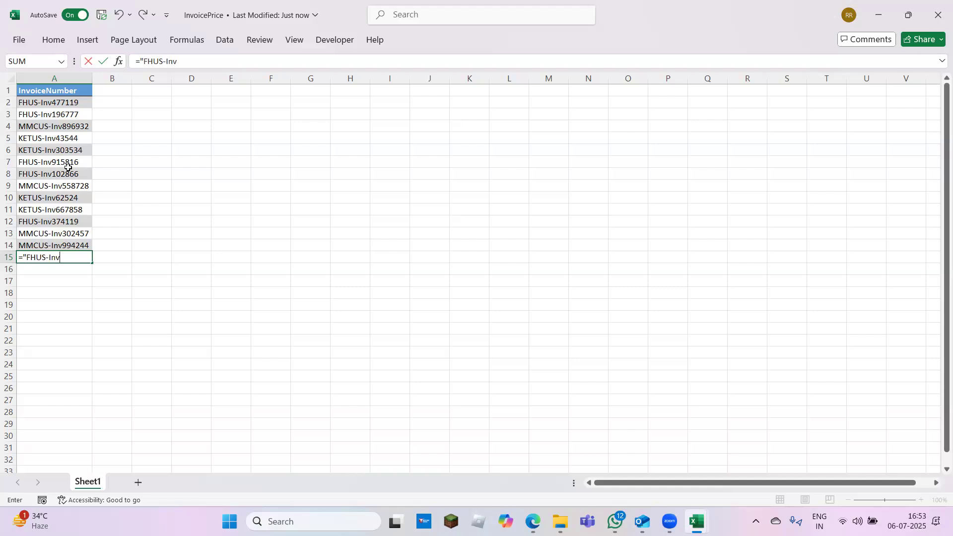
text("FHUS-Inv"&ran)
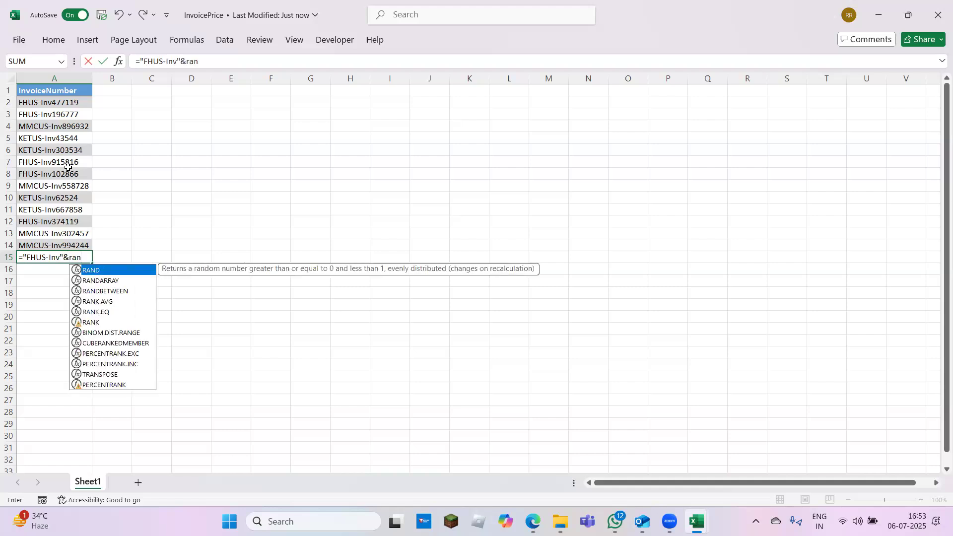
key(Down)
key(Down)
key(Tab)
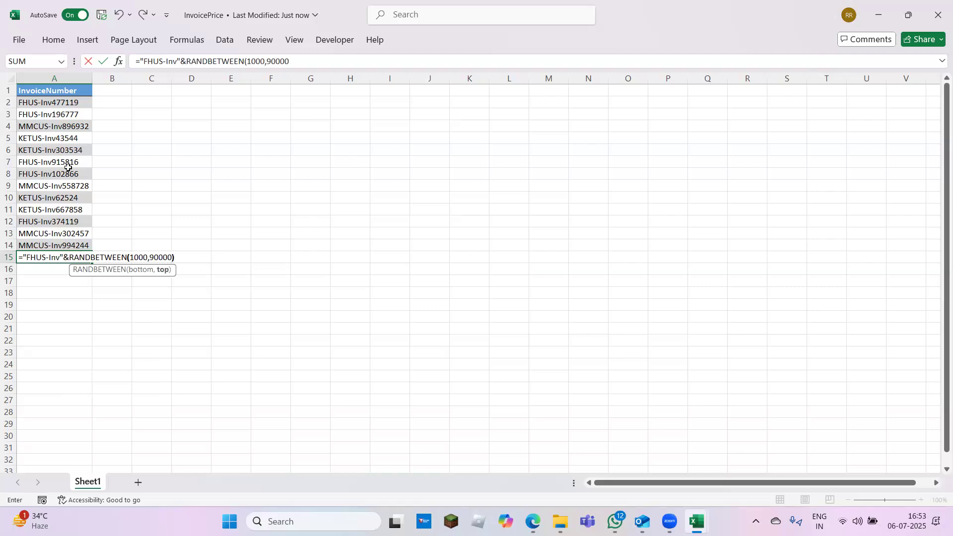
key(Return)
Step: Fill the FHUS random invoice number formula down column A from A15 to A70
key(Up)
key(shift+Down)
key(shift+Down)
key(shift+Down)
key(shift+Down)
key(shift+Down)
key(shift+Down)
key(shift+Down)
key(shift+Down)
key(shift+Down)
key(shift+Down)
key(shift+Down)
key(shift+Down)
key(shift+Down)
key(shift+Down)
key(shift+Down)
key(shift+Down)
key(shift+Down)
key(shift+Down)
key(shift+Down)
key(shift+Down)
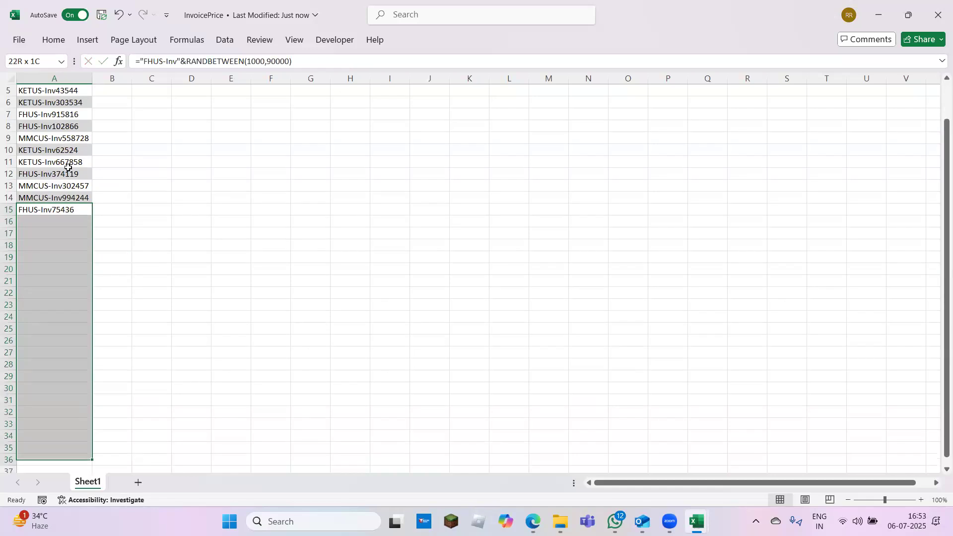
key(shift+Down)
key(shift+Down)
key(shift+Down)
key(shift+Down)
key(shift+Down)
key(shift+Down)
key(shift+Down)
key(shift+Down)
key(shift+Down)
key(shift+Down)
key(shift+Down)
key(shift+Down)
key(shift+Down)
key(shift+Down)
key(shift+Down)
key(shift+Down)
key(shift+Down)
key(shift+Down)
key(shift+Down)
key(shift+Down)
key(ctrl+d)
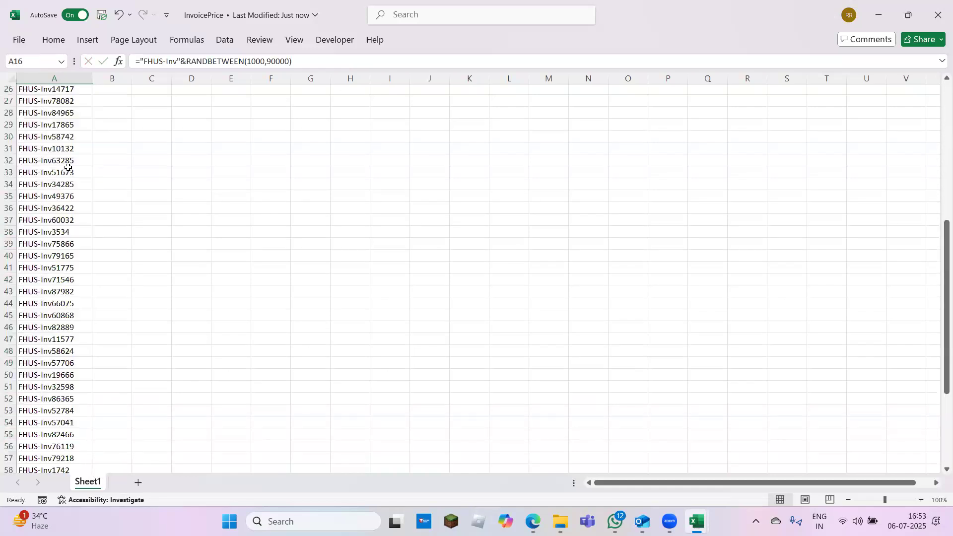
Step: Copy the last FHUS formula into A71 and change its prefix, giving ="MMCUS-Inv"&RANDBETWEEN(1000,90000)
key(Down)
key(Down)
key(Down)
key(ctrl+Down)
key(Down)
key(Down)
key(Up)
key(Up)
key(ctrl+c)
key(Down)
key(ctrl+v)
key(F2)
key(Left)
key(Left)
key(Left)
key(Left)
key(Left)
key(Left)
key(Left)
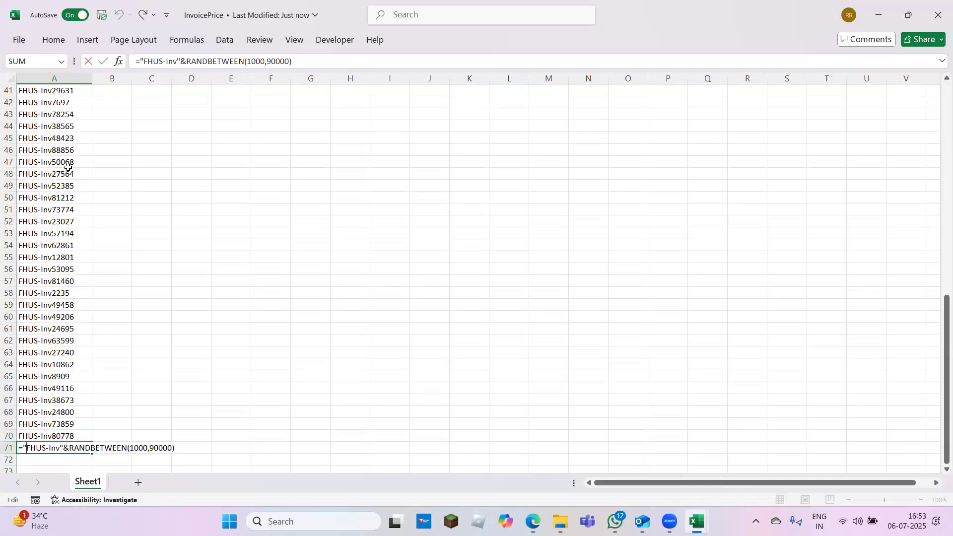
text(MMCUS)
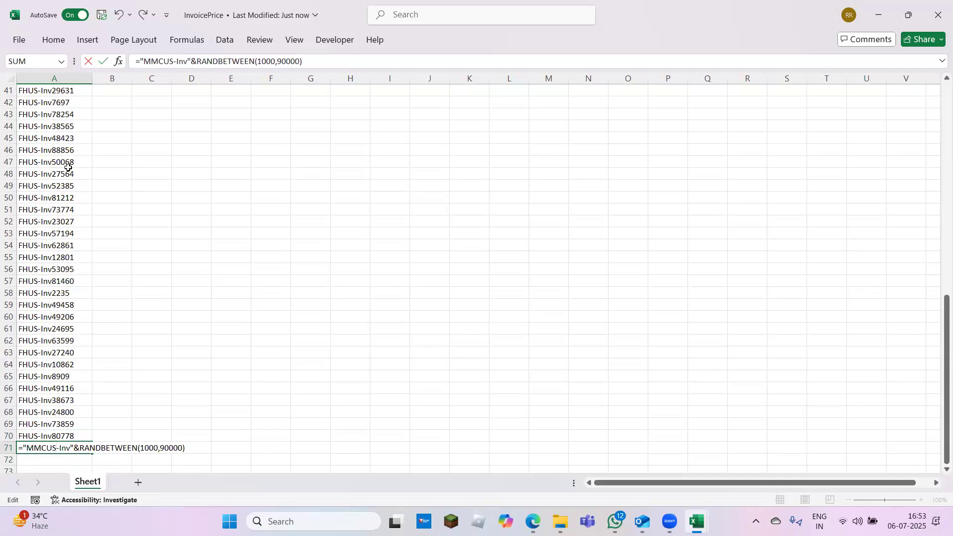
key(ctrl+Return)
Step: Fill the MMCUS random invoice number formula down column A from A71 to A133
key(shift+Down)
key(shift+Down)
key(shift+Down)
key(shift+Down)
key(shift+Down)
key(shift+Down)
key(shift+Down)
key(shift+Down)
key(shift+Down)
key(shift+Down)
key(shift+Down)
key(shift+Down)
key(shift+Down)
key(shift+Down)
key(shift+Down)
key(shift+Down)
key(shift+Down)
key(shift+Down)
key(shift+Down)
key(shift+Down)
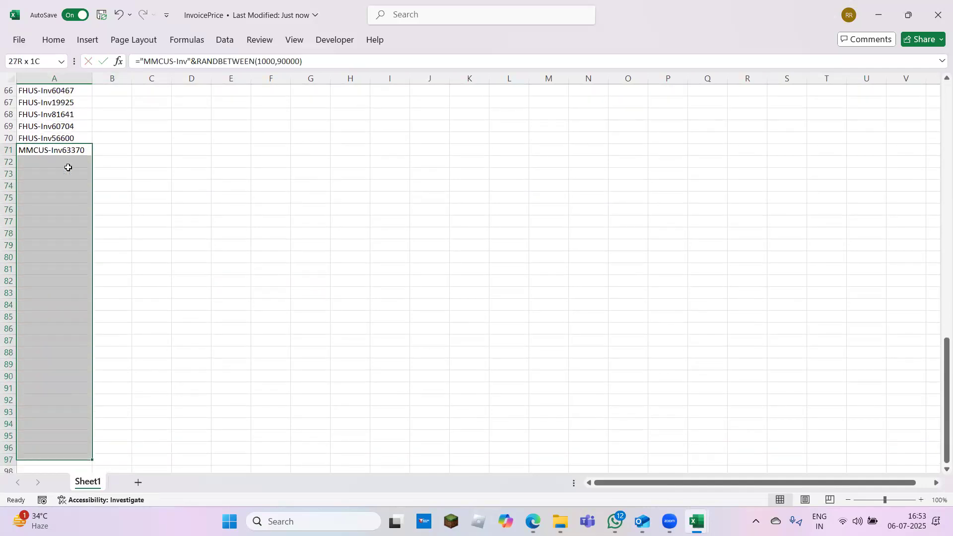
key(shift+Down)
key(shift+Down)
key(shift+Down)
key(shift+Down)
key(shift+Down)
key(shift+Down)
key(shift+Down)
key(shift+Down)
key(shift+Down)
key(shift+Down)
key(shift+Down)
key(shift+Down)
key(shift+Down)
key(shift+Down)
key(shift+Down)
key(shift+Down)
key(shift+Down)
key(shift+Down)
key(shift+Down)
key(shift+Down)
key(ctrl+d)
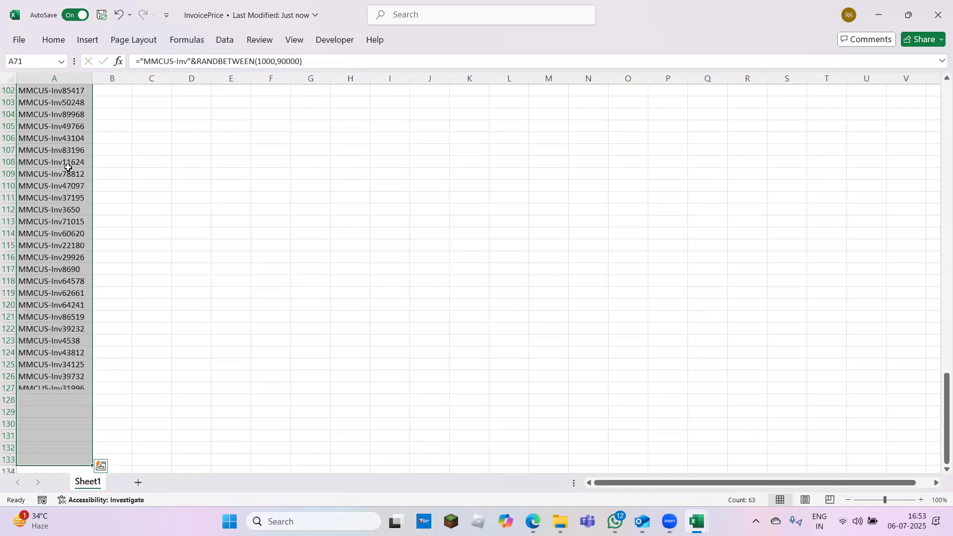
Step: Replace the formulas in column A by copying A2 to A133 and pasting the invoice numbers back as values only
key(ctrl+Up)
key(Down)
key(ctrl+shift+Down)
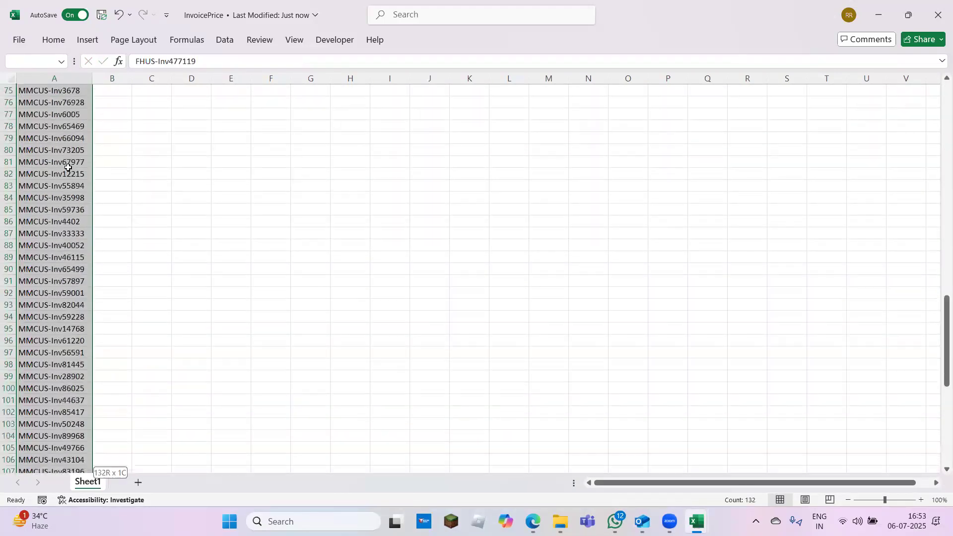
key(ctrl+c)
key(alt+h)
key(v)
key(v)
key(Escape)
key(Down)
key(ctrl+Down)
key(ctrl+Up)
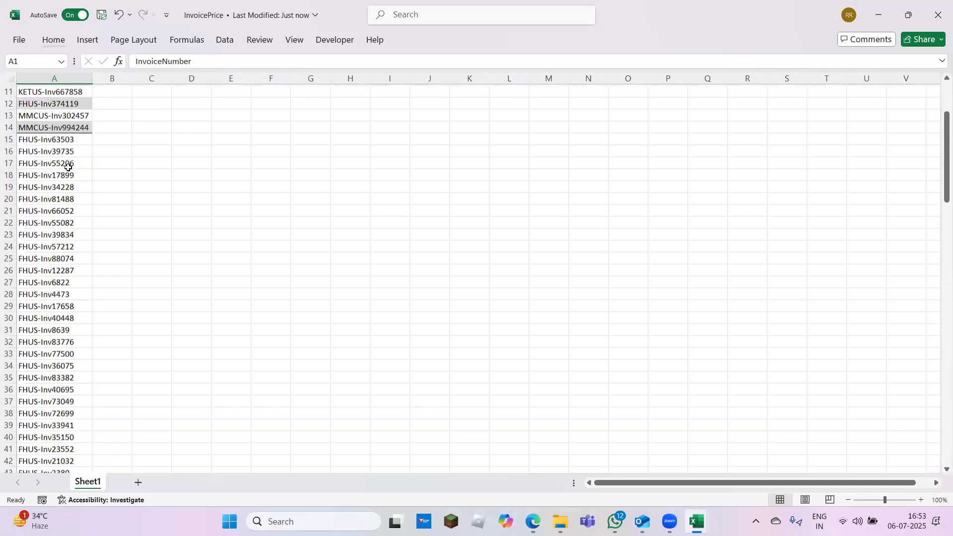
Step: Copy the MMCUS invoice number in A4 and paste it into A40, among the generated FHUS numbers
key(Down)
key(Down)
key(Down)
key(ctrl+c)
key(Down)
key(Down)
key(Down)
key(Down)
key(Down)
key(Down)
key(Down)
key(Down)
key(Down)
key(Down)
key(Down)
key(Down)
key(Down)
key(Down)
key(Down)
key(Down)
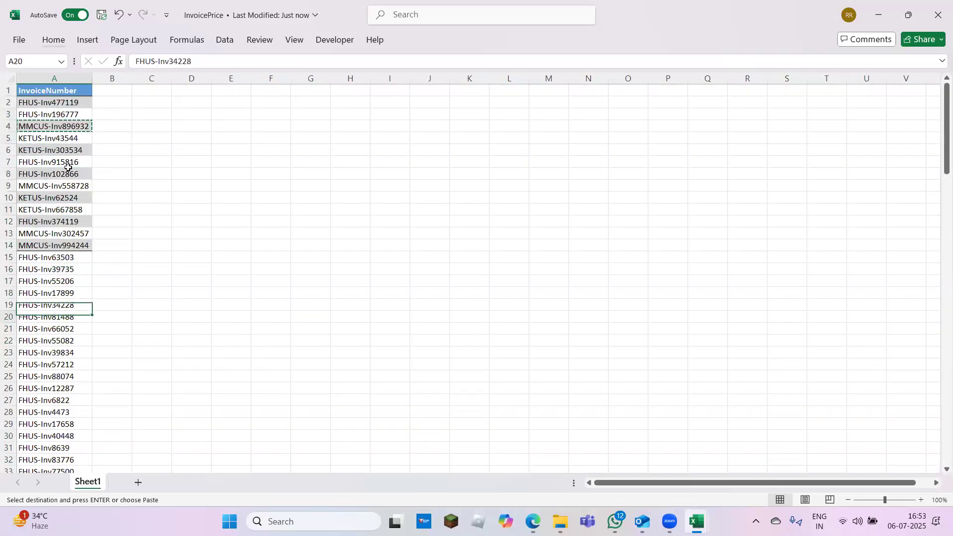
key(Down)
key(Down)
key(Down)
key(Down)
key(Down)
key(Down)
key(Down)
key(Down)
key(Down)
key(Down)
key(Down)
key(Down)
key(Down)
key(Down)
key(Down)
key(Down)
key(Down)
key(Down)
key(Down)
key(Down)
key(ctrl+v)
Step: Copy the FHUS invoice number in A8 and paste it into A117, among the generated MMCUS numbers
key(ctrl+Up)
key(Down)
key(ctrl+Down)
key(ctrl+Up)
key(ctrl+z)
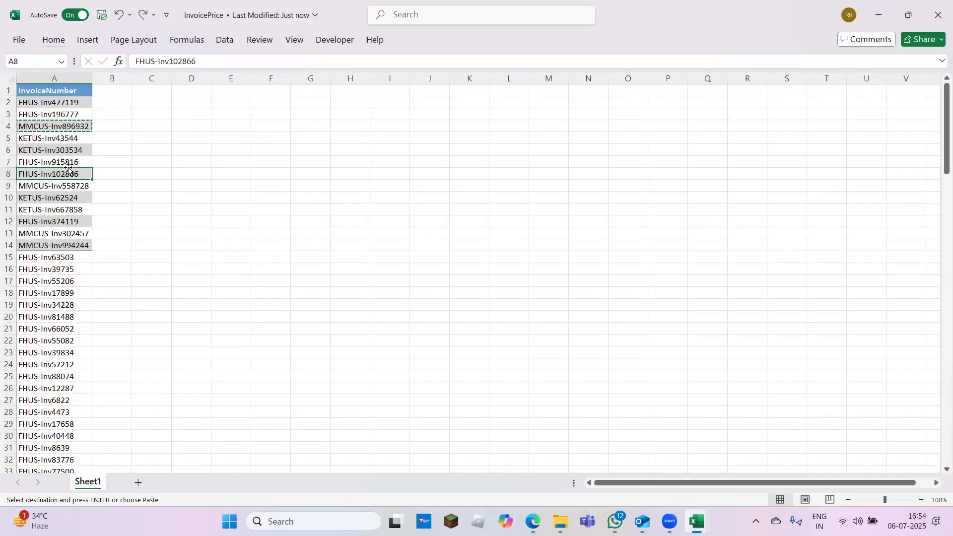
key(ctrl+Down)
key(Up)
key(Up)
key(Up)
key(Up)
key(Up)
key(Up)
key(Up)
key(Up)
key(Up)
key(Up)
key(Up)
key(Up)
key(Up)
key(Up)
key(Up)
key(Up)
key(ctrl+v)
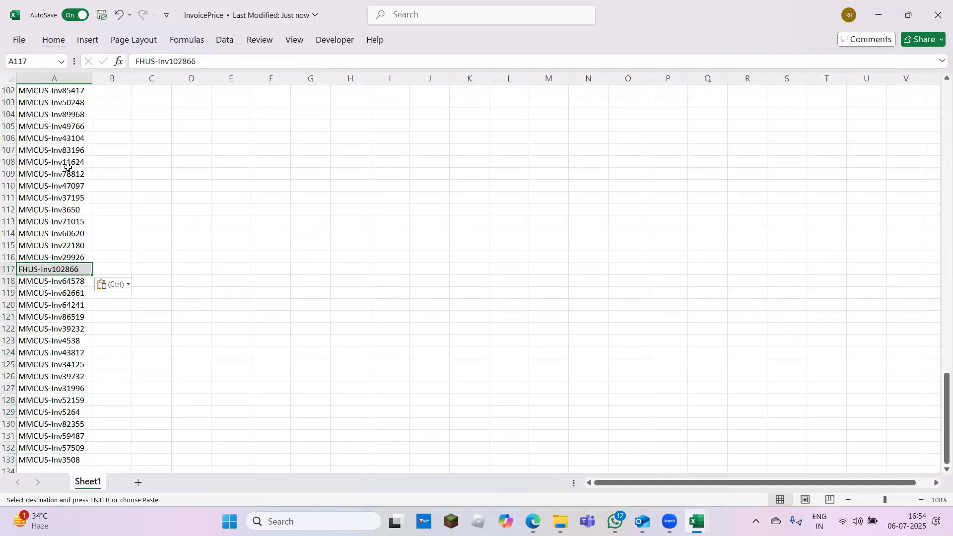
key(ctrl+Up)
key(Down)
key(Down)
key(Down)
key(Down)
key(Down)
key(Down)
key(Down)
key(Down)
key(Down)
key(Down)
key(Down)
key(ctrl+v)
key(Down)
key(ctrl+z)
Step: Copy another invoice number from the banded rows and paste it among the generated FHUS numbers in column A
key(Down)
key(Up)
key(ctrl+c)
key(Down)
key(Down)
key(Down)
key(Down)
key(Down)
key(Down)
key(Down)
key(Down)
key(Down)
key(Down)
key(Down)
key(Down)
key(Down)
key(Down)
key(Down)
key(Down)
key(Down)
key(Down)
key(Down)
key(Down)
key(Down)
key(Down)
key(Down)
key(Down)
key(Down)
key(Down)
key(Down)
key(Down)
key(Down)
key(Down)
key(Down)
key(Down)
key(Down)
key(Down)
key(Down)
key(Down)
key(Down)
key(Down)
key(Down)
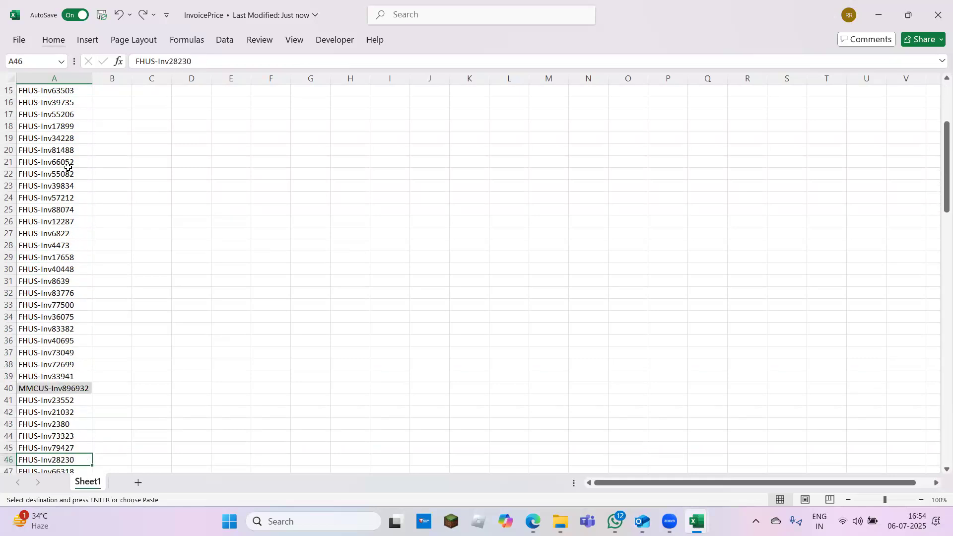
key(ctrl+v)
key(ctrl+Home)
key(Escape)
Step: Delete the entire row 2, the first invoice number directly below the InvoiceNumber header
key(Down)
key(Down)
key(Down)
key(Down)
key(Up)
key(Up)
key(Up)
key(Up)
key(Down)
key(shift+space)
key(ctrl+minus)
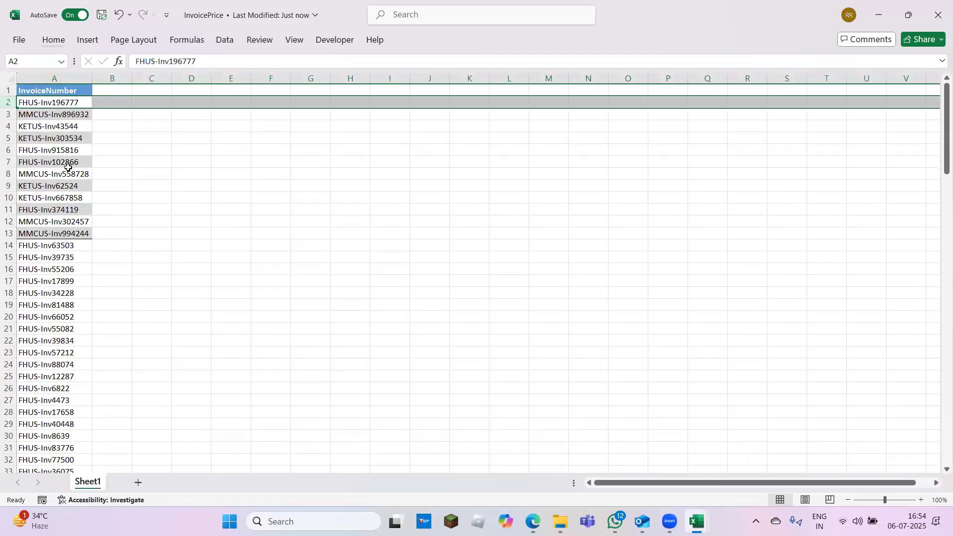
Step: Delete the entire row 13, the last invoice number of the original banded block in column A
key(Down)
key(Down)
key(Down)
key(Down)
key(Down)
key(Down)
key(Down)
key(Down)
key(Down)
key(Down)
key(Down)
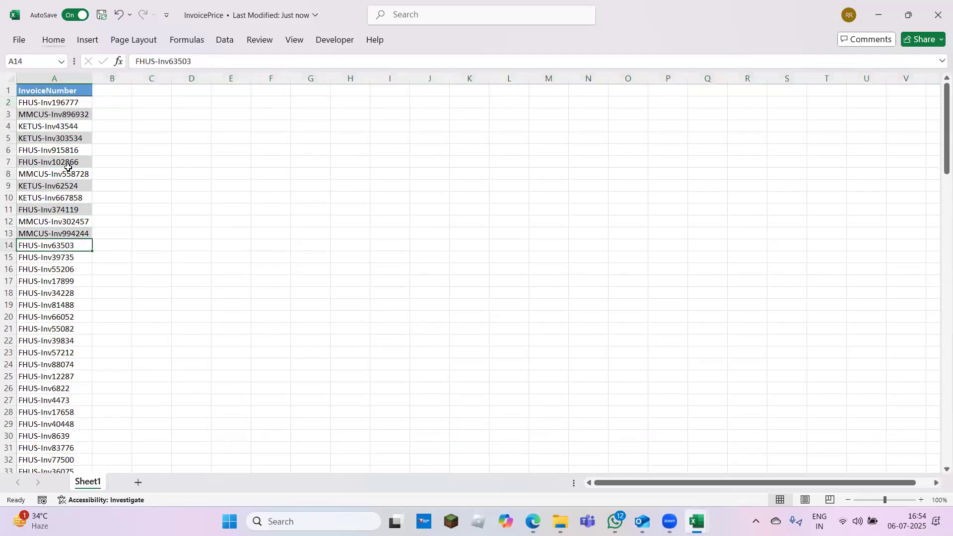
key(Up)
key(shift+space)
key(ctrl+minus)
Step: Add a SalesPrice column header in B1, beside the InvoiceNumber header
key(Up)
key(ctrl+Up)
key(Down)
key(Up)
key(Right)
text(Sa)
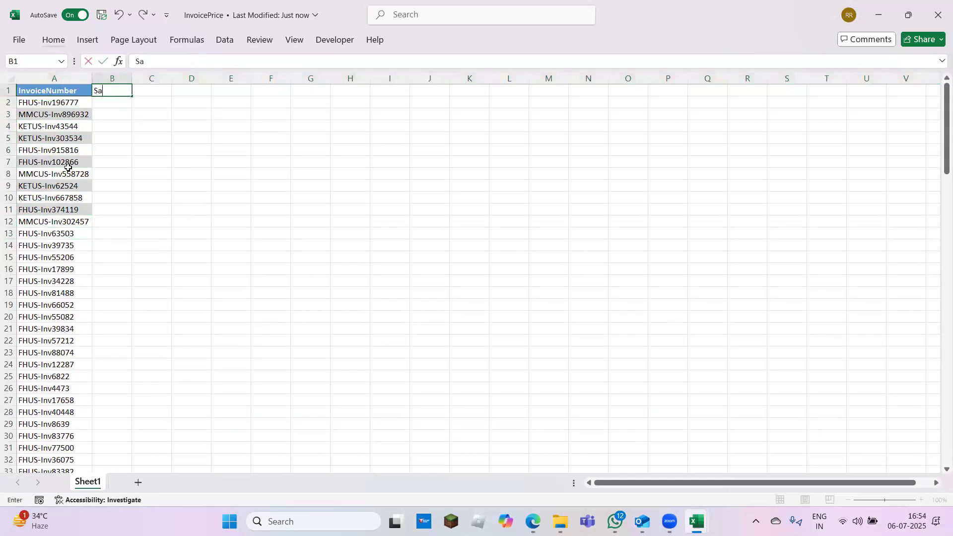
text(lesPrice)
key(ctrl+Return)
Step: Enter the formula =RANDBETWEEN(1000,9000) in B2 as the first sales price
text(=ran)
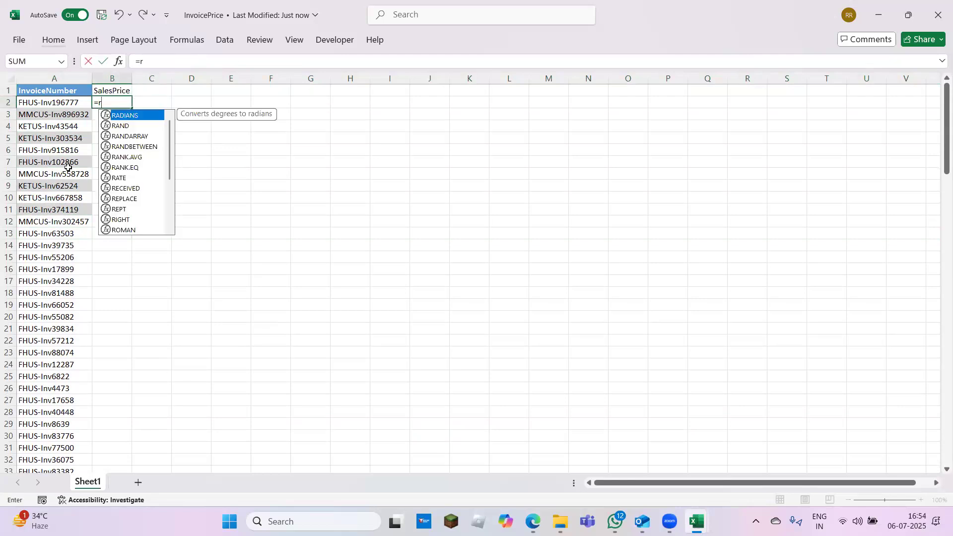
key(Down)
key(Down)
key(Tab)
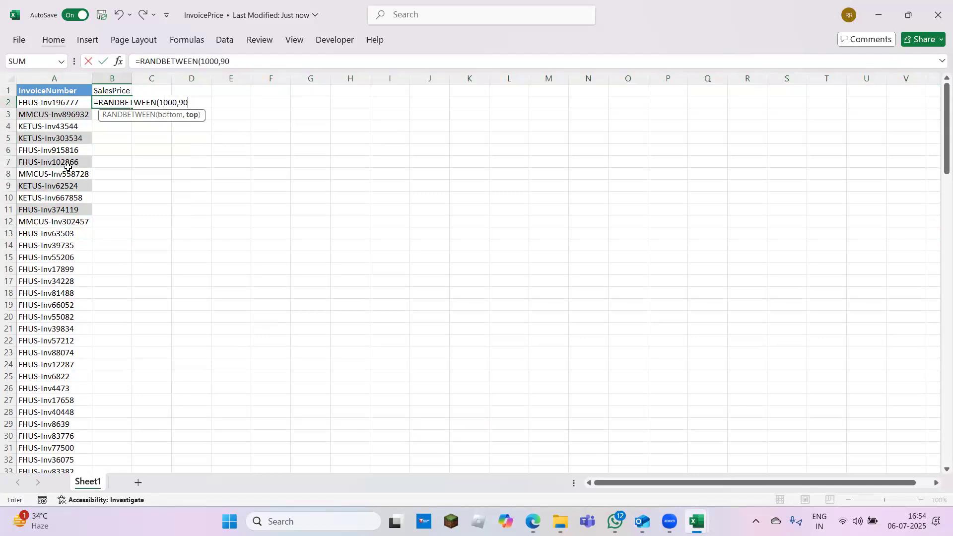
text(1000,9000)
key(Return)
Step: Fill the random price formula from B2 down to B131, the last row holding an invoice number
key(Left)
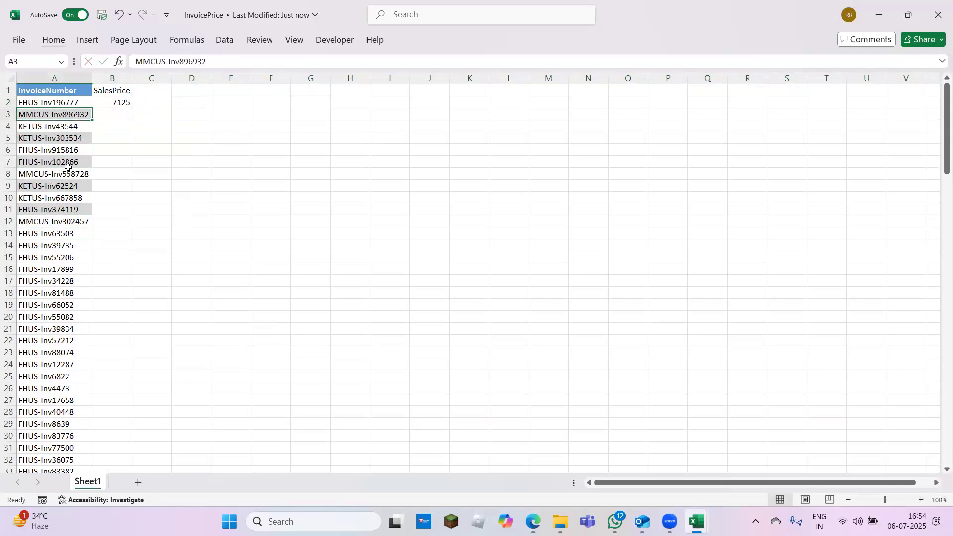
key(ctrl+Down)
key(Down)
key(Right)
key(Up)
key(ctrl+shift+Up)
key(ctrl+shift+Up)
key(shift+Down)
key(ctrl+d)
Step: Copy all the SalesPrice formulas in B2:B131 and paste them back over themselves as fixed values
key(Down)
key(Up)
key(ctrl+Up)
key(Down)
key(ctrl+shift+Down)
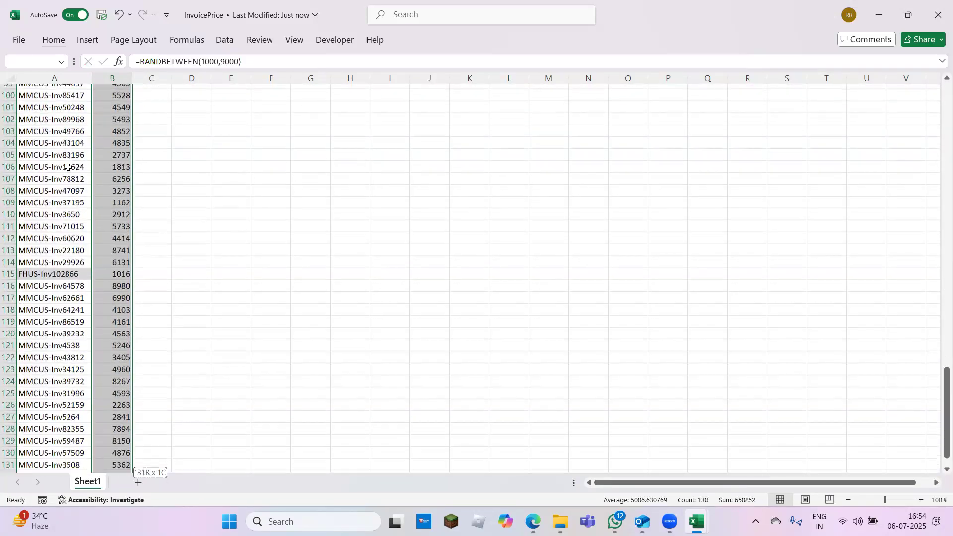
key(ctrl+Up)
key(Down)
key(ctrl+shift+Down)
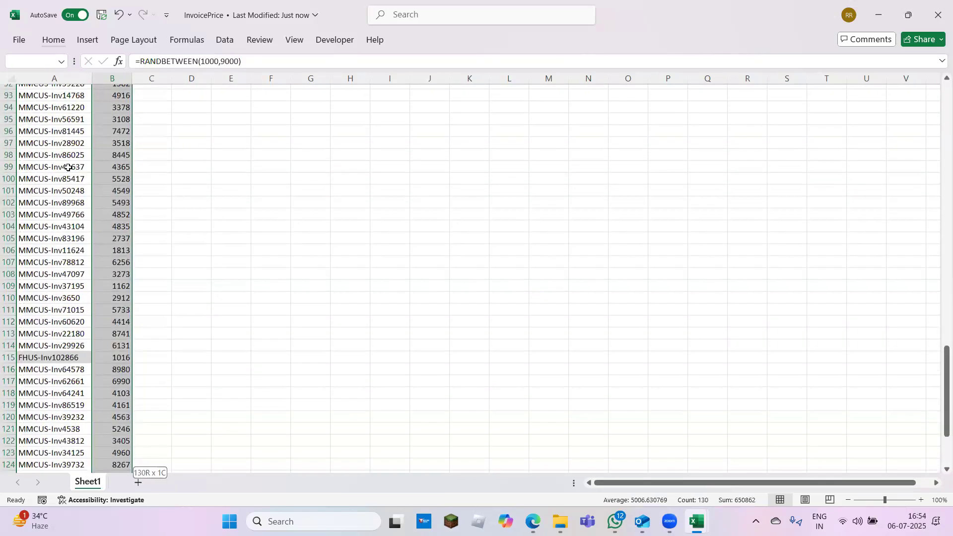
key(ctrl+c)
key(ctrl+Up)
key(Down)
key(ctrl+shift+Down)
key(alt+h)
key(v)
key(v)
key(Escape)
Step: Format A1:B131 as a table with headers, using the Light style with the solid black header row
key(Down)
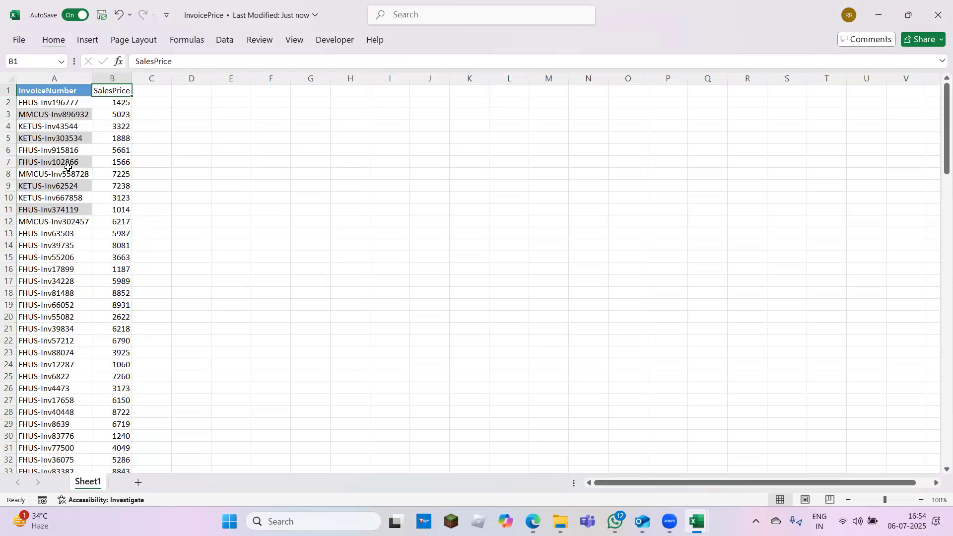
key(ctrl+shift+Down)
key(shift+Down)
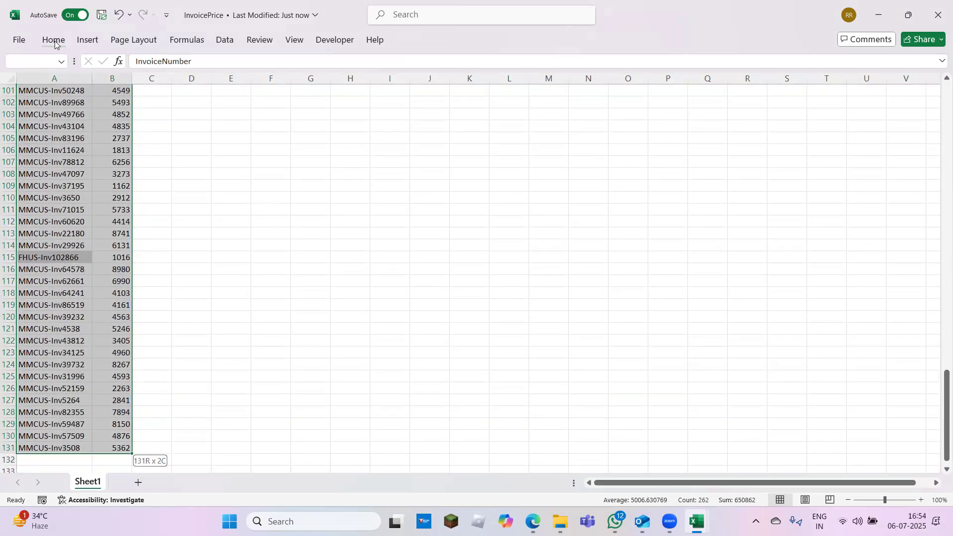
click(52, 41)
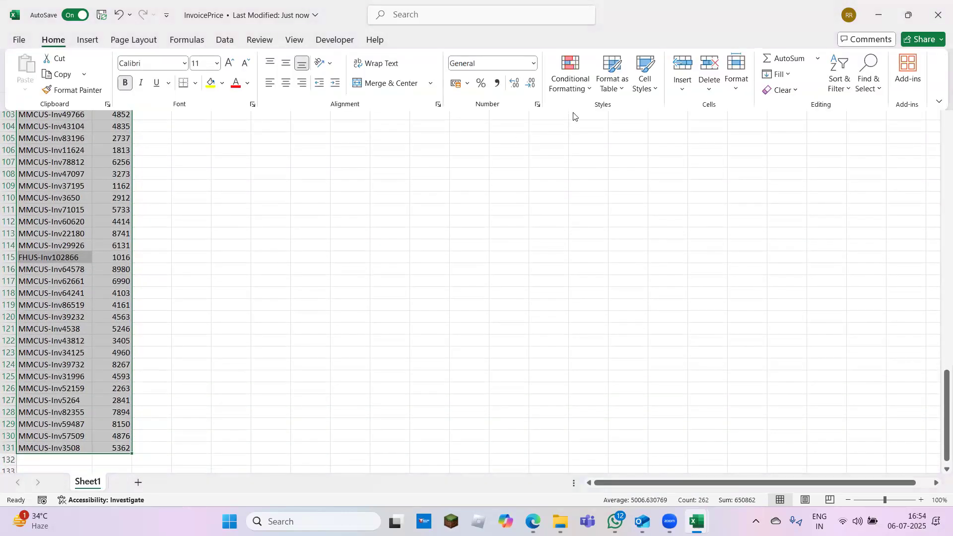
click(616, 87)
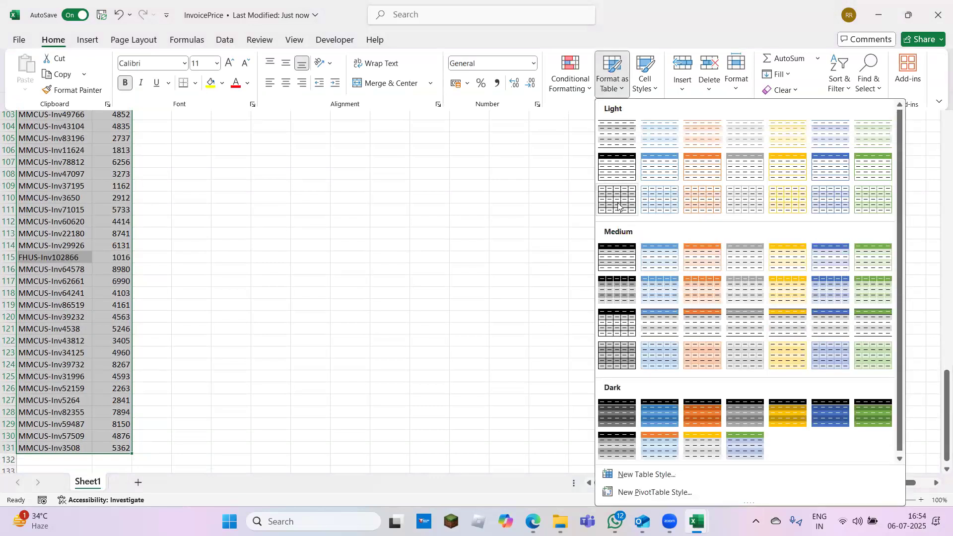
click(618, 172)
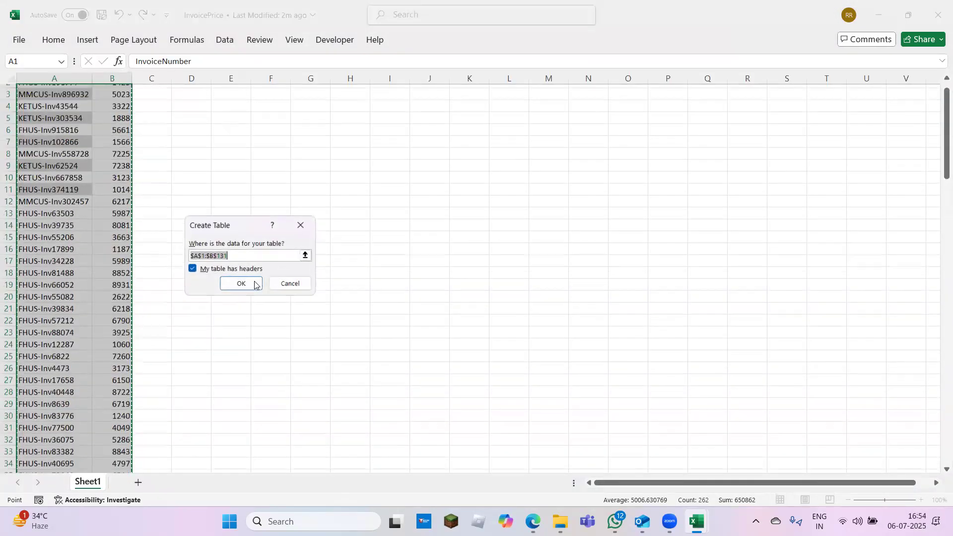
key(Return)
Step: Compare the new InvoicePrice table with the InvoiceNumber column in the UIAutomationRawData workbook
click(137, 306)
key(Left)
key(ctrl+Down)
key(ctrl+Up)
key(alt+Tab)
click(121, 174)
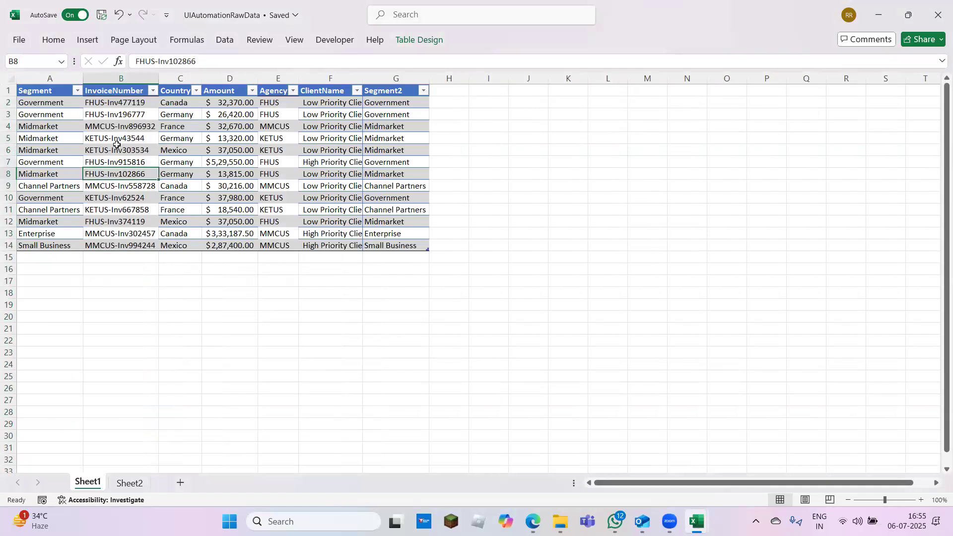
key(alt+Tab)
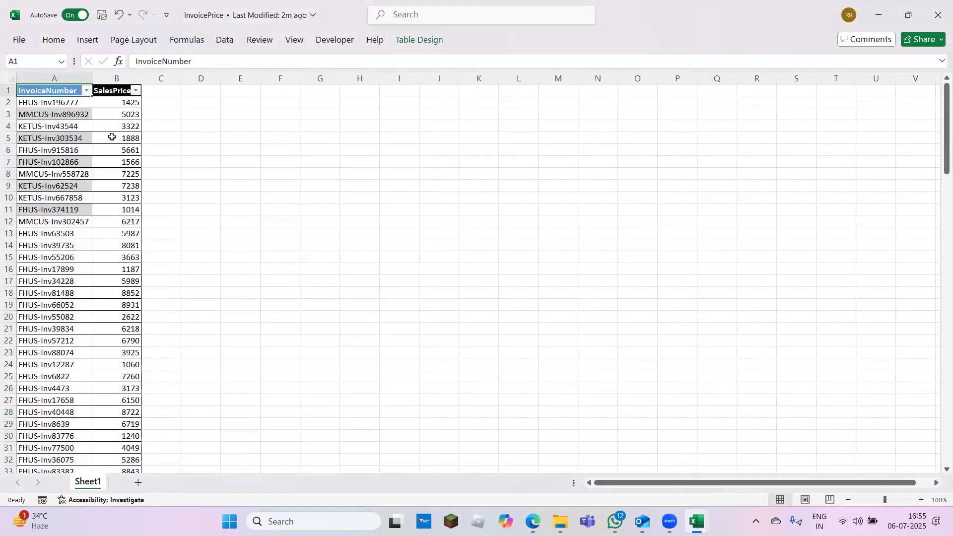
Step: Look through the InvoicePrice table from its header to its last row
key(ctrl+Down)
key(Down)
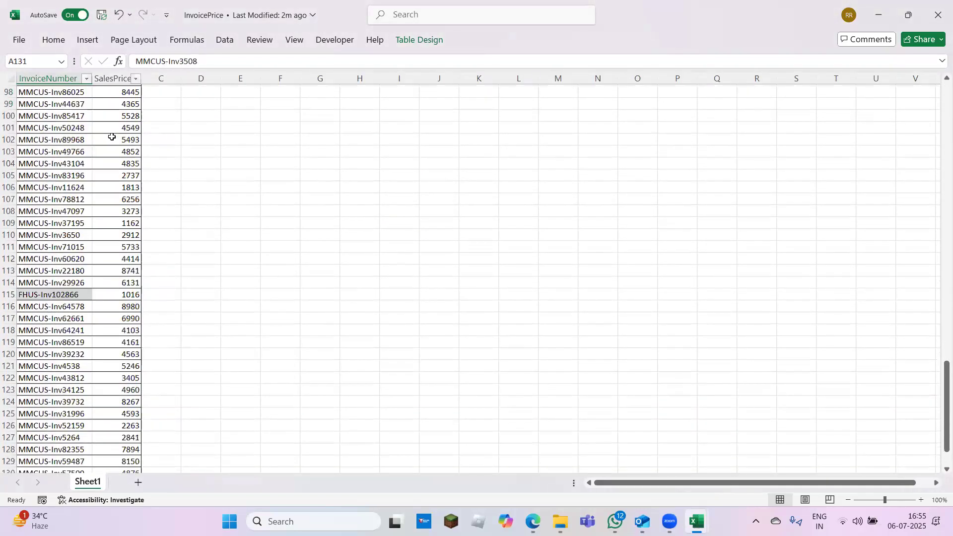
key(ctrl+Up)
key(ctrl+Up)
key(Down)
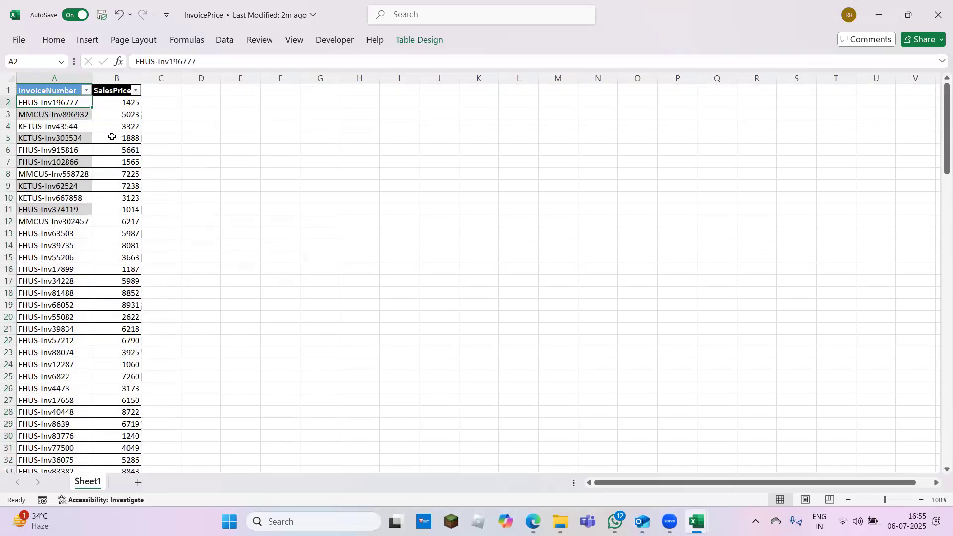
key(ctrl+Down)
key(Down)
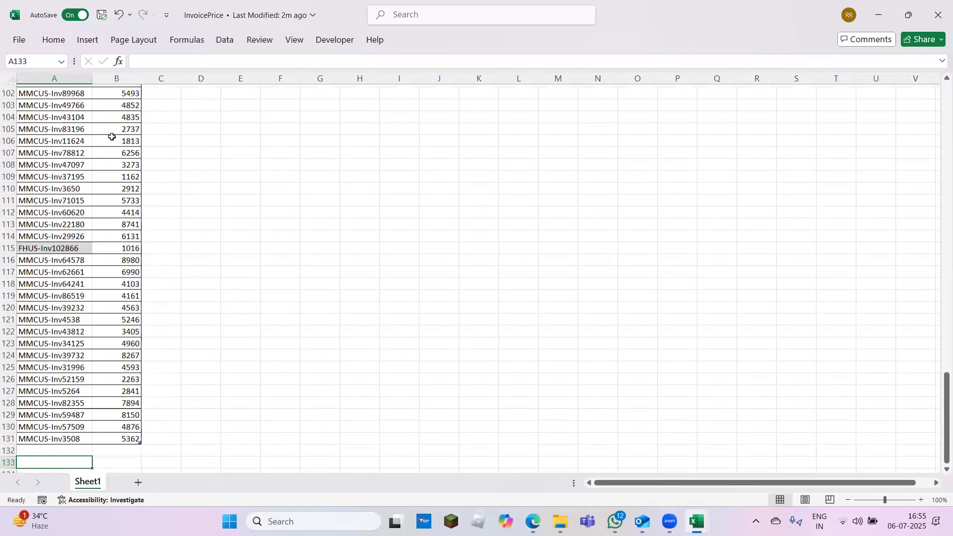
key(ctrl+Up)
key(ctrl+Up)
key(ctrl+Down)
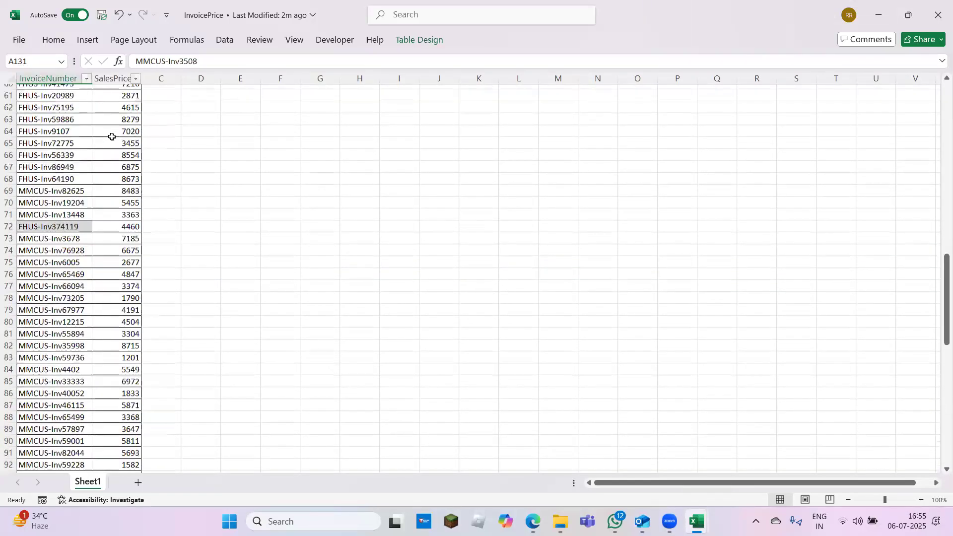
key(Down)
key(ctrl+Up)
key(ctrl+Up)
Step: Check the UIAutomationRawData workbook briefly, and examine the first invoice numbers in the InvoicePrice table
key(alt+Tab)
key(Right)
key(alt+Tab)
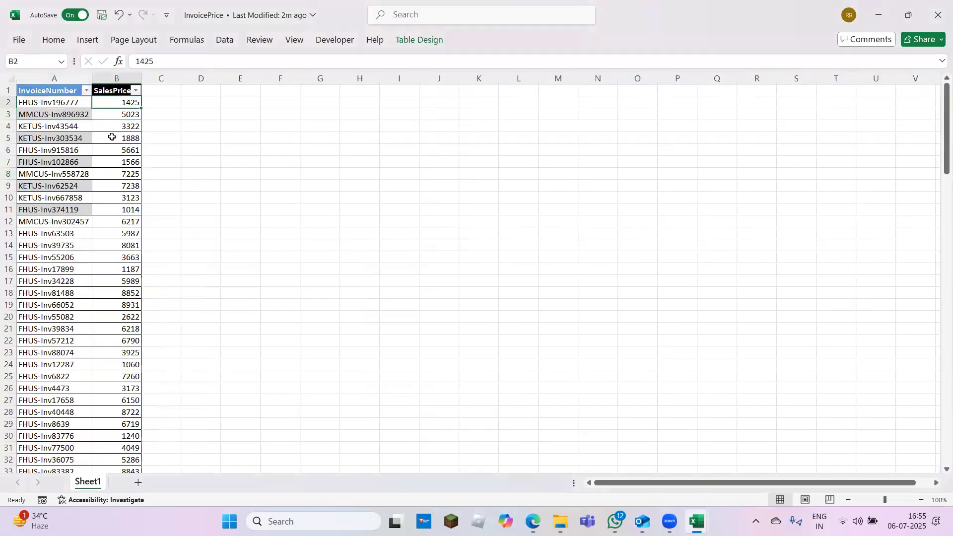
key(Down)
key(Down)
key(Left)
key(Down)
key(Down)
key(Down)
key(Down)
key(Down)
key(Down)
Step: Examine the full extent of the UIAutomationRawData table and of the InvoicePrice table
key(alt+Tab)
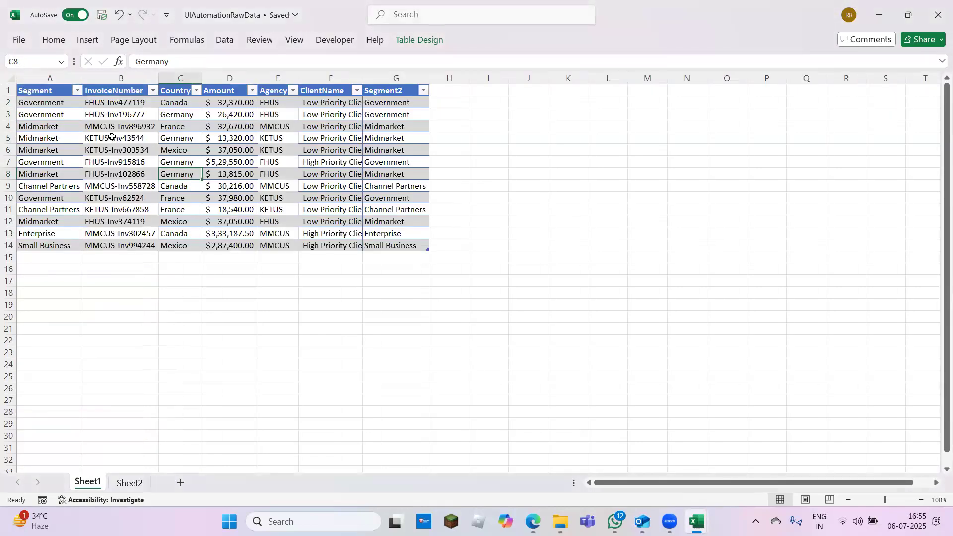
key(ctrl+Home)
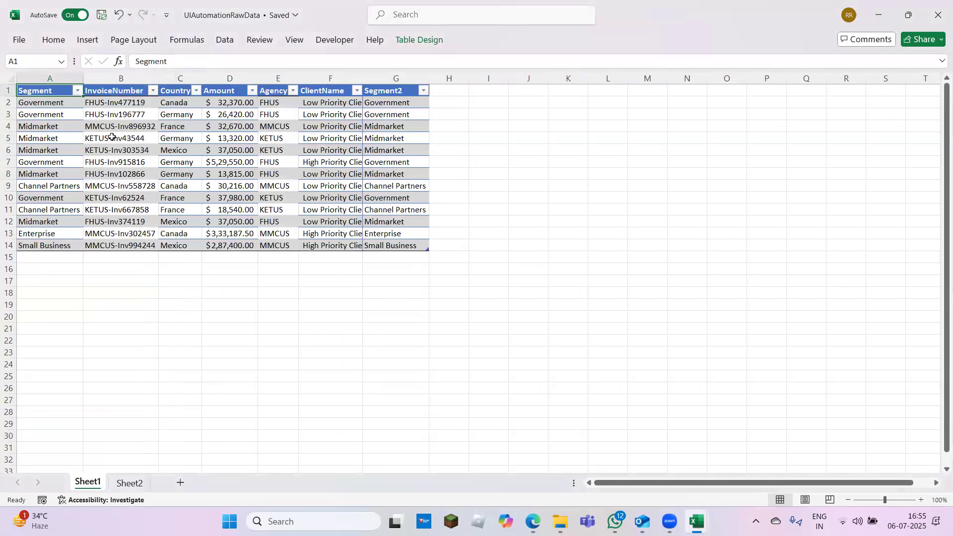
key(ctrl+shift+Down)
key(ctrl+shift+Right)
key(alt+Tab)
key(ctrl+Home)
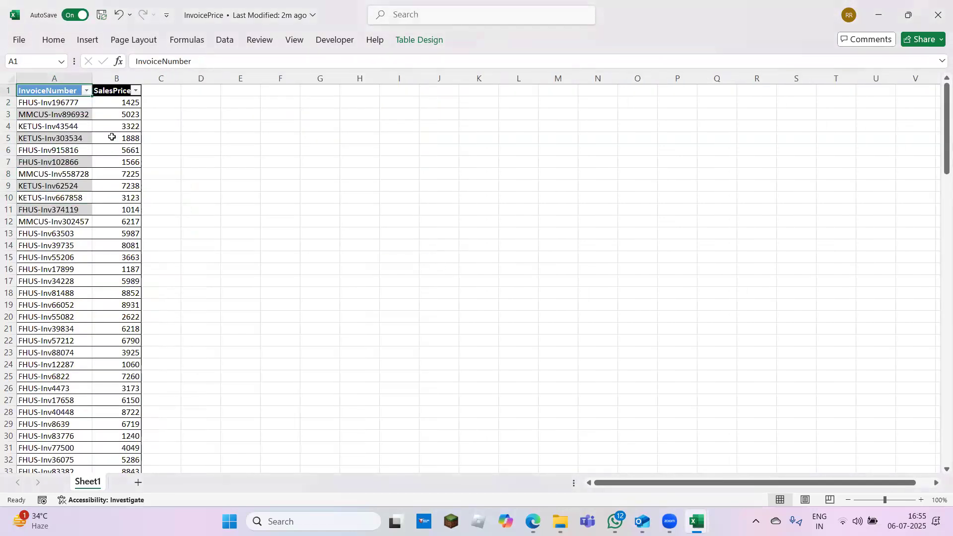
key(ctrl+shift+End)
key(ctrl+Home)
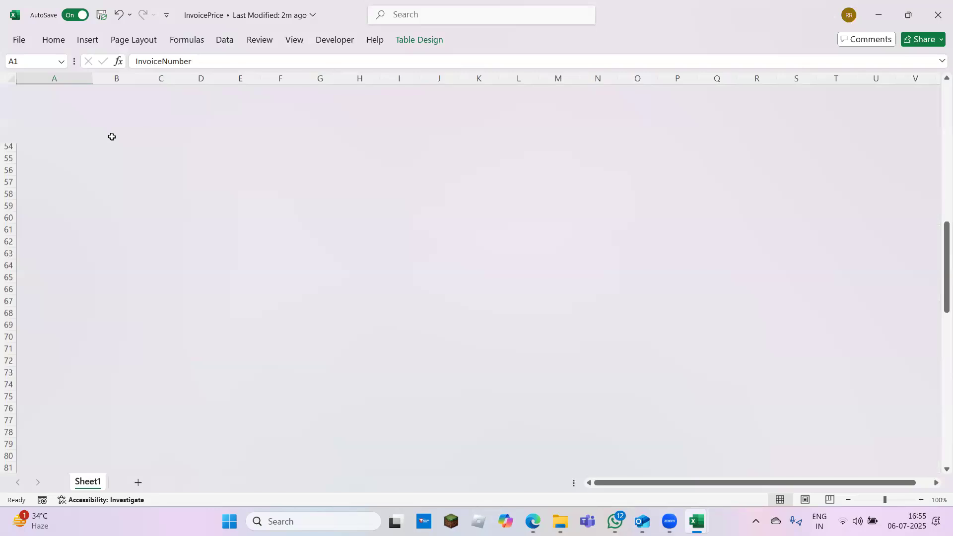
key(alt+Tab)
key(ctrl+Home)
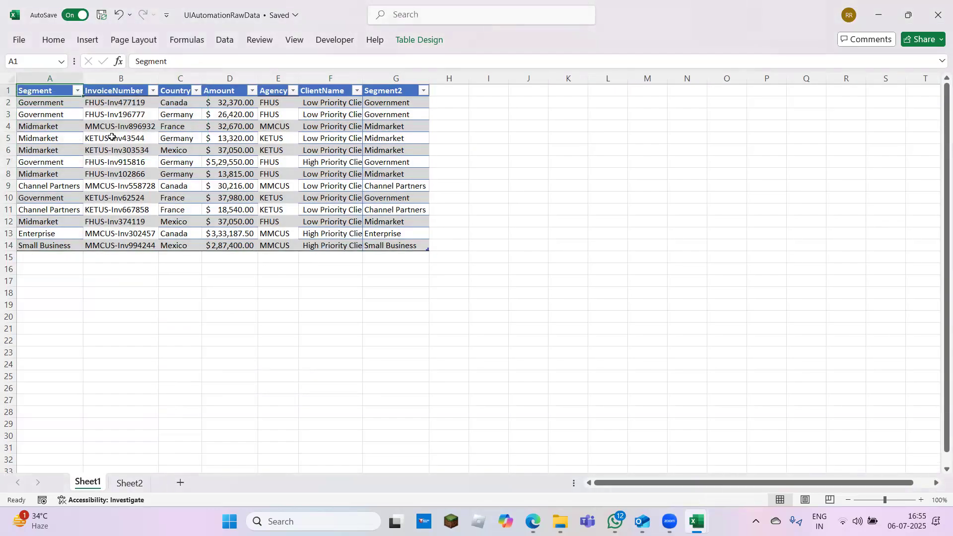
Step: Examine the invoice numbers in B2:B14 of the UIAutomationRawData table as the values to look up
key(Right)
key(Down)
key(shift+Down)
key(shift+Down)
key(shift+Down)
key(Up)
key(Down)
key(ctrl+shift+Down)
key(Up)
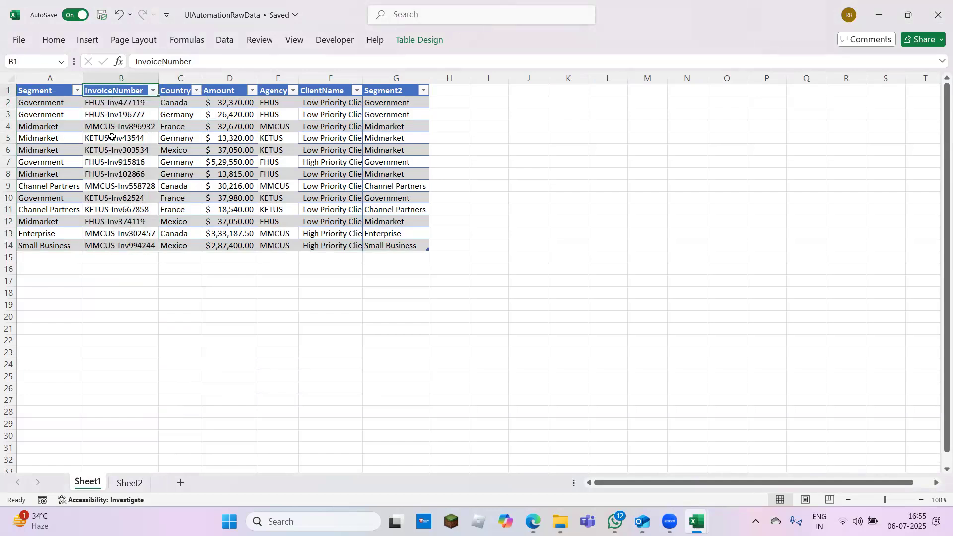
key(Down)
key(ctrl+shift+Down)
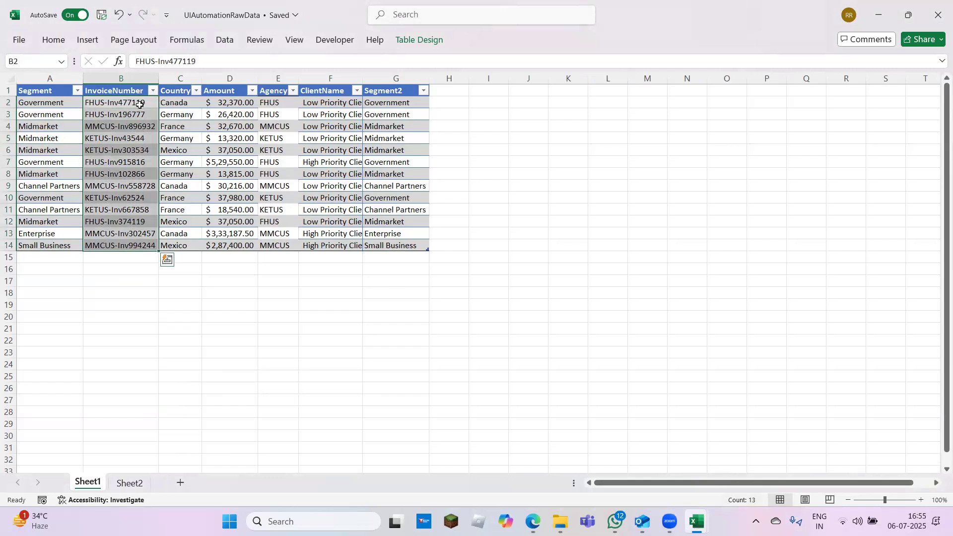
Step: Switch to the InvoicePrice workbook and examine its invoice numbers and the matching SalesPrice values
key(alt+Tab)
key(Down)
key(ctrl+shift+Right)
key(Left)
key(shift+Down)
key(shift+Down)
key(Right)
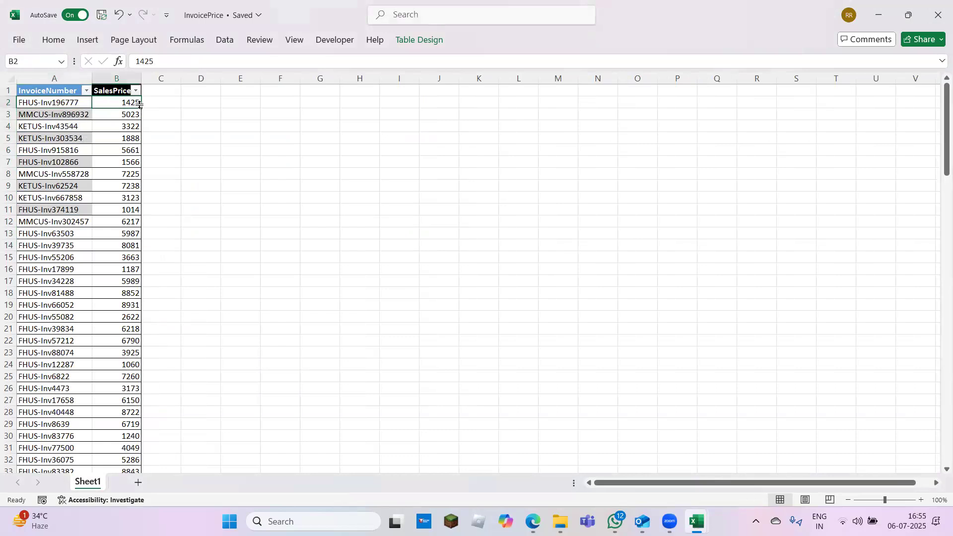
key(shift+Down)
key(shift+Down)
key(shift+Down)
key(shift+Down)
key(shift+Down)
key(shift+Down)
key(shift+Down)
key(shift+Down)
key(shift+Down)
key(shift+Down)
key(shift+Down)
key(shift+Down)
key(shift+Down)
key(shift+Down)
key(shift+Down)
key(shift+Down)
key(shift+Down)
key(shift+Down)
key(shift+Down)
key(shift+Down)
key(shift+Down)
key(shift+Down)
key(shift+Down)
key(shift+Down)
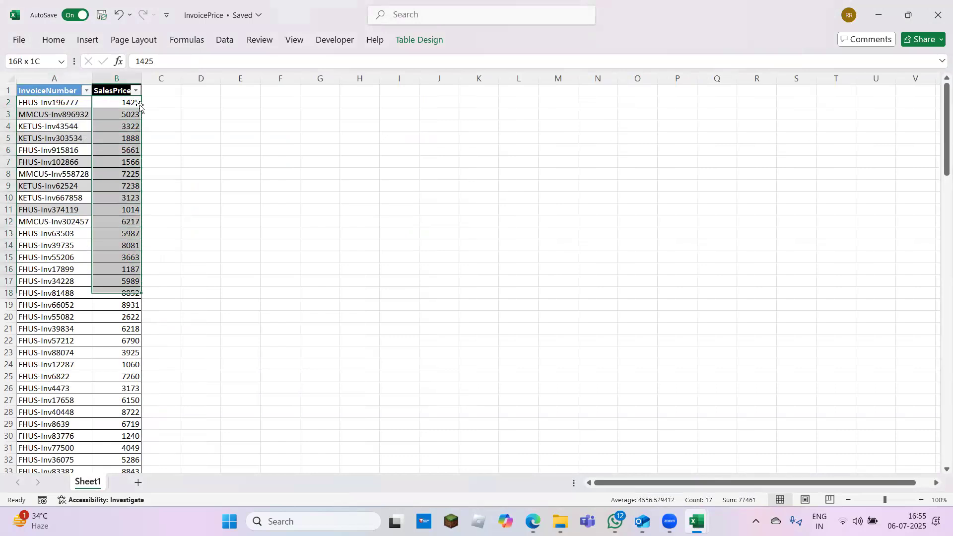
Step: Examine the full extent of the SalesPrice column in the InvoicePrice table, from its header to its last row
key(shift+Up)
key(shift+Up)
key(shift+Up)
key(shift+Up)
key(shift+Up)
key(shift+Up)
key(shift+Up)
key(shift+Up)
key(shift+Up)
key(shift+Up)
key(shift+Up)
key(shift+Up)
key(shift+Up)
key(shift+Up)
key(shift+Up)
key(shift+Up)
key(shift+Up)
key(shift+Up)
key(shift+Up)
key(shift+Up)
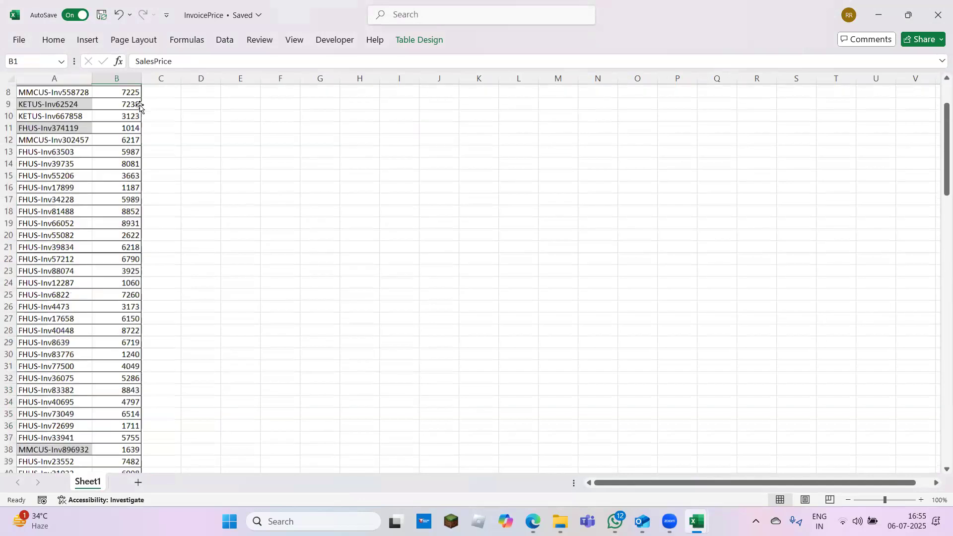
key(ctrl+shift+Down)
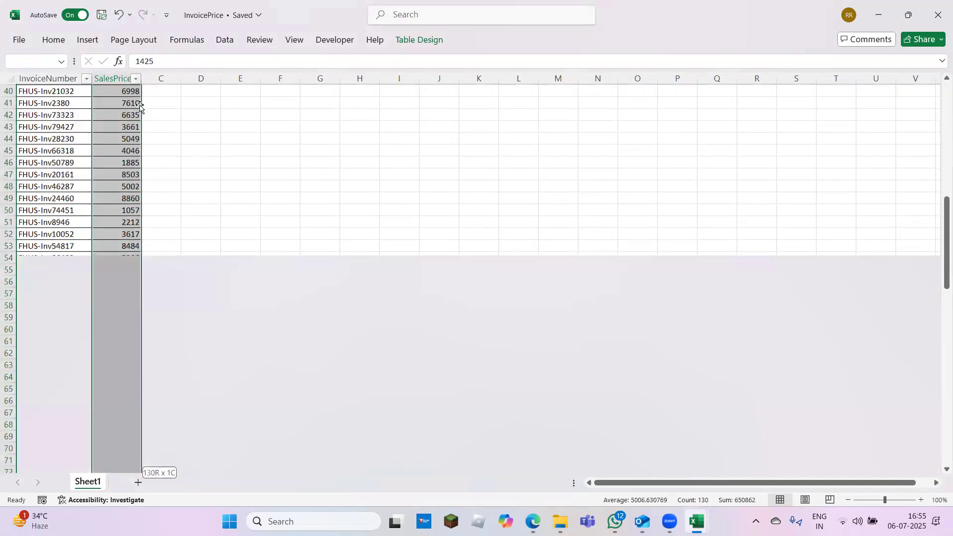
key(shift+Down)
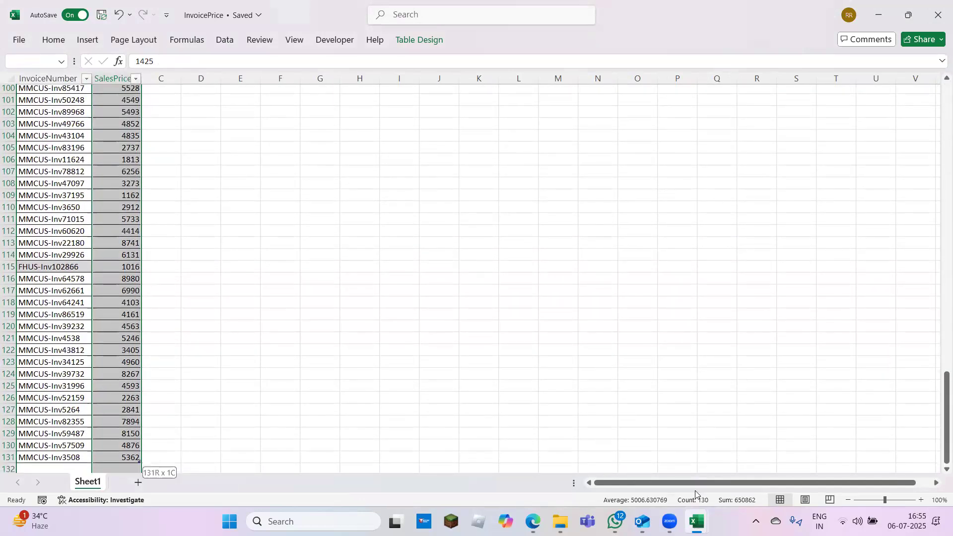
key(shift+Up)
key(ctrl+Home)
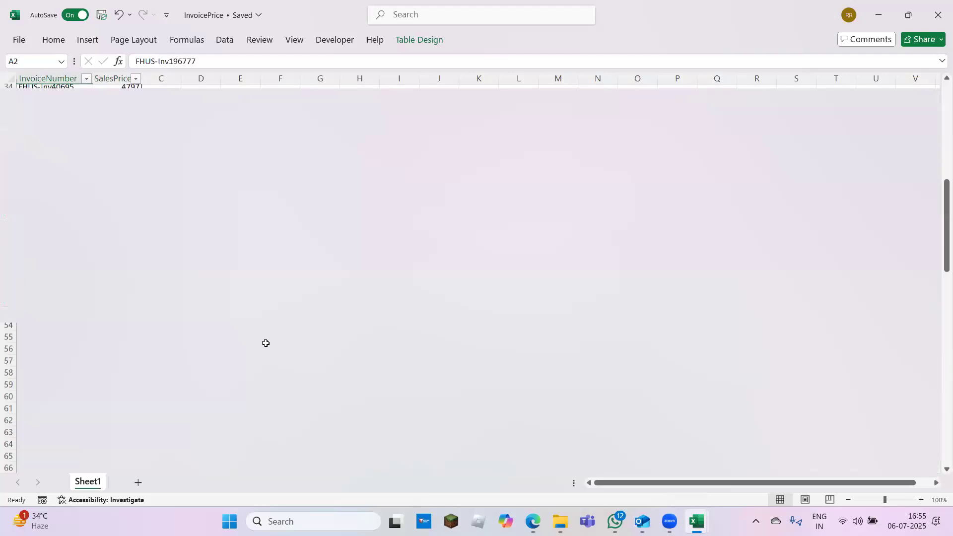
Step: Look through the individual SalesPrice values beside the invoice numbers, and return to the first data row
key(Right)
key(Down)
key(Down)
key(Down)
key(Down)
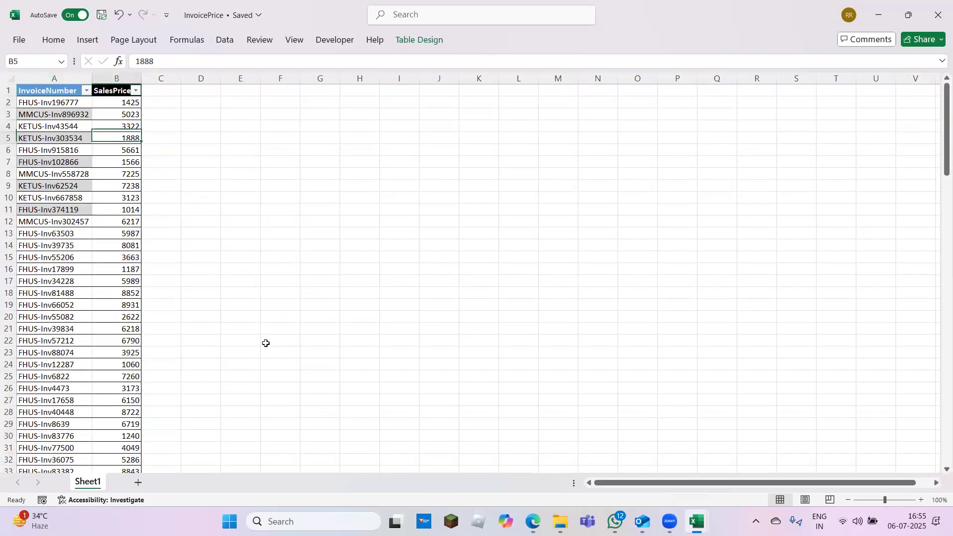
key(Up)
key(Up)
key(Up)
key(Down)
key(Down)
key(Down)
key(Down)
key(Down)
key(Down)
key(Down)
key(Down)
key(Down)
key(Down)
key(Down)
key(Down)
key(Down)
key(Down)
key(Down)
key(Down)
key(Down)
key(Down)
key(Down)
key(Down)
key(Down)
key(Down)
key(Down)
key(Down)
key(Down)
key(Down)
key(Down)
key(Down)
key(Down)
key(Down)
key(Down)
key(Down)
key(Down)
key(Down)
key(Down)
key(Down)
key(Down)
key(Down)
key(Down)
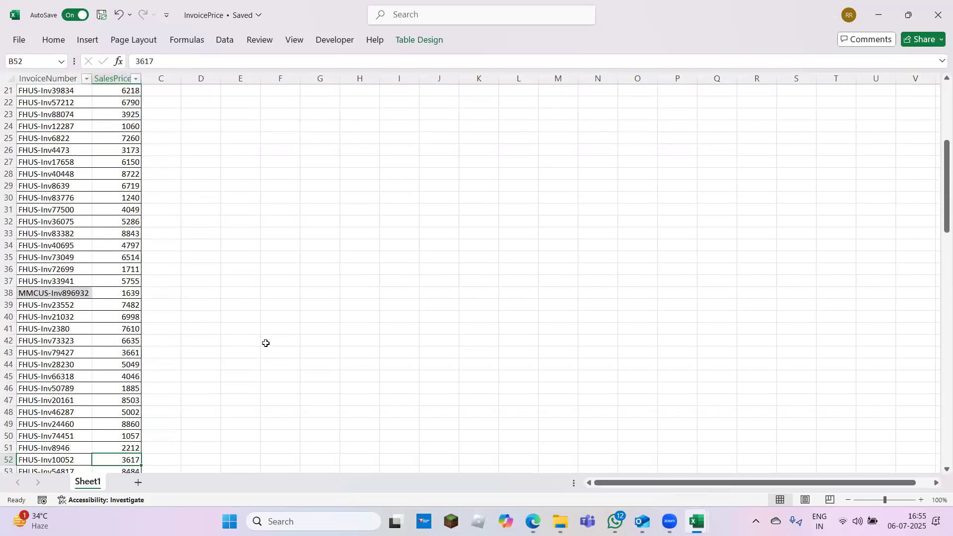
key(ctrl+Up)
key(Down)
key(Down)
key(ctrl+Right)
key(ctrl+Left)
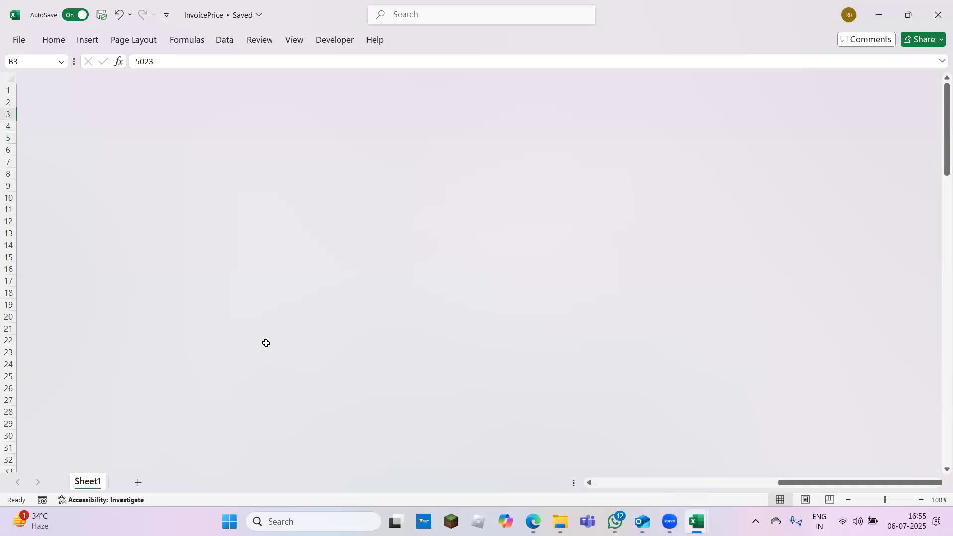
key(Left)
key(ctrl+Up)
key(Right)
key(Down)
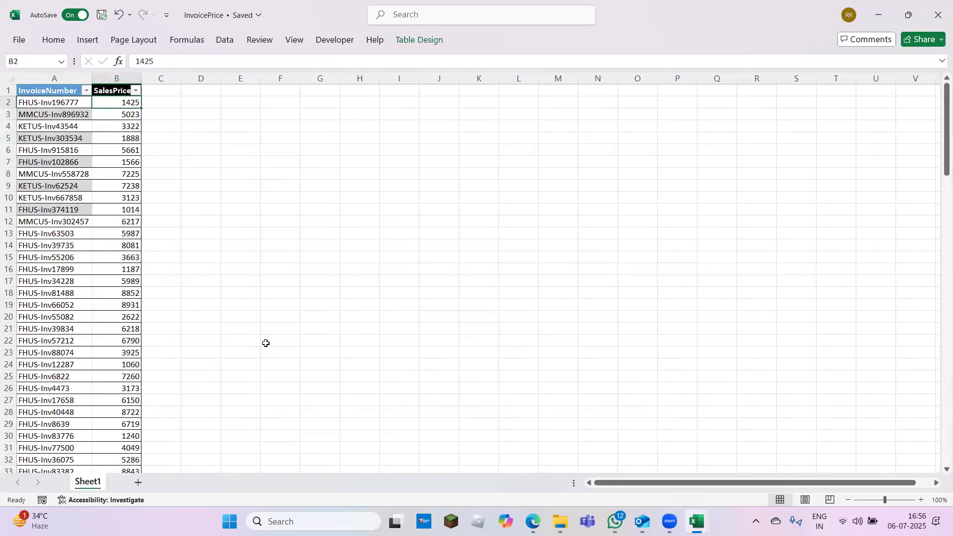
Step: Calculate =130*13 in cell D3 as a scratch formula, and clear the cell
text(=130*13)
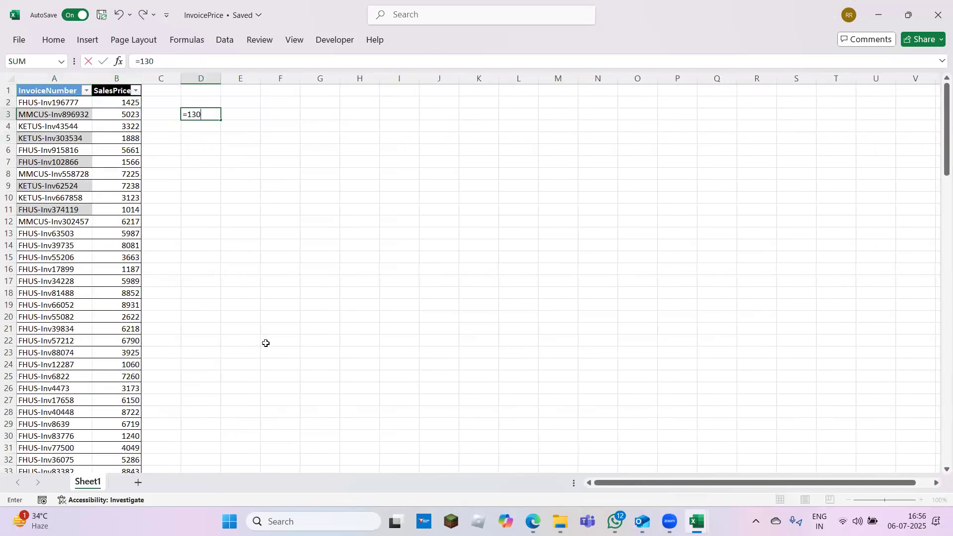
key(Return)
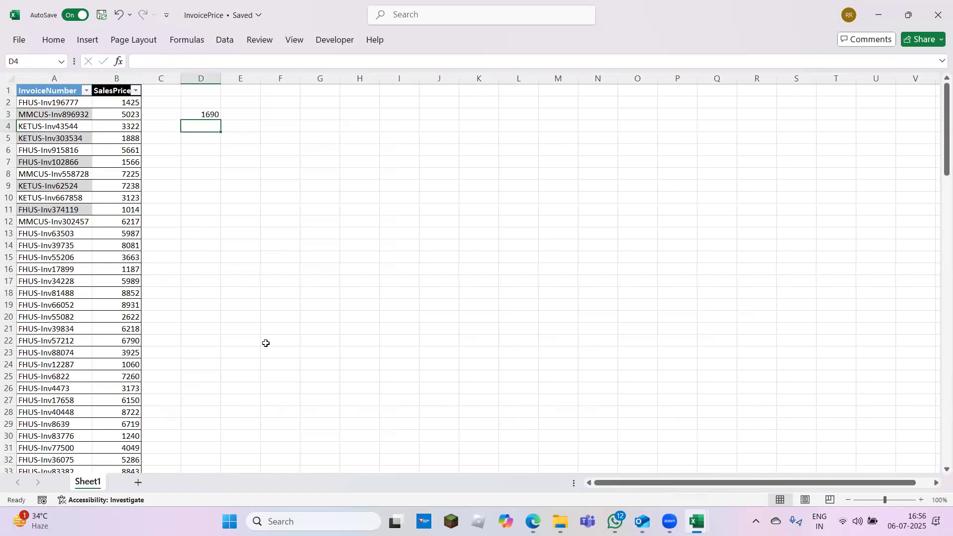
key(Left)
key(Right)
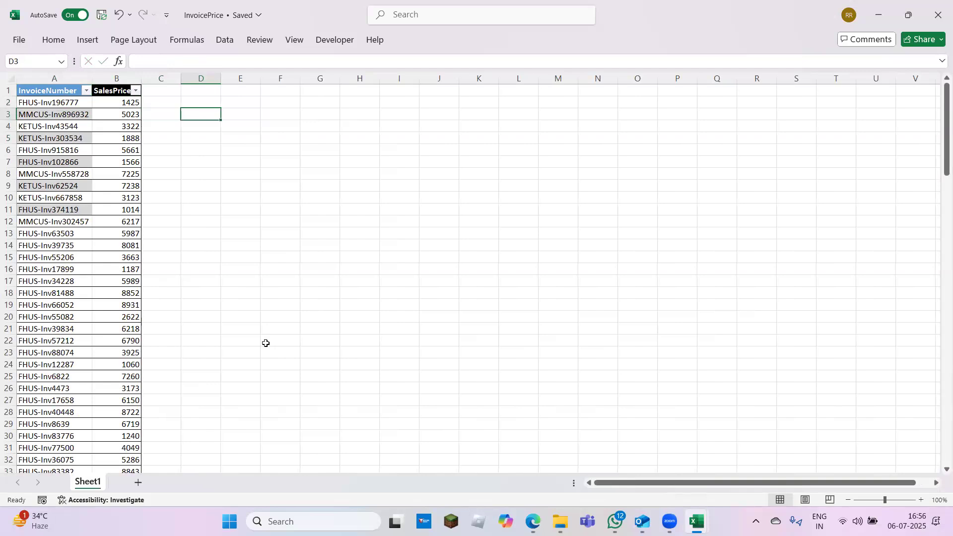
Step: Switch to File Explorer and check the sync status of the InvoicePrice workbook and its InvoiceData folder
key(alt+Tab)
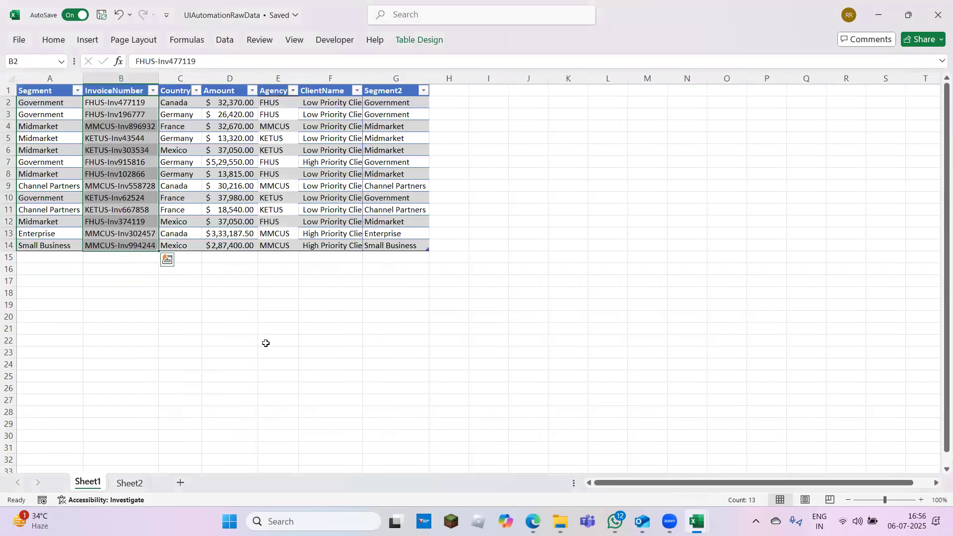
mouse_move(560, 522)
click(471, 429)
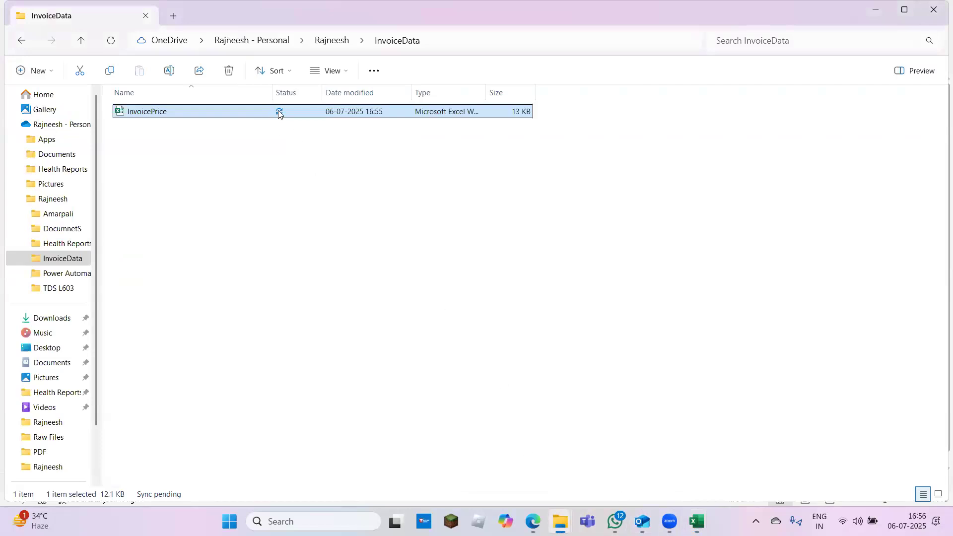
click(319, 52)
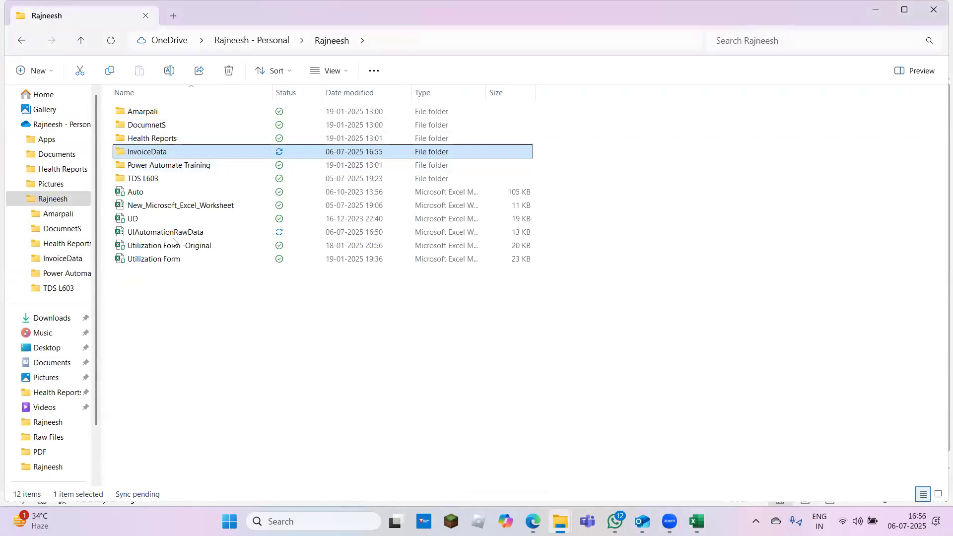
key(F2)
click(223, 313)
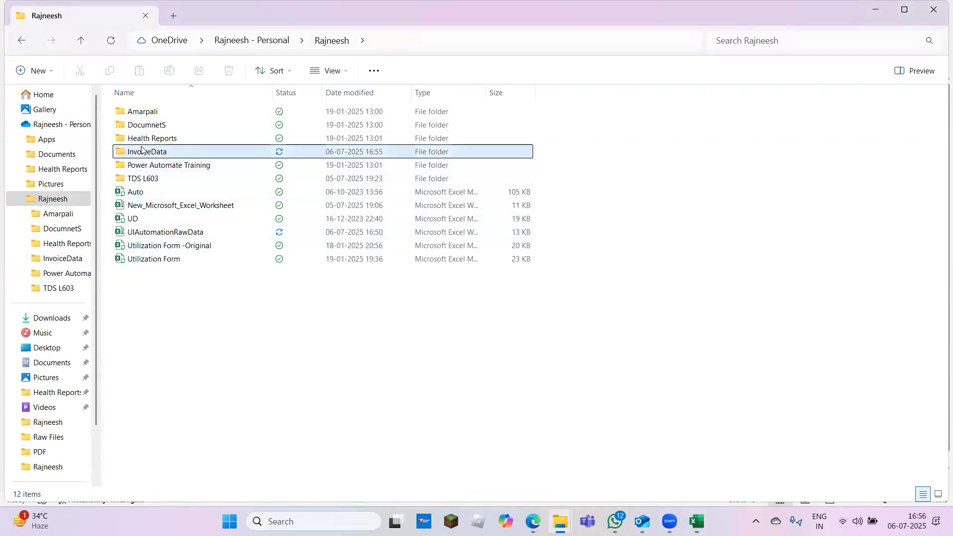
double_click(141, 150)
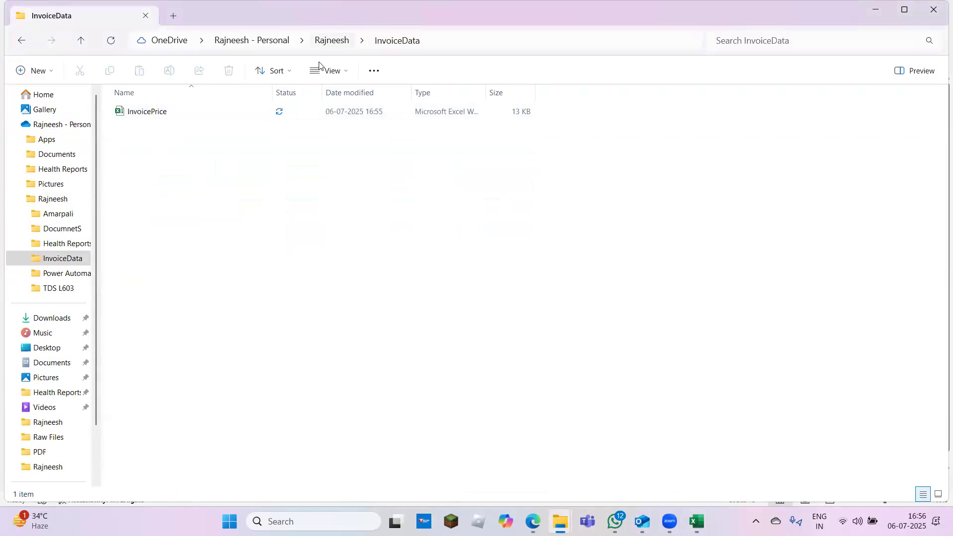
key(alt+Up)
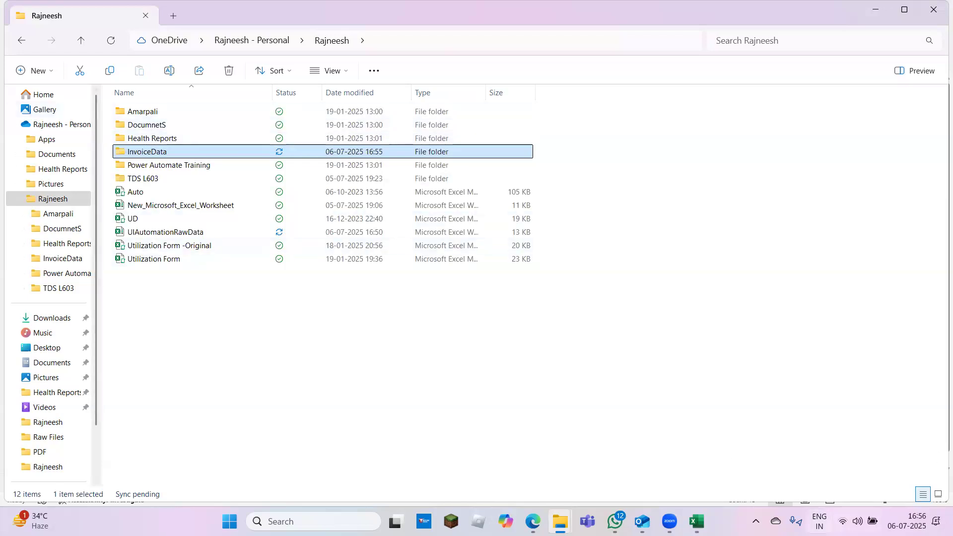
Step: Check the OneDrive sync activity and the status of the parent folder that contains InvoiceData
click(776, 521)
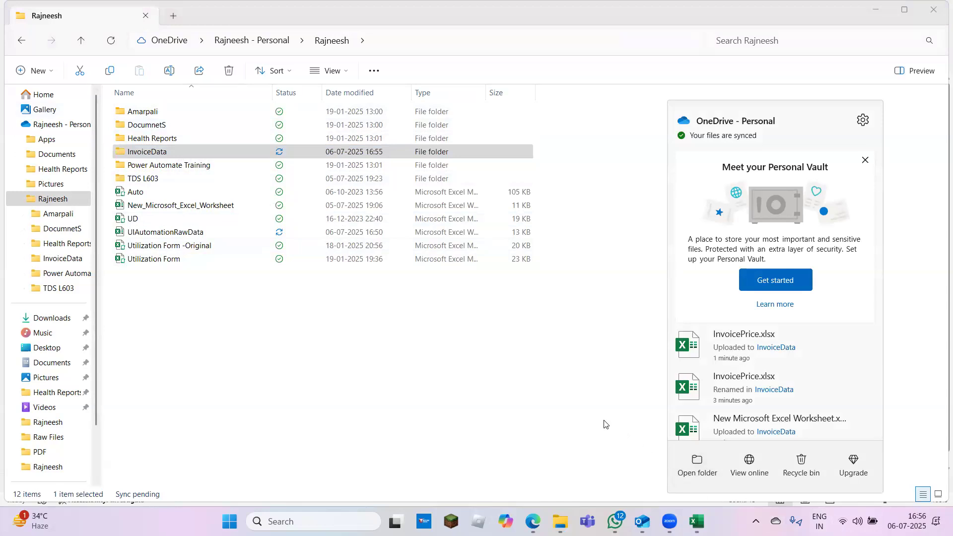
click(392, 397)
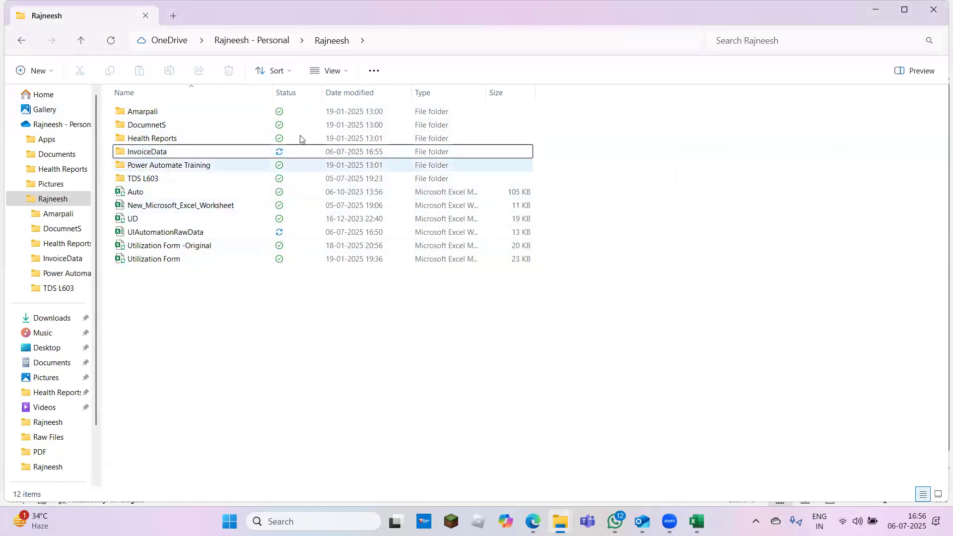
click(279, 155)
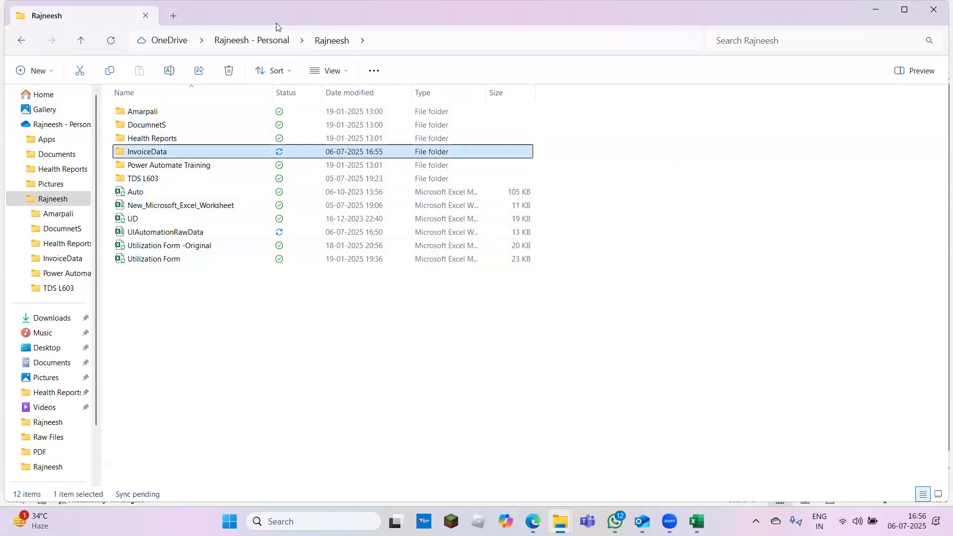
click(253, 38)
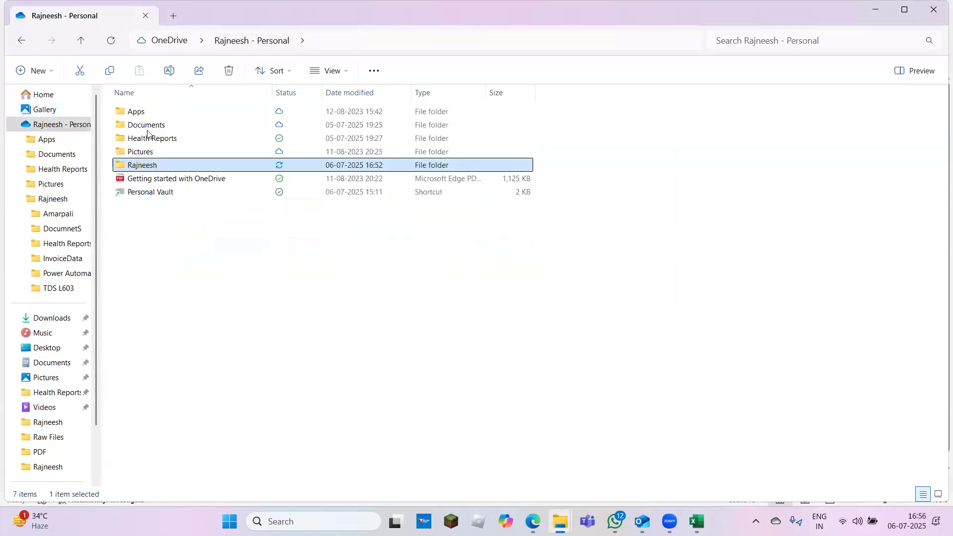
double_click(146, 167)
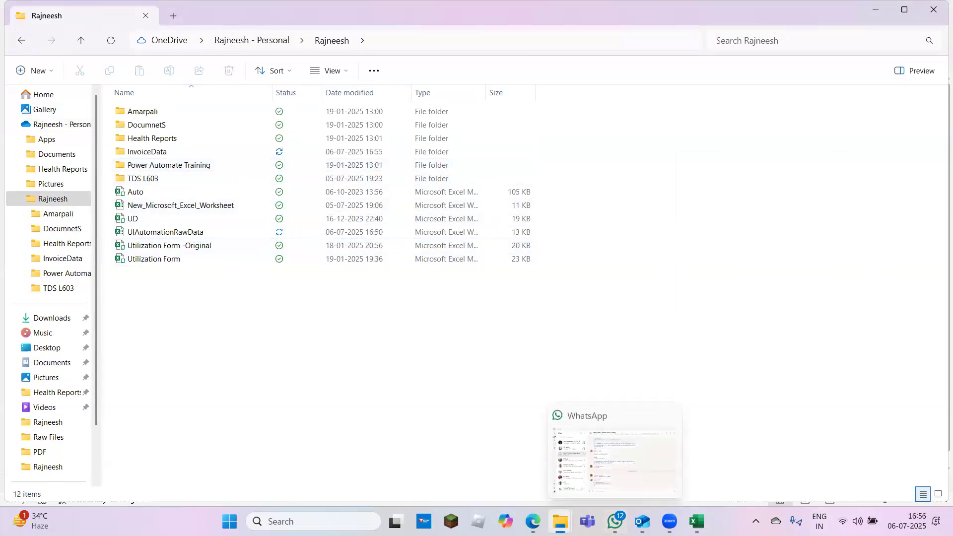
Step: Switch to the OneDrive_Excel flow in Power Automate and delete the Compose action
mouse_move(533, 521)
click(468, 473)
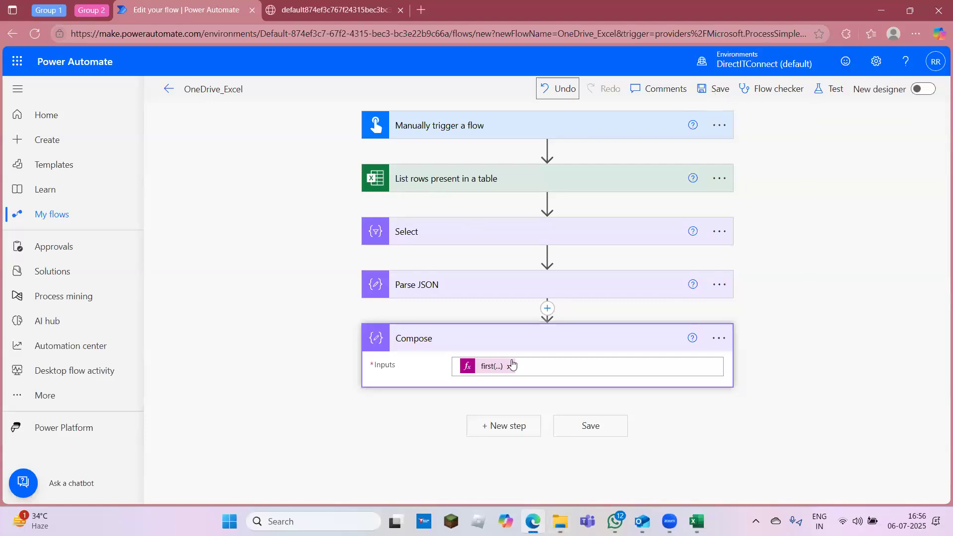
click(719, 338)
click(773, 489)
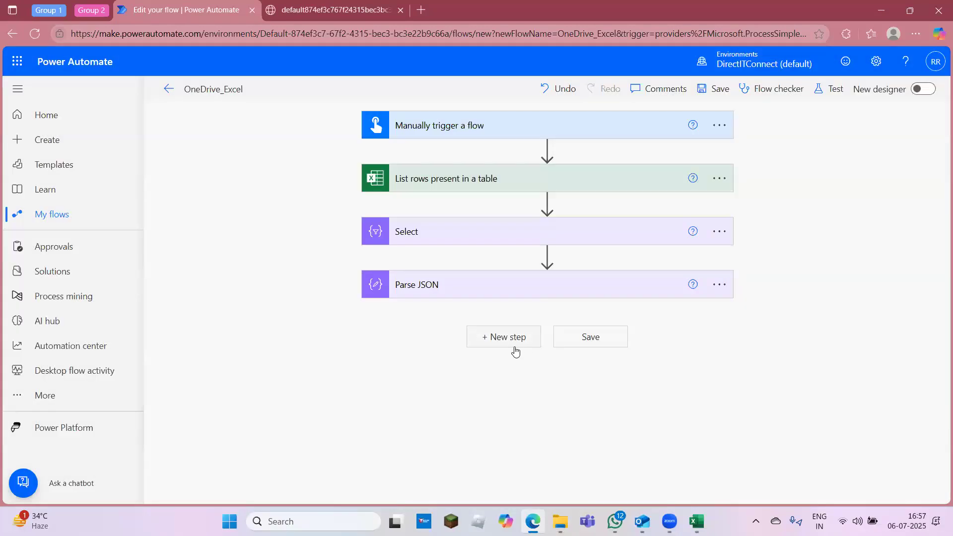
Step: Add an Excel Online (OneDrive) "List rows present in a table" action after Parse JSON
click(515, 351)
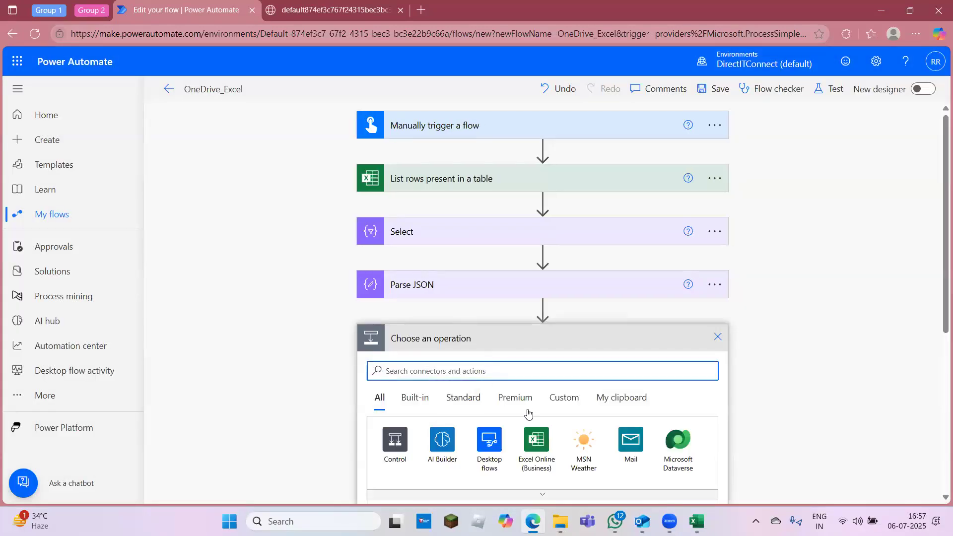
text(excel)
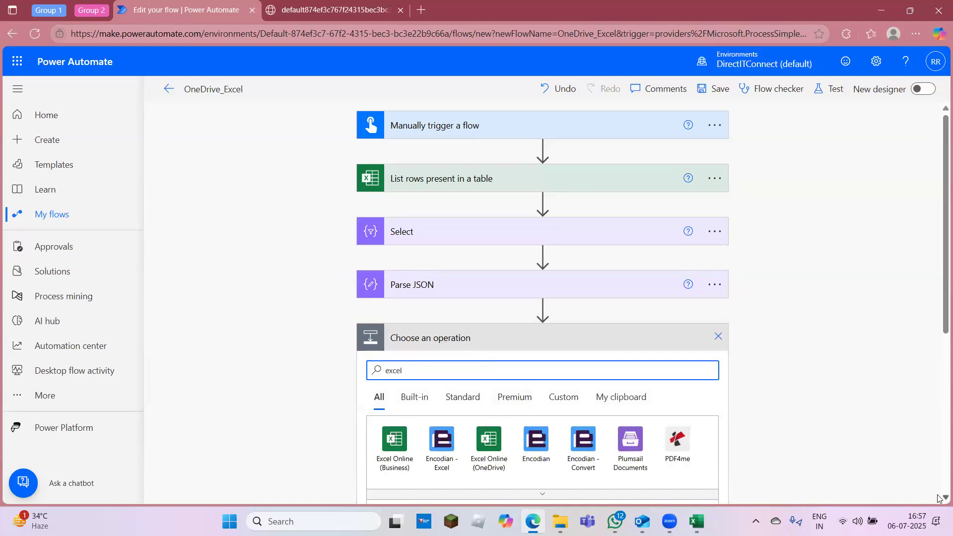
scroll(937, 496, down, 2)
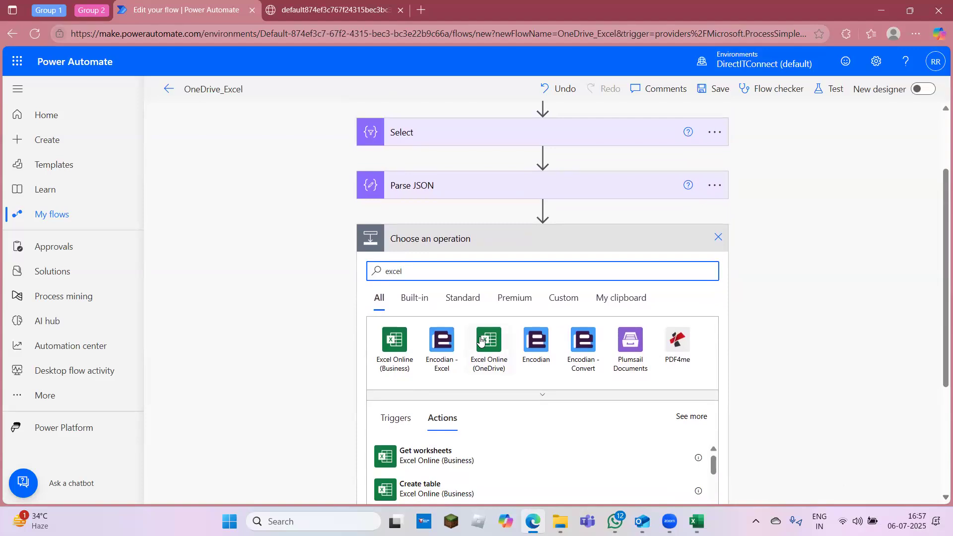
click(480, 340)
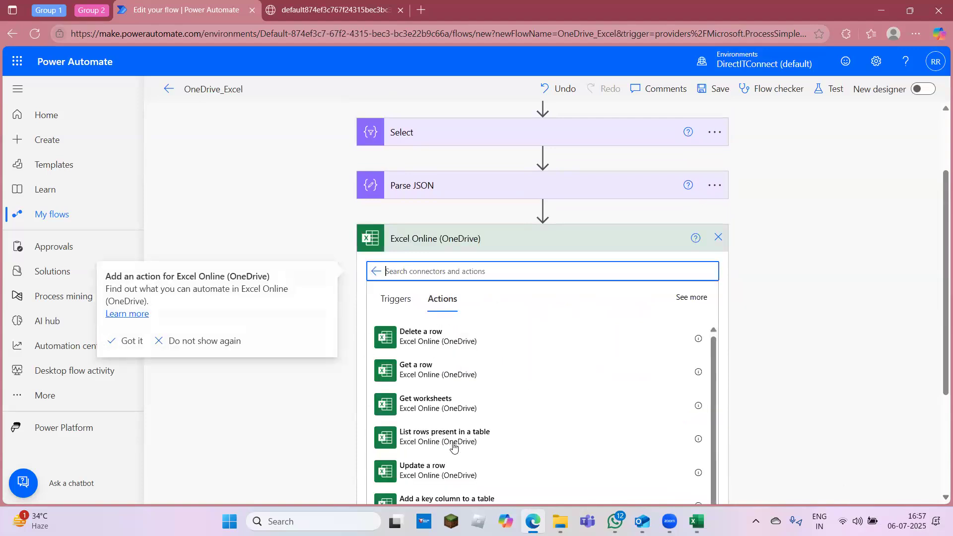
click(453, 447)
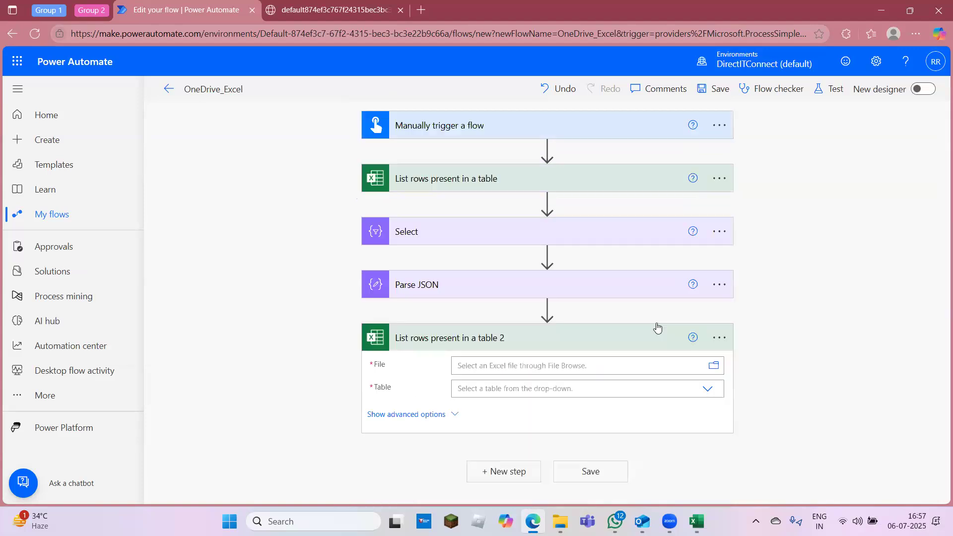
Step: Set the new list-rows action's file to InvoicePrice.xlsx in the InvoiceData folder and its table to Table1
click(715, 367)
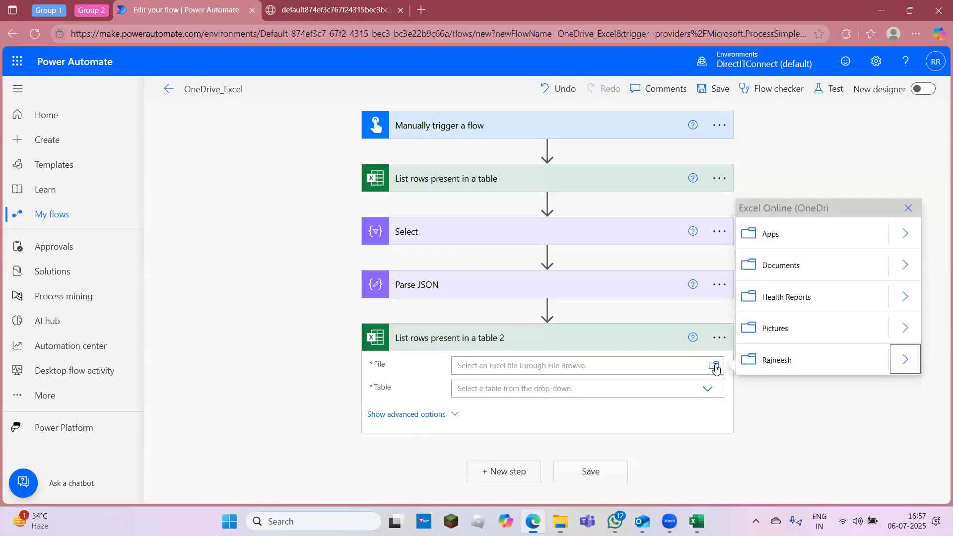
click(914, 360)
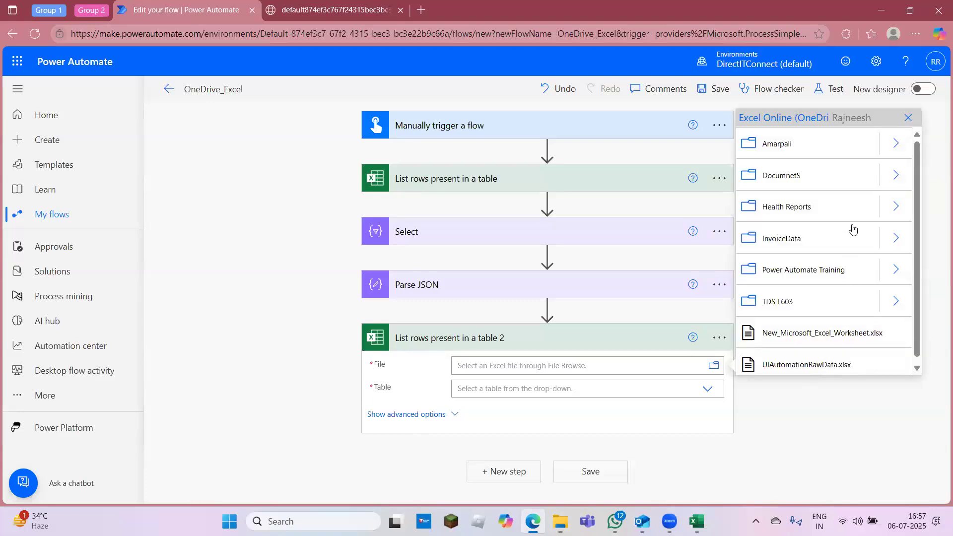
click(895, 241)
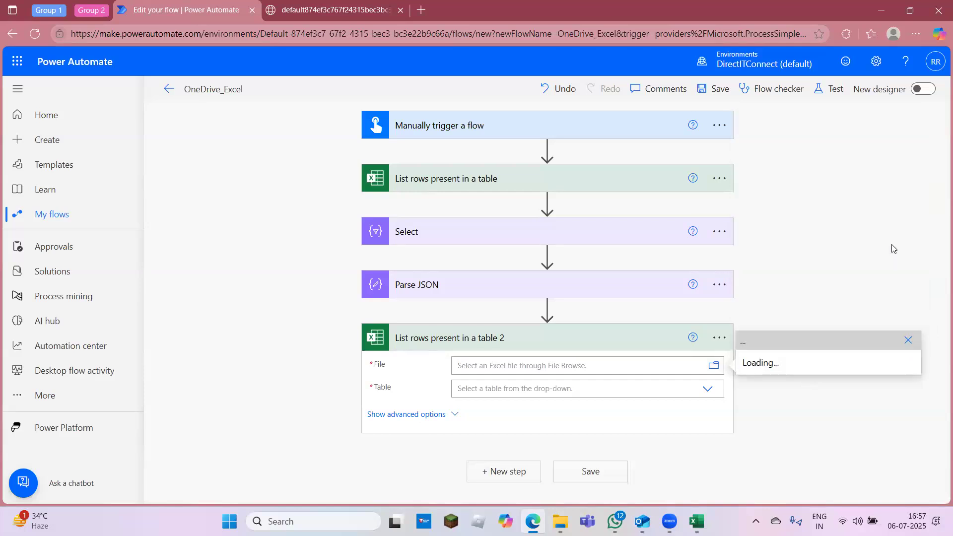
click(823, 363)
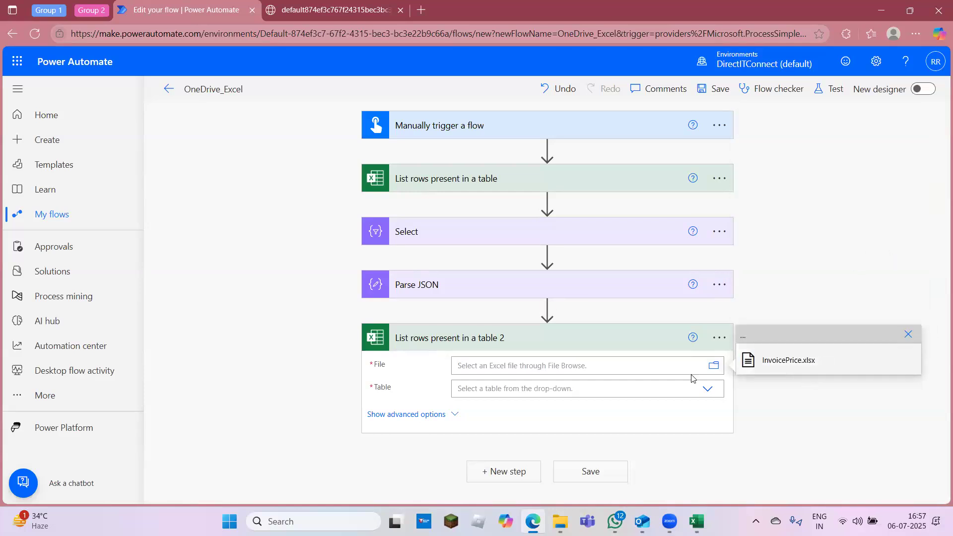
click(704, 400)
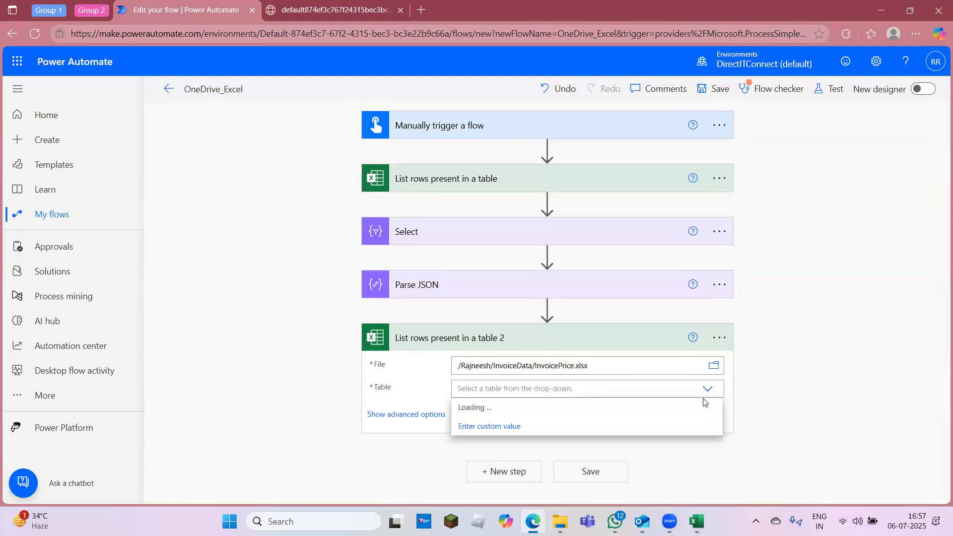
click(562, 408)
key(alt+Tab)
key(alt+Tab)
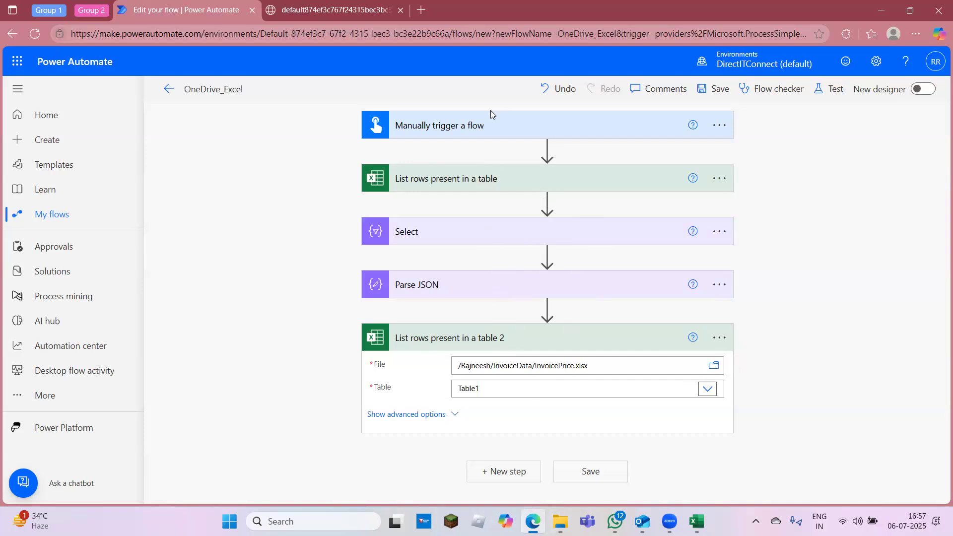
Step: Copy the "List rows present in a table 2" action and paste it into a new parallel branch directly below the manual trigger
click(719, 338)
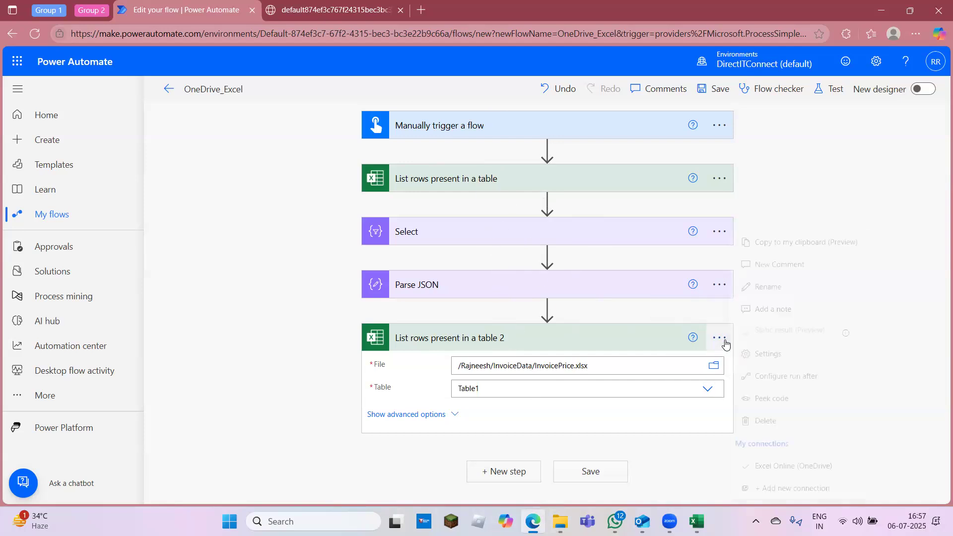
click(820, 243)
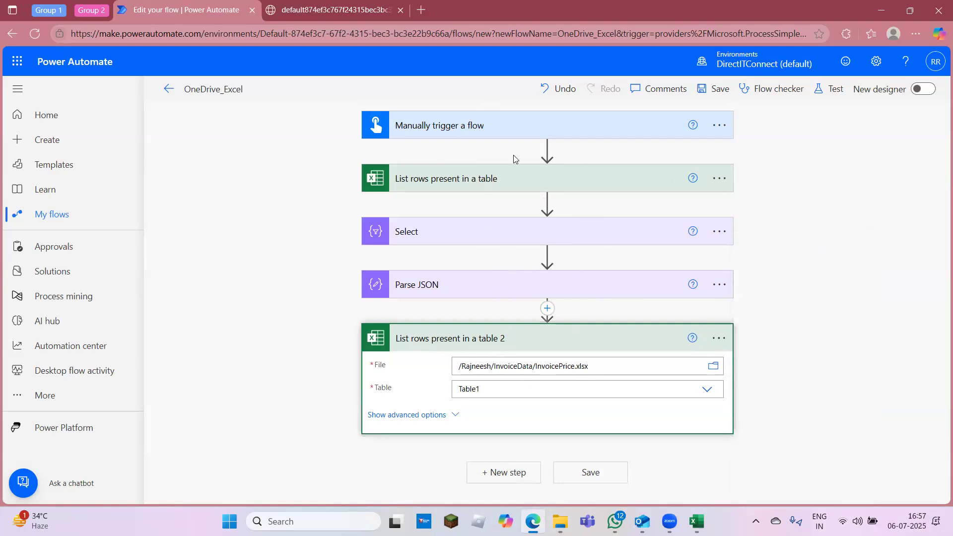
click(548, 150)
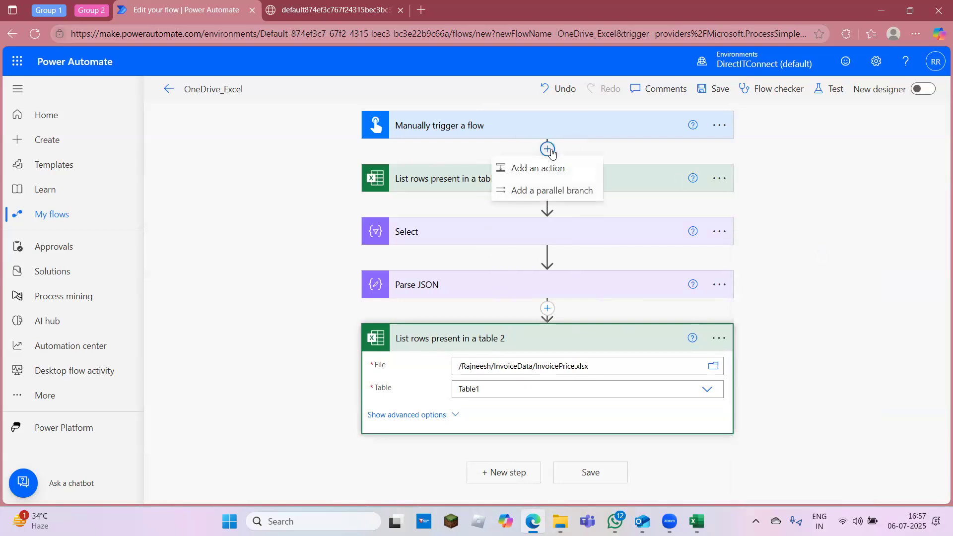
click(553, 189)
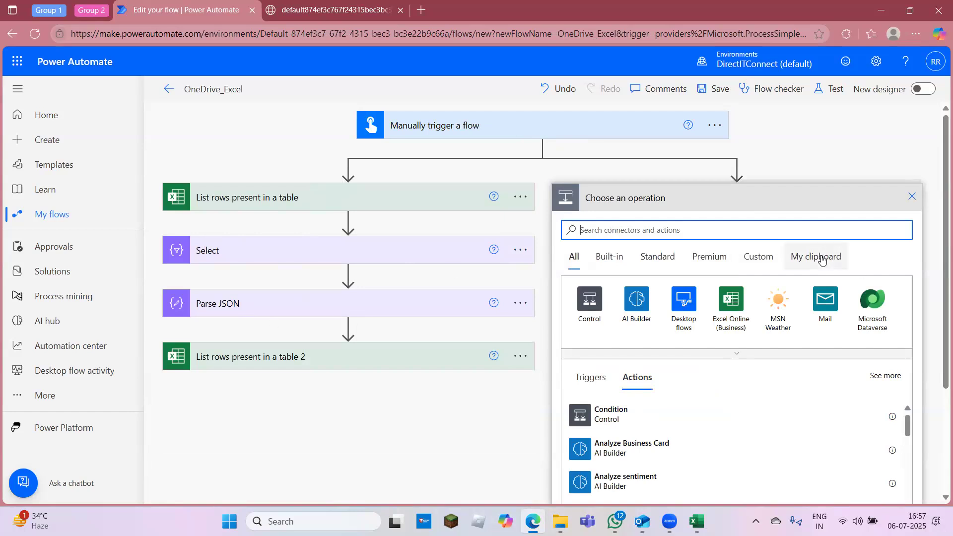
click(820, 257)
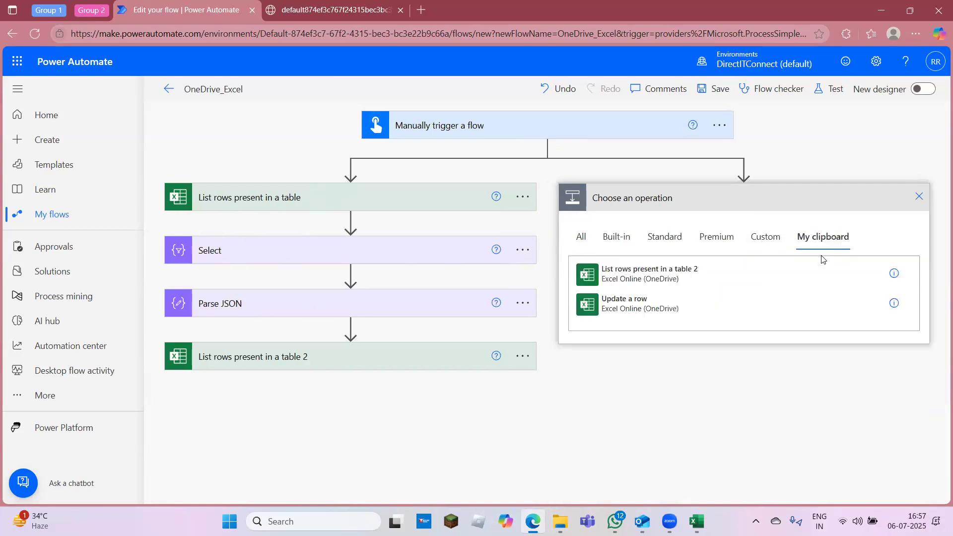
click(656, 274)
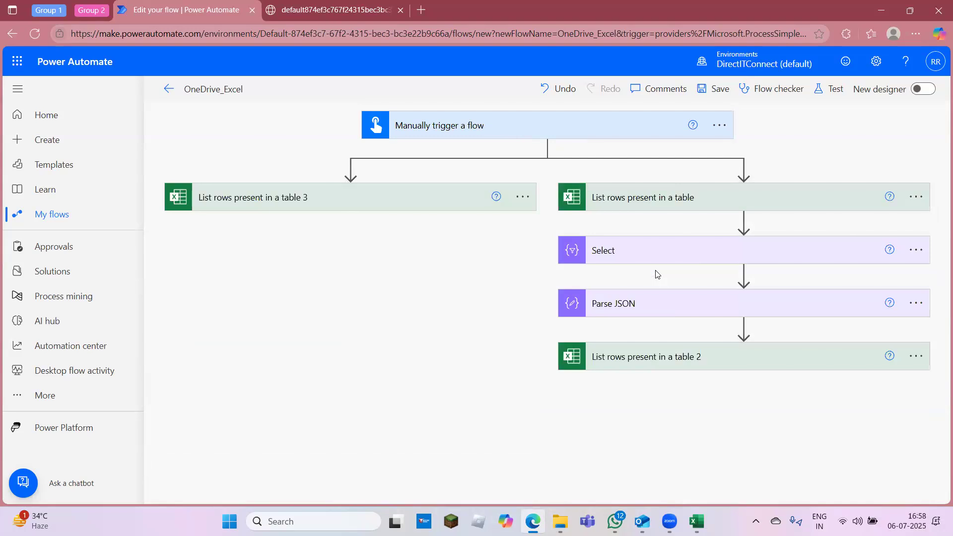
Step: Delete the original "List rows present in a table 2" action below Parse JSON
mouse_move(357, 220)
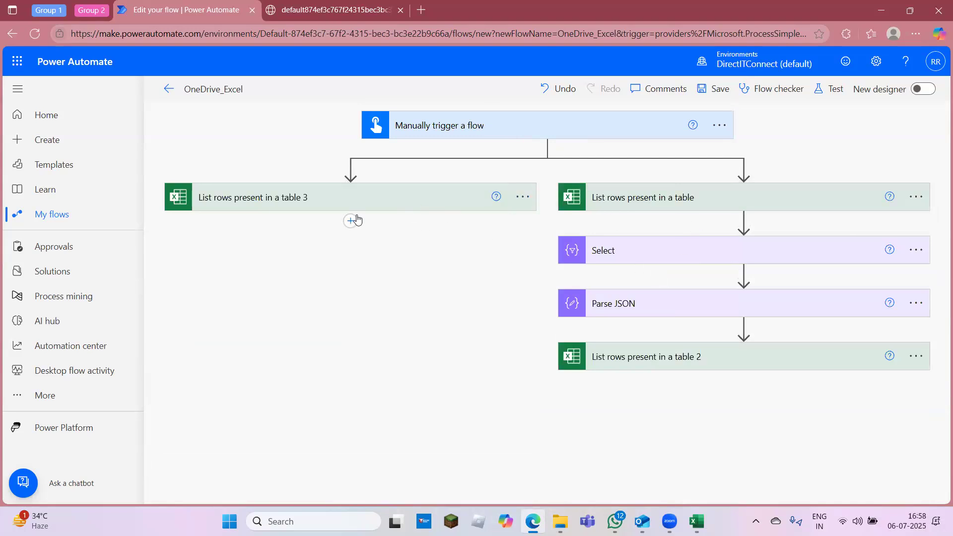
click(909, 362)
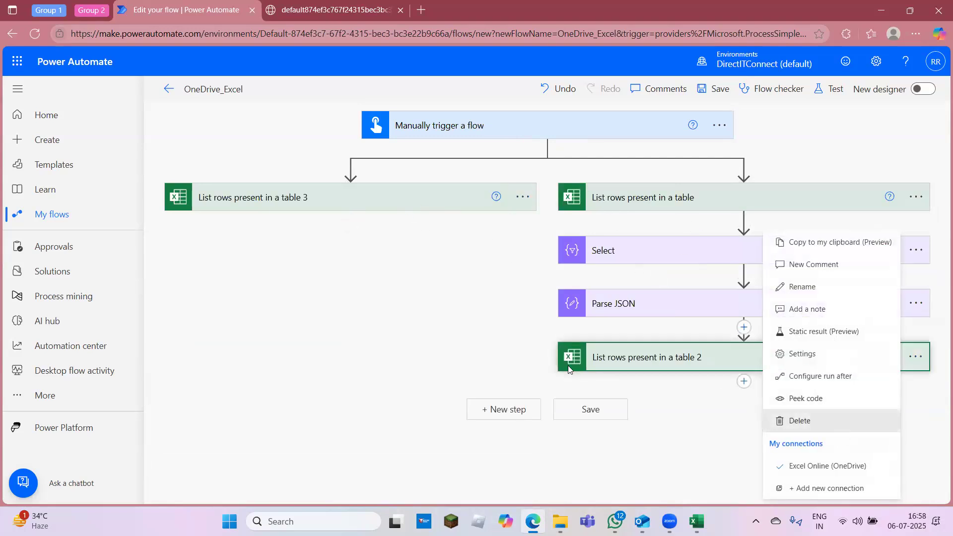
click(841, 421)
click(485, 311)
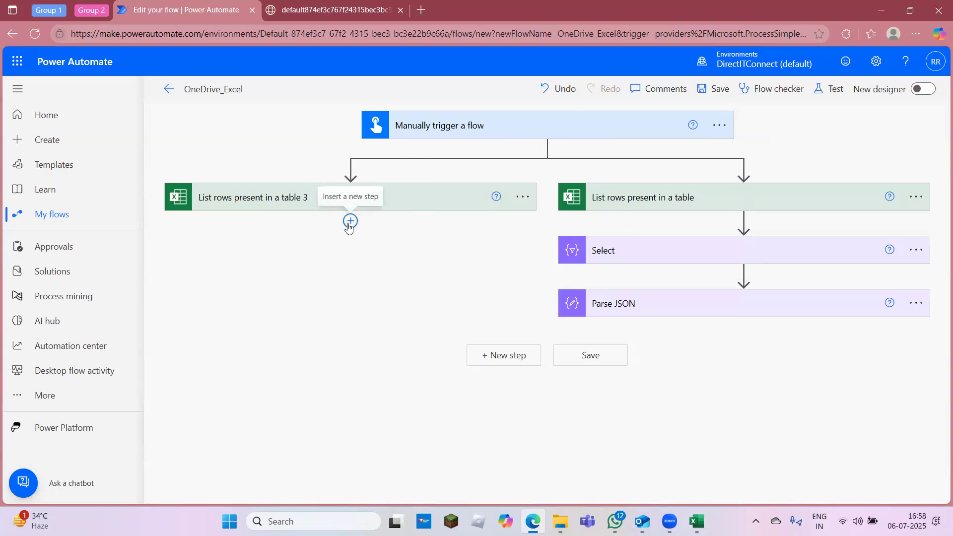
Step: Rename the pasted list-rows action in the new branch to "Read InvoicePrice"
click(381, 205)
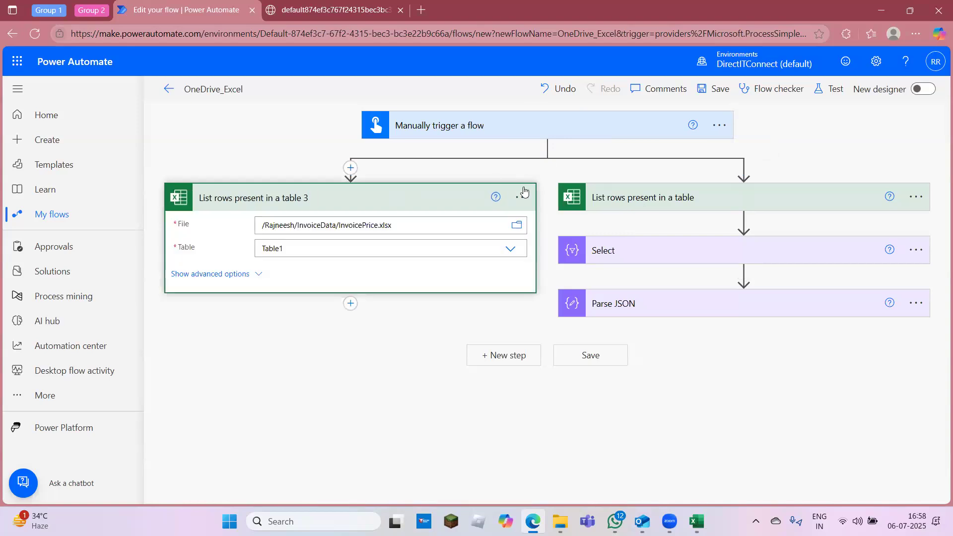
click(523, 197)
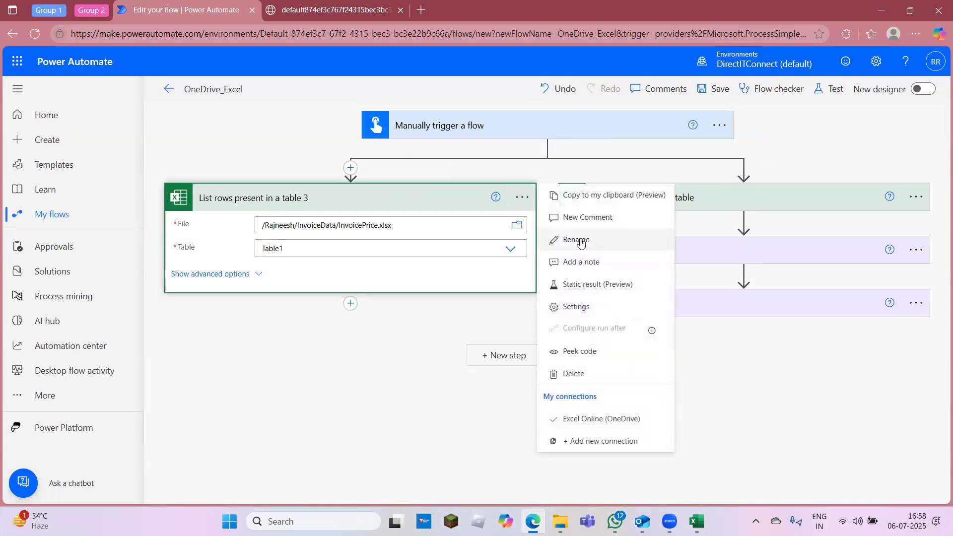
click(581, 241)
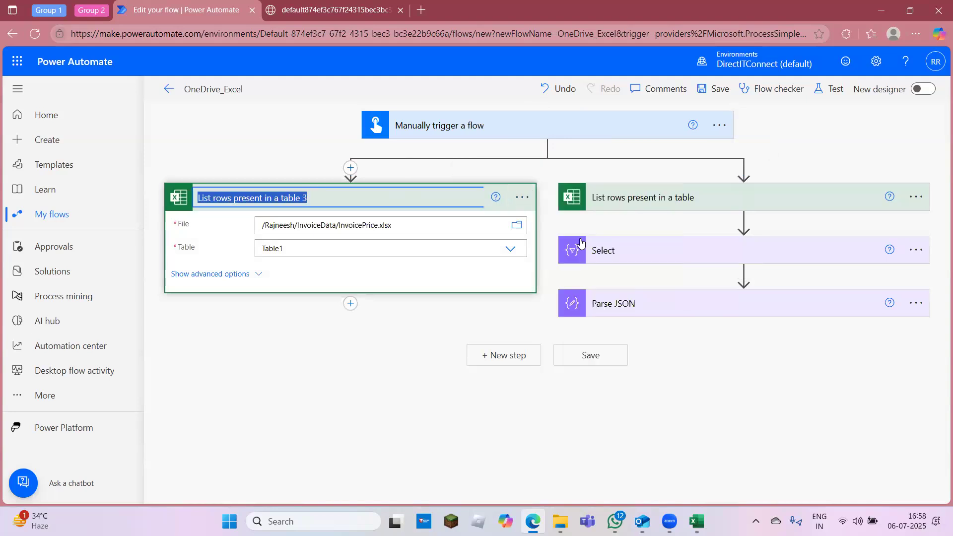
key(BackSpace)
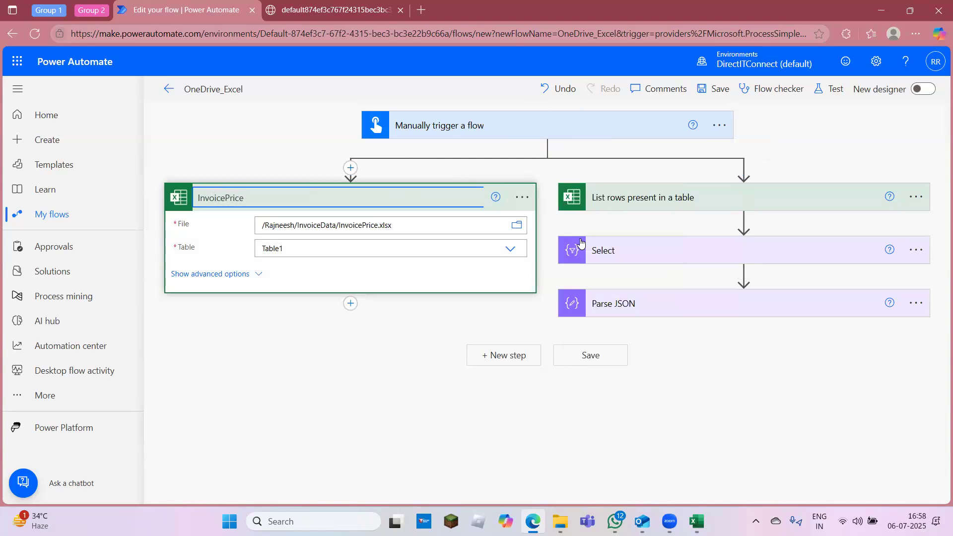
text(Read)
click(293, 385)
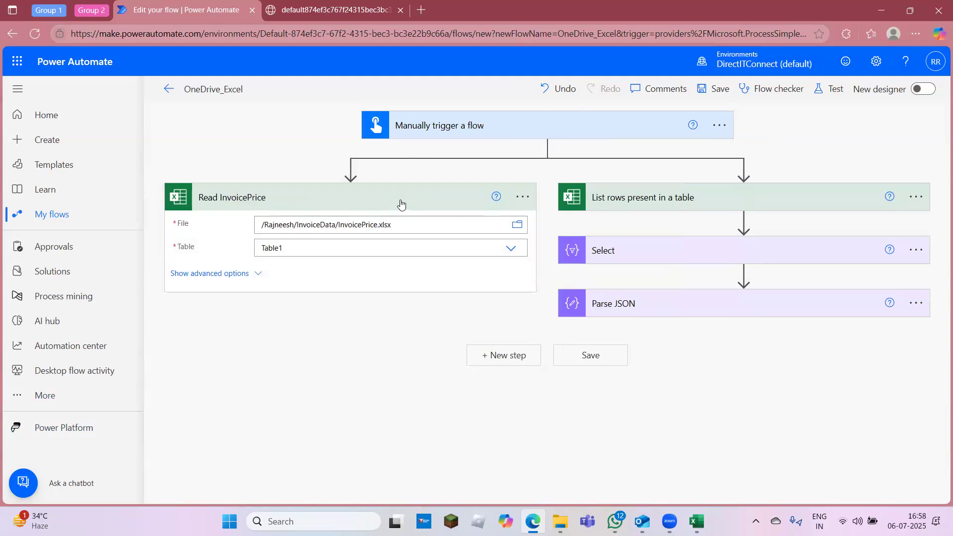
click(401, 203)
Step: Add a Data Operation Select action after Read InvoicePrice
click(350, 221)
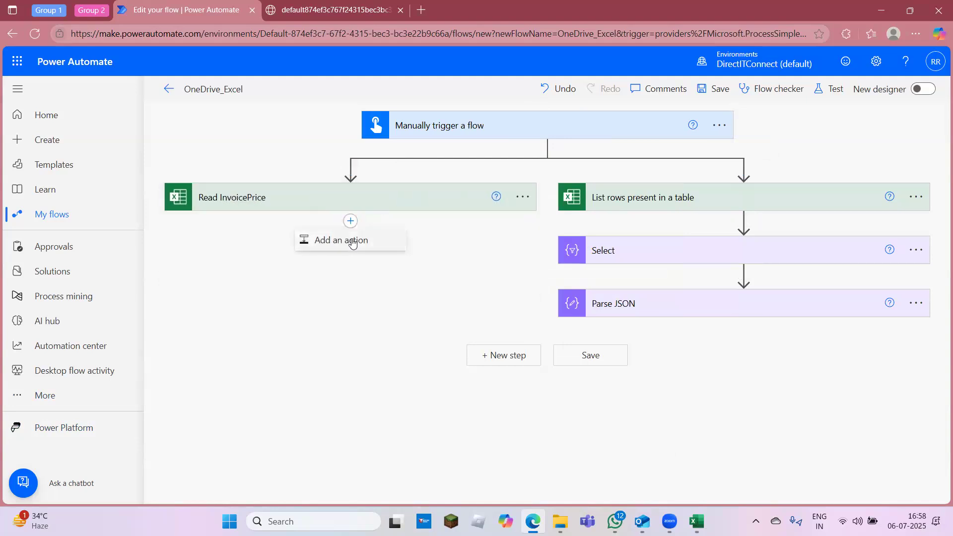
click(351, 242)
text(s)
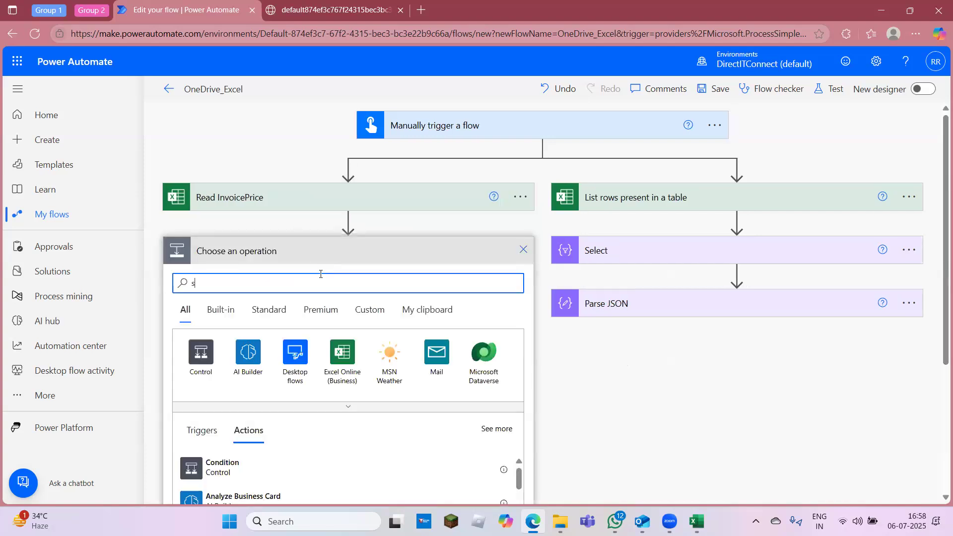
text(elect)
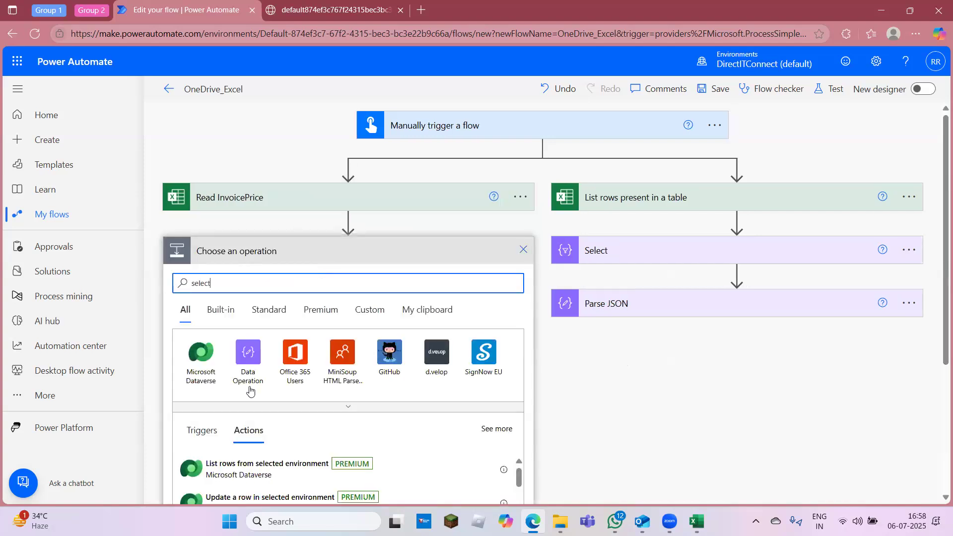
click(247, 379)
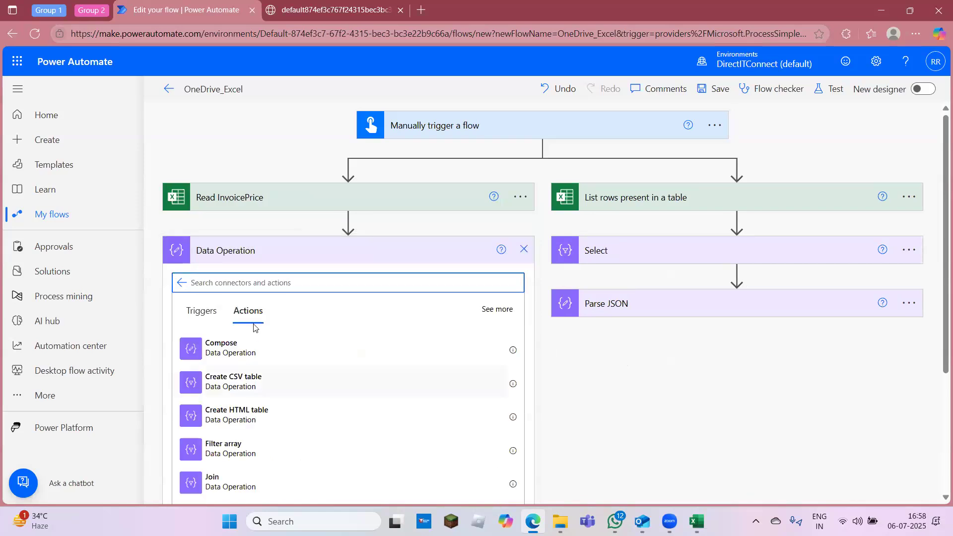
text(selec)
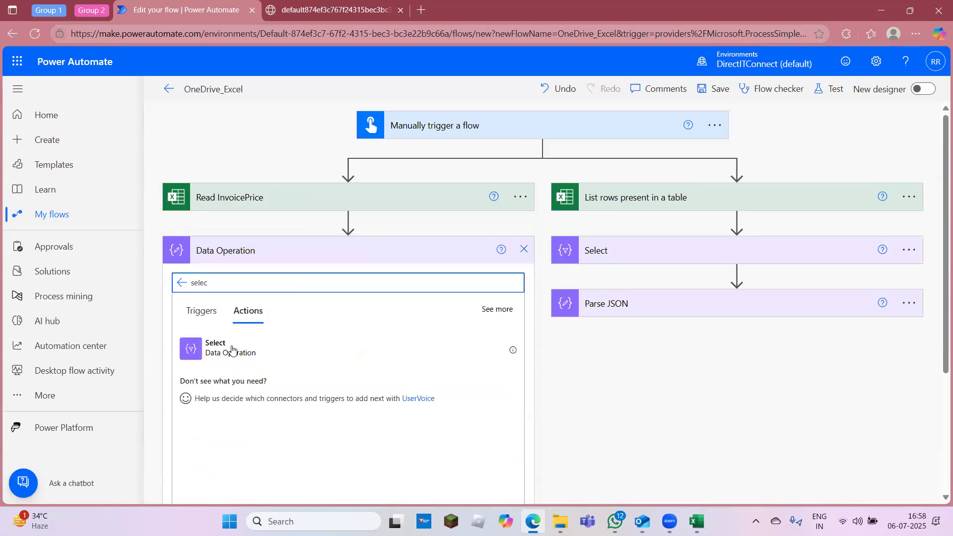
click(231, 350)
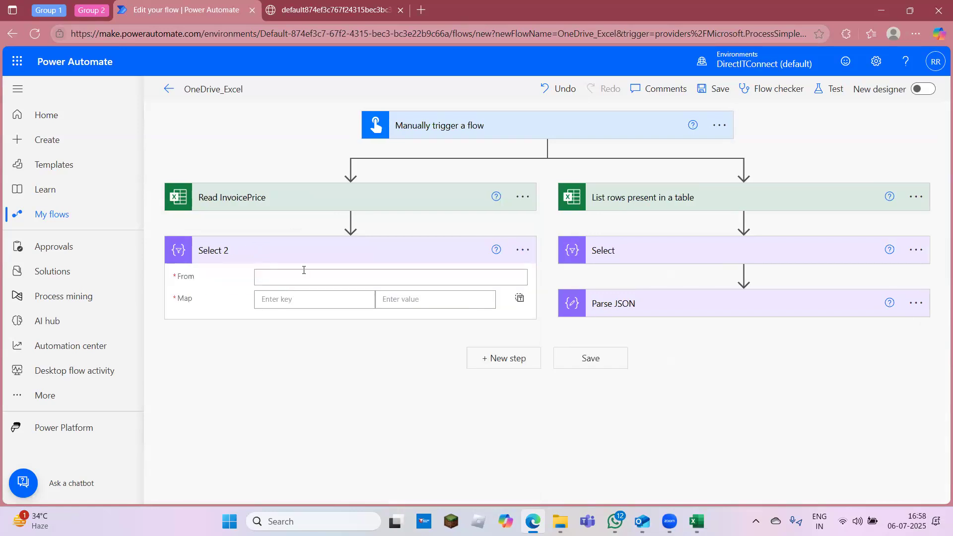
Step: Set the new Select action's From input to the value list from Read InvoicePrice
click(303, 272)
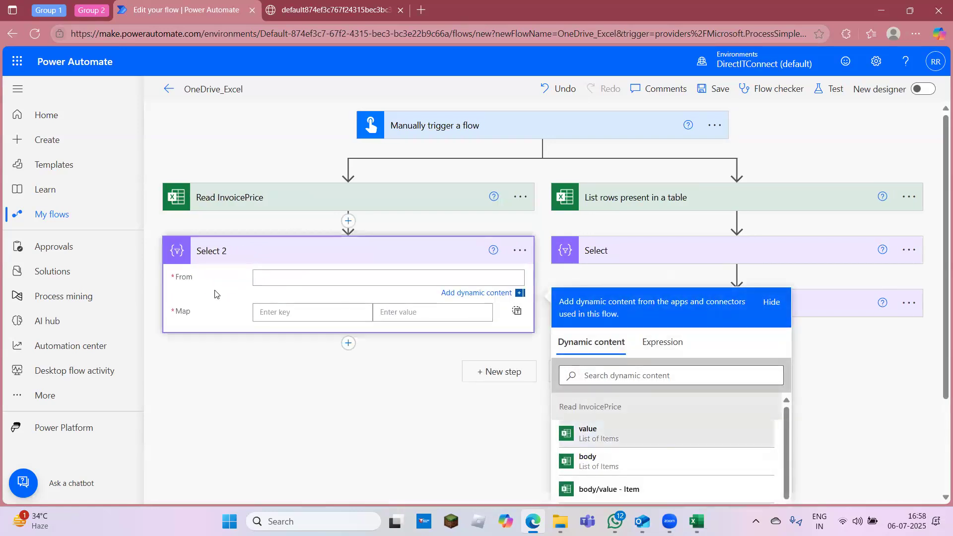
click(281, 317)
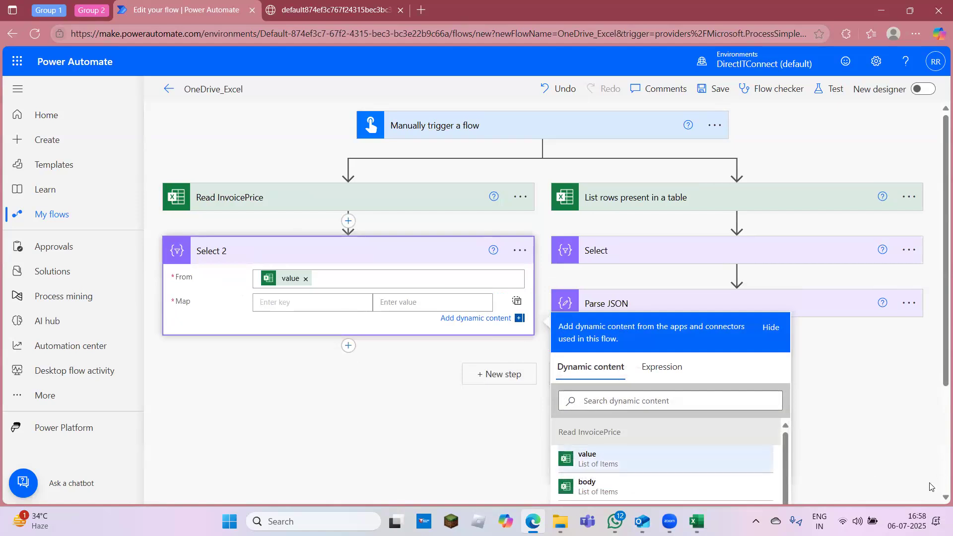
scroll(940, 499, down, 2)
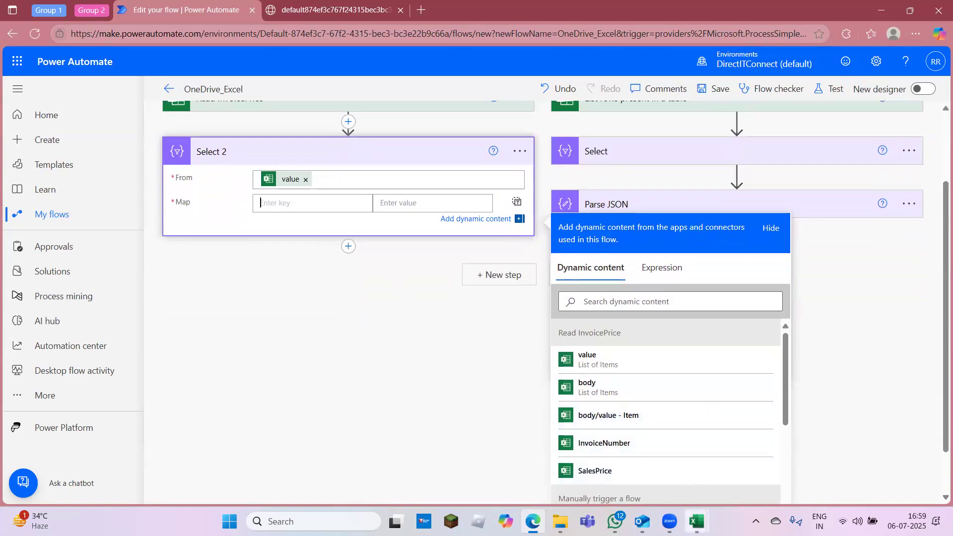
click(298, 330)
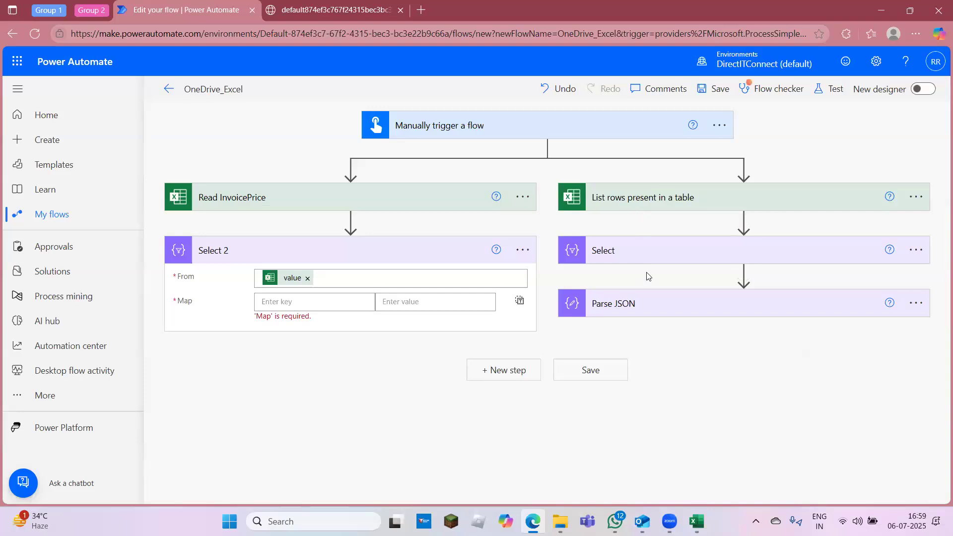
Step: Compare the invoice data in the UIAutomationRawData workbook with the invoice numbers and sales prices in the InvoicePrice workbook
mouse_move(696, 521)
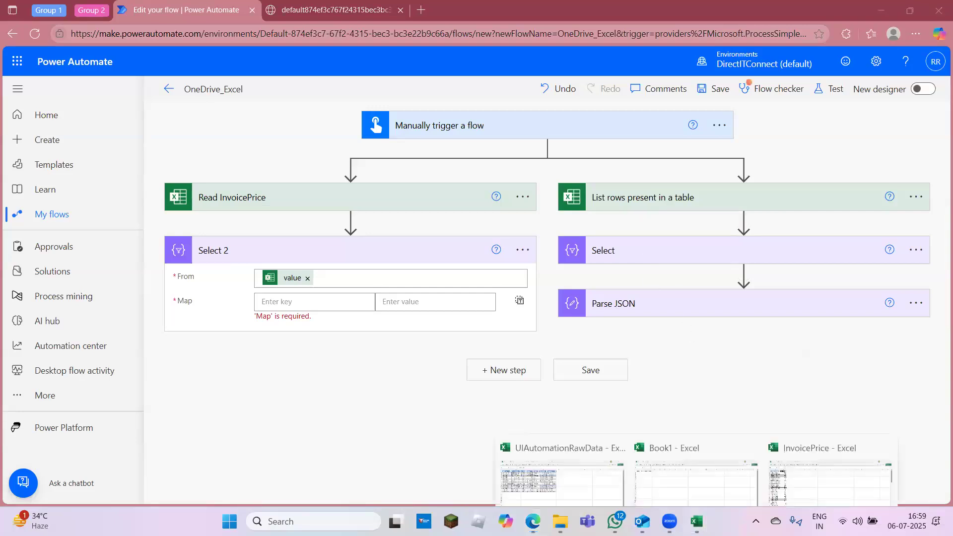
click(705, 465)
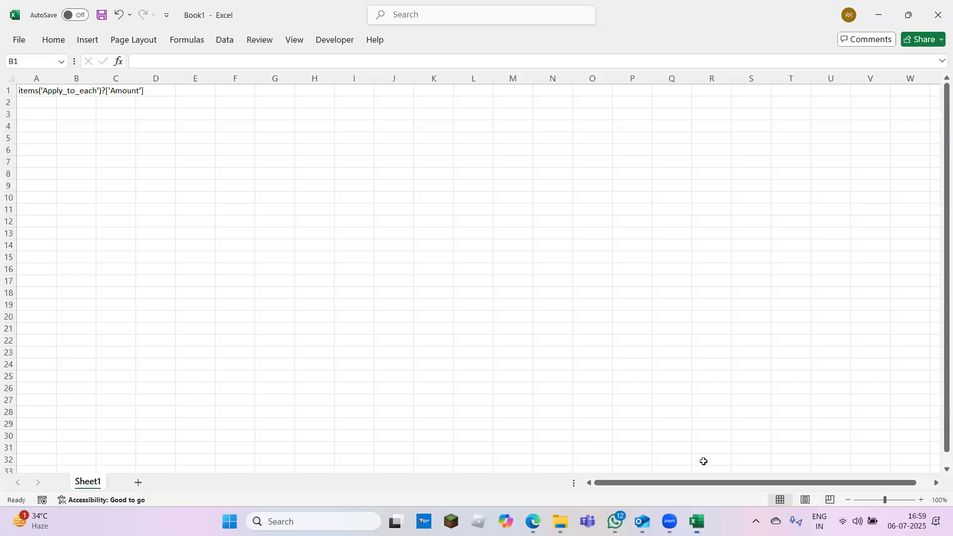
click(487, 254)
mouse_move(697, 521)
click(559, 457)
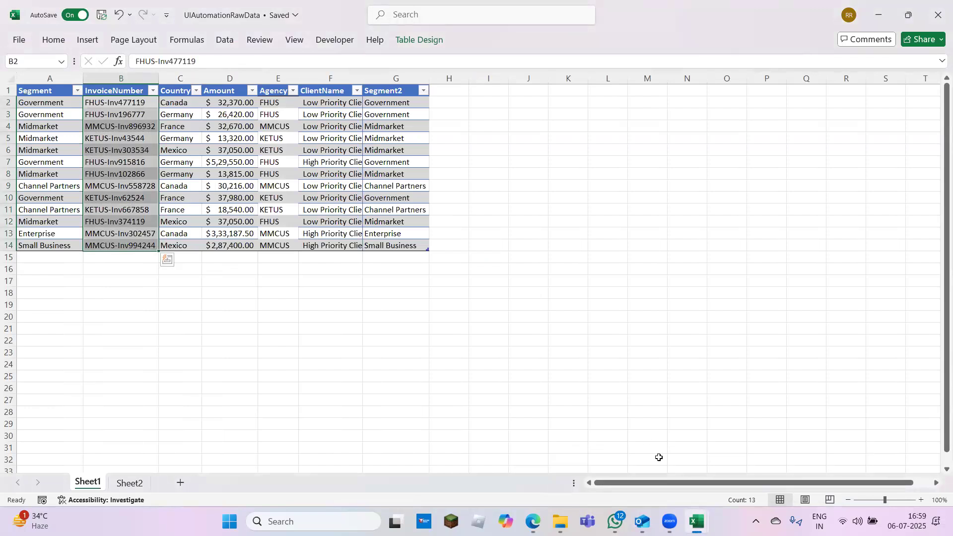
mouse_move(696, 521)
click(851, 451)
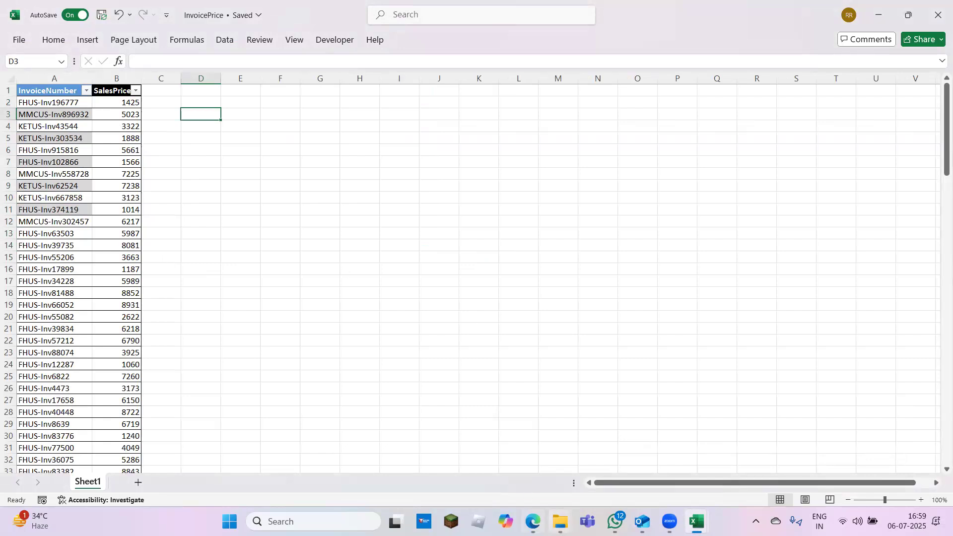
click(555, 446)
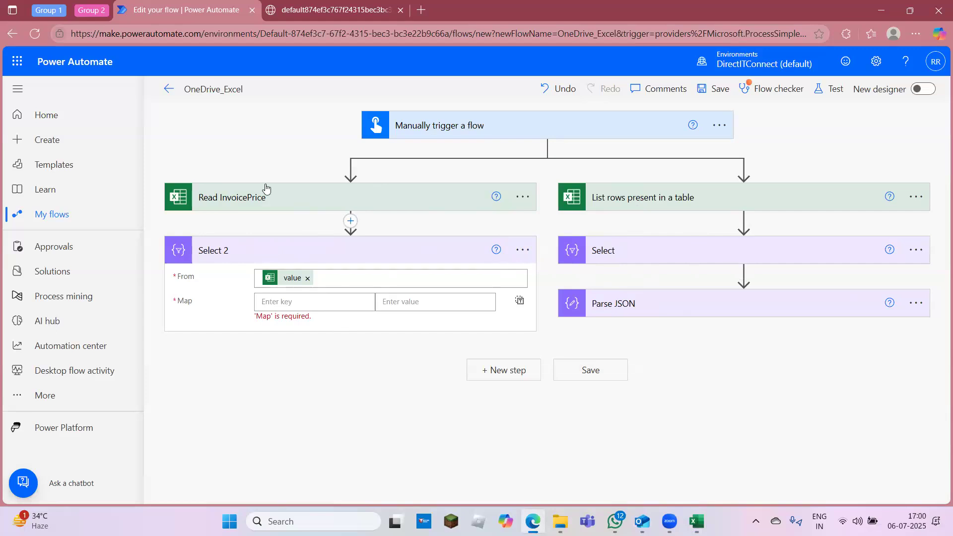
Step: Return to the flow in Power Automate and map the key Inv to the InvoiceNumber column in the new Select action
click(278, 300)
text(Inv)
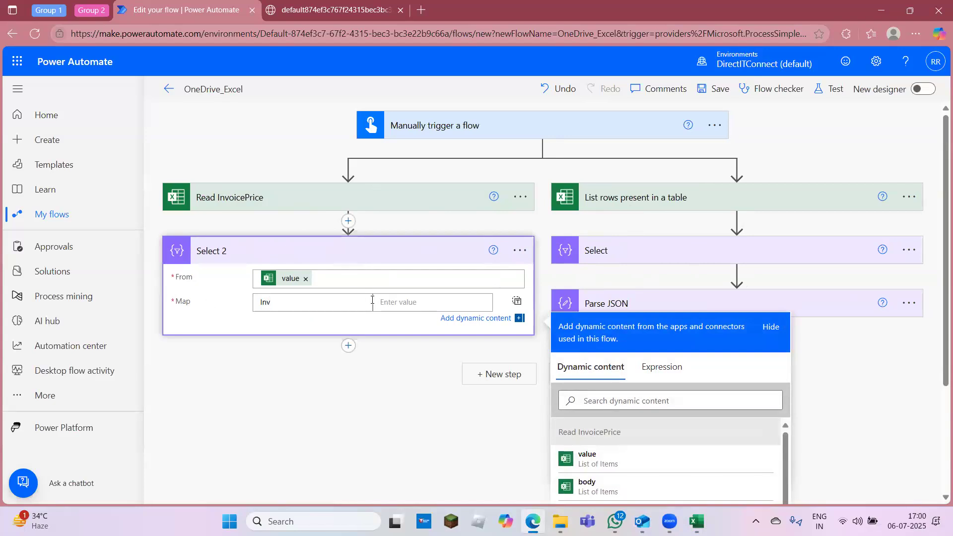
click(409, 302)
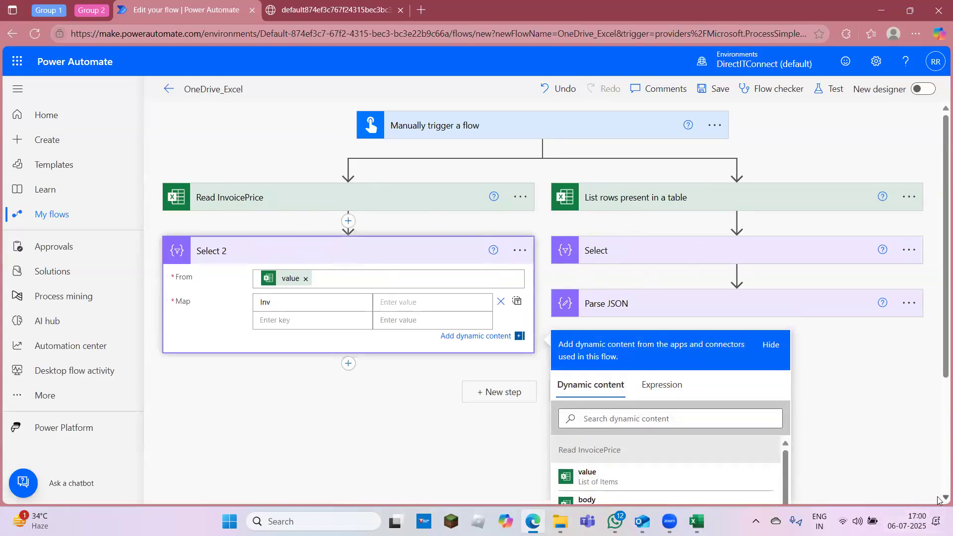
scroll(939, 500, down, 2)
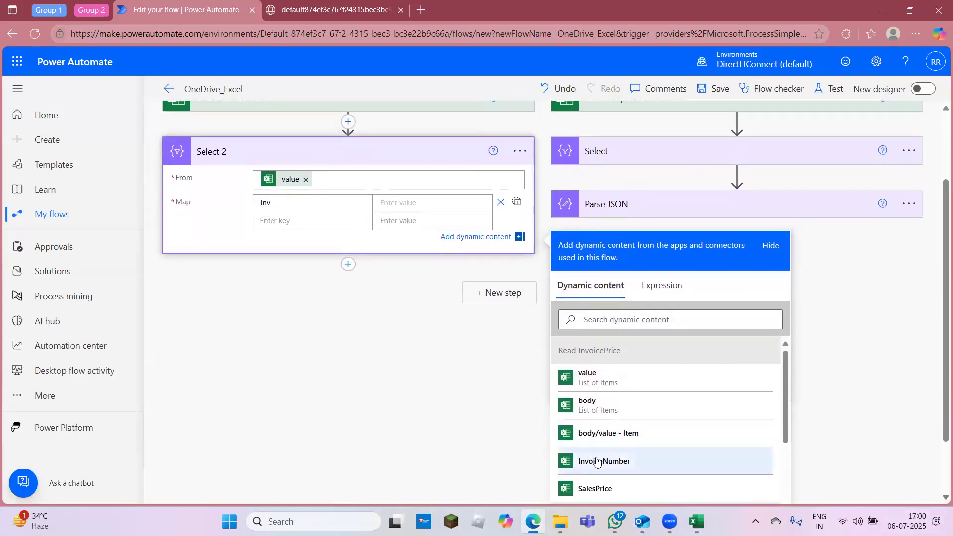
click(597, 462)
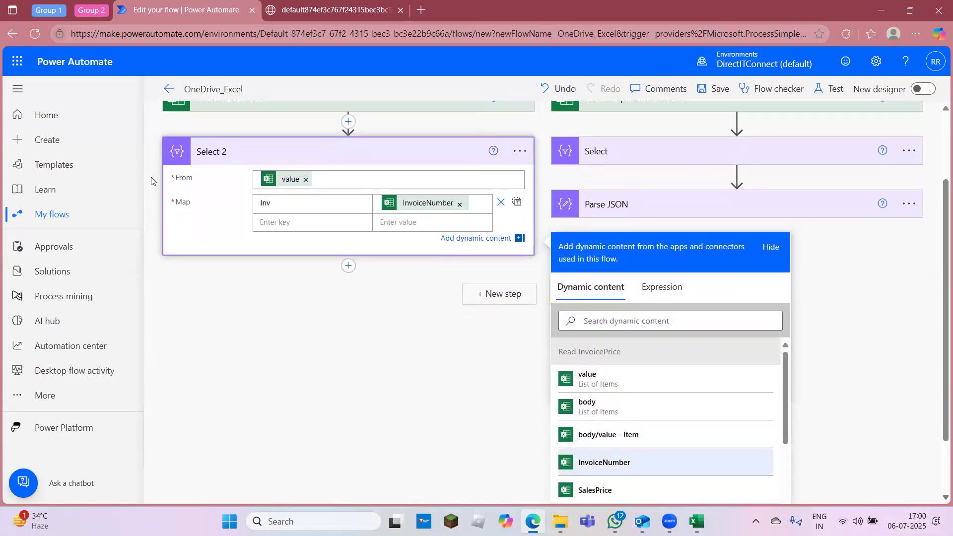
Step: Map the key Price to the SalesPrice column in the Select 2 action and collapse the action
click(279, 226)
text(Pr)
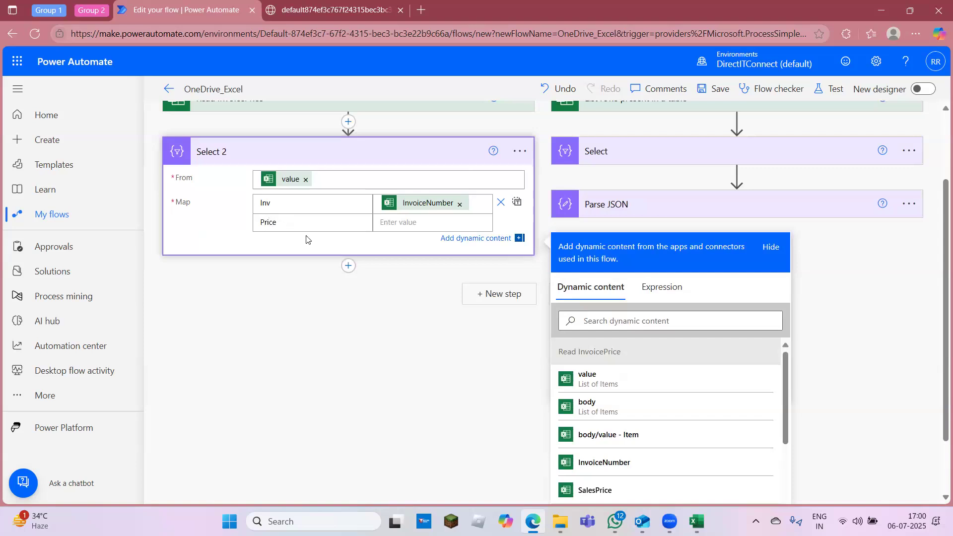
click(597, 491)
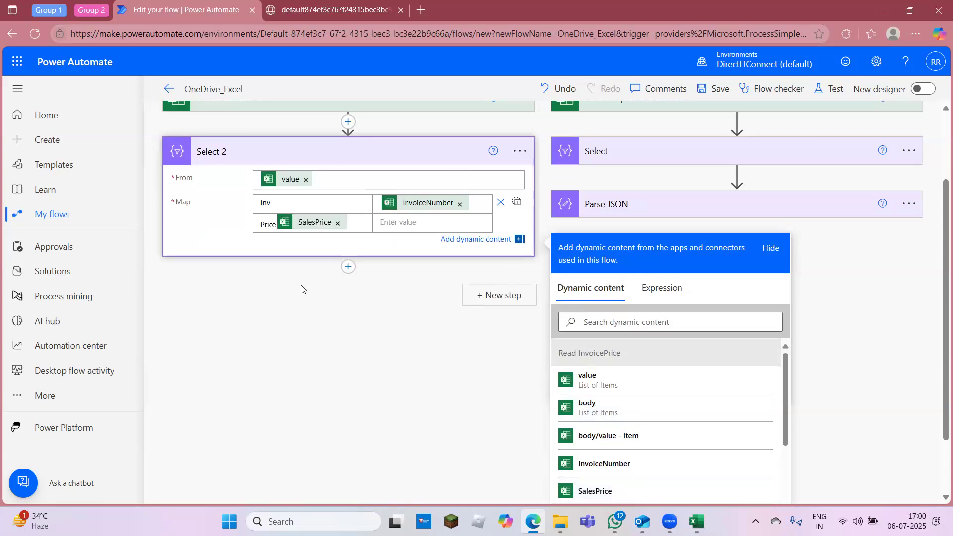
click(337, 223)
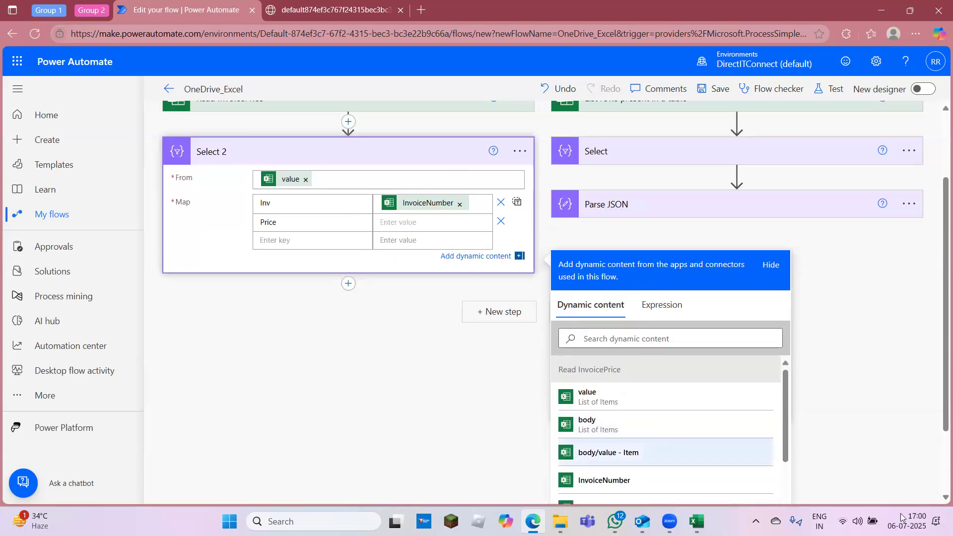
scroll(939, 499, down, 2)
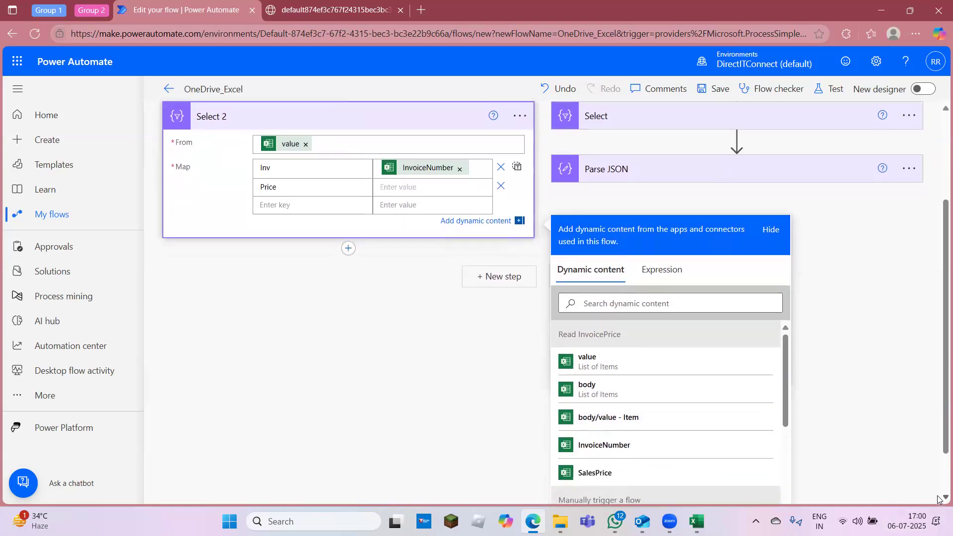
click(595, 435)
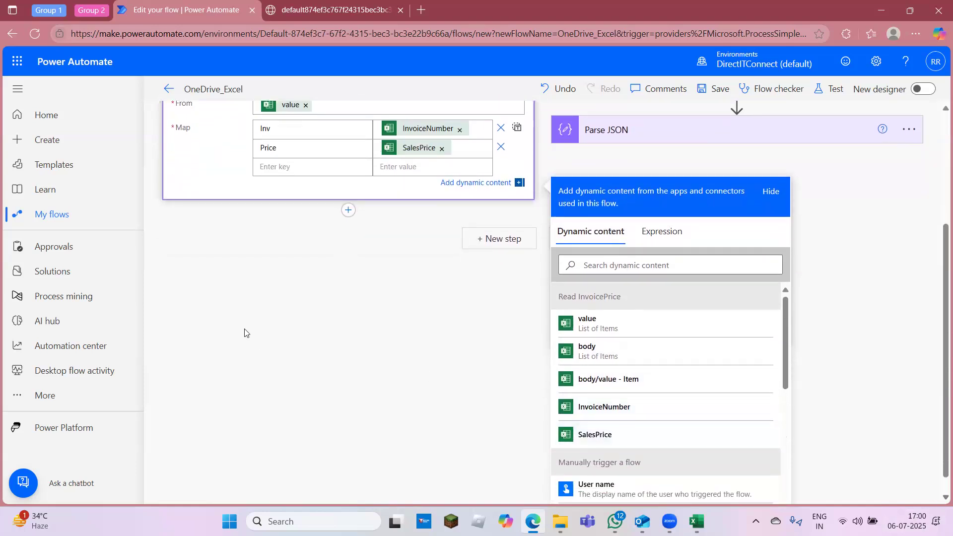
click(245, 333)
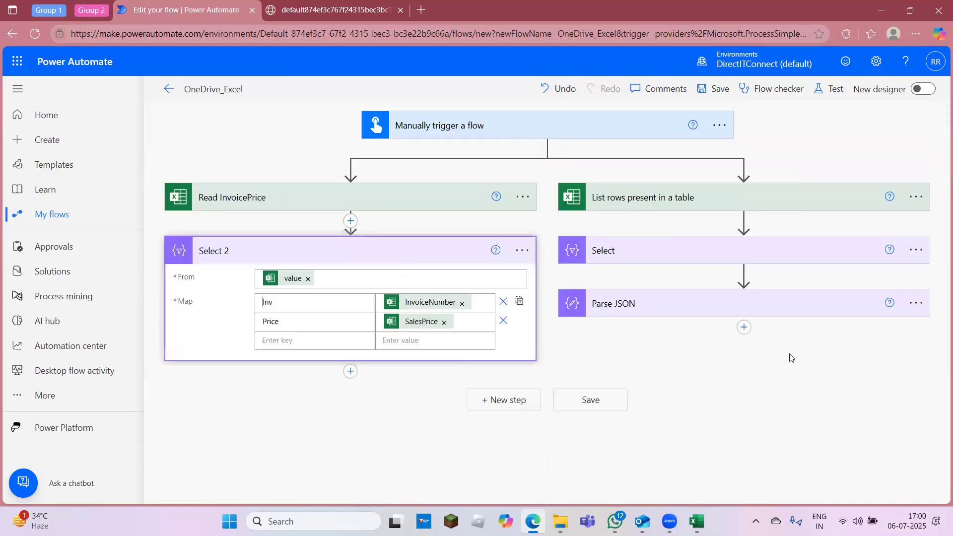
click(347, 255)
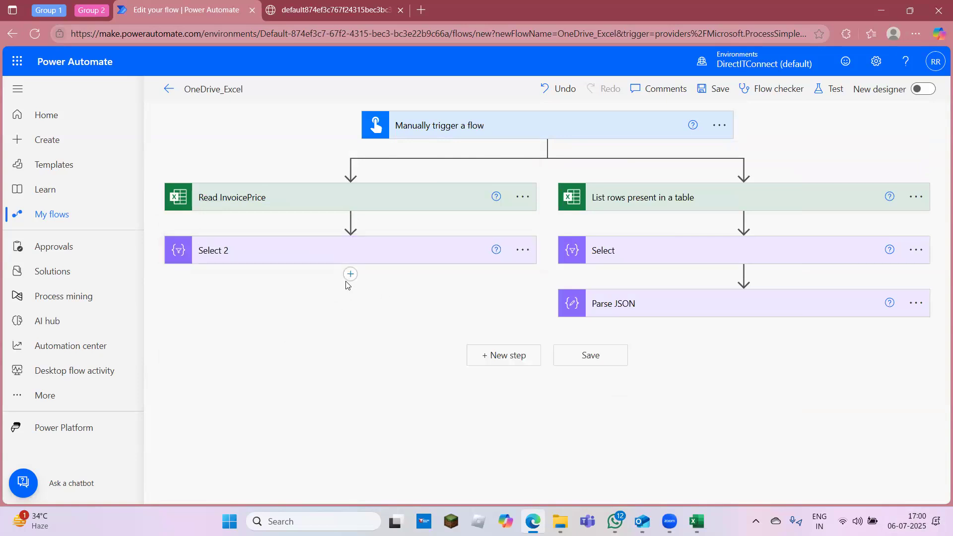
Step: Save the OneDrive_Excel flow and run a manual test of it
click(828, 90)
click(754, 483)
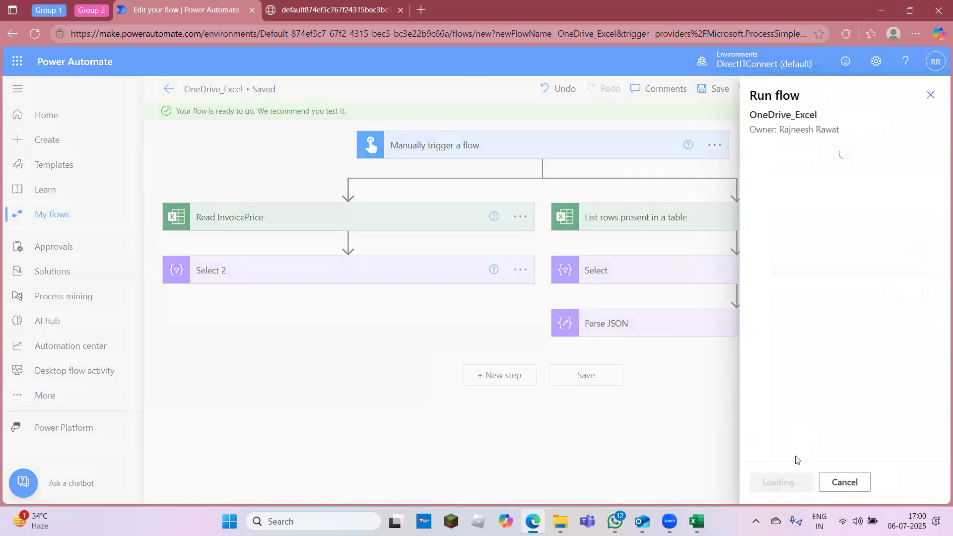
click(787, 486)
click(789, 487)
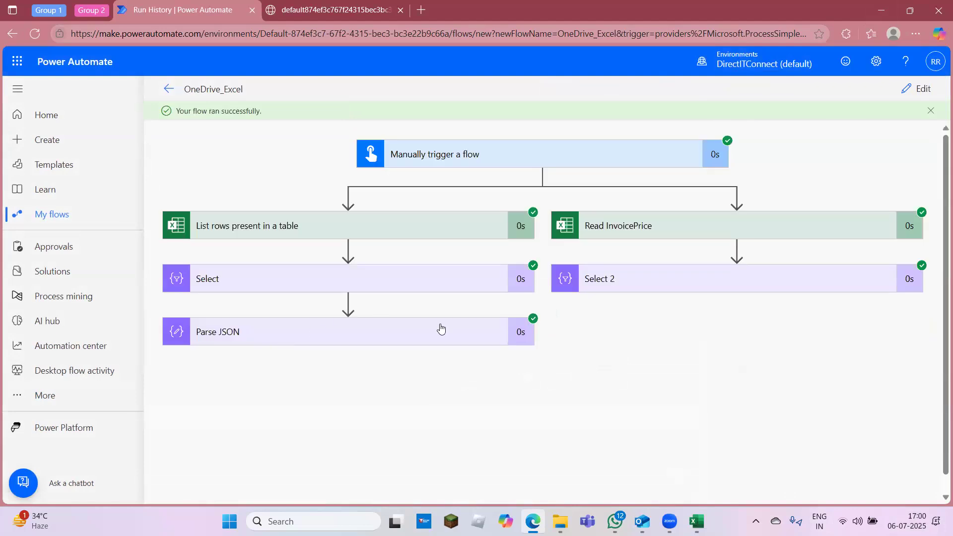
Step: Copy the entire Body output of Select 2 from the run results and return to editing the flow
click(700, 289)
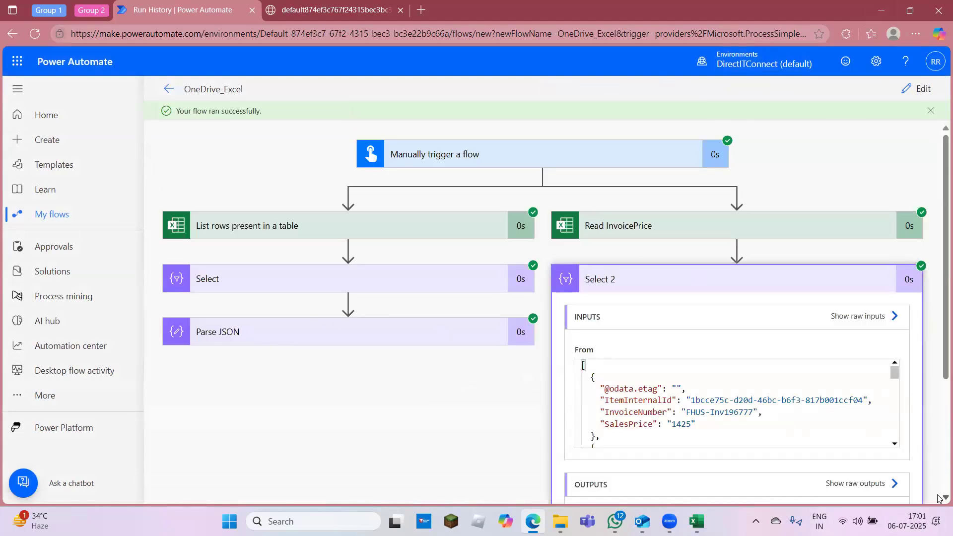
scroll(940, 498, down, 4)
click(680, 396)
key(ctrl+a)
click(441, 370)
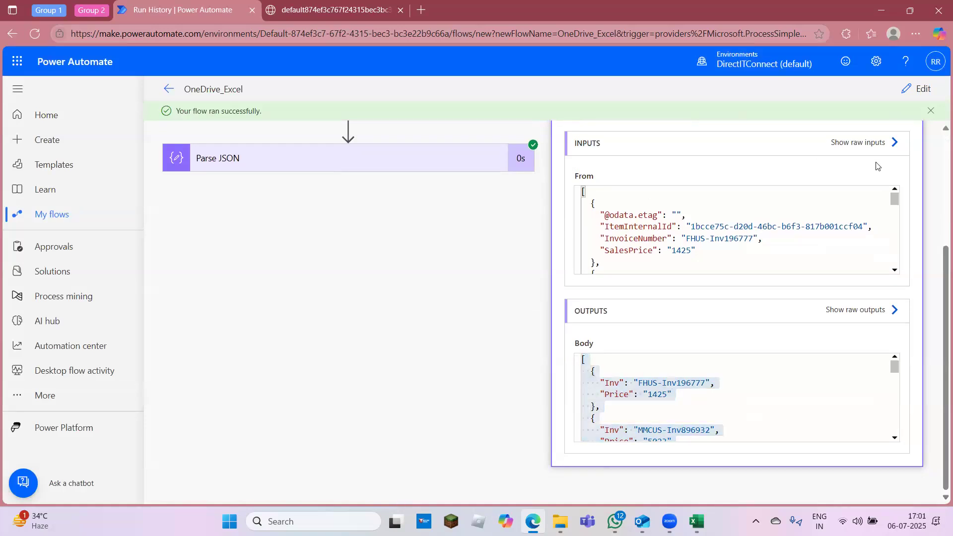
click(918, 97)
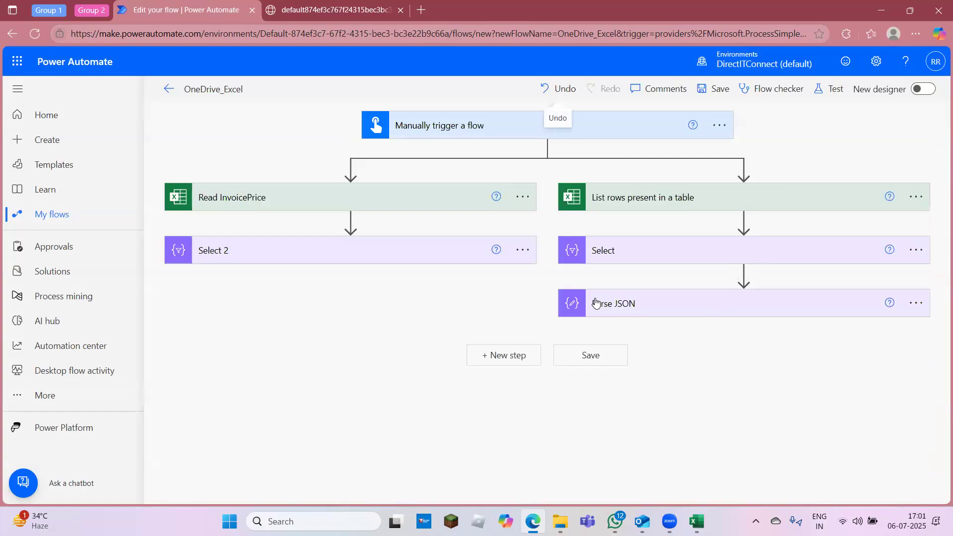
Step: Add a Parse JSON action after Select 2
click(351, 275)
click(351, 293)
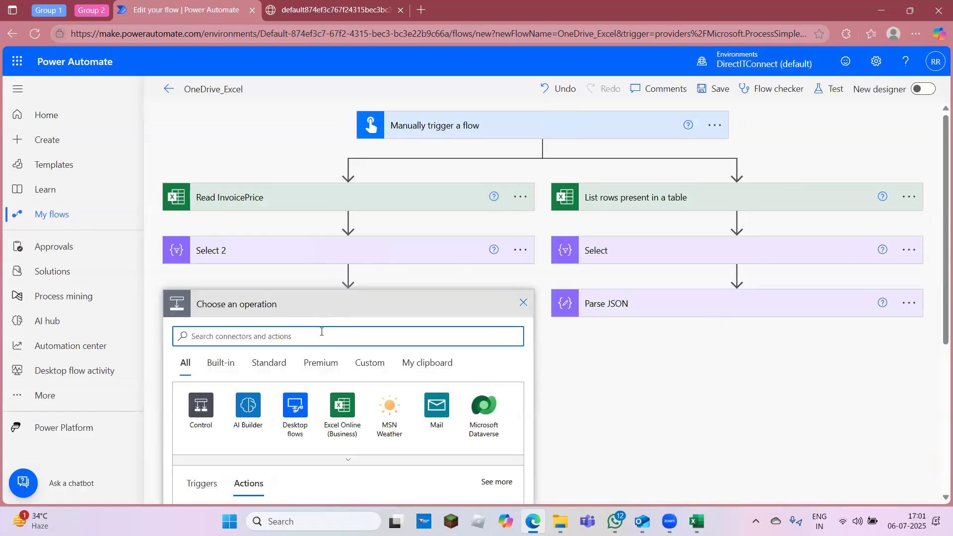
text(prase json)
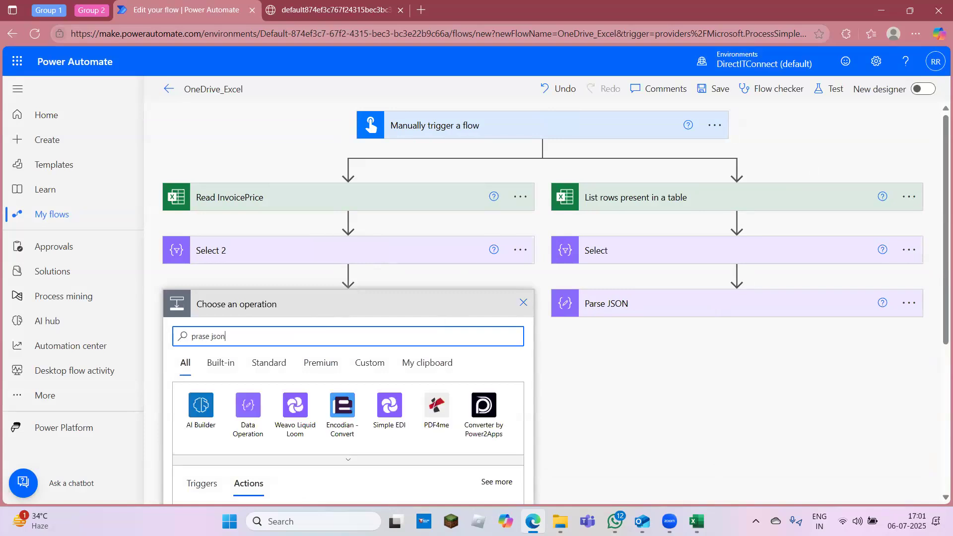
scroll(535, 484, down, 3)
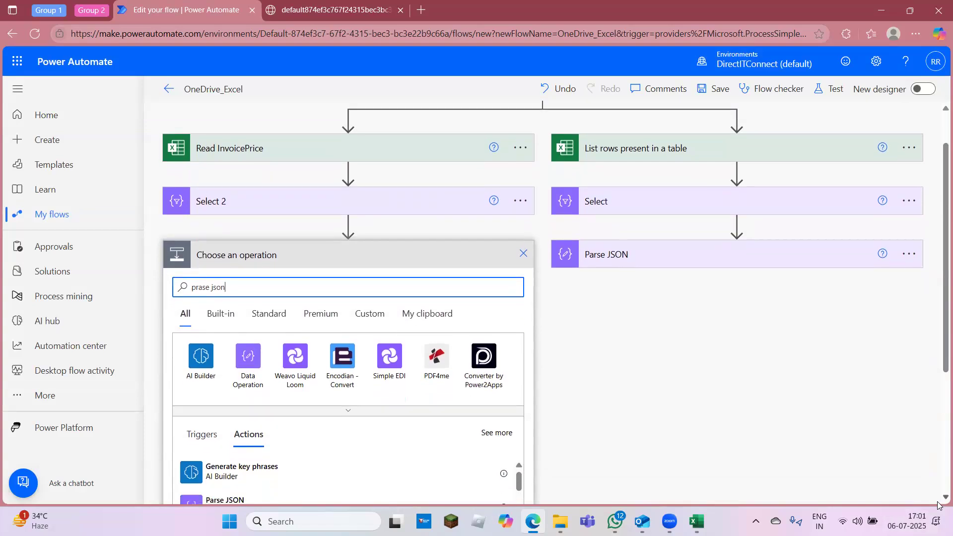
click(234, 416)
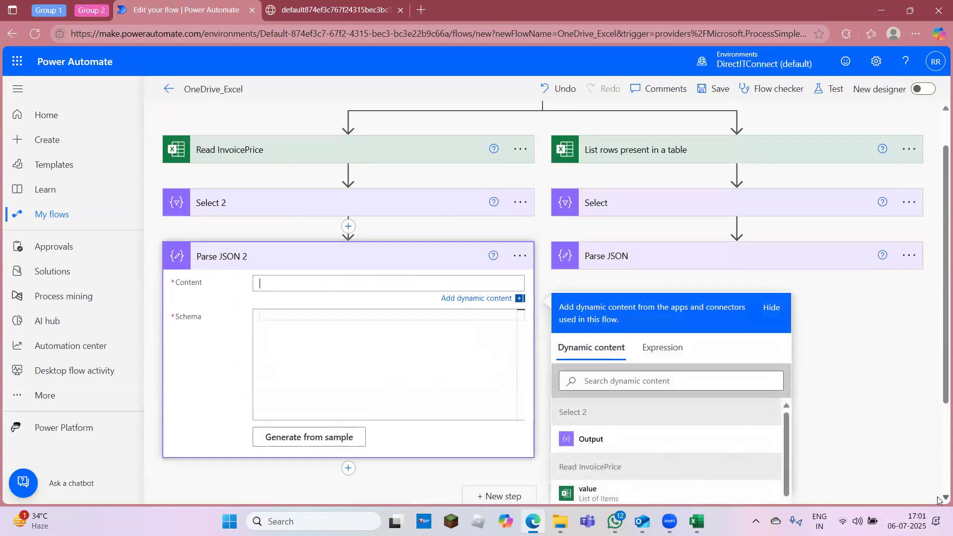
Step: Set Parse JSON 2's content to the Select 2 Output and generate its schema from the copied sample
scroll(939, 499, down, 1)
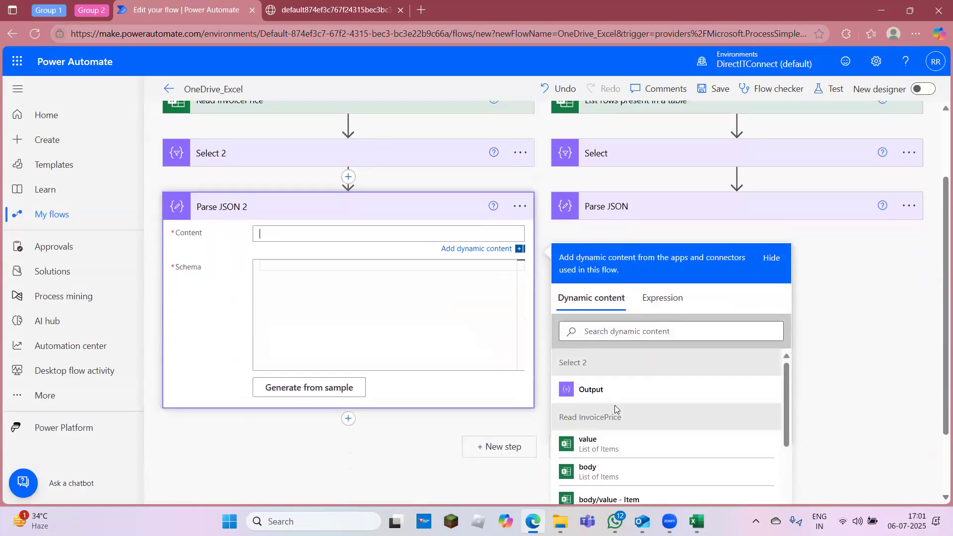
click(631, 389)
click(285, 386)
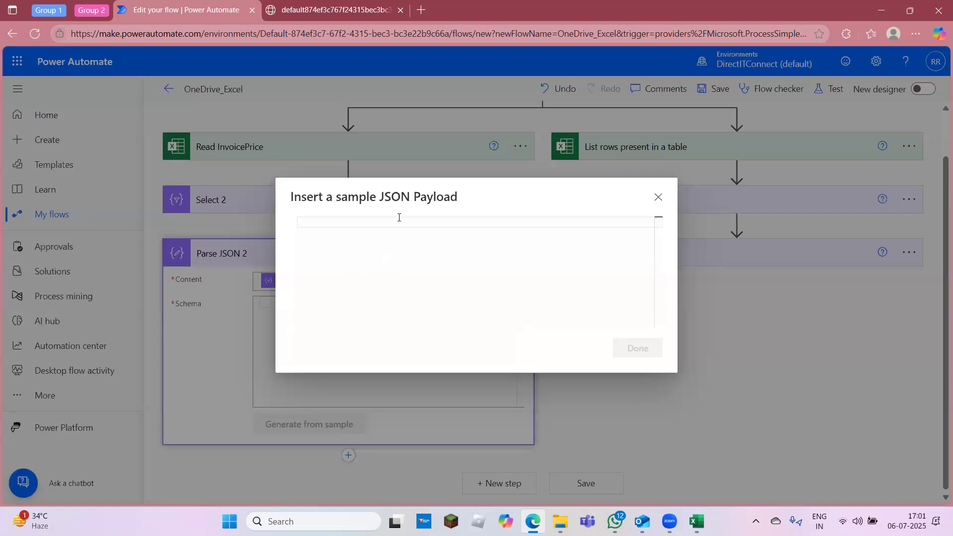
key(ctrl+v)
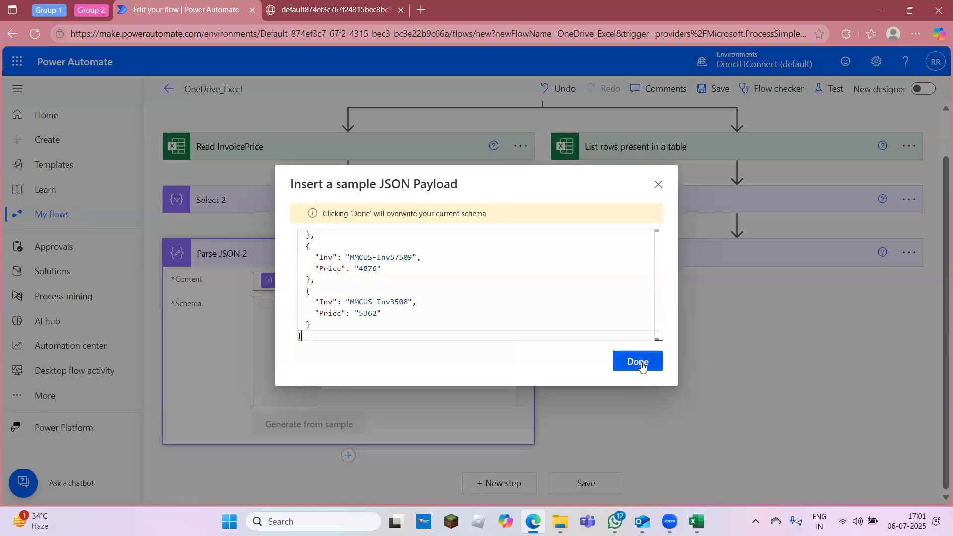
click(639, 365)
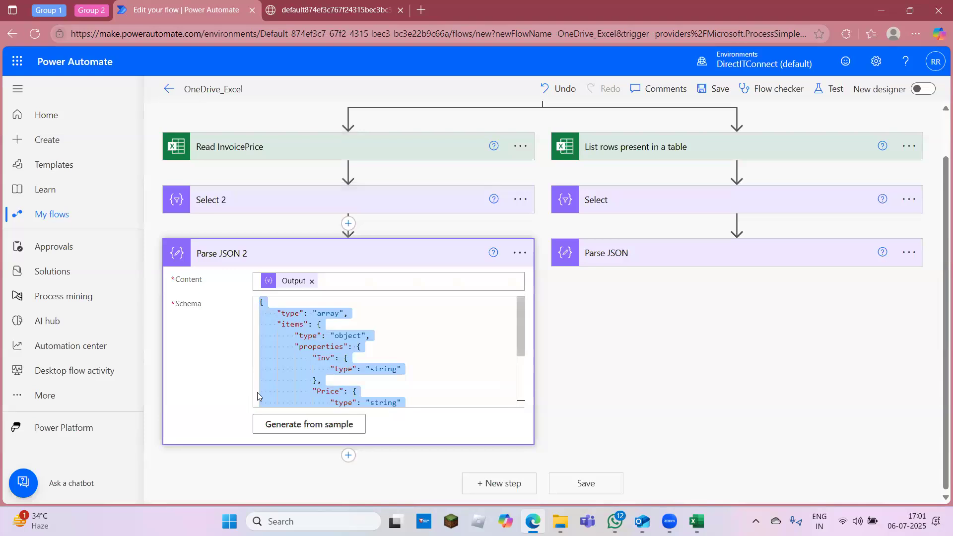
click(323, 259)
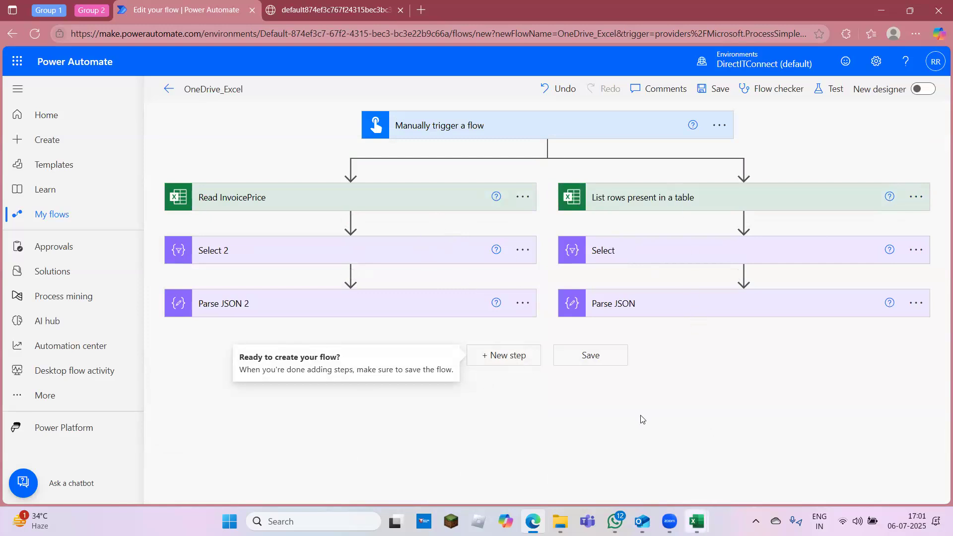
Step: Start a new step joining both branches, and compare the invoice numbers in the InvoicePrice and UIAutomationRawData workbooks
click(489, 363)
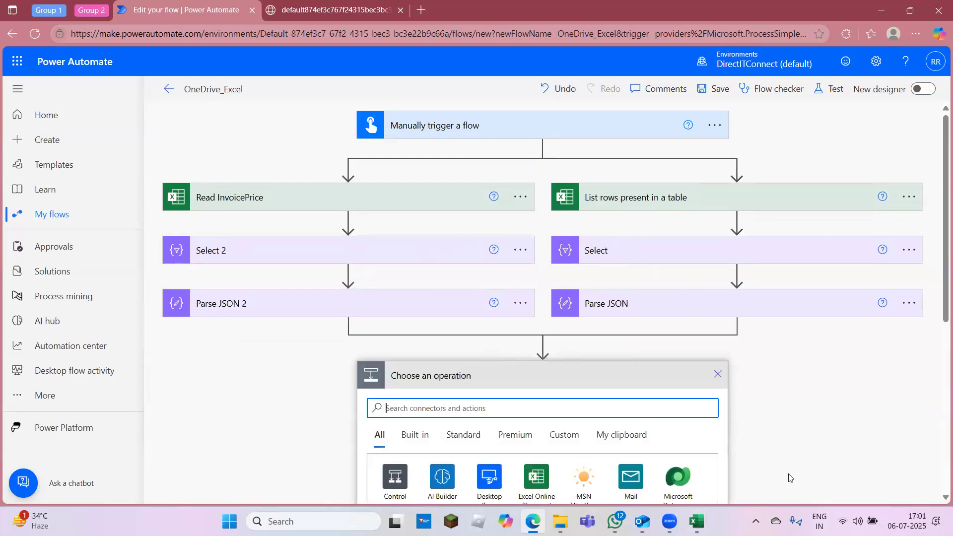
mouse_move(697, 523)
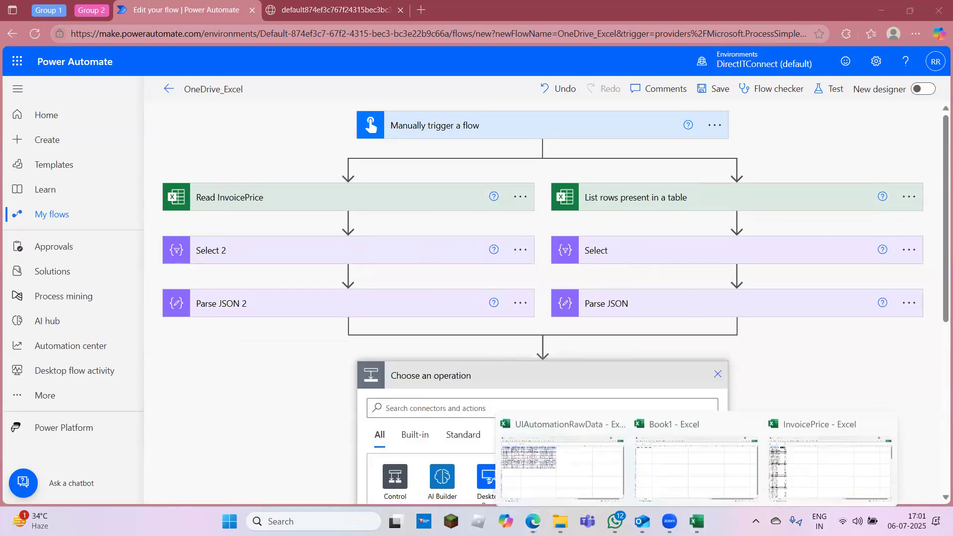
click(756, 456)
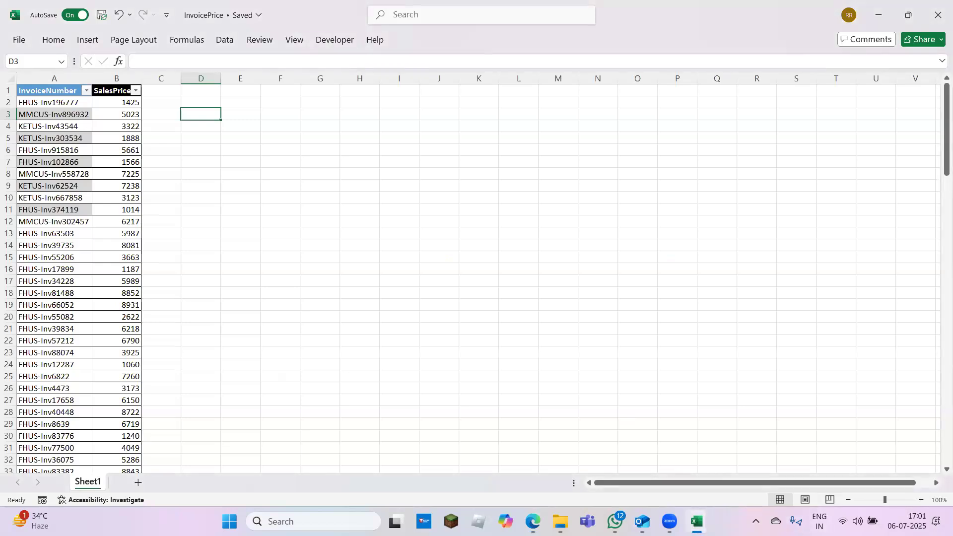
mouse_move(698, 521)
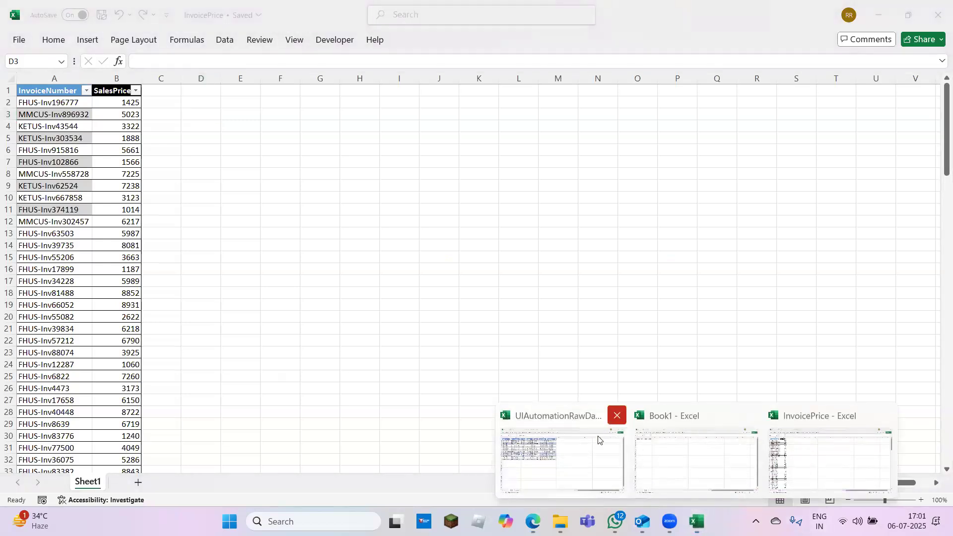
click(580, 455)
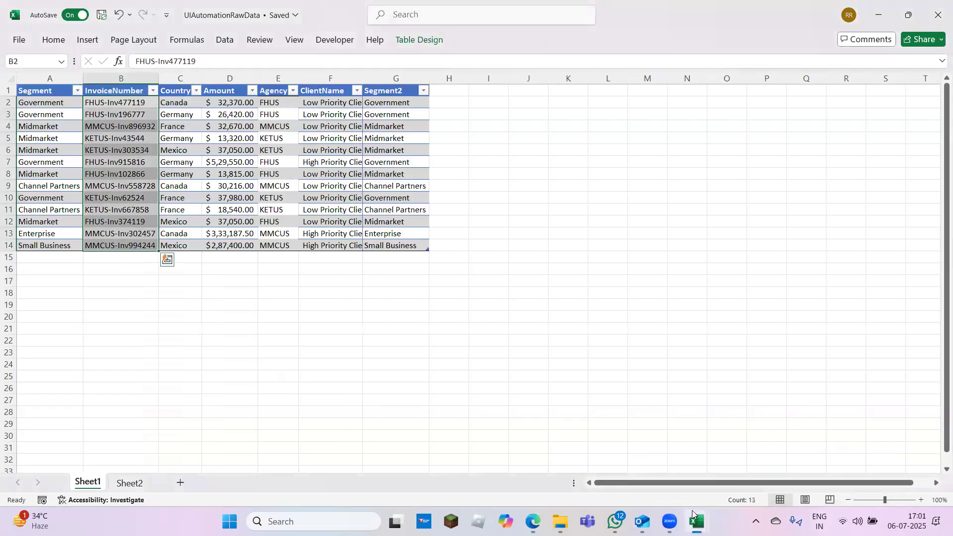
mouse_move(704, 519)
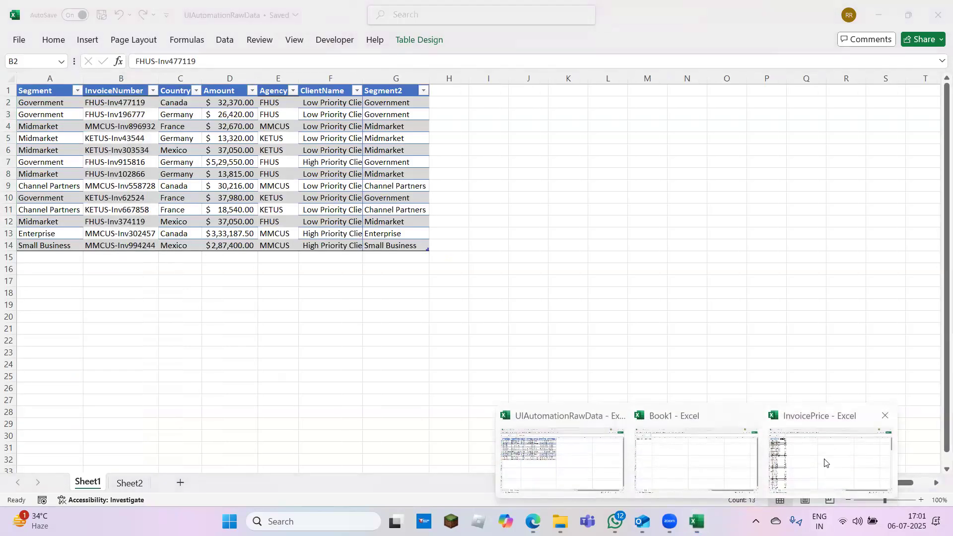
click(777, 456)
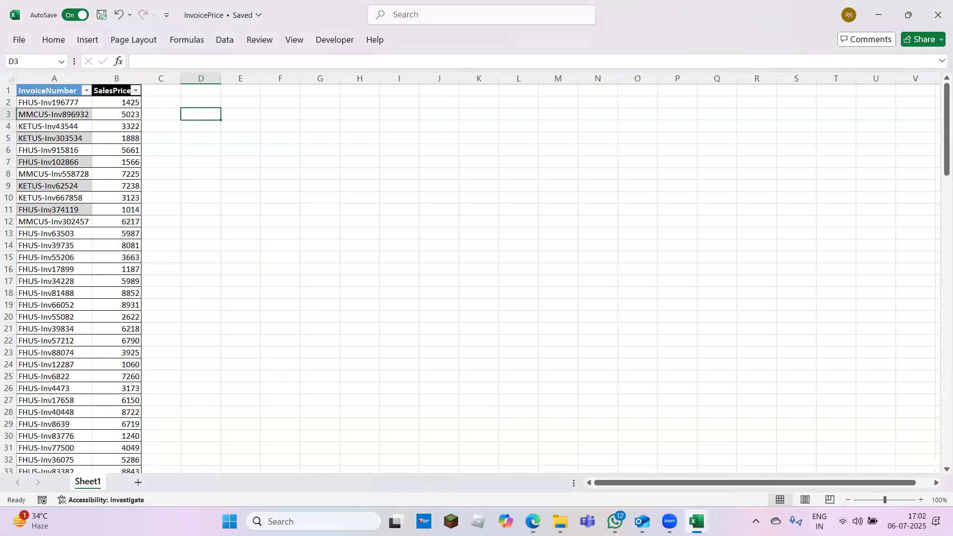
mouse_move(698, 521)
click(512, 436)
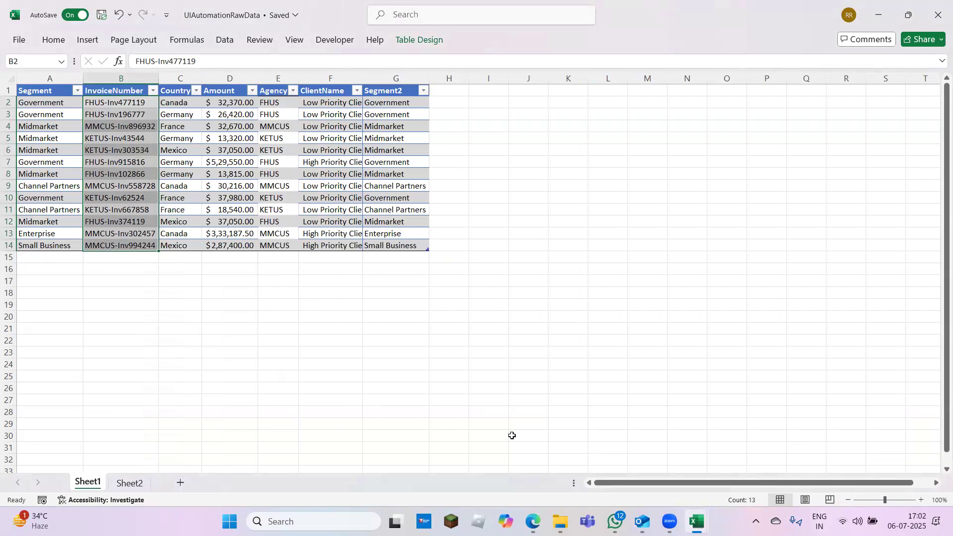
key(alt+Tab)
key(alt+Tab)
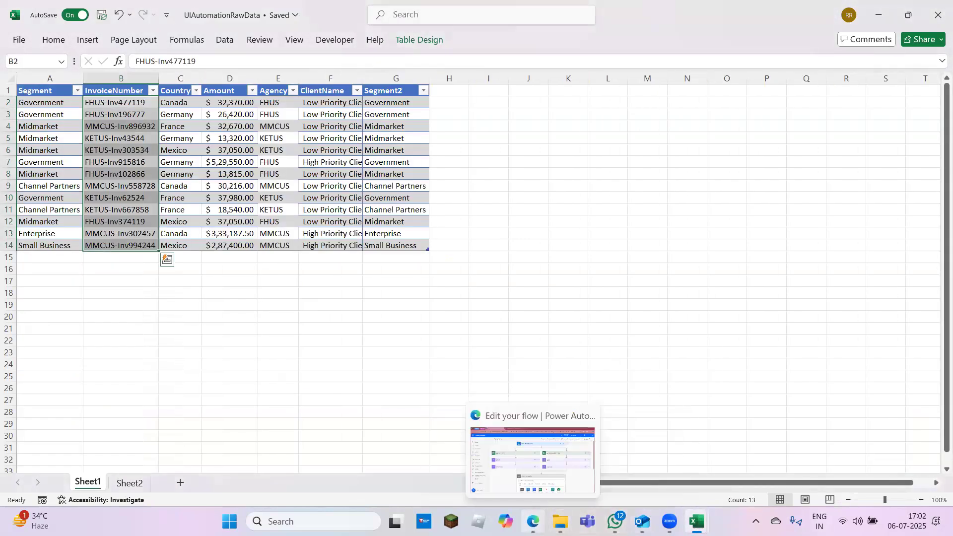
Step: Return to the flow in Power Automate and add a Compose action where the two branches join
click(532, 522)
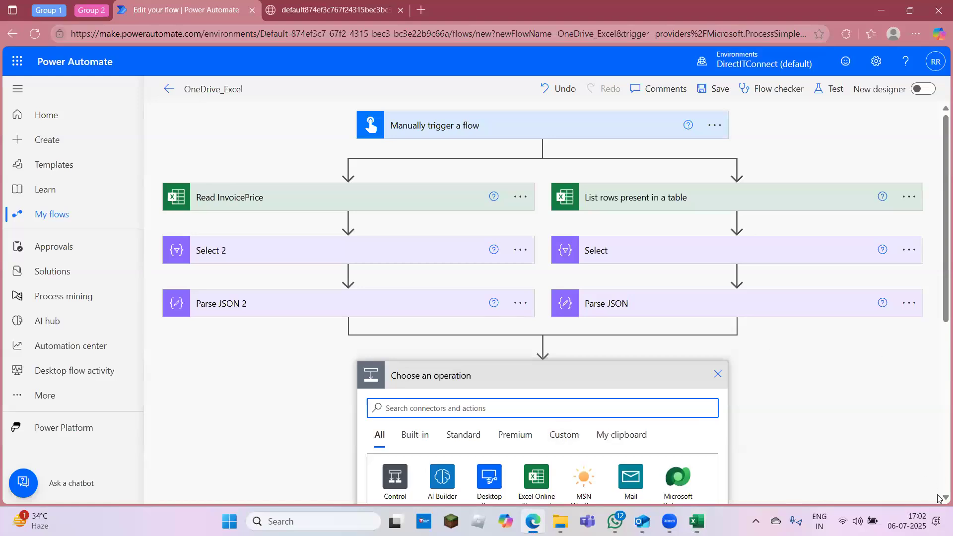
scroll(940, 501, down, 2)
text(compose)
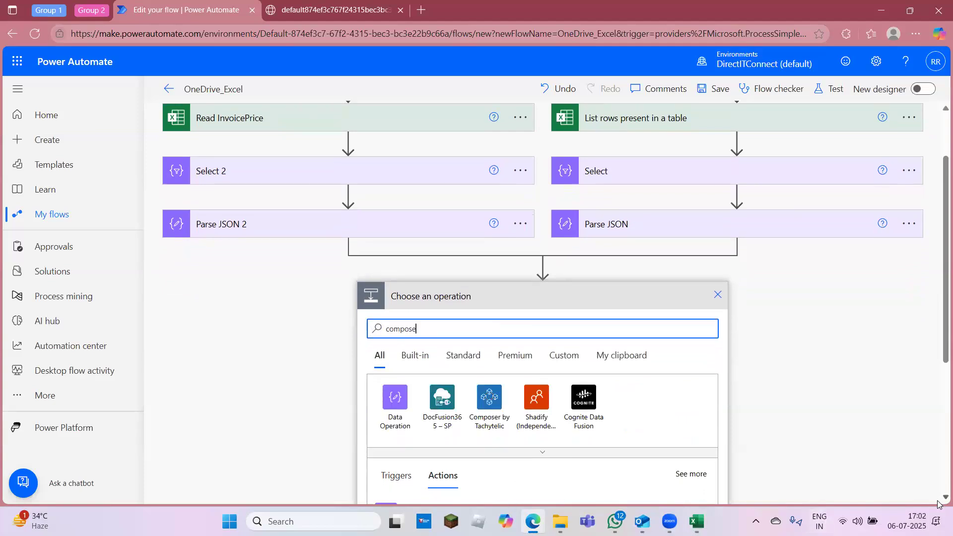
scroll(845, 455, down, 2)
click(419, 422)
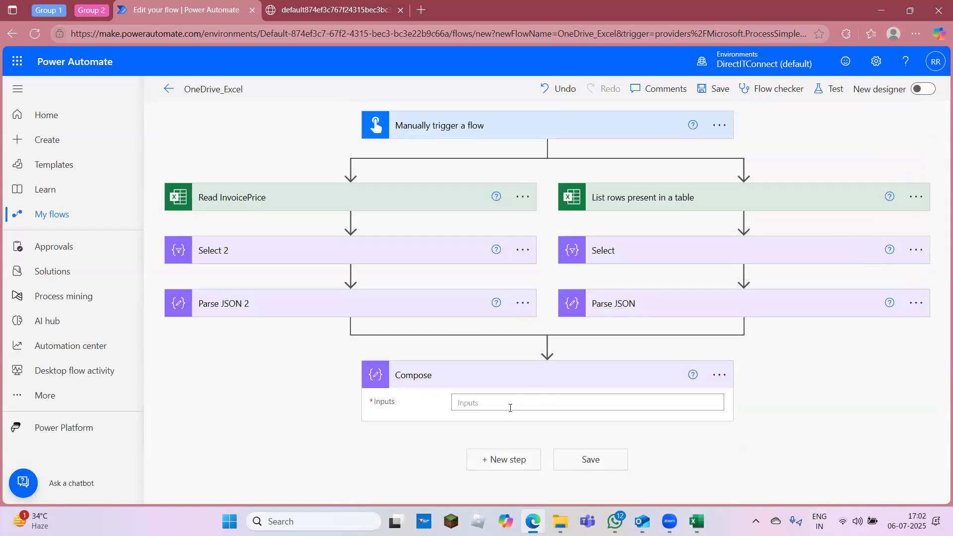
Step: Check the InvoiceNumber column in the UIAutomationRawData workbook, and review the dynamic content available for the Compose input in Power Automate
click(510, 408)
mouse_move(697, 521)
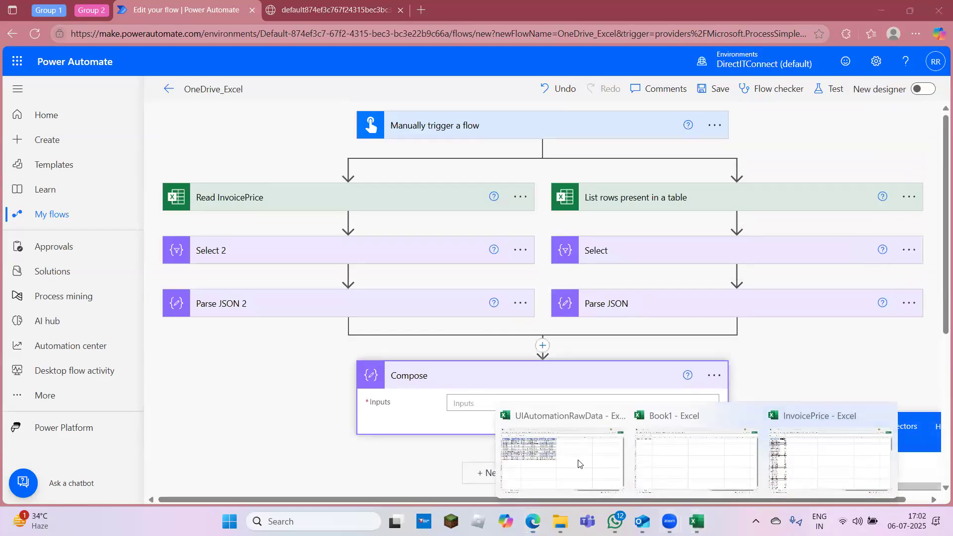
click(578, 464)
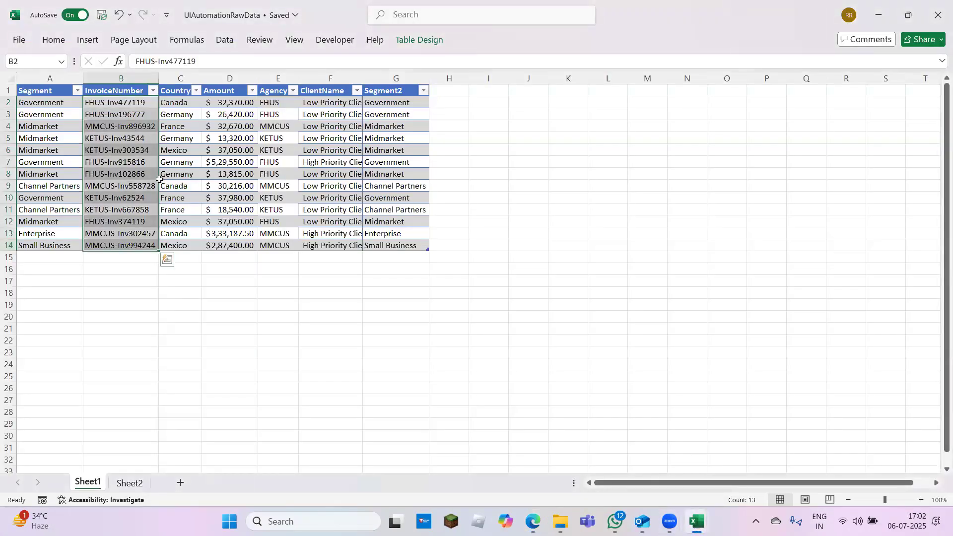
key(alt+Tab)
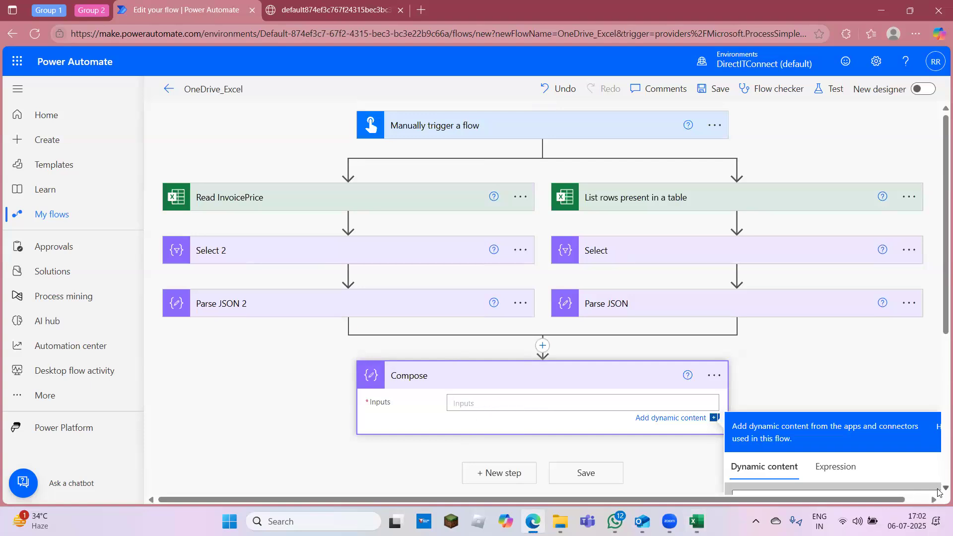
scroll(938, 493, down, 5)
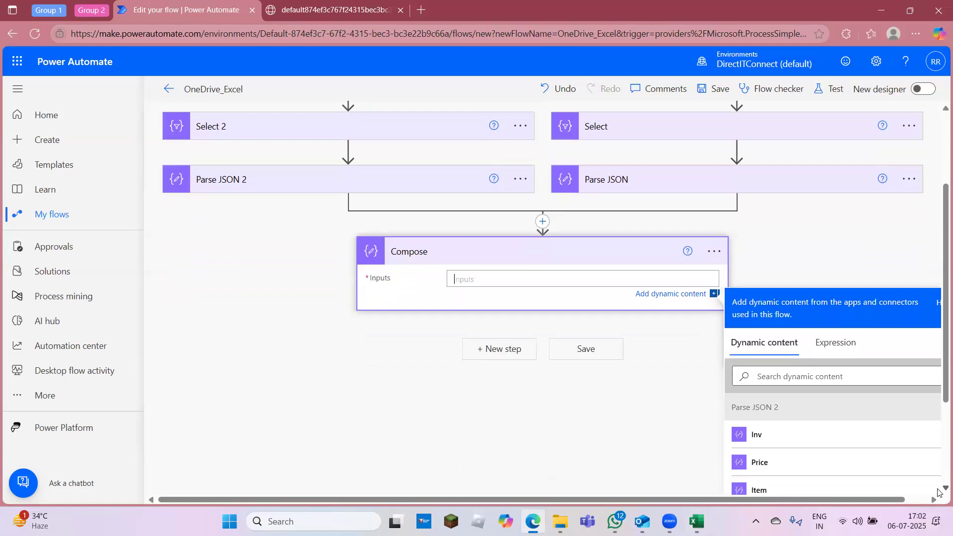
scroll(938, 493, down, 2)
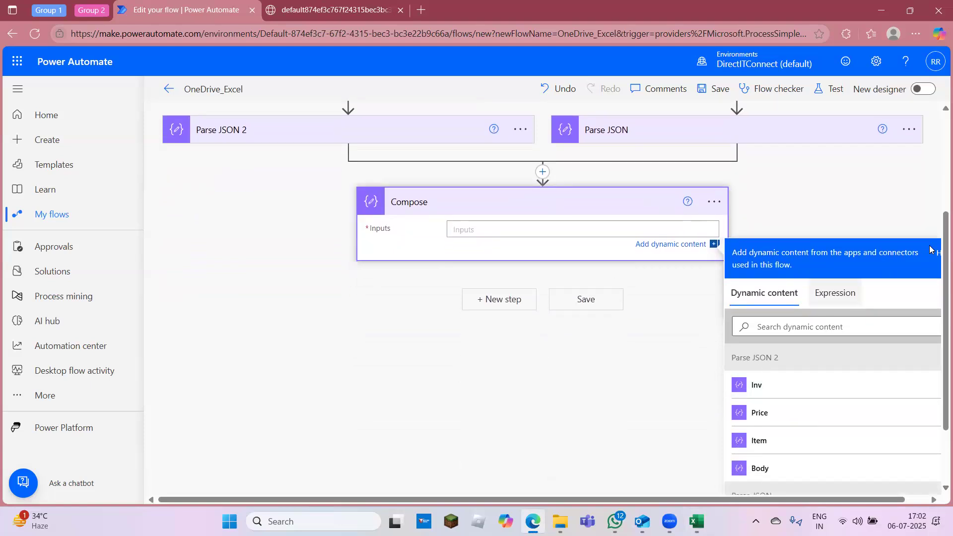
Step: Rename Parse JSON 2 to Parse JSON-PriceTable and Parse JSON to Parse JSON-InvoiceTable
scroll(939, 118, up, 7)
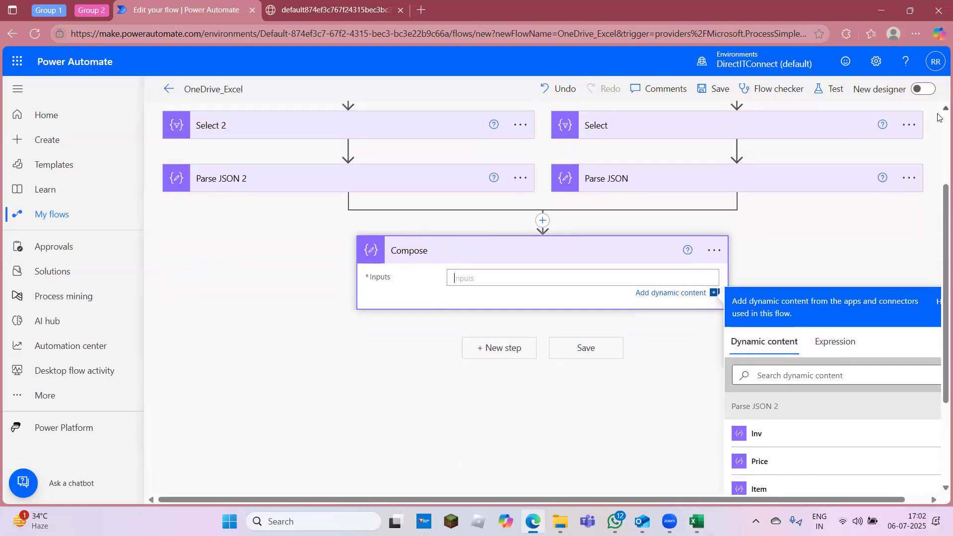
click(521, 307)
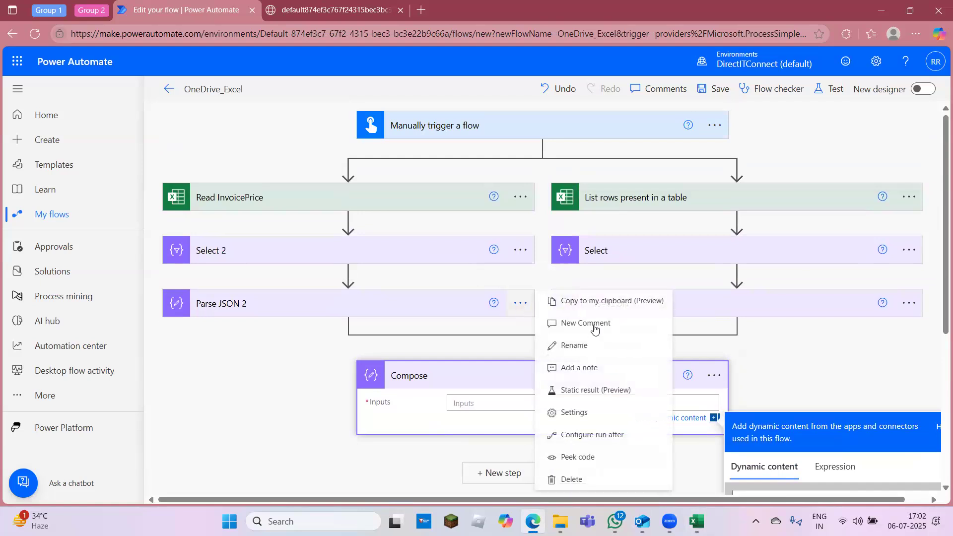
click(596, 346)
key(Right)
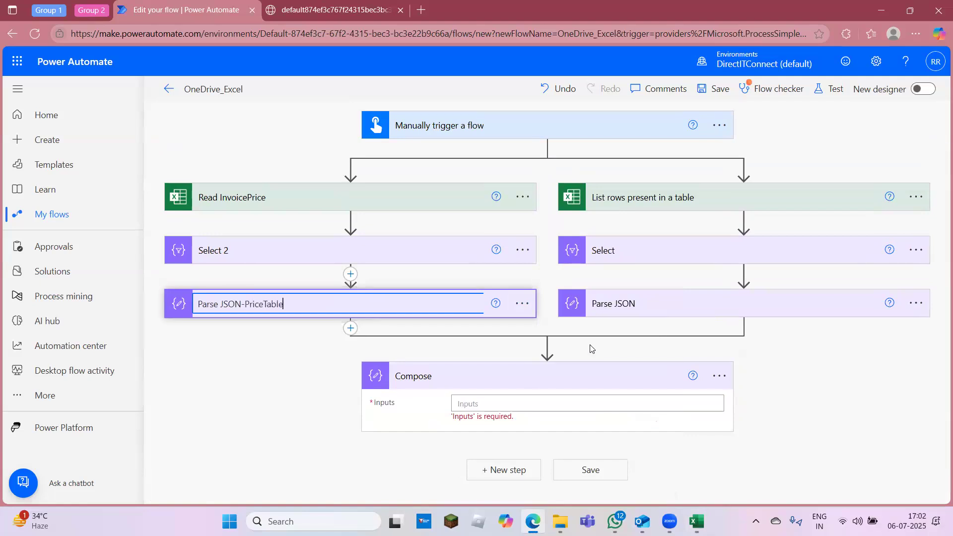
click(268, 386)
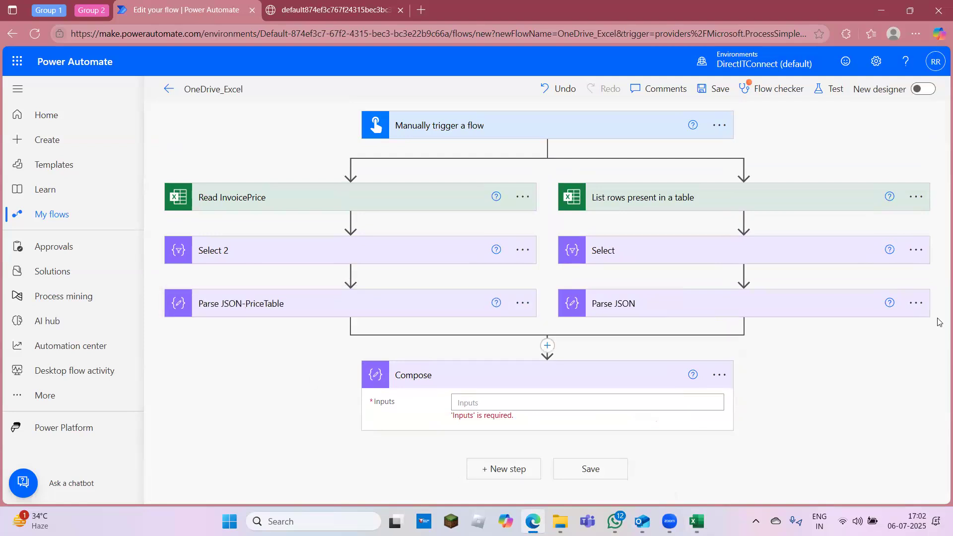
click(917, 304)
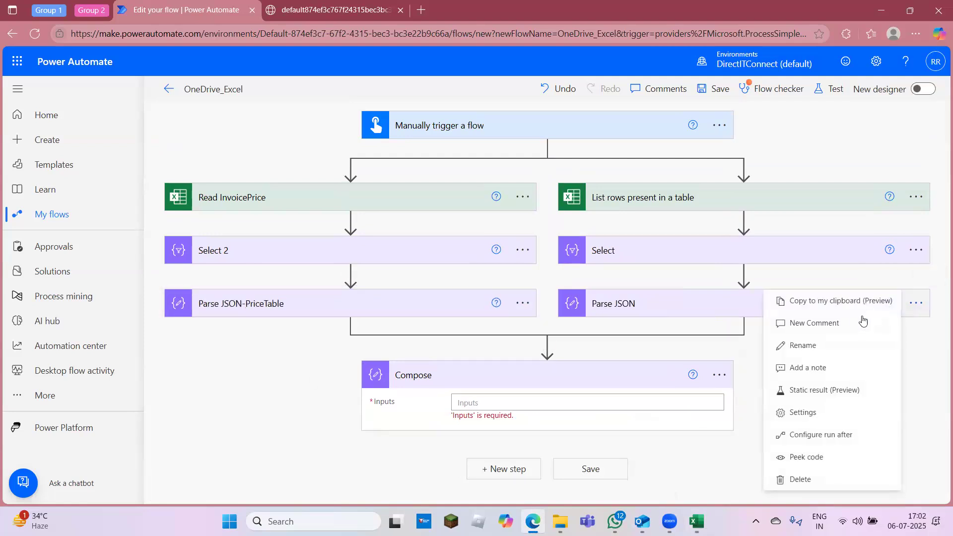
click(836, 345)
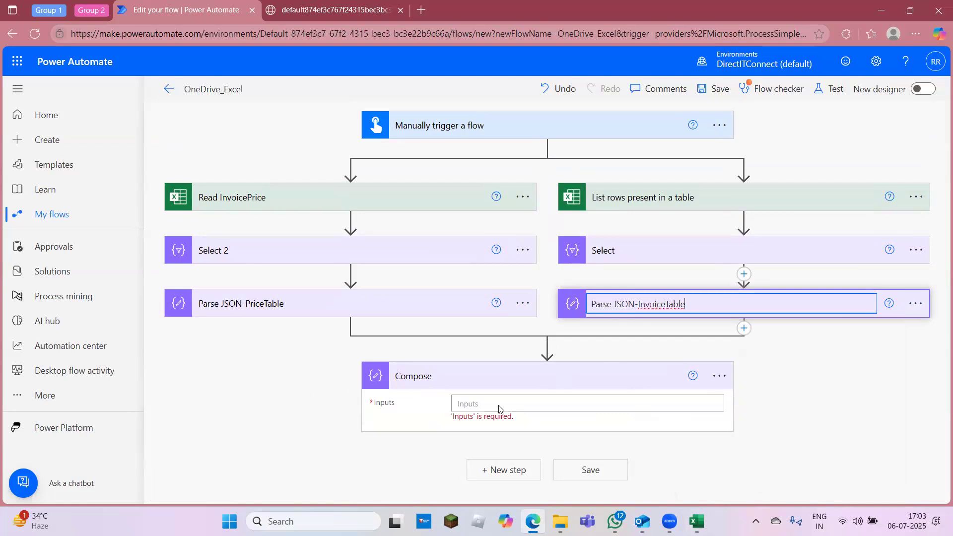
Step: Set the Compose input to the Invoice value from Parse JSON-InvoiceTable, and expand the Compose action inside its loop
click(544, 416)
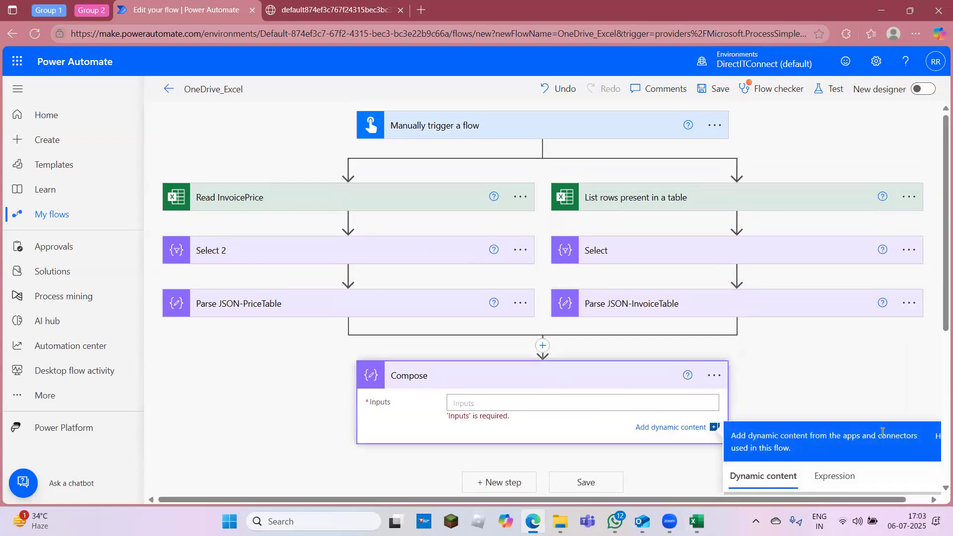
click(946, 489)
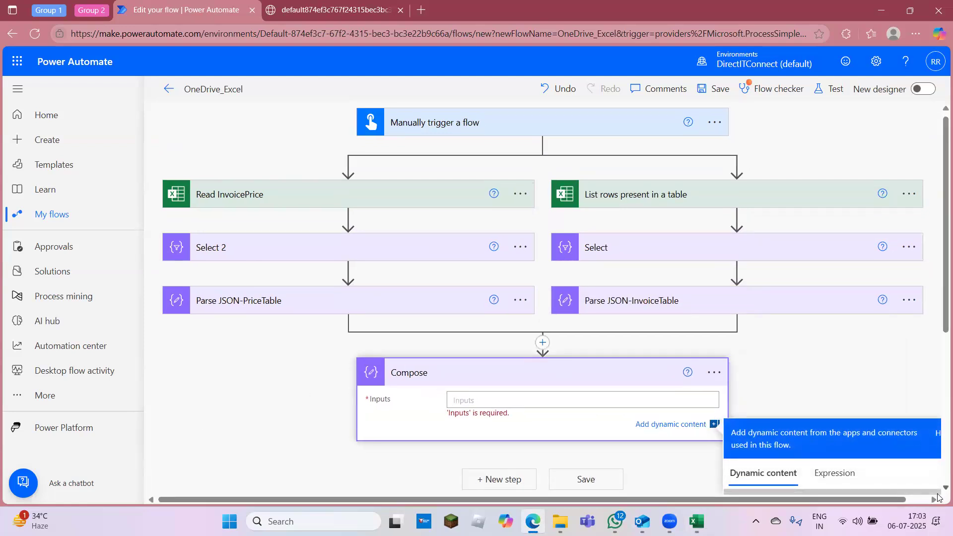
click(945, 488)
click(946, 489)
click(945, 489)
click(946, 489)
click(945, 488)
click(946, 489)
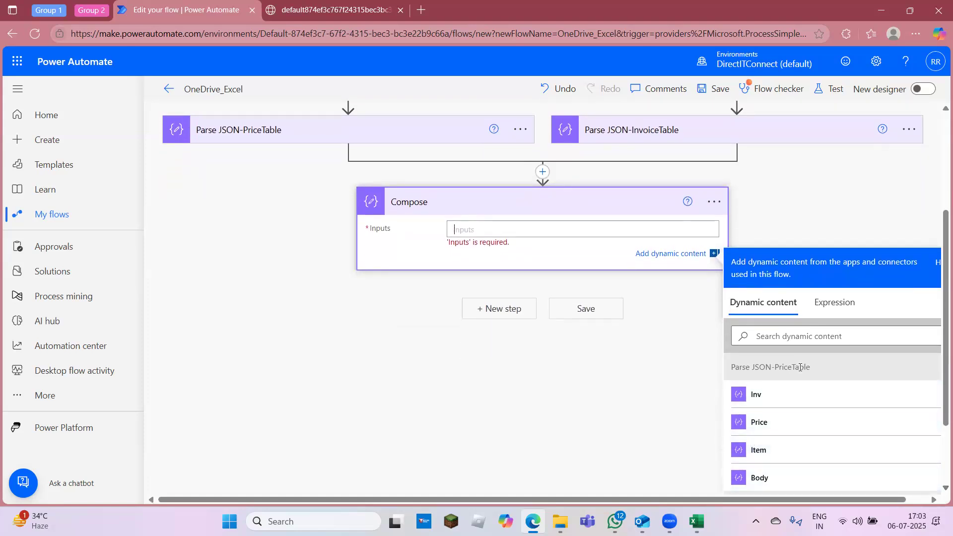
scroll(939, 493, down, 2)
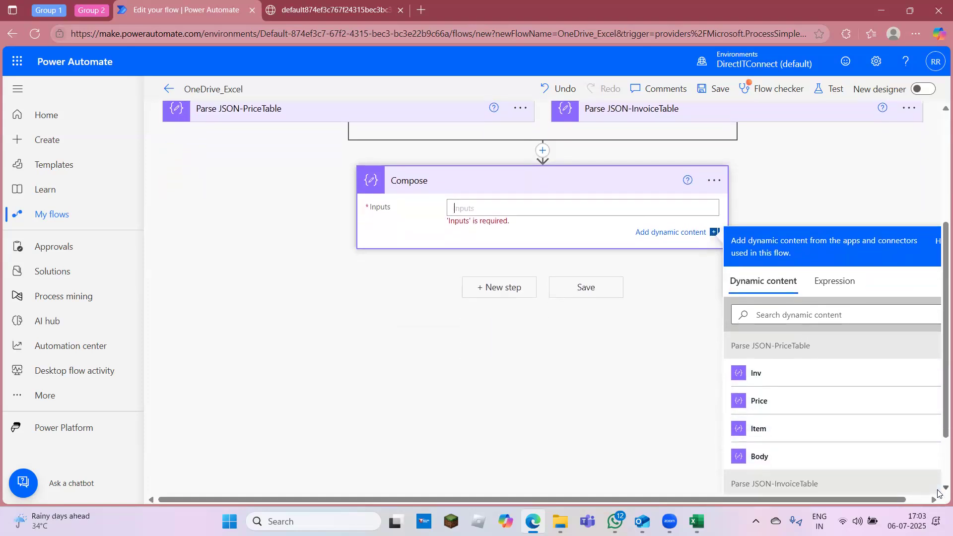
click(788, 434)
click(571, 415)
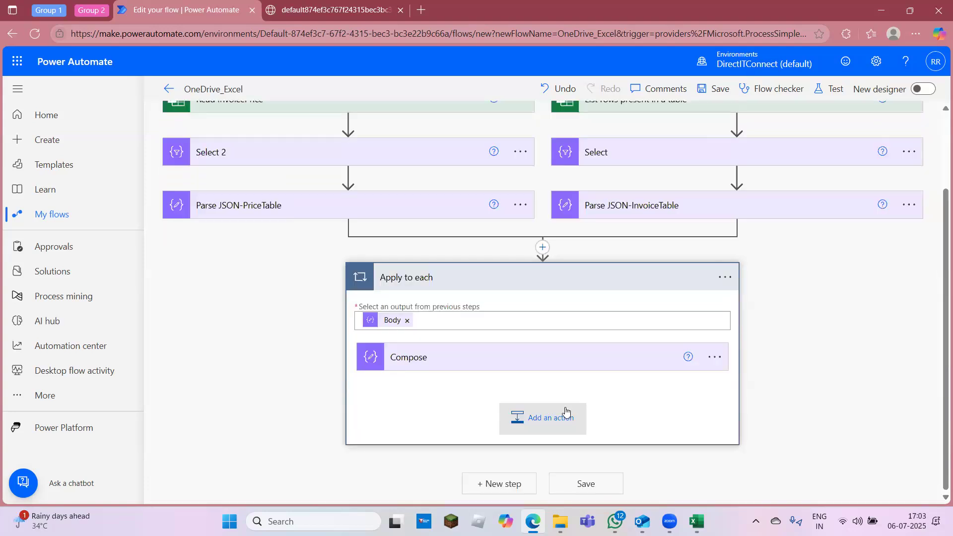
click(448, 371)
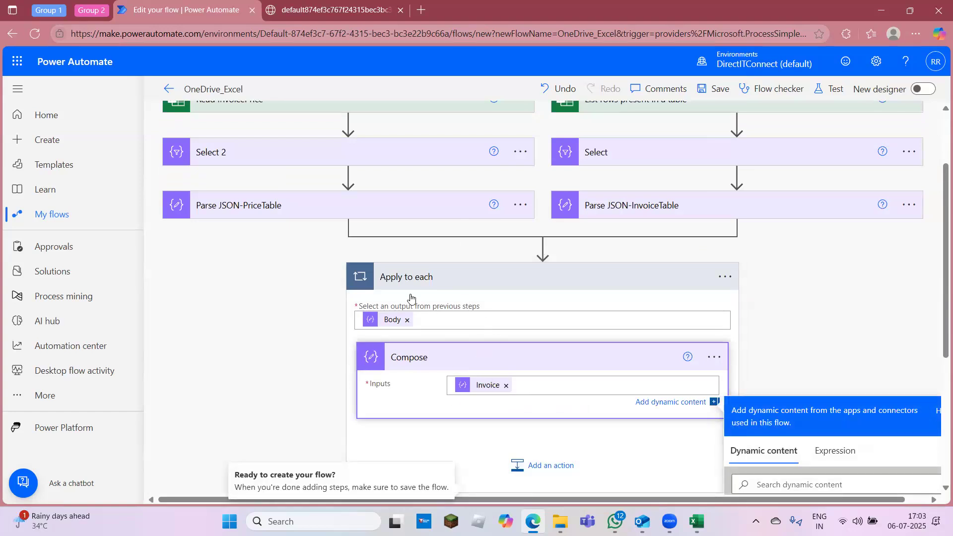
Step: Rename the Compose action to InvoiceNumber-InvoiceTable
click(714, 357)
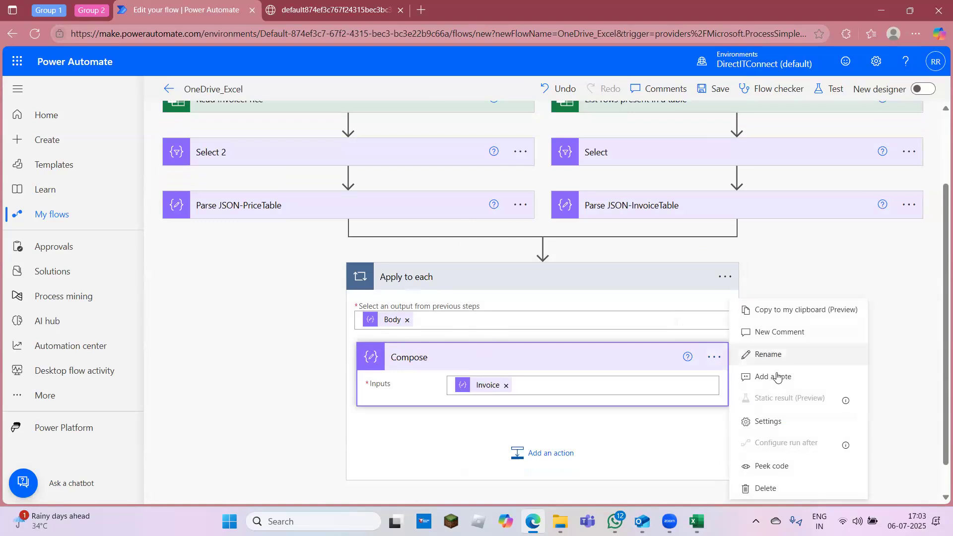
click(782, 362)
text(Inv)
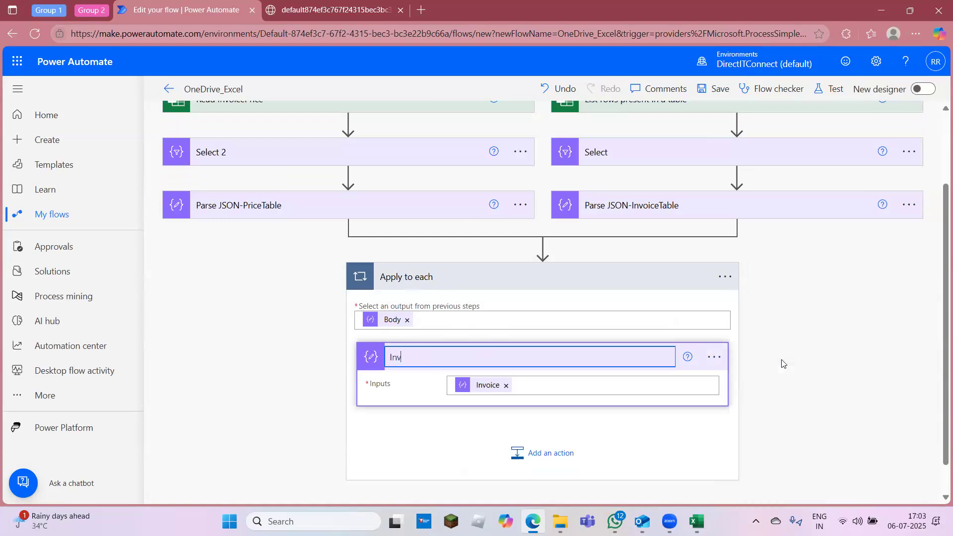
text(oiceNumber-InvoiceTable)
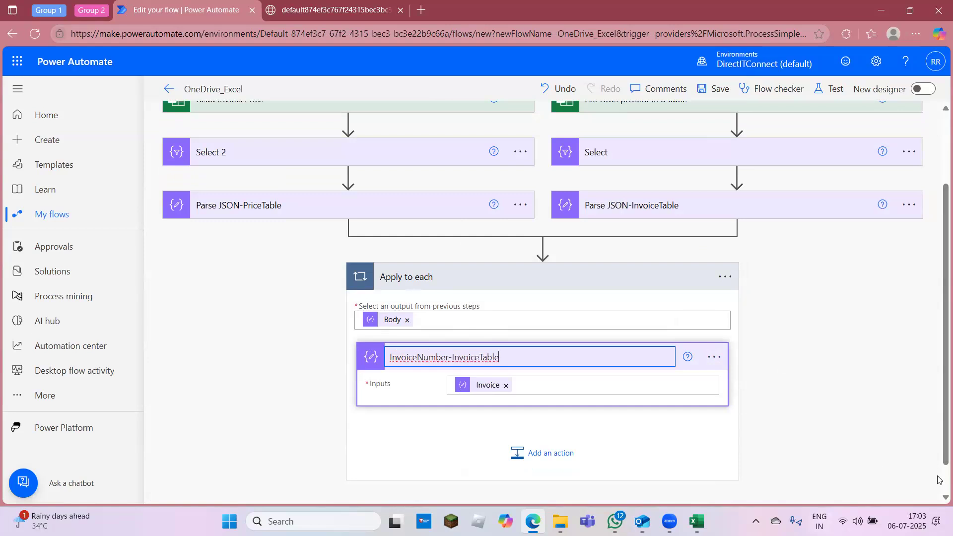
click(933, 492)
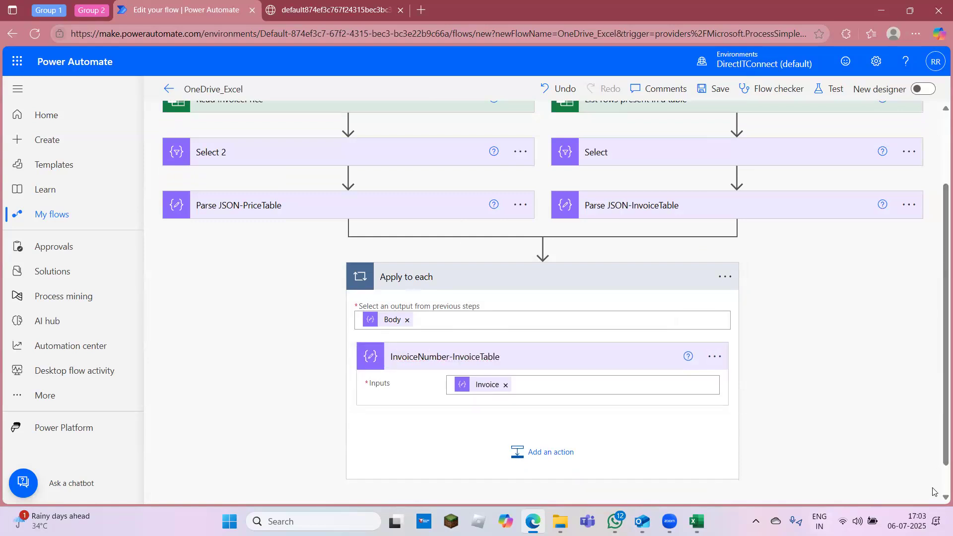
Step: Switch to the UIAutomationRawData workbook, highlight the InvoiceNumber entries, and return to the flow in Power Automate
scroll(938, 502, down, 2)
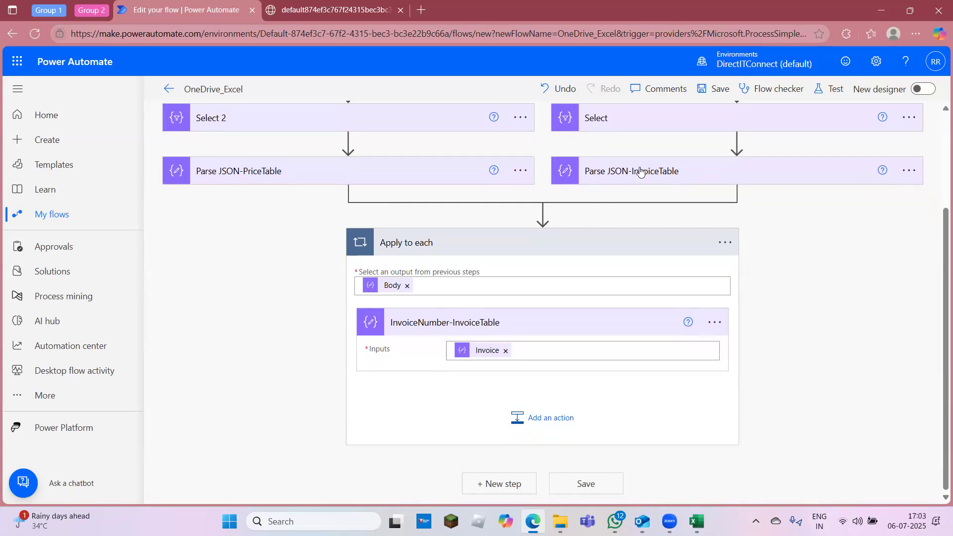
key(alt+Tab)
key(Up)
key(Down)
key(ctrl+shift+Down)
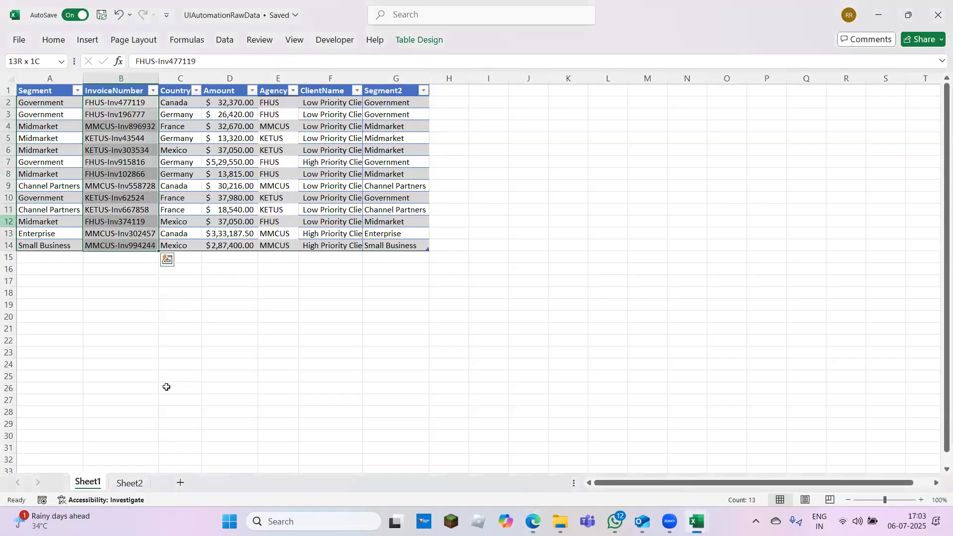
key(alt+Tab)
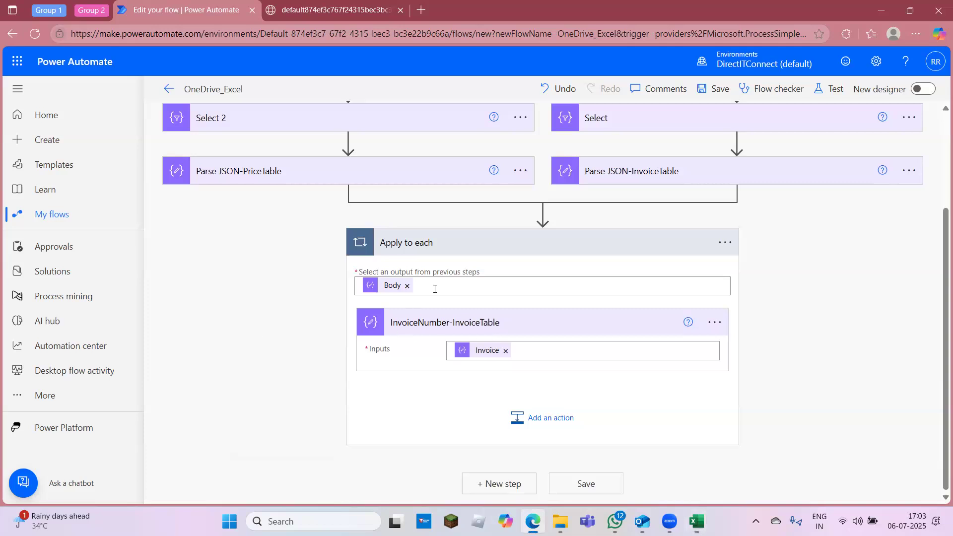
Step: Start a new action after InvoiceNumber-InvoiceTable inside the Apply to each loop
click(545, 417)
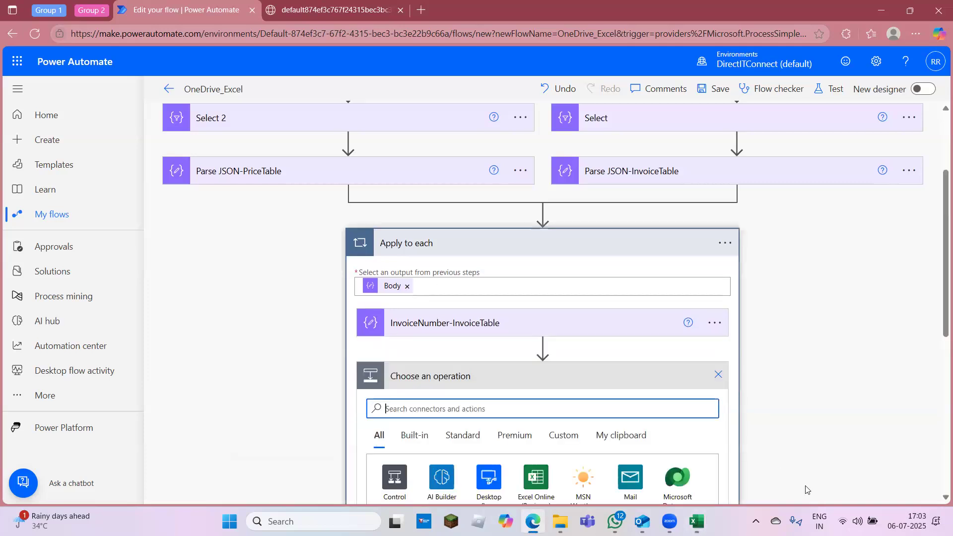
scroll(939, 501, down, 1)
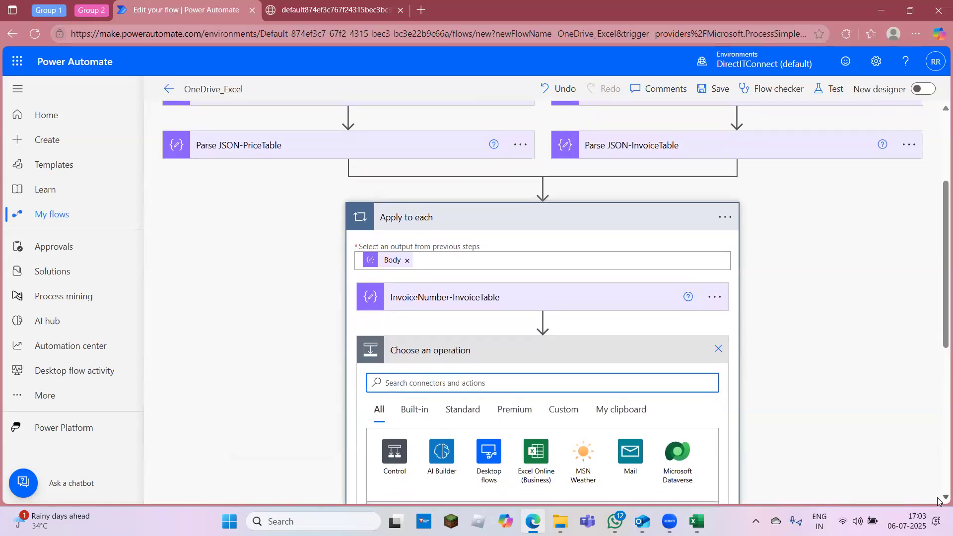
scroll(939, 501, down, 3)
text(til)
text(ter)
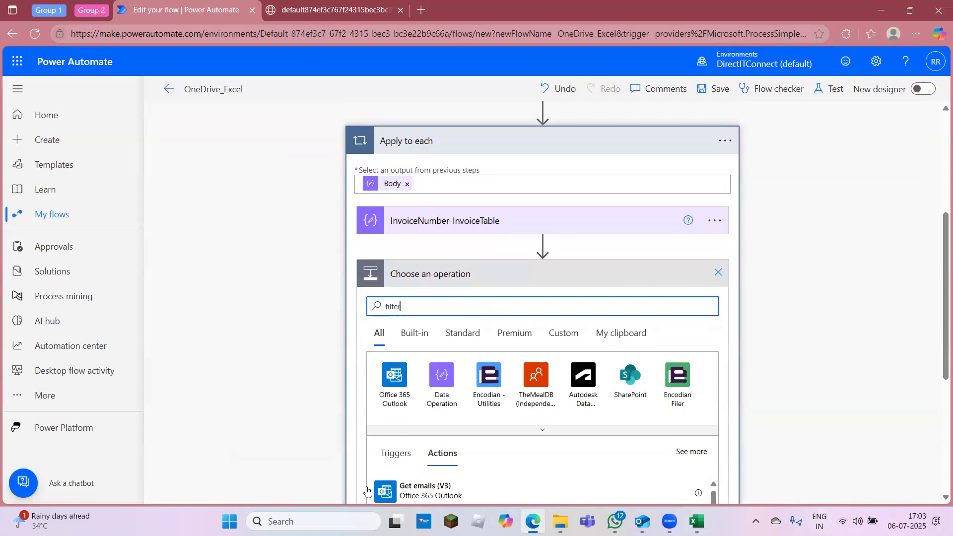
key(BackSpace)
key(BackSpace)
key(BackSpace)
key(BackSpace)
text(c)
key(BackSpace)
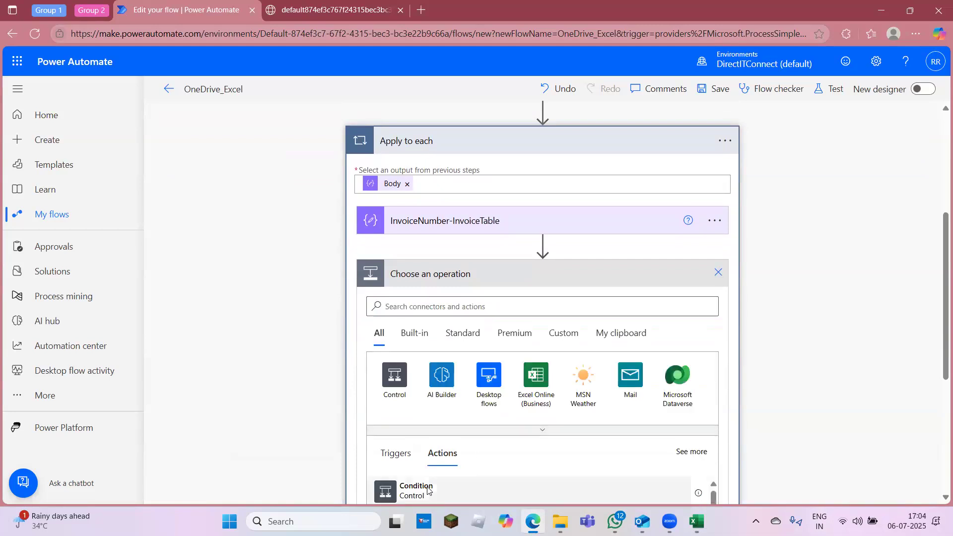
Step: Add a Condition testing that the InvoiceNumber-InvoiceTable Outputs is equal to Inv from Parse JSON-PriceTable, and collapse the outer Apply to each loop
click(428, 491)
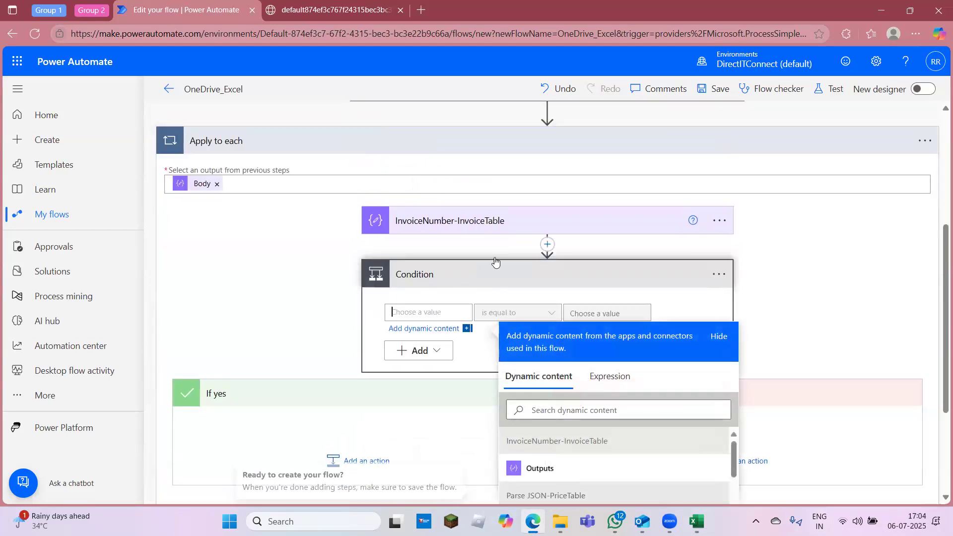
click(540, 469)
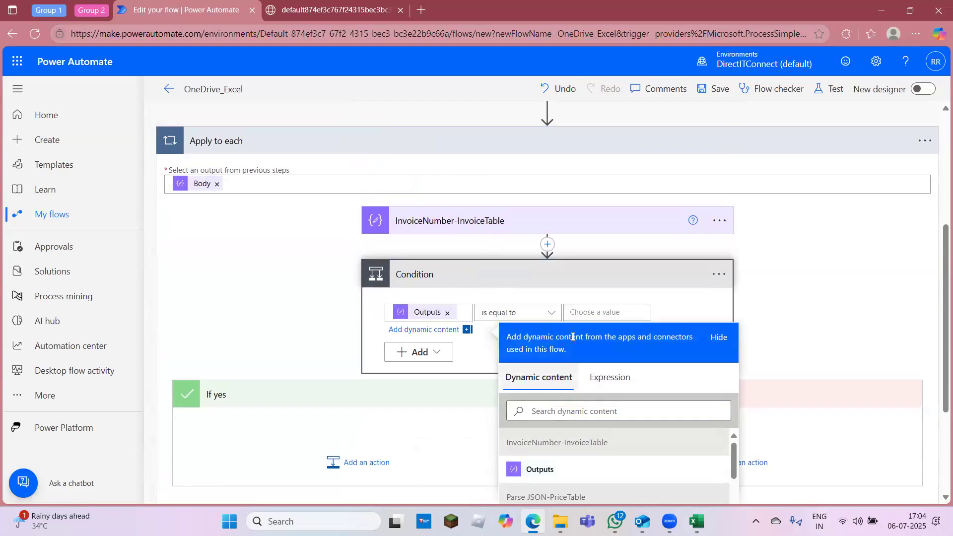
click(595, 310)
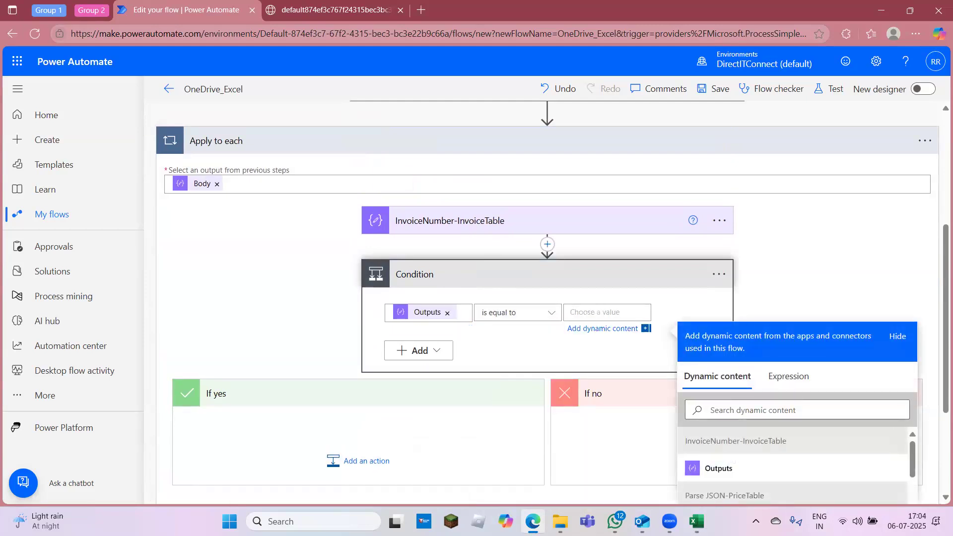
scroll(938, 498, down, 3)
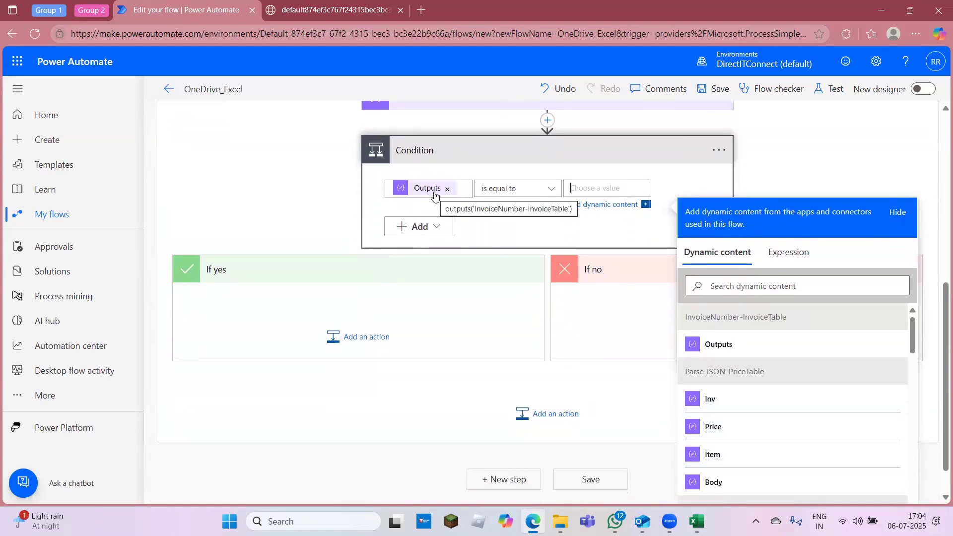
click(725, 403)
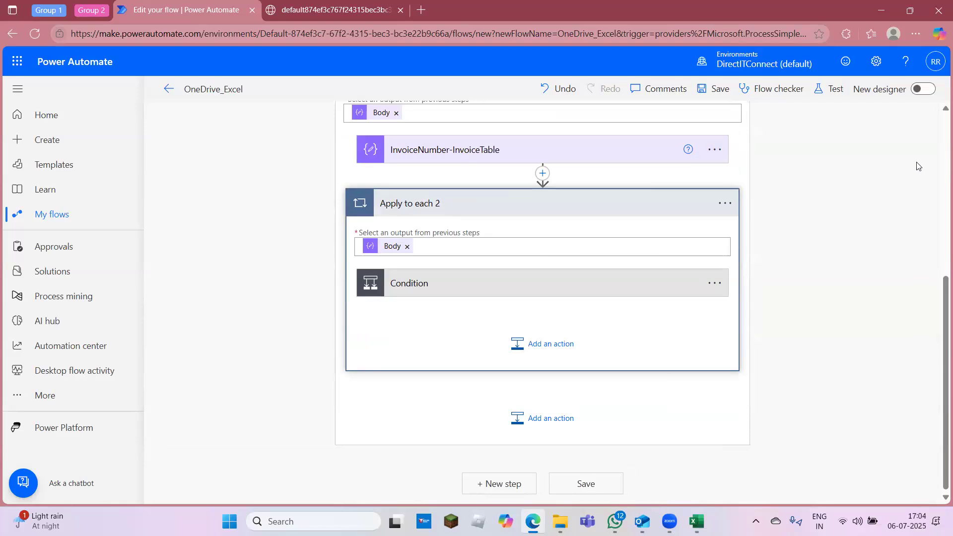
scroll(940, 113, up, 2)
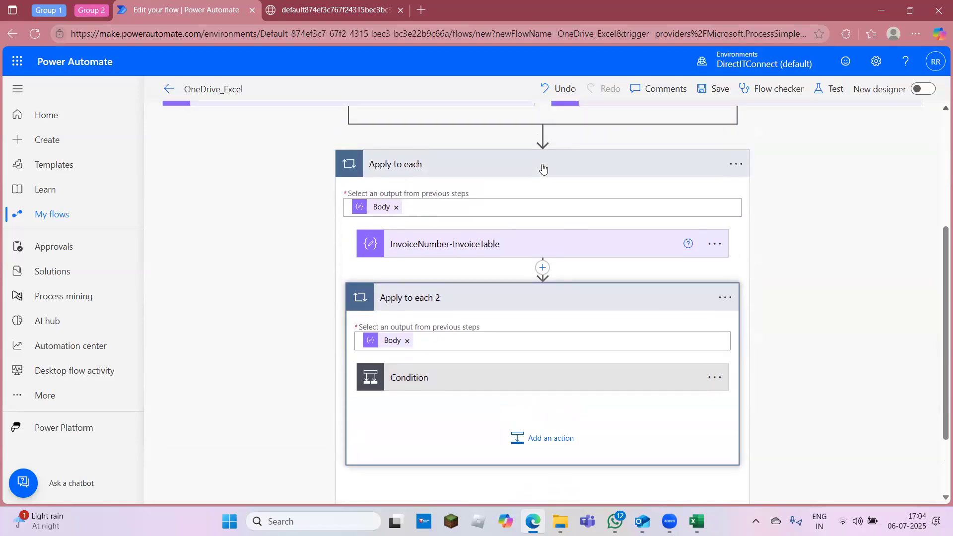
click(496, 171)
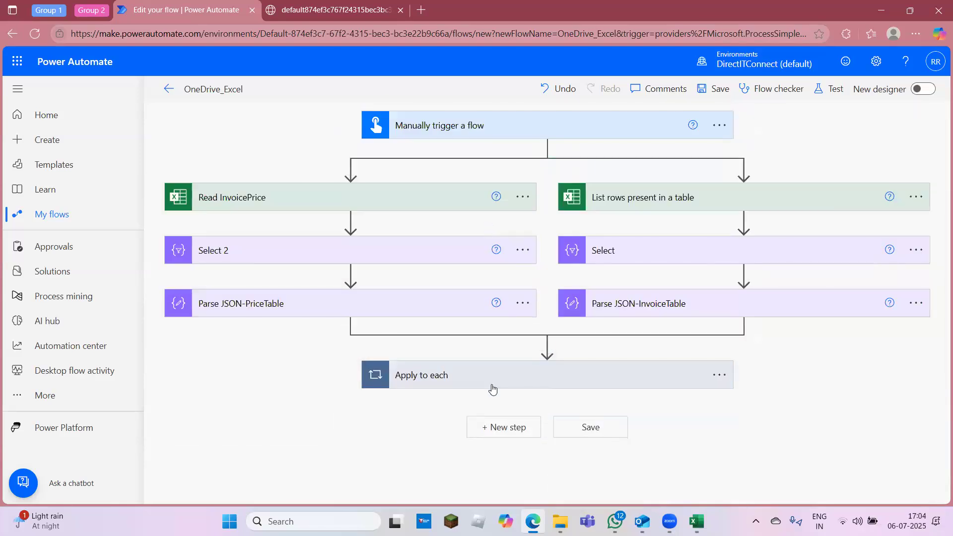
Step: Delete the nested Apply to each 2 loop from inside the outer Apply to each
click(543, 378)
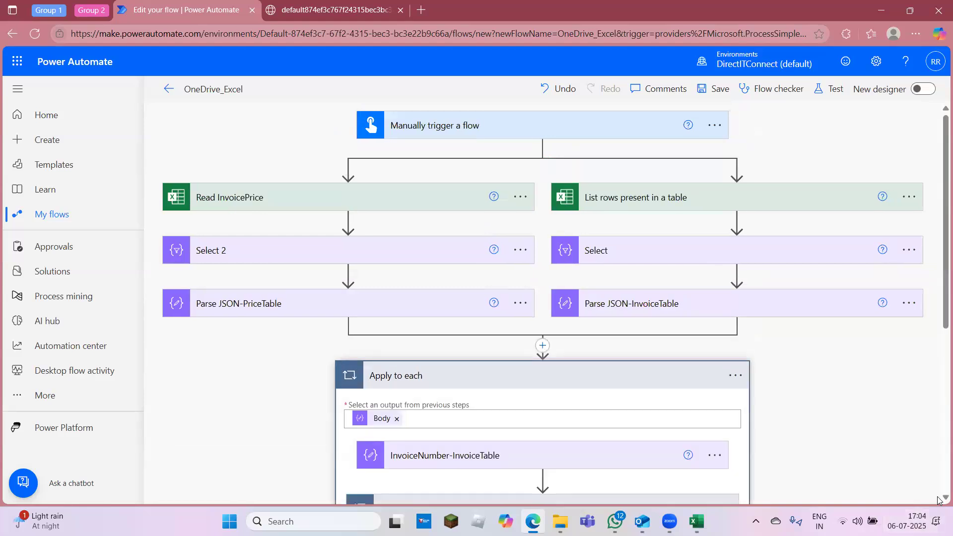
scroll(542, 387, down, 3)
scroll(542, 387, down, 1)
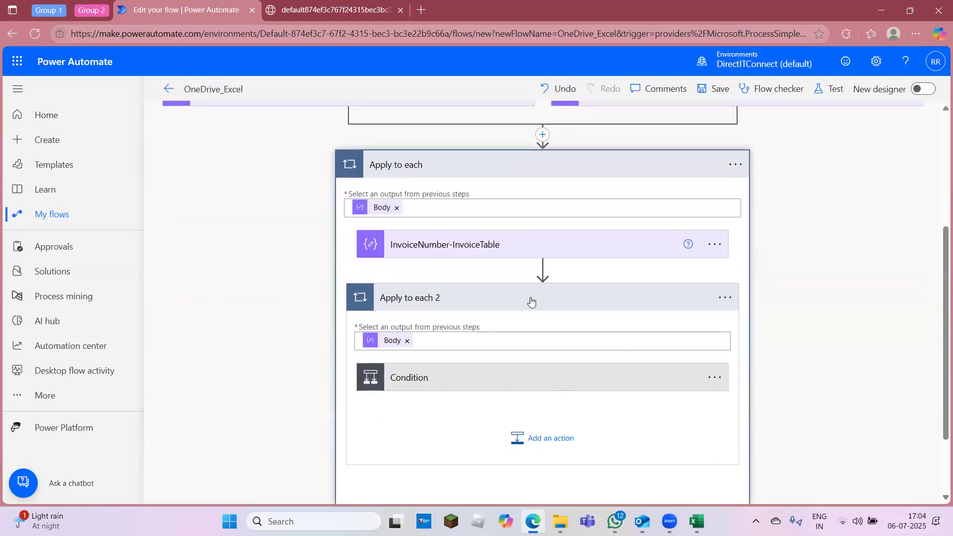
click(531, 301)
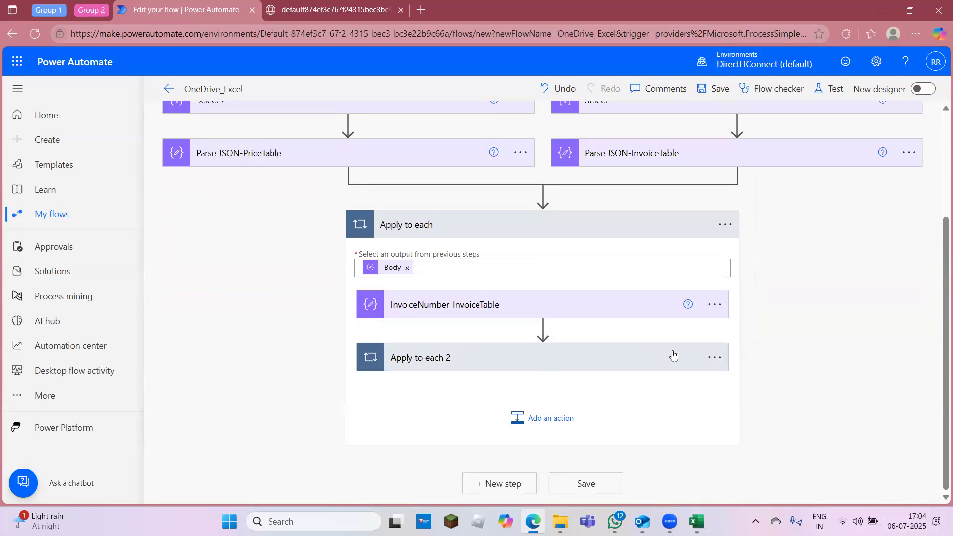
click(715, 358)
click(789, 490)
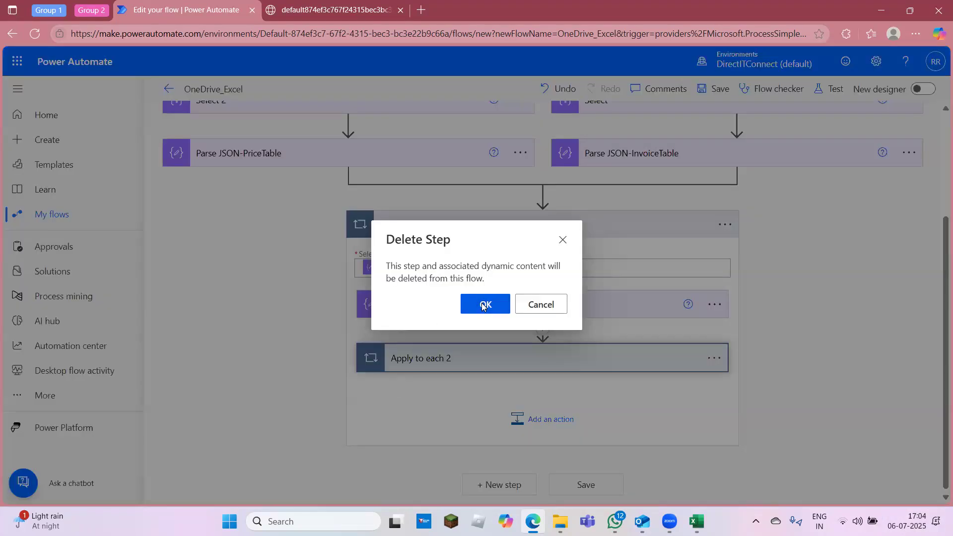
click(483, 307)
Step: Add a Filter array action after InvoiceNumber-InvoiceTable inside the Apply to each loop
click(552, 420)
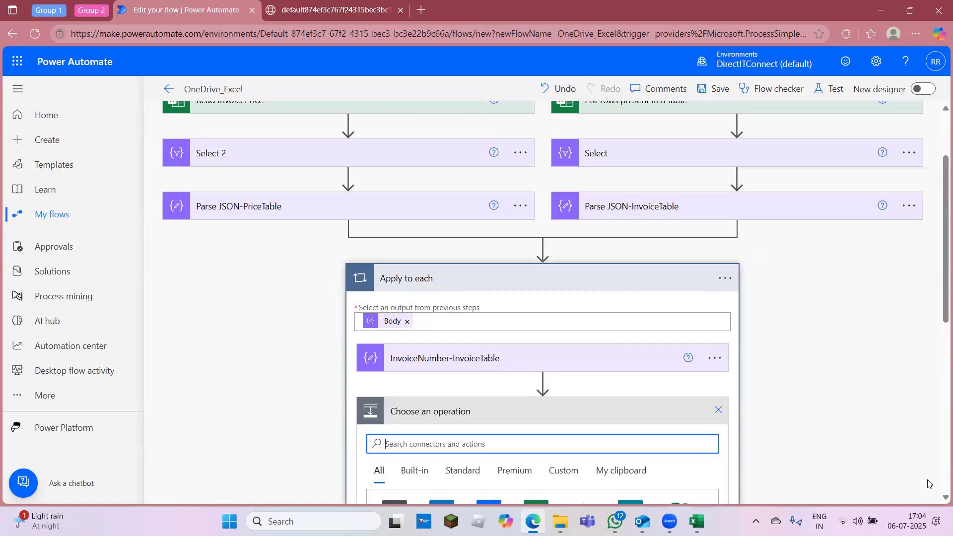
scroll(940, 501, down, 4)
text(ter a)
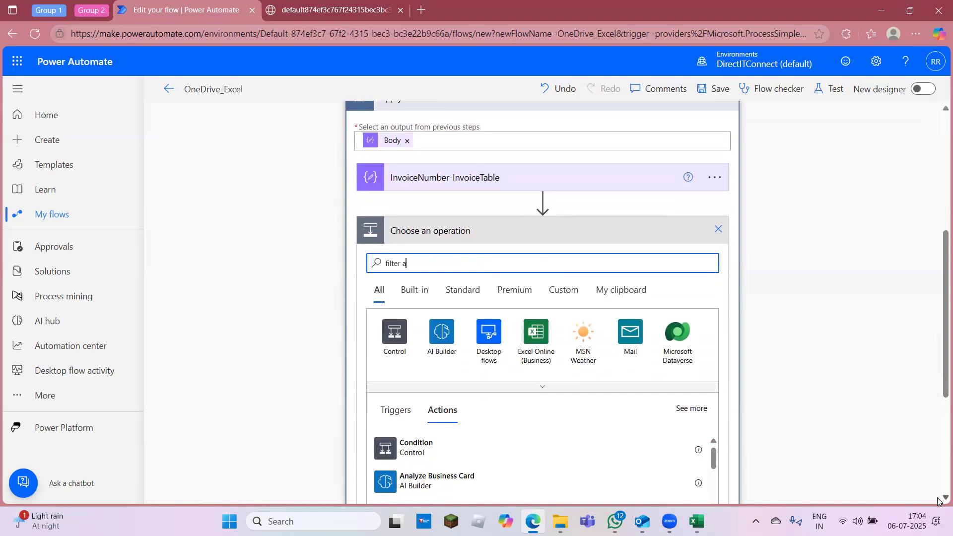
text(ilter array)
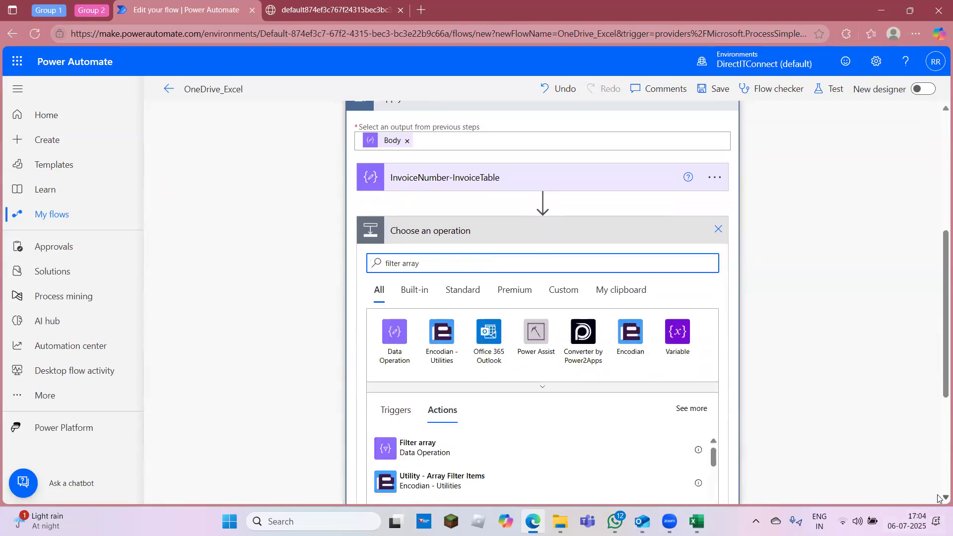
scroll(474, 389, down, 2)
click(452, 383)
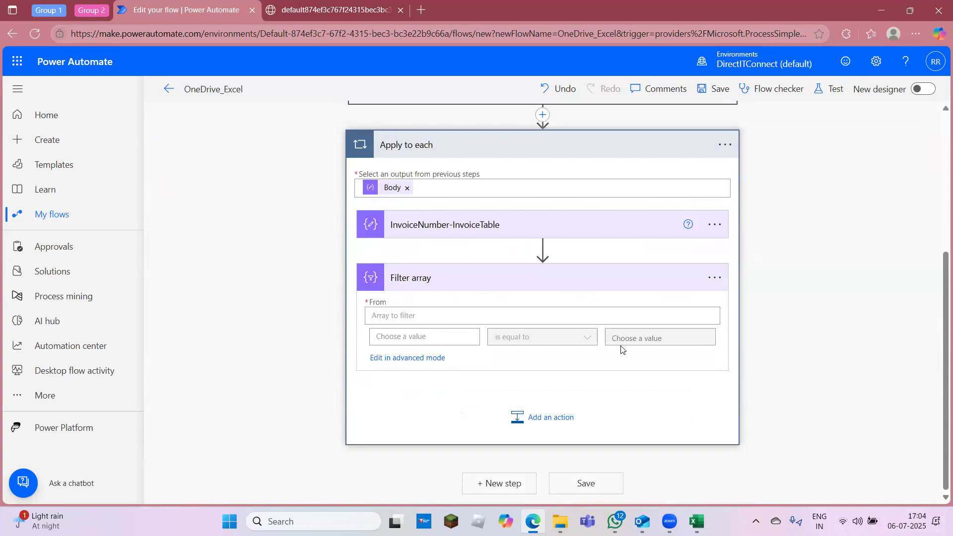
Step: Configure Filter array to filter the Parse JSON-PriceTable Body where Inv is equal to the InvoiceNumber-InvoiceTable Outputs
click(398, 323)
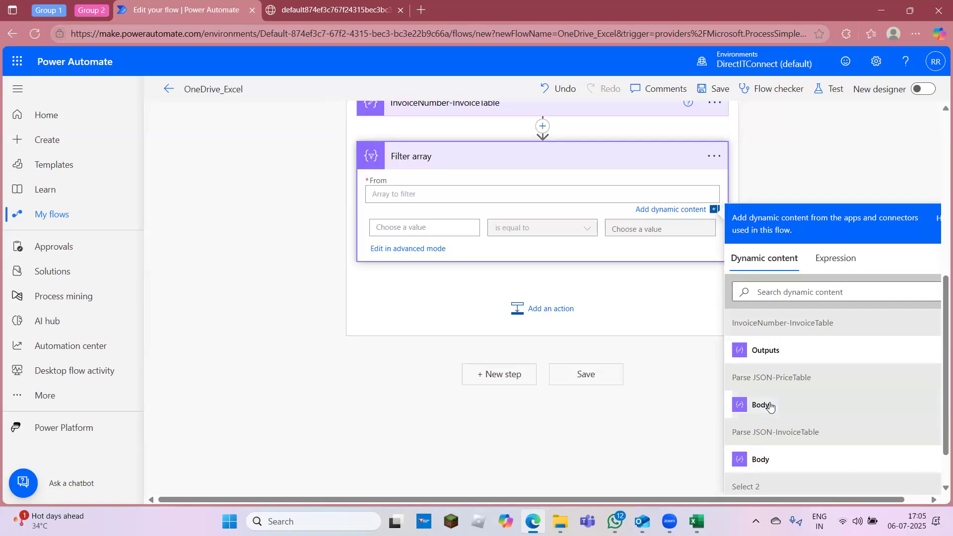
click(768, 406)
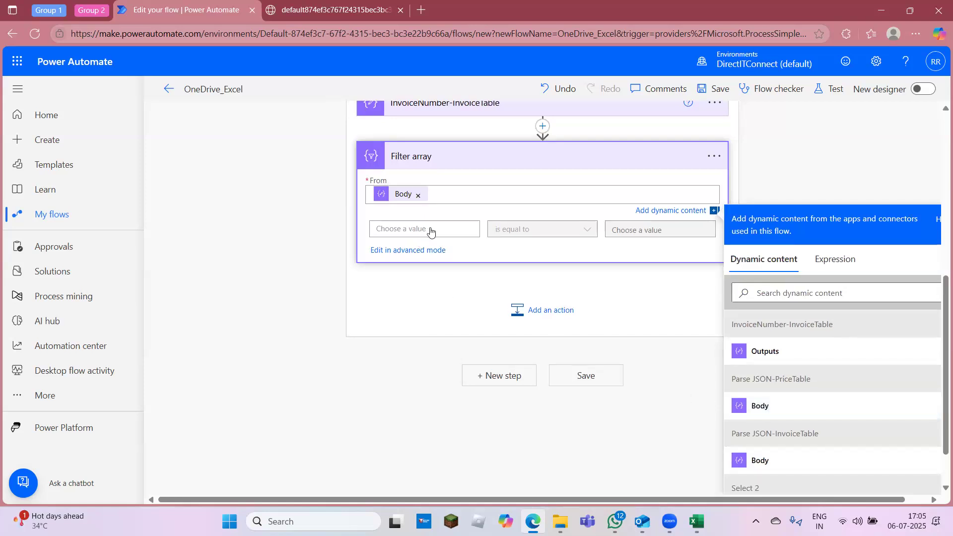
click(432, 229)
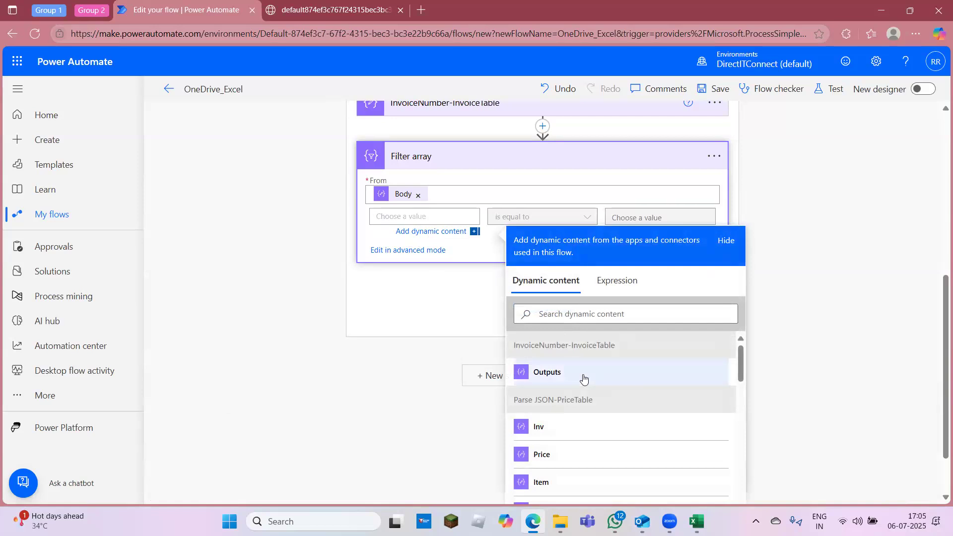
click(544, 430)
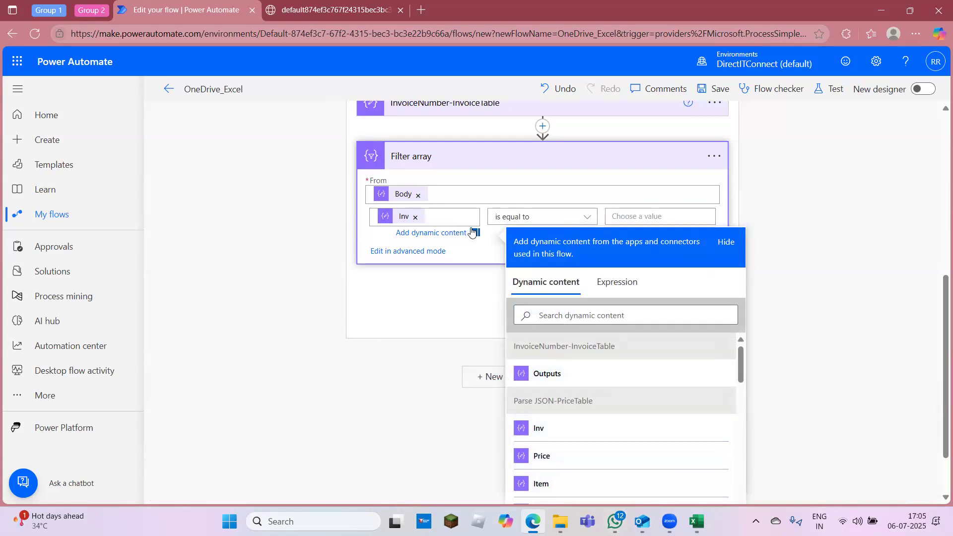
click(584, 220)
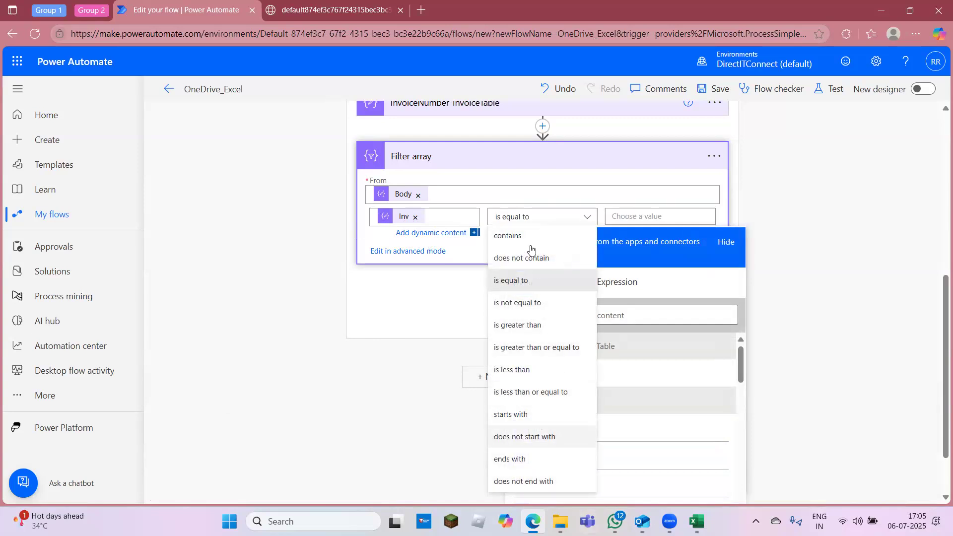
click(546, 283)
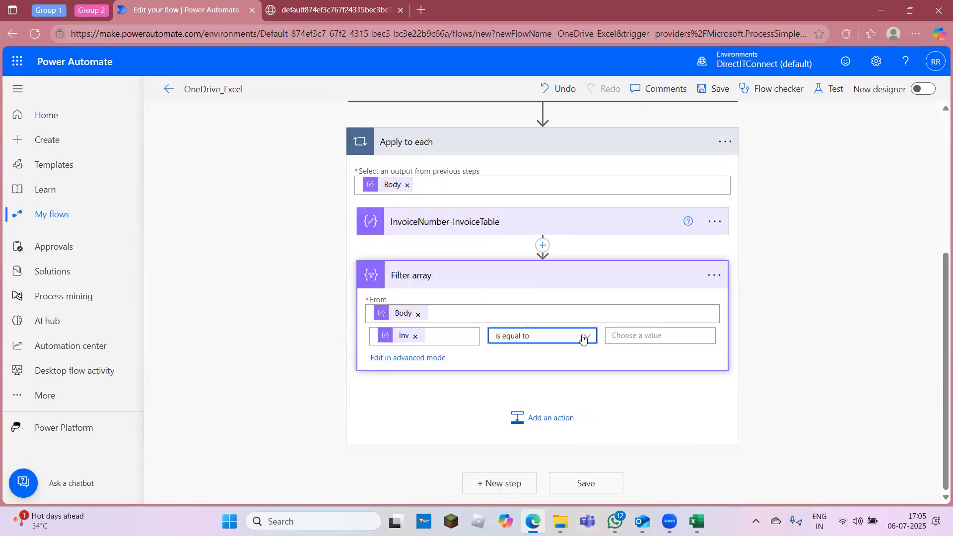
click(636, 335)
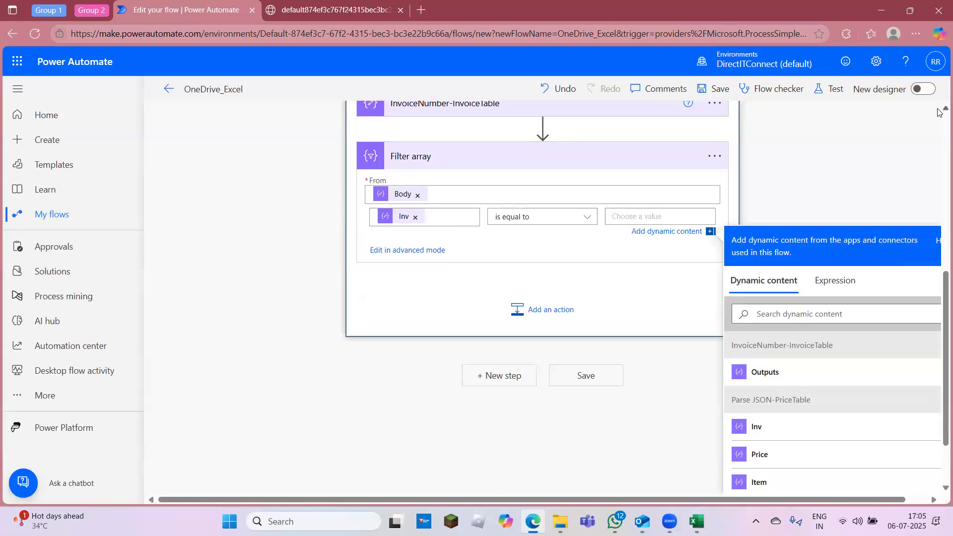
scroll(940, 113, up, 2)
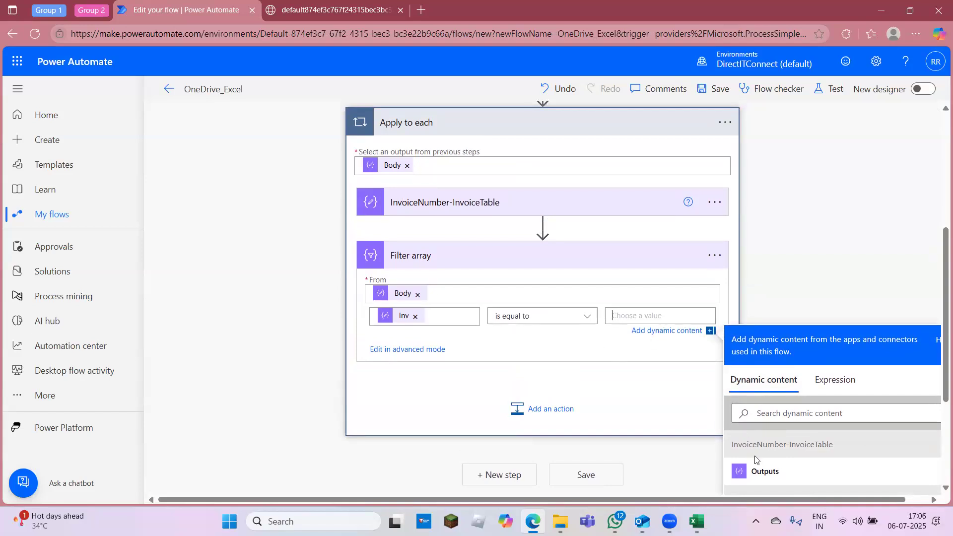
click(766, 472)
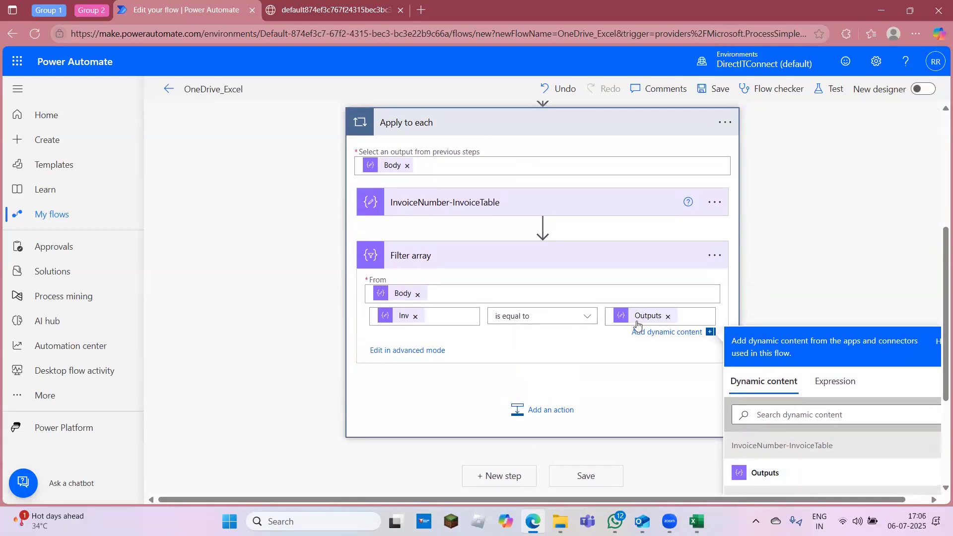
click(640, 393)
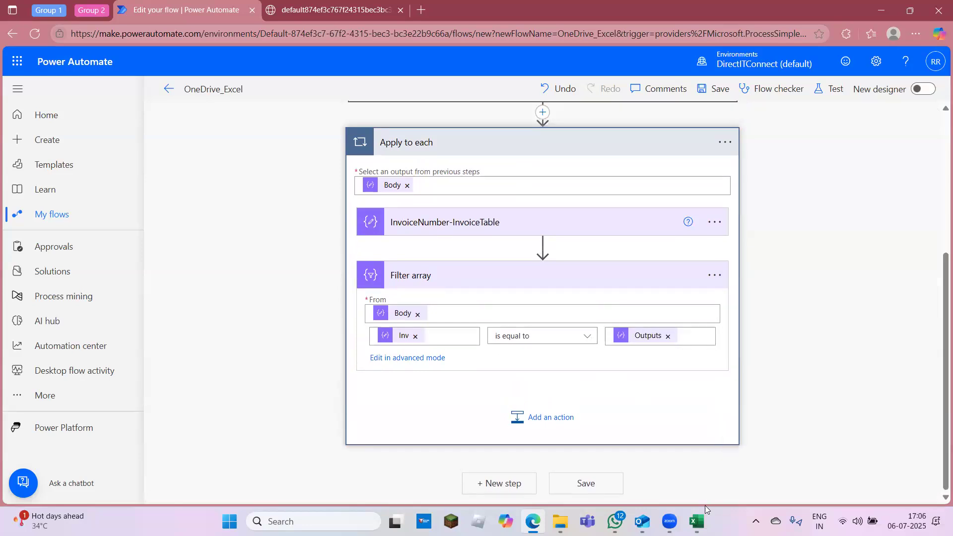
Step: Switch to the UIAutomationRawData workbook in Excel and copy the first InvoiceNumber entry in cell B2
mouse_move(697, 521)
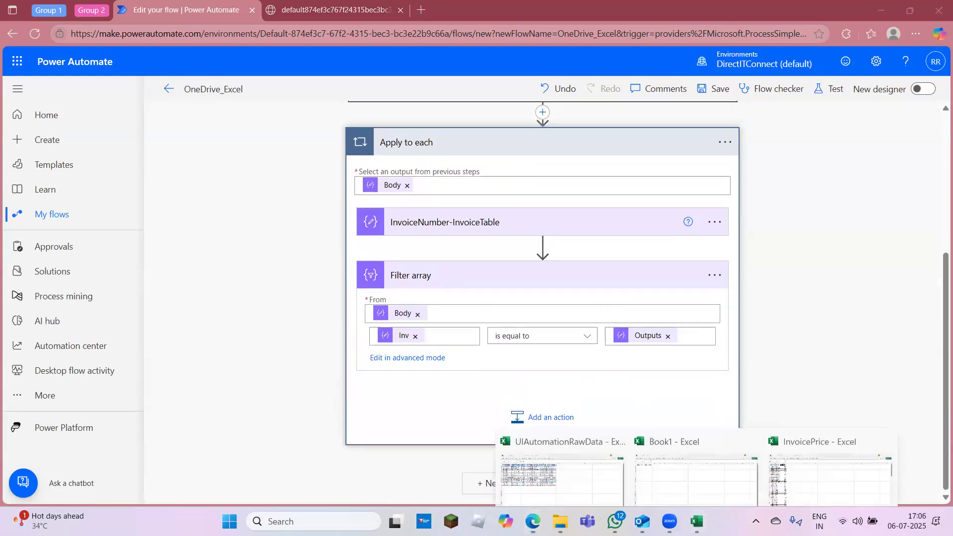
click(560, 464)
click(104, 104)
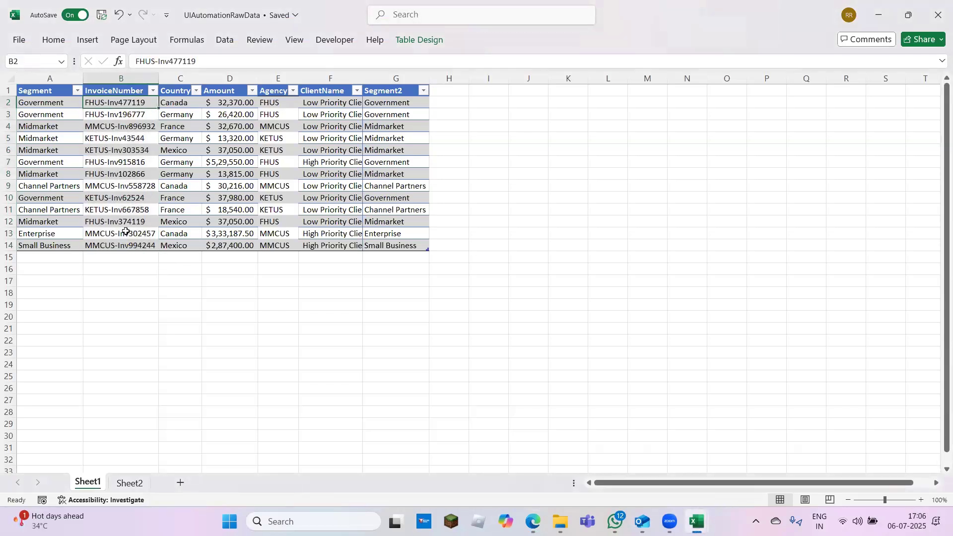
key(Up)
key(Down)
key(ctrl+c)
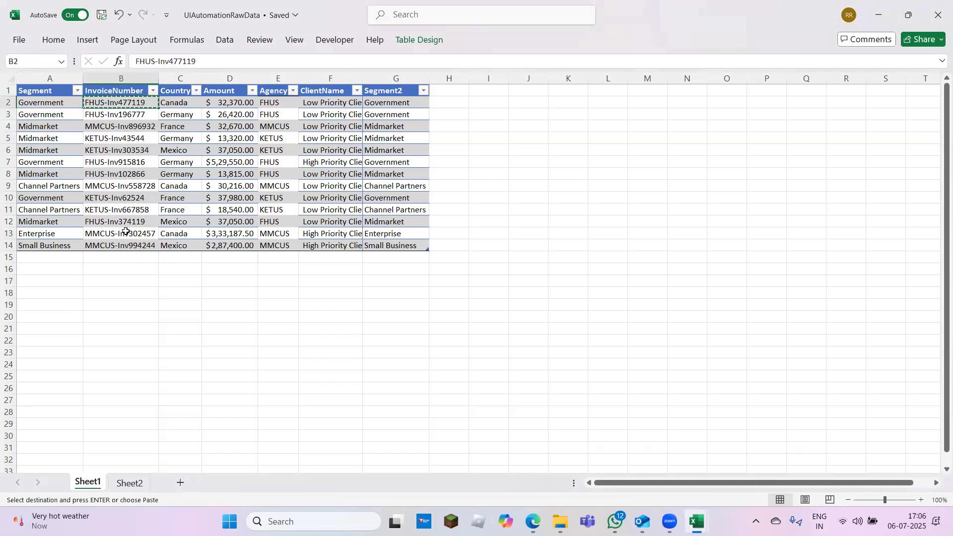
Step: Switch to the InvoicePrice workbook, enter the copied invoice number in the InvoiceNumber column's filter search, and close the filter without applying it
mouse_move(697, 521)
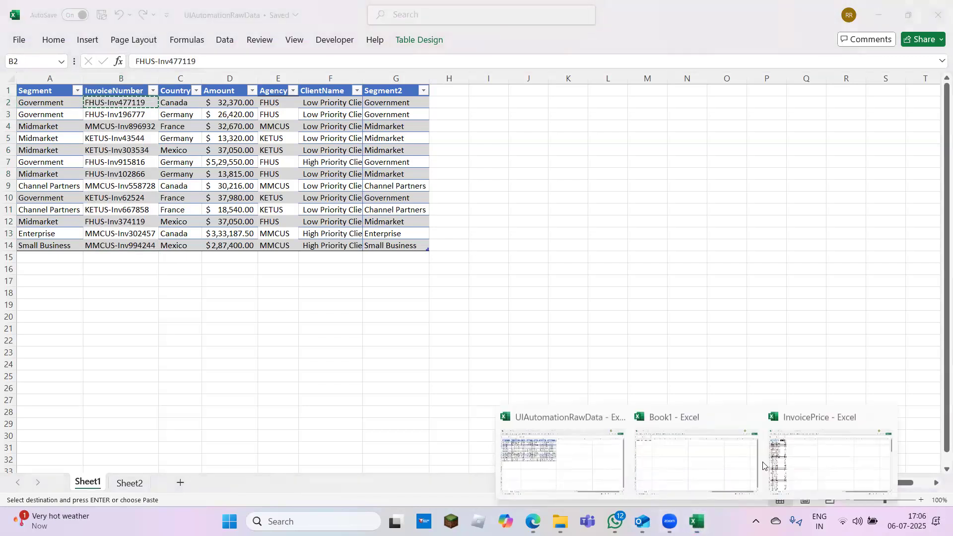
click(791, 444)
key(Up)
key(Up)
key(Left)
key(Left)
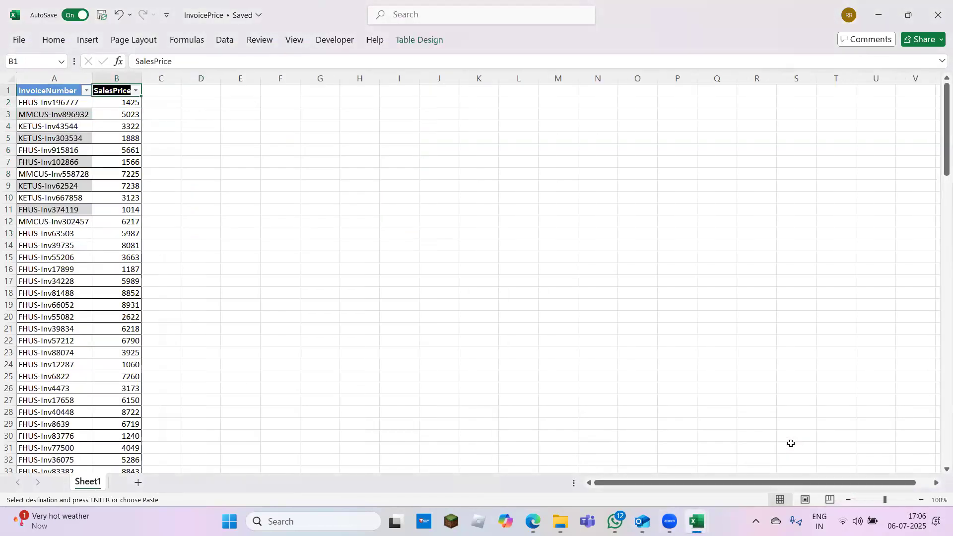
key(Left)
key(alt+Down)
key(ctrl+v)
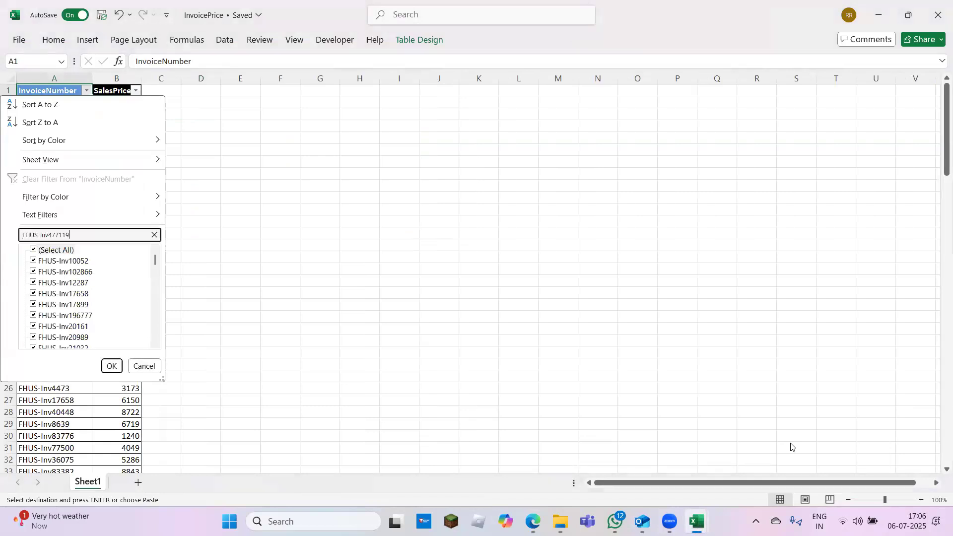
key(Escape)
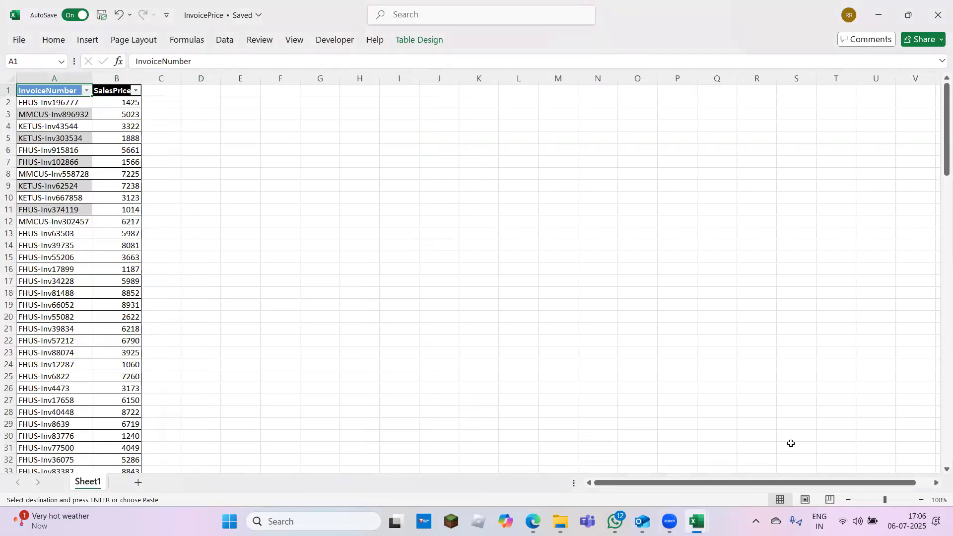
Step: Compare the InvoiceNumber columns of the InvoicePrice and UIAutomationRawData workbooks, and return to the flow in Power Automate
key(Down)
key(alt+Tab)
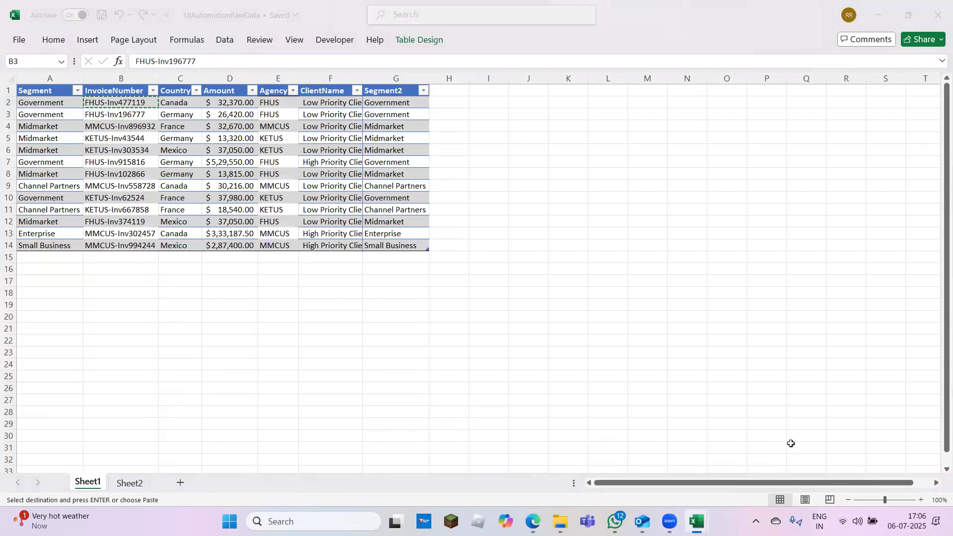
key(alt+Tab)
key(Up)
key(Down)
key(Down)
key(Up)
key(Up)
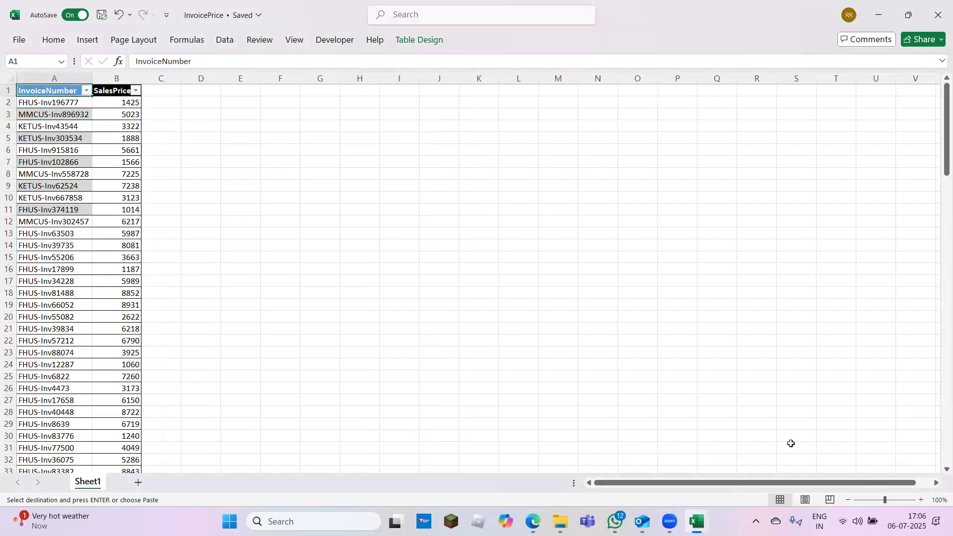
key(alt+Tab)
key(Down)
key(Down)
key(Down)
key(Down)
key(Down)
key(Down)
key(Down)
key(Down)
key(Down)
key(Down)
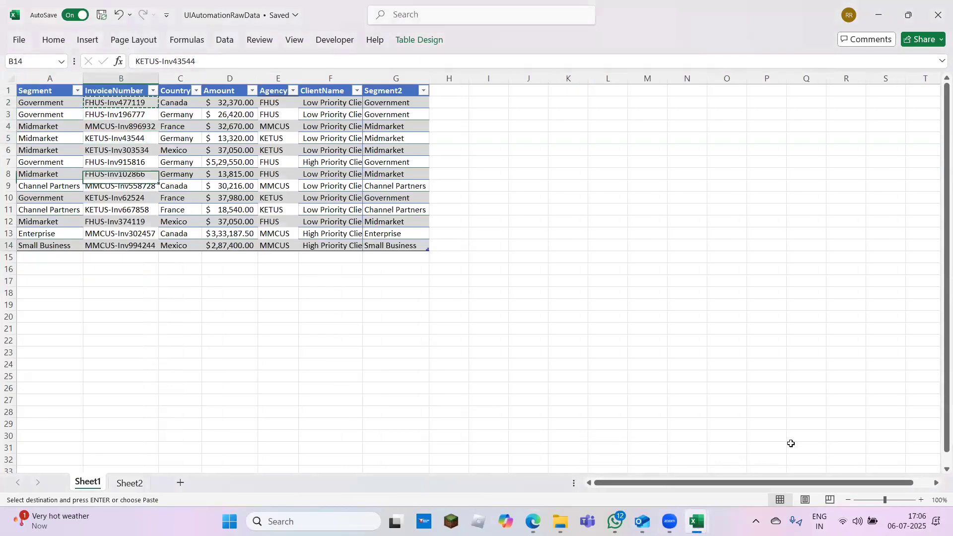
key(alt+Tab)
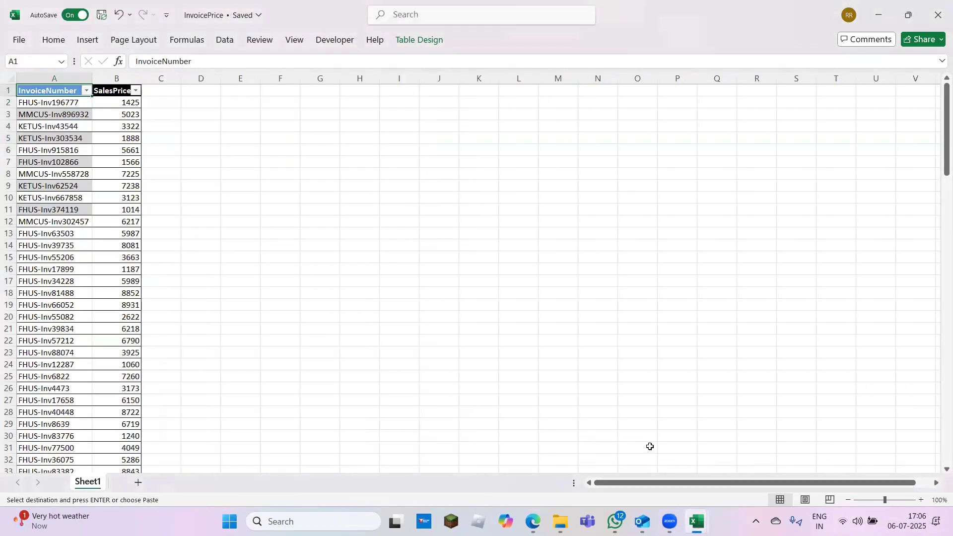
key(alt+Tab)
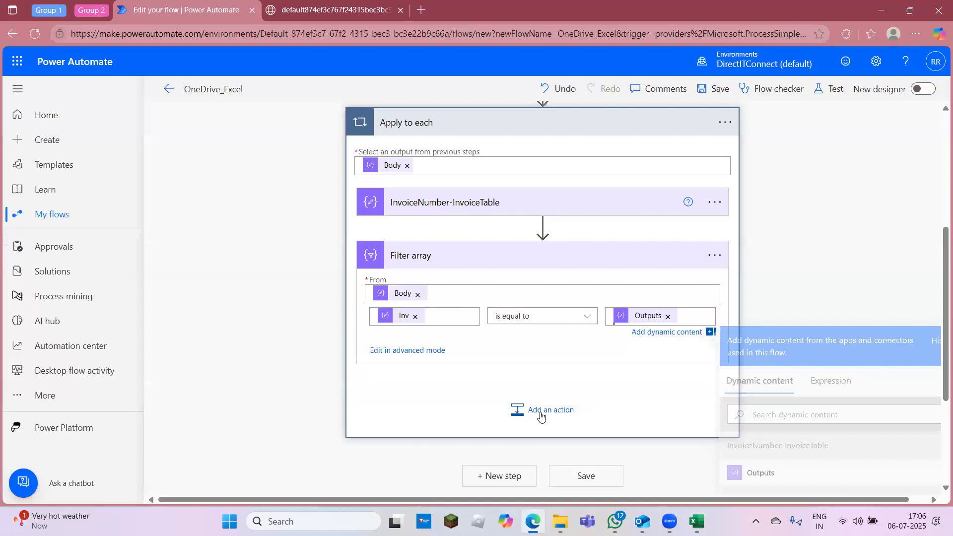
Step: Add a Condition control after Filter array inside the Apply to each loop
click(540, 416)
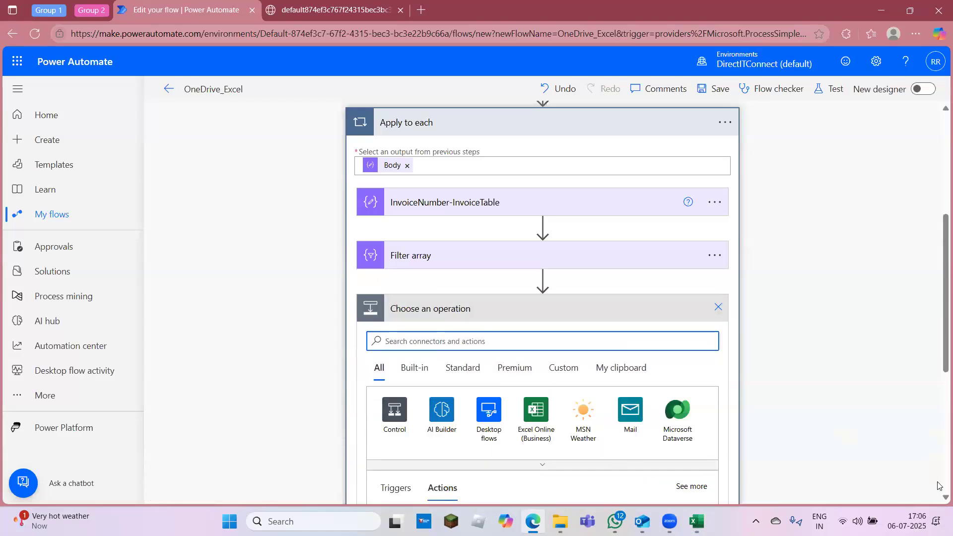
scroll(940, 501, down, 2)
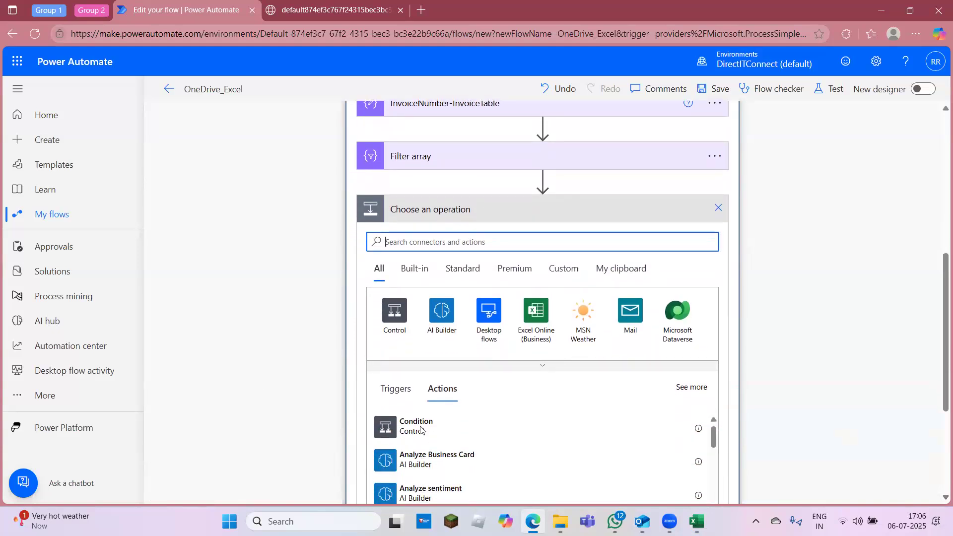
click(428, 422)
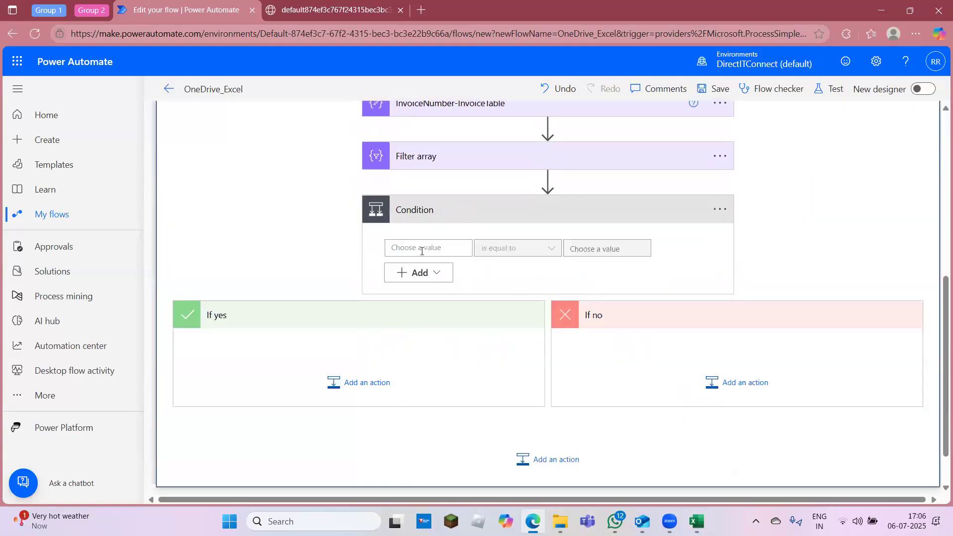
Step: Set the Condition's first value to the expression empty(body('Filter_array')), using the Filter array Body
click(421, 250)
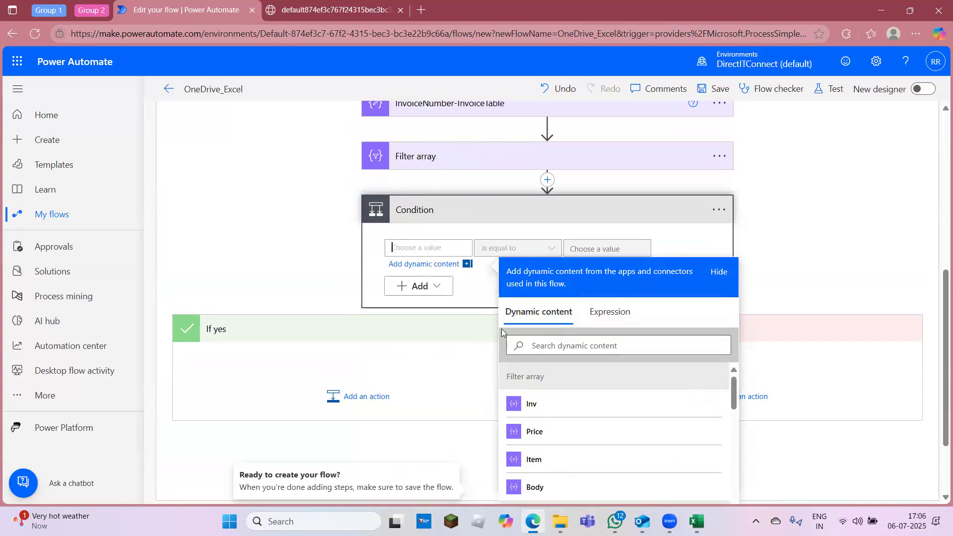
click(610, 313)
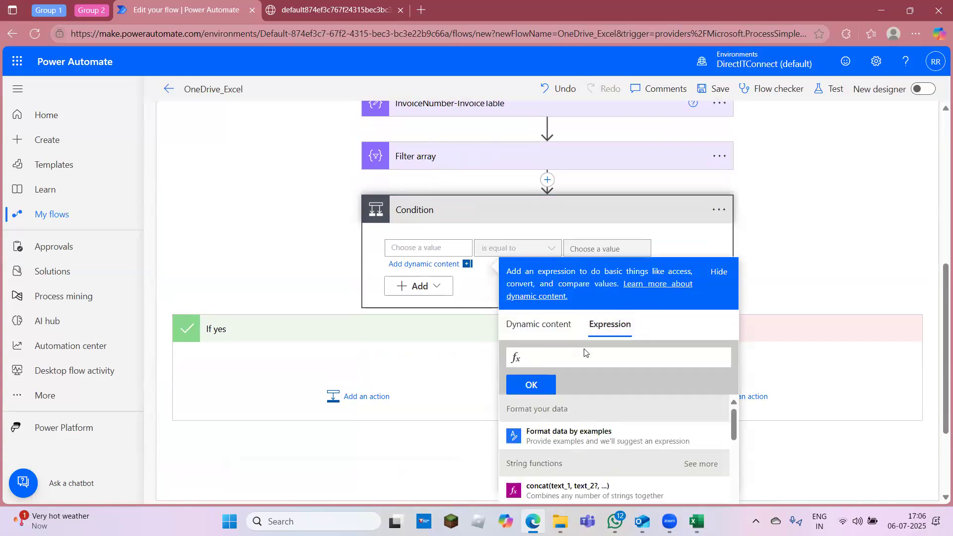
text(empty)
key(BackSpace)
key(BackSpace)
key(BackSpace)
key(BackSpace)
text(empty()
click(530, 326)
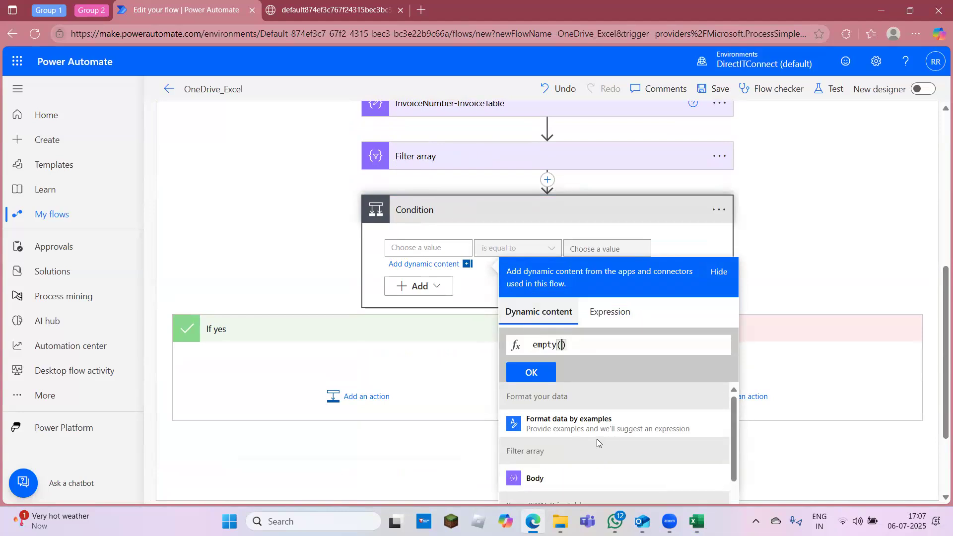
click(539, 479)
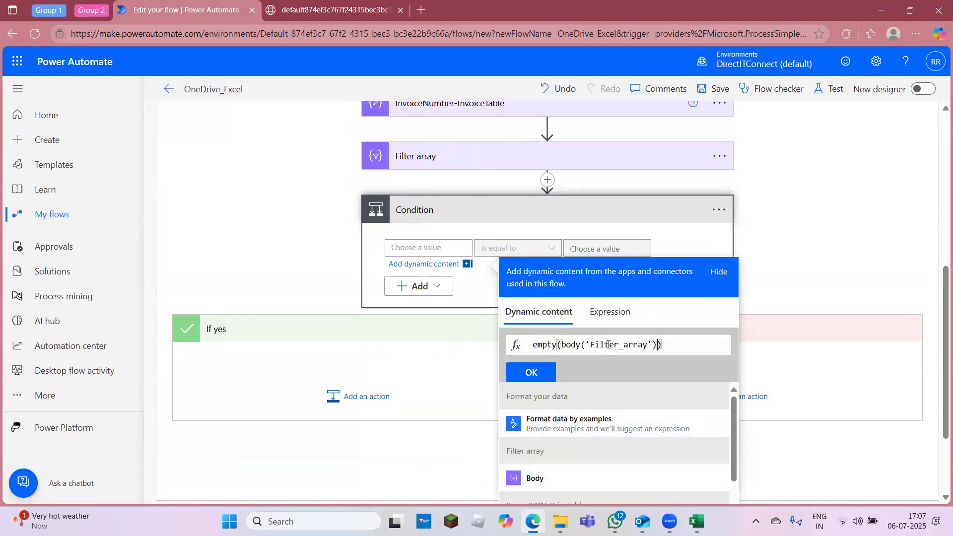
click(542, 376)
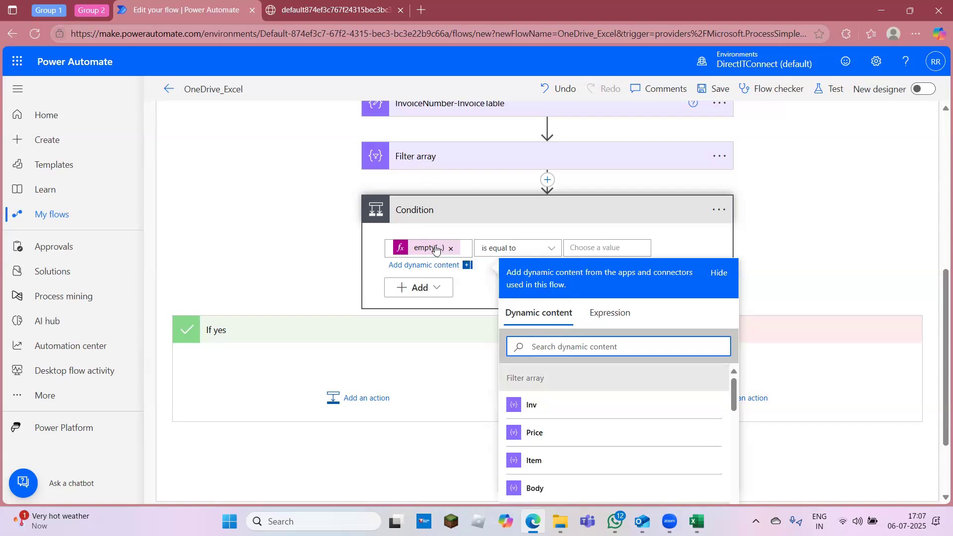
Step: Set the Condition's comparison value to the expression false, keeping the is equal to operator
click(588, 246)
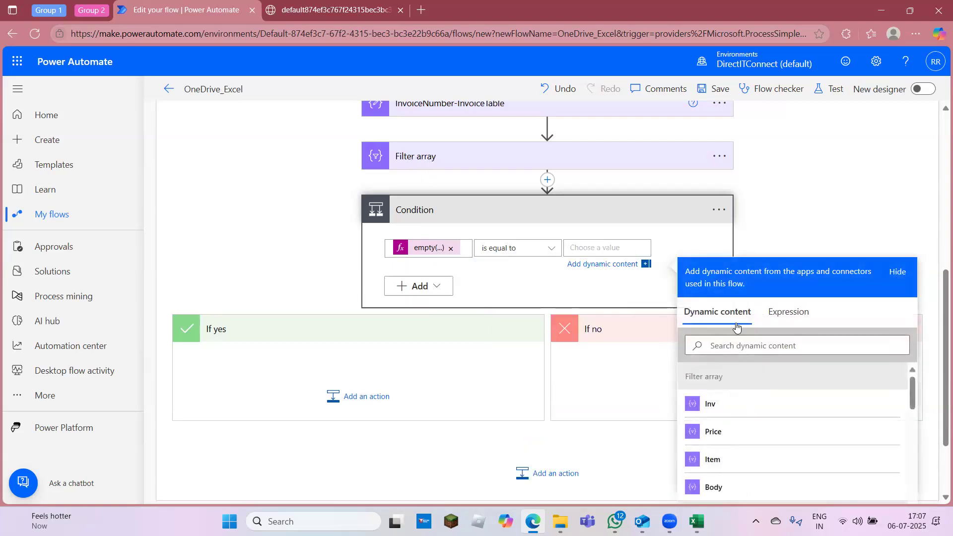
click(782, 322)
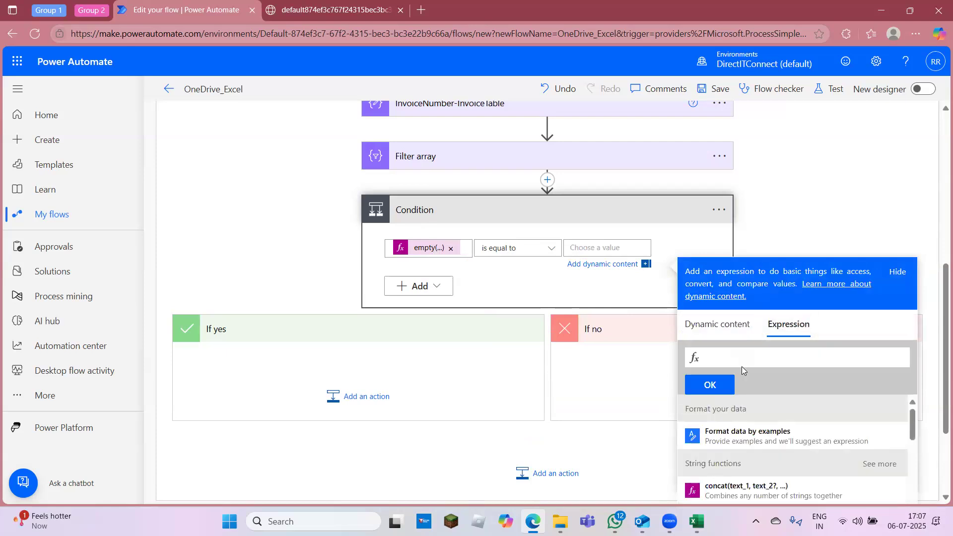
text(false)
click(711, 385)
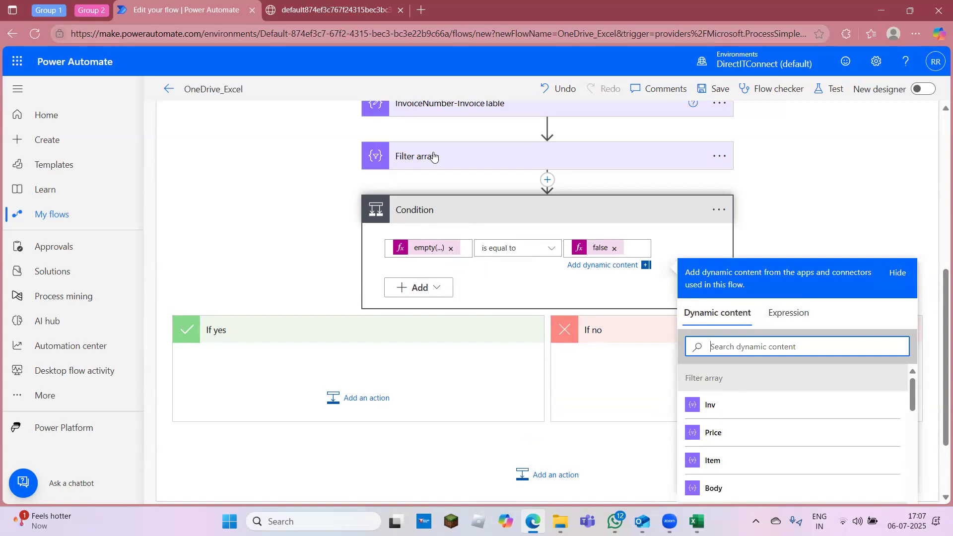
Step: Add a Compose action to the If yes branch with "Invoice found" as its Inputs
click(365, 398)
text(compose)
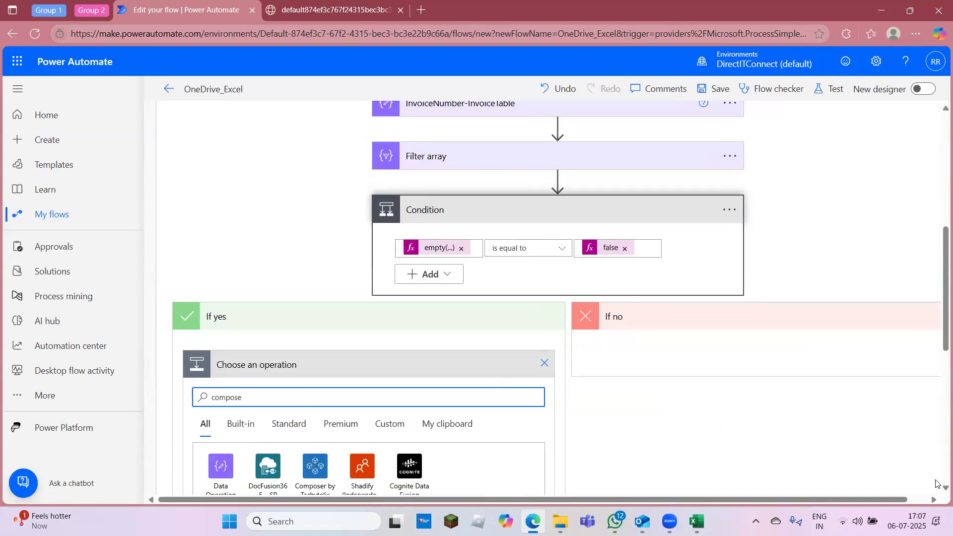
scroll(940, 487, down, 4)
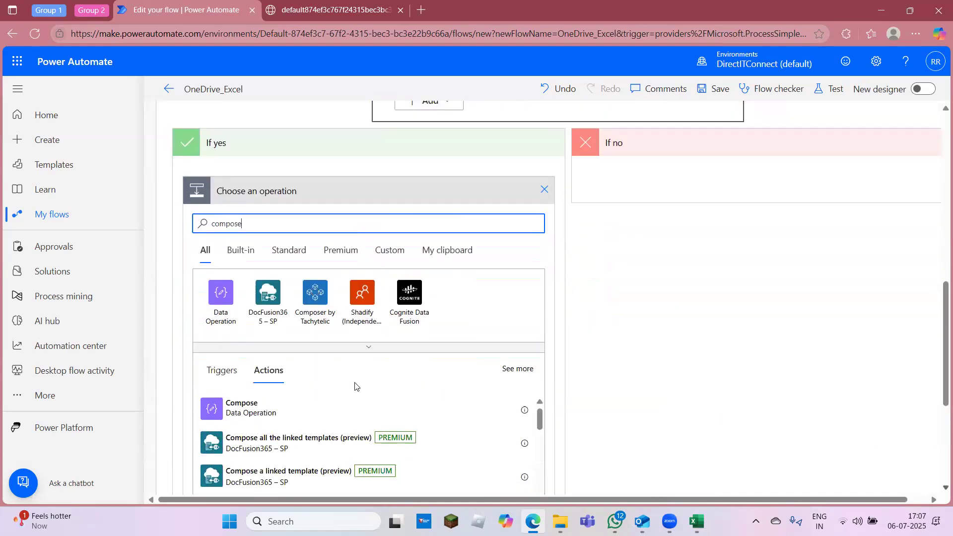
click(266, 410)
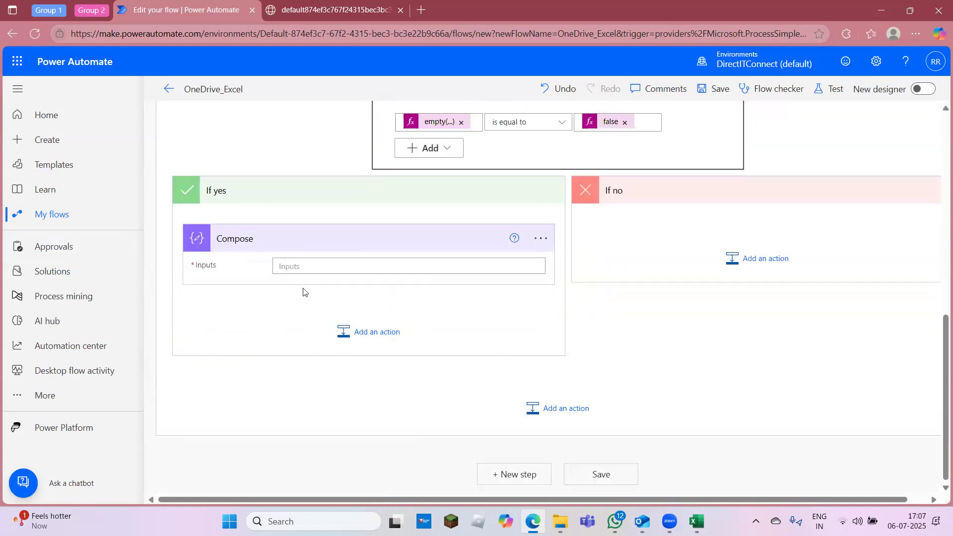
click(321, 261)
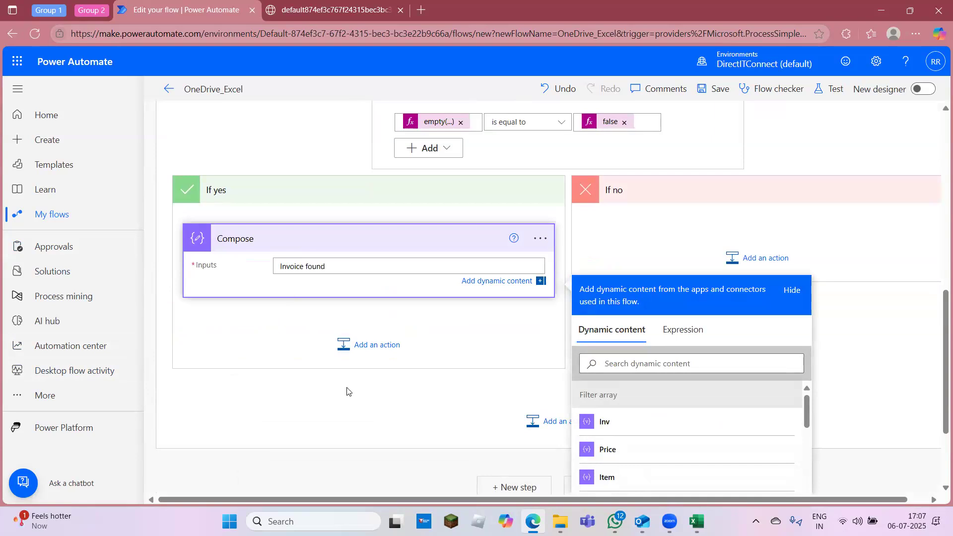
click(315, 357)
Step: Save the flow and run a manual test of it
scroll(938, 113, up, 1)
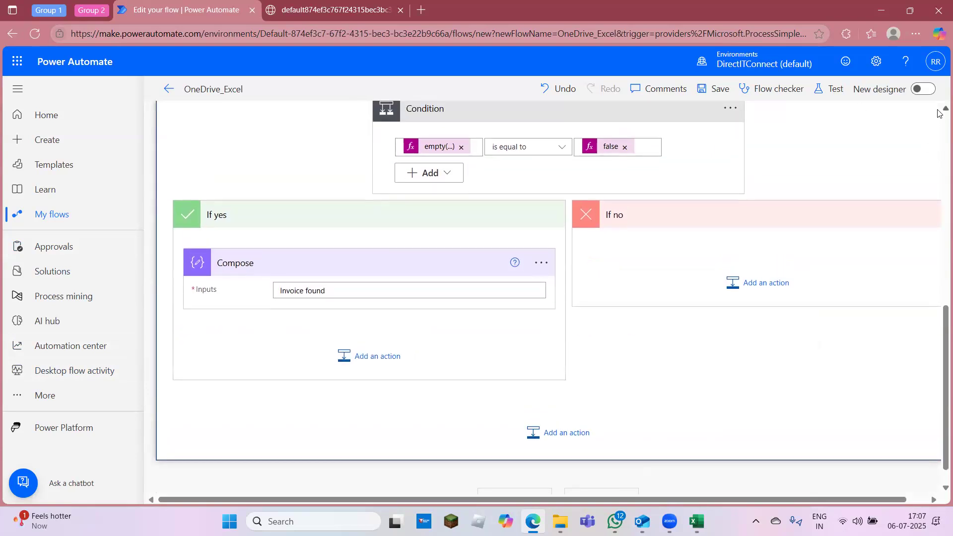
scroll(939, 113, up, 10)
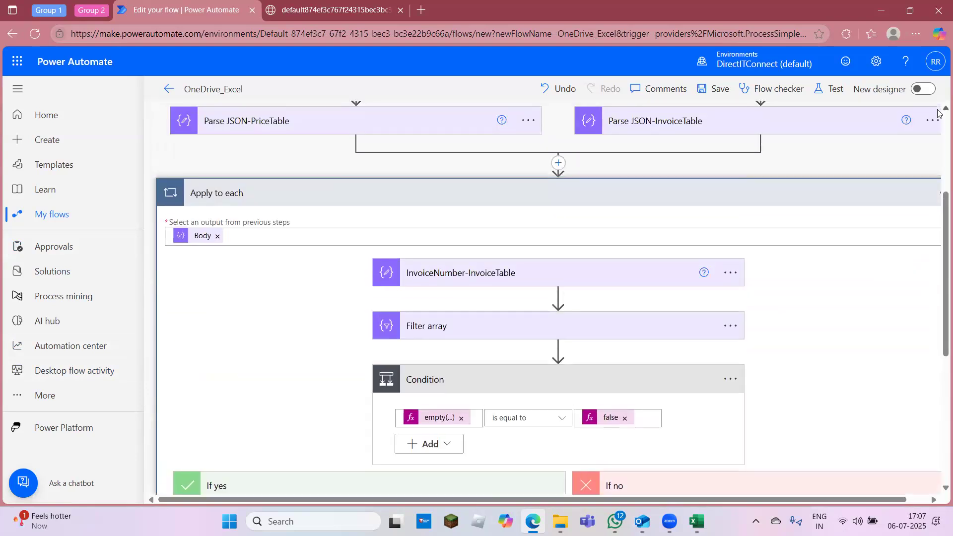
scroll(939, 113, up, 2)
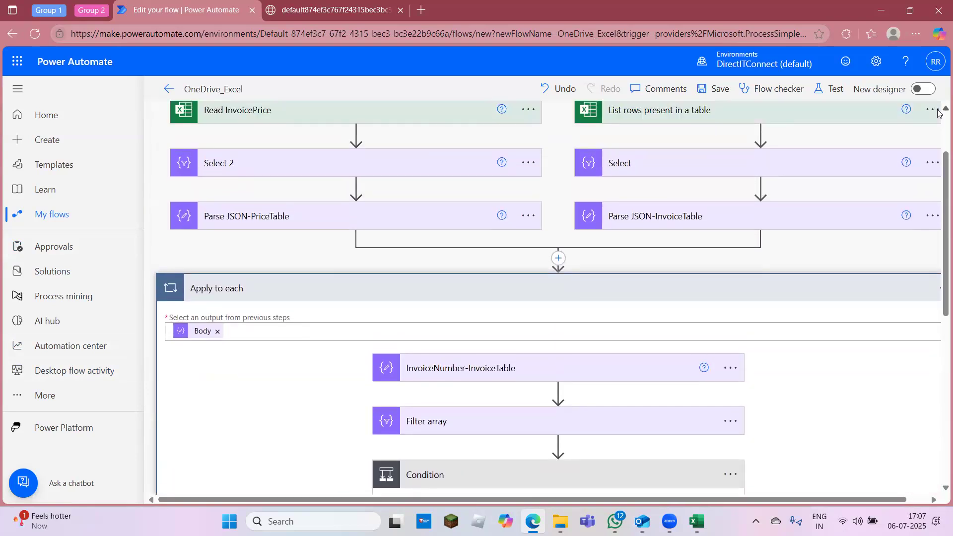
click(835, 95)
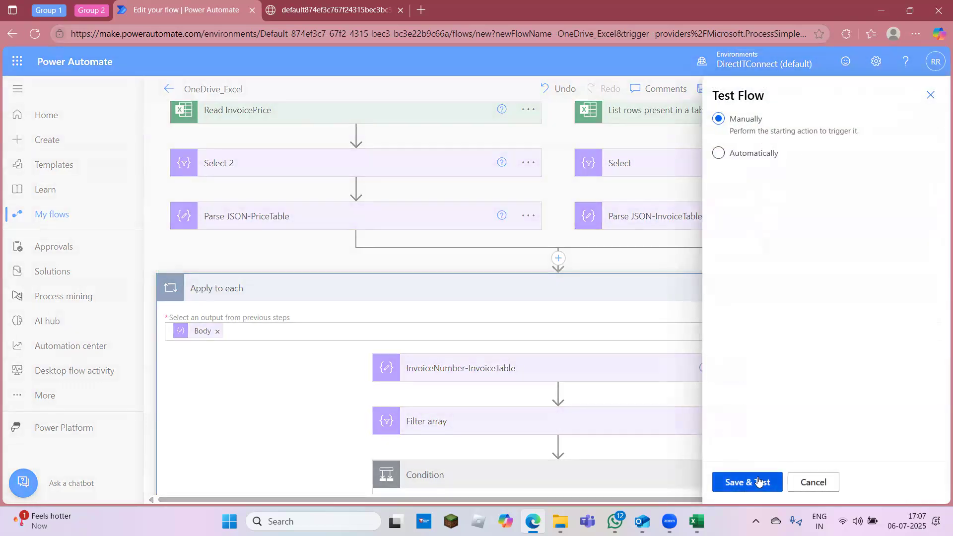
click(758, 480)
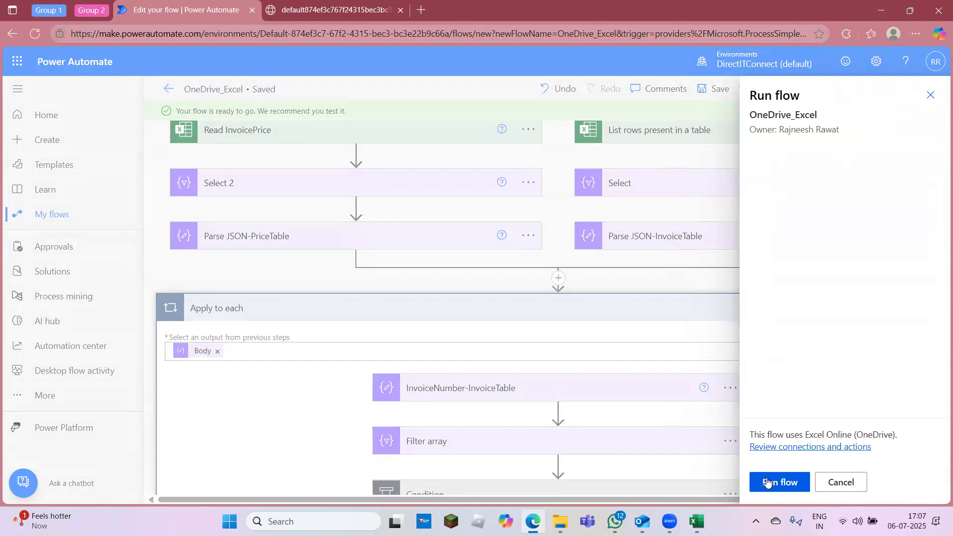
click(768, 483)
click(769, 483)
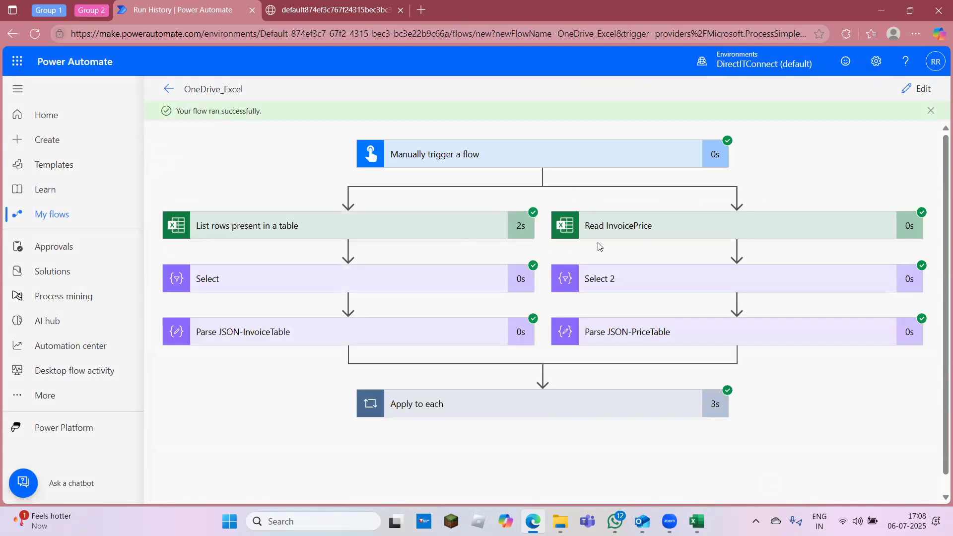
Step: Expand Apply to each in the run results and examine the Condition's expression result for the first iteration
click(531, 416)
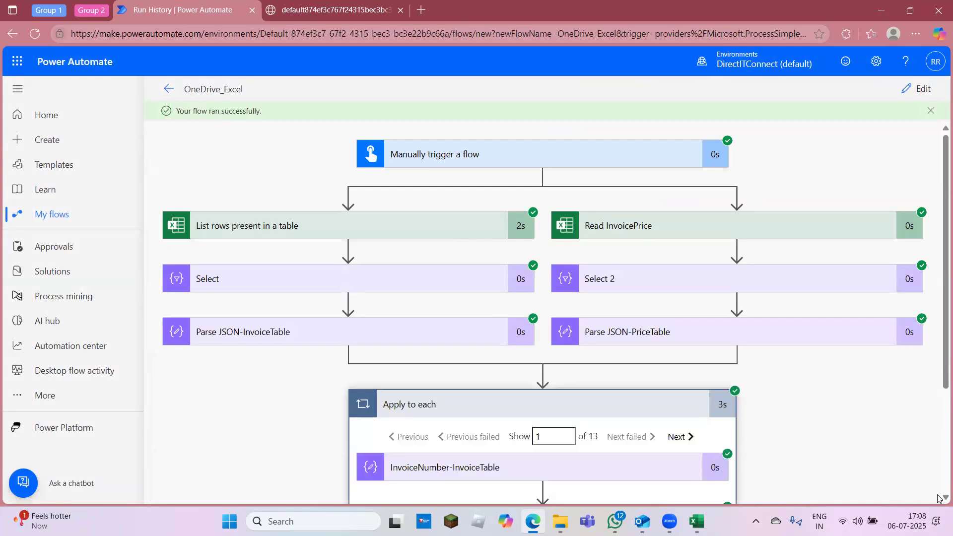
scroll(940, 500, down, 3)
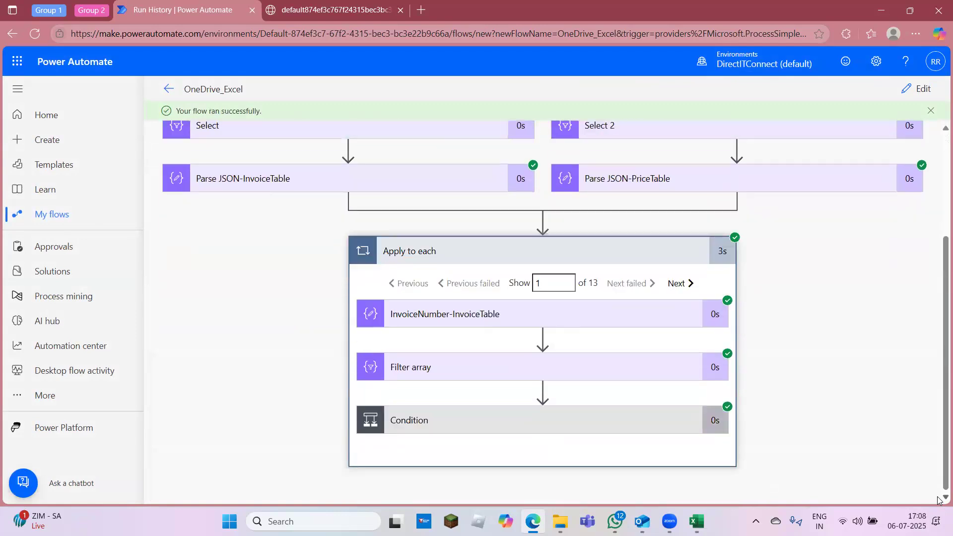
click(456, 420)
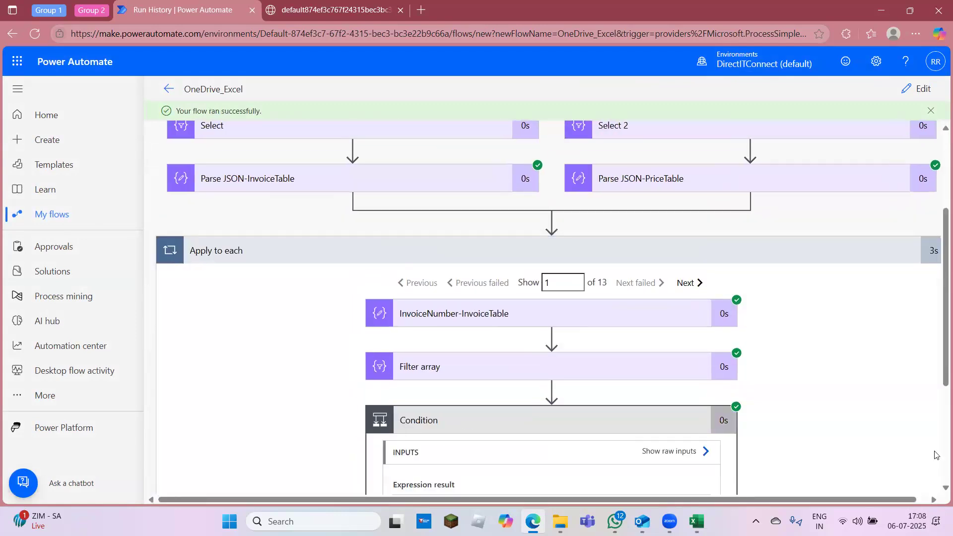
scroll(939, 491, down, 3)
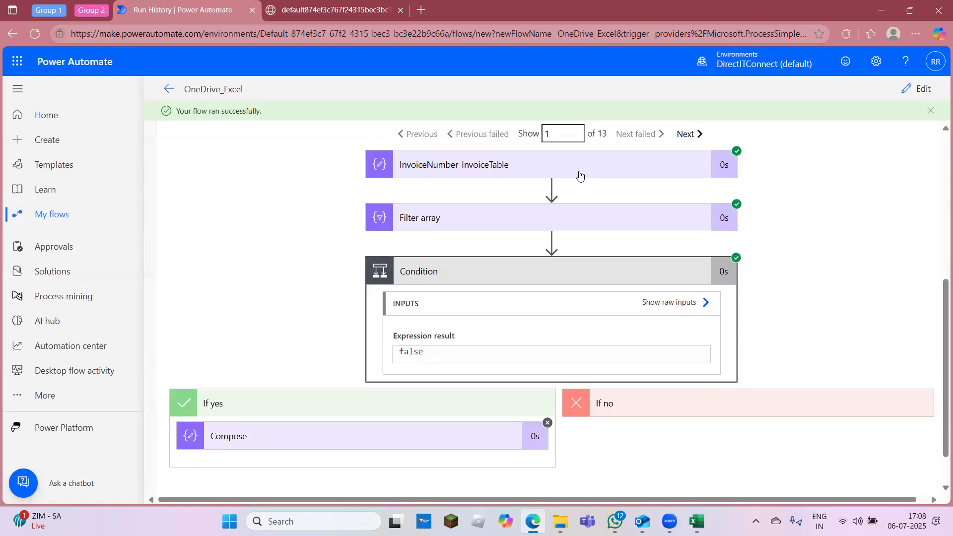
Step: Expand InvoiceNumber-InvoiceTable in the first iteration and copy the invoice number from its Outputs
click(579, 175)
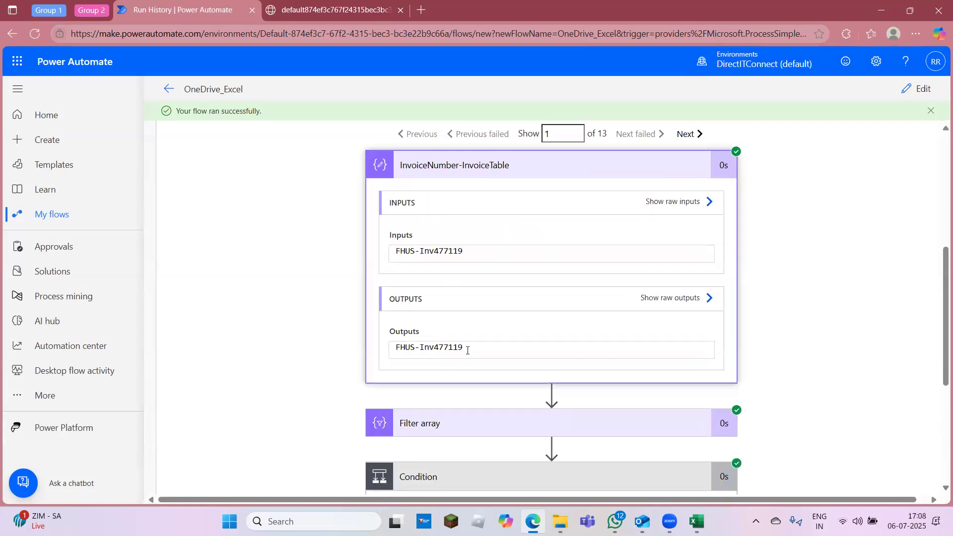
drag(467, 351, 242, 326)
key(ctrl+c)
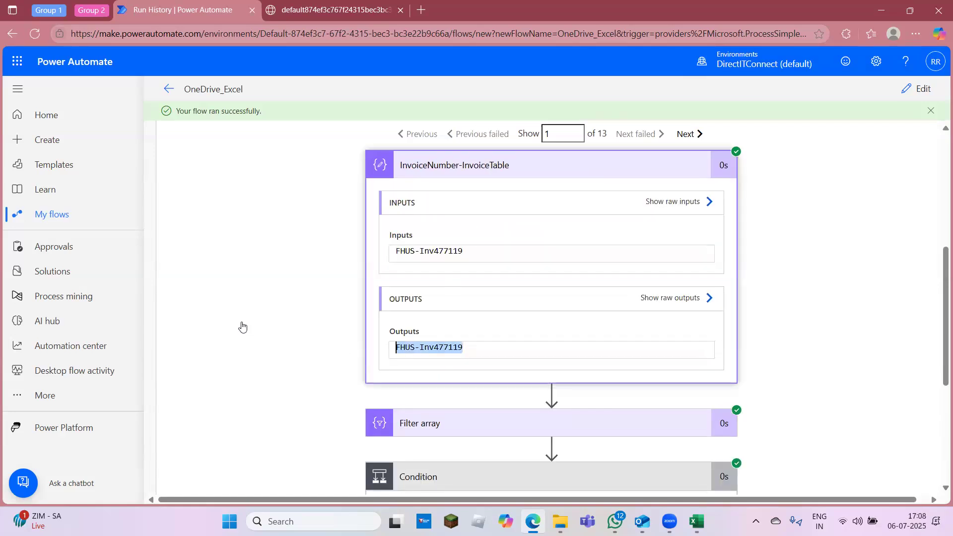
Step: Switch to the InvoicePrice workbook in Excel, search it for the copied invoice number, and return to the run results in Power Automate
click(696, 522)
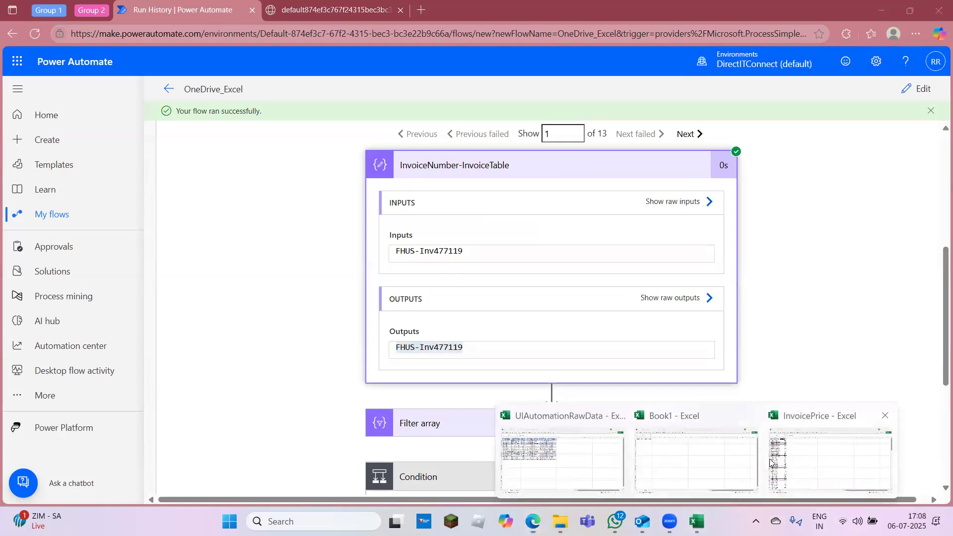
click(787, 456)
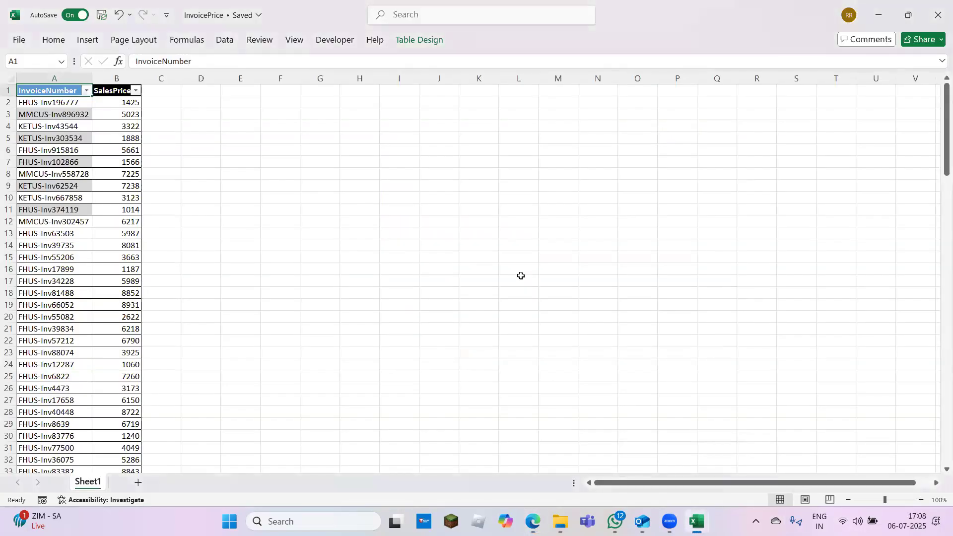
key(ctrl+f)
key(ctrl+v)
key(Return)
key(Return)
key(Escape)
key(alt+Tab)
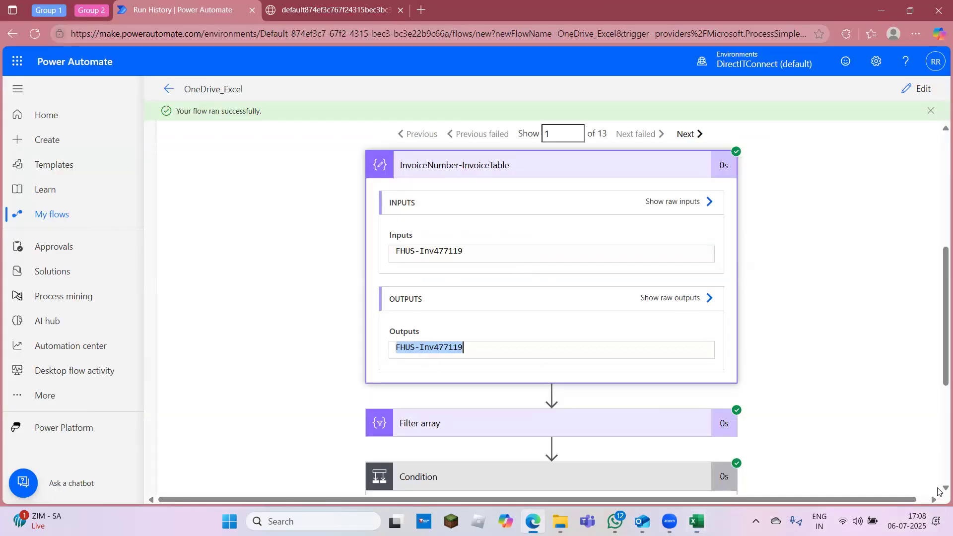
Step: Examine the Filter array's inputs and output Body for the first iteration, and show the loop's second iteration
scroll(940, 492, down, 3)
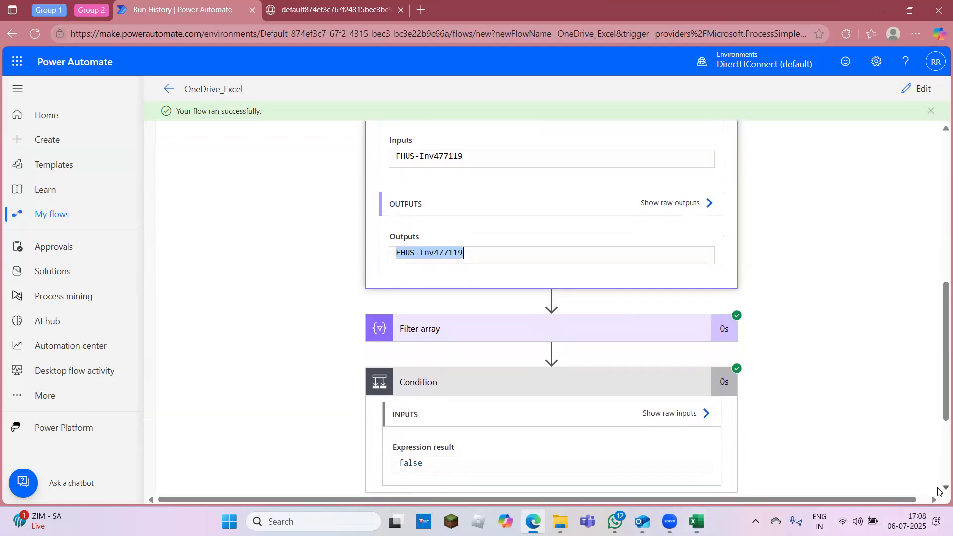
click(433, 274)
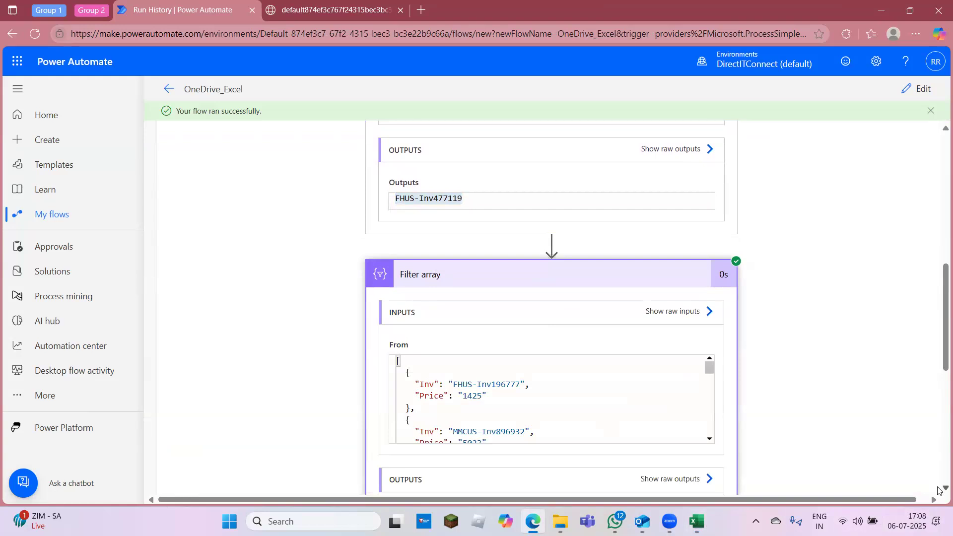
scroll(940, 492, down, 3)
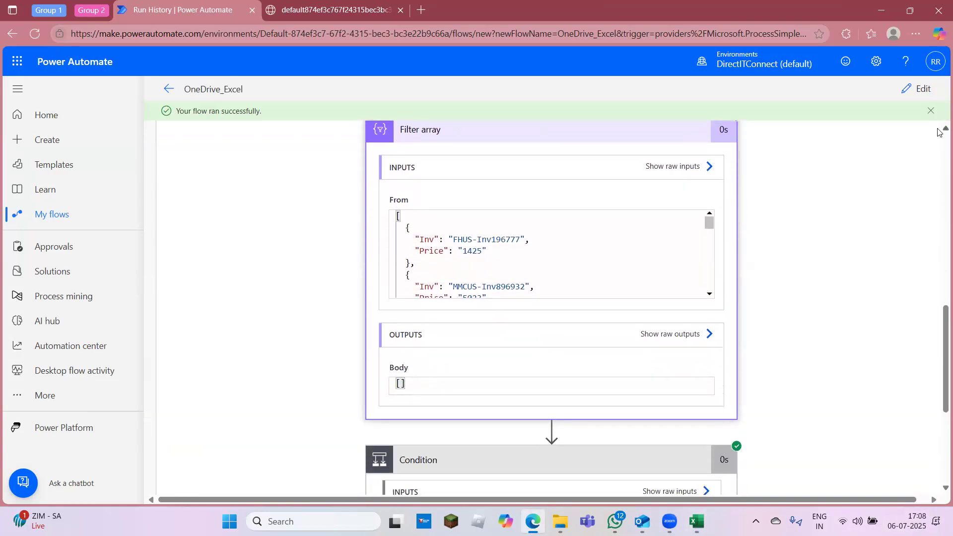
scroll(940, 132, up, 8)
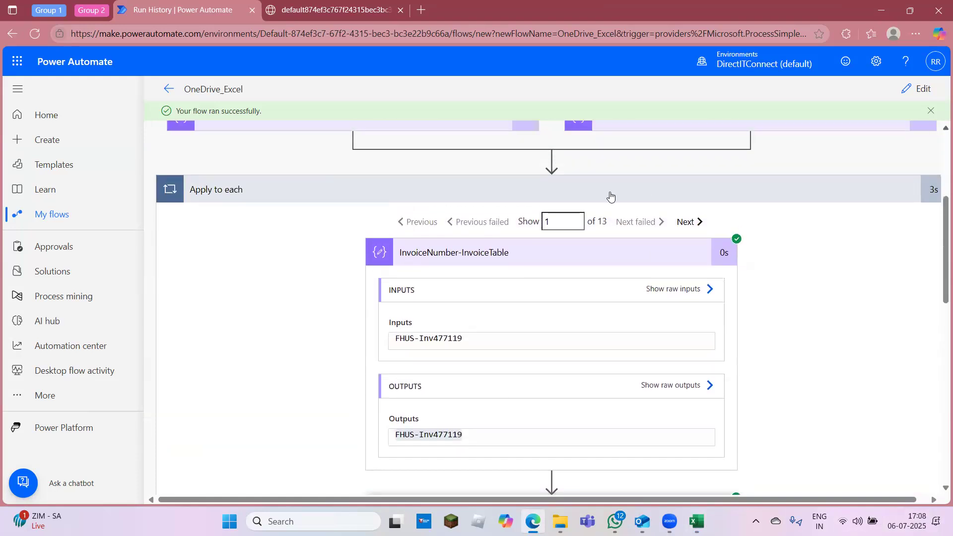
click(688, 227)
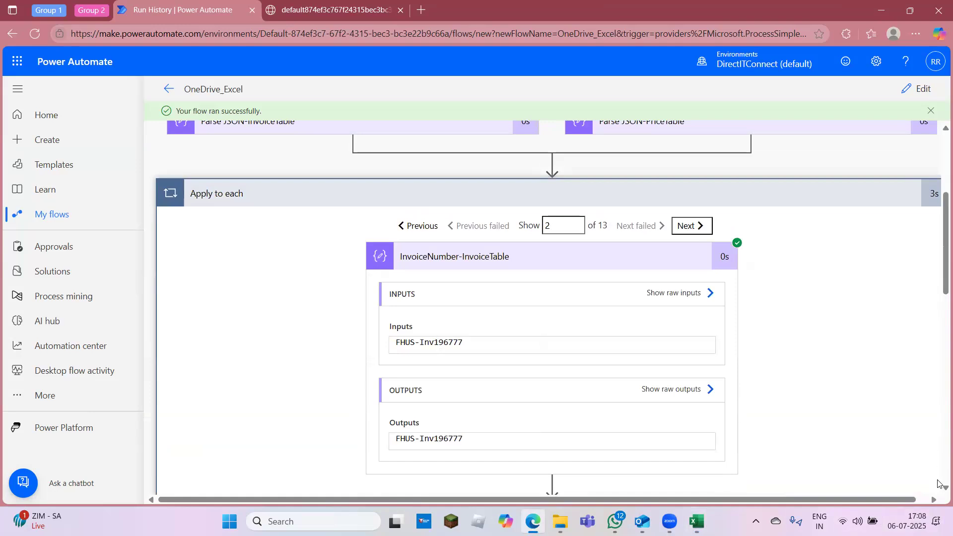
Step: Examine the Filter array's output Body and the Condition's expression result for the second iteration, and show the loop's fourth iteration
scroll(940, 491, down, 5)
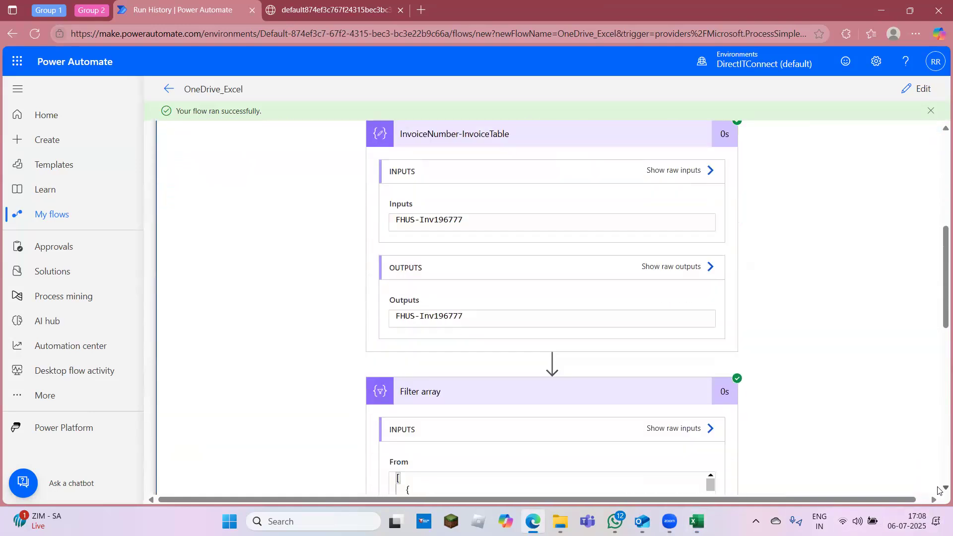
scroll(383, 369, down, 3)
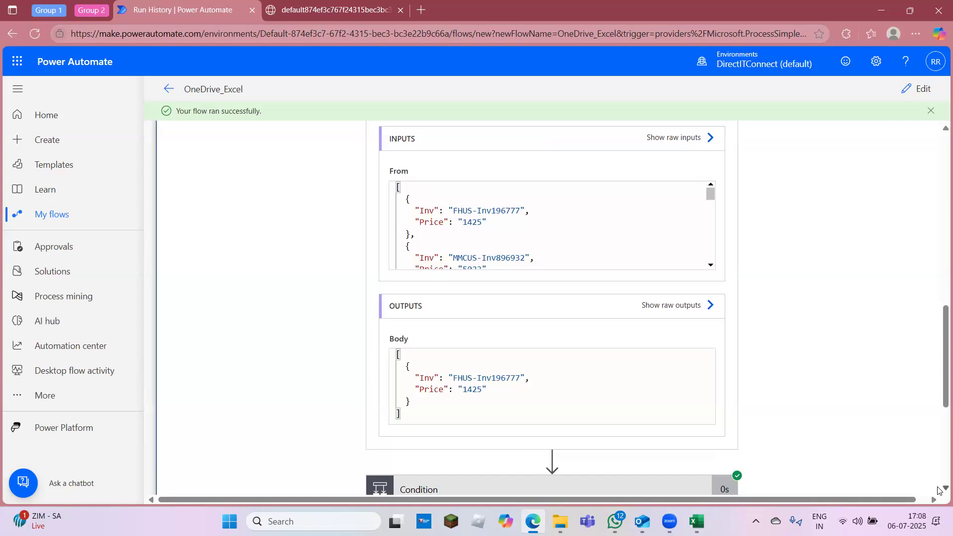
scroll(350, 330, down, 4)
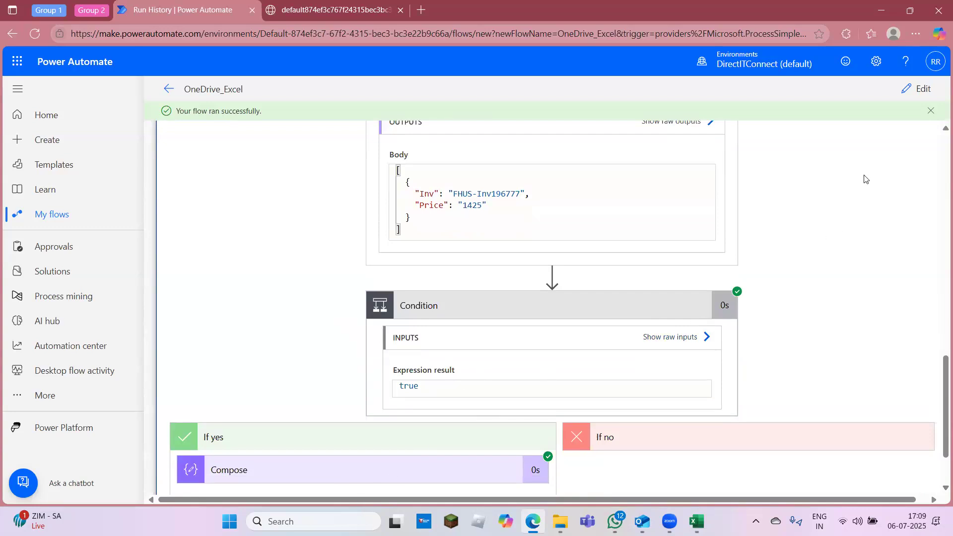
scroll(940, 129, up, 7)
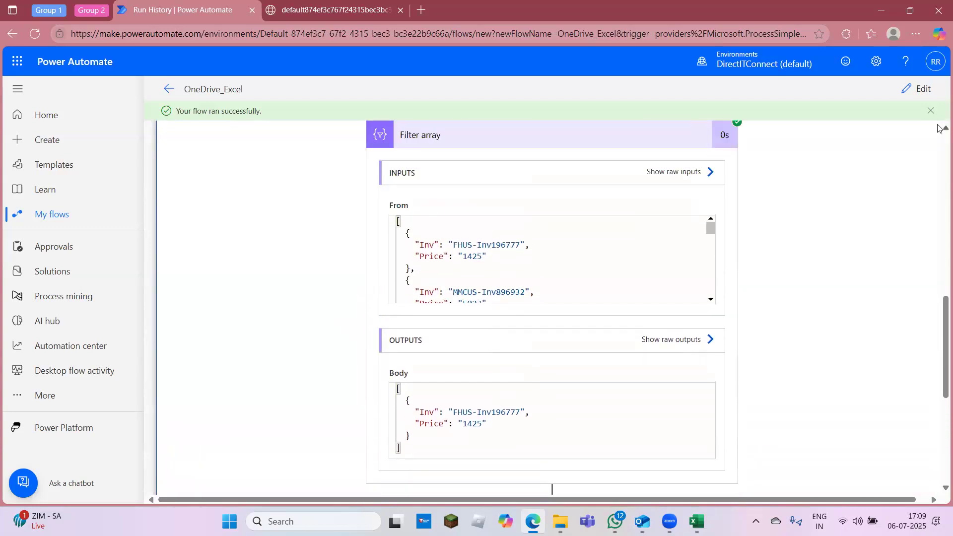
scroll(940, 128, up, 3)
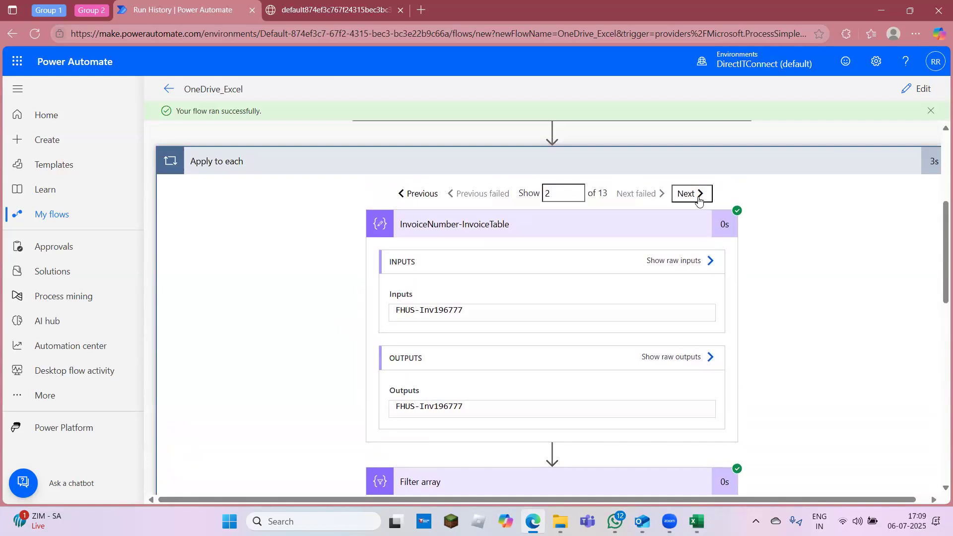
click(695, 195)
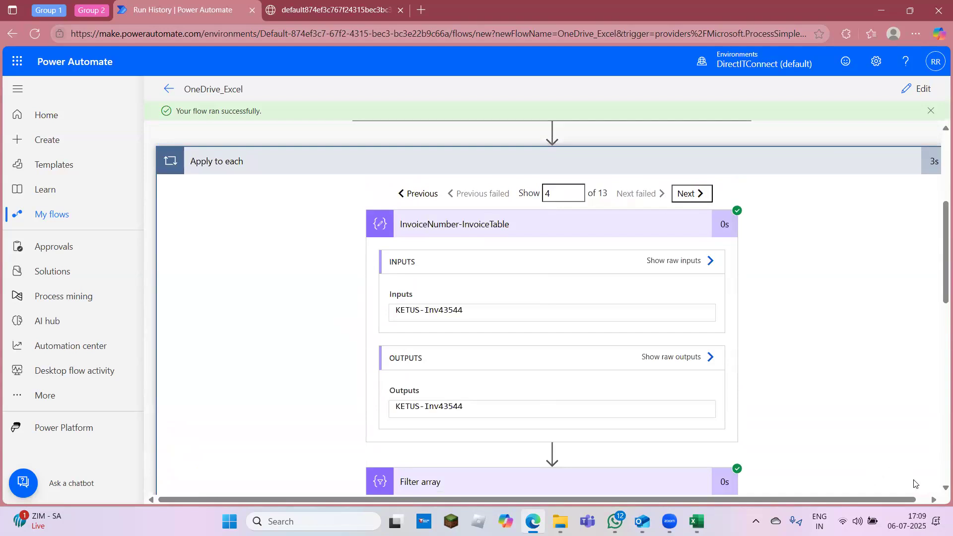
Step: Switch to the InvoicePrice workbook in Excel and select the first invoice number below the InvoiceNumber header
scroll(940, 495, down, 4)
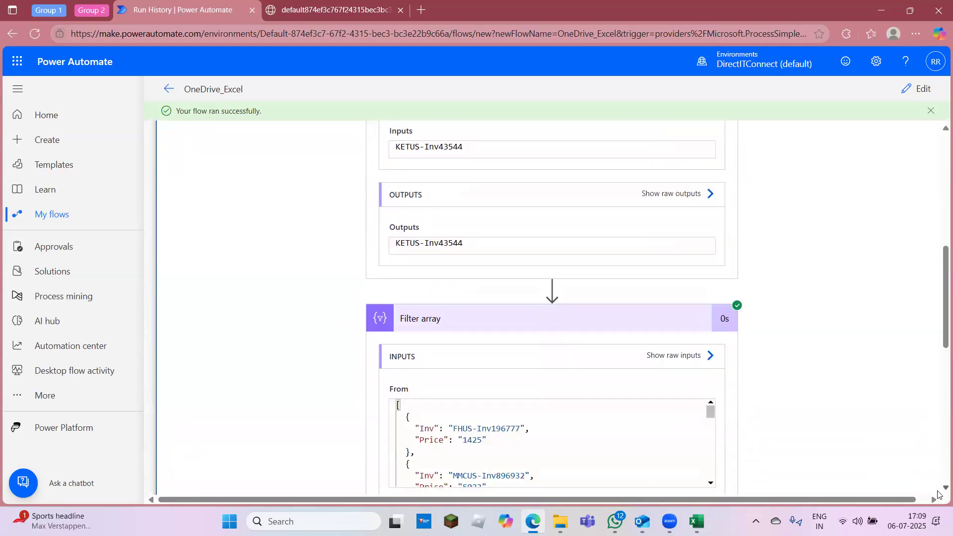
mouse_move(696, 521)
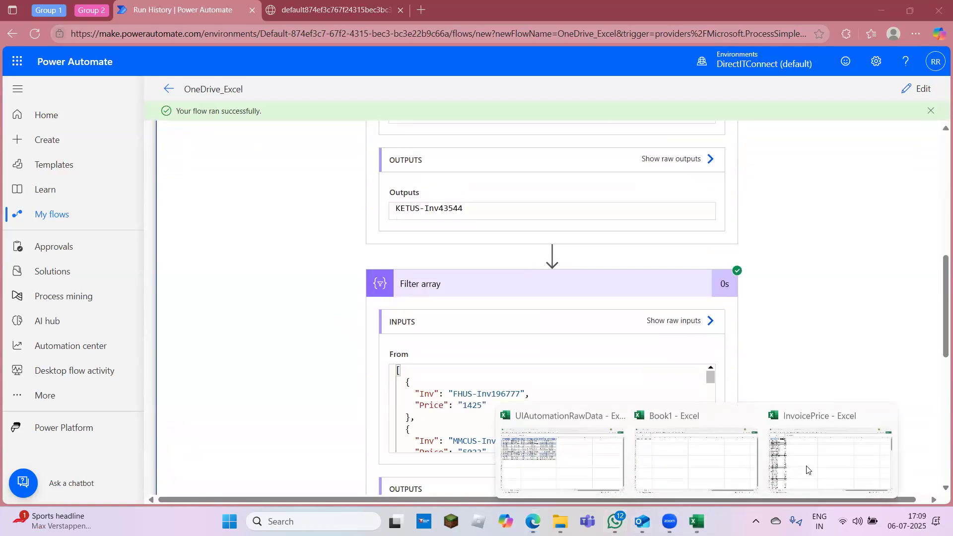
click(807, 460)
click(635, 409)
key(Left)
key(Left)
key(Left)
key(Left)
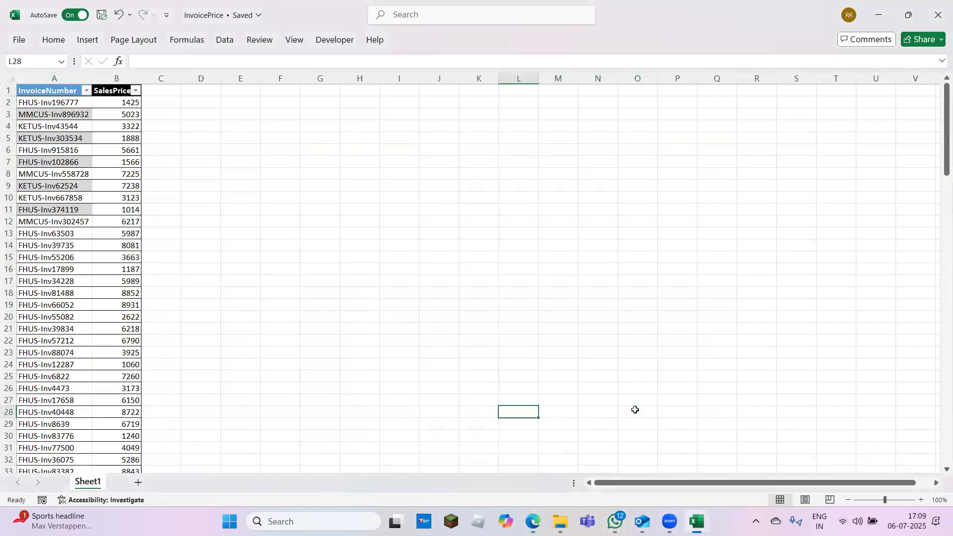
key(Home)
key(ctrl+Up)
key(Down)
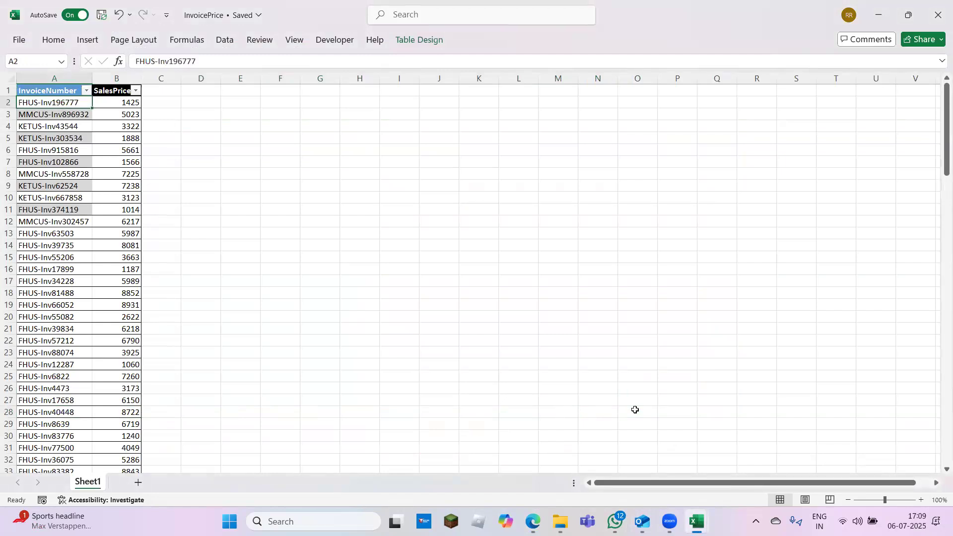
Step: Return to the run results in Power Automate and examine the Filter array's inputs and output Body for the fourth iteration
key(alt+Tab)
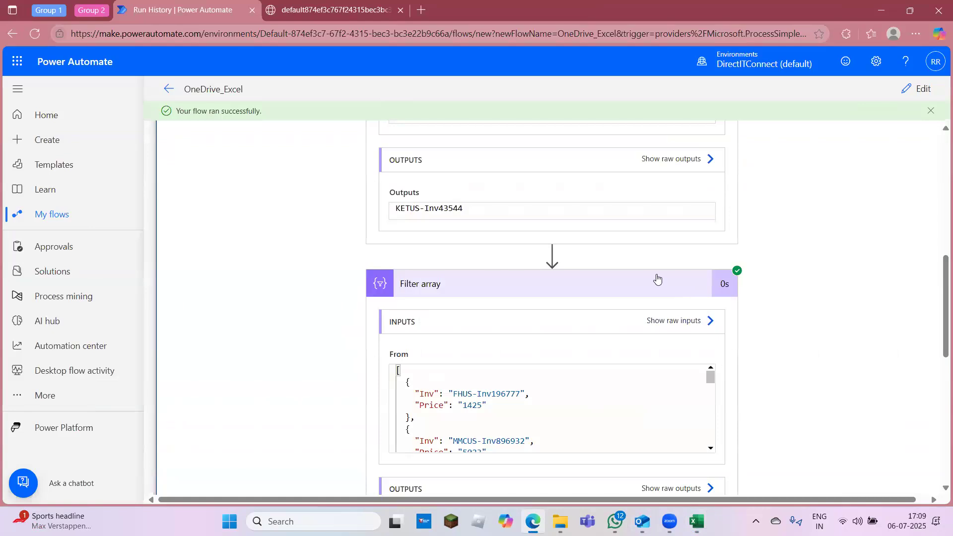
drag(938, 321, 938, 328)
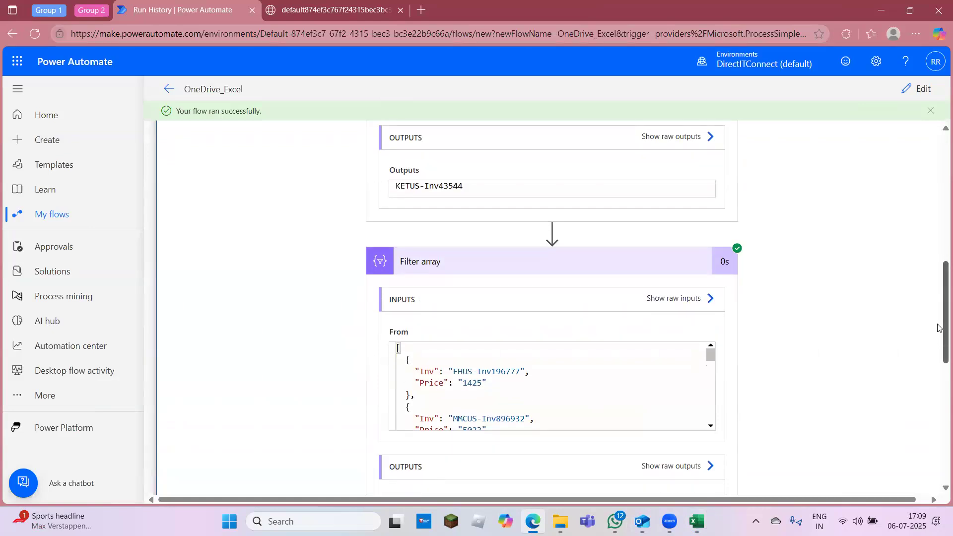
drag(938, 329, 938, 350)
scroll(940, 370, down, 7)
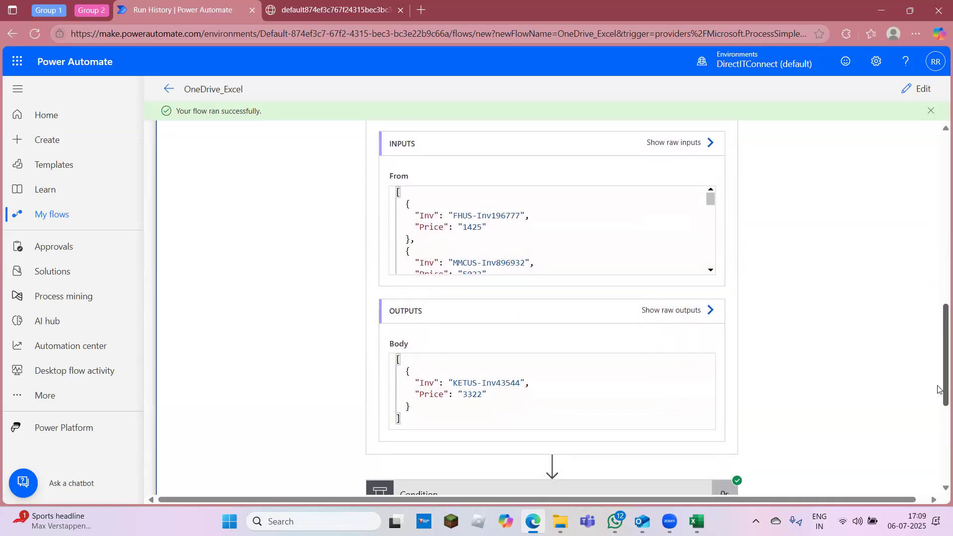
scroll(940, 389, up, 10)
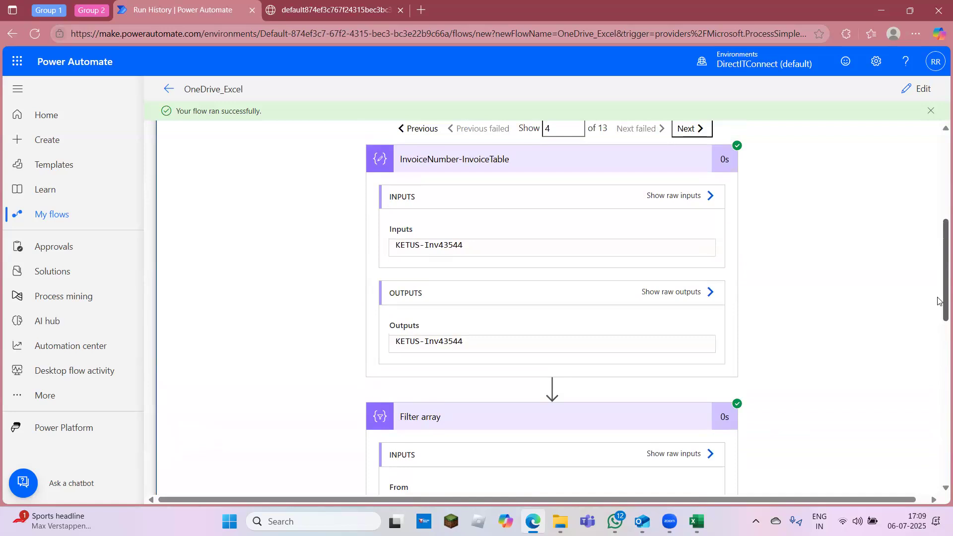
scroll(938, 281, up, 2)
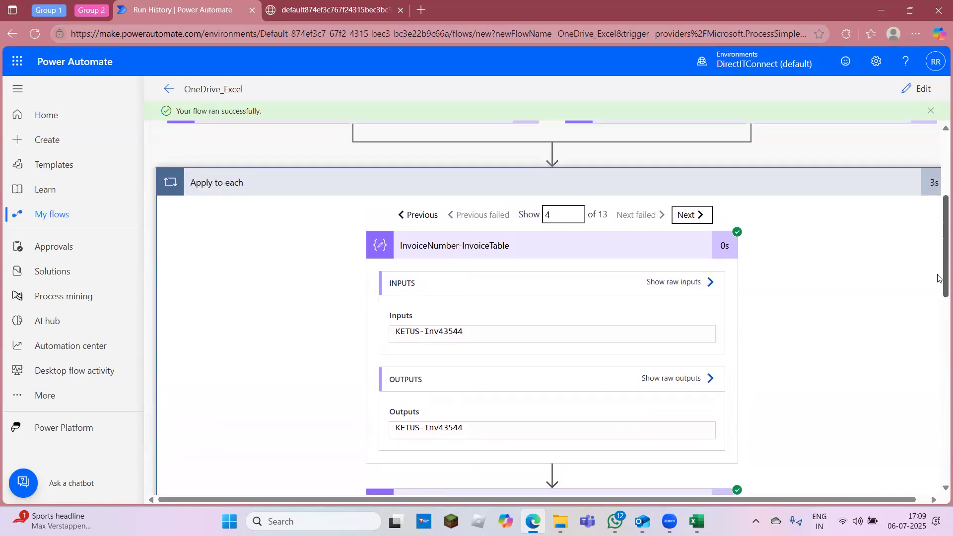
drag(938, 278, 938, 164)
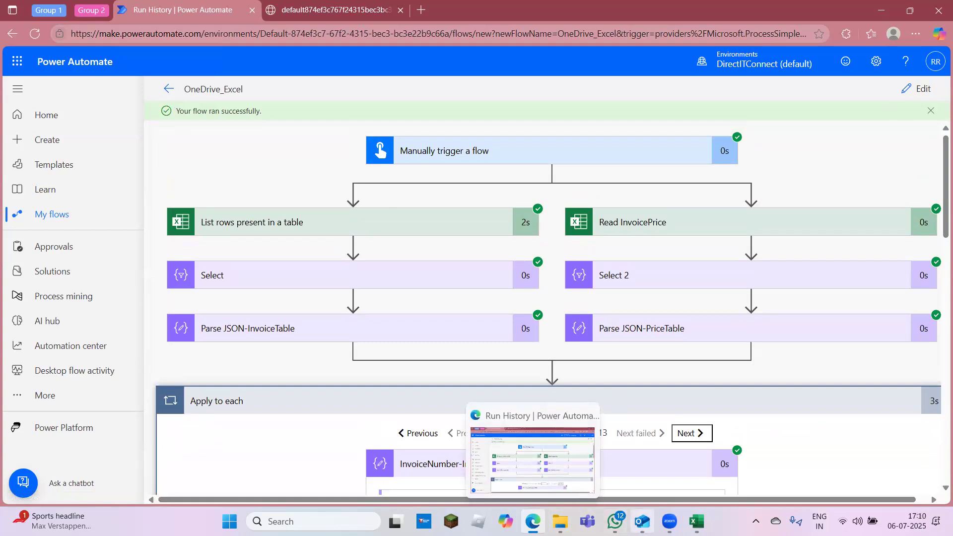
Step: Expand List rows present in a table in the run results to view its file and table inputs, and collapse it again
mouse_move(670, 522)
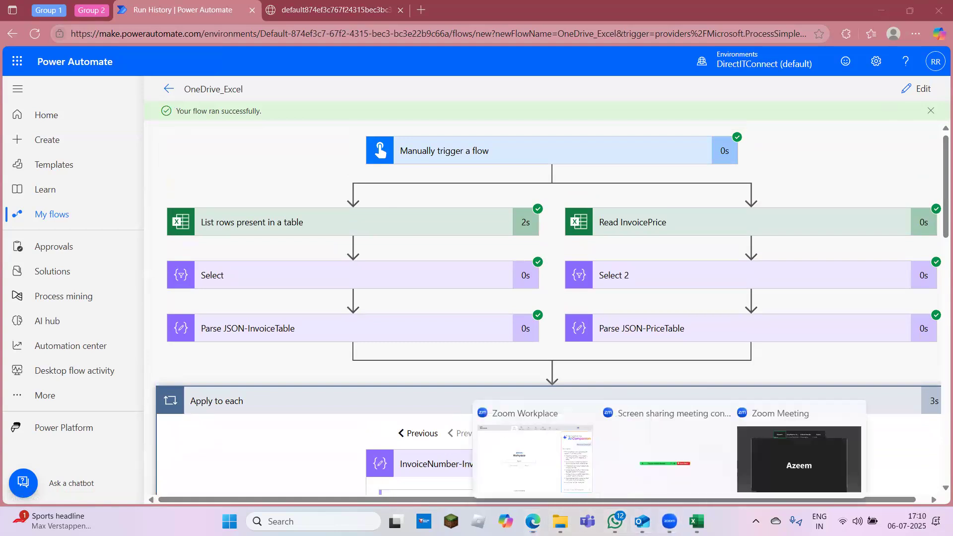
click(285, 234)
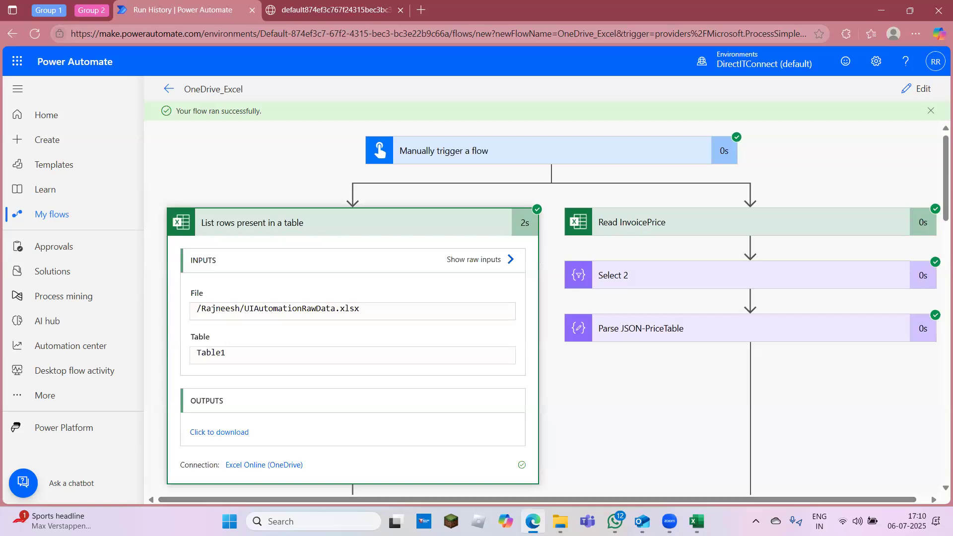
mouse_move(670, 522)
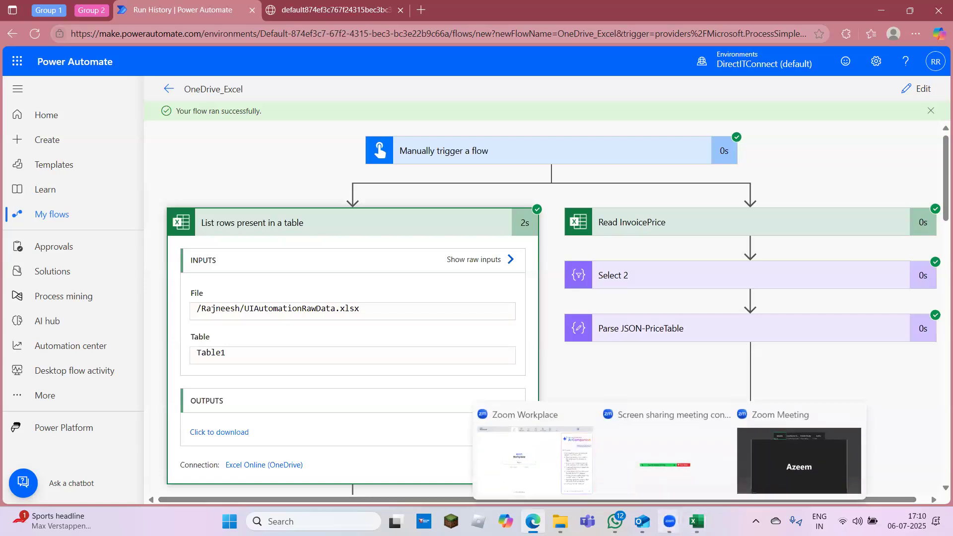
click(783, 463)
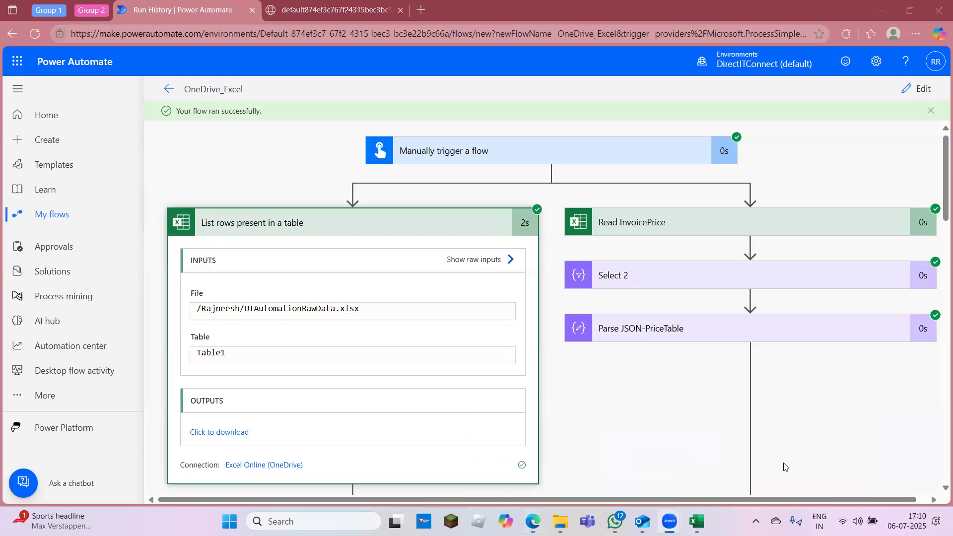
click(358, 228)
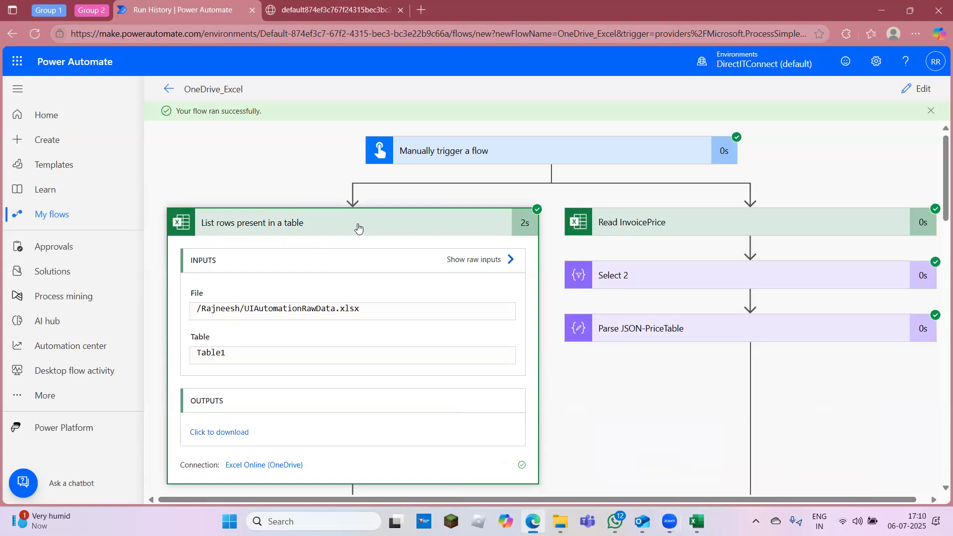
click(358, 227)
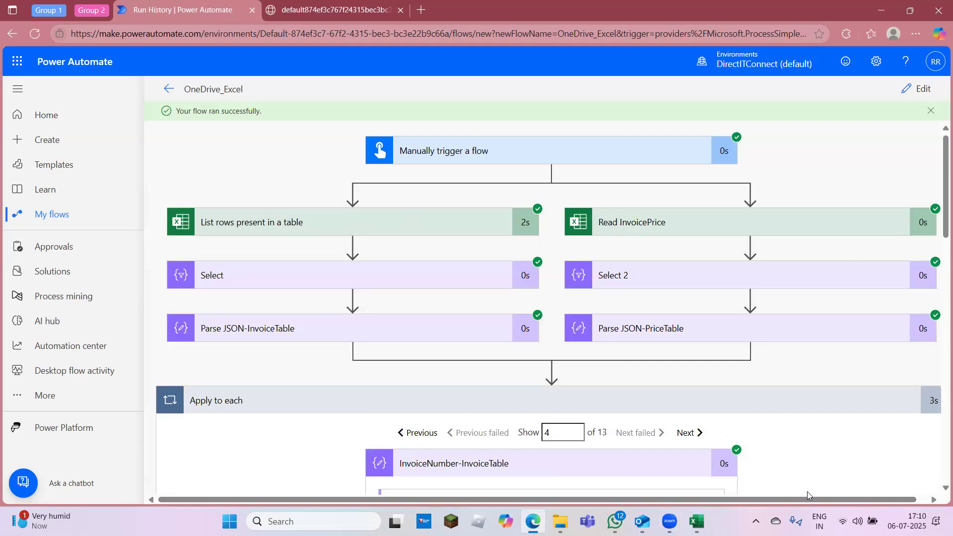
scroll(808, 500, right, 1)
scroll(795, 507, left, 1)
click(795, 506)
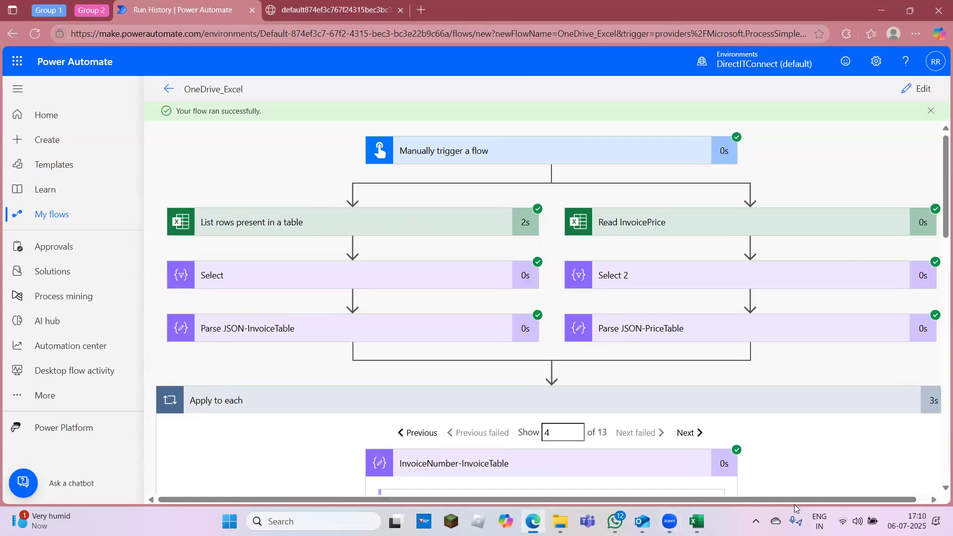